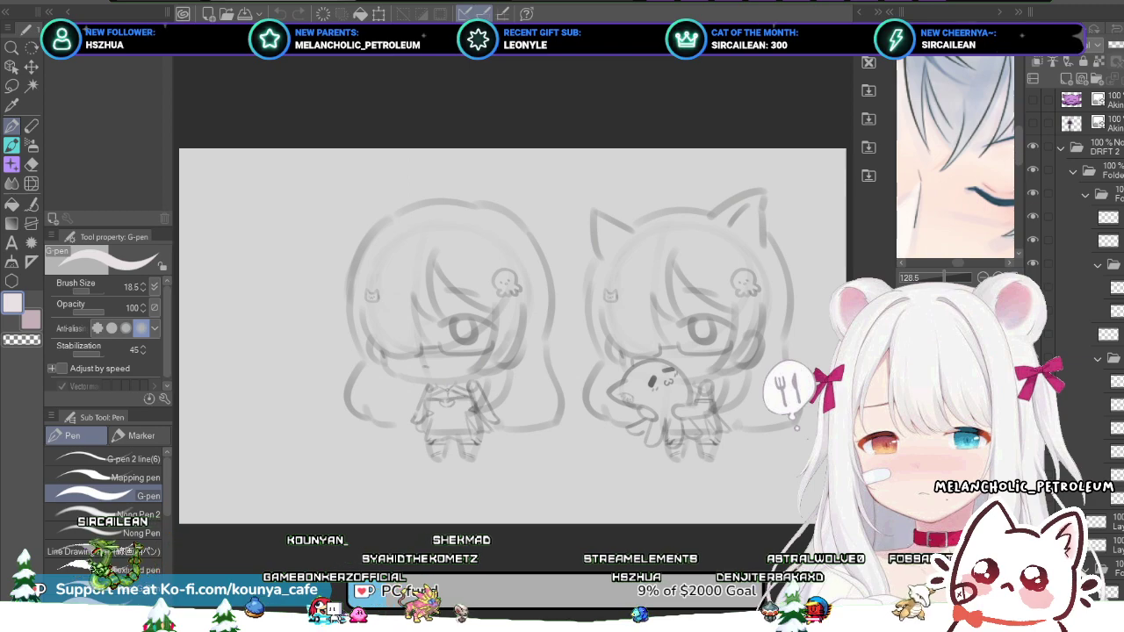
# - Show the canvas Navigator in place of the reference image and examine both chibi sketches
pyautogui.click(919, 30)
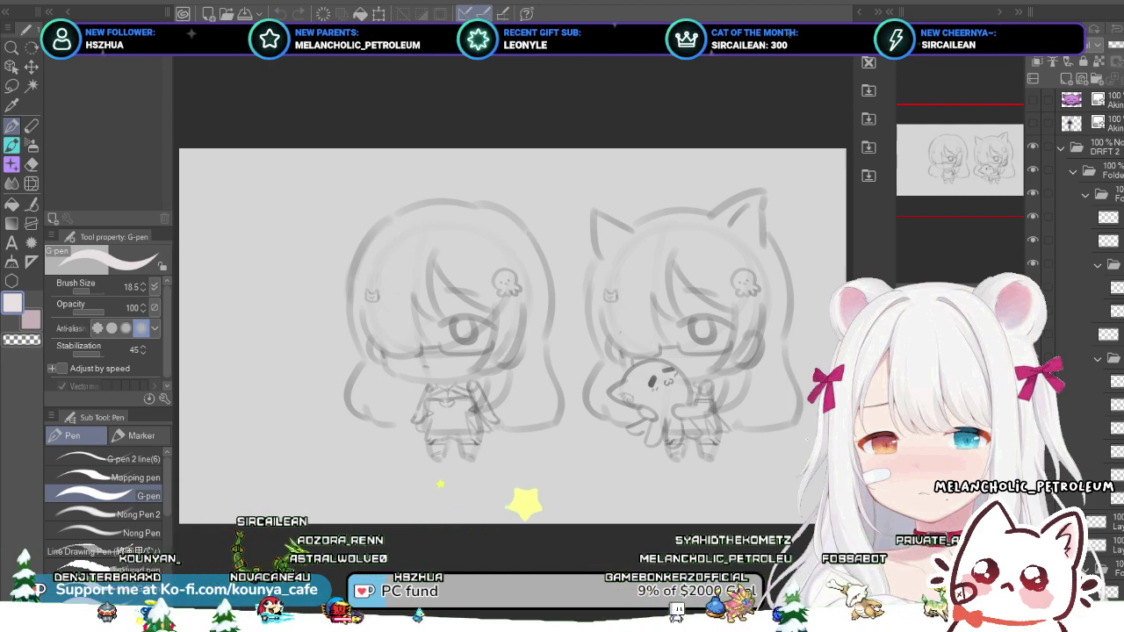
pyautogui.scroll(5, 553, 261)
pyautogui.scroll(2, 557, 254)
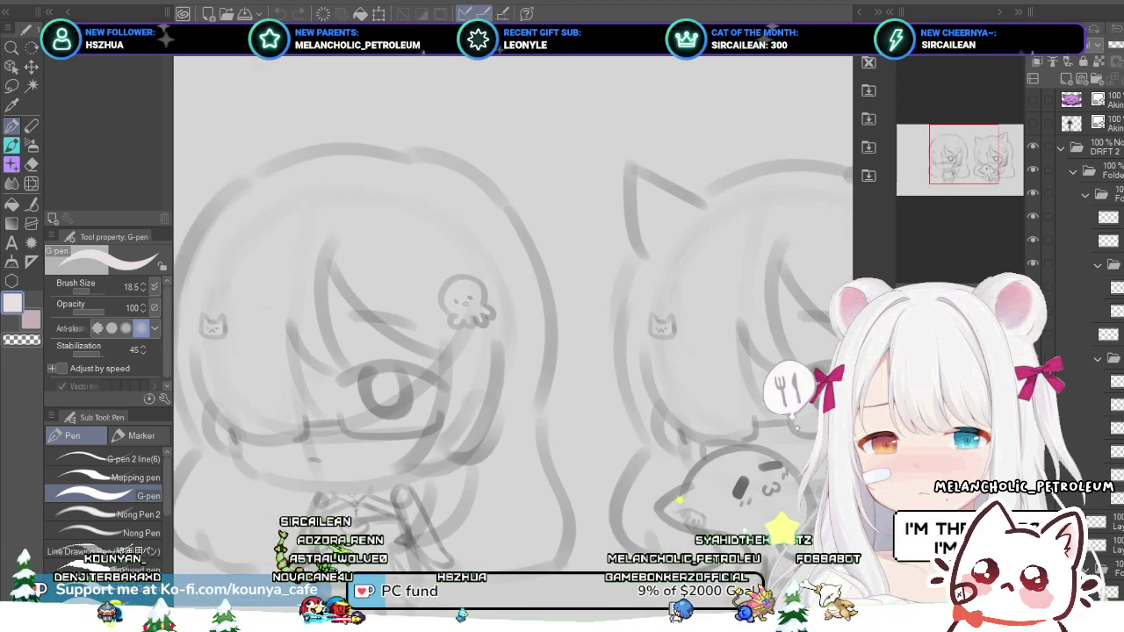
pyautogui.moveTo(606, 302); pyautogui.dragTo(538, 245)
pyautogui.scroll(-4, 578, 240)
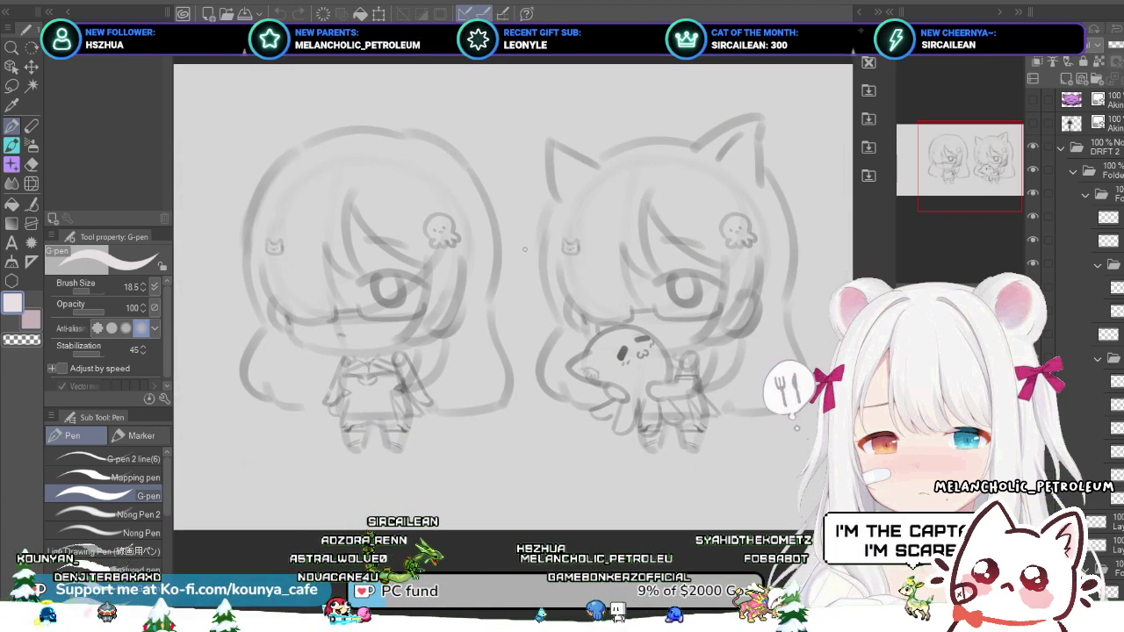
pyautogui.moveTo(796, 192); pyautogui.dragTo(818, 229)
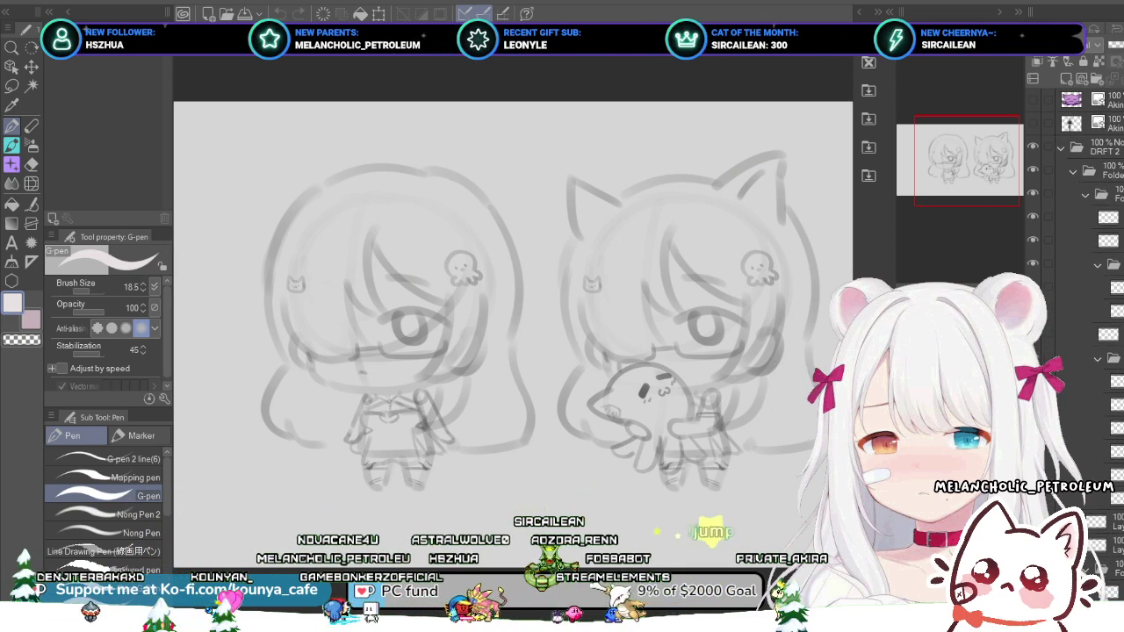
# - Toggle the visibility of a sketch layer in the DRFT 2 folder to check its content
pyautogui.click(1033, 427)
pyautogui.click(1032, 427)
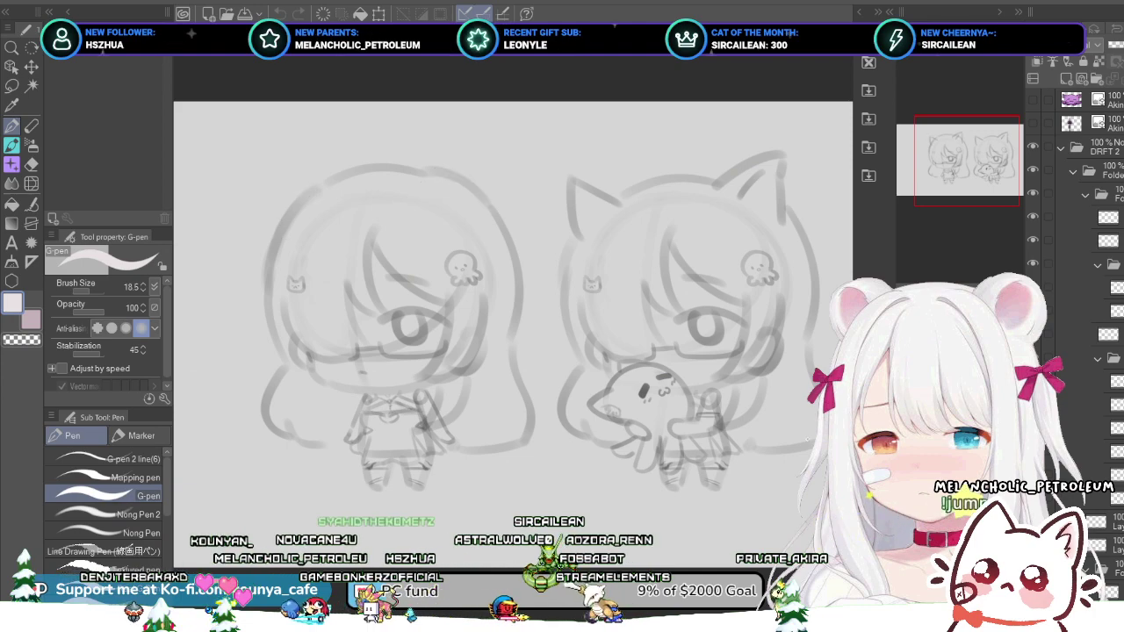
pyautogui.click(1033, 427)
pyautogui.hotkey('ctrl', 'z')
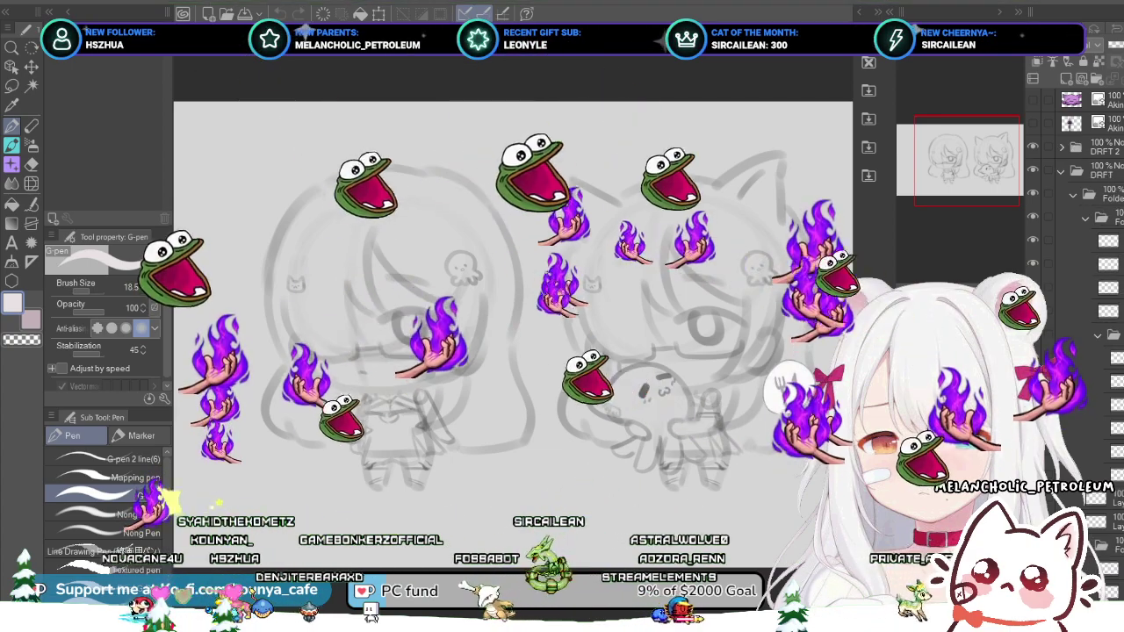
# - Collapse the DRFT folder and delete the two hidden layers above the DRFT 2 folder
pyautogui.click(1060, 171)
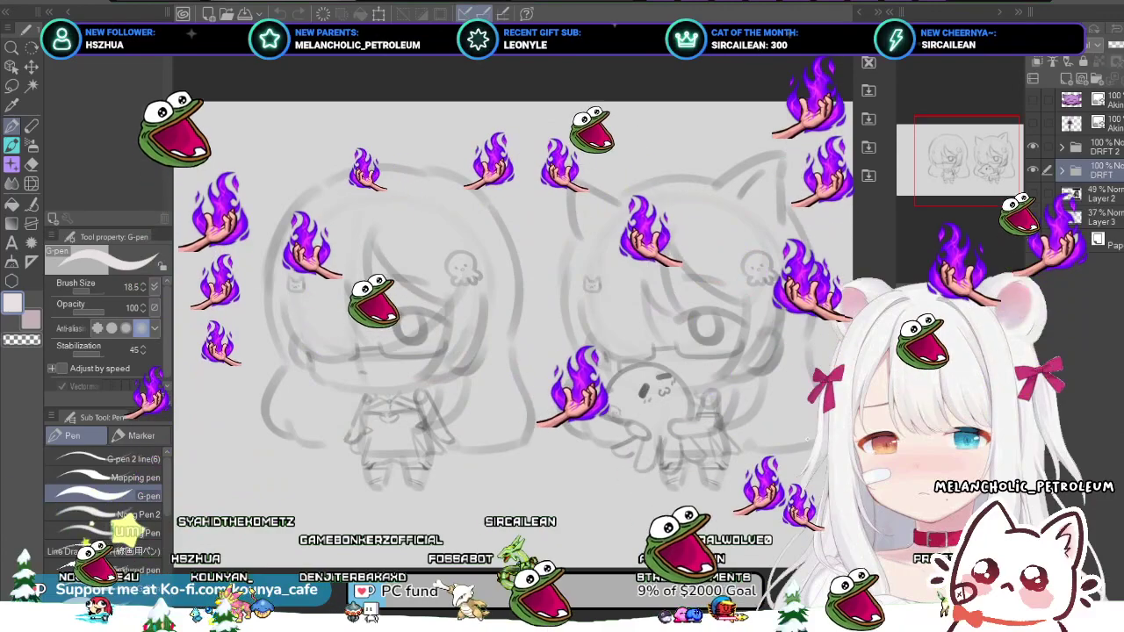
pyautogui.click(1111, 124)
pyautogui.click(1110, 100)
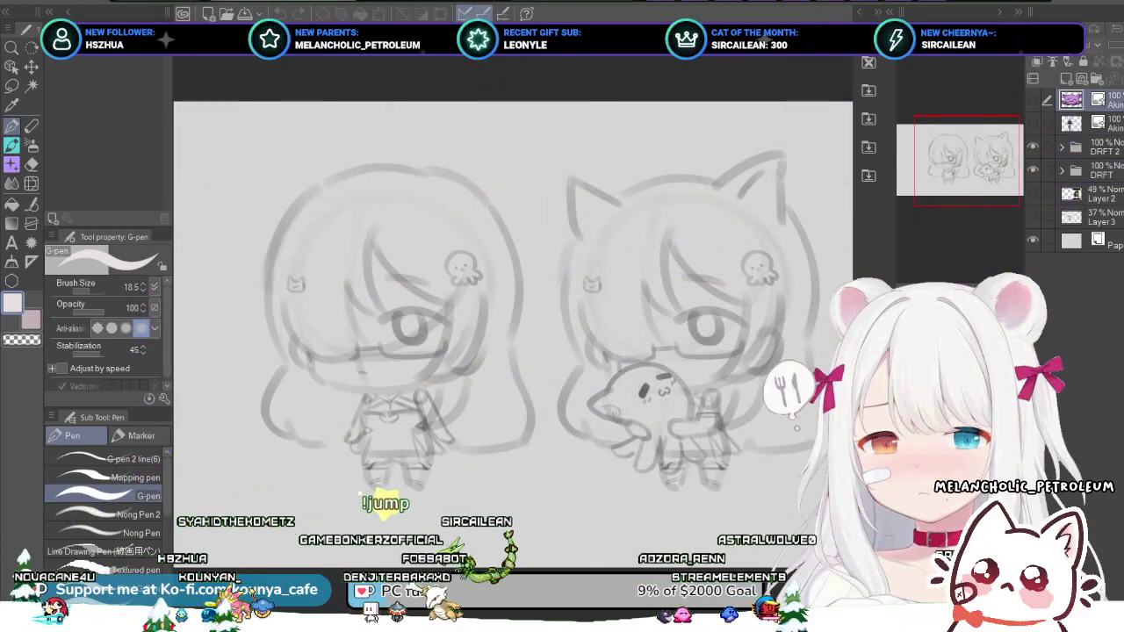
pyautogui.press('Delete')
pyautogui.press('Delete')
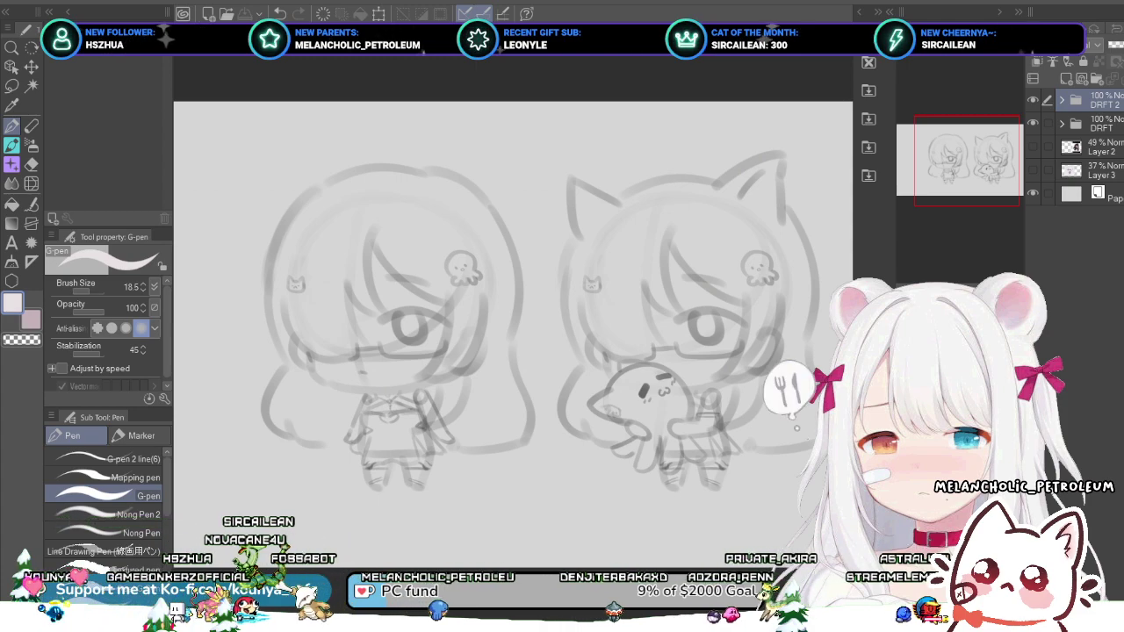
# - Remove the hidden Layer 2 and Layer 3 between the DRFT folder and the paper layer
pyautogui.moveTo(514, 333); pyautogui.dragTo(490, 359)
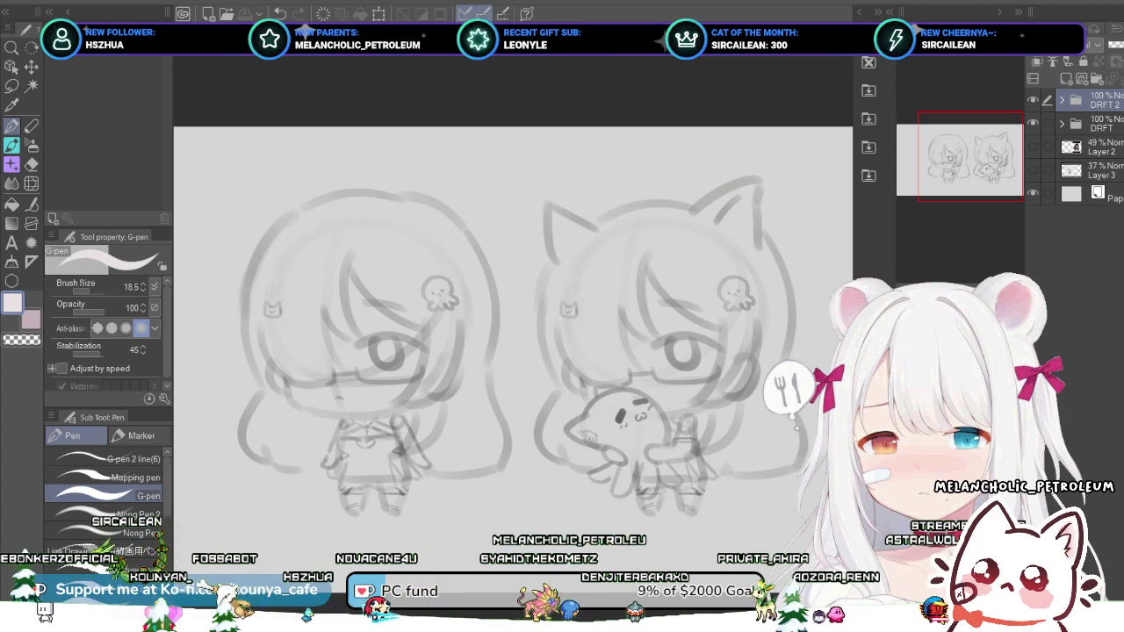
pyautogui.click(1103, 124)
pyautogui.click(1103, 147)
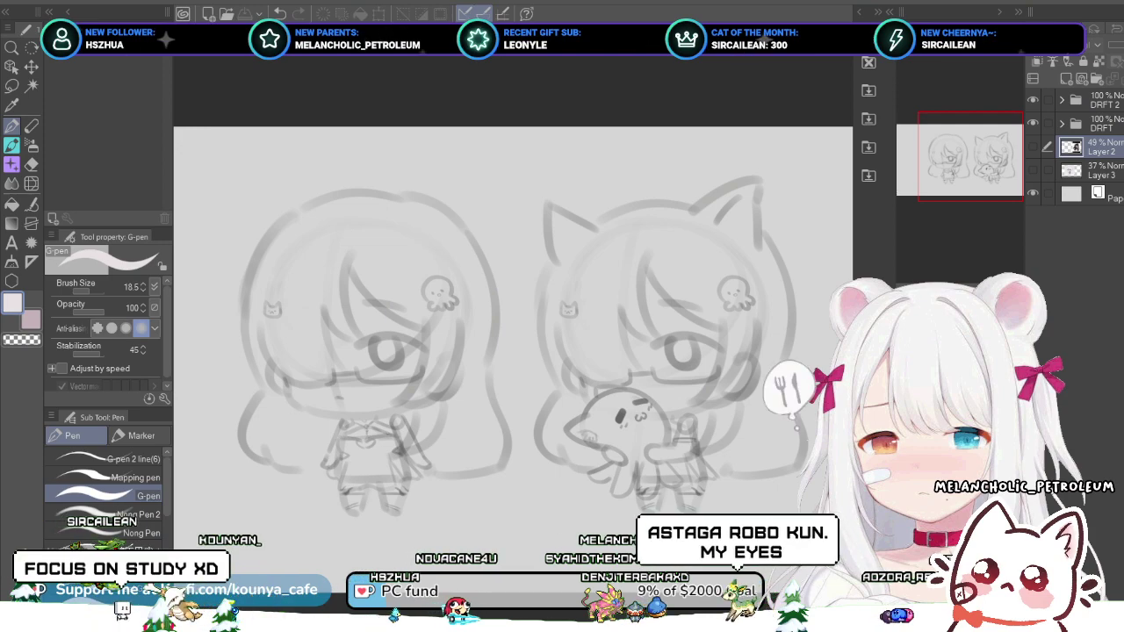
pyautogui.hotkey('ctrl', 'e')
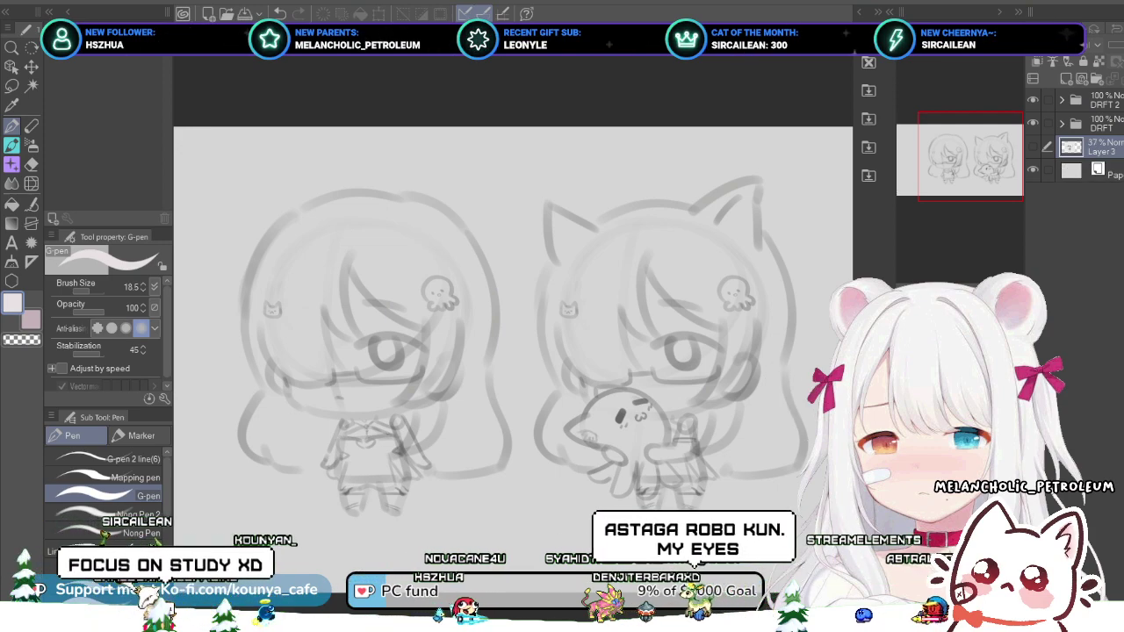
pyautogui.press('Delete')
pyautogui.click(1103, 124)
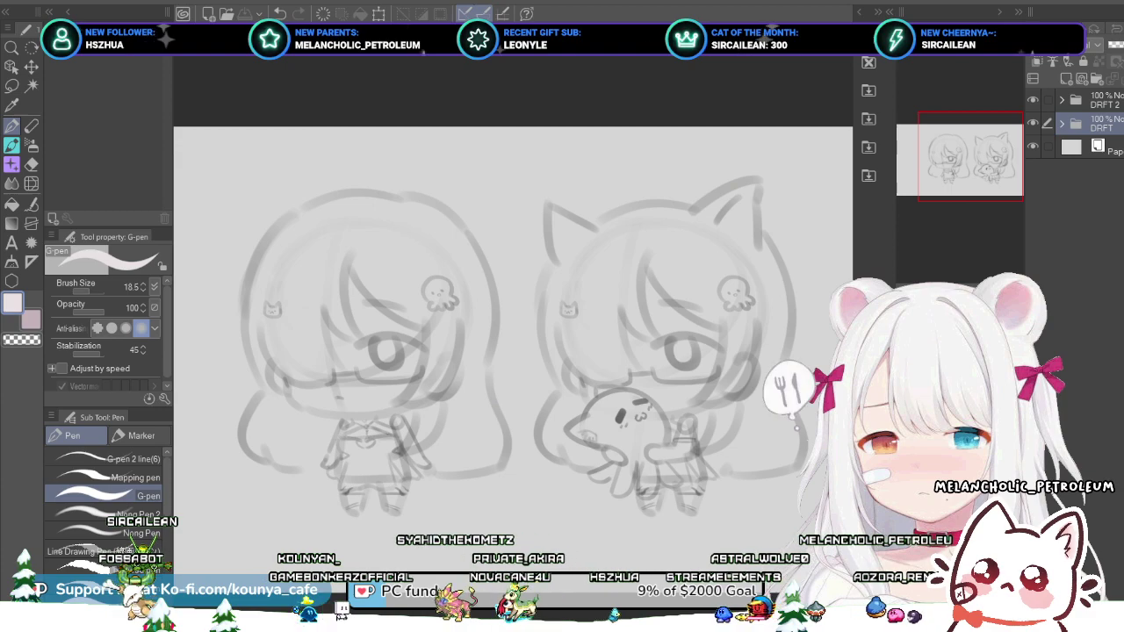
# - Add a new vector layer above the DRFT 2 folder, group it in its own folder, and make the layer active
pyautogui.scroll(2, 426, 287)
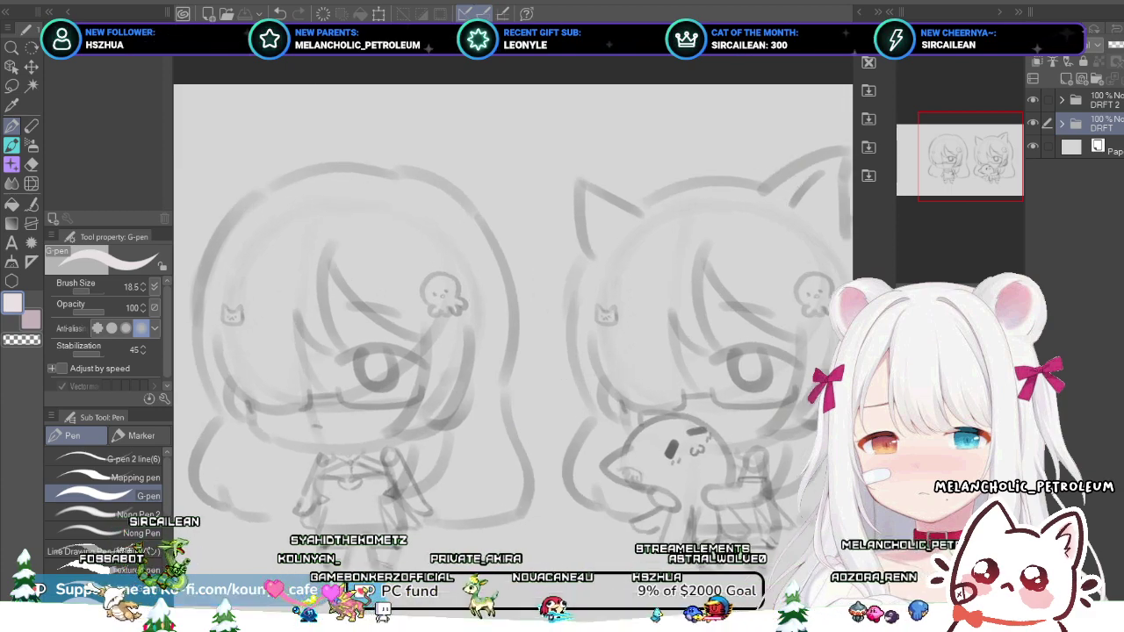
pyautogui.moveTo(427, 287); pyautogui.dragTo(356, 259)
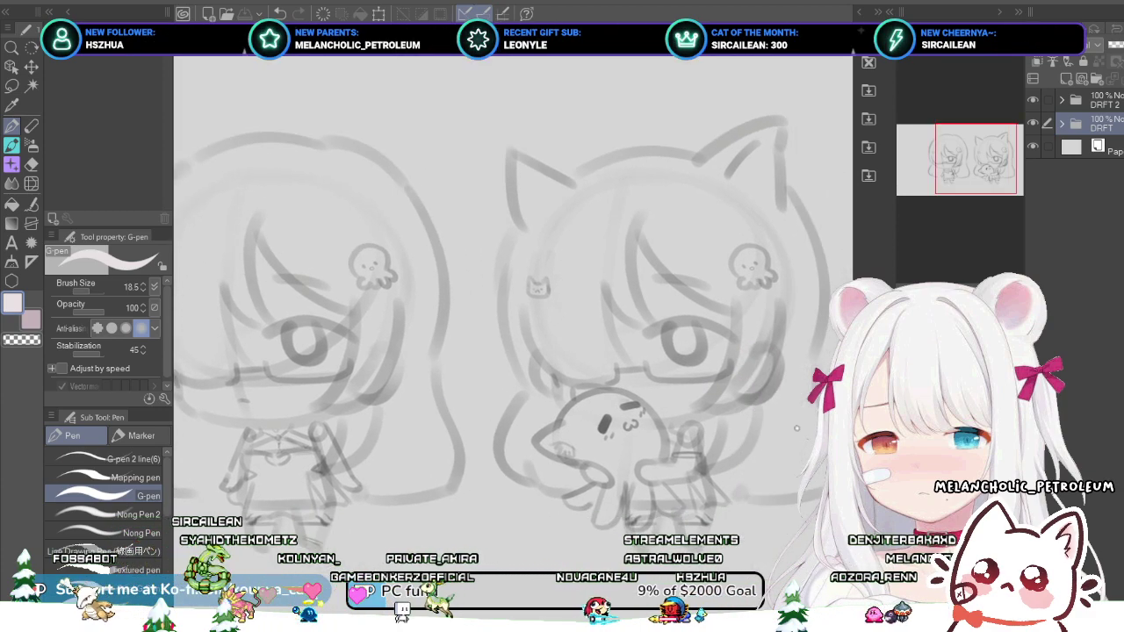
pyautogui.click(1103, 100)
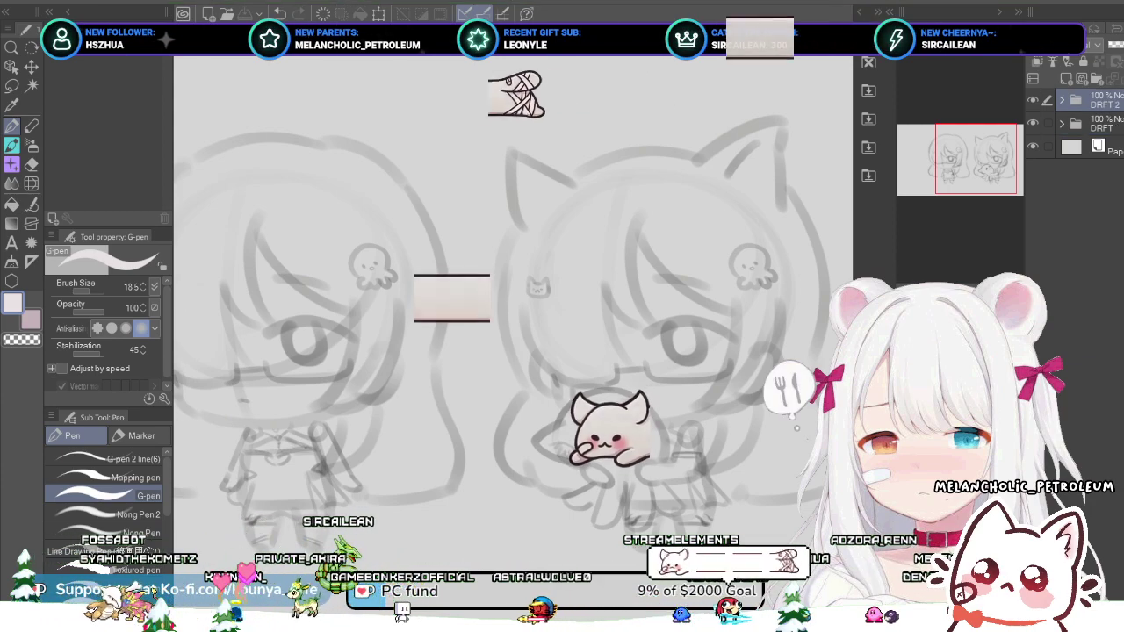
pyautogui.scroll(-2, 498, 351)
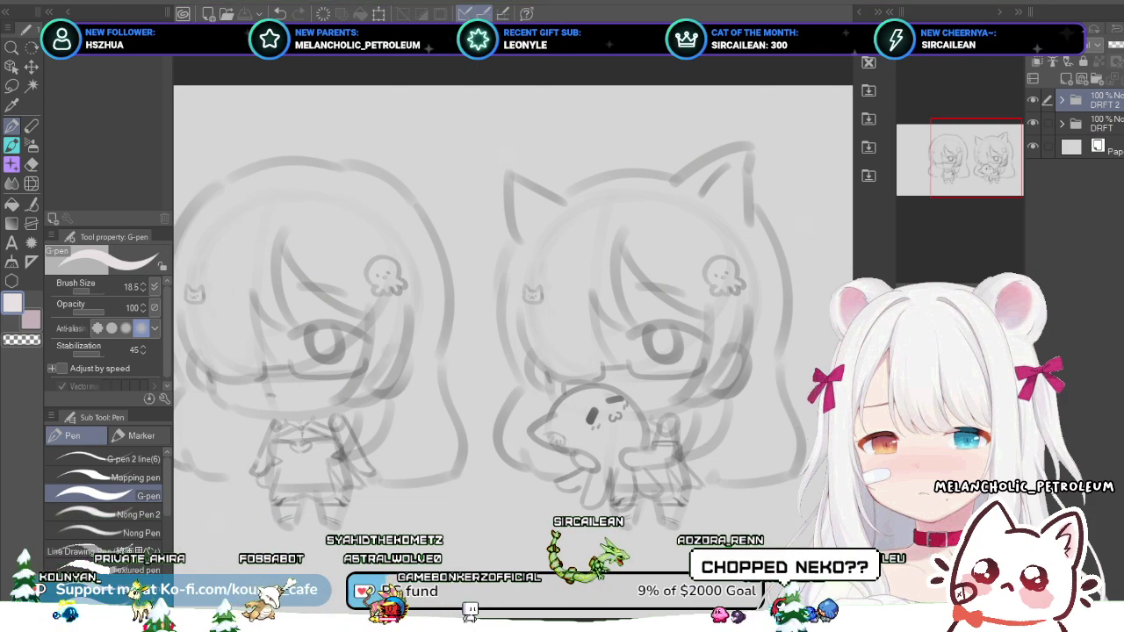
pyautogui.hotkey('ctrl', 'shift', 'n')
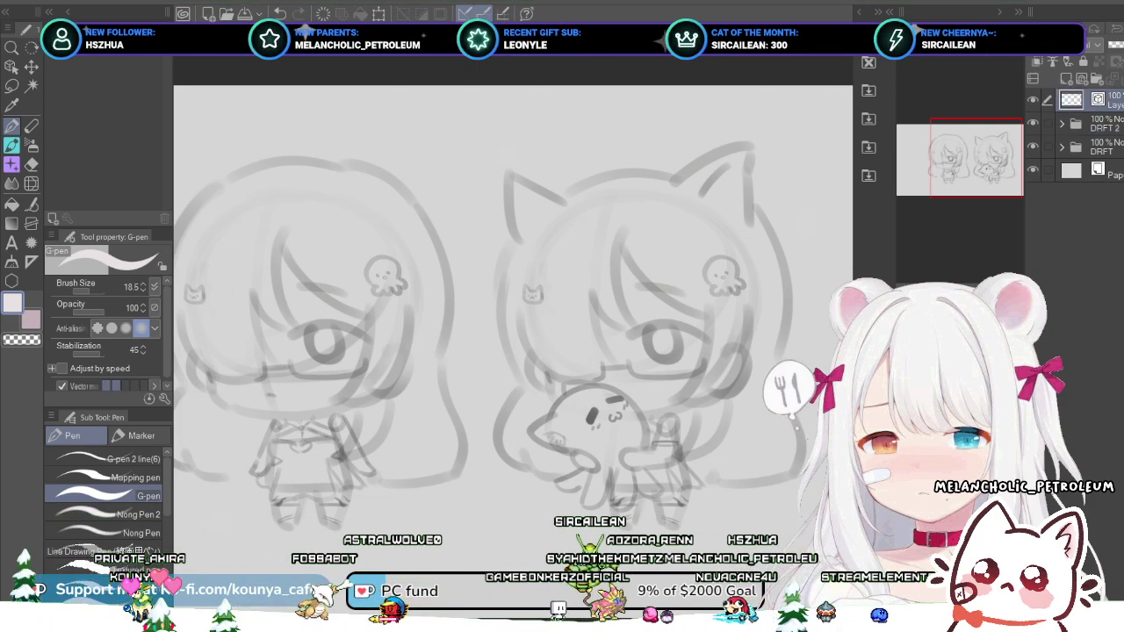
pyautogui.hotkey('ctrl', 'g')
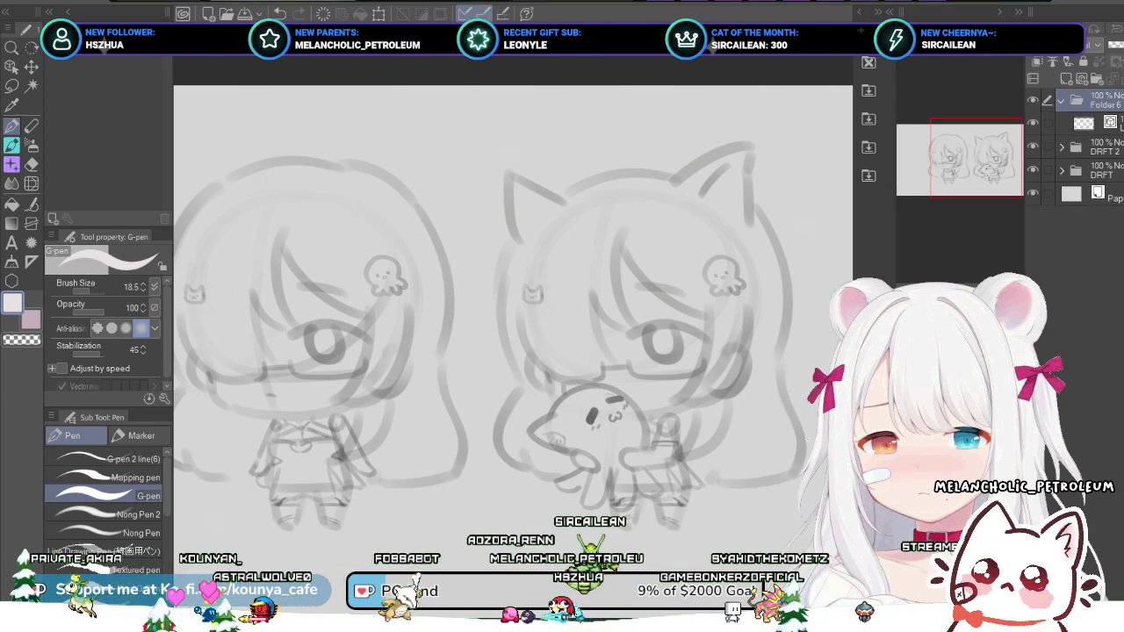
pyautogui.click(1104, 123)
pyautogui.click(1105, 100)
pyautogui.click(1105, 123)
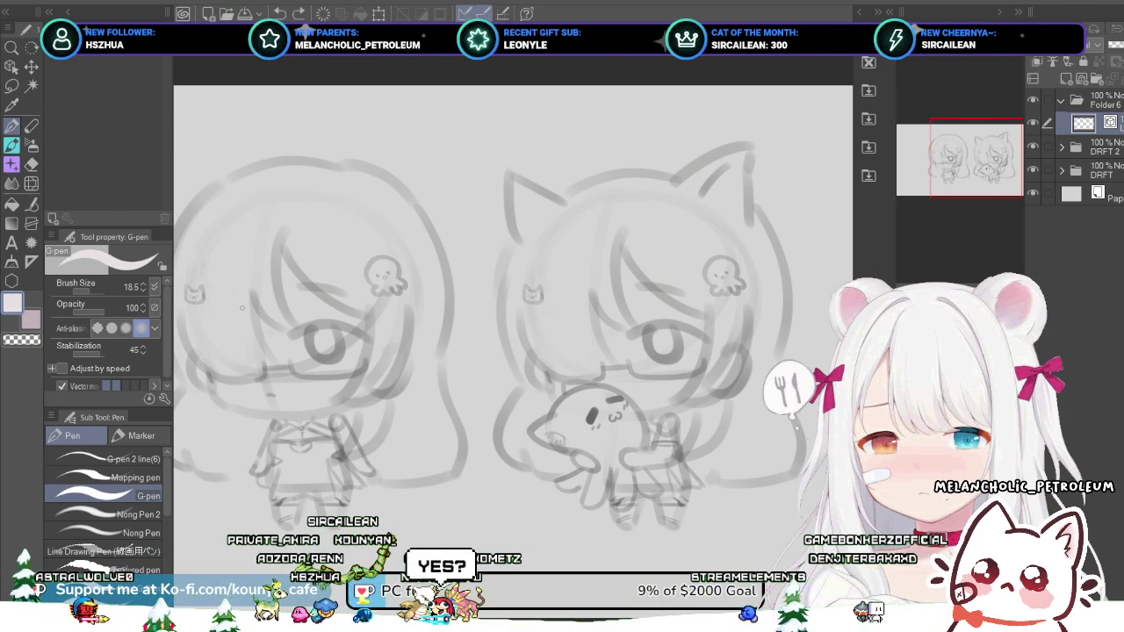
# - Open a second floating window of the chibi canvas and fit its view to the two sketches
pyautogui.moveTo(323, 340); pyautogui.dragTo(326, 337)
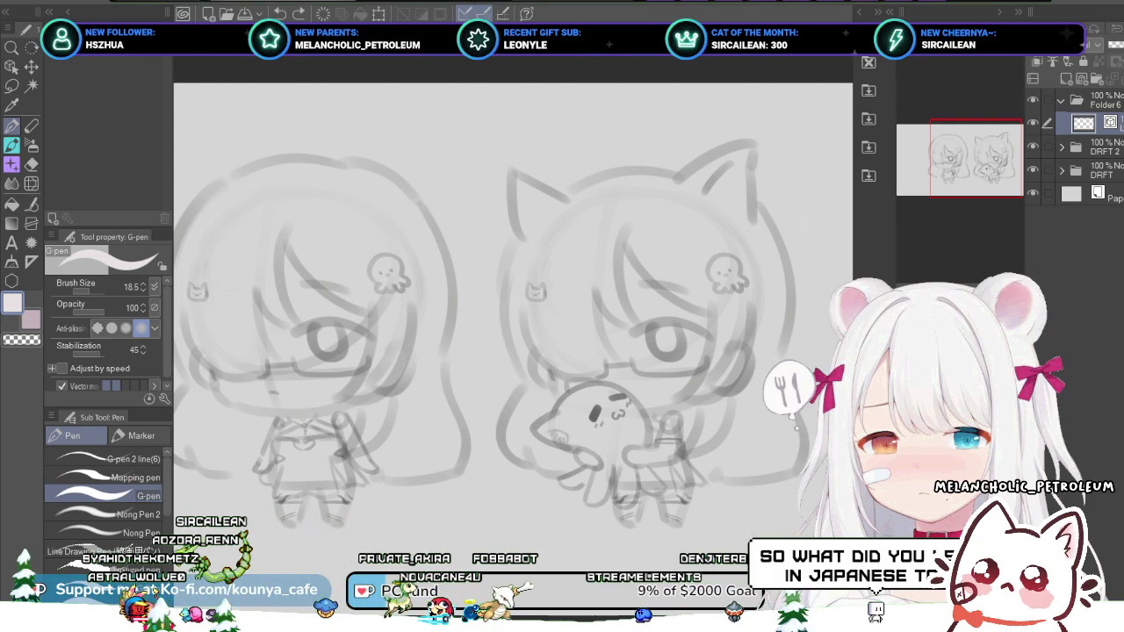
pyautogui.hotkey('ctrl', '0')
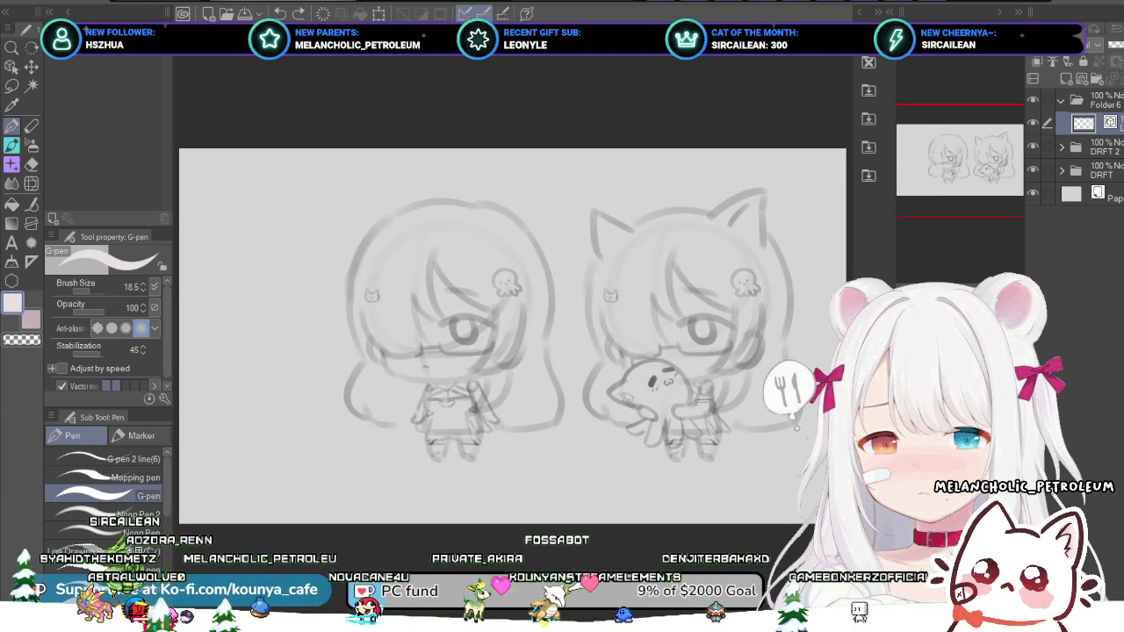
pyautogui.hotkey('ctrl', '+')
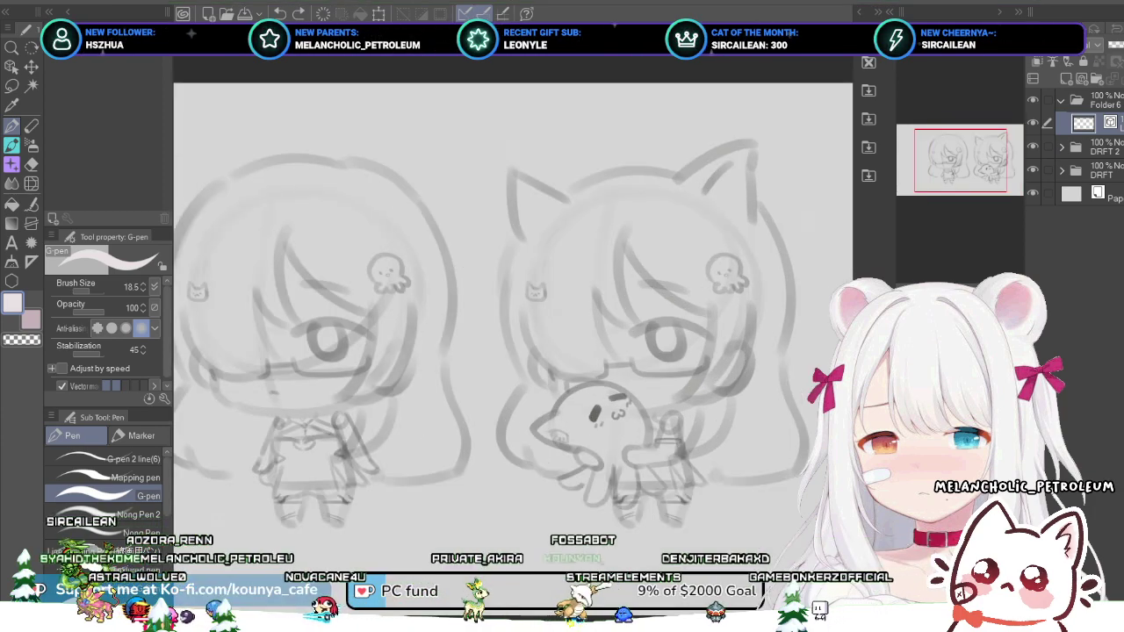
pyautogui.moveTo(345, 285); pyautogui.dragTo(280, 286)
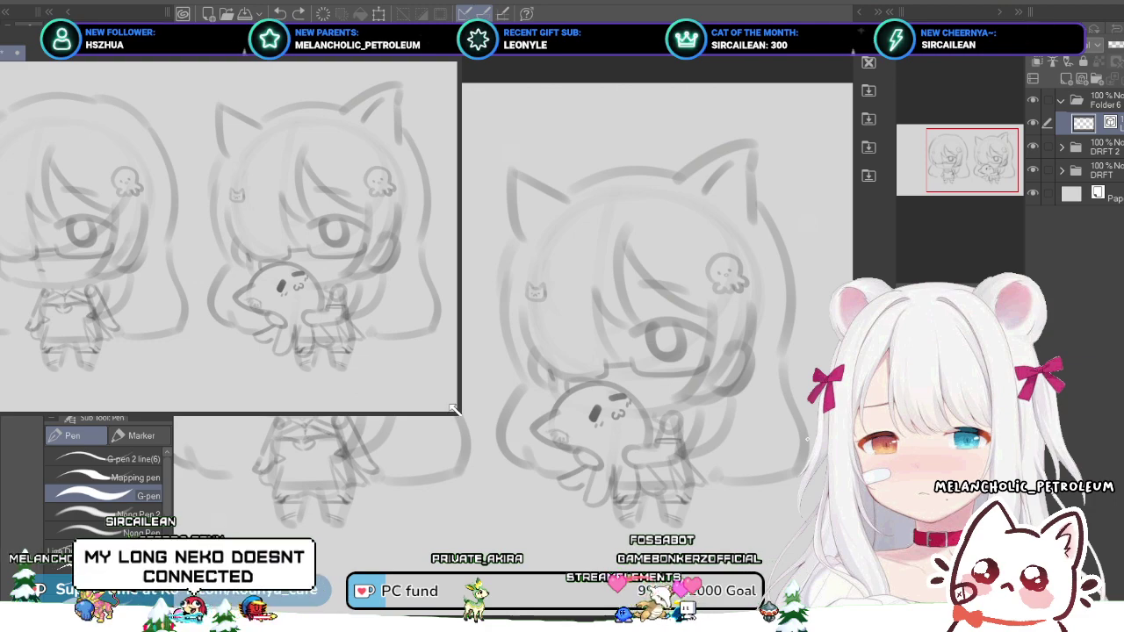
pyautogui.hotkey('ctrl', '+')
pyautogui.hotkey('ctrl', '+')
pyautogui.moveTo(452, 408); pyautogui.dragTo(479, 409)
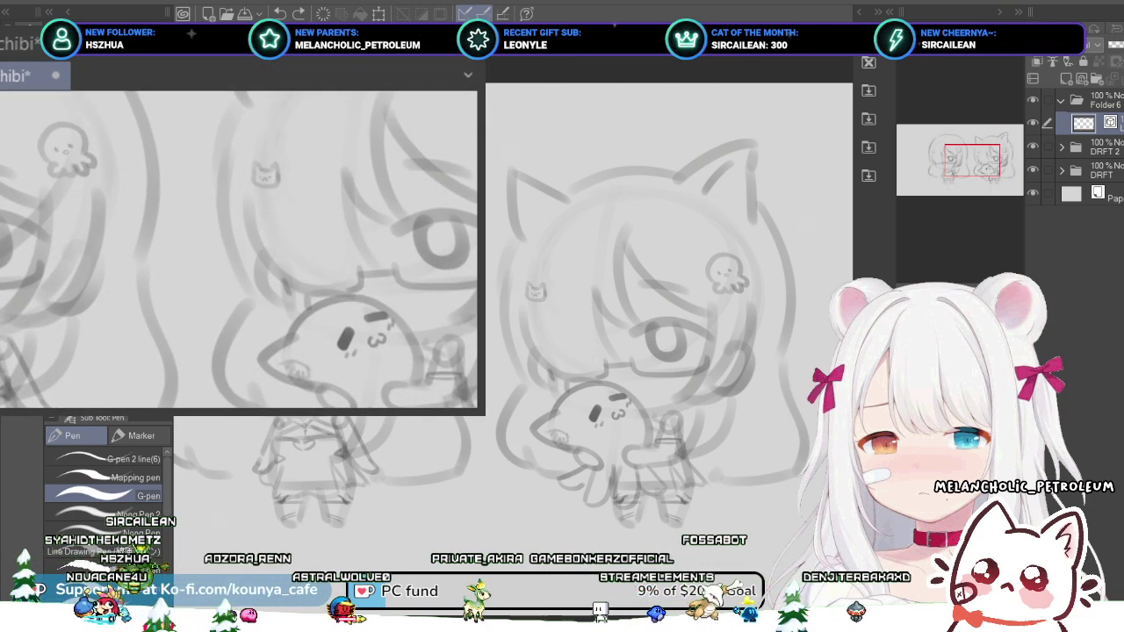
pyautogui.moveTo(301, 273); pyautogui.dragTo(286, 321)
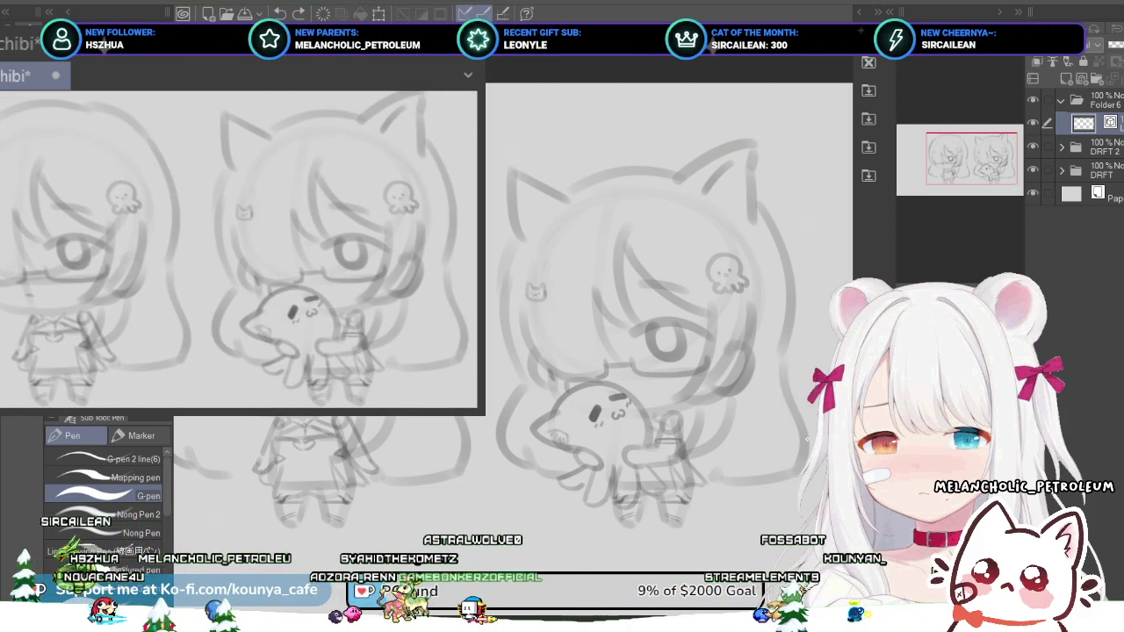
pyautogui.moveTo(477, 408); pyautogui.dragTo(475, 404)
pyautogui.moveTo(397, 332); pyautogui.dragTo(391, 358)
pyautogui.moveTo(399, 365); pyautogui.dragTo(378, 356)
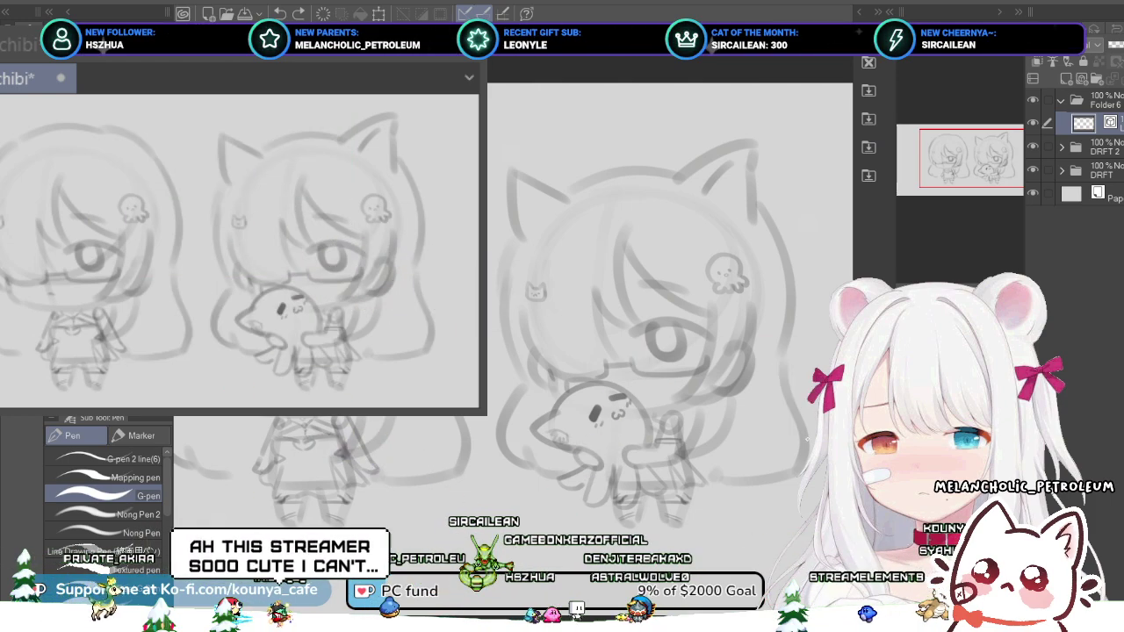
# - Reposition and shrink the floating canvas window so it shows both chibis while covering less of the main canvas
pyautogui.moveTo(263, 43); pyautogui.dragTo(354, 36)
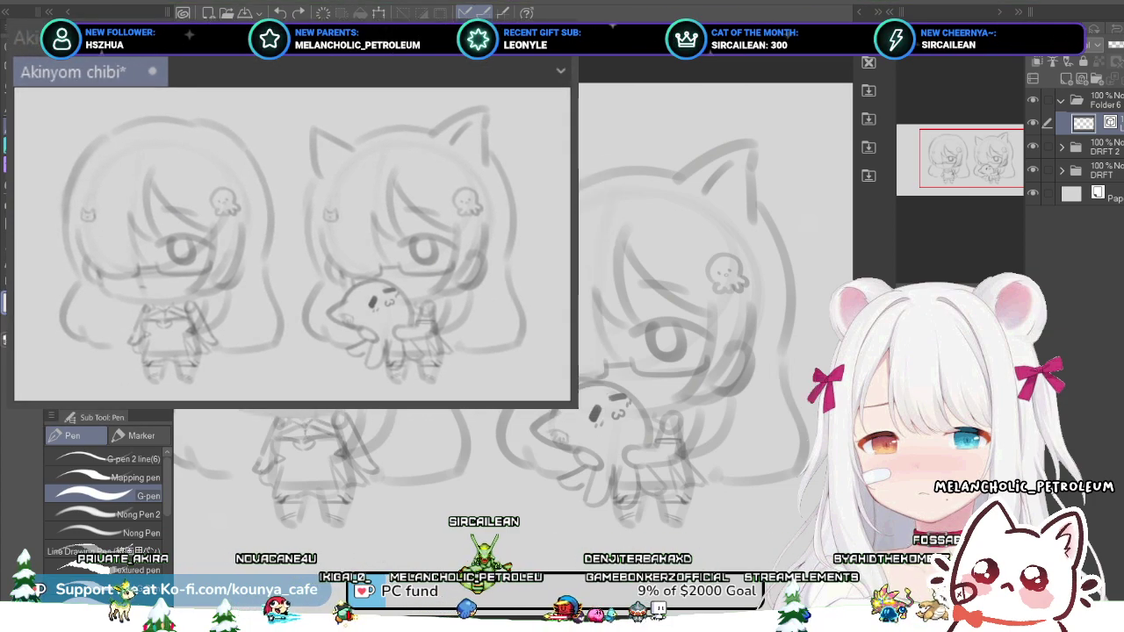
pyautogui.moveTo(578, 409); pyautogui.dragTo(516, 370)
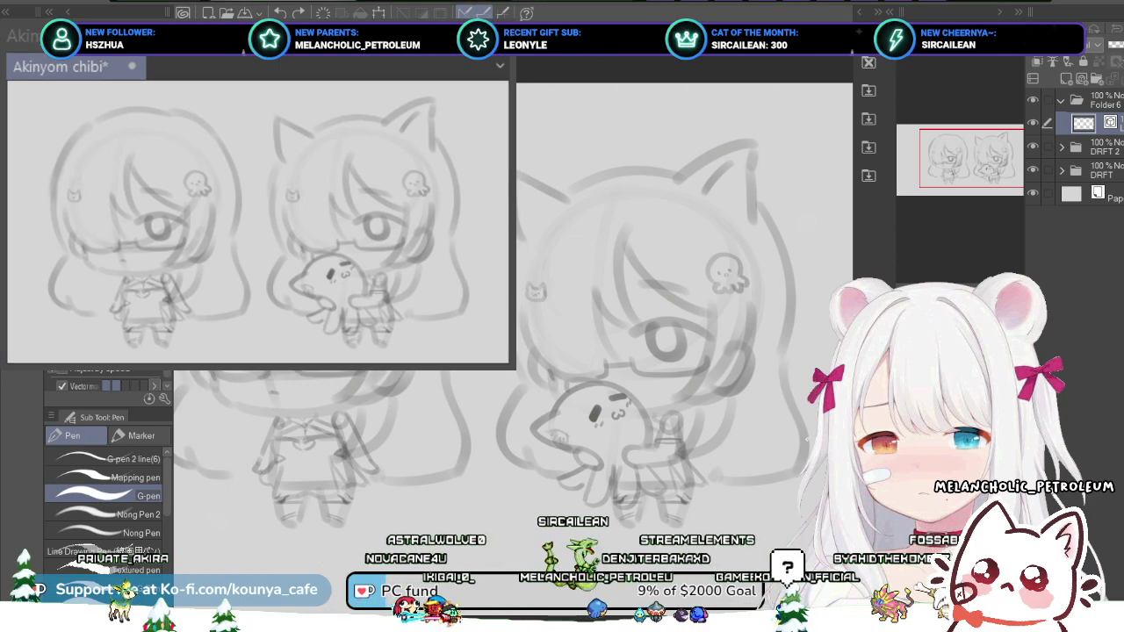
pyautogui.moveTo(263, 36); pyautogui.dragTo(285, 18)
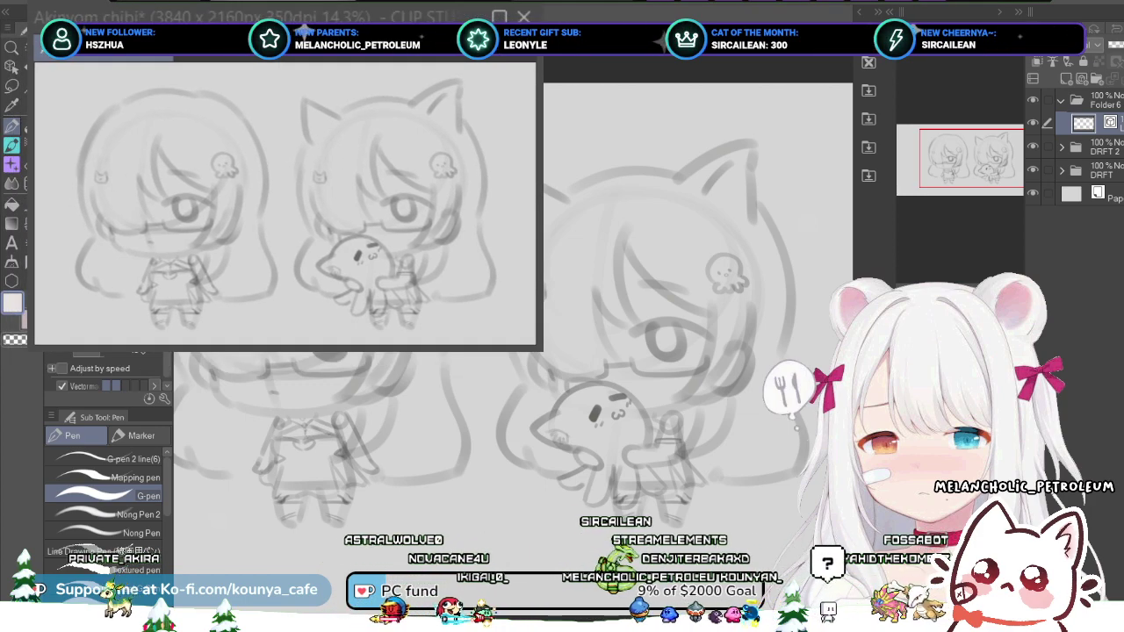
pyautogui.moveTo(543, 351); pyautogui.dragTo(519, 337)
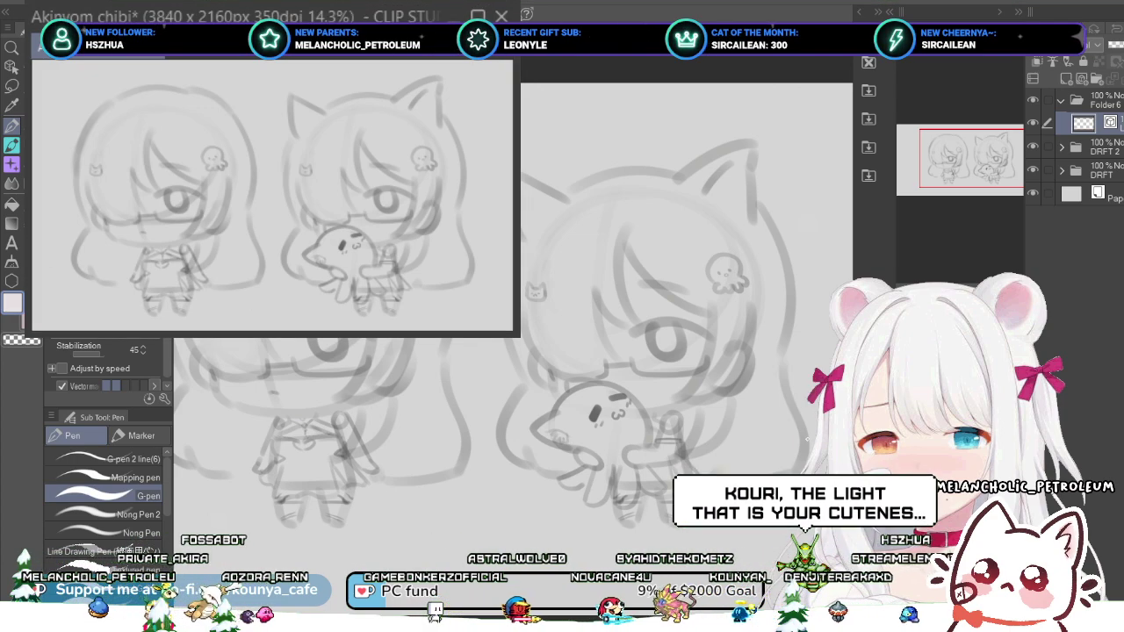
# - Rename the vector layer's folder to L and add a raster layer between it and the DRFT 2 folder
pyautogui.click(1104, 100)
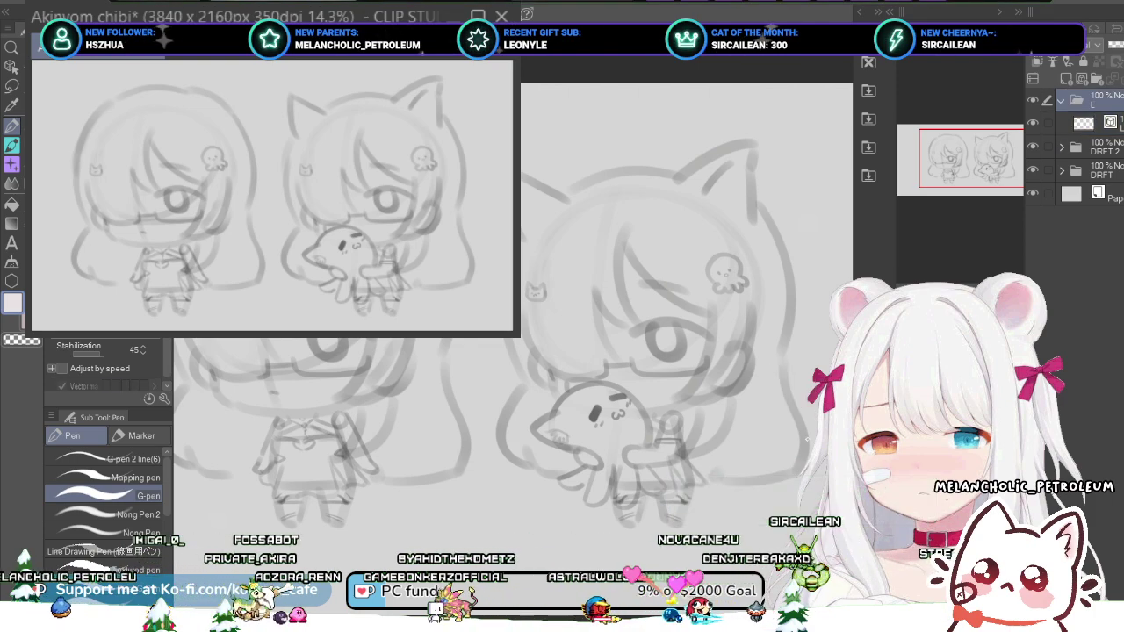
pyautogui.click(1105, 123)
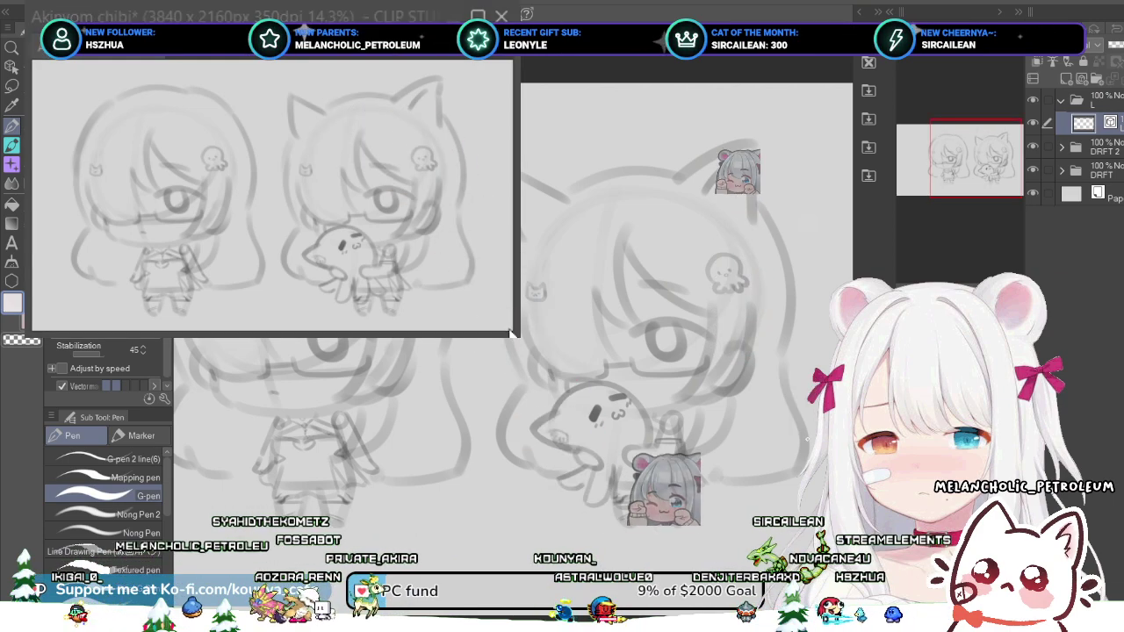
pyautogui.moveTo(517, 335); pyautogui.dragTo(517, 335)
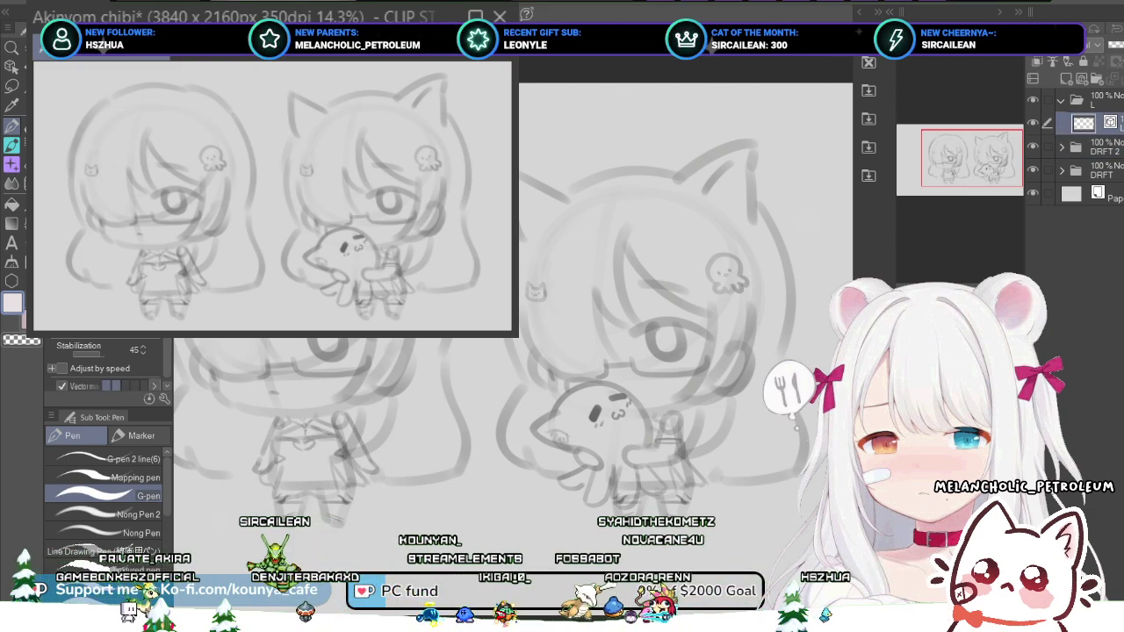
pyautogui.click(1103, 148)
pyautogui.hotkey('ctrl', 'shift', 'n')
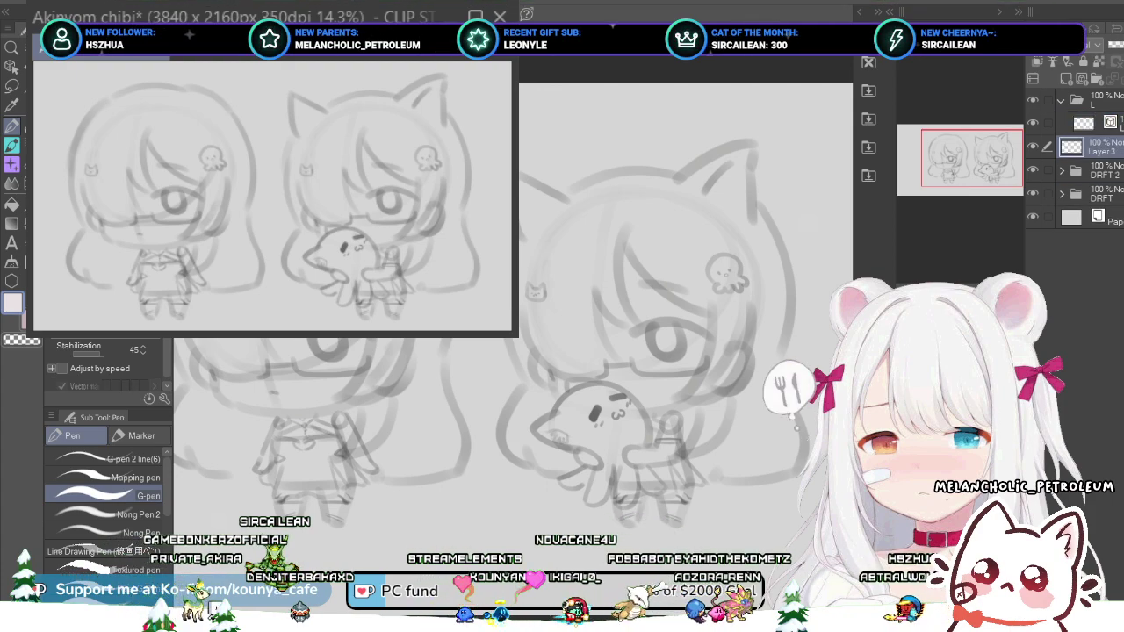
# - Group the new raster layer in its own folder named P and save the file
pyautogui.hotkey('ctrl', 'g')
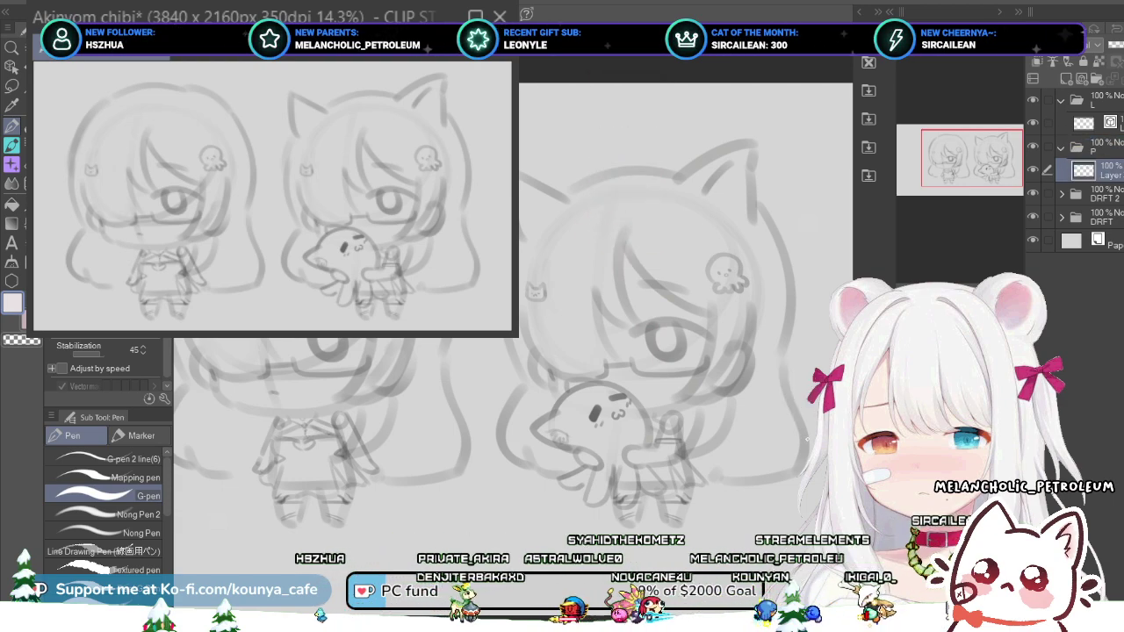
pyautogui.hotkey('ctrl', 's')
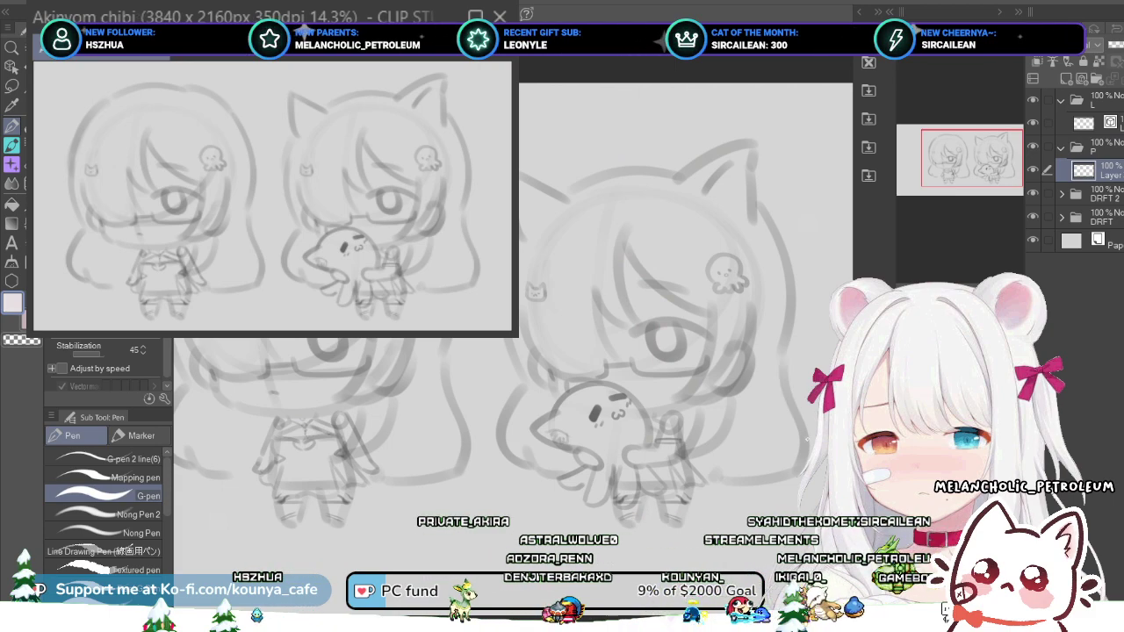
# - Switch the active drawing colour to the dark one for work on the cat-eared chibi
pyautogui.click(807, 439)
pyautogui.moveTo(807, 439); pyautogui.dragTo(774, 439)
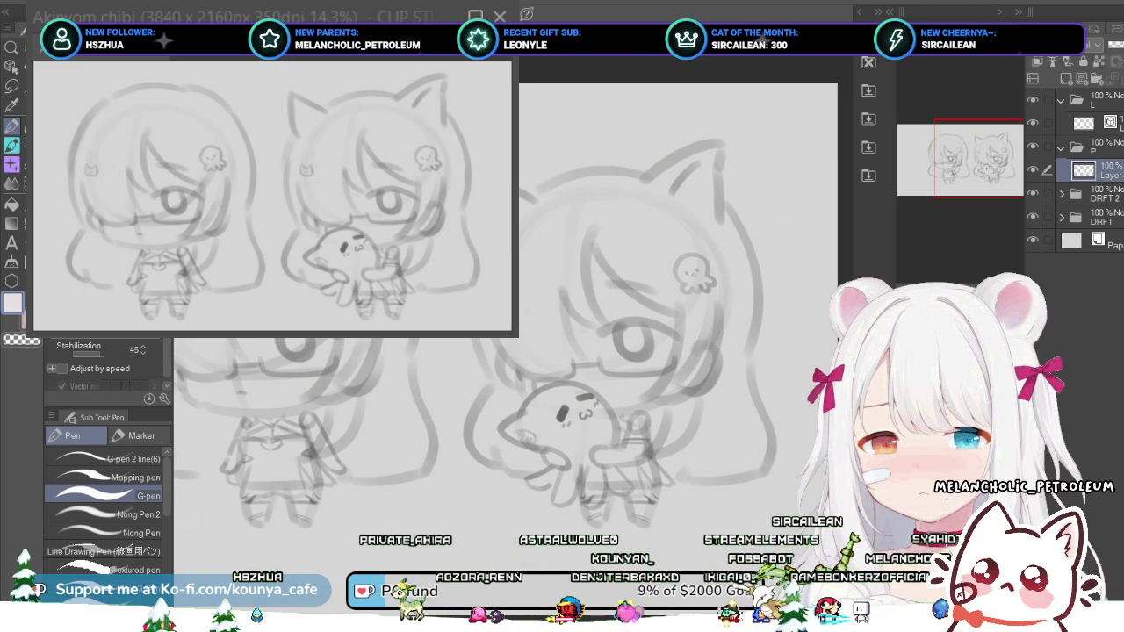
pyautogui.scroll(2, 617, 367)
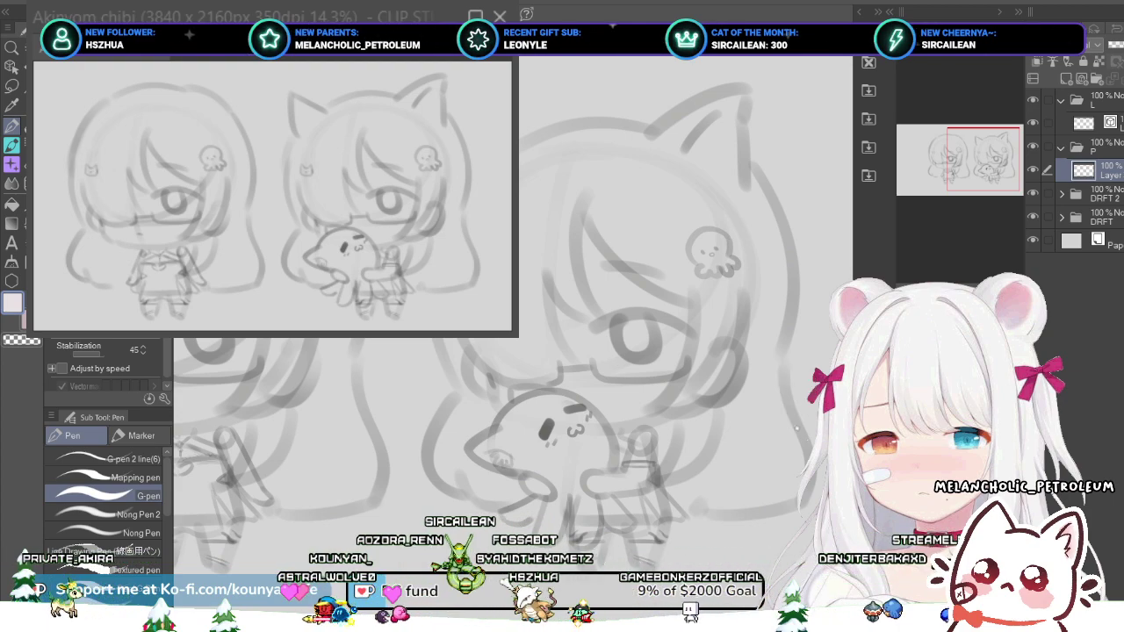
pyautogui.moveTo(670, 245); pyautogui.dragTo(646, 234)
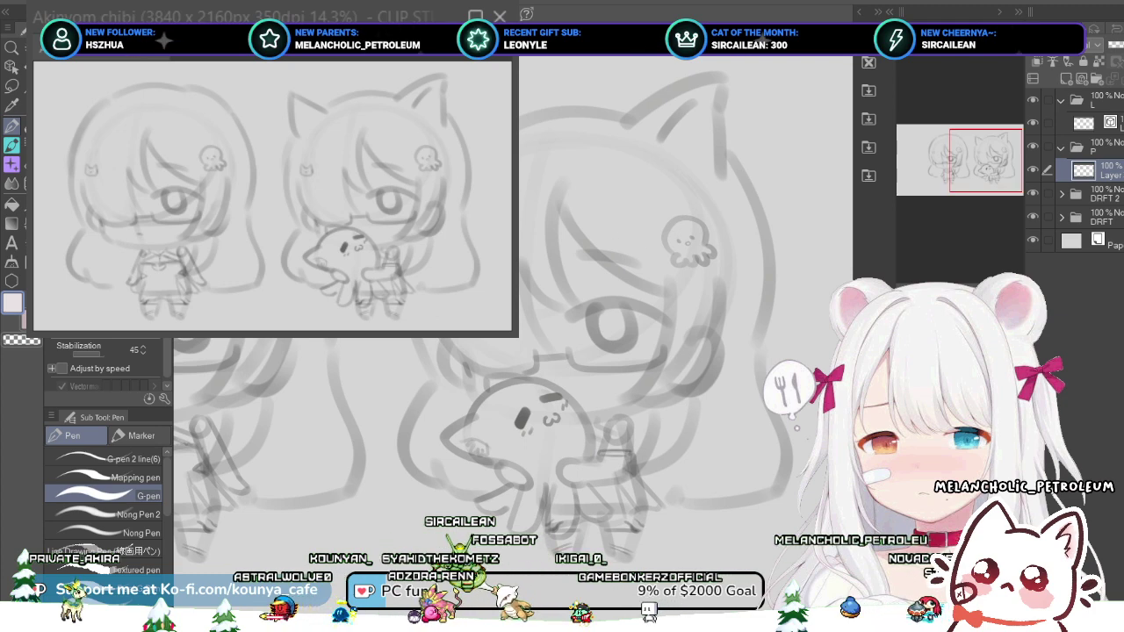
pyautogui.scroll(-2, 618, 221)
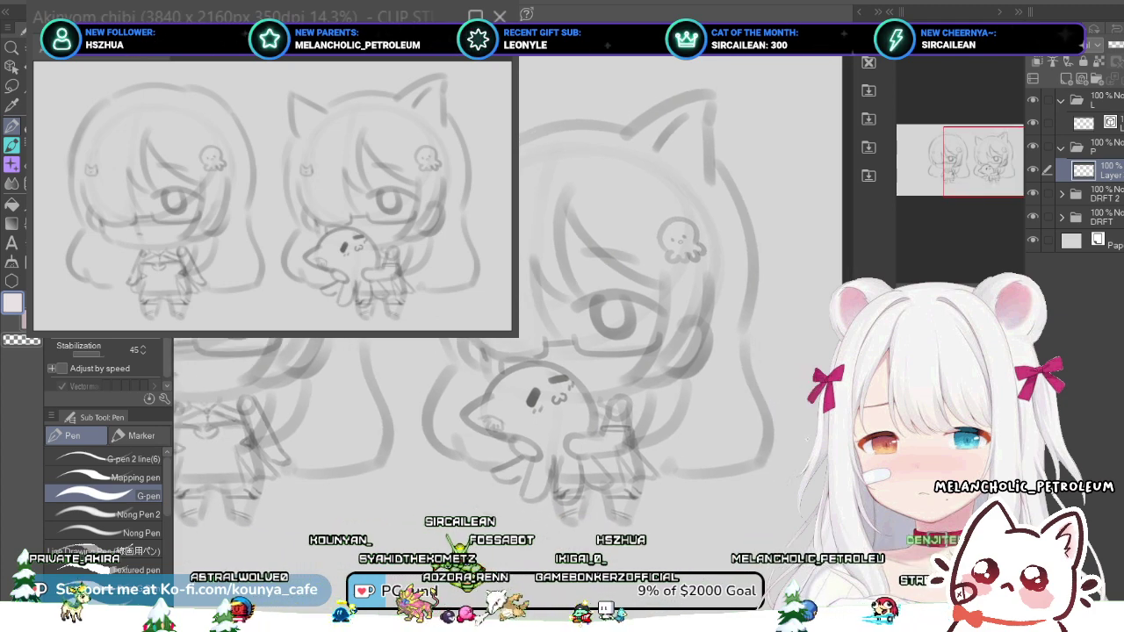
pyautogui.press('c')
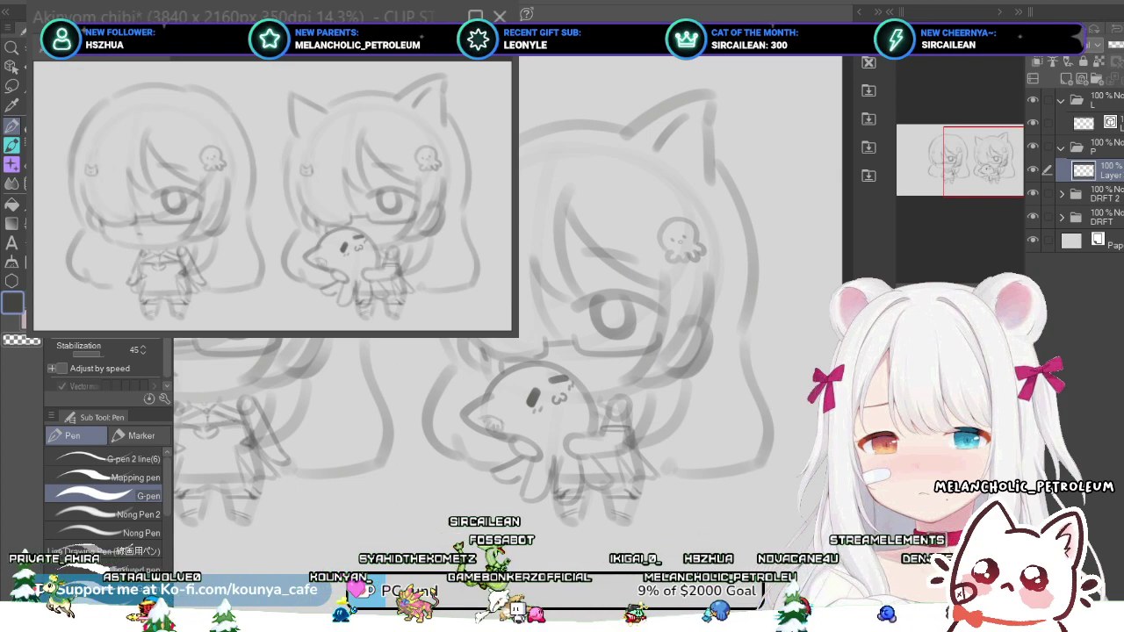
# - Try several long curved G-pen strokes along the cat-eared chibi's outer hair outline on the side facing the other chibi
pyautogui.scroll(2, 448, 225)
pyautogui.moveTo(425, 294); pyautogui.dragTo(440, 384)
pyautogui.hotkey('ctrl', 'z')
pyautogui.moveTo(424, 299); pyautogui.dragTo(462, 418)
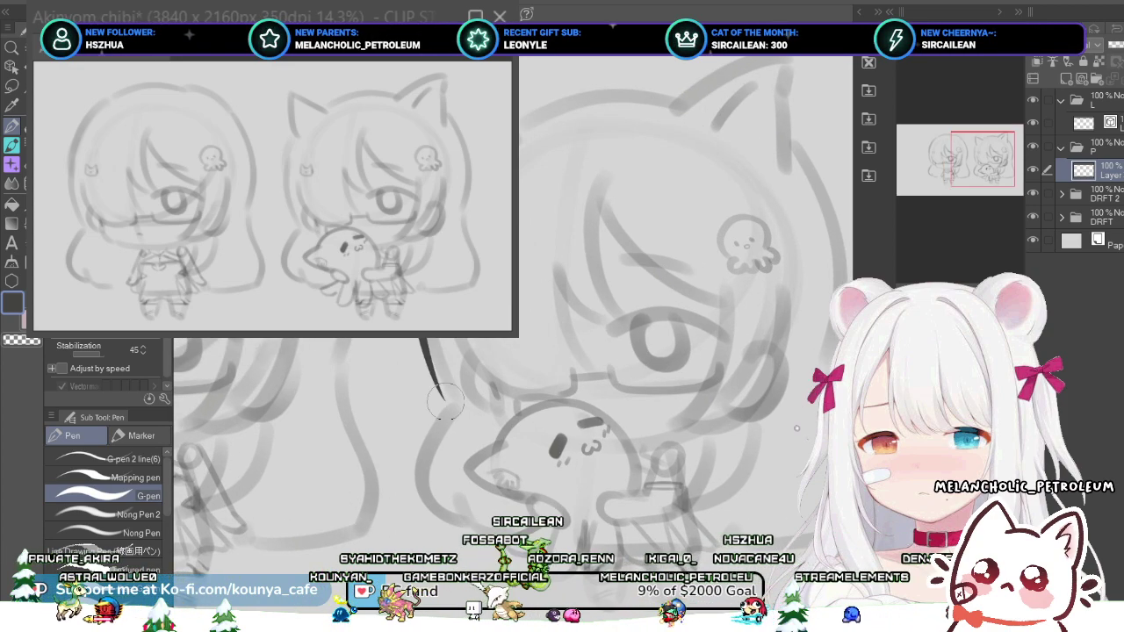
pyautogui.hotkey('ctrl', 'z')
pyautogui.moveTo(425, 298); pyautogui.dragTo(461, 409)
pyautogui.hotkey('ctrl', 'z')
pyautogui.moveTo(426, 339); pyautogui.dragTo(466, 420)
pyautogui.hotkey('ctrl', 'z')
pyautogui.moveTo(446, 185); pyautogui.dragTo(430, 349)
pyautogui.hotkey('ctrl', 'z')
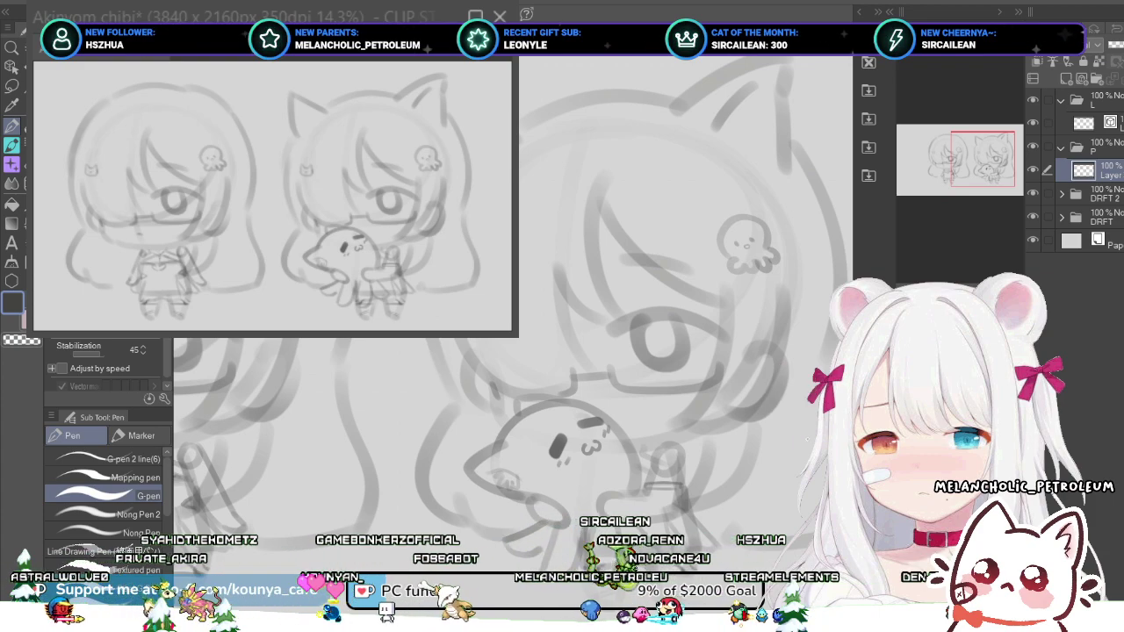
pyautogui.moveTo(446, 186); pyautogui.dragTo(461, 383)
pyautogui.hotkey('ctrl', 'z')
pyautogui.moveTo(447, 181); pyautogui.dragTo(412, 368)
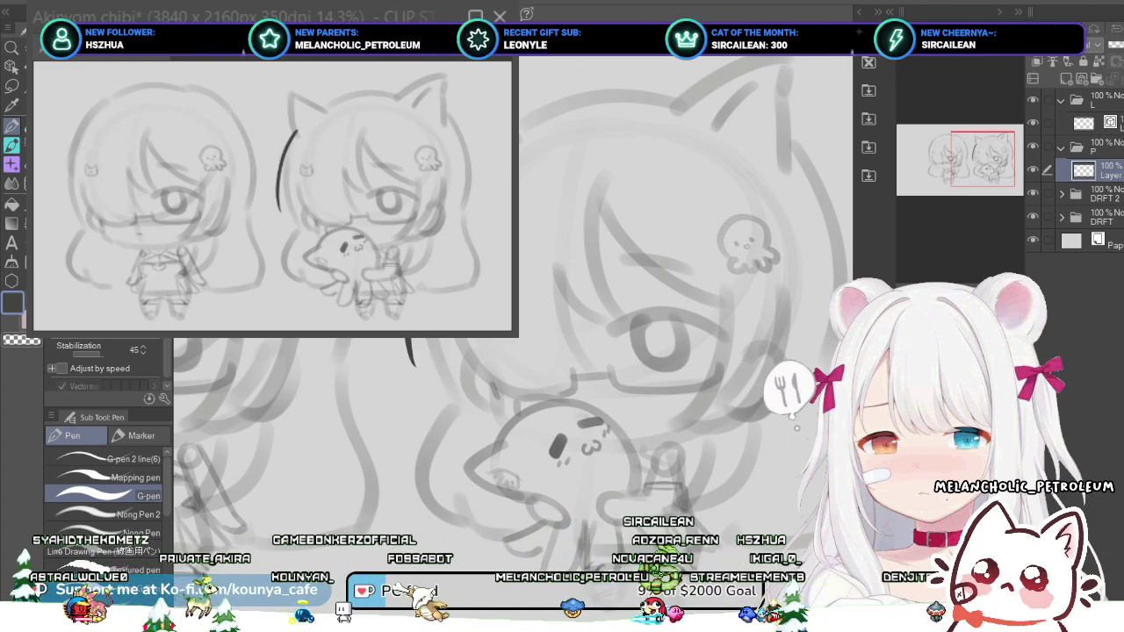
pyautogui.hotkey('ctrl', 'z')
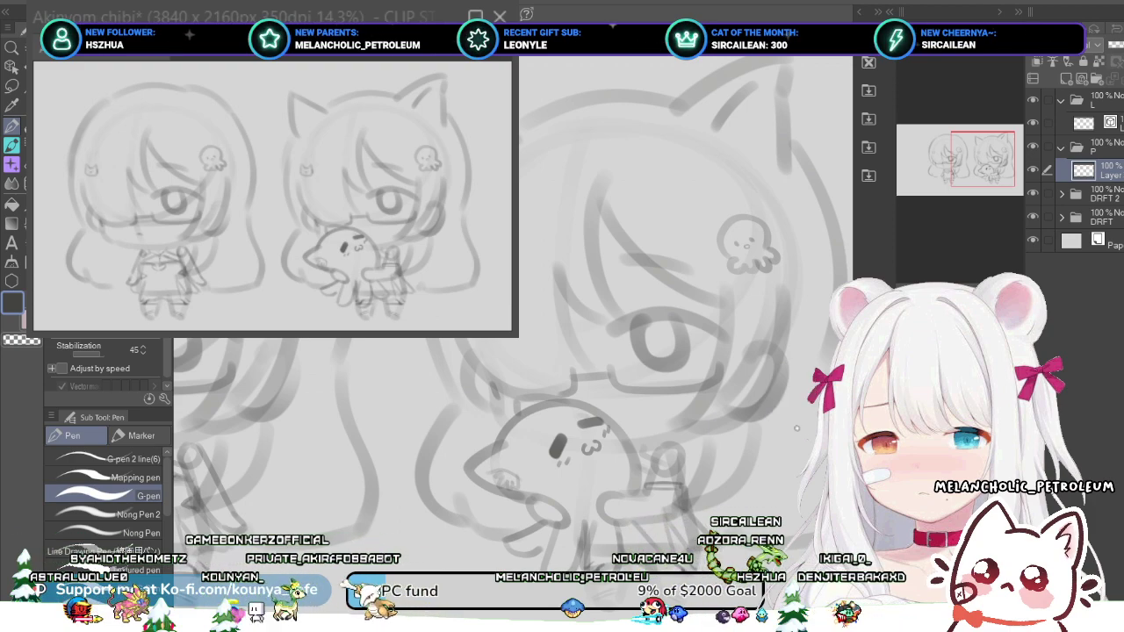
# - Switch to the Textured pen, comparing short test strokes with the G-pen beside the cat-eared chibi's hair and undoing them
pyautogui.moveTo(615, 352); pyautogui.dragTo(557, 338)
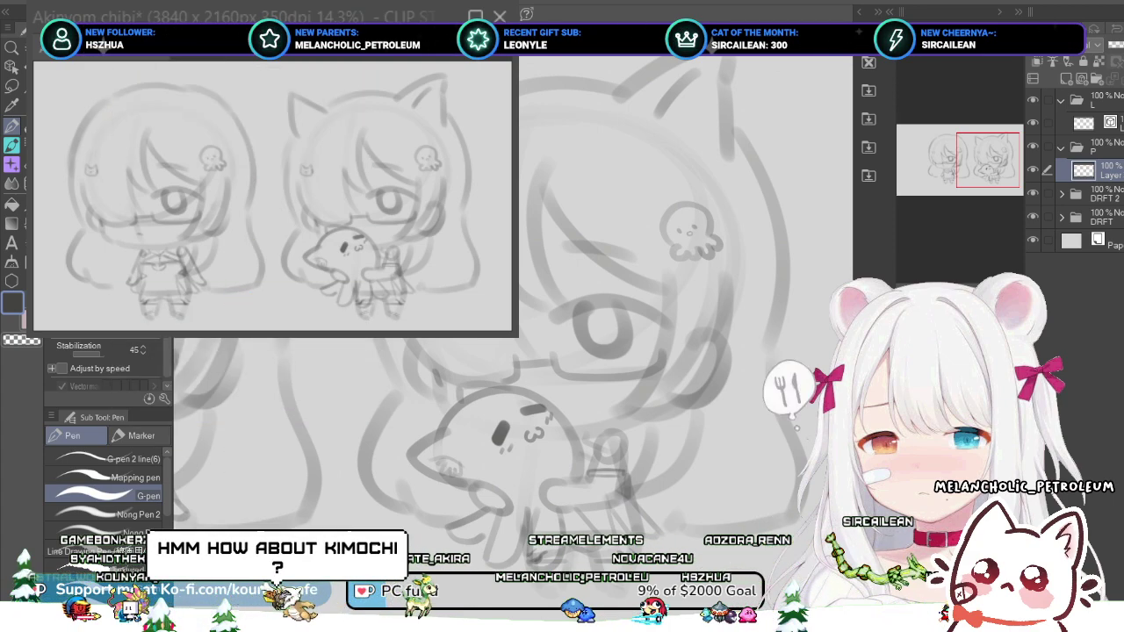
pyautogui.moveTo(283, 132); pyautogui.dragTo(285, 170)
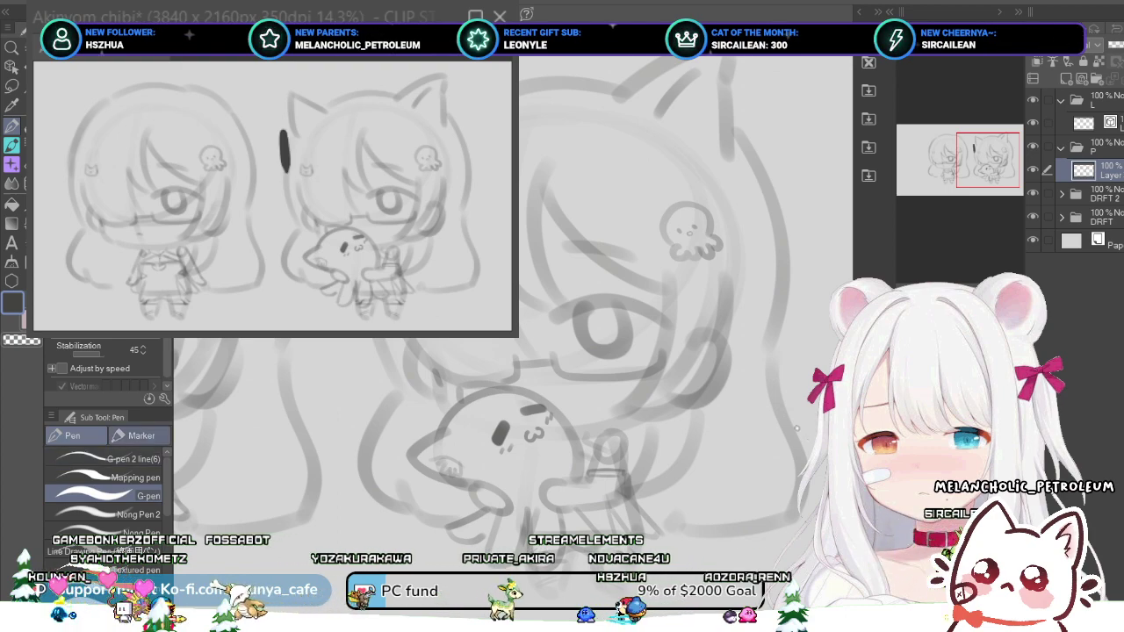
pyautogui.click(105, 570)
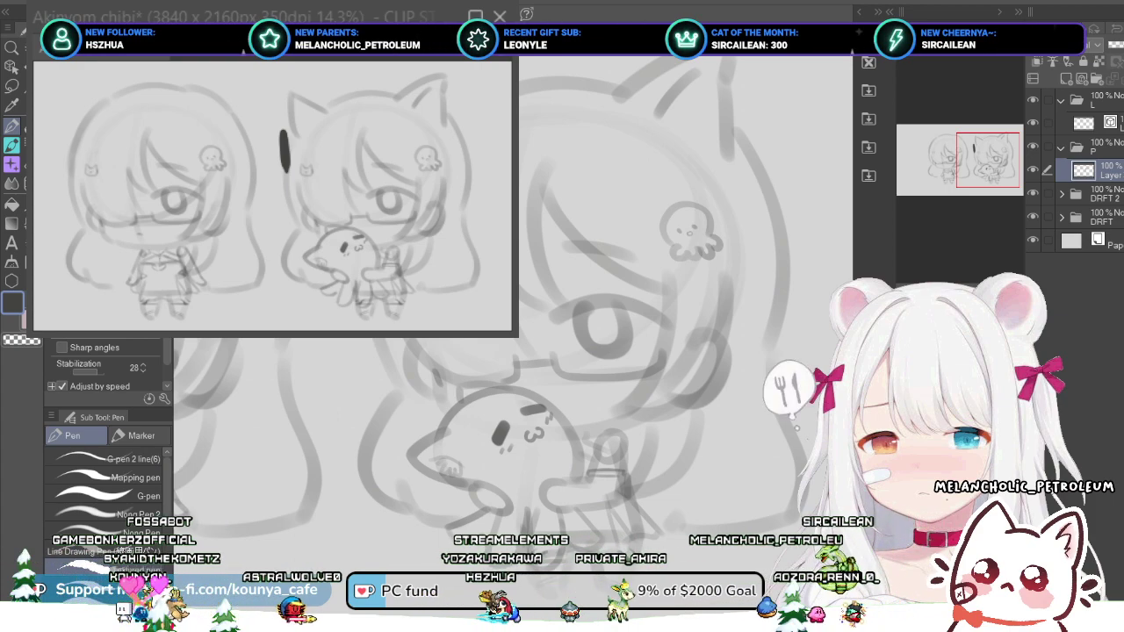
pyautogui.moveTo(302, 128); pyautogui.dragTo(304, 168)
pyautogui.hotkey('ctrl', 'z')
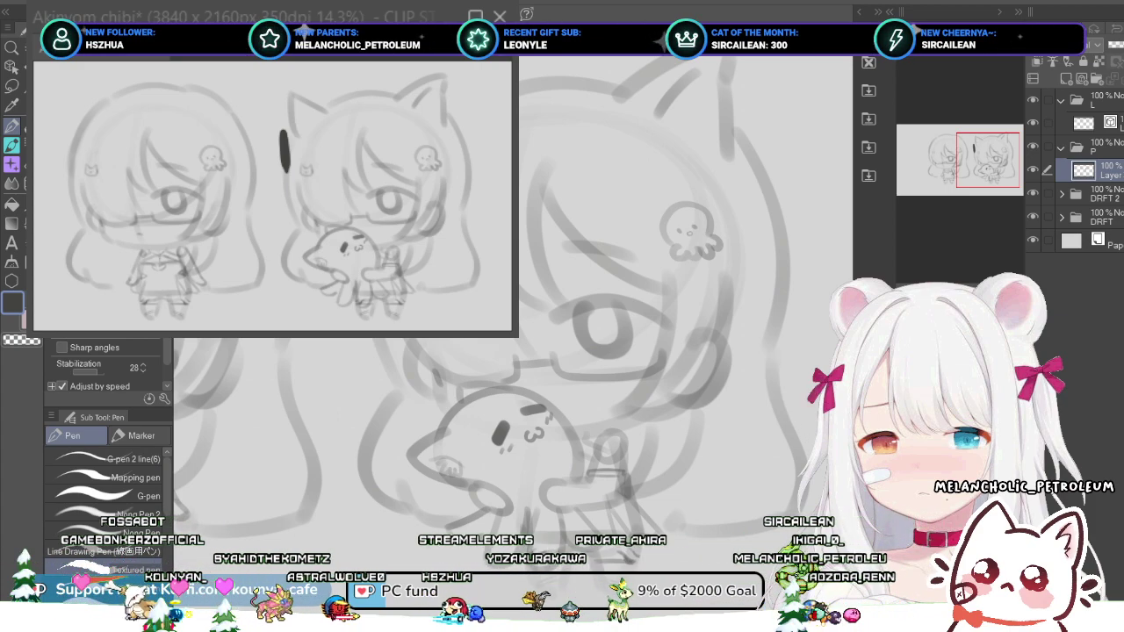
pyautogui.moveTo(297, 130); pyautogui.dragTo(300, 165)
pyautogui.scroll(4, 527, 325)
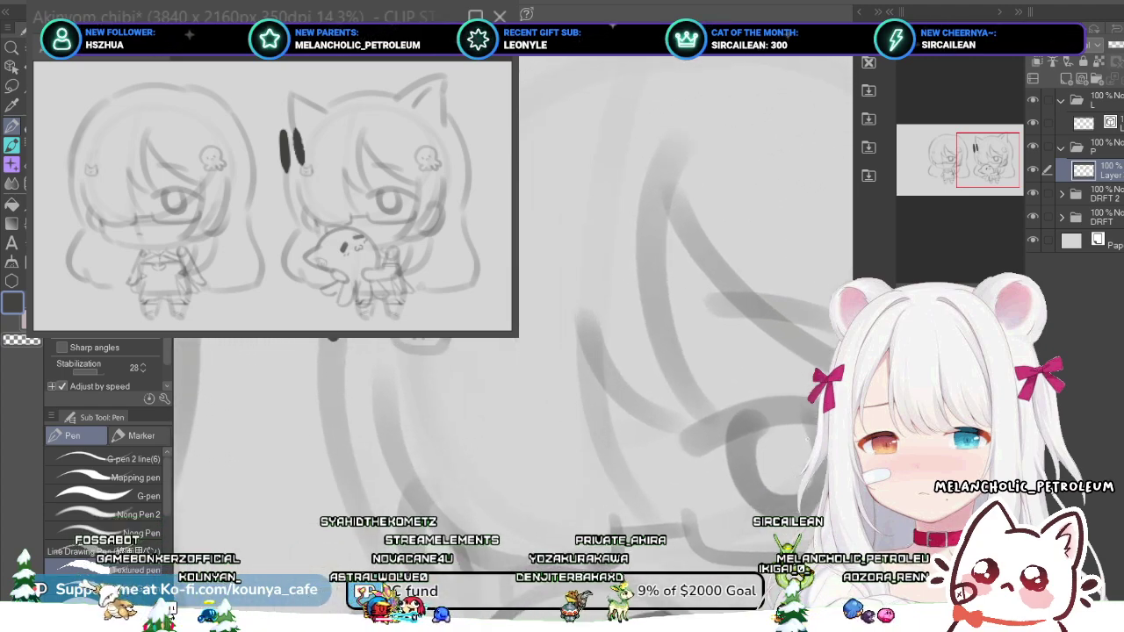
pyautogui.scroll(-1, 527, 324)
pyautogui.scroll(-3, 597, 334)
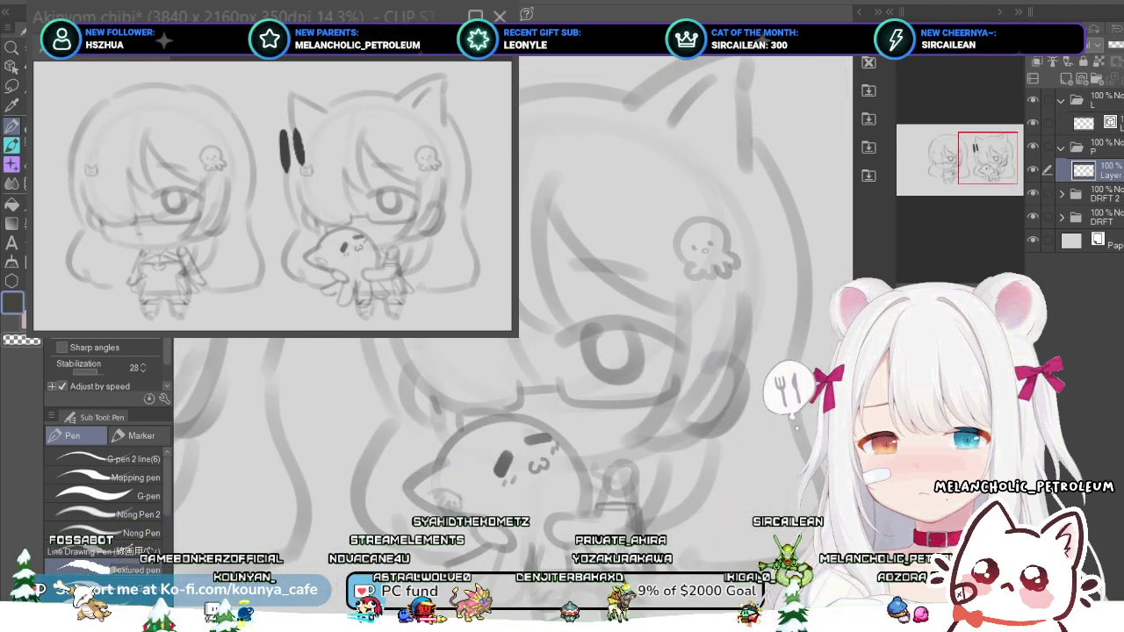
pyautogui.hotkey('ctrl', 'z')
pyautogui.hotkey('ctrl', 'z')
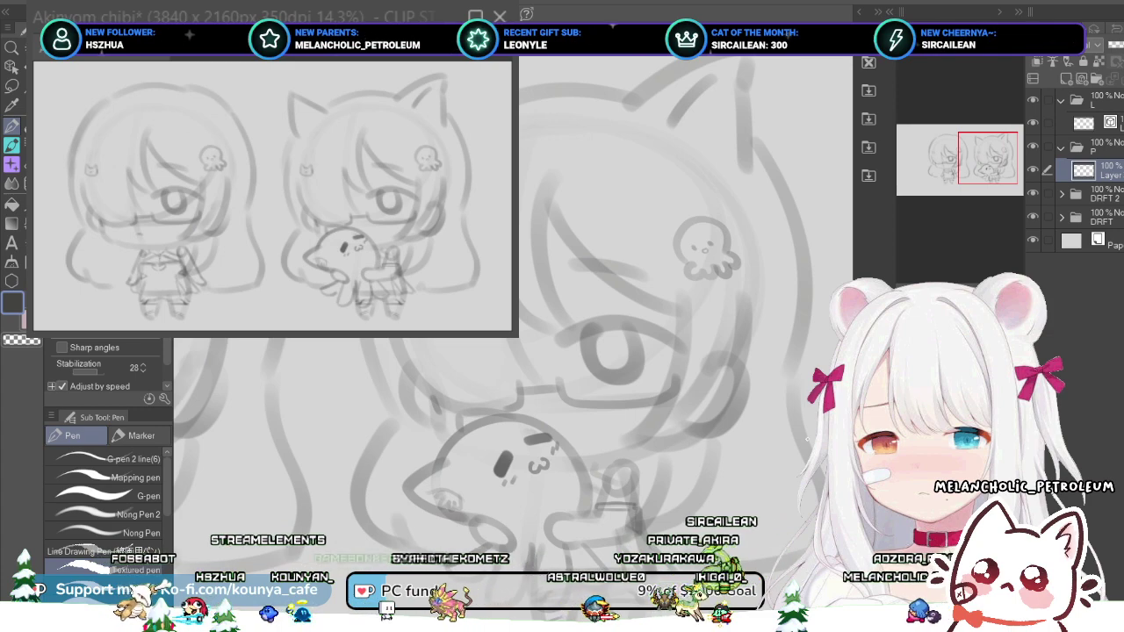
# - Draw short curved Textured pen strokes along the cat-eared chibi's outer hair edge below the ear, undoing unsatisfactory attempts
pyautogui.moveTo(292, 122); pyautogui.dragTo(297, 162)
pyautogui.hotkey('ctrl', 'z')
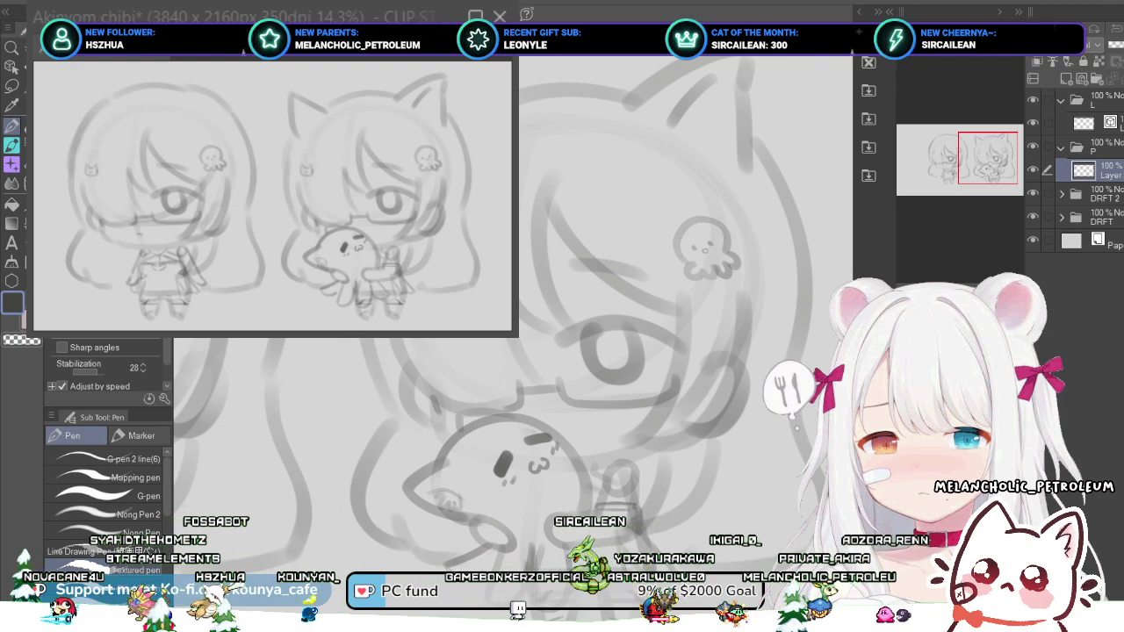
pyautogui.moveTo(288, 139); pyautogui.dragTo(285, 219)
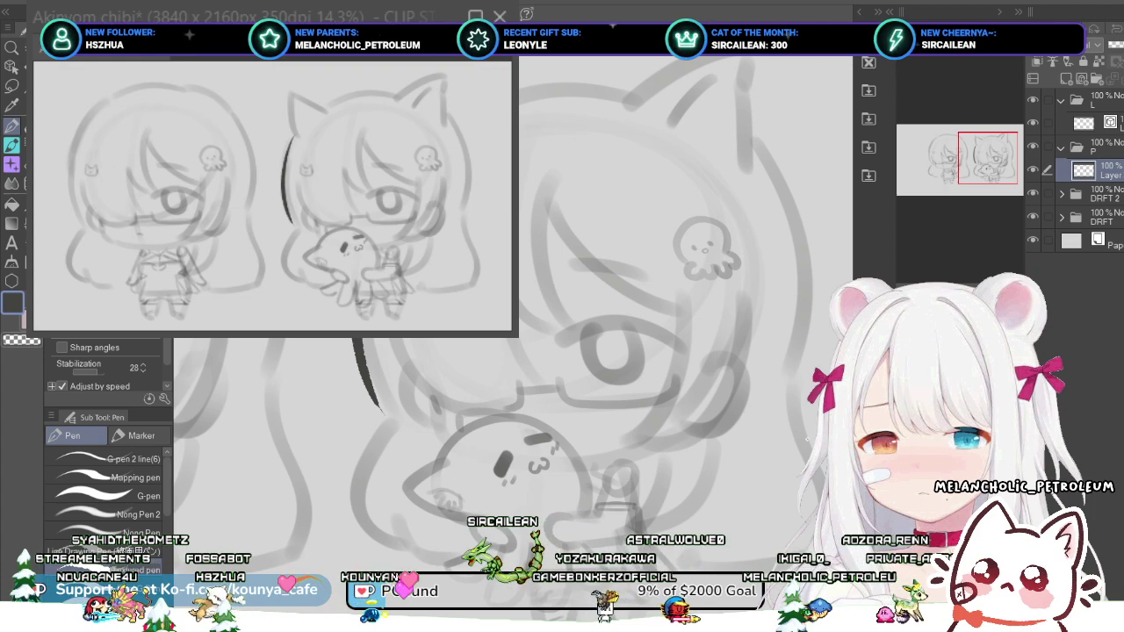
pyautogui.hotkey('ctrl', 'z')
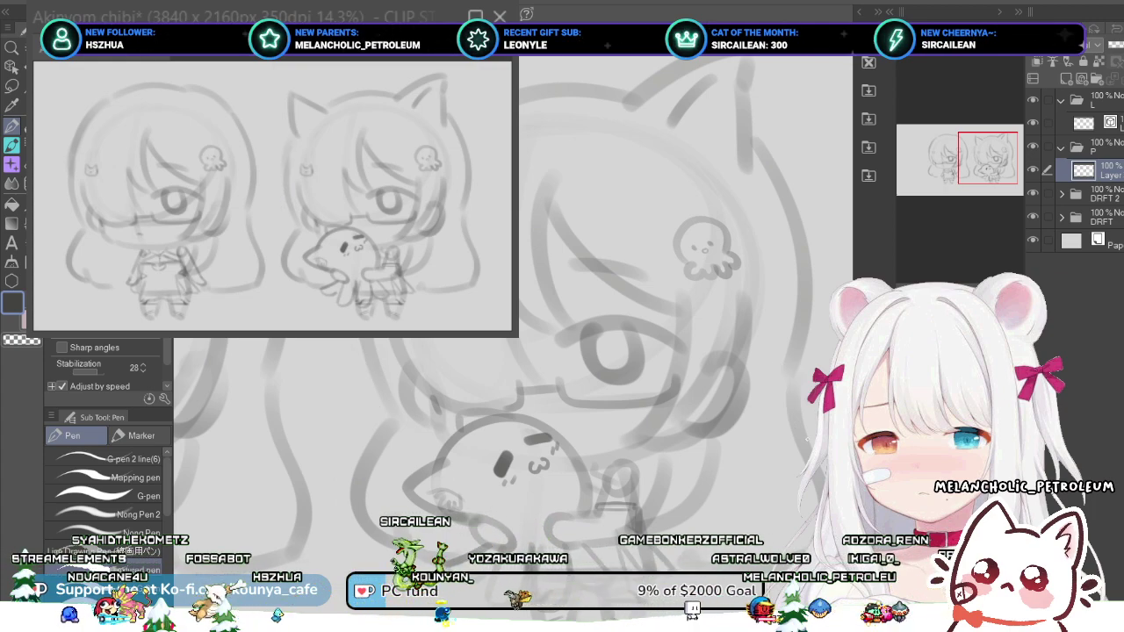
pyautogui.moveTo(390, 202); pyautogui.dragTo(353, 299)
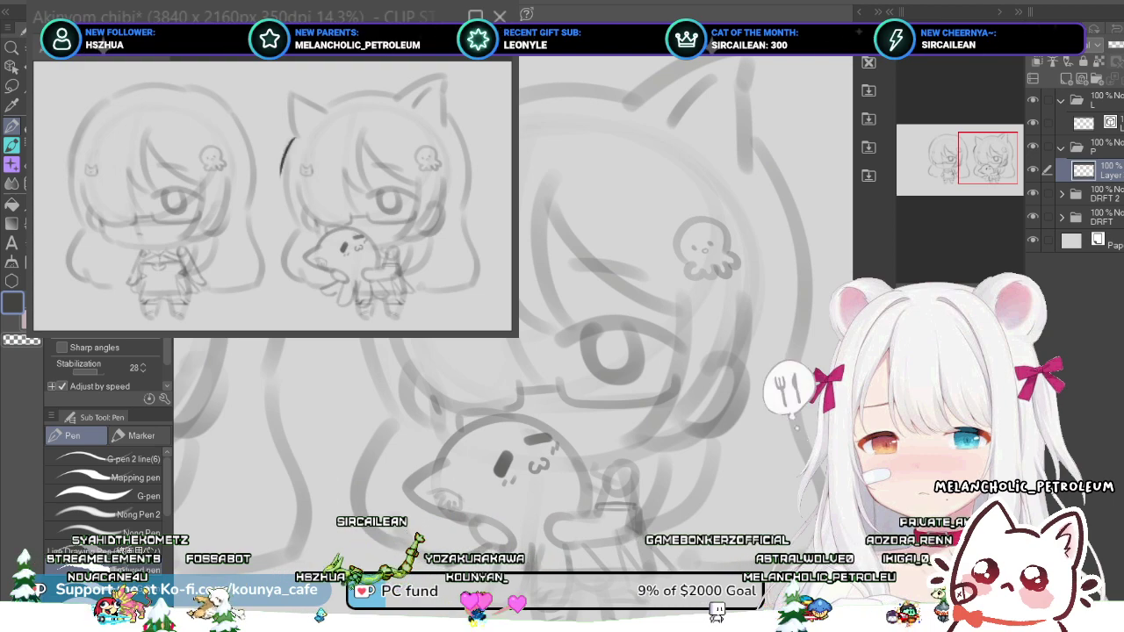
pyautogui.hotkey('ctrl', 'z')
pyautogui.moveTo(390, 202); pyautogui.dragTo(351, 304)
pyautogui.hotkey('ctrl', 'z')
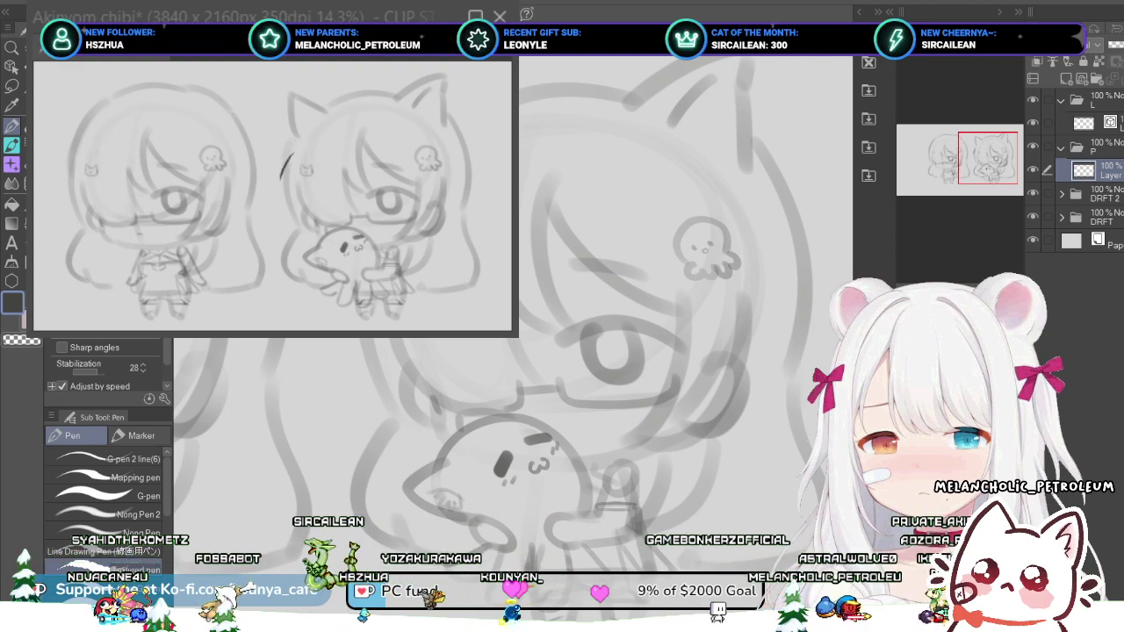
pyautogui.hotkey('ctrl', 'z')
pyautogui.moveTo(381, 201); pyautogui.dragTo(350, 286)
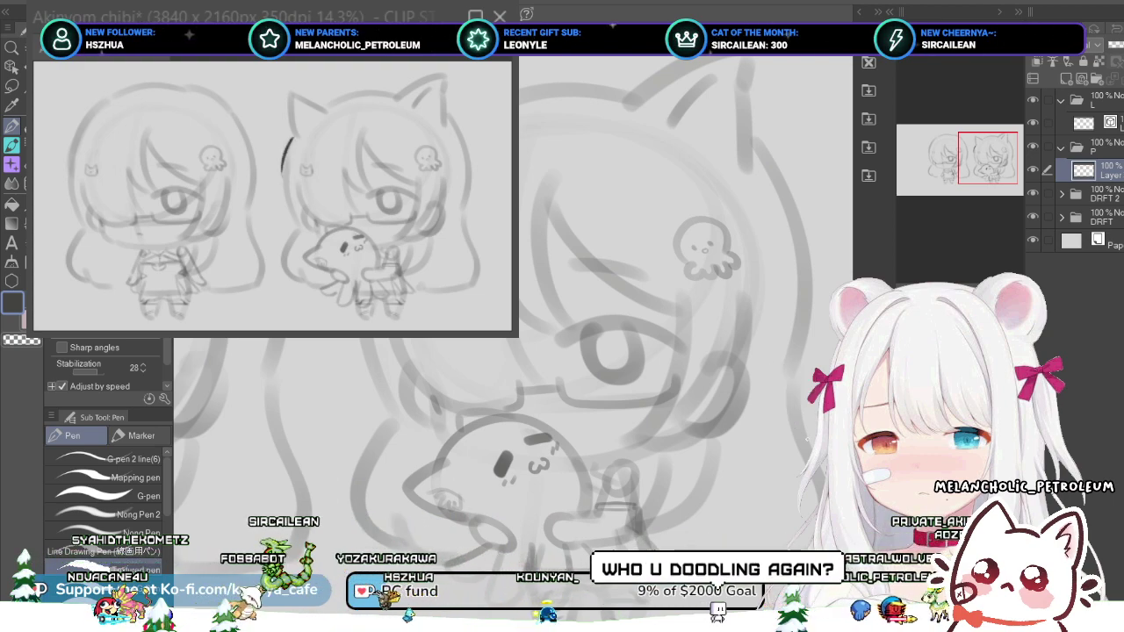
pyautogui.hotkey('ctrl', 'z')
pyautogui.moveTo(368, 207); pyautogui.dragTo(338, 297)
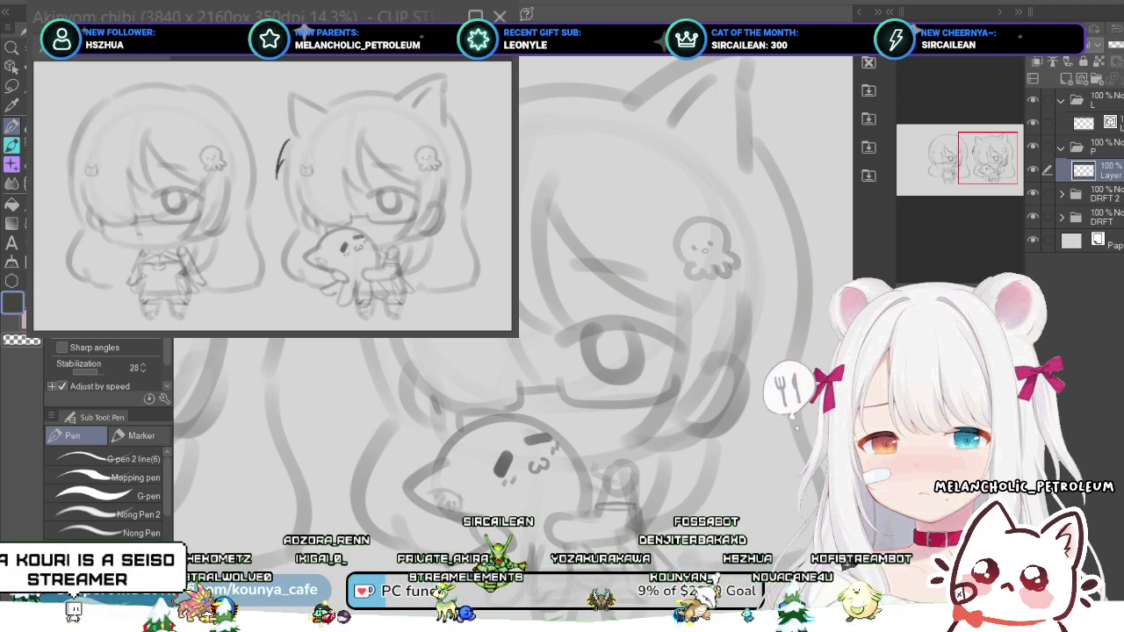
# - Try the マジペンシル2 pen with a test mark beside the cat-eared chibi's hair and undo the mark
pyautogui.moveTo(614, 351); pyautogui.dragTo(589, 350)
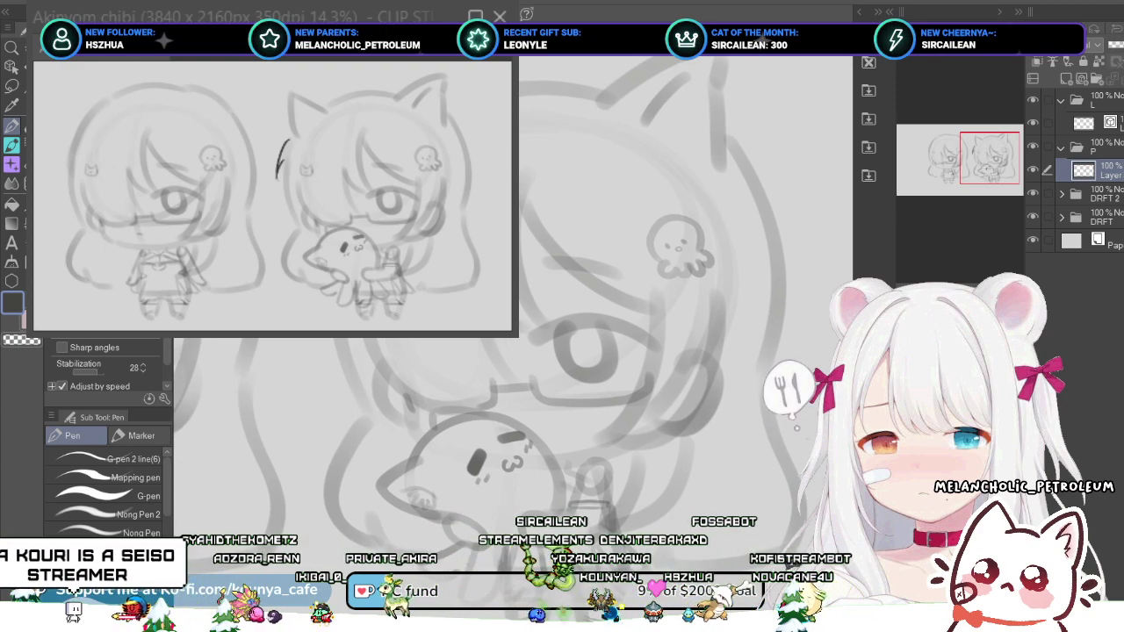
pyautogui.scroll(-3, 544, 351)
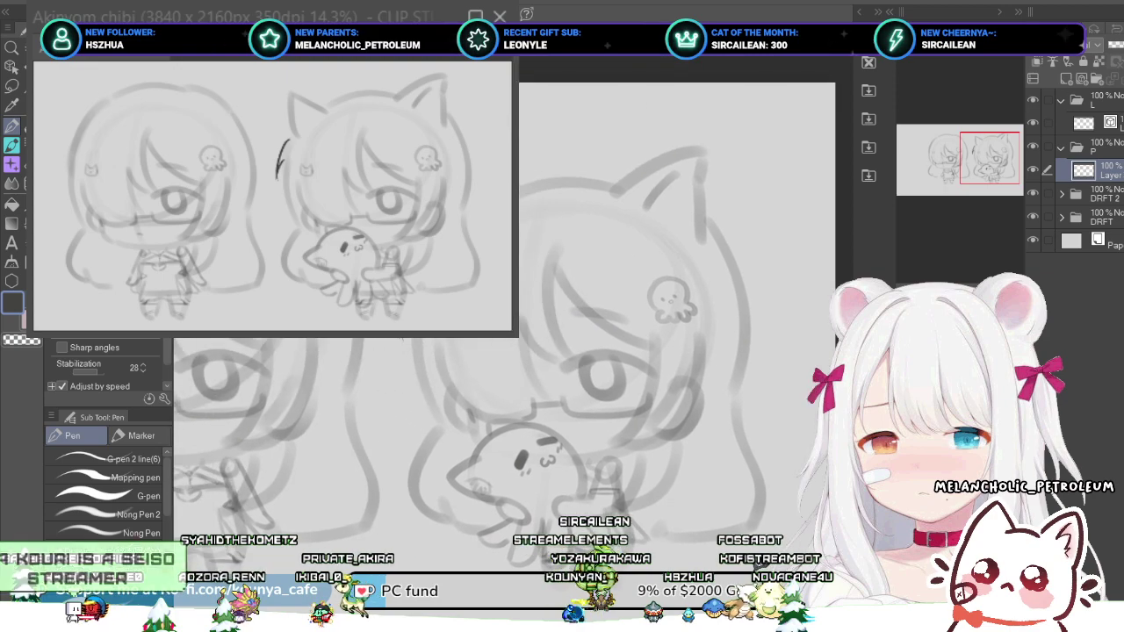
pyautogui.moveTo(615, 352); pyautogui.dragTo(600, 340)
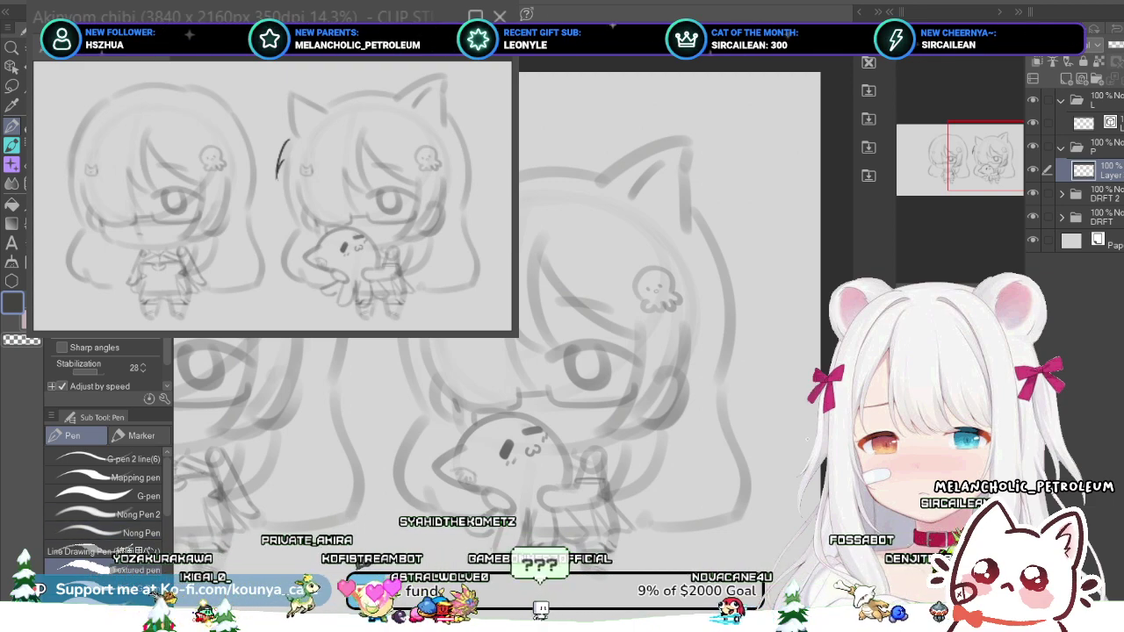
pyautogui.scroll(-4, 106, 500)
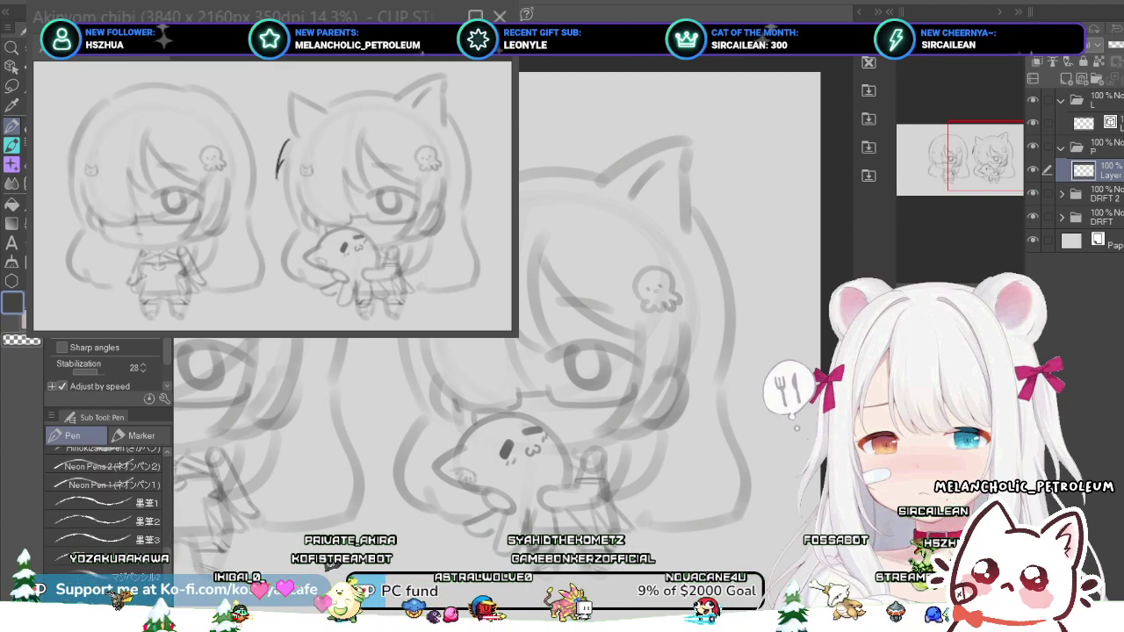
pyautogui.scroll(3, 105, 501)
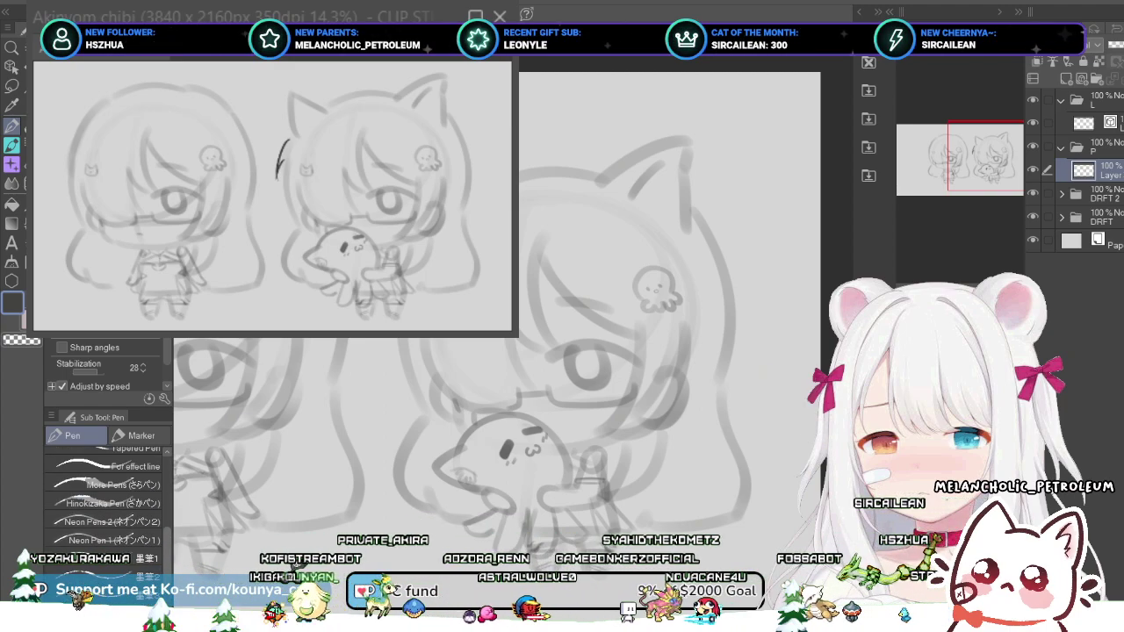
pyautogui.scroll(-3, 105, 501)
pyautogui.click(110, 575)
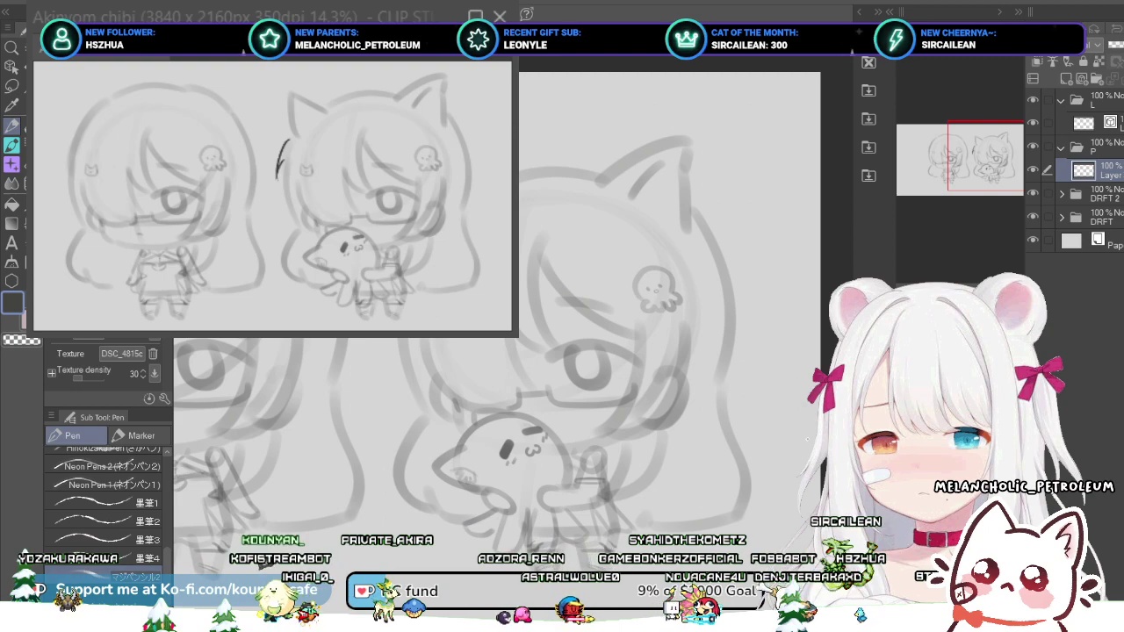
pyautogui.scroll(2, 429, 281)
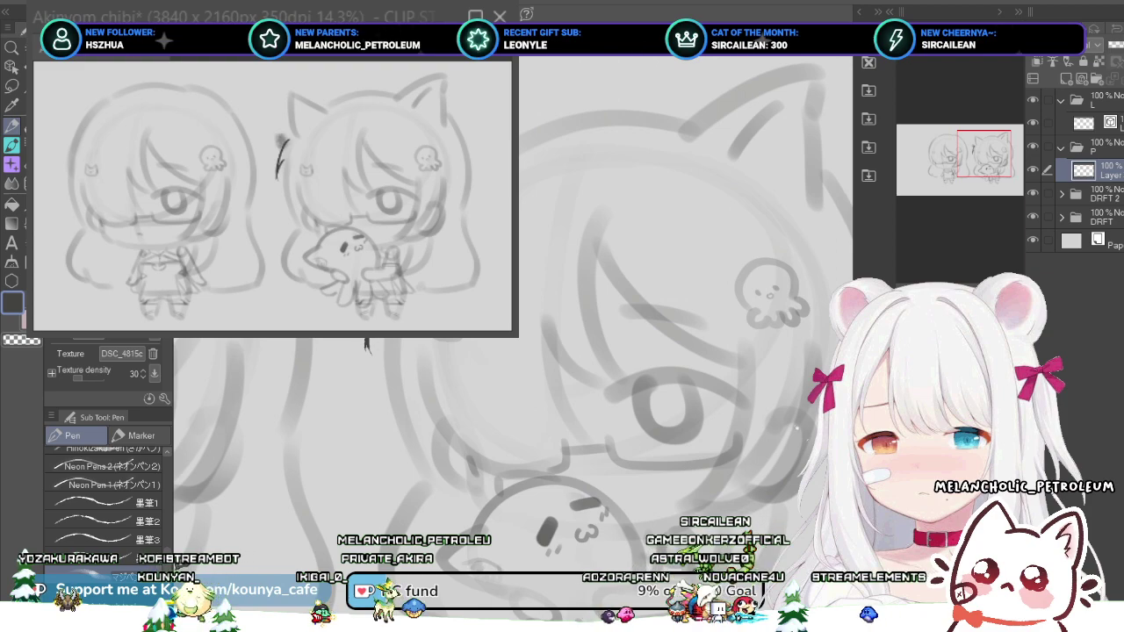
pyautogui.hotkey('ctrl', 'z')
# - Select the 墨筆4 pen and draw a test stroke down the cat-eared chibi's hair beside the cat hair clip
pyautogui.click(157, 560)
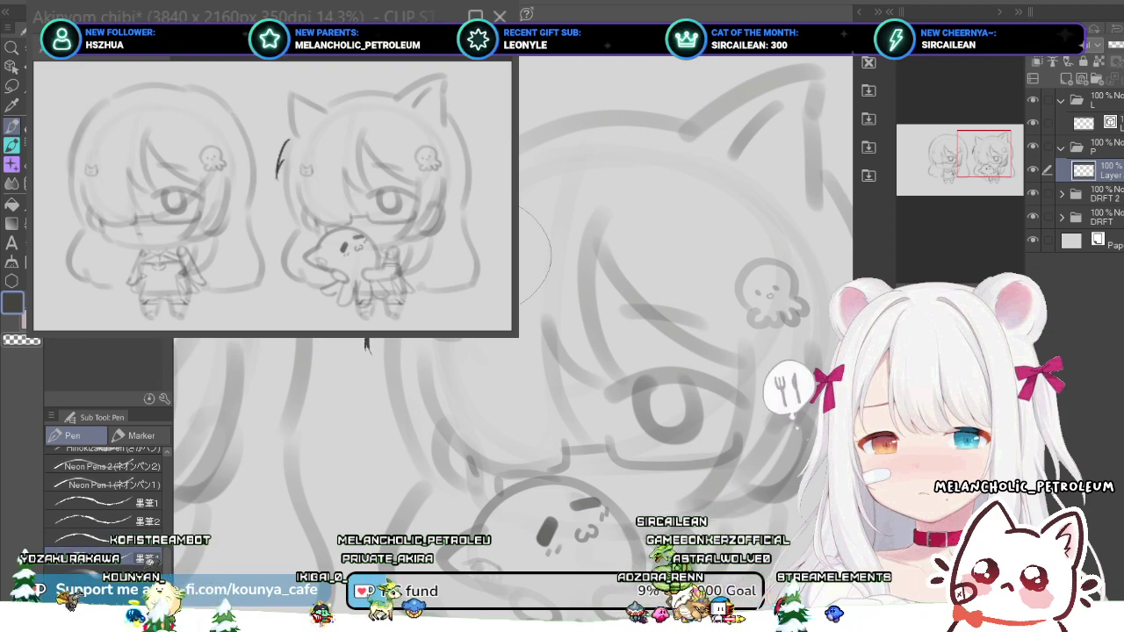
pyautogui.moveTo(418, 227); pyautogui.dragTo(443, 348)
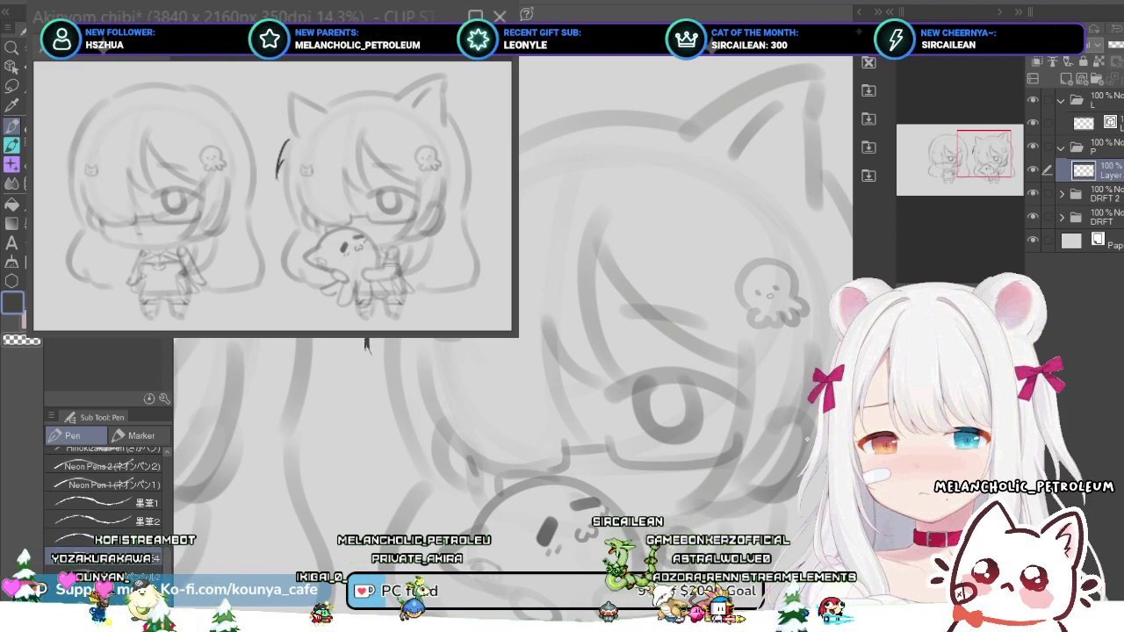
pyautogui.moveTo(304, 129); pyautogui.dragTo(303, 183)
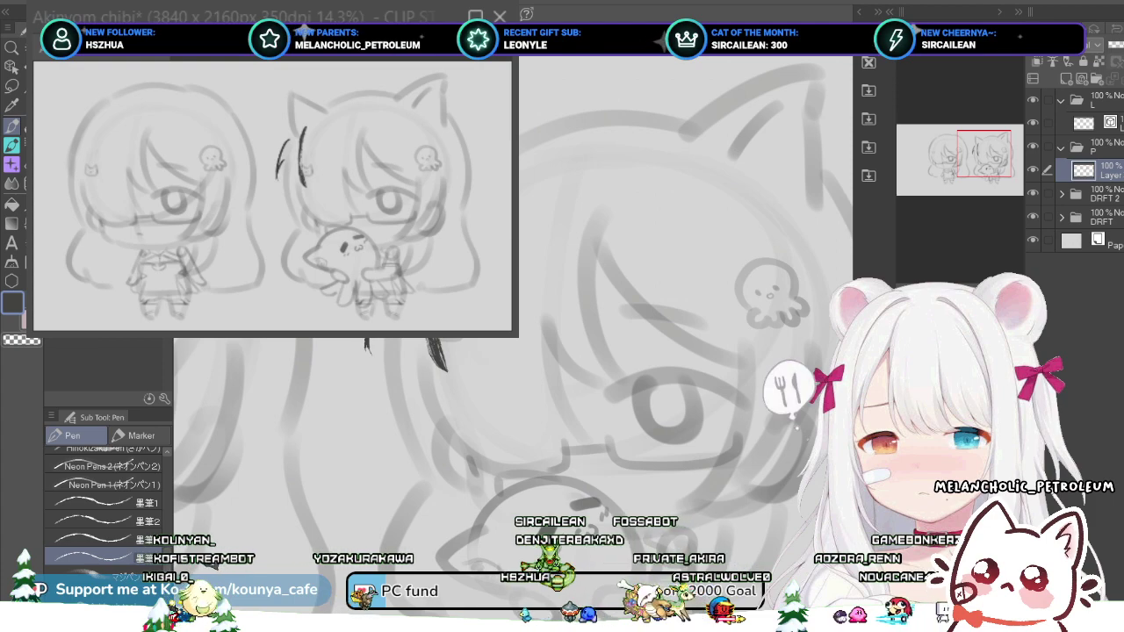
# - Test 墨筆4 strokes along the cat-eared chibi's outer hair edge below the ear, clearing or undoing each attempt
pyautogui.moveTo(428, 292); pyautogui.dragTo(391, 343)
pyautogui.press('Delete')
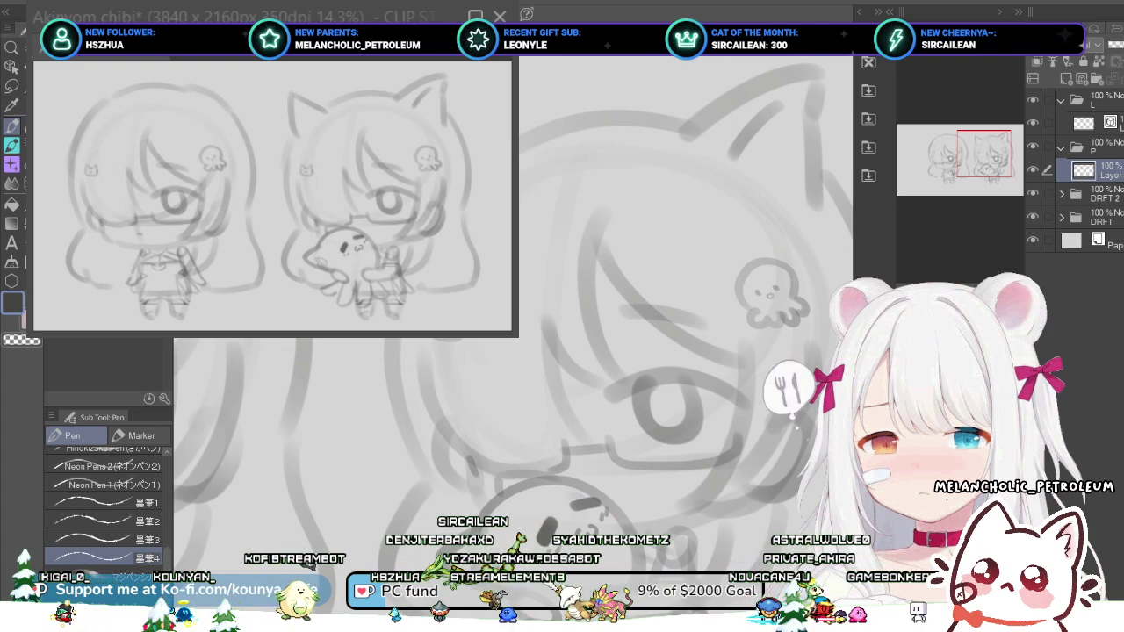
pyautogui.moveTo(403, 247)
pyautogui.mouseDown()
pyautogui.moveTo(376, 332)
pyautogui.moveTo(395, 430)
pyautogui.mouseUp()
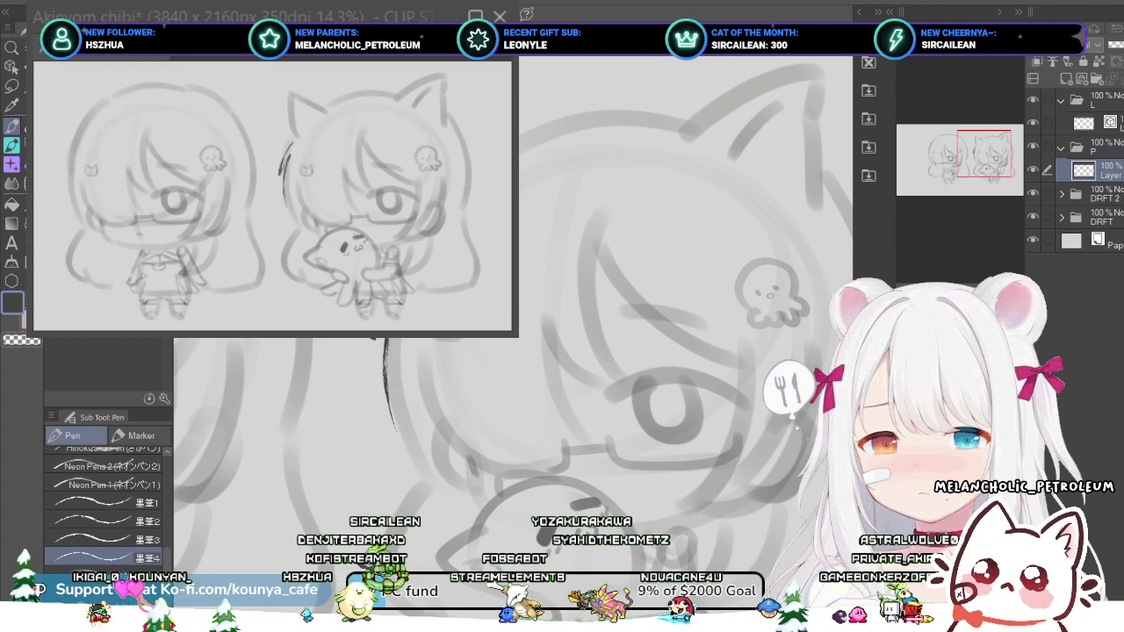
pyautogui.hotkey('ctrl', 'z')
pyautogui.hotkey('ctrl', 'z')
pyautogui.moveTo(406, 246)
pyautogui.mouseDown()
pyautogui.moveTo(377, 387)
pyautogui.moveTo(437, 473)
pyautogui.mouseUp()
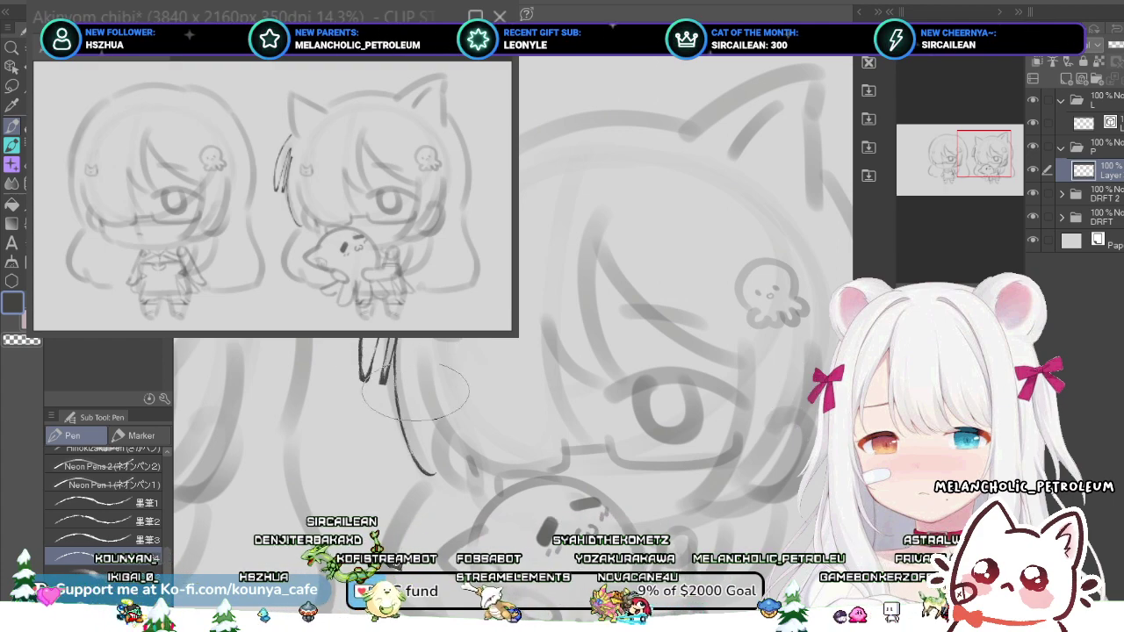
pyautogui.hotkey('ctrl', 'z')
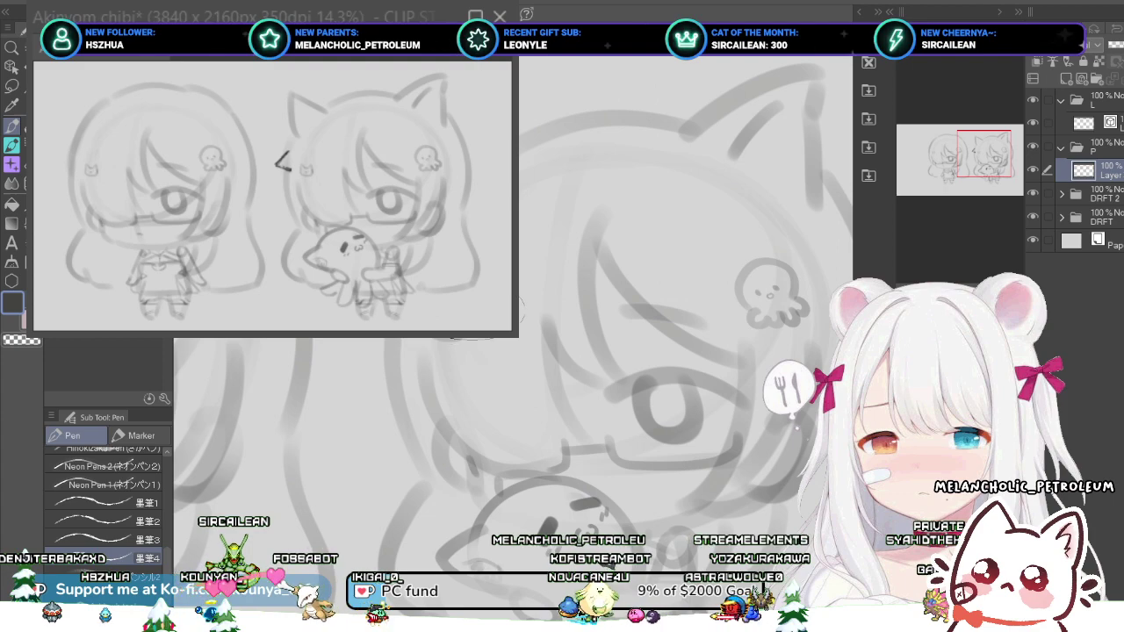
# - Write the hiragana くん across the cat-eared chibi's upper hair as a 墨筆4 test and undo it
pyautogui.moveTo(503, 304); pyautogui.dragTo(522, 310)
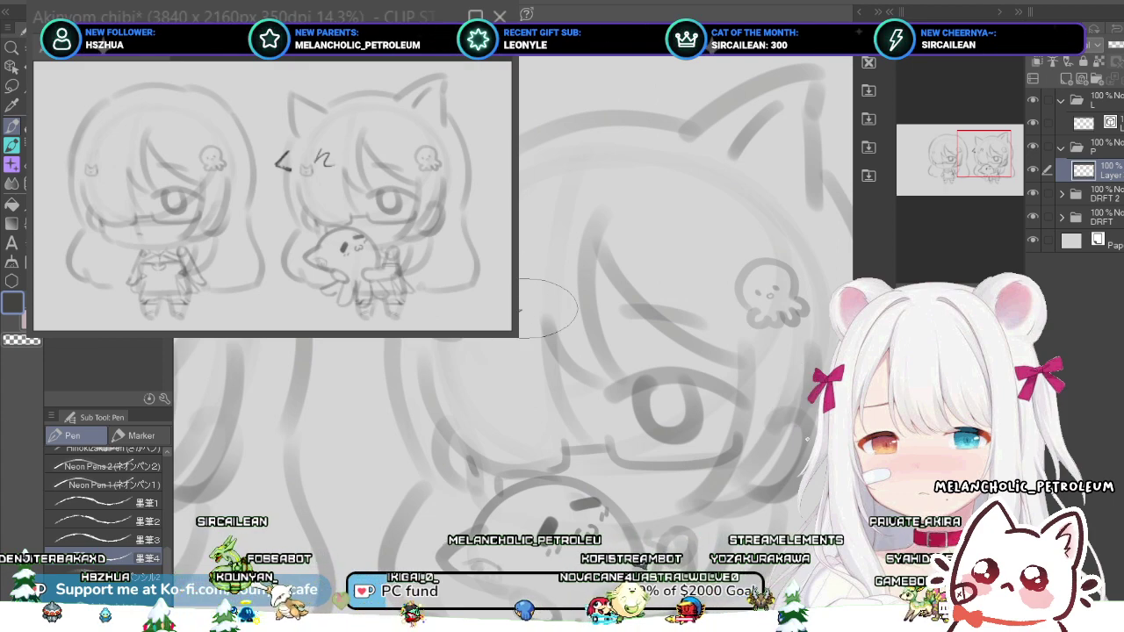
pyautogui.hotkey('ctrl', 'z')
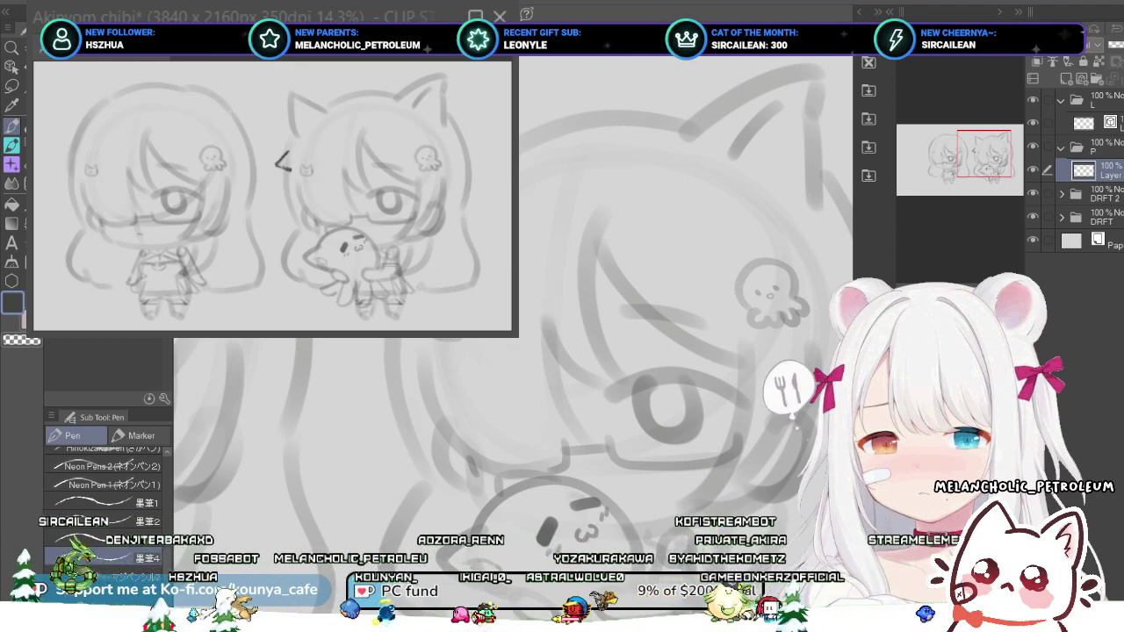
pyautogui.hotkey('ctrl', 'z')
# - Write すし over the cat-eared chibi's hair with the 墨筆4 pen, redoing poorly shaped strokes, and clear the test writing
pyautogui.moveTo(304, 130); pyautogui.dragTo(297, 163)
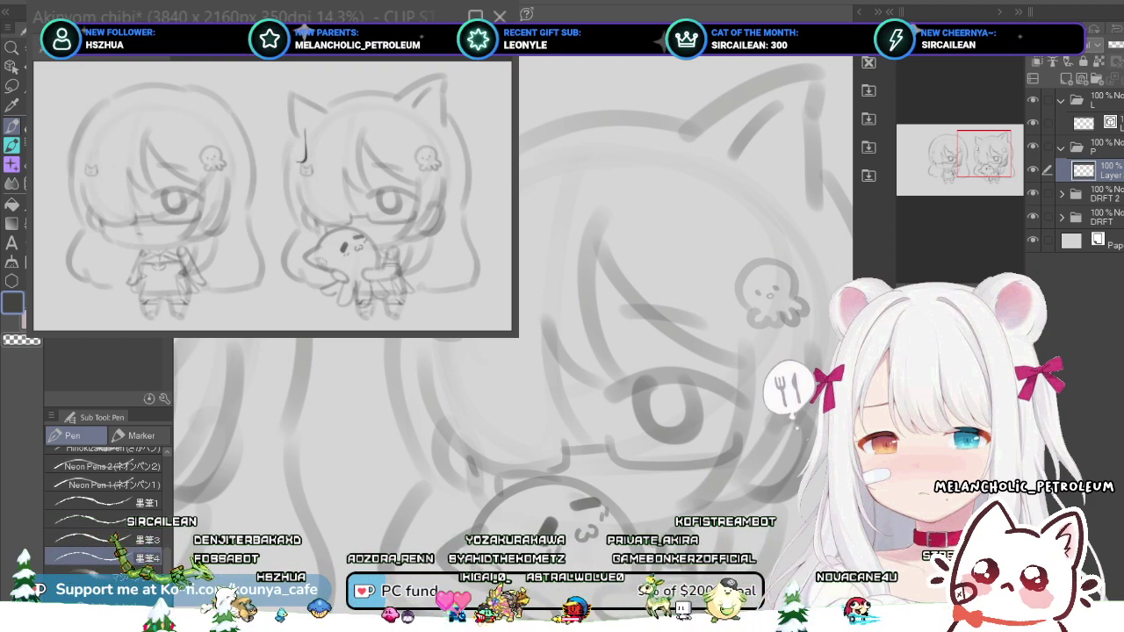
pyautogui.hotkey('ctrl', 'z')
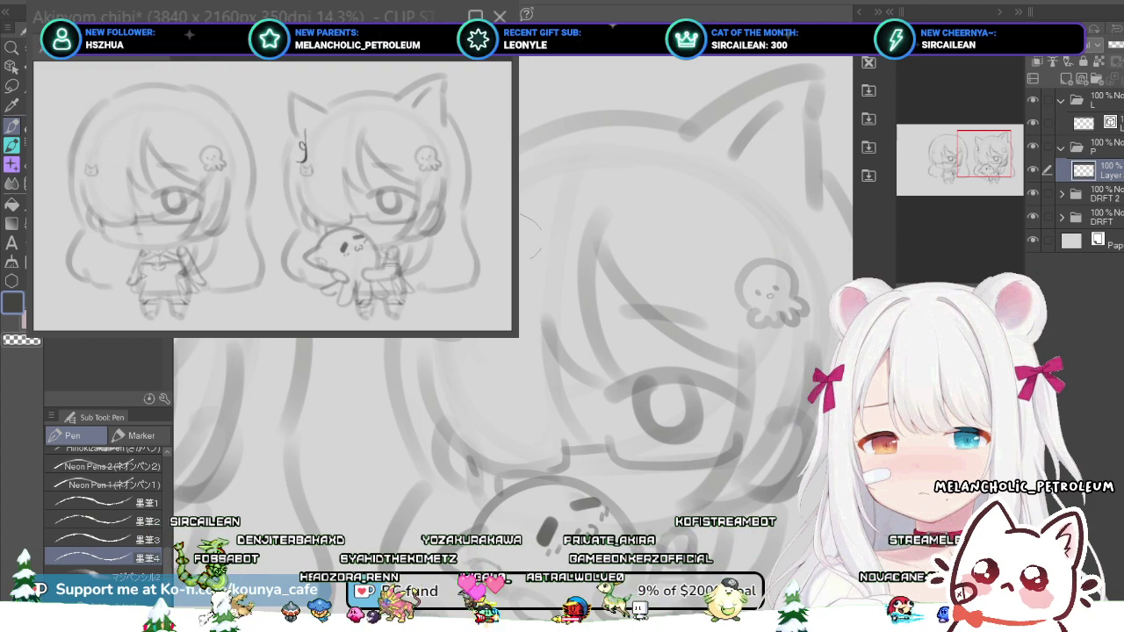
pyautogui.moveTo(414, 234); pyautogui.dragTo(470, 228)
pyautogui.hotkey('ctrl', 'z')
pyautogui.hotkey('ctrl', 'z')
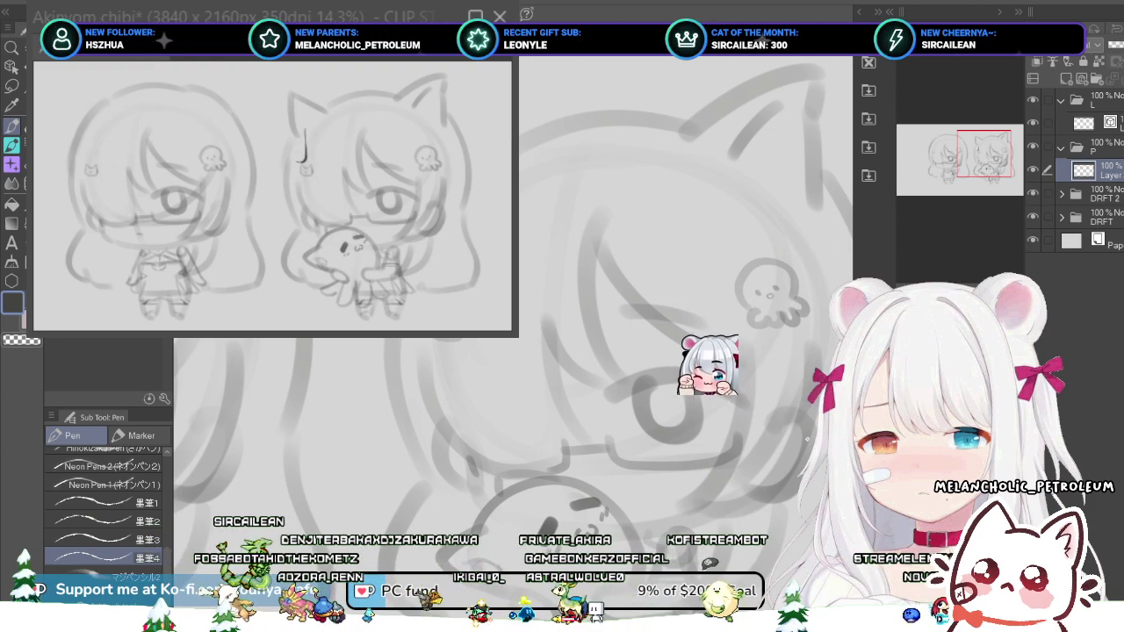
pyautogui.moveTo(293, 141)
pyautogui.mouseDown()
pyautogui.moveTo(317, 138)
pyautogui.moveTo(306, 151)
pyautogui.mouseUp()
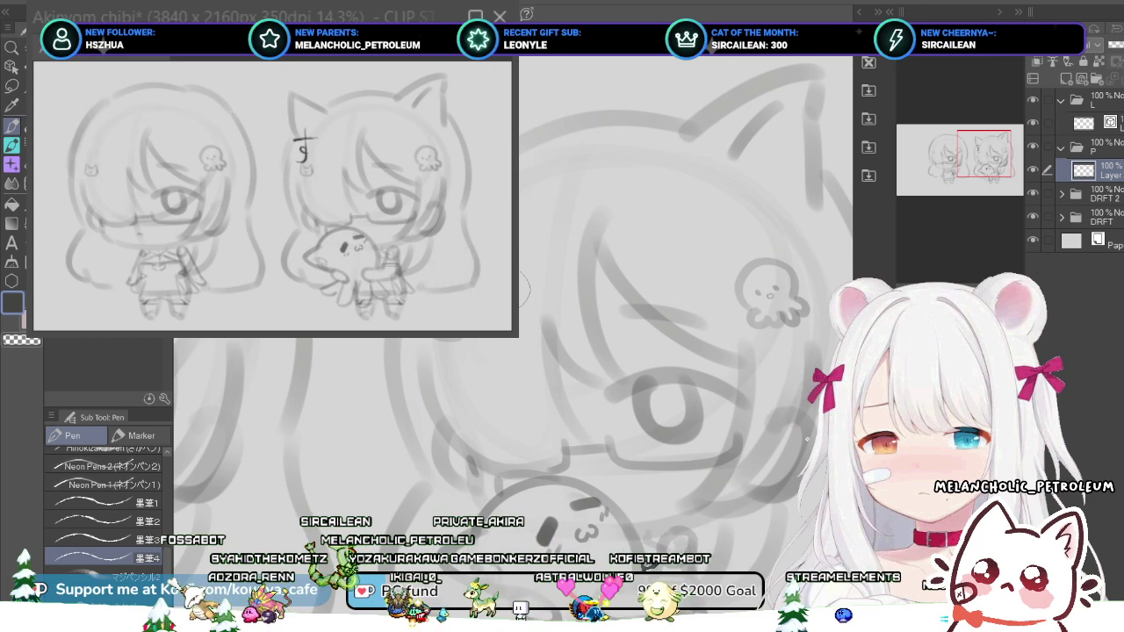
pyautogui.moveTo(507, 227); pyautogui.dragTo(546, 277)
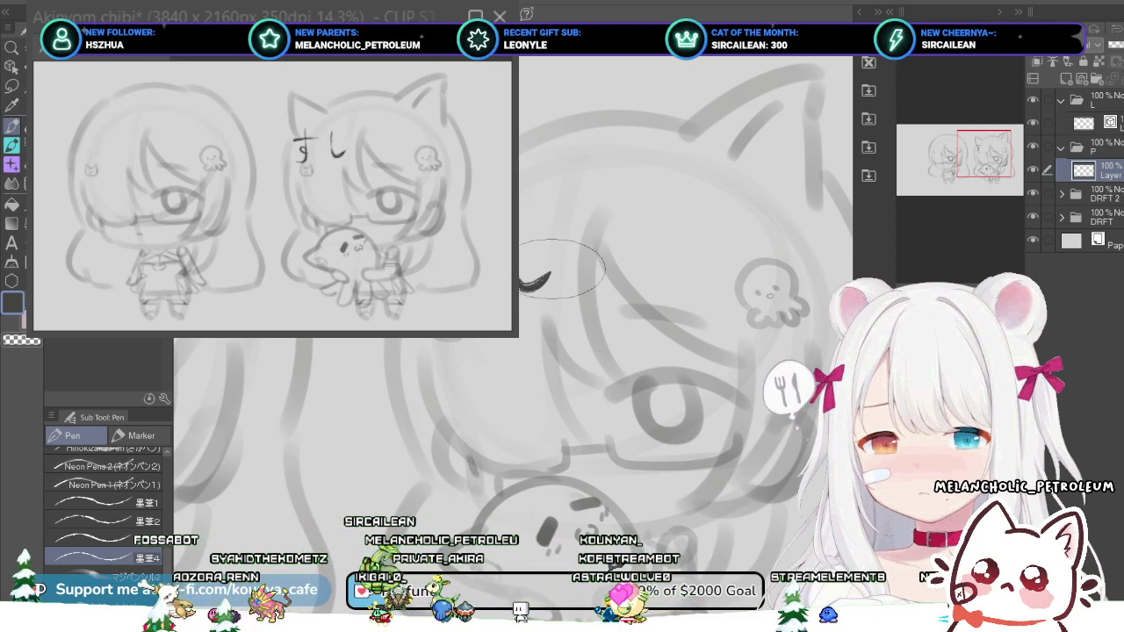
pyautogui.hotkey('ctrl', 'z')
pyautogui.moveTo(497, 219)
pyautogui.mouseDown()
pyautogui.moveTo(512, 273)
pyautogui.moveTo(550, 255)
pyautogui.mouseUp()
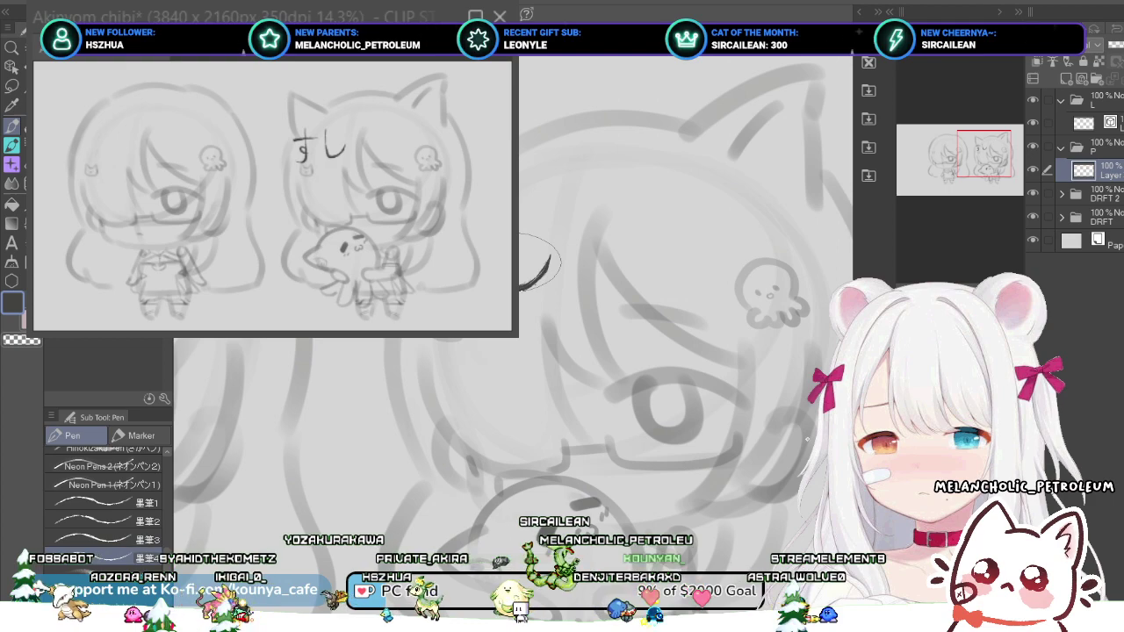
pyautogui.press('Delete')
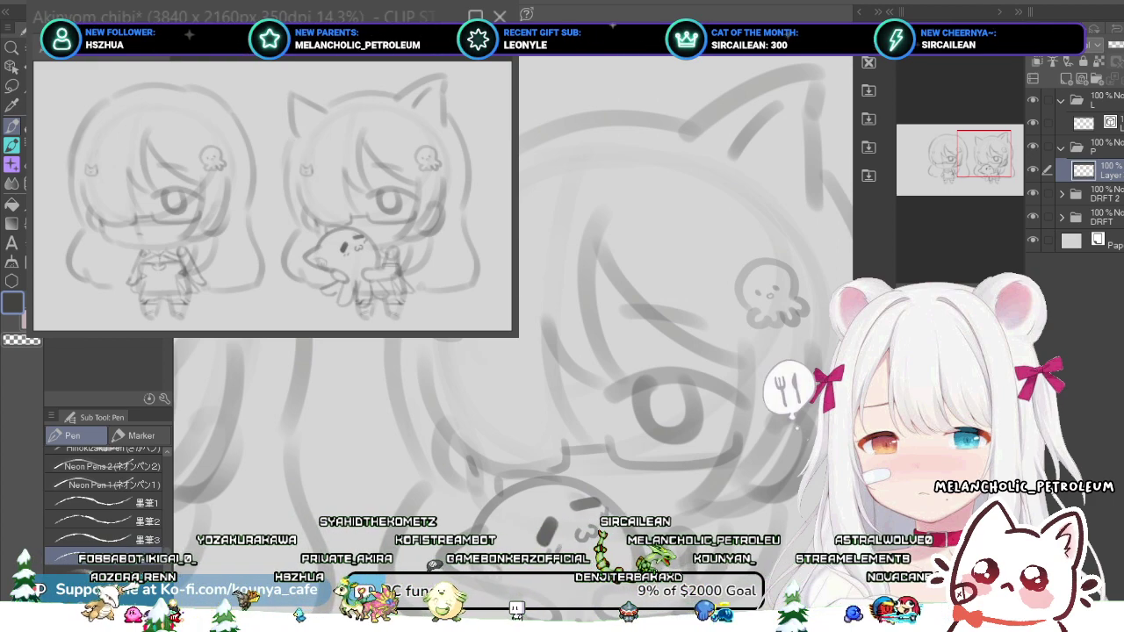
# - Make the layer inside the L folder active and save the document
pyautogui.moveTo(807, 439); pyautogui.dragTo(768, 441)
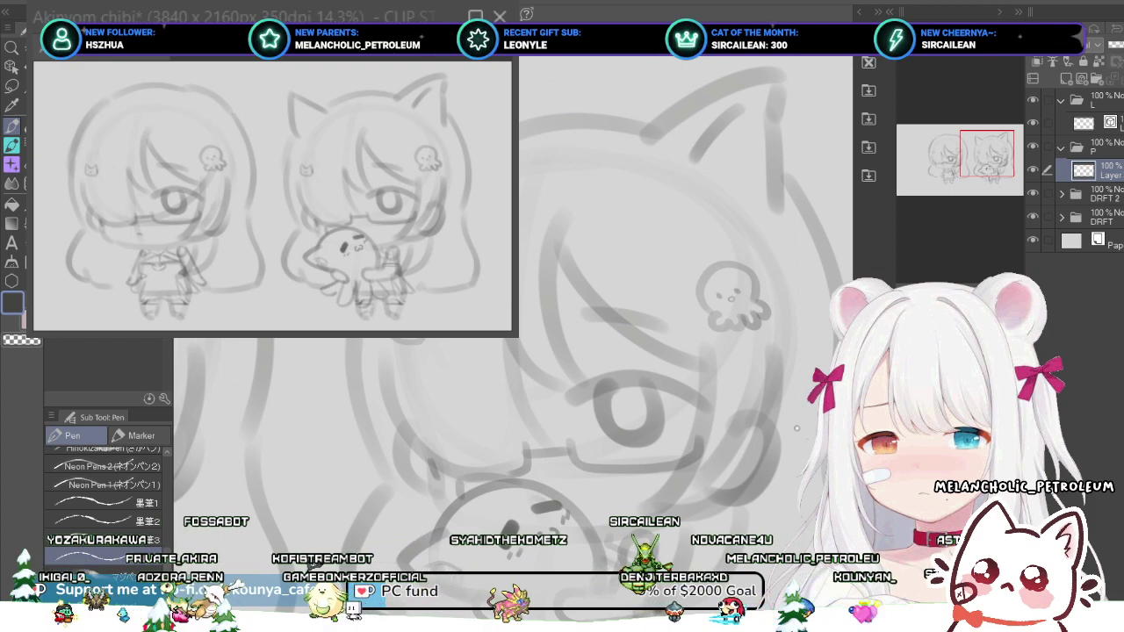
pyautogui.moveTo(650, 334); pyautogui.dragTo(678, 368)
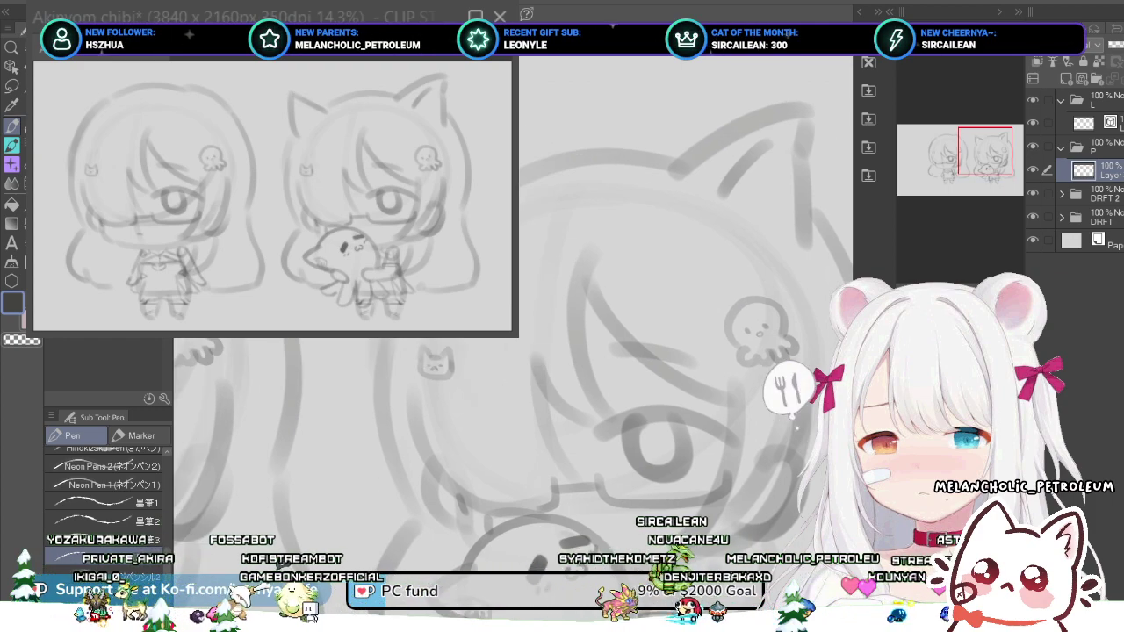
pyautogui.moveTo(284, 91); pyautogui.dragTo(323, 110)
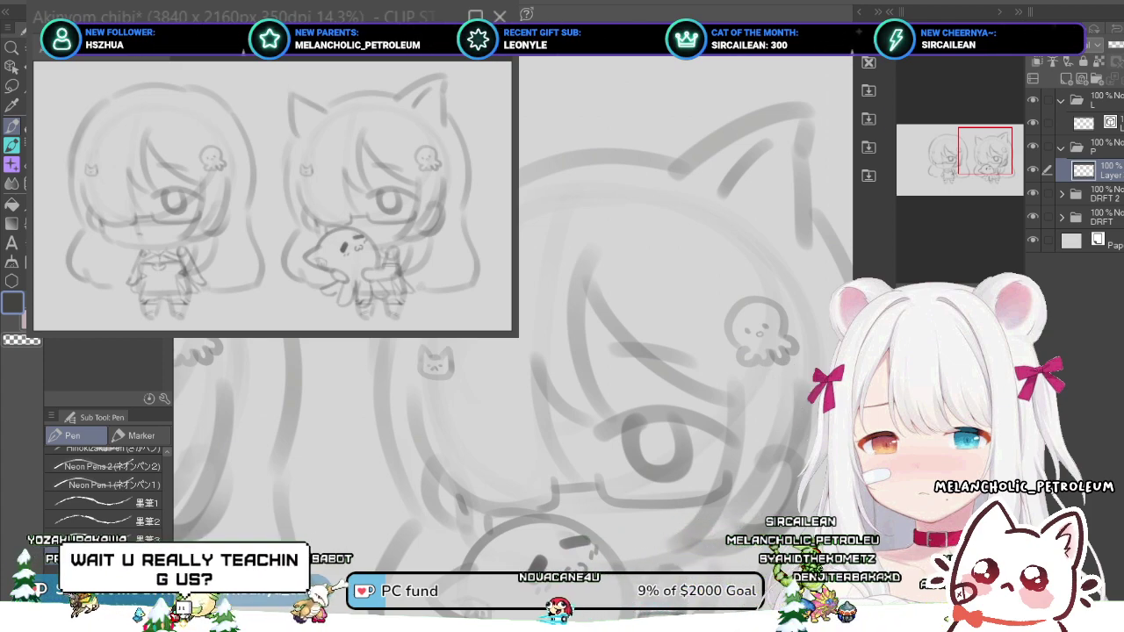
pyautogui.click(1108, 123)
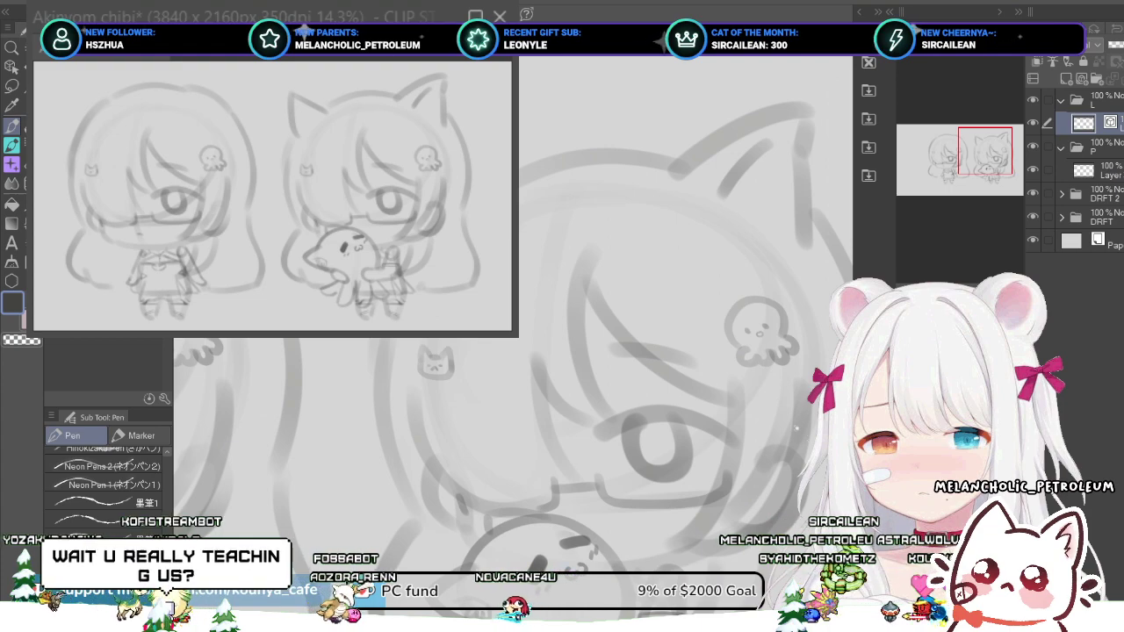
pyautogui.hotkey('ctrl', 's')
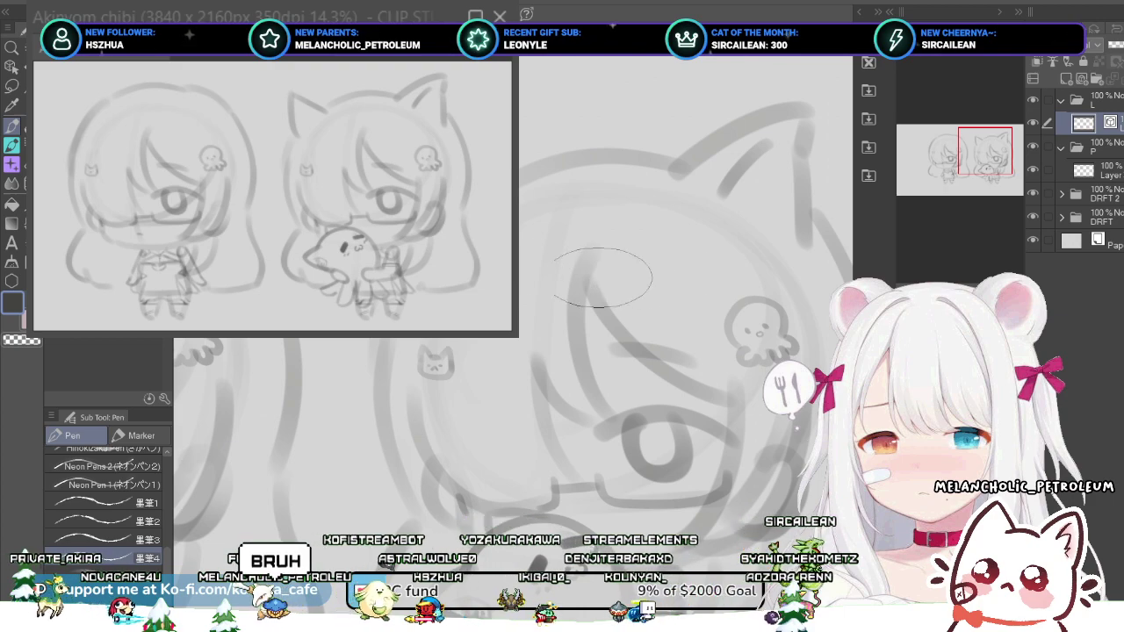
# - Try Neon Pen 1 and Neon Pens 2 with a test stroke beside the cat hair clip, and undo the mark
pyautogui.click(97, 484)
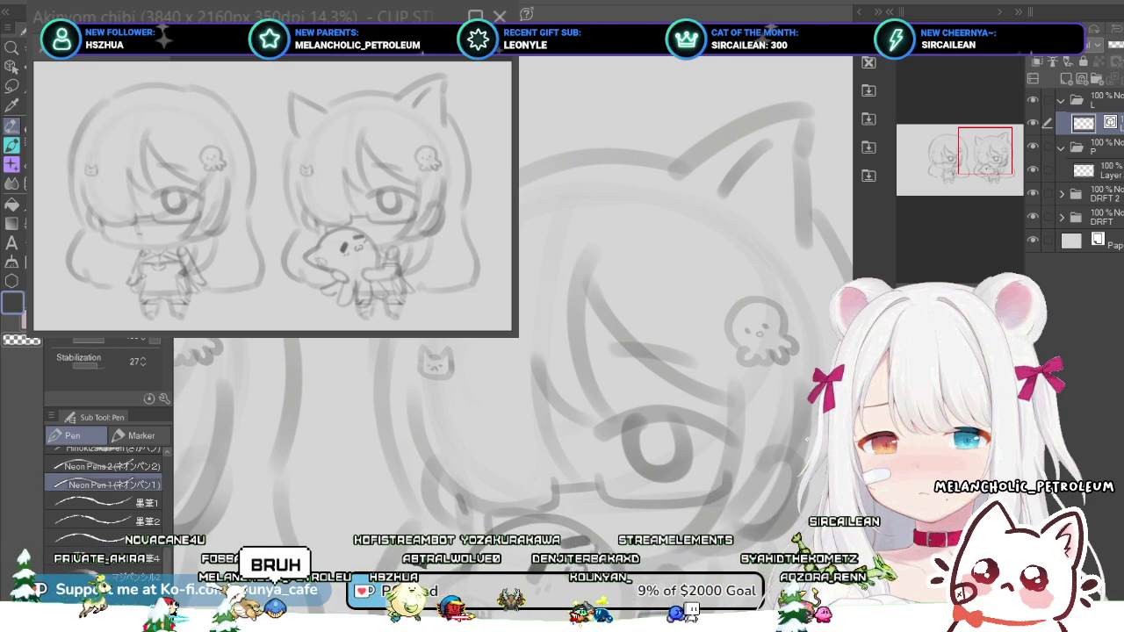
pyautogui.click(105, 466)
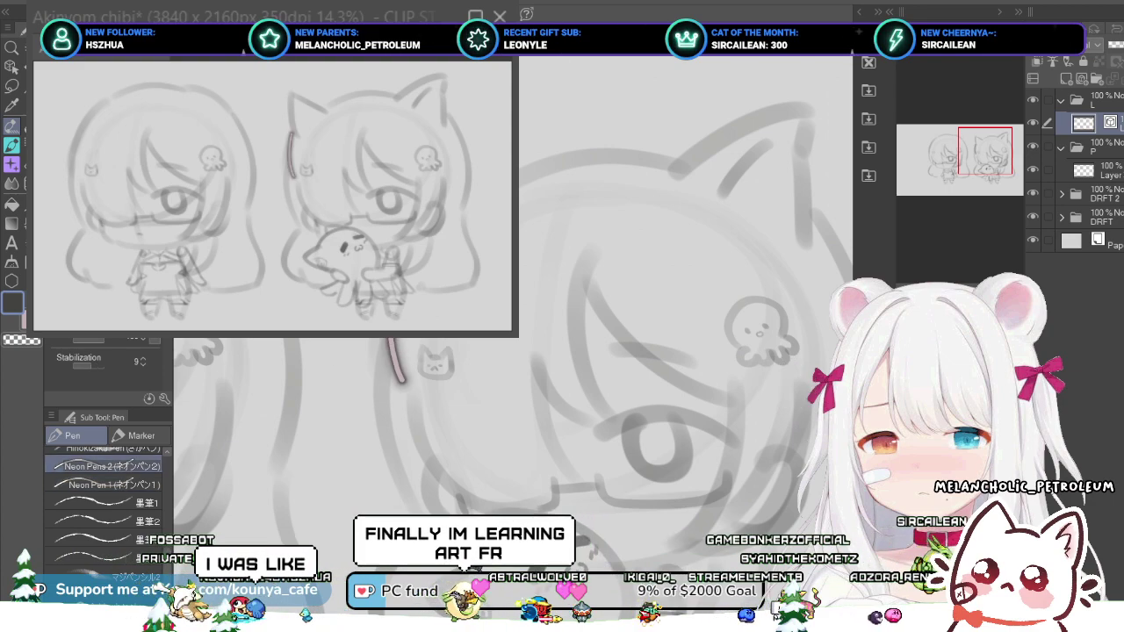
pyautogui.scroll(5, 105, 518)
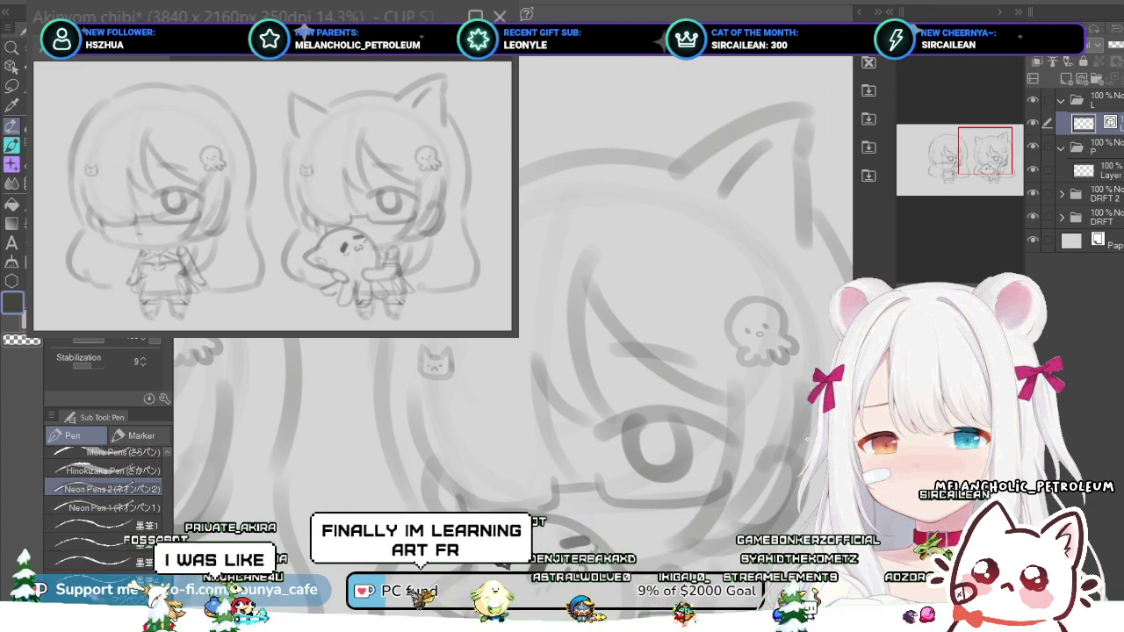
# - Select the Hinokizaka Pen and try short strokes along the cat-eared chibi's outer hair edge, undoing them
pyautogui.click(105, 542)
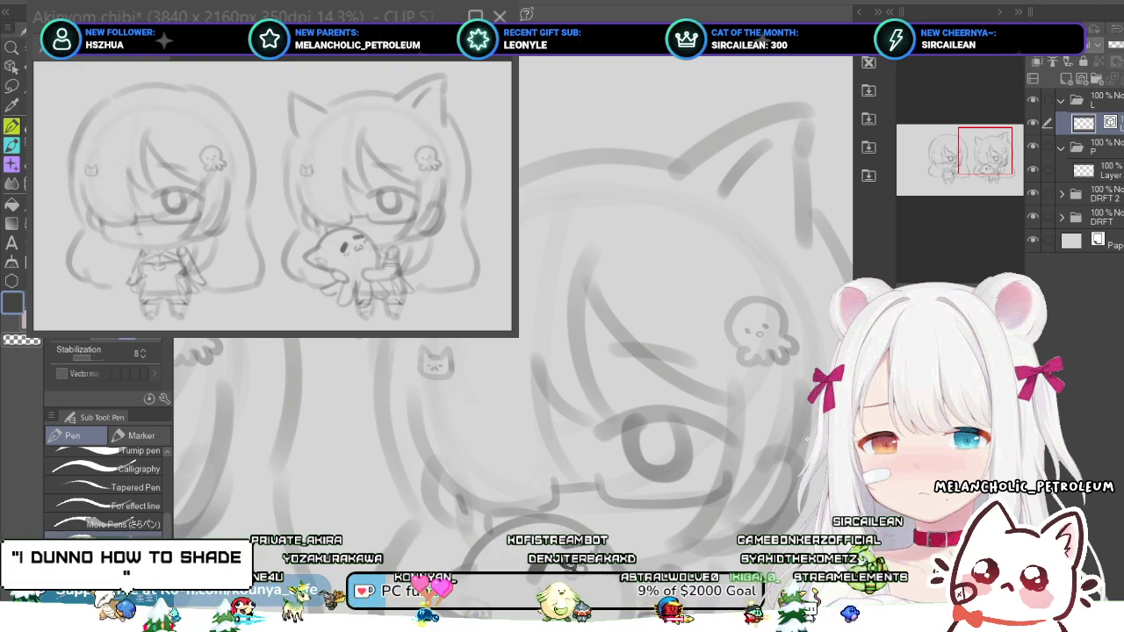
pyautogui.scroll(-1, 376, 360)
pyautogui.moveTo(562, 395); pyautogui.dragTo(527, 363)
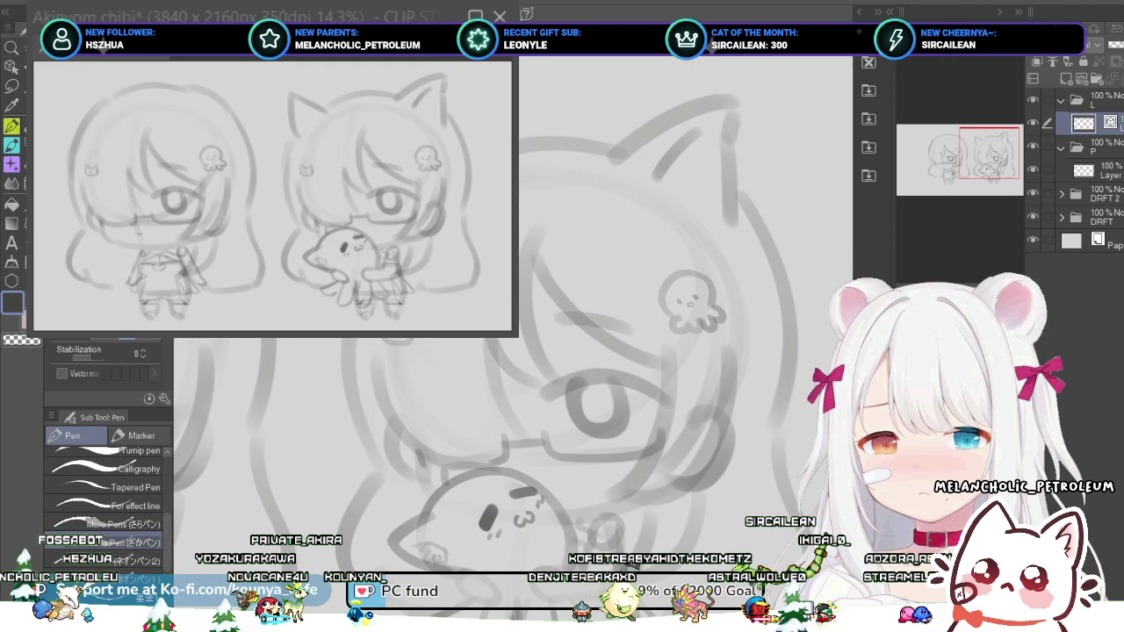
pyautogui.moveTo(297, 140); pyautogui.dragTo(288, 189)
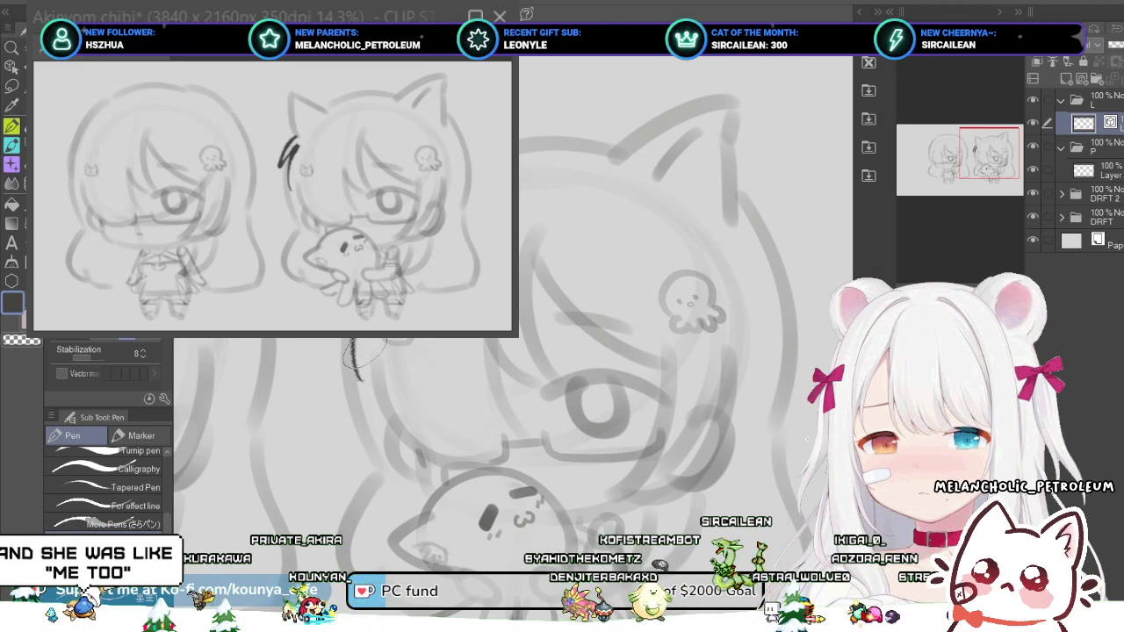
pyautogui.hotkey('ctrl', 'z')
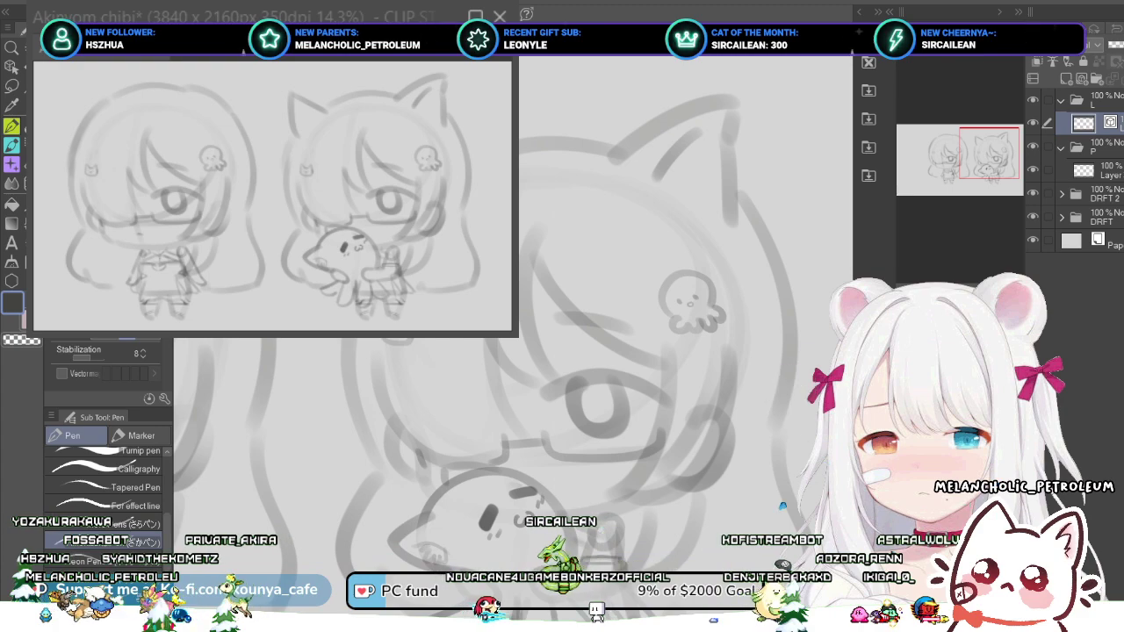
pyautogui.moveTo(360, 251); pyautogui.dragTo(348, 385)
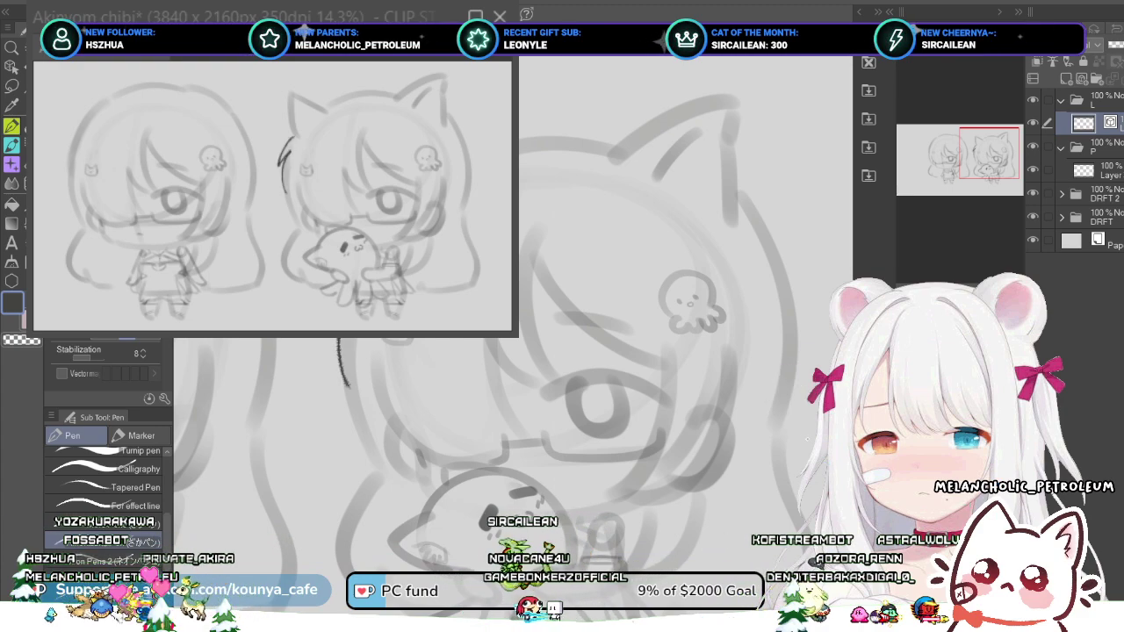
pyautogui.hotkey('ctrl', 'z')
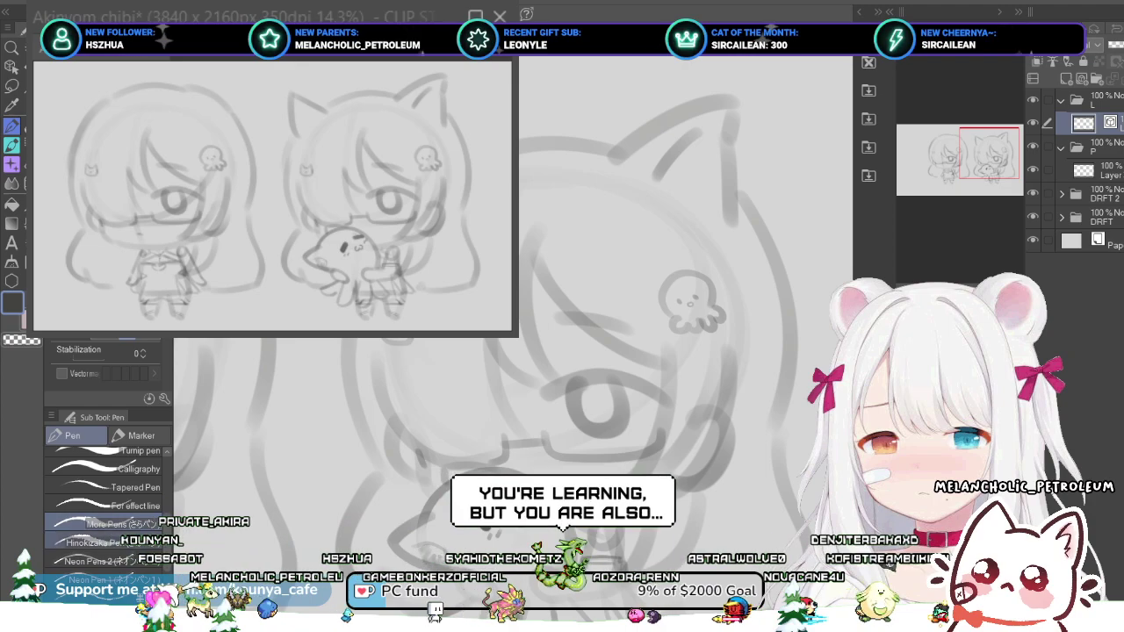
# - Compare the More Pens and Hinokizaka Pen brushes with curved strokes along the cat-eared chibi's outer hair, undoing each one
pyautogui.moveTo(362, 258); pyautogui.dragTo(332, 335)
pyautogui.hotkey('ctrl', 'z')
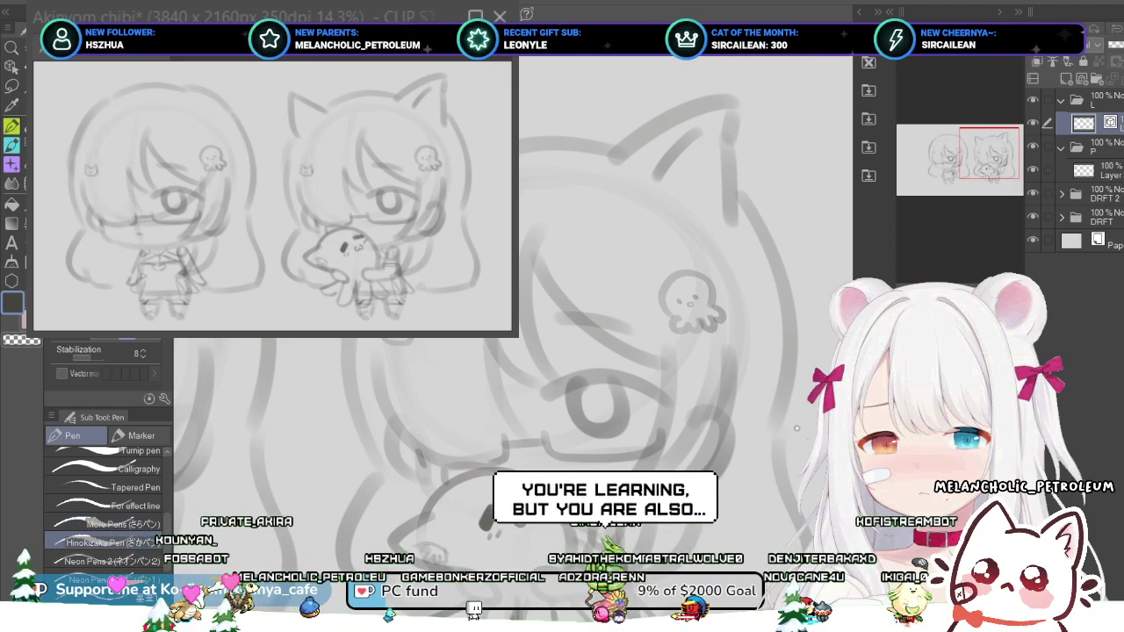
pyautogui.moveTo(362, 258); pyautogui.dragTo(332, 336)
pyautogui.moveTo(354, 274); pyautogui.dragTo(377, 455)
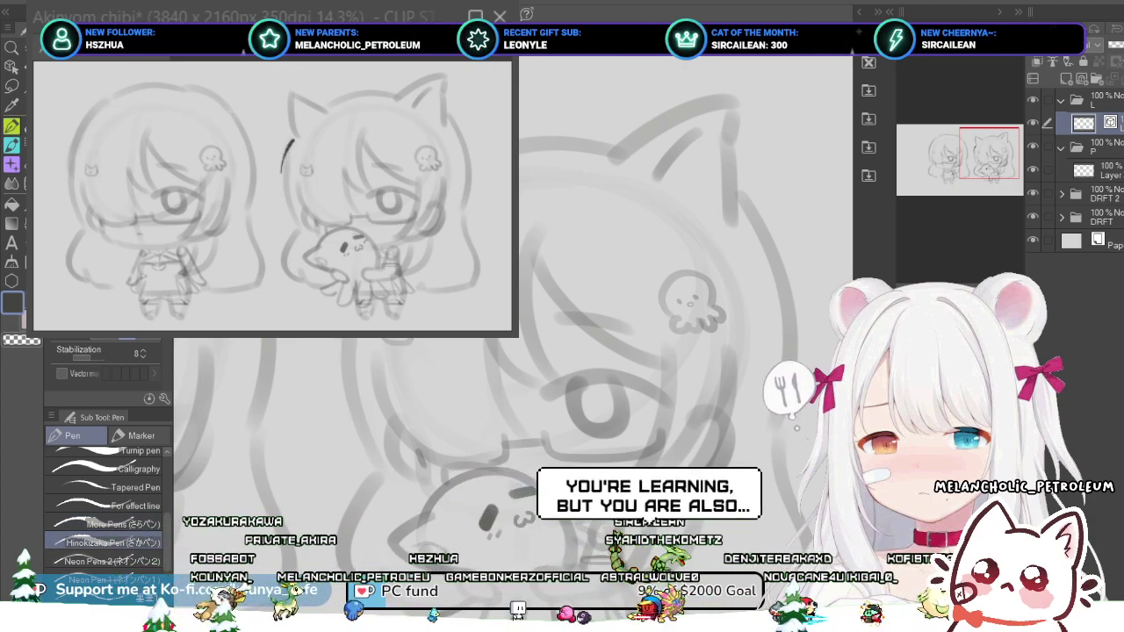
pyautogui.hotkey('ctrl', 'z')
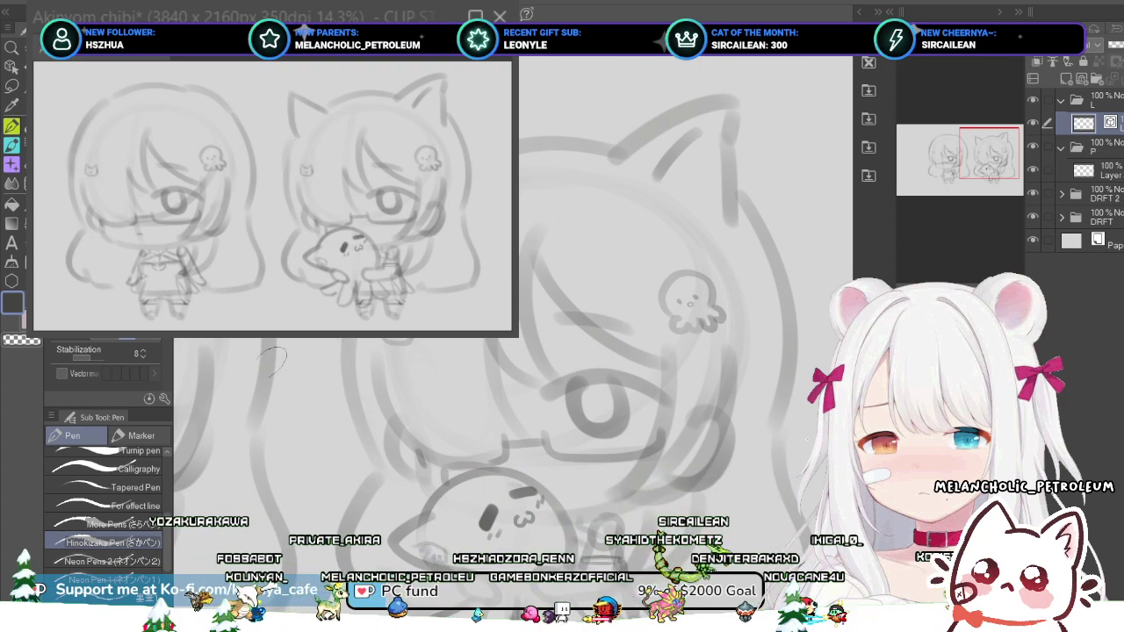
# - Try the For effect line pen with two strokes down the cat-eared chibi's outer hair edge and undo both
pyautogui.click(107, 523)
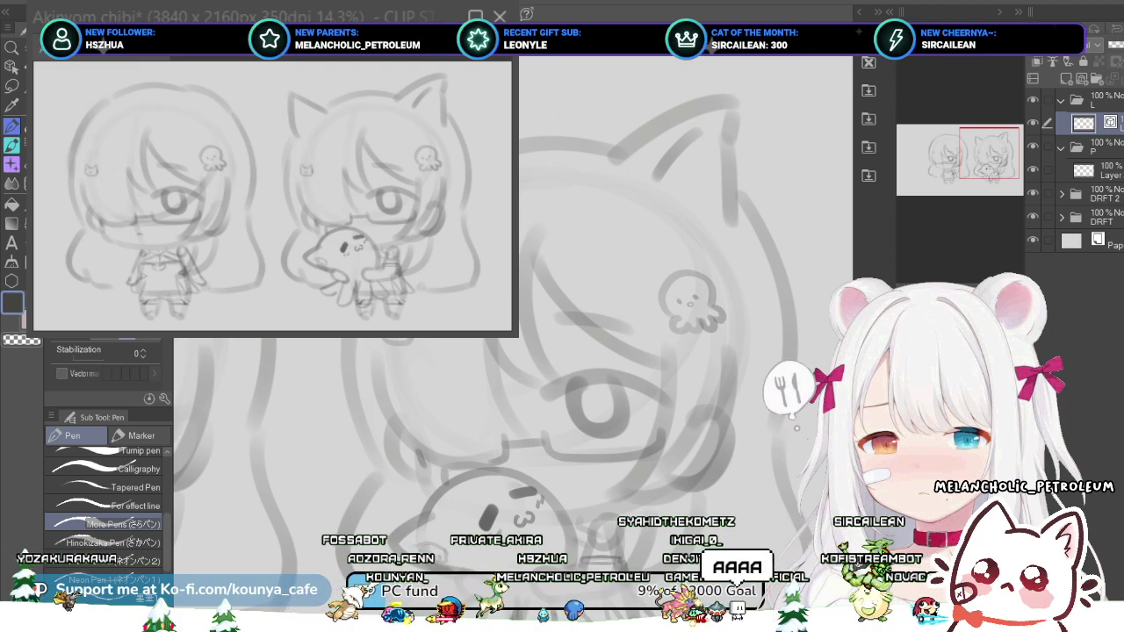
pyautogui.click(107, 505)
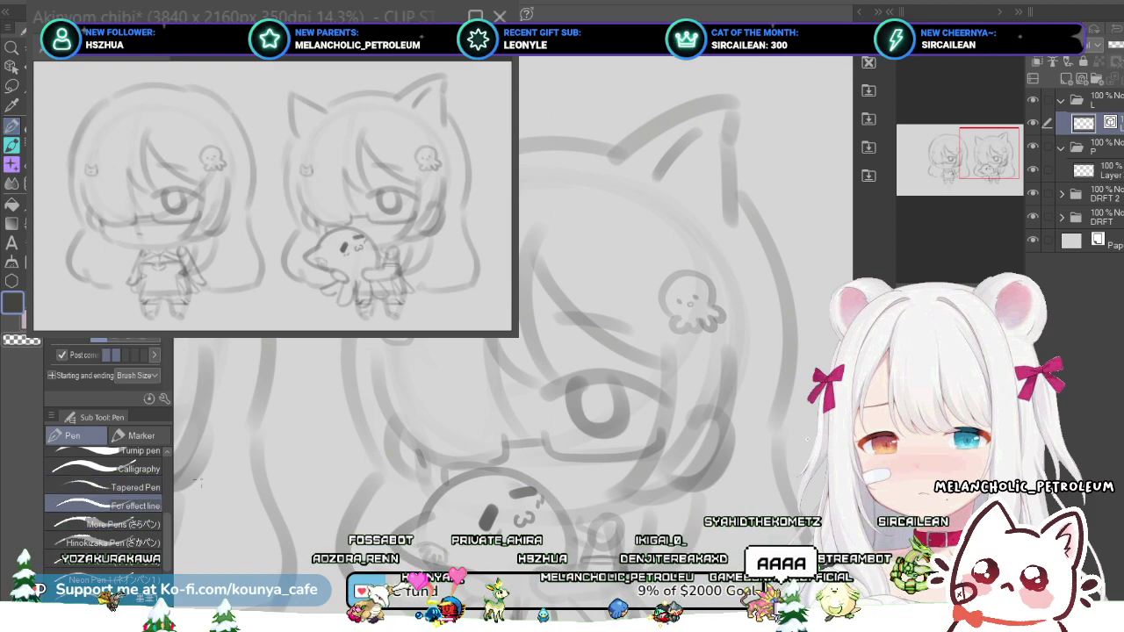
pyautogui.moveTo(354, 256); pyautogui.dragTo(336, 347)
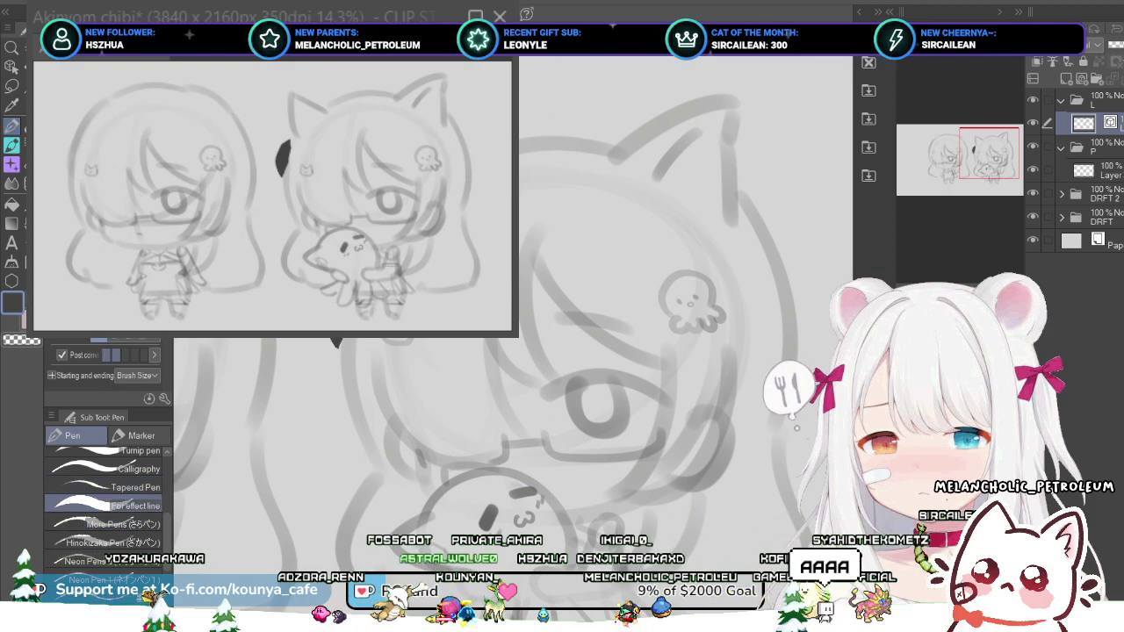
pyautogui.hotkey('ctrl', 'z')
pyautogui.moveTo(355, 256); pyautogui.dragTo(342, 359)
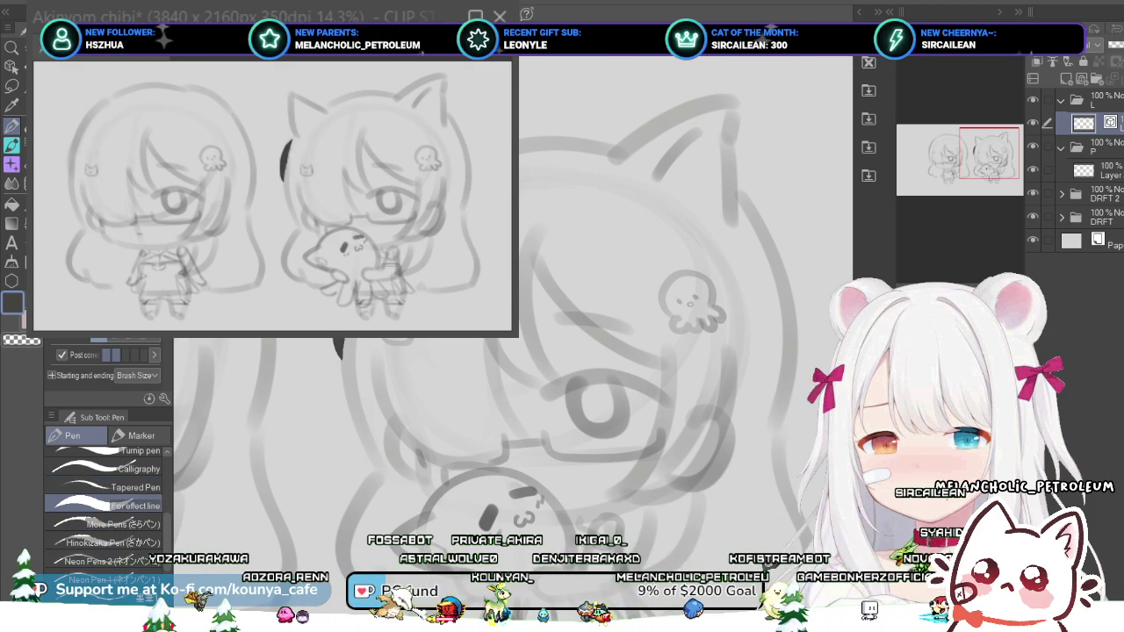
pyautogui.hotkey('ctrl', 'z')
# - Try the Tapered Pen with a stroke down the cat-eared chibi's outer hair edge and undo it
pyautogui.click(107, 487)
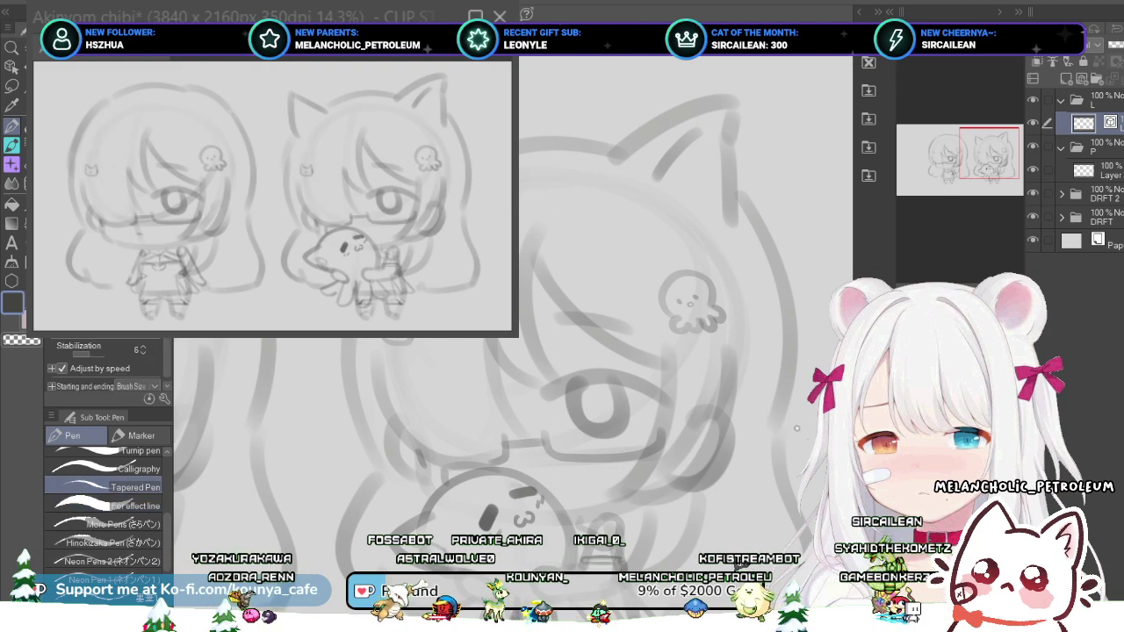
pyautogui.hotkey('ctrl', 'z')
pyautogui.moveTo(353, 255); pyautogui.dragTo(362, 401)
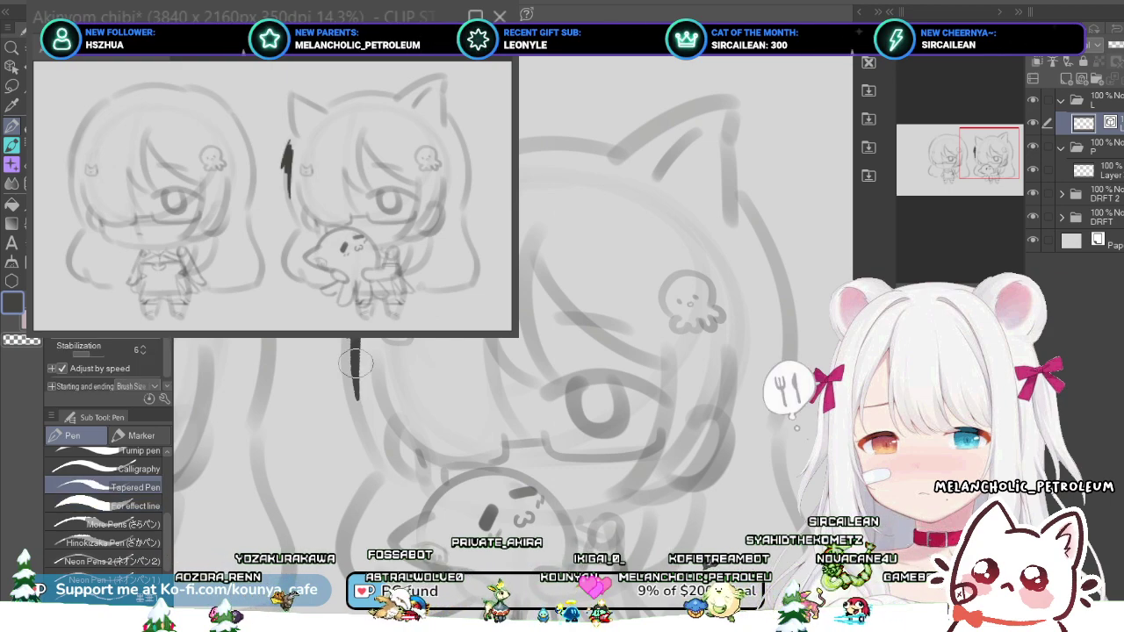
pyautogui.hotkey('ctrl', 'z')
# - Test the Real G-Pen with a curved stroke beside the cat-eared chibi's outer hair and undo it
pyautogui.scroll(5, 105, 509)
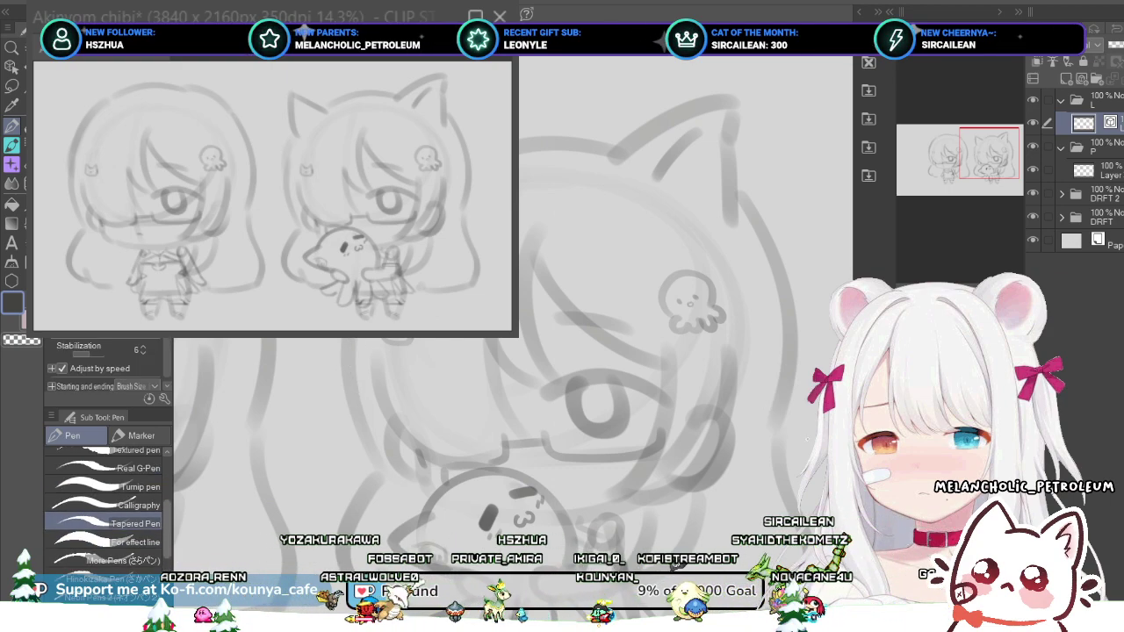
pyautogui.click(123, 523)
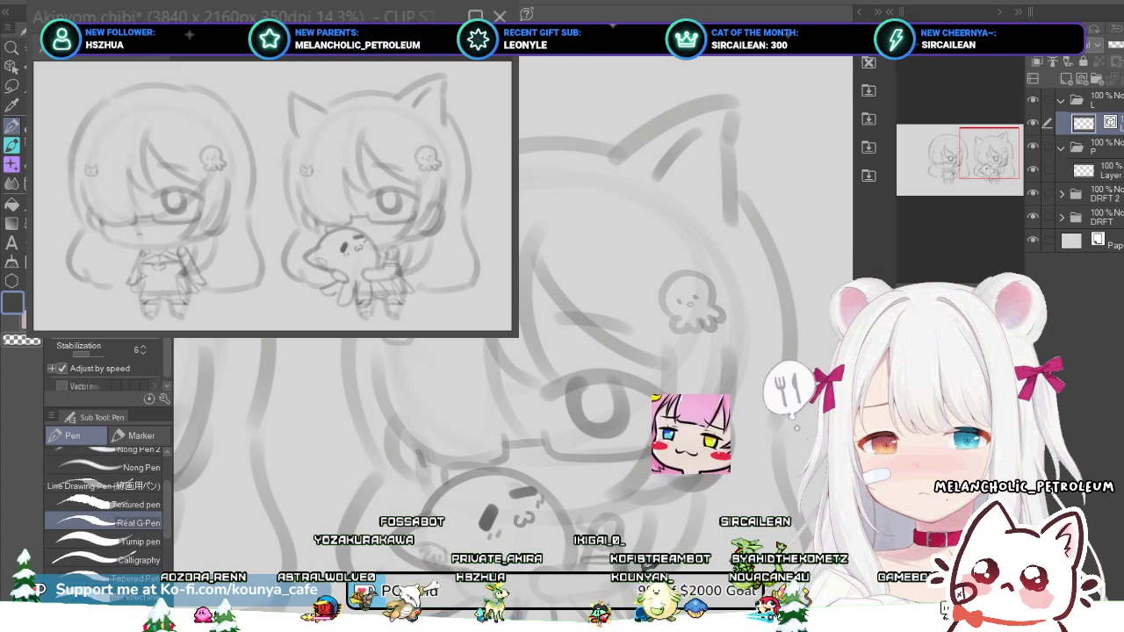
pyautogui.moveTo(330, 250); pyautogui.dragTo(340, 365)
pyautogui.scroll(5, 346, 305)
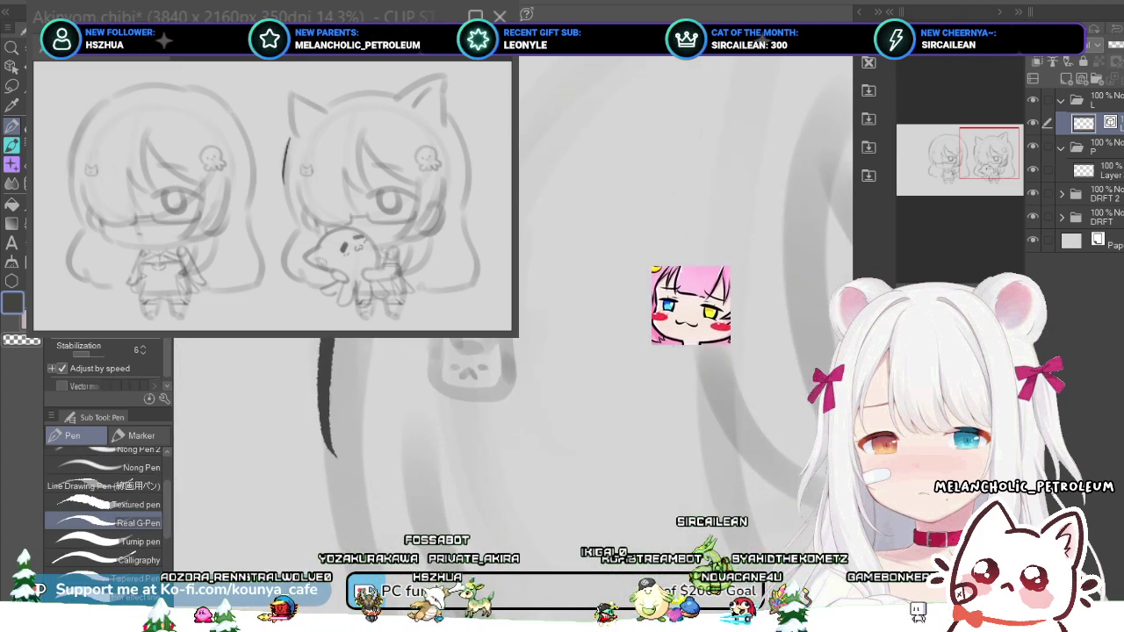
pyautogui.hotkey('ctrl', 'z')
# - Try the Textured pen with one long stroke along the cat-eared chibi's outer hair and undo it
pyautogui.click(123, 505)
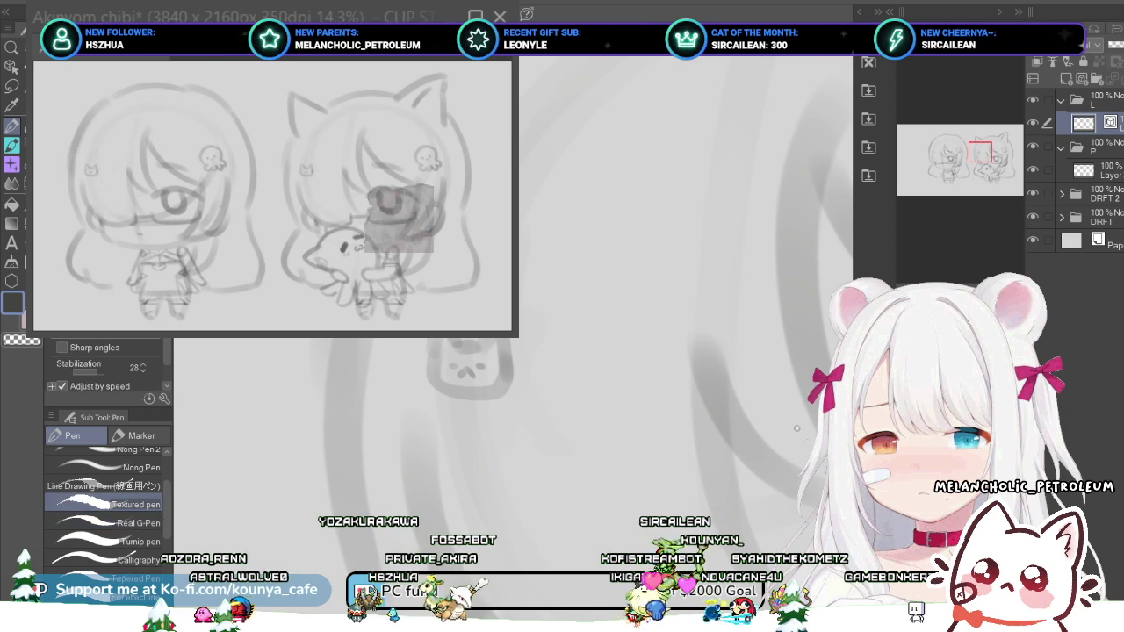
pyautogui.moveTo(351, 185); pyautogui.dragTo(312, 451)
pyautogui.hotkey('ctrl', 'z')
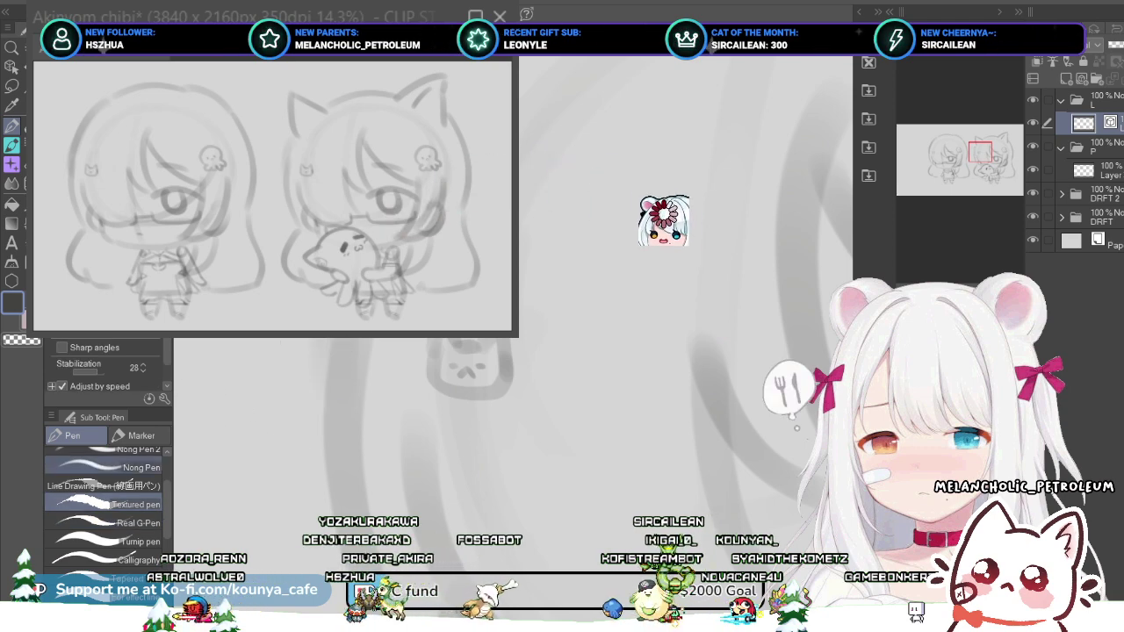
# - Select the Nong Pen and try two strokes along the cat-eared chibi's outer hair edge, undoing both
pyautogui.click(123, 467)
pyautogui.moveTo(327, 339); pyautogui.dragTo(318, 438)
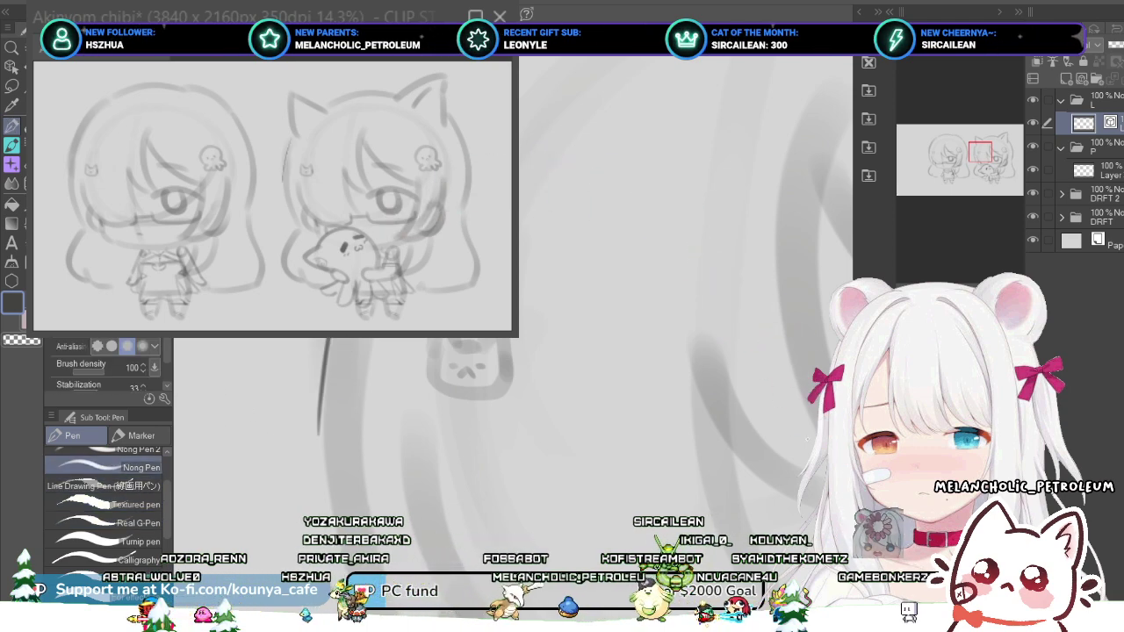
pyautogui.hotkey('ctrl', 'z')
pyautogui.moveTo(330, 339); pyautogui.dragTo(327, 467)
pyautogui.hotkey('ctrl', 'z')
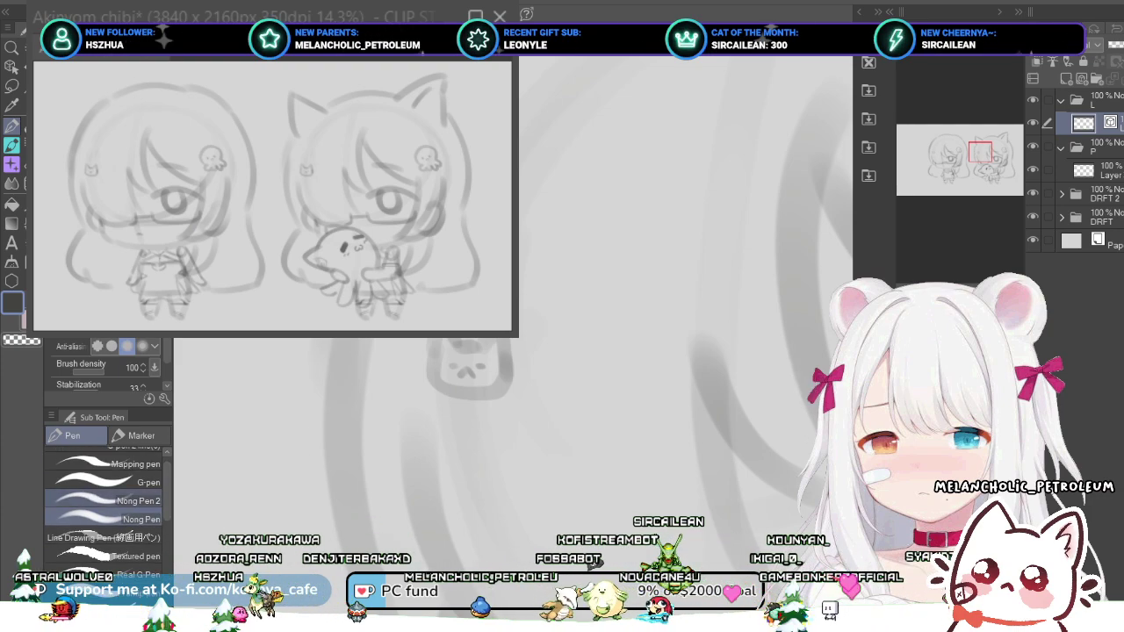
# - Try the Line Drawing Pen with thick strokes over the cat-eared chibi's outer hair edge and undo them
pyautogui.click(104, 536)
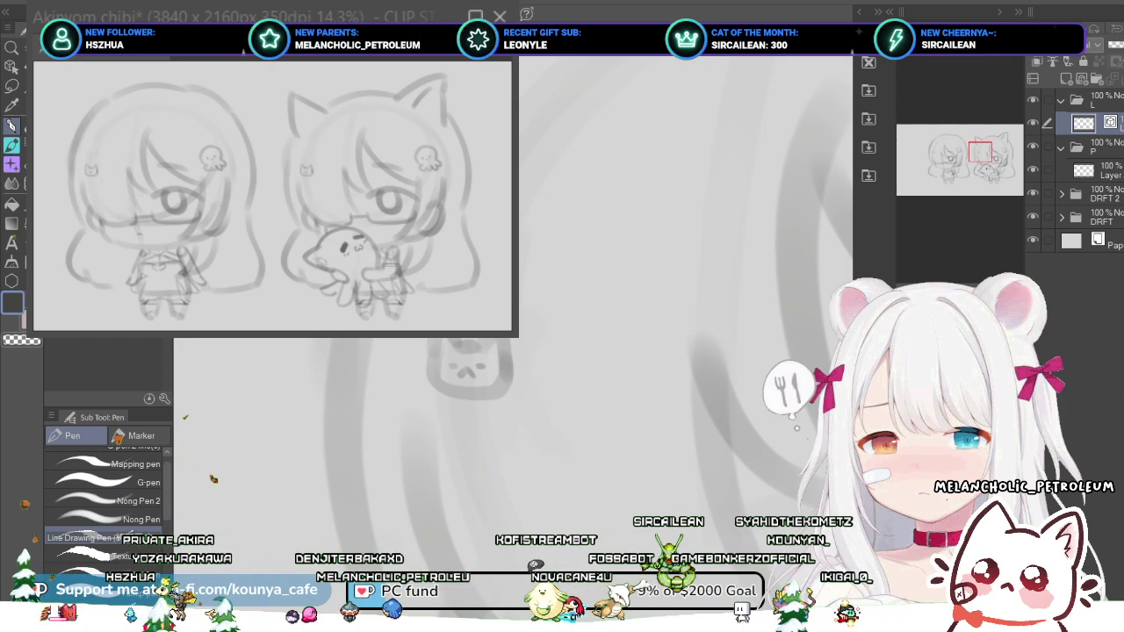
pyautogui.moveTo(341, 263); pyautogui.dragTo(362, 431)
pyautogui.hotkey('ctrl', 'z')
pyautogui.moveTo(338, 237); pyautogui.dragTo(318, 413)
pyautogui.moveTo(373, 141); pyautogui.dragTo(354, 538)
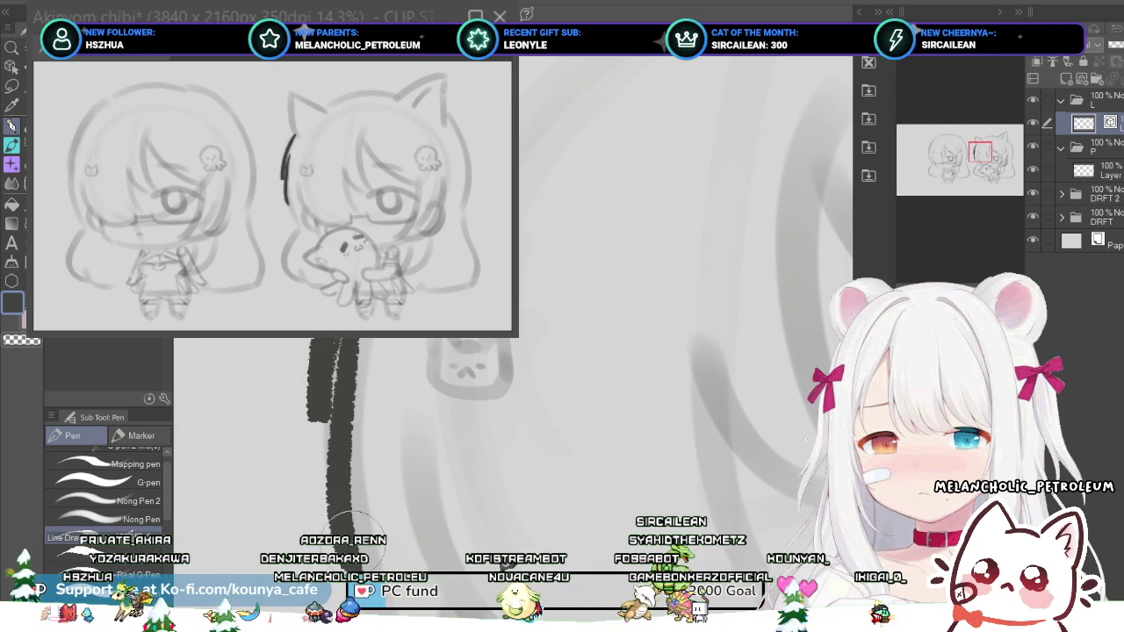
pyautogui.scroll(-3, 355, 538)
pyautogui.hotkey('ctrl', 'z')
pyautogui.hotkey('ctrl', 'z')
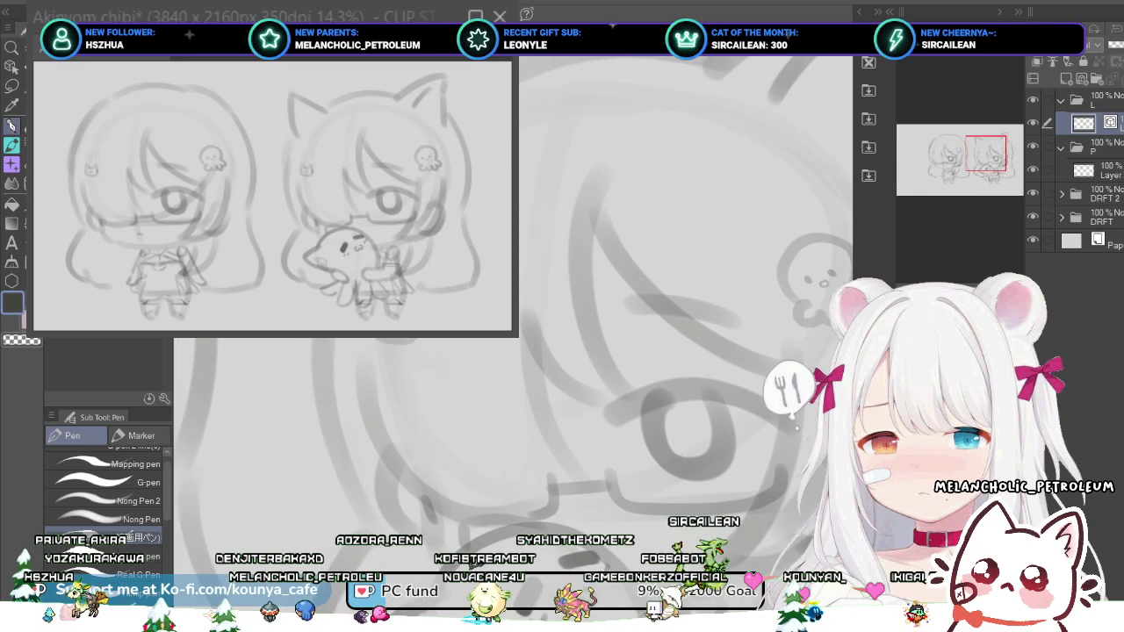
# - Repeat the Line Drawing Pen test with curved strokes down the hair edge at a wider view, undoing each
pyautogui.moveTo(321, 341); pyautogui.dragTo(331, 410)
pyautogui.hotkey('ctrl', 'z')
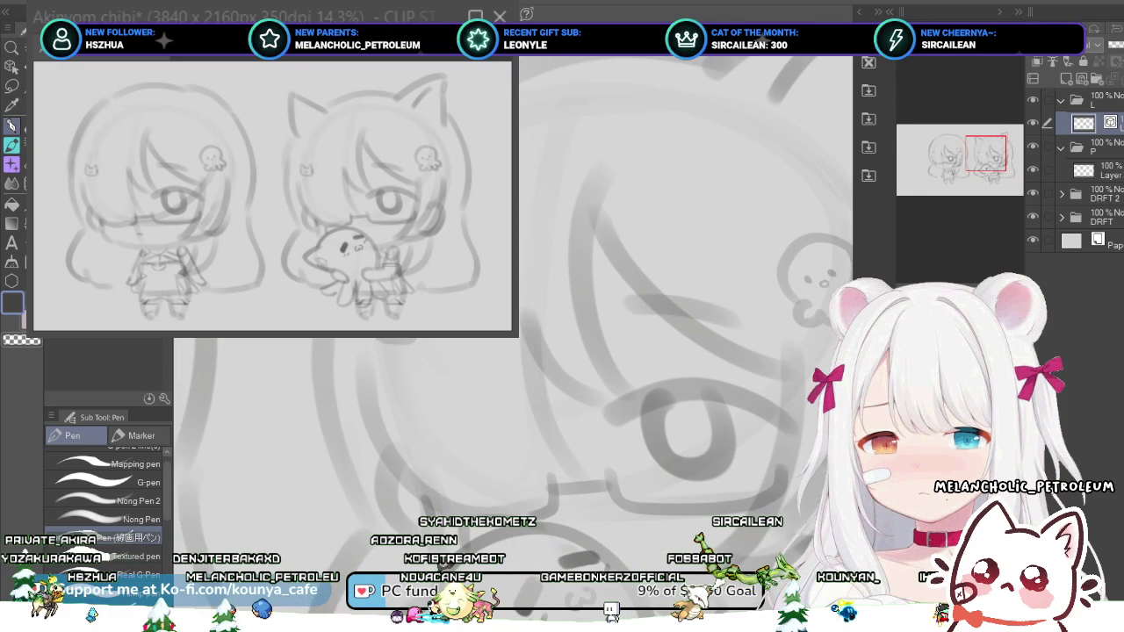
pyautogui.moveTo(309, 341); pyautogui.dragTo(365, 492)
pyautogui.hotkey('ctrl', 'z')
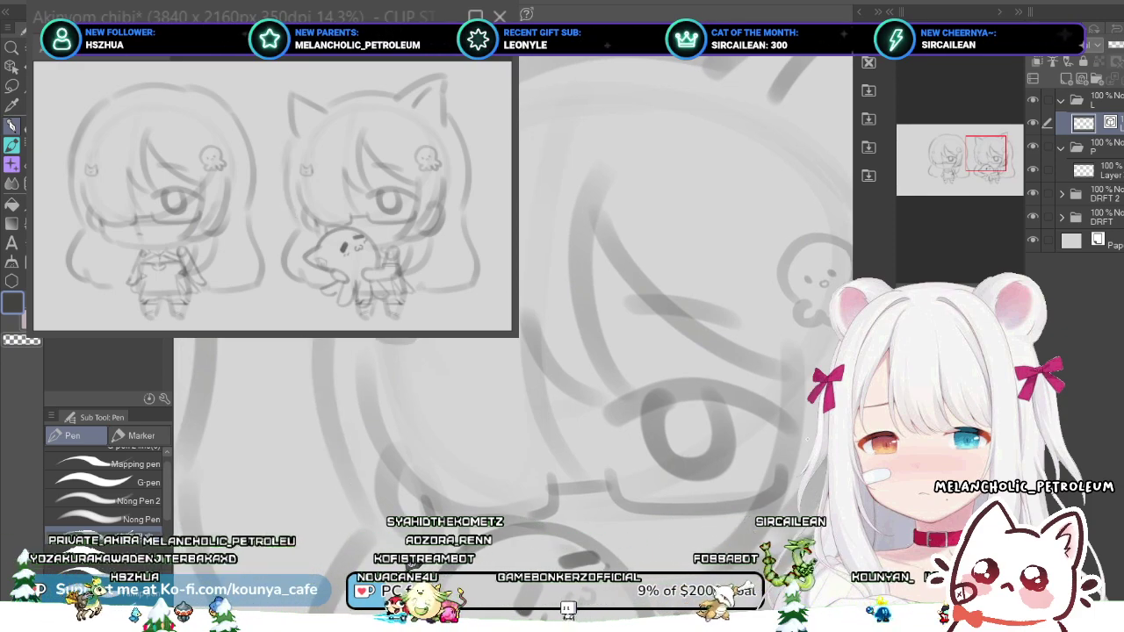
pyautogui.moveTo(322, 341); pyautogui.dragTo(350, 463)
pyautogui.hotkey('ctrl', 'z')
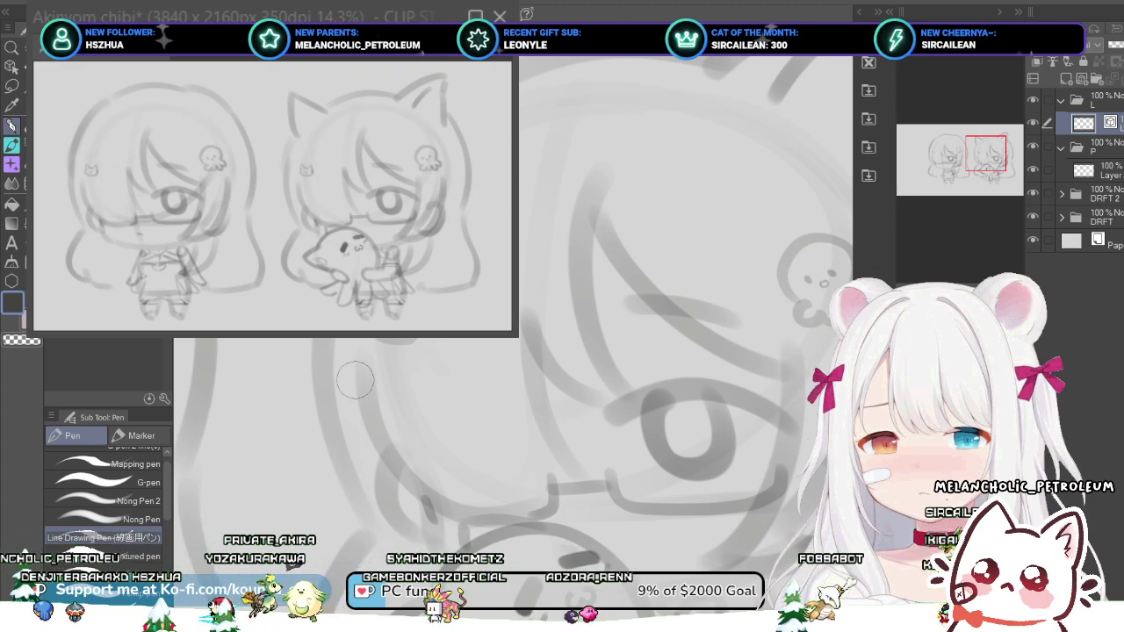
pyautogui.moveTo(337, 365)
pyautogui.mouseDown()
pyautogui.moveTo(325, 358)
pyautogui.moveTo(348, 375)
pyautogui.mouseUp()
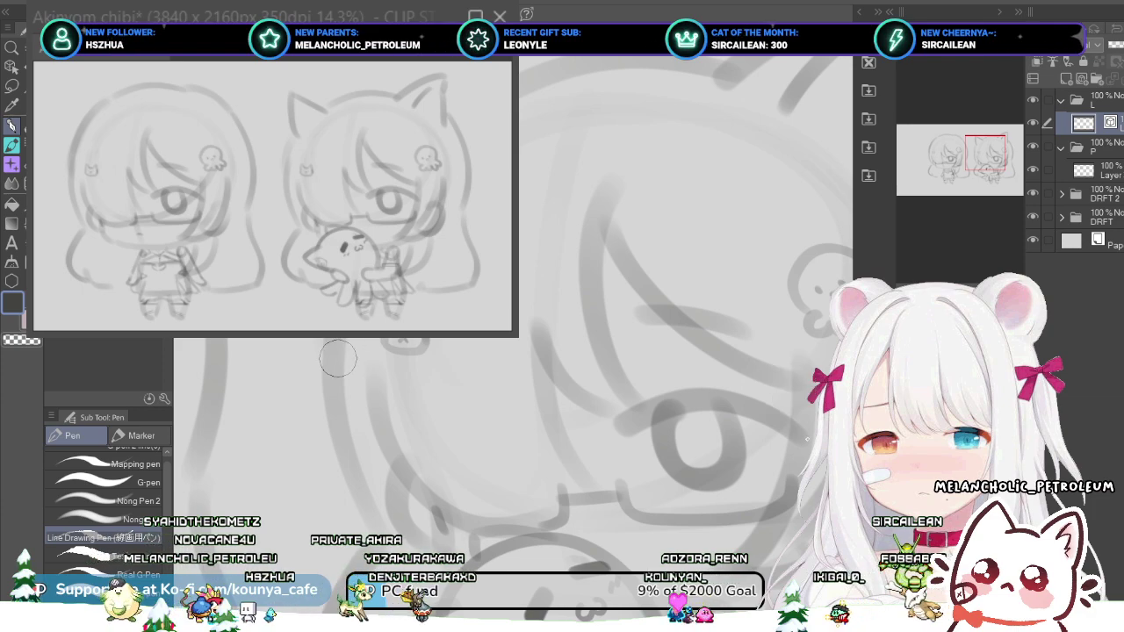
# - Switch to the G-pen and try a short stroke outside the cat-eared chibi's hair, then undo it
pyautogui.click(105, 519)
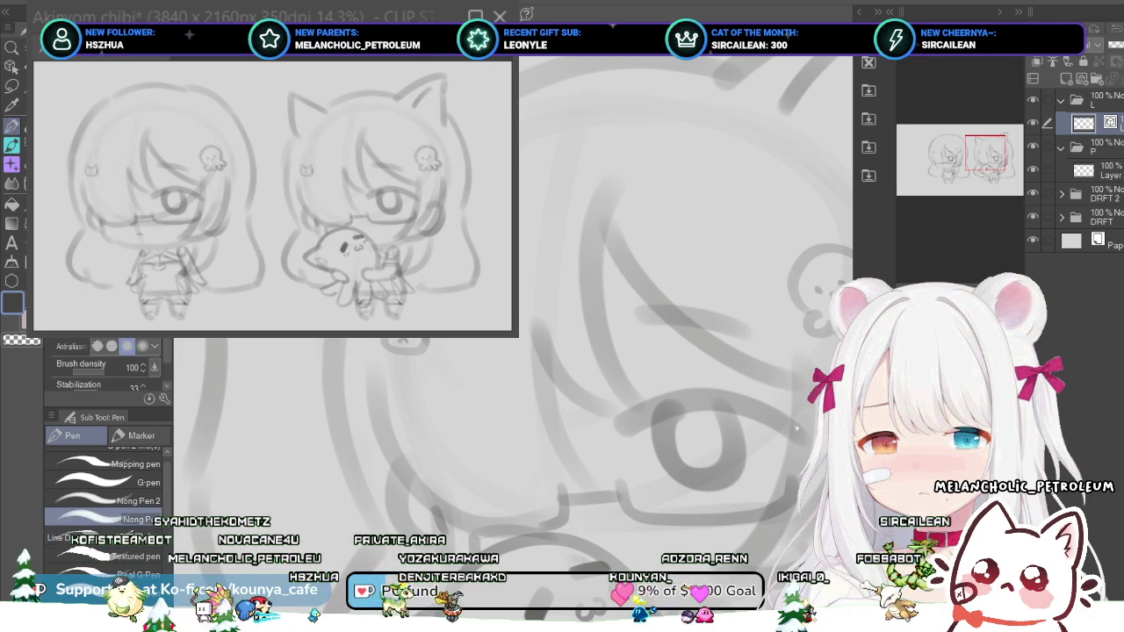
pyautogui.scroll(2, 106, 509)
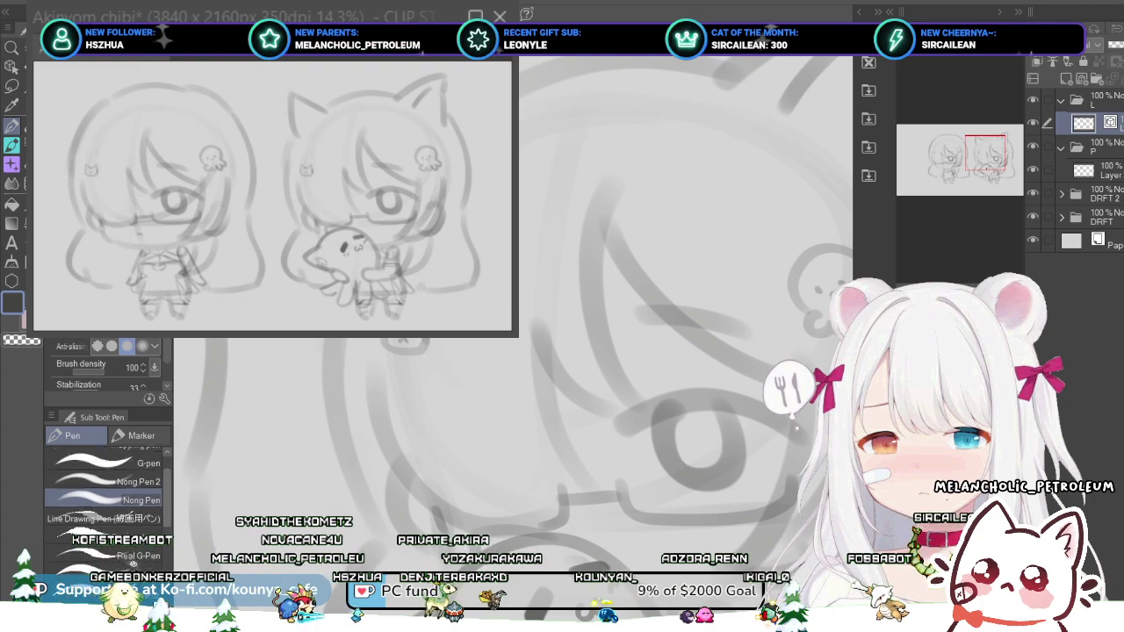
pyautogui.click(132, 497)
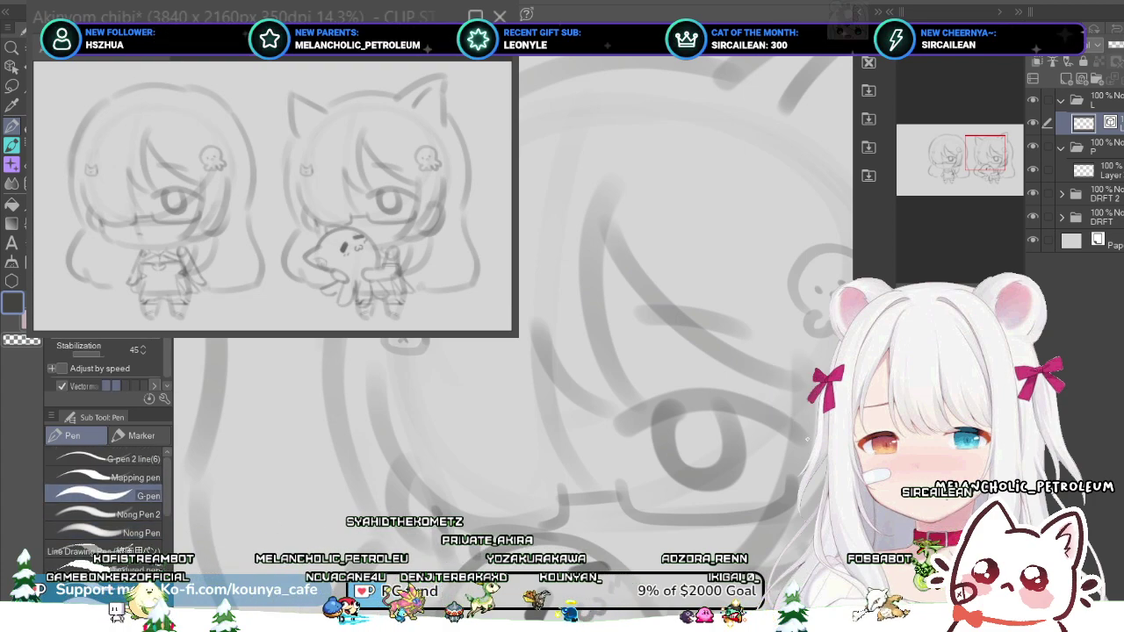
pyautogui.moveTo(301, 341); pyautogui.dragTo(312, 429)
pyautogui.hotkey('ctrl', 'z')
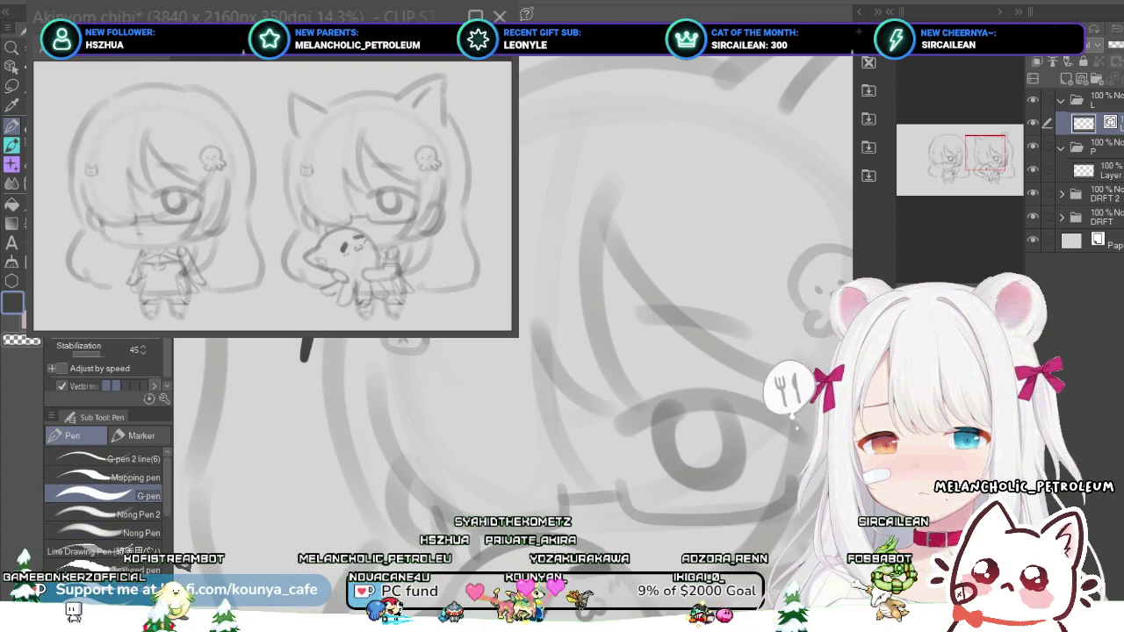
pyautogui.hotkey('ctrl', 'z')
# - Redraw a long G-pen curve along the cat-eared chibi's outer hair edge, undoing attempts until a thin tapered line remains
pyautogui.moveTo(338, 264); pyautogui.dragTo(370, 490)
pyautogui.hotkey('ctrl', 'z')
pyautogui.moveTo(337, 262); pyautogui.dragTo(390, 499)
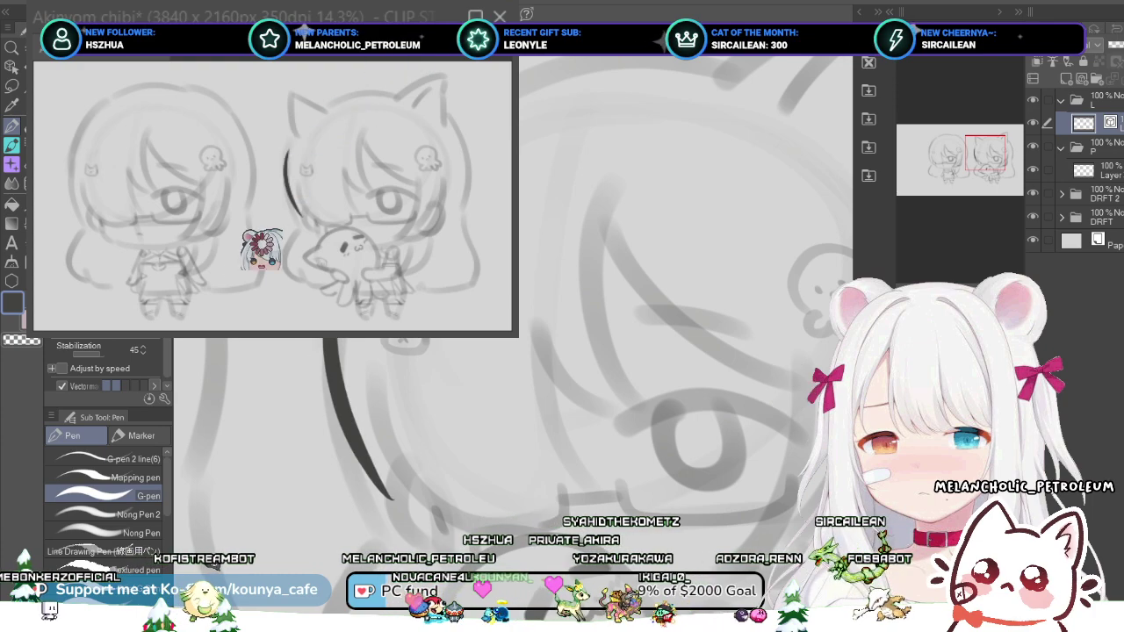
pyautogui.hotkey('ctrl', 'z')
pyautogui.moveTo(316, 353); pyautogui.dragTo(387, 502)
pyautogui.hotkey('ctrl', 'z')
pyautogui.moveTo(332, 341); pyautogui.dragTo(376, 518)
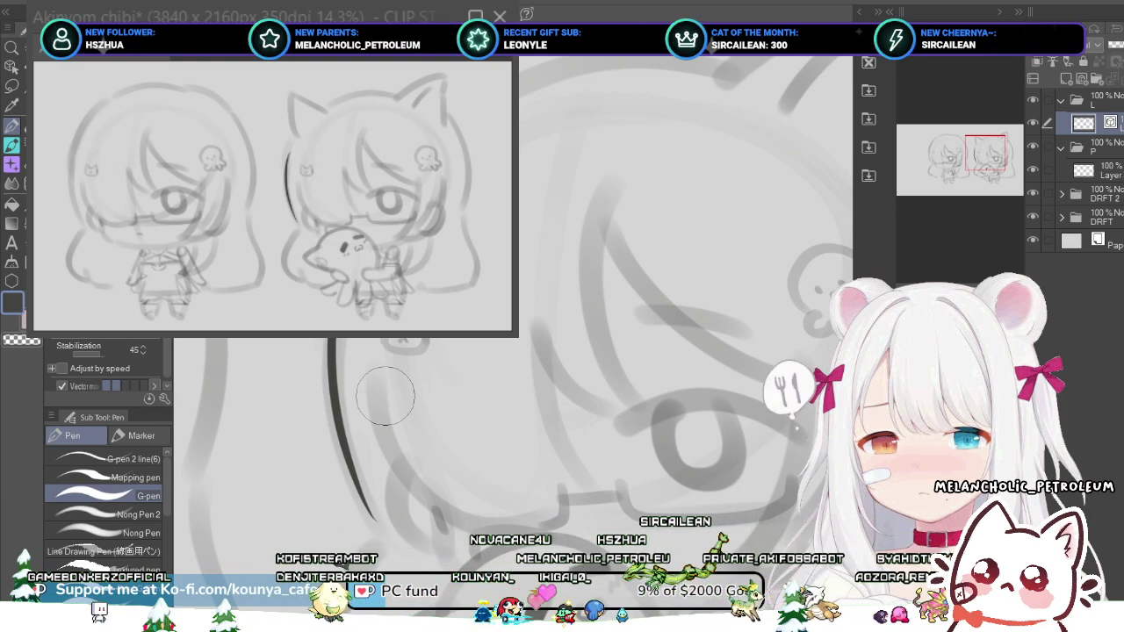
pyautogui.moveTo(392, 401); pyautogui.dragTo(359, 402)
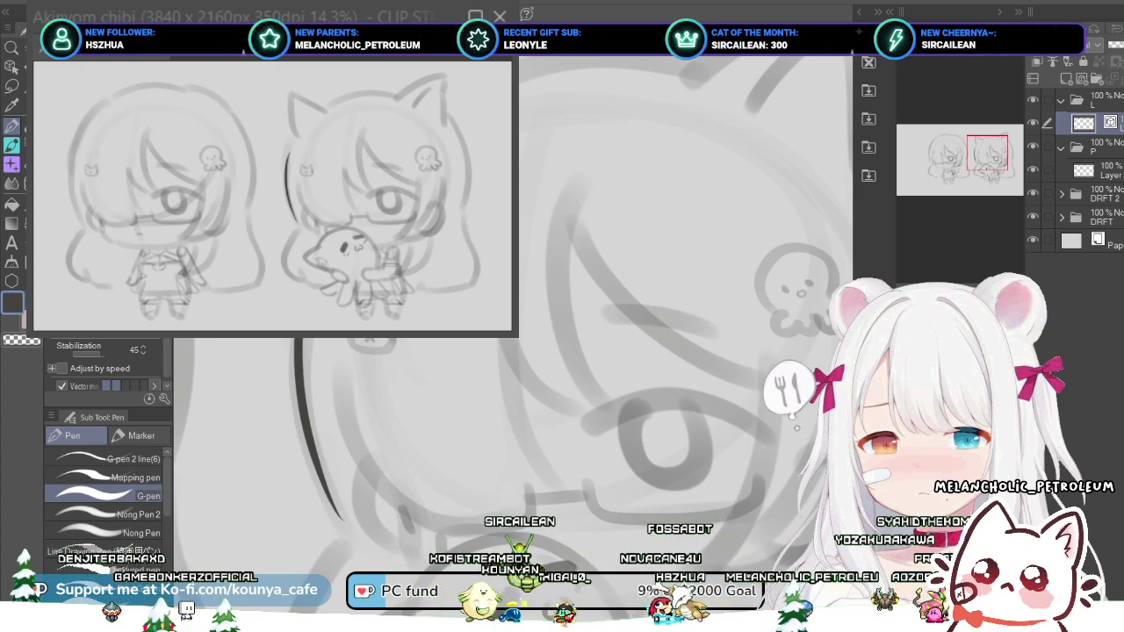
# - Try the G-pen 2 line(6) sub tool with a short stroke near the cat hair clip and undo it
pyautogui.click(106, 494)
pyautogui.click(105, 458)
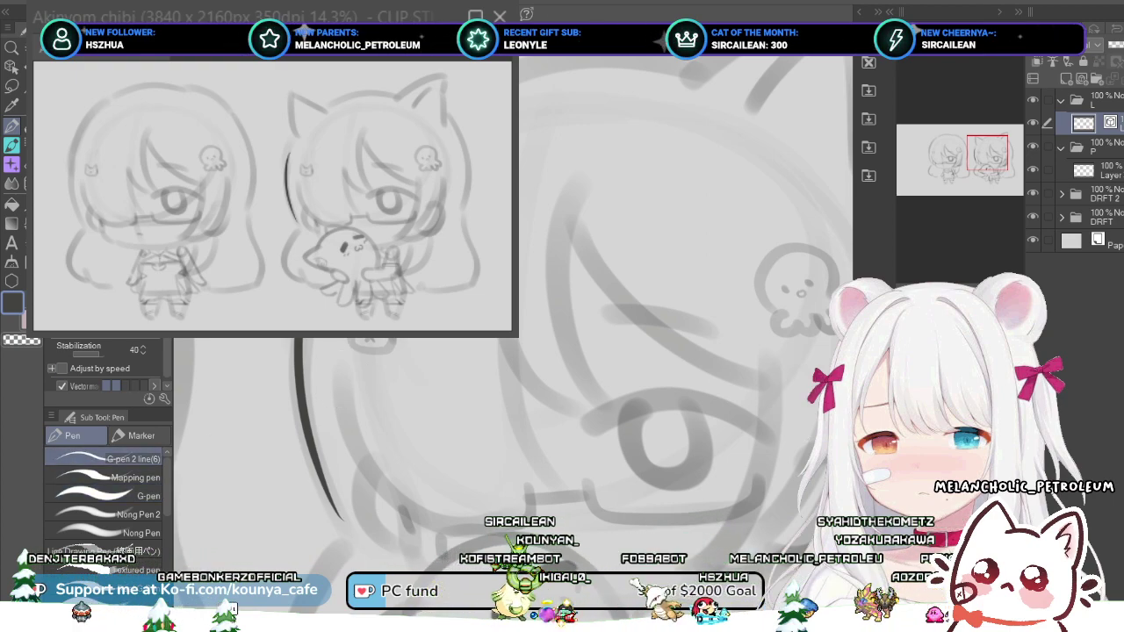
pyautogui.moveTo(337, 341); pyautogui.dragTo(379, 395)
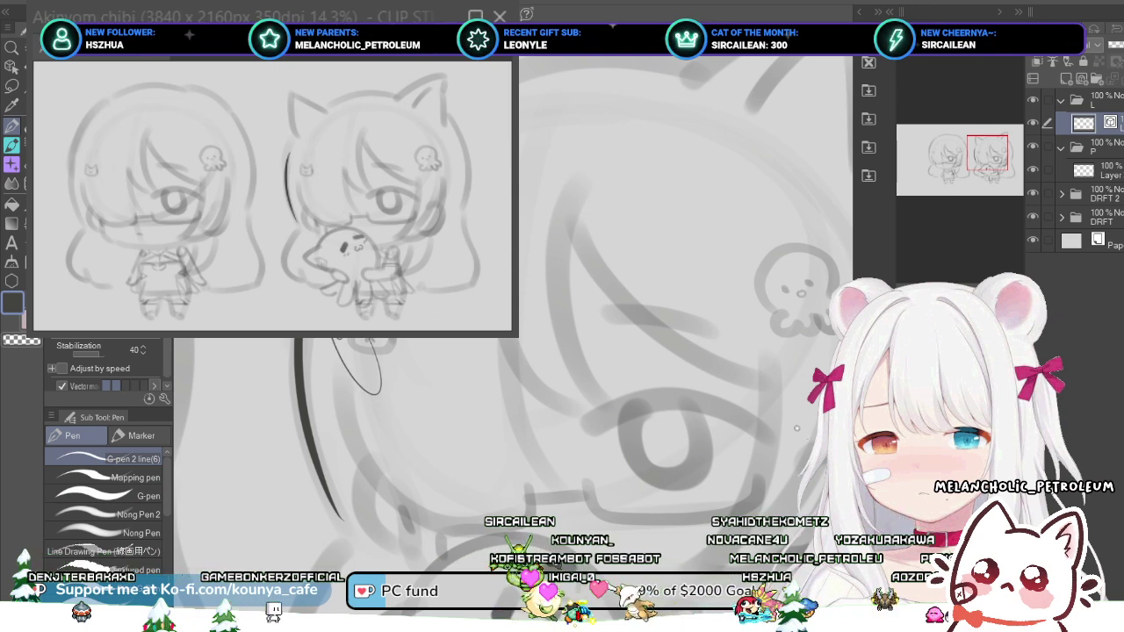
pyautogui.hotkey('ctrl', 'z')
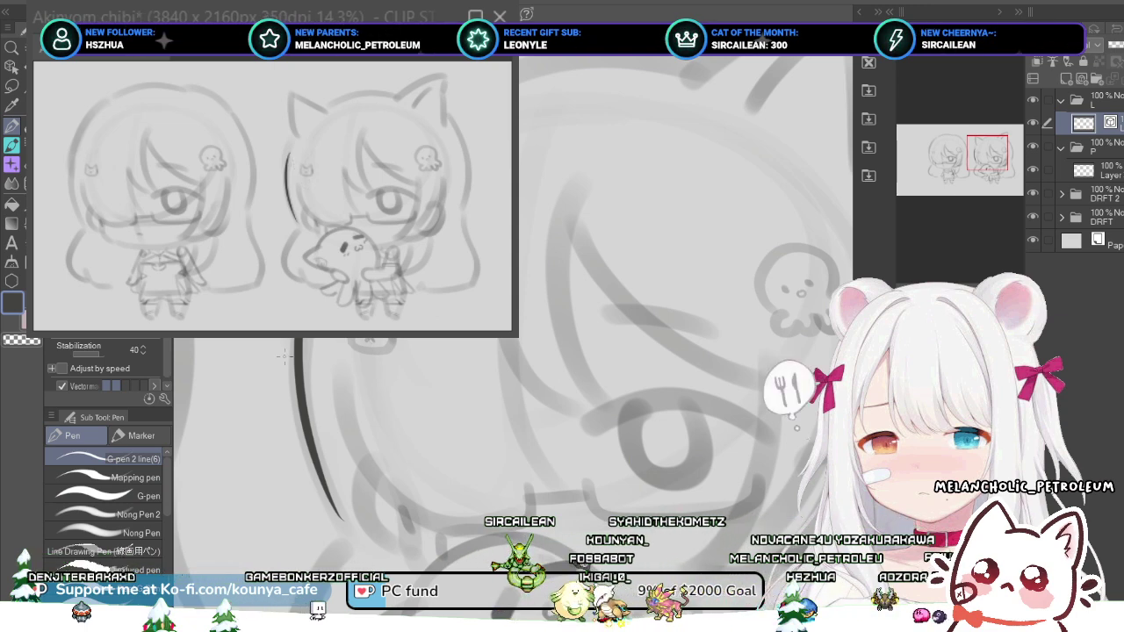
# - Select the Mapping pen and draw a short tapered test curve between the outer hair line and the cat hair clip
pyautogui.click(132, 477)
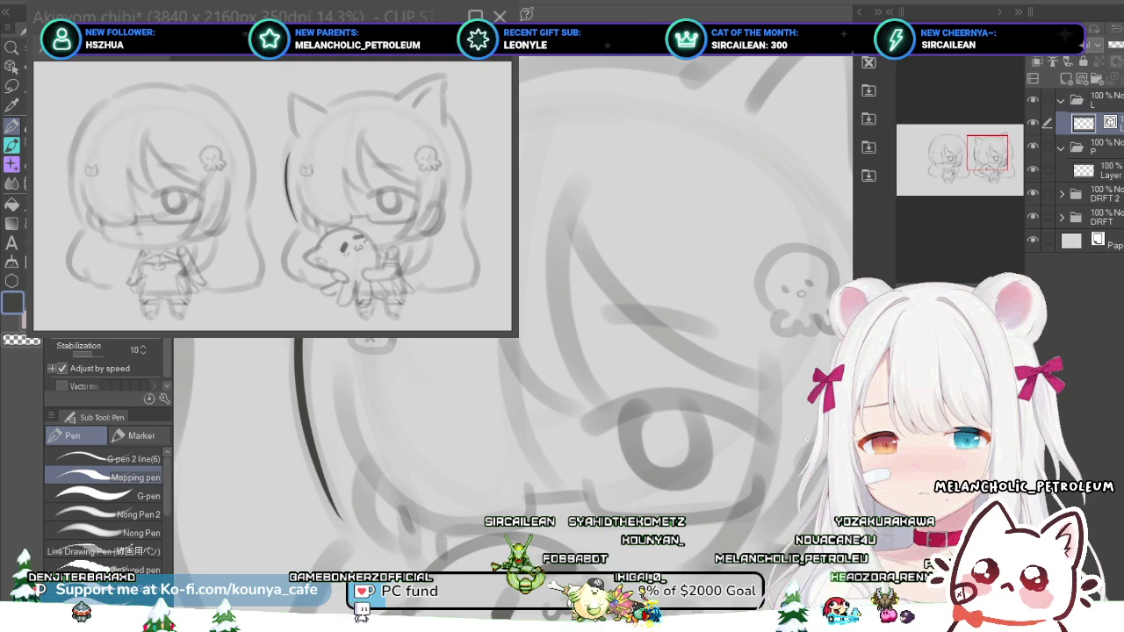
pyautogui.moveTo(338, 340); pyautogui.dragTo(367, 397)
pyautogui.scroll(5, 411, 352)
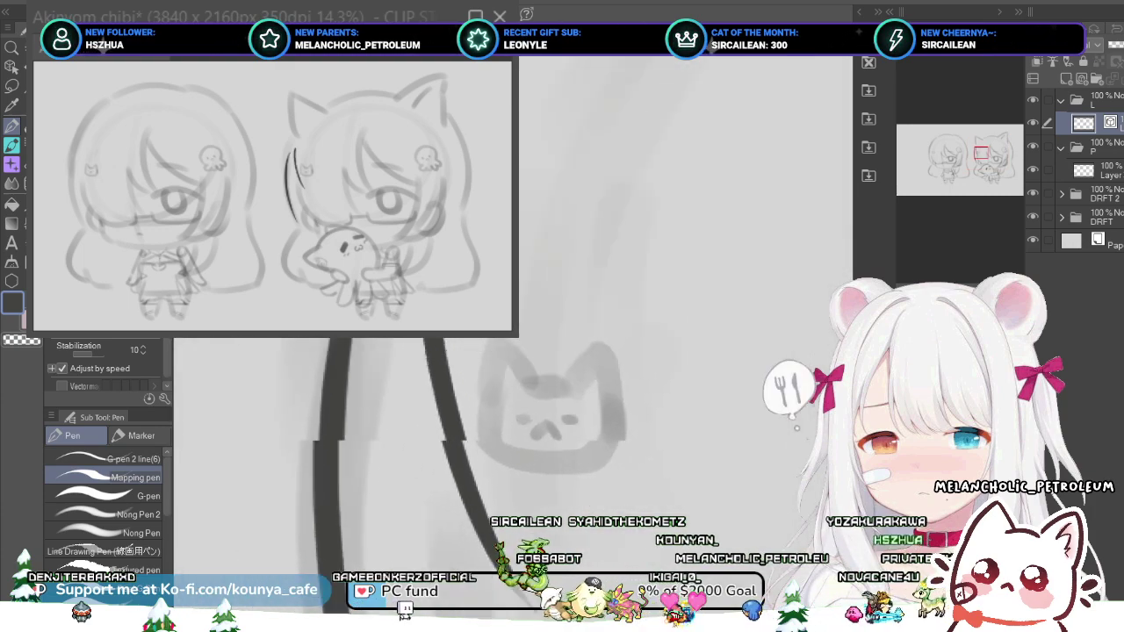
pyautogui.scroll(-4, 391, 458)
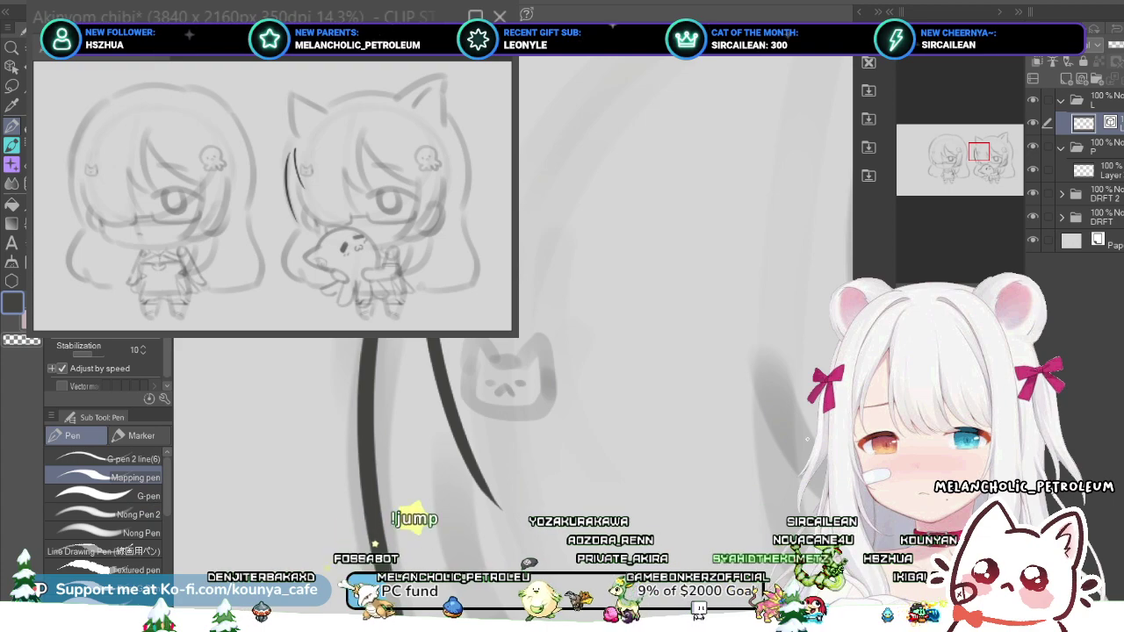
# - Undo the two remaining test strokes on the cat-eared chibi and the creation of the line art folder L
pyautogui.moveTo(799, 433); pyautogui.dragTo(796, 428)
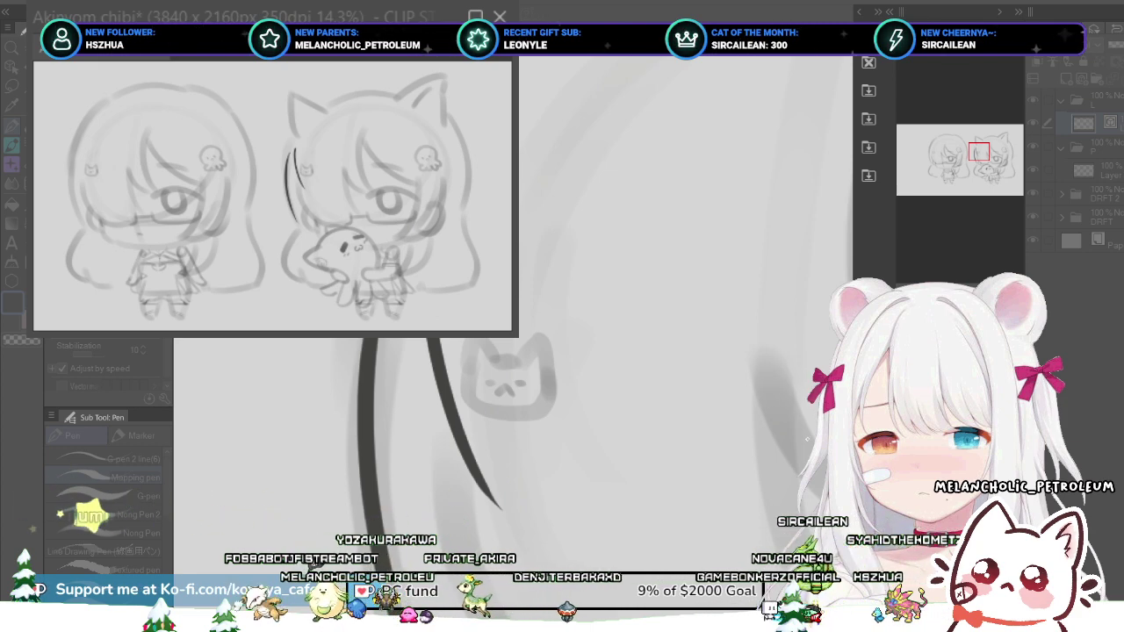
pyautogui.click(454, 68)
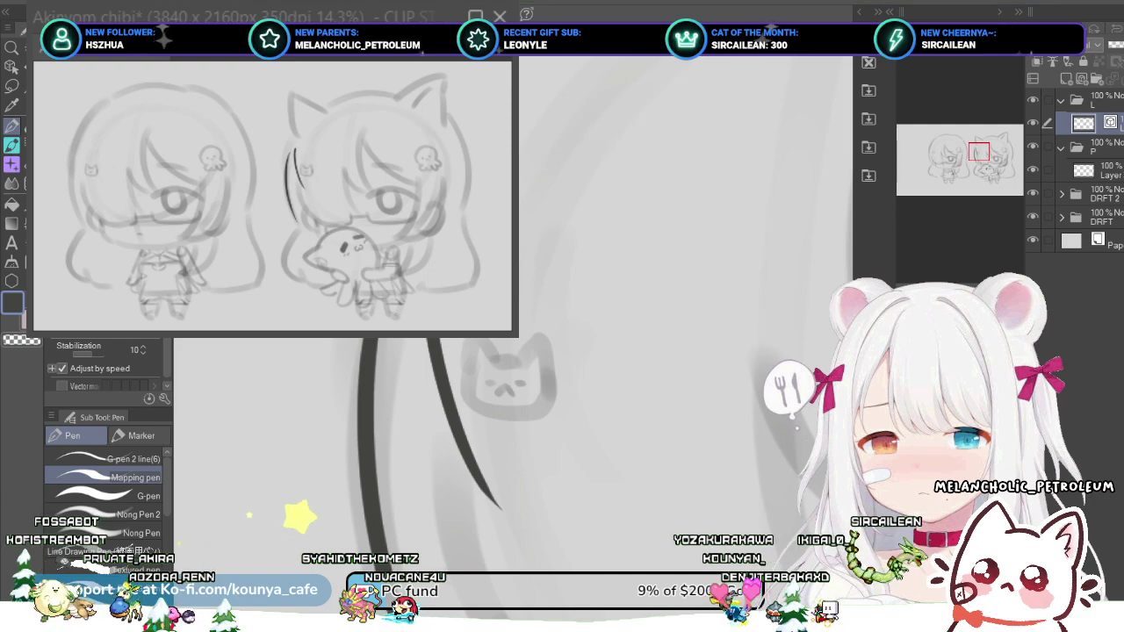
pyautogui.scroll(-6, 545, 184)
pyautogui.scroll(5, 570, 255)
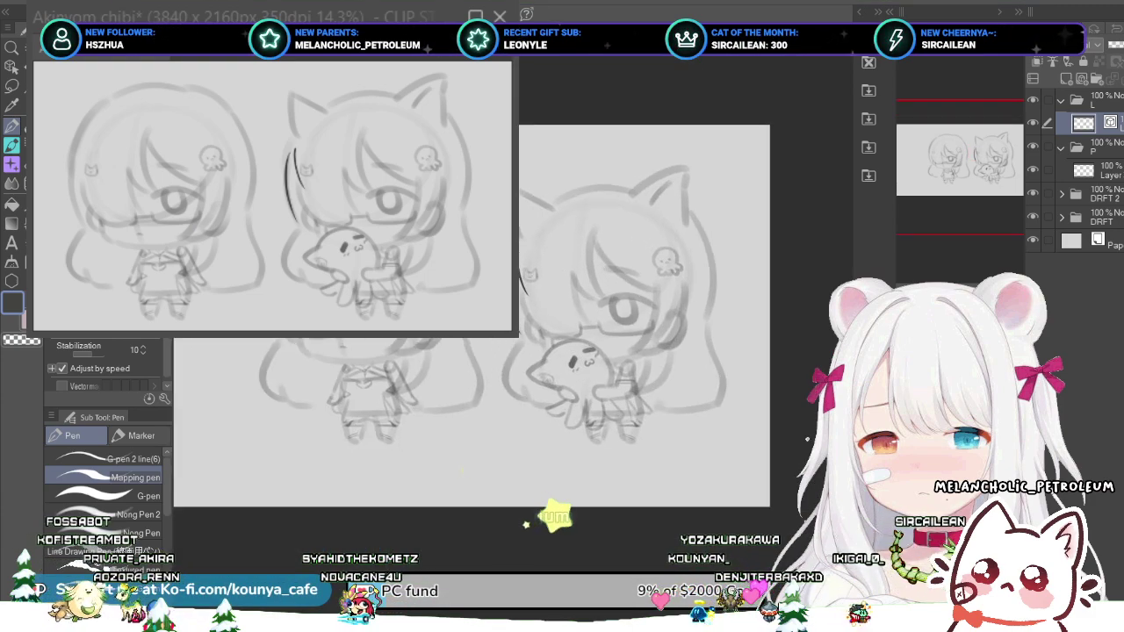
pyautogui.hotkey('ctrl', '-')
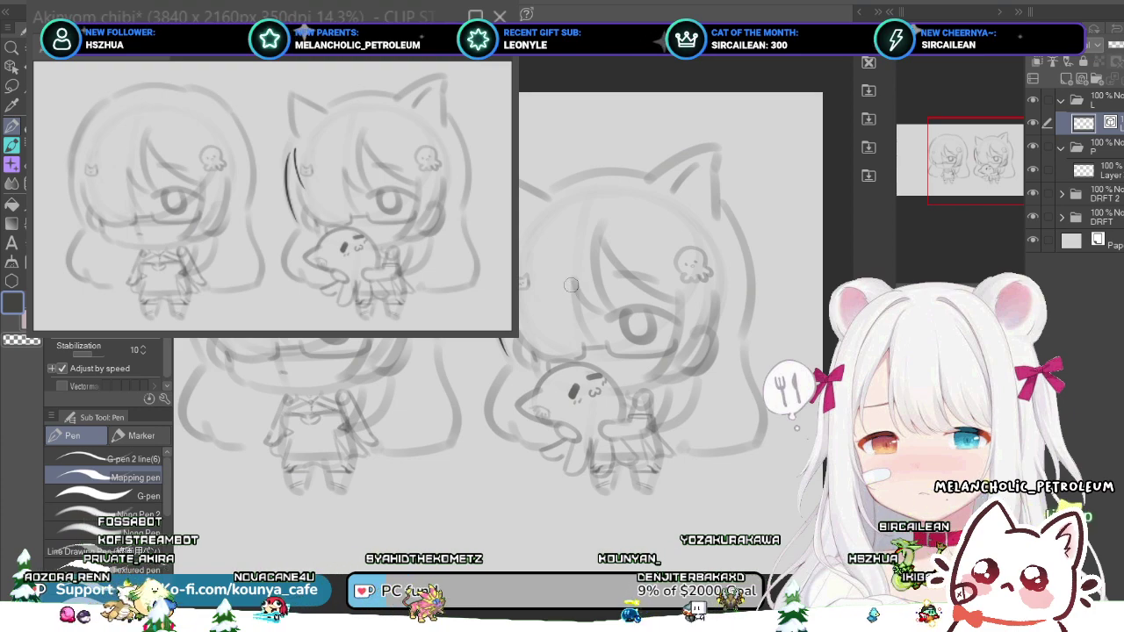
pyautogui.hotkey('ctrl', '-')
pyautogui.hotkey('ctrl', '-')
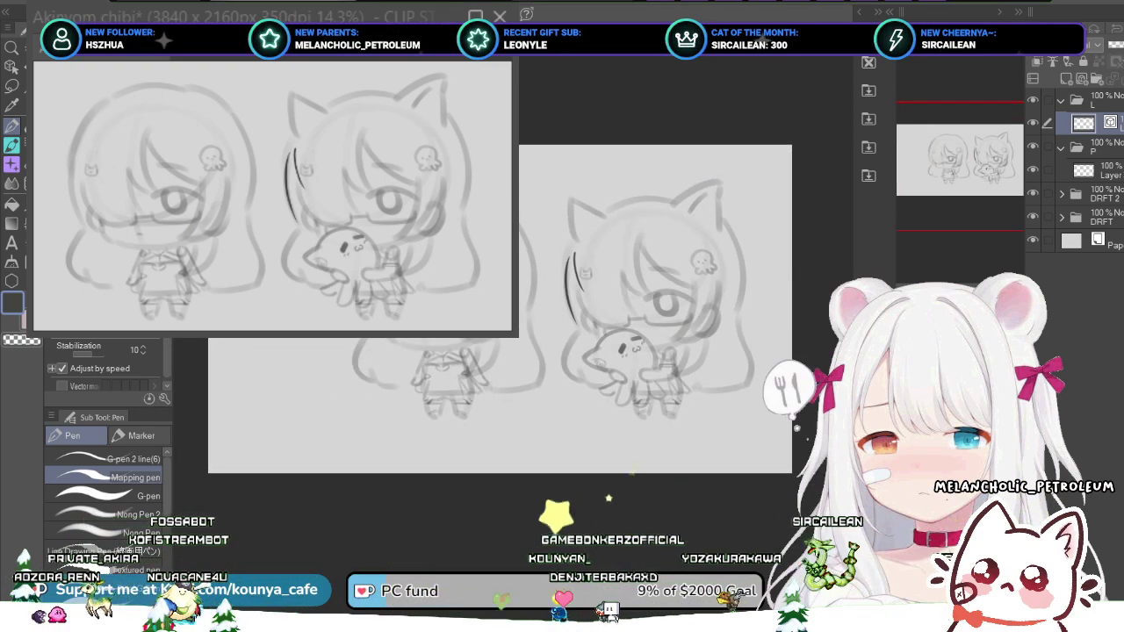
pyautogui.hotkey('ctrl', 'z')
pyautogui.hotkey('ctrl', 'z')
pyautogui.hotkey('ctrl', 'z')
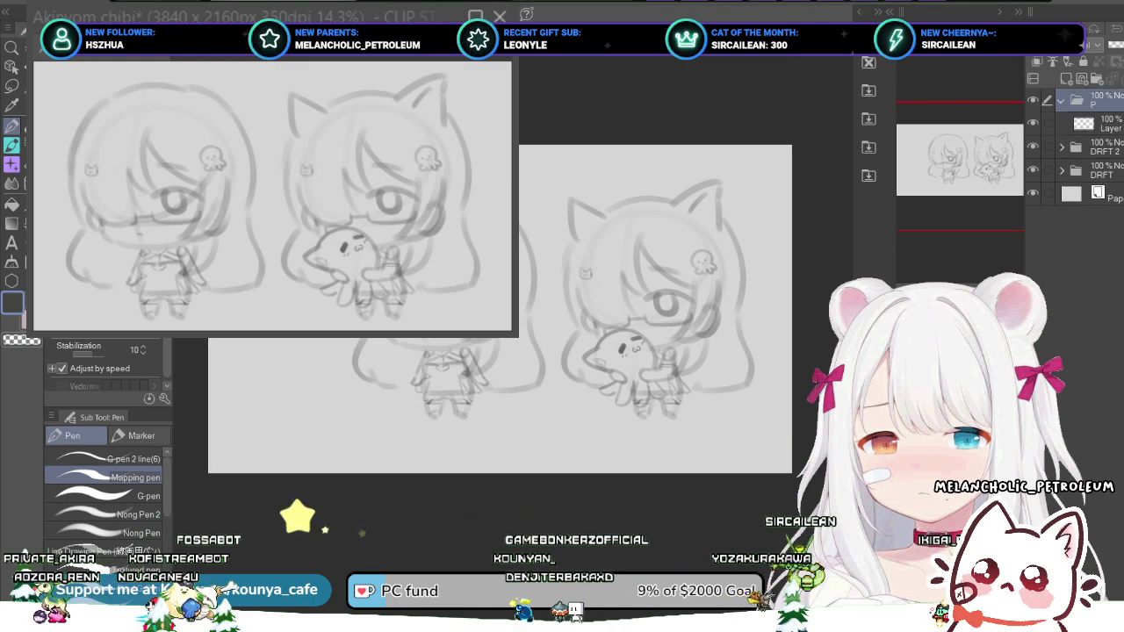
# - Restore the line art folder L and clear the two test strokes beside the cat hair clip
pyautogui.hotkey('ctrl', 'z')
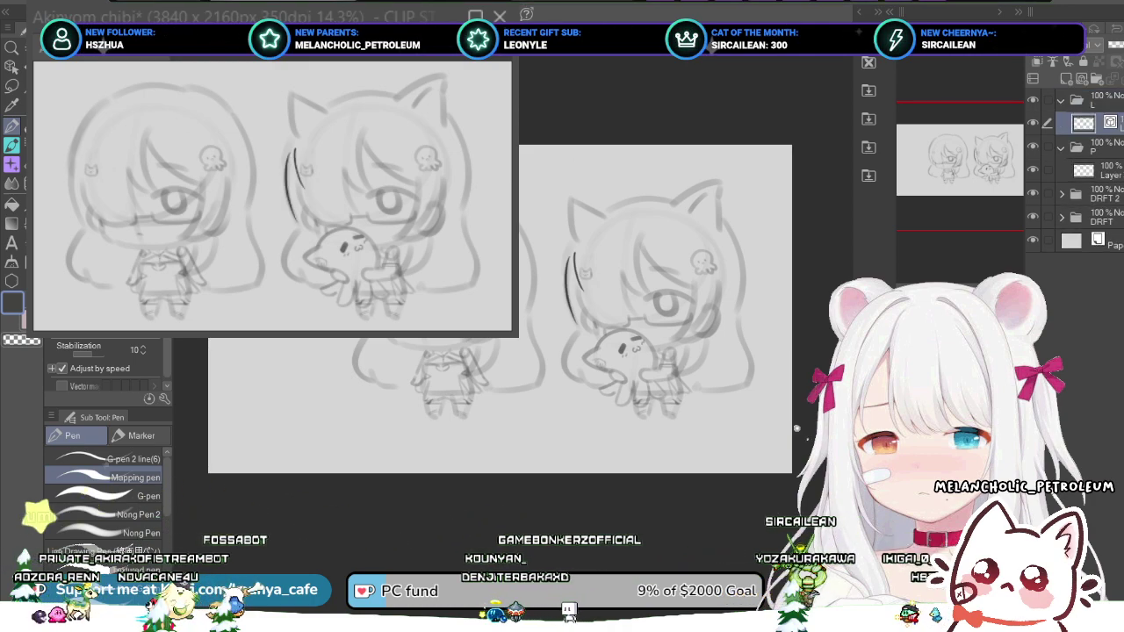
pyautogui.hotkey('ctrl', 'z')
pyautogui.hotkey('ctrl', 'z')
# - Scale the DRFT 2 and DRFT folders together to 123% and reposition both chibis within the canvas
pyautogui.click(1102, 171)
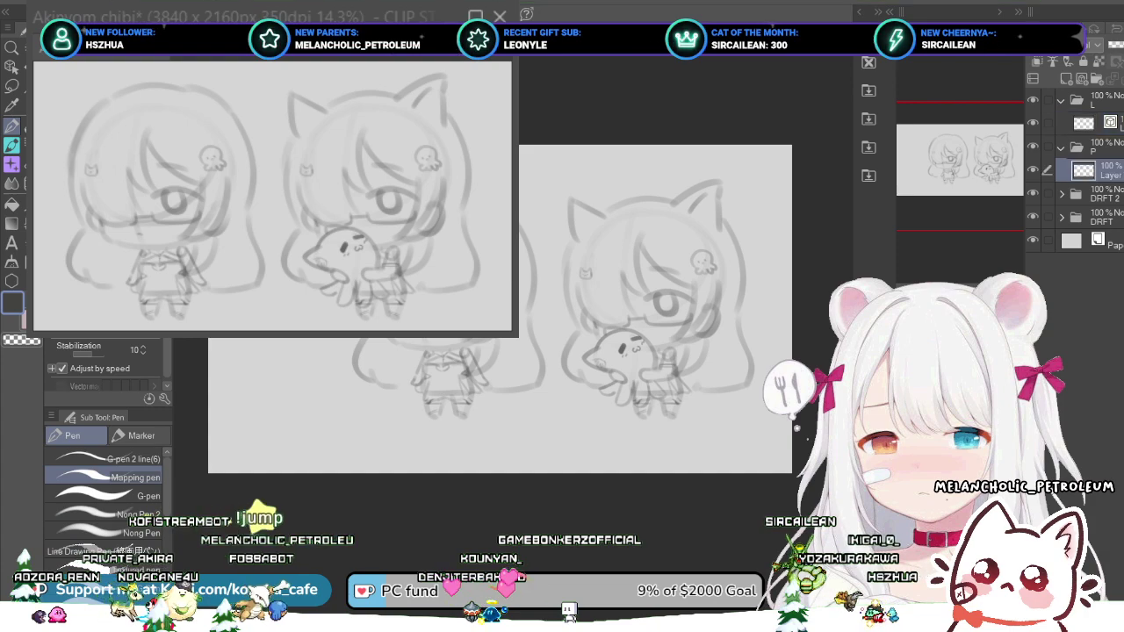
pyautogui.click(1103, 194)
pyautogui.keyDown('ctrl'); pyautogui.click(1103, 218); pyautogui.keyUp('ctrl')
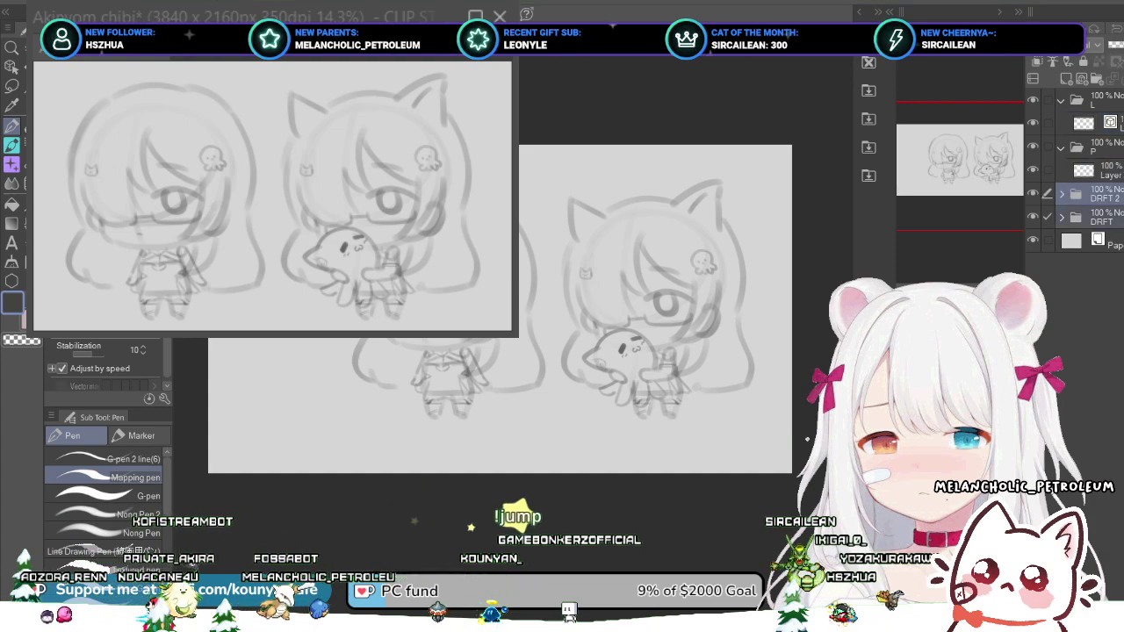
pyautogui.hotkey('ctrl', 't')
pyautogui.moveTo(341, 420)
pyautogui.mouseDown()
pyautogui.moveTo(247, 474)
pyautogui.moveTo(281, 486)
pyautogui.mouseUp()
pyautogui.moveTo(549, 395); pyautogui.dragTo(534, 380)
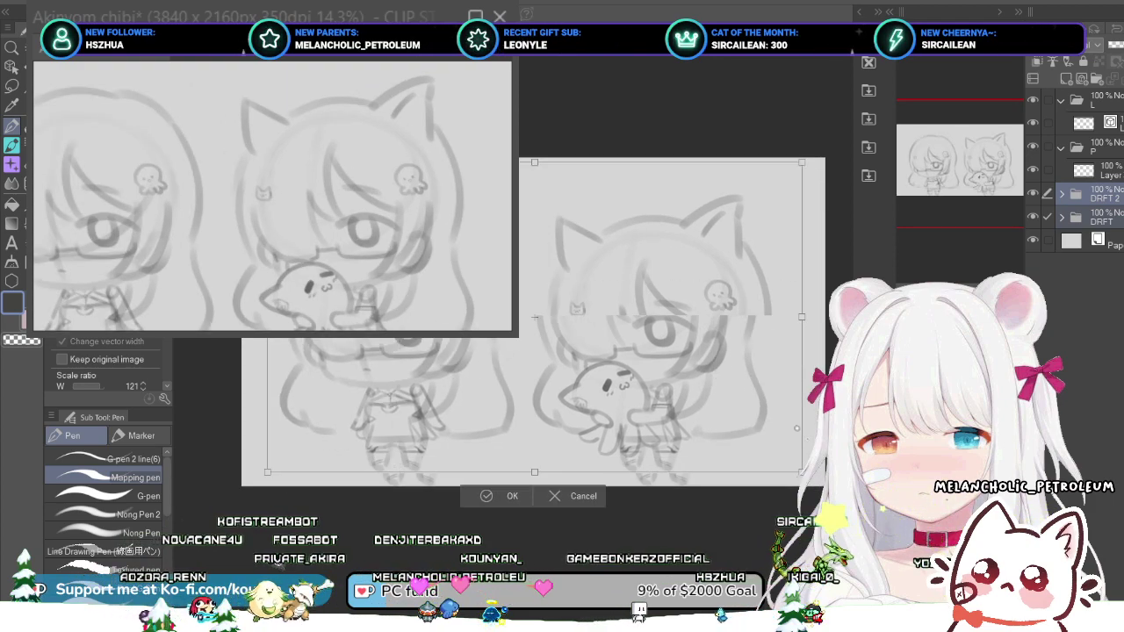
pyautogui.moveTo(534, 317); pyautogui.dragTo(561, 322)
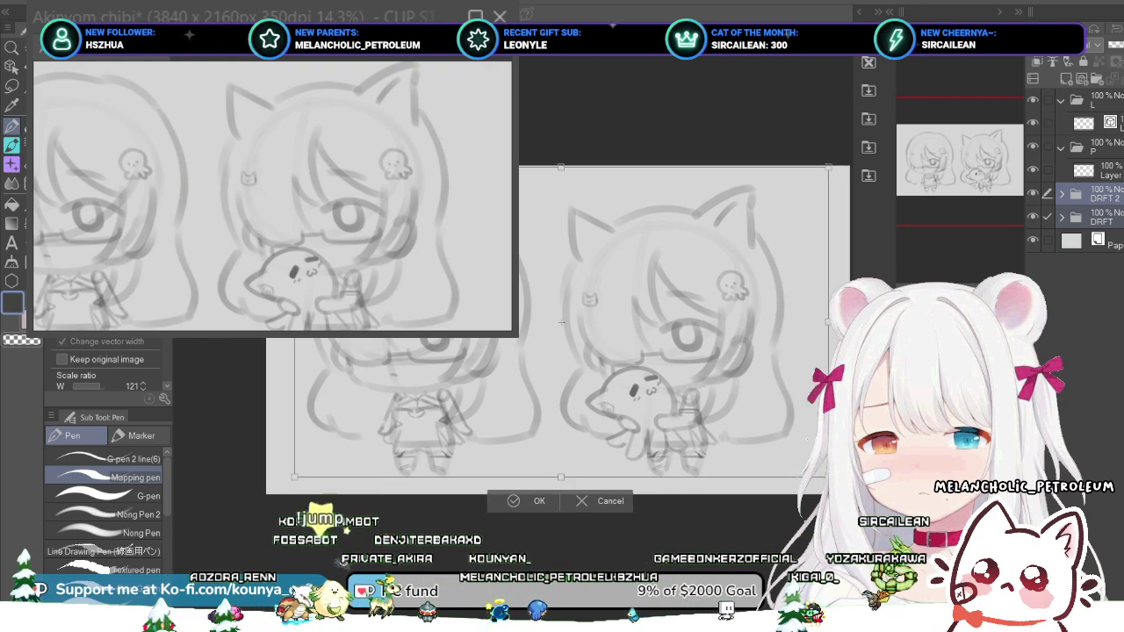
pyautogui.moveTo(828, 167)
pyautogui.mouseDown()
pyautogui.moveTo(843, 159)
pyautogui.moveTo(825, 161)
pyautogui.mouseUp()
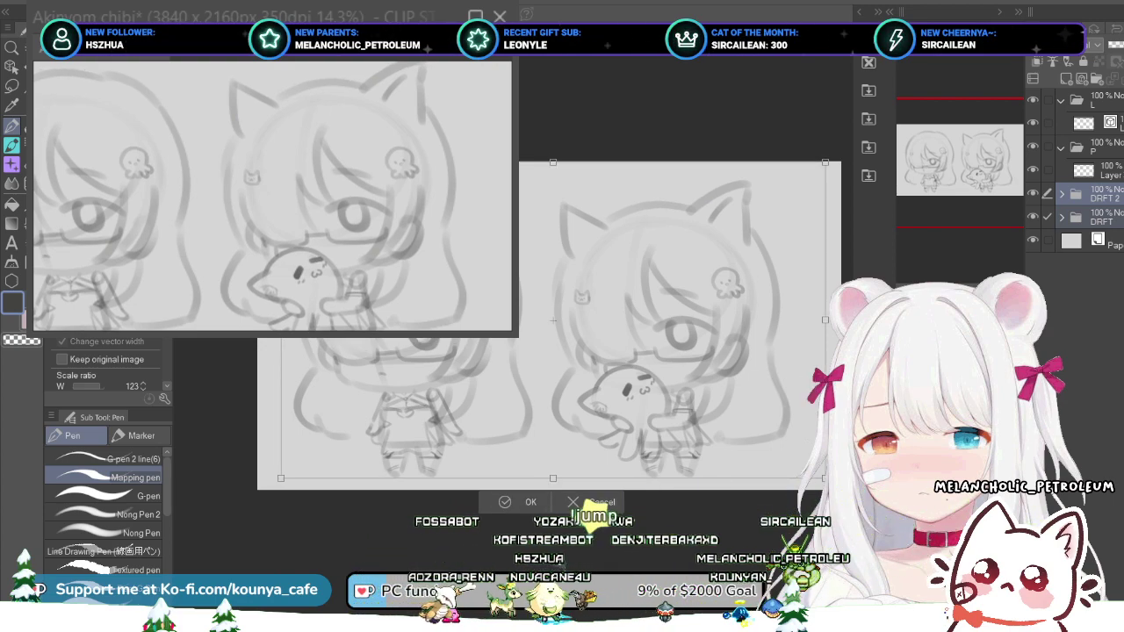
pyautogui.press('Return')
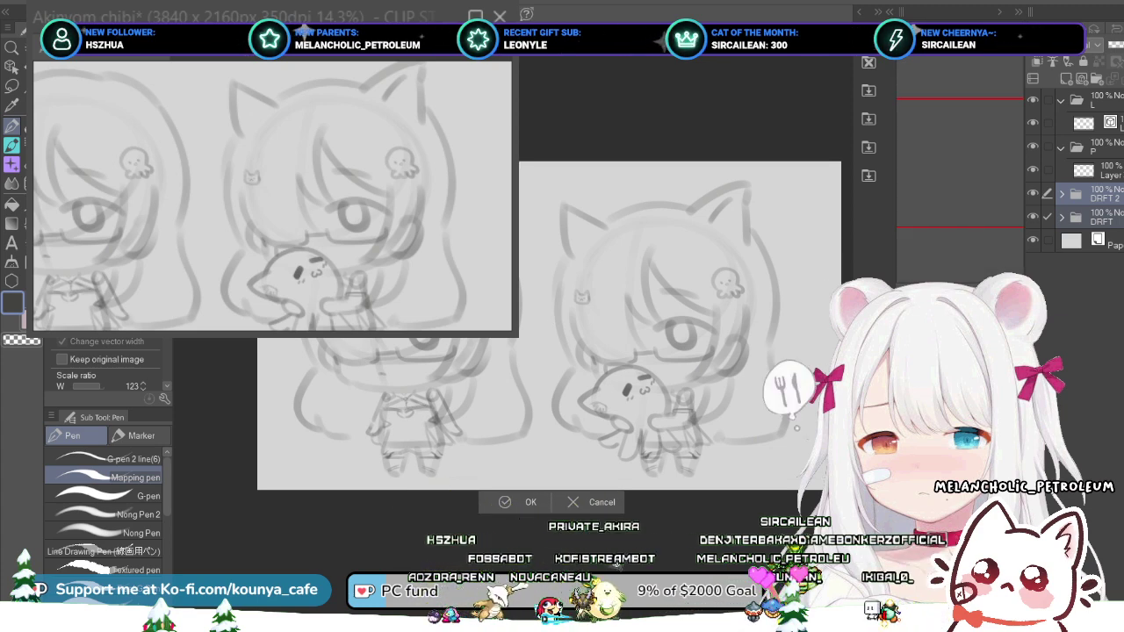
pyautogui.press('Return')
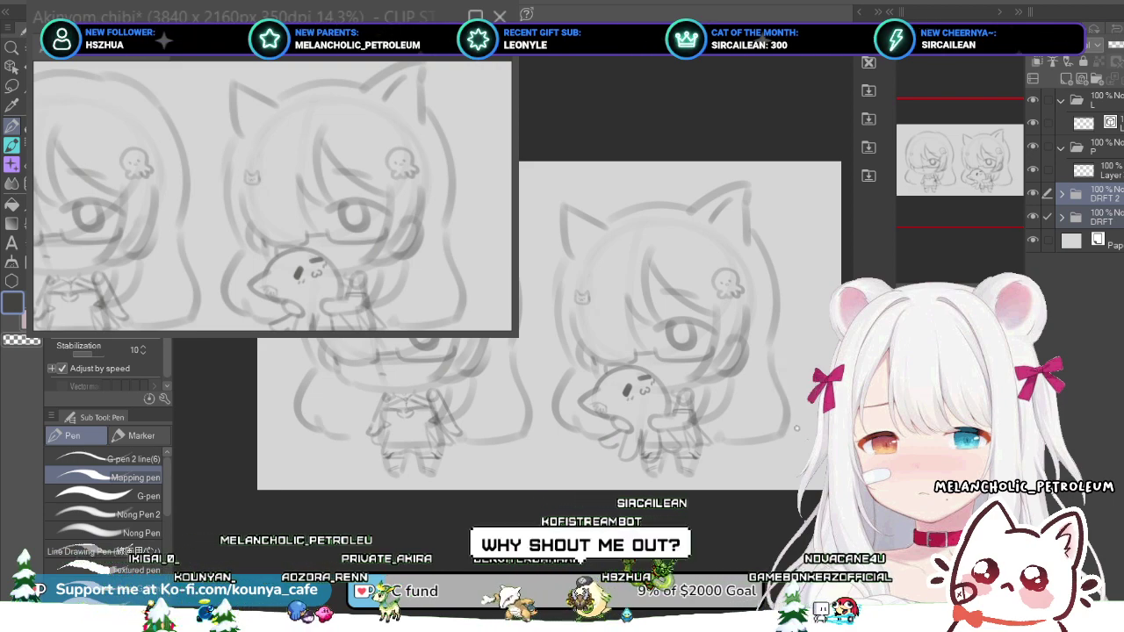
# - Zoom the secondary view of the drawing out to 10.2% so both whole chibis fit inside it
pyautogui.scroll(1, 627, 307)
pyautogui.moveTo(627, 307); pyautogui.dragTo(627, 327)
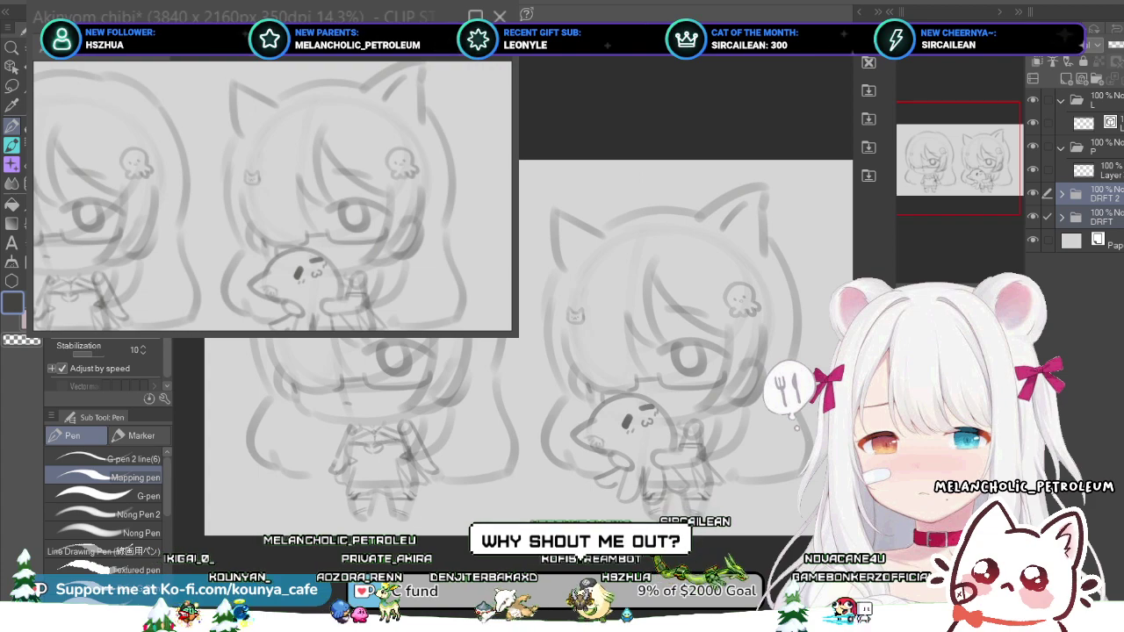
pyautogui.scroll(-2, 685, 387)
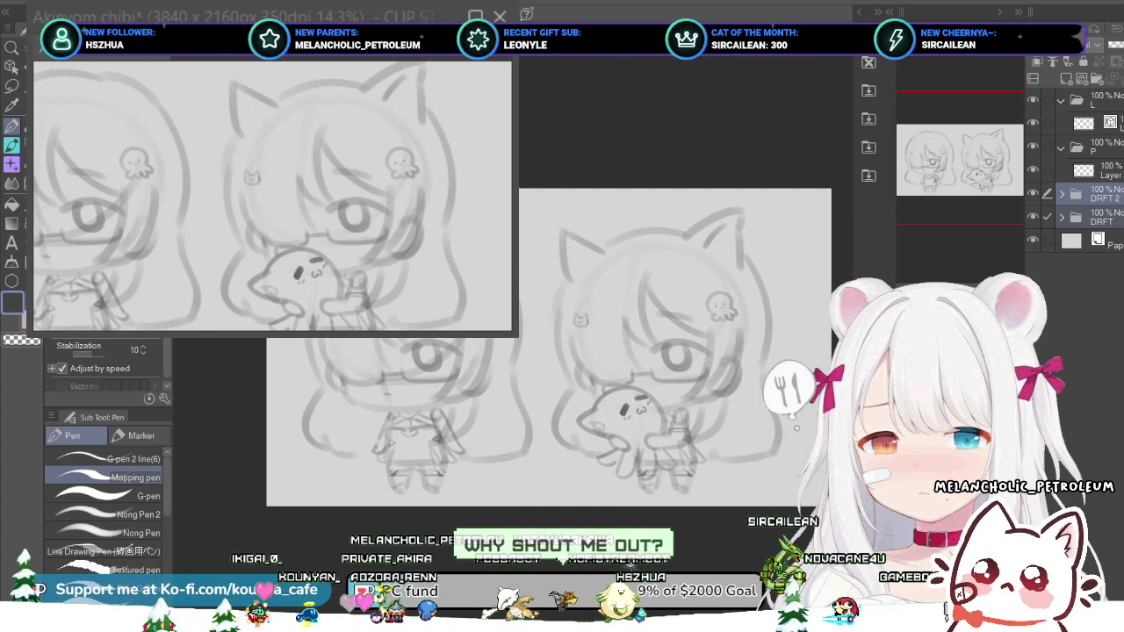
pyautogui.scroll(-2, 406, 163)
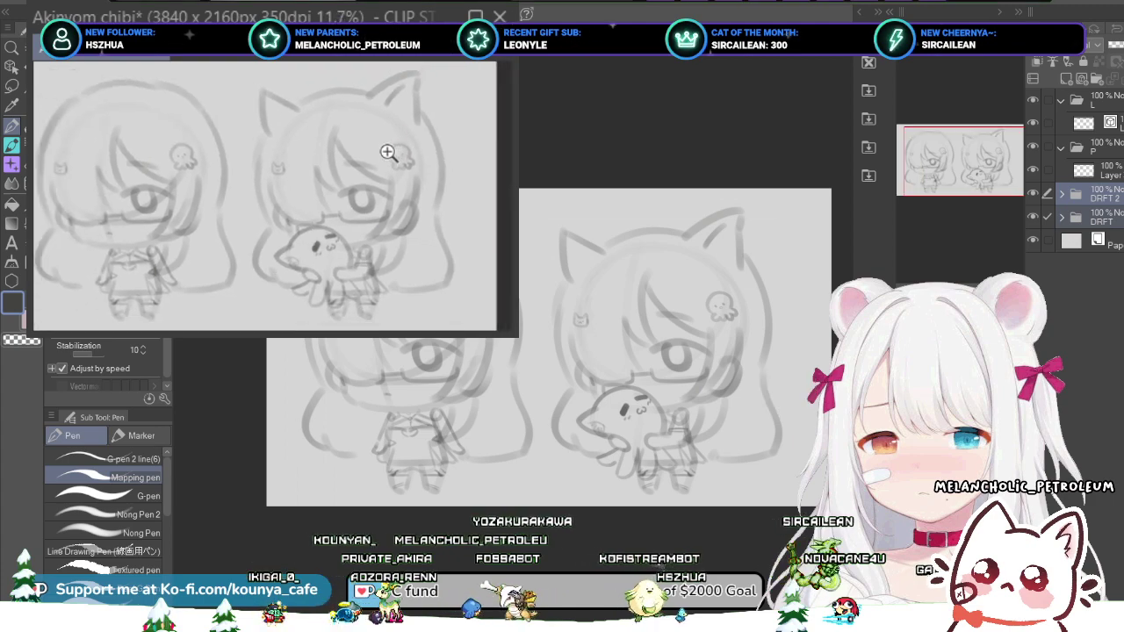
pyautogui.scroll(-2, 387, 153)
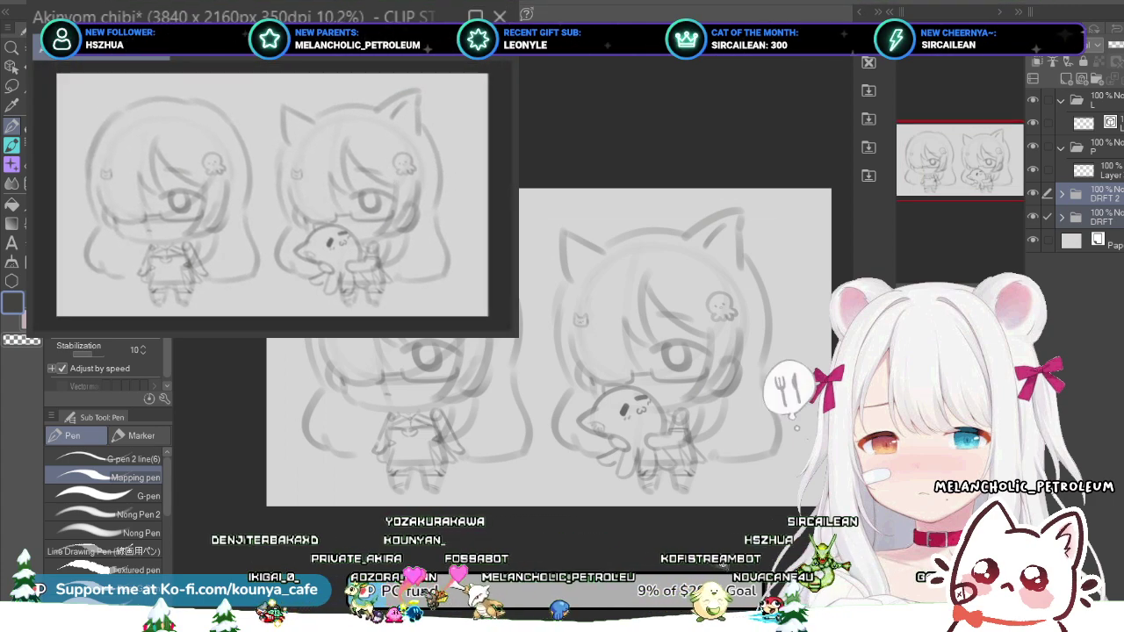
# - Copy the DRFT 2 folder from the chibi document and paste it above Layer 1 in the blank document
pyautogui.click(659, 351)
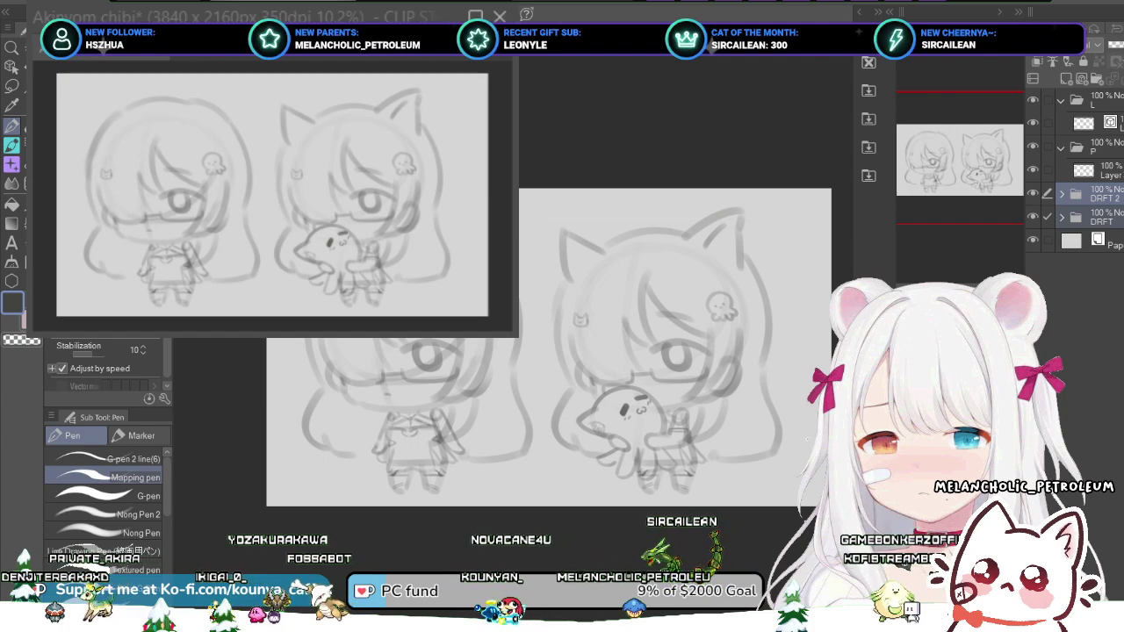
pyautogui.click(557, 106)
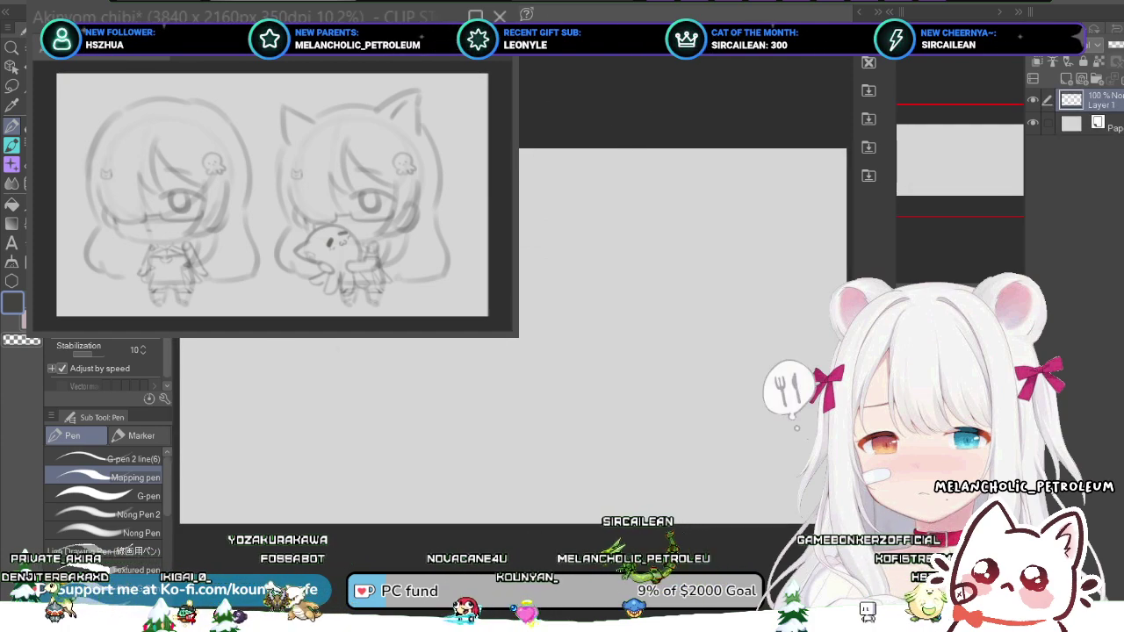
pyautogui.hotkey('ctrl', 'Tab')
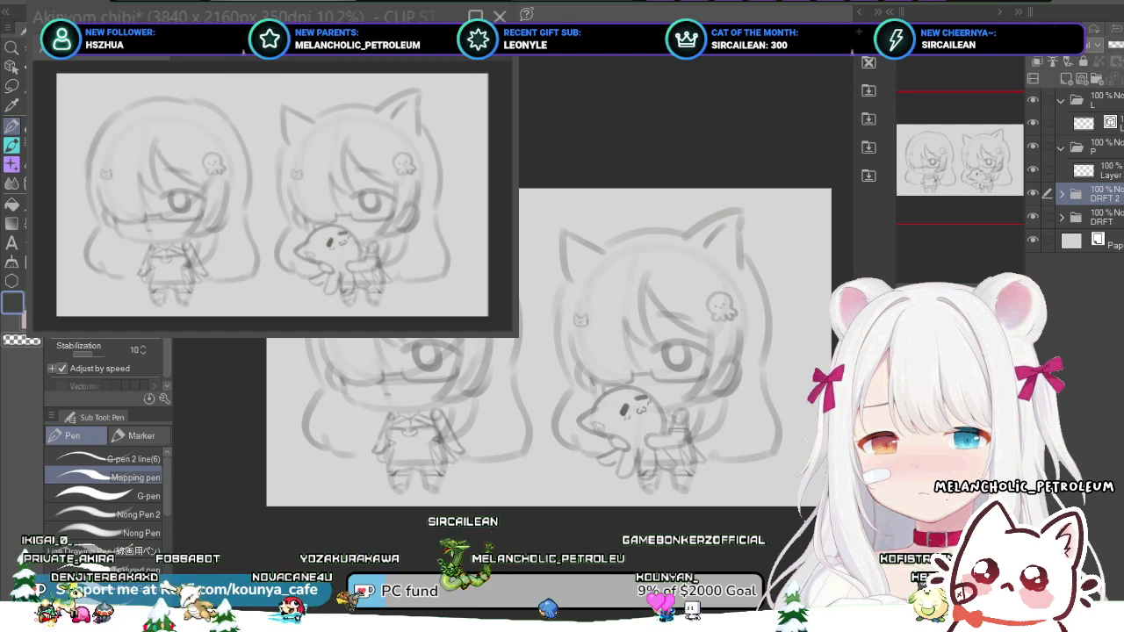
pyautogui.hotkey('ctrl', 'Tab')
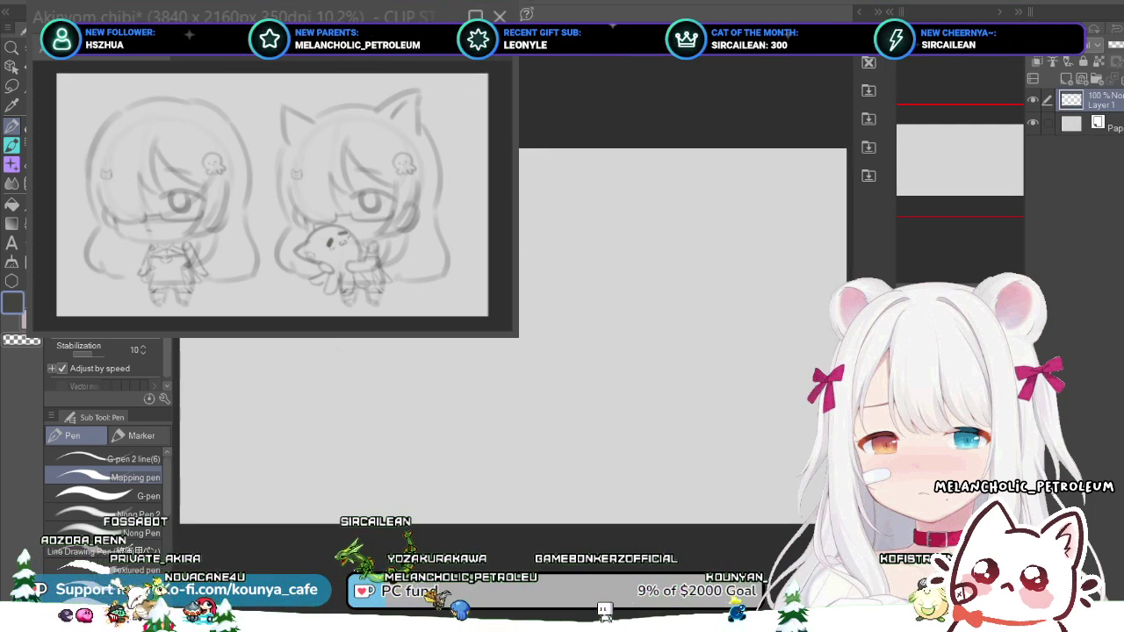
pyautogui.hotkey('ctrl', 'v')
pyautogui.scroll(-2, 562, 261)
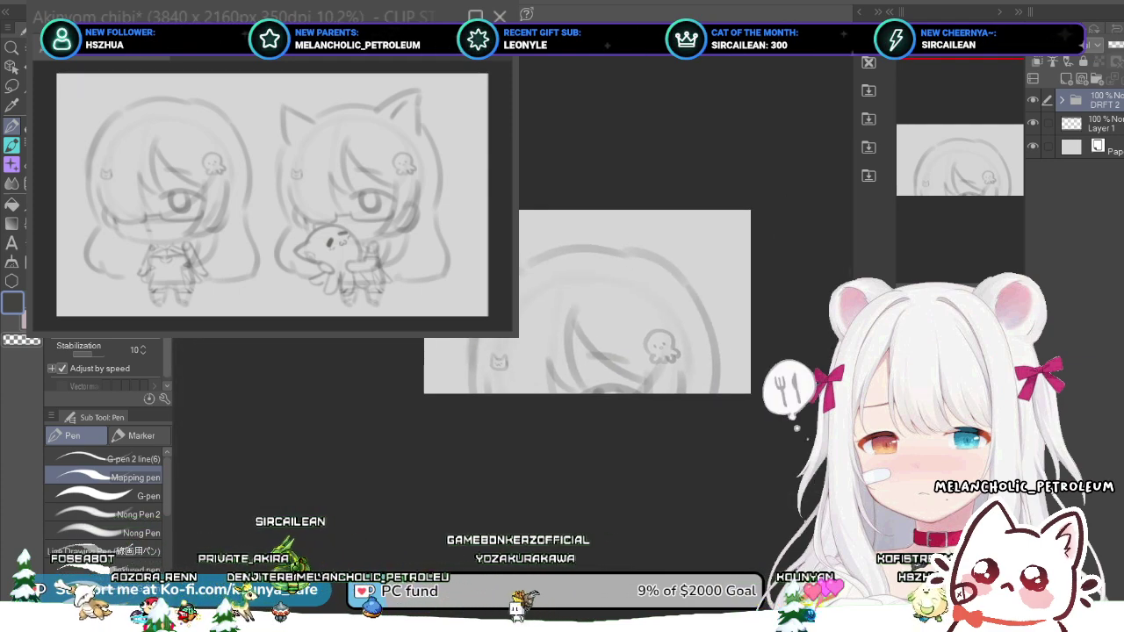
pyautogui.scroll(-2, 536, 237)
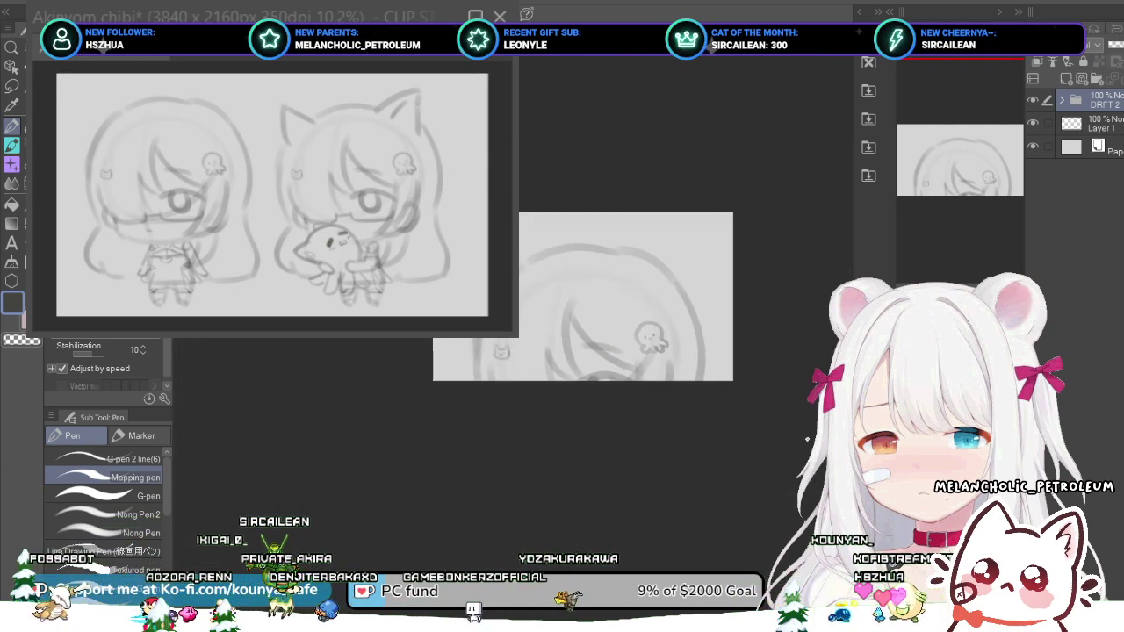
pyautogui.scroll(3, 535, 237)
pyautogui.scroll(2, 532, 230)
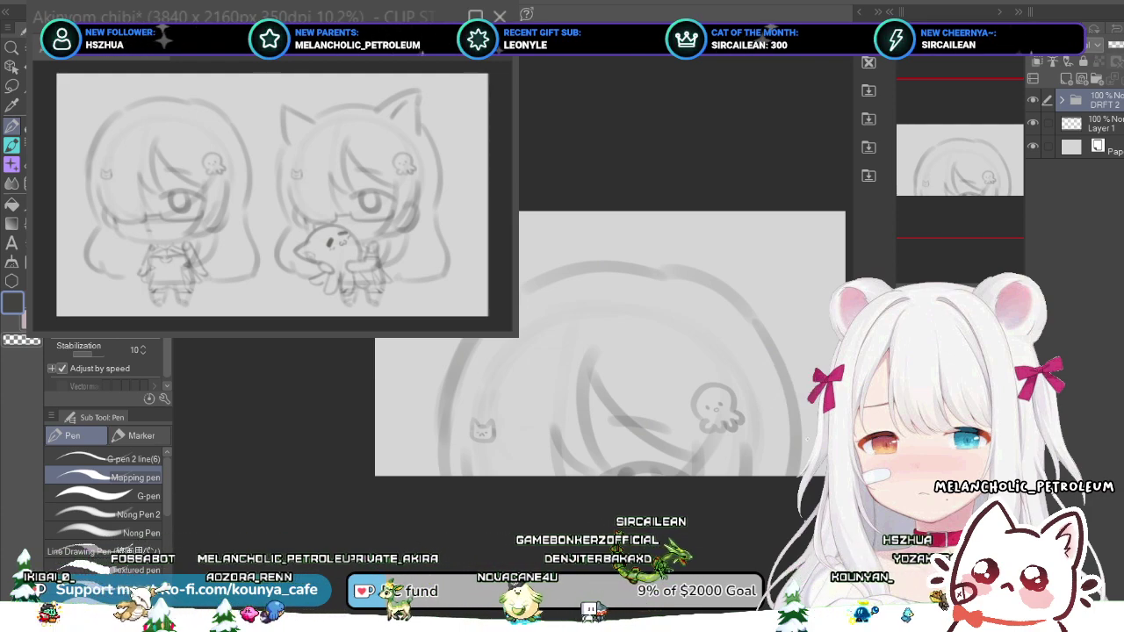
# - Return to the chibi document, choose the Crayon sub tool and make the layer inside folder L active
pyautogui.hotkey('ctrl', 'Tab')
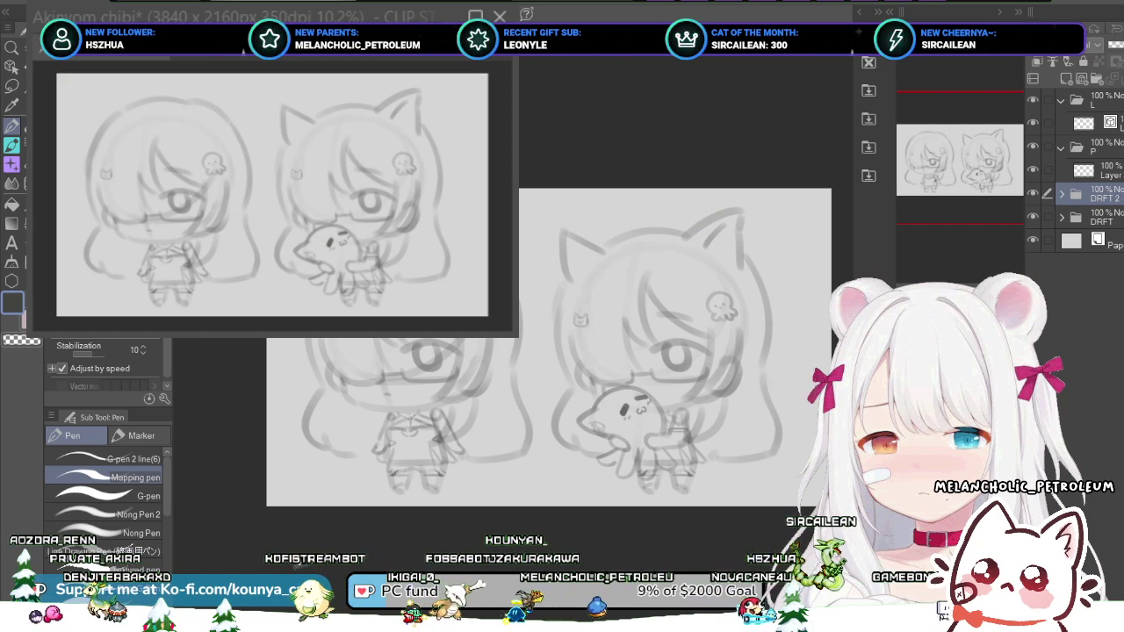
pyautogui.moveTo(655, 261); pyautogui.dragTo(600, 227)
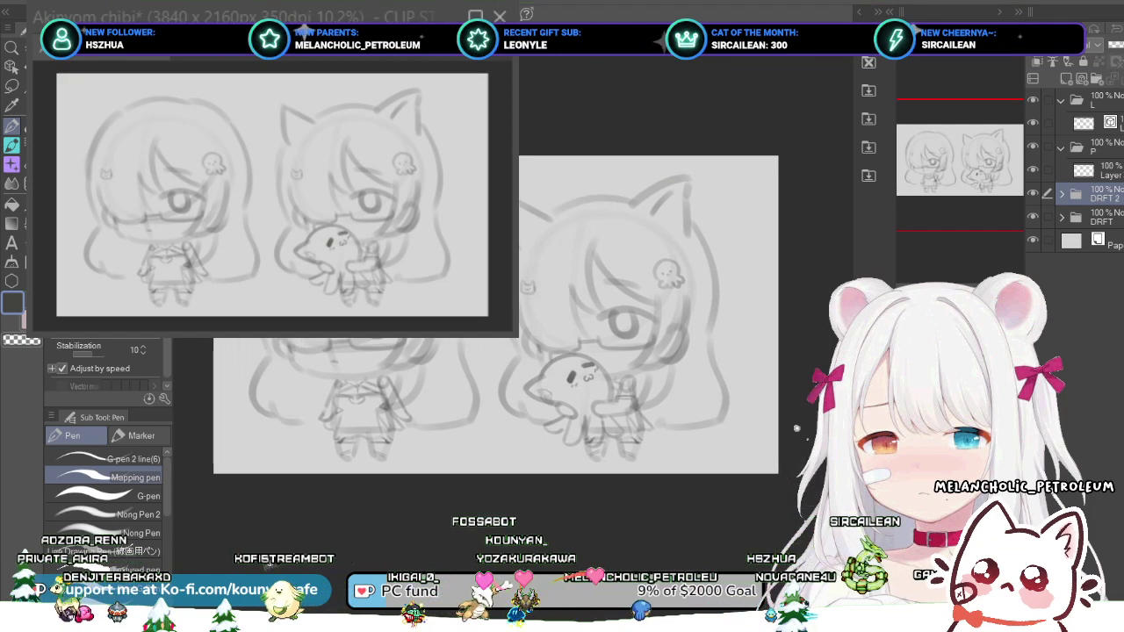
pyautogui.scroll(2, 600, 227)
pyautogui.moveTo(615, 324); pyautogui.dragTo(593, 326)
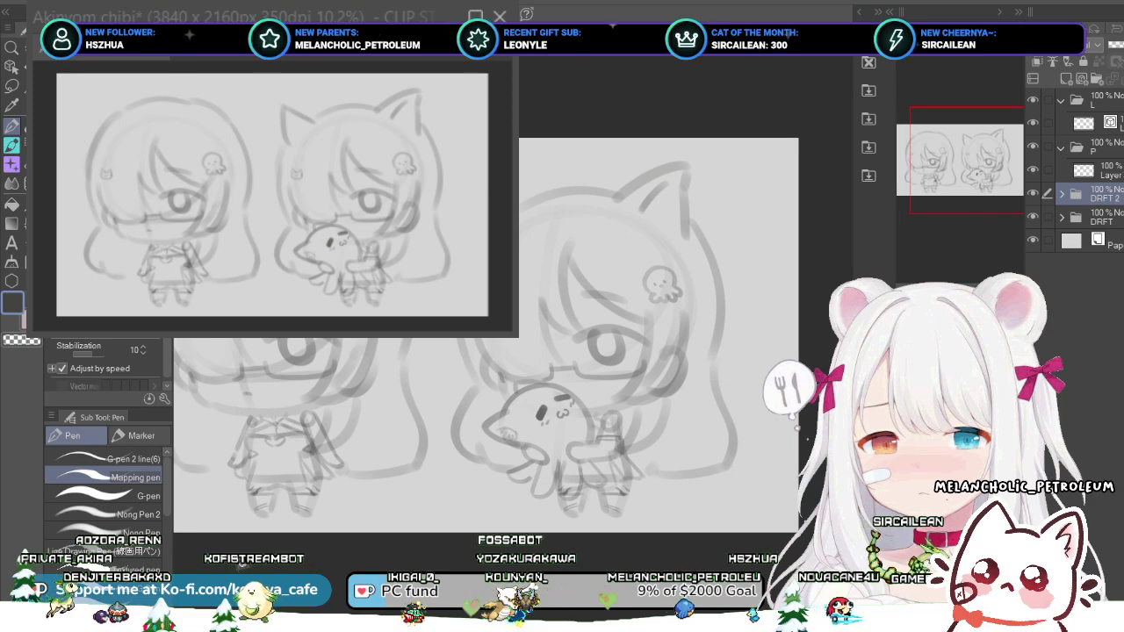
pyautogui.press('p')
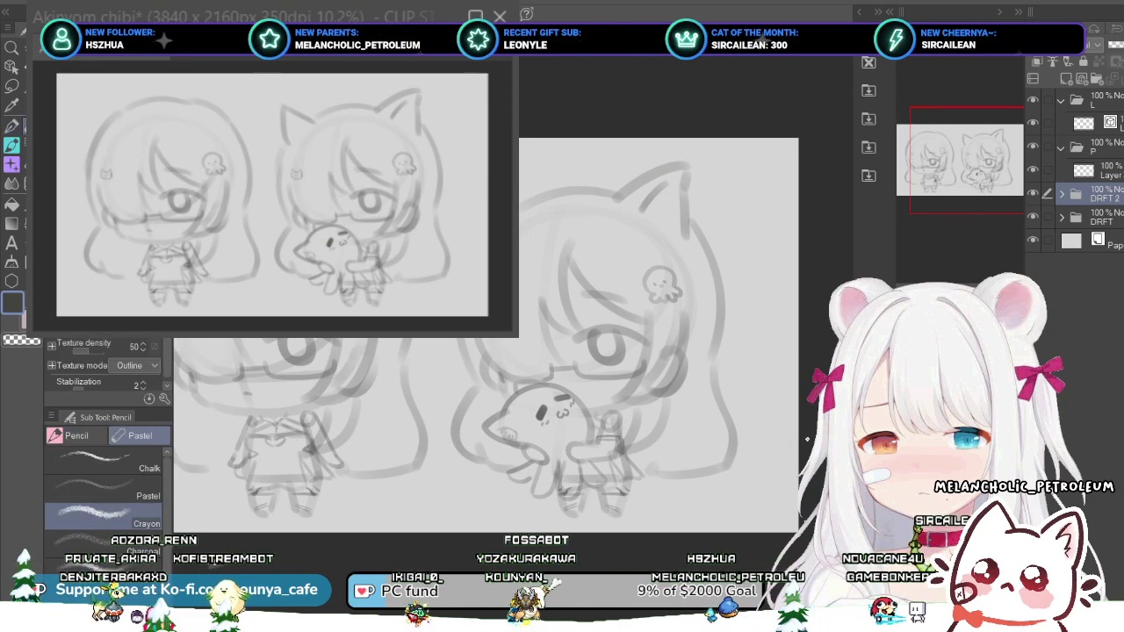
pyautogui.scroll(1, 569, 270)
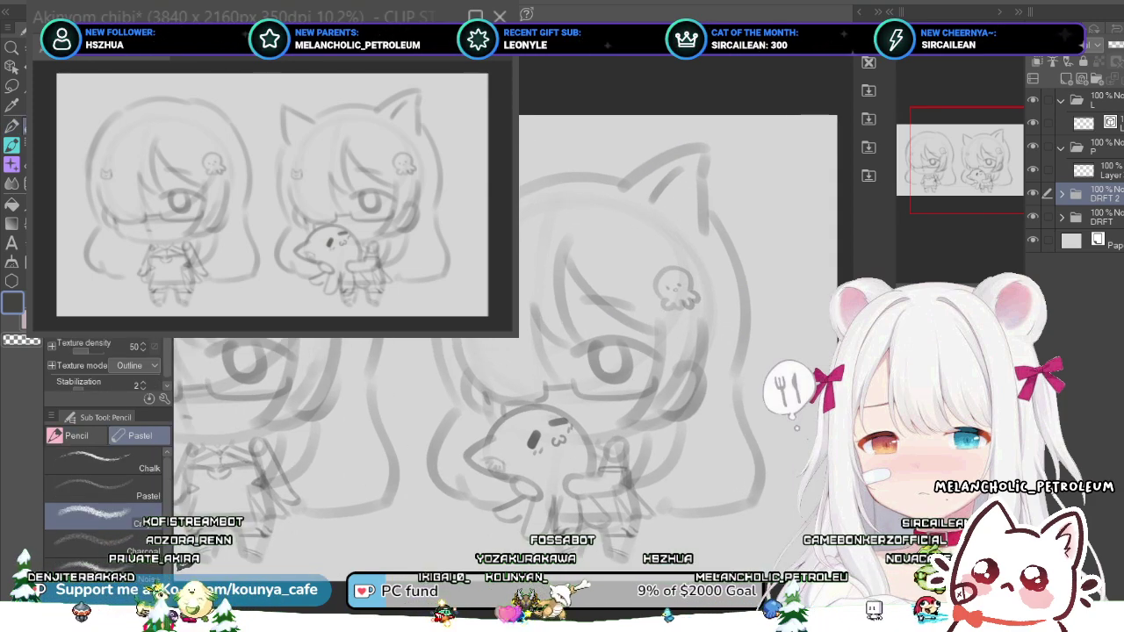
pyautogui.click(1102, 123)
pyautogui.scroll(1, 538, 175)
pyautogui.hotkey('ctrl', '+')
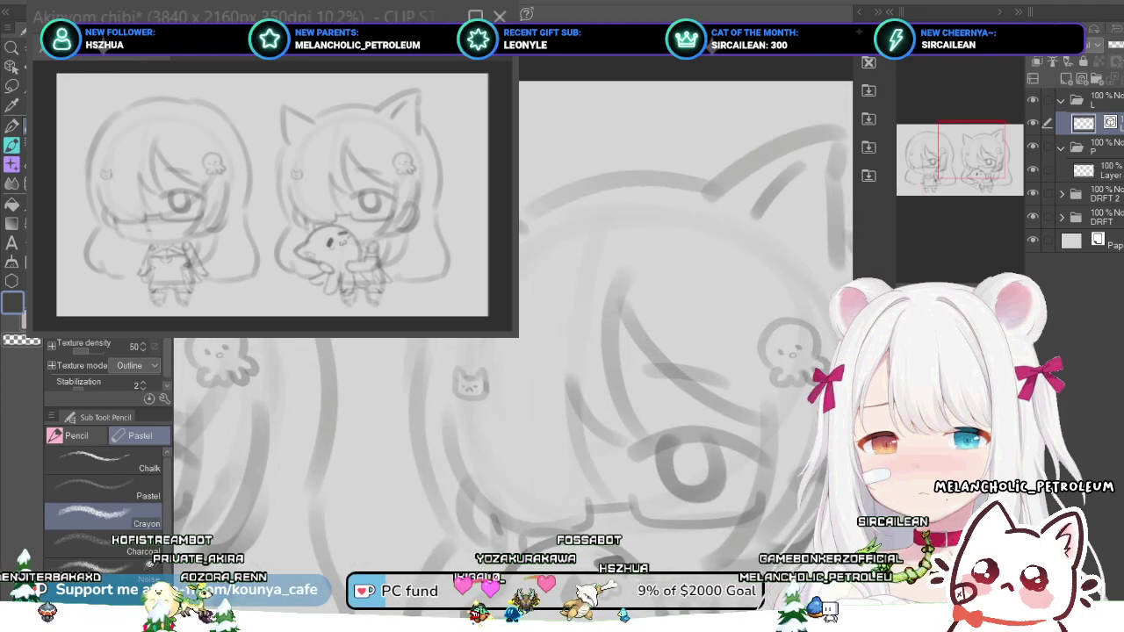
pyautogui.scroll(-2, 806, 438)
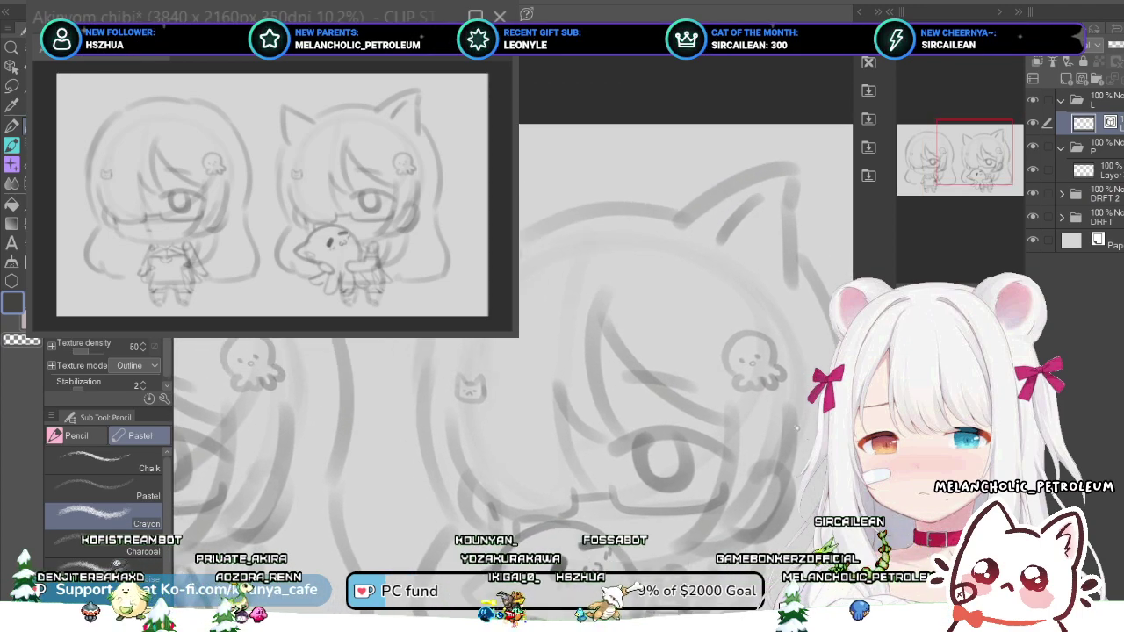
pyautogui.scroll(1, 796, 427)
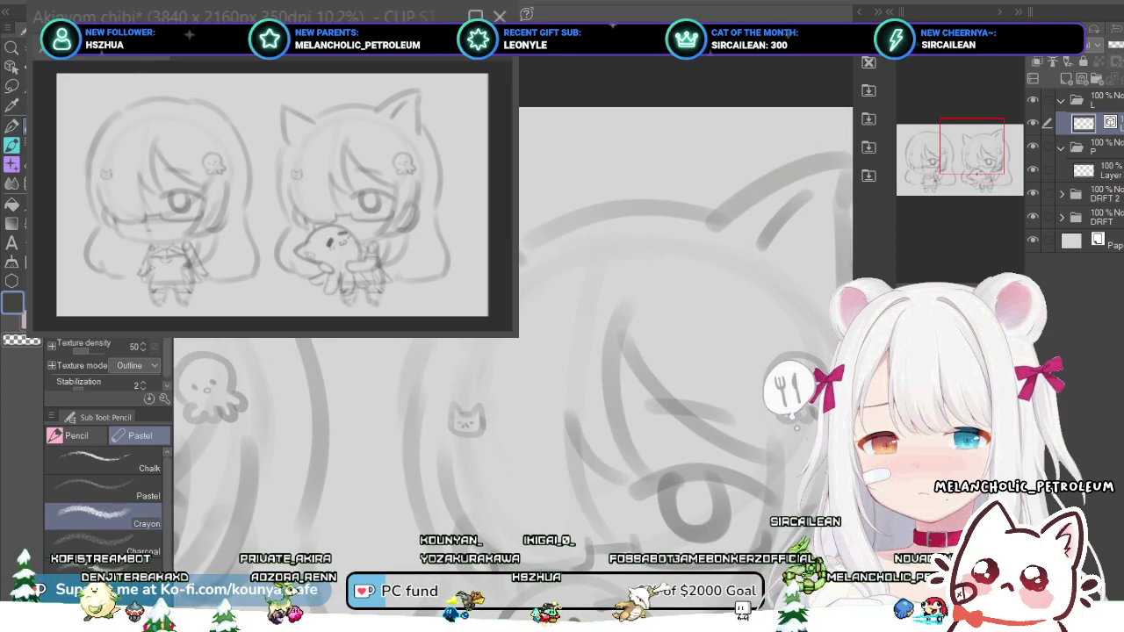
# - Try the Crayon with a stroke along the upper edge of the ear above the cat hair clip
pyautogui.moveTo(416, 211); pyautogui.dragTo(525, 255)
pyautogui.hotkey('ctrl', 'z')
pyautogui.moveTo(414, 208); pyautogui.dragTo(527, 256)
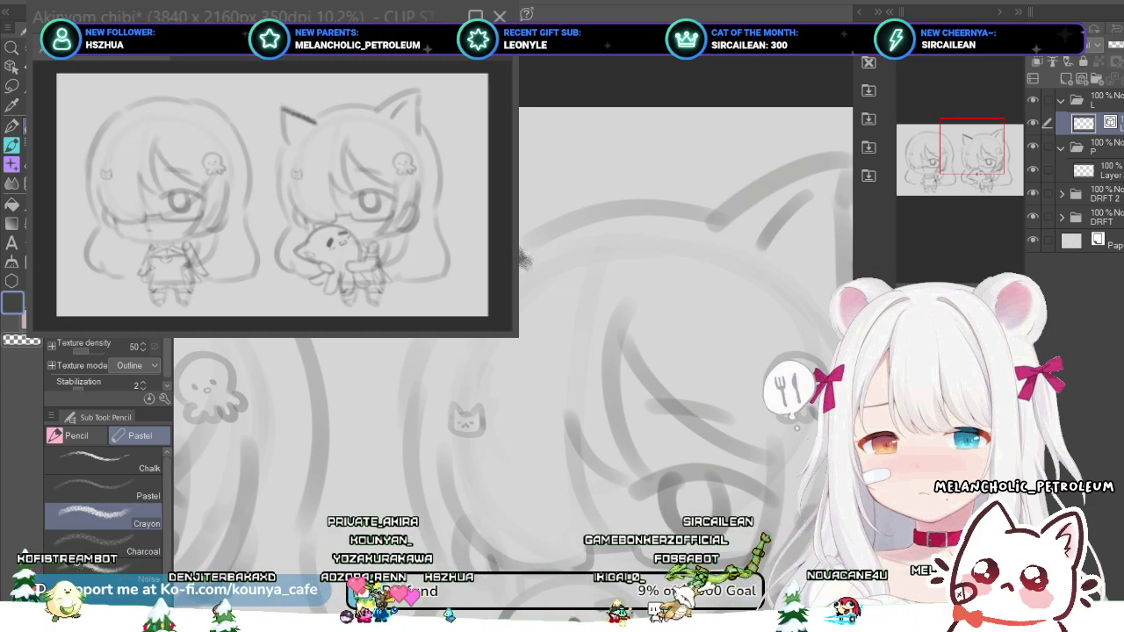
# - Choose the SU-Cream Pencil and draw a stroke along the upper edge of the ear above the cat hair clip
pyautogui.click(103, 487)
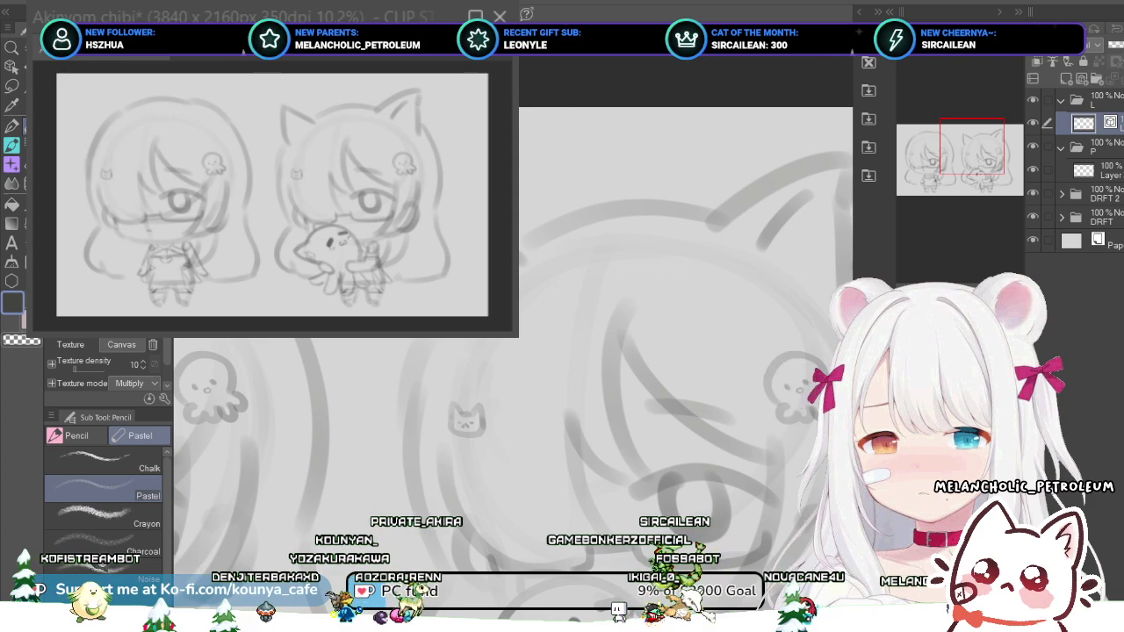
pyautogui.click(102, 461)
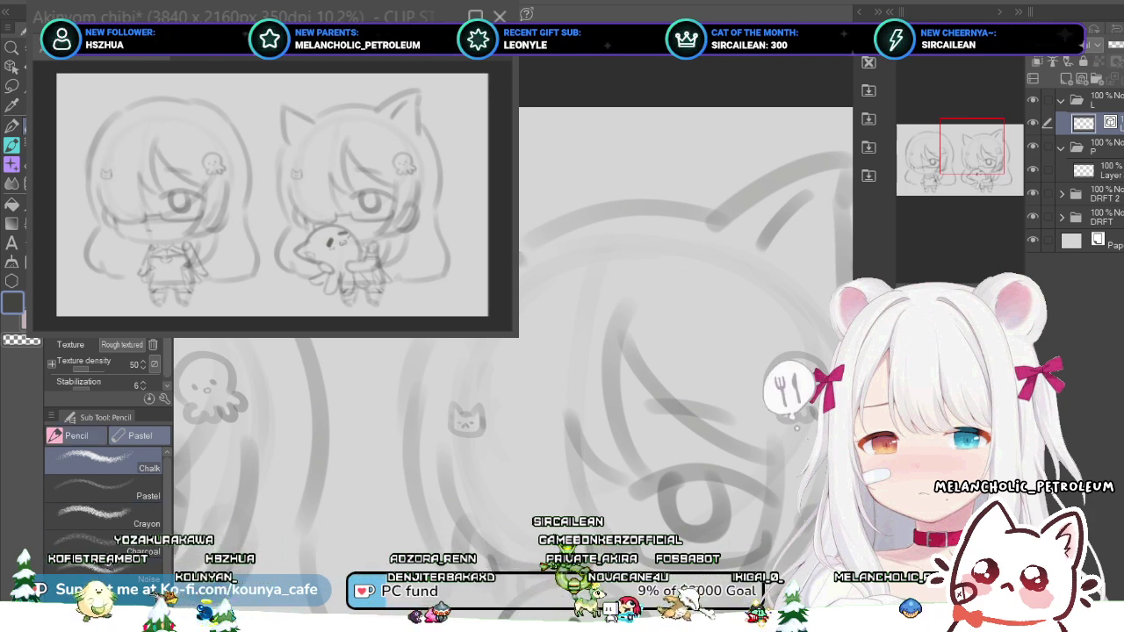
pyautogui.click(76, 436)
pyautogui.click(106, 458)
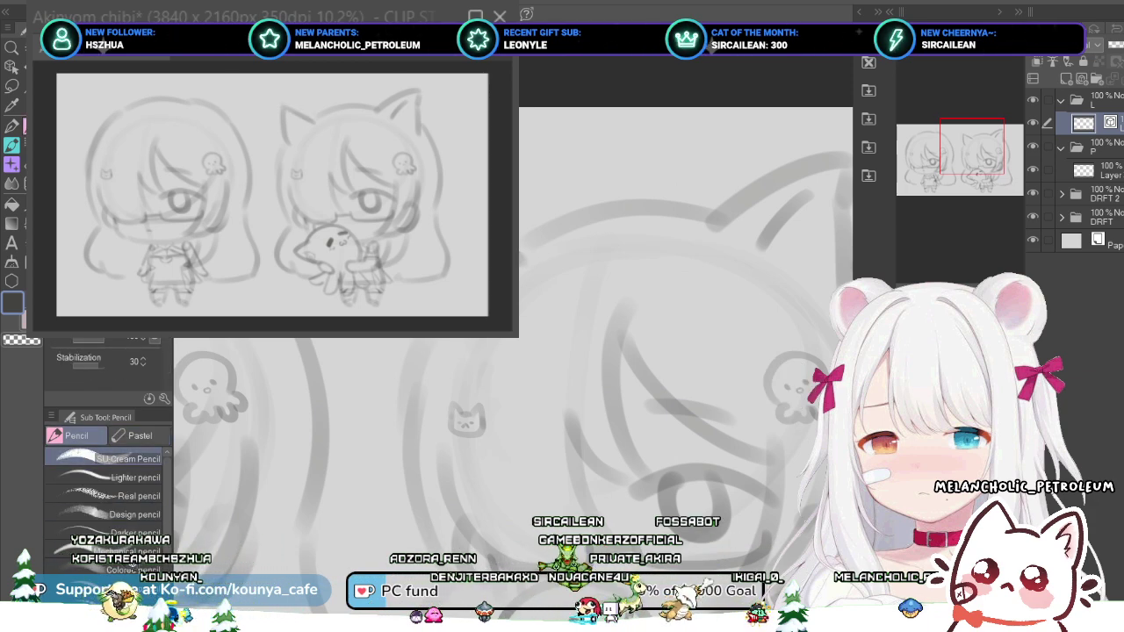
pyautogui.moveTo(426, 214); pyautogui.dragTo(510, 254)
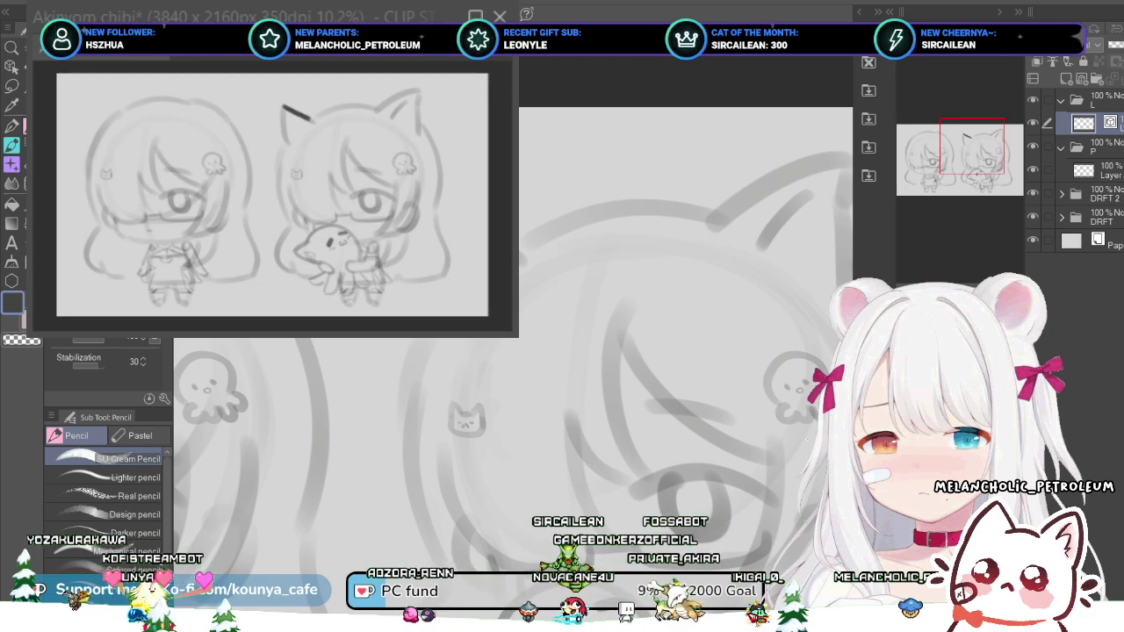
# - Reinforce the ear's upper edge with the SU-Cream Pencil and draw its outer edge down toward the hair
pyautogui.scroll(3, 509, 235)
pyautogui.moveTo(352, 183); pyautogui.dragTo(402, 207)
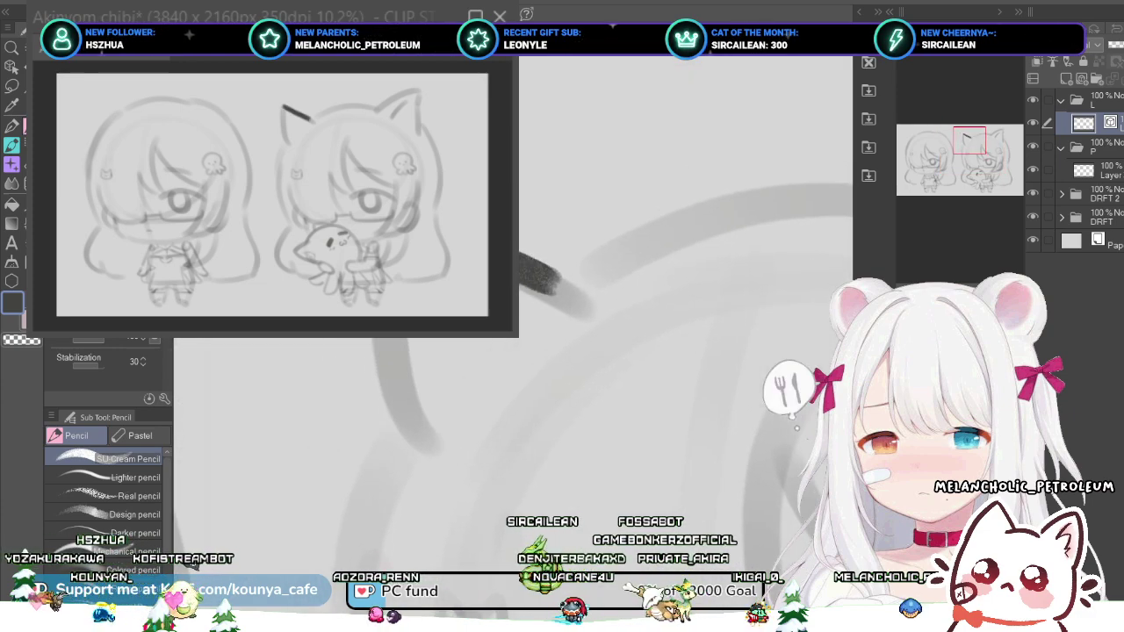
pyautogui.scroll(1, 401, 206)
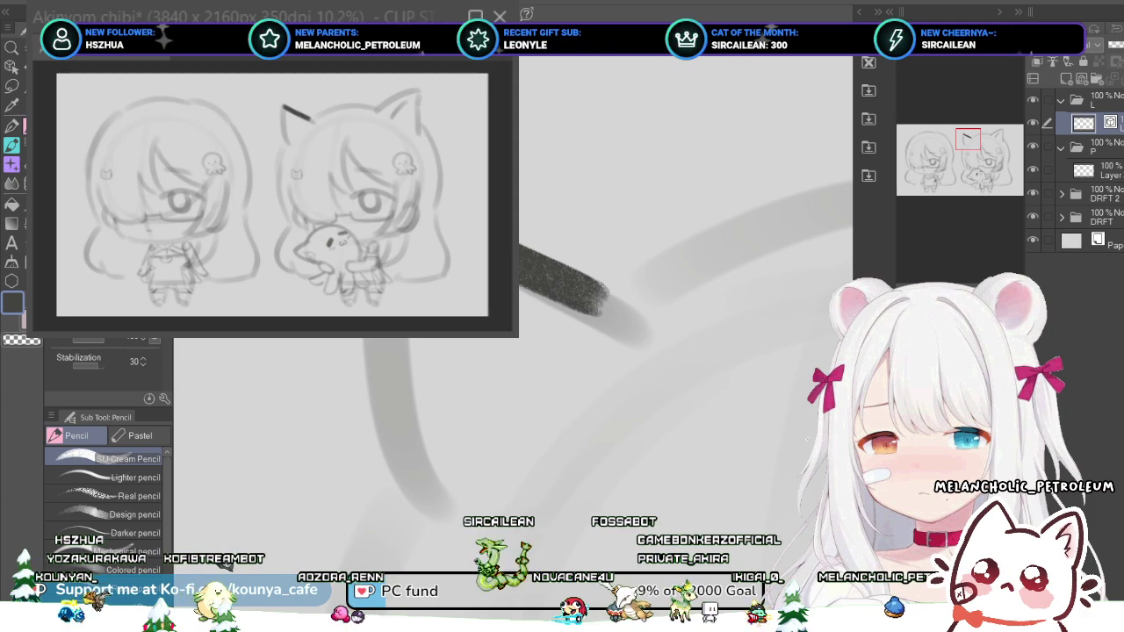
pyautogui.moveTo(368, 158); pyautogui.dragTo(379, 478)
pyautogui.hotkey('ctrl', '-')
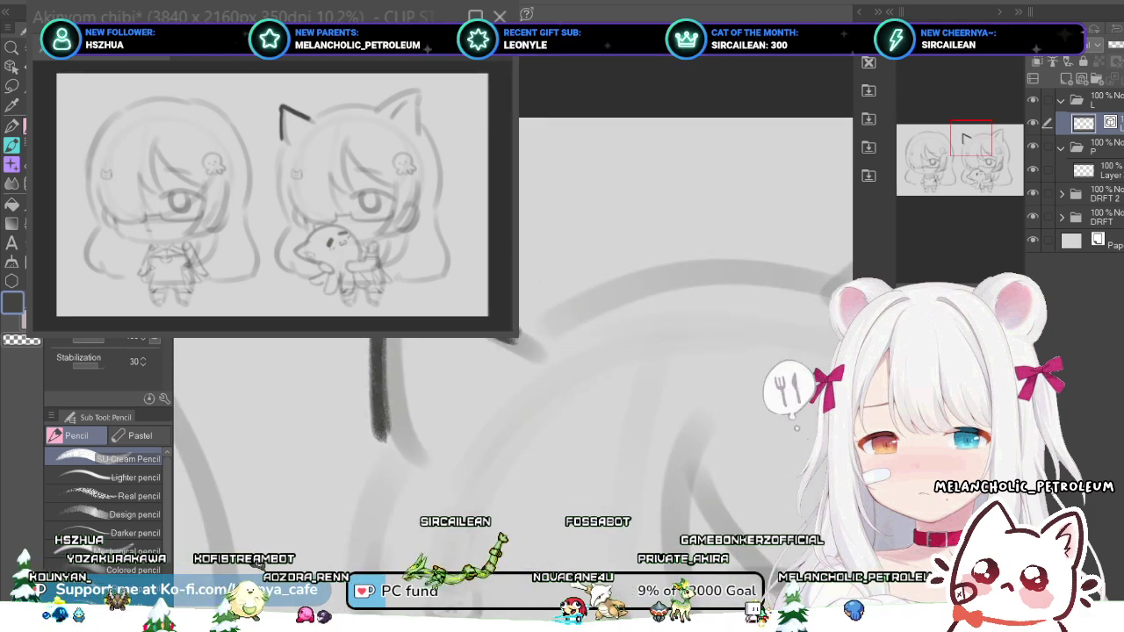
# - Try the Mechanical pencil with a short stroke above the upper edge of the inked ear, and undo it
pyautogui.hotkey('ctrl', '+')
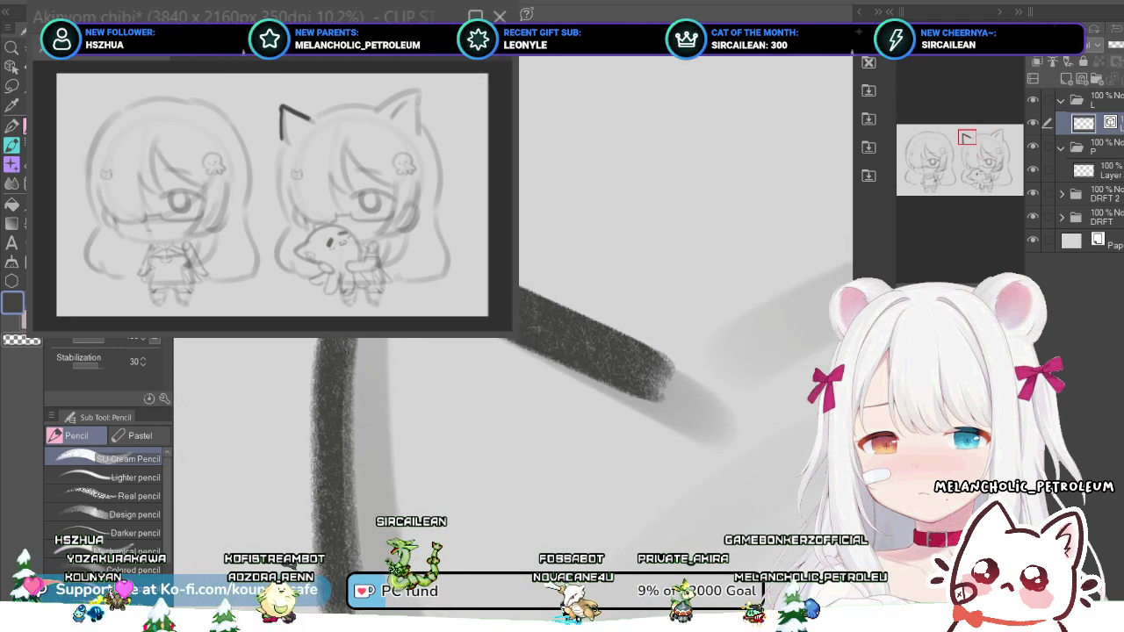
pyautogui.hotkey('ctrl', '-')
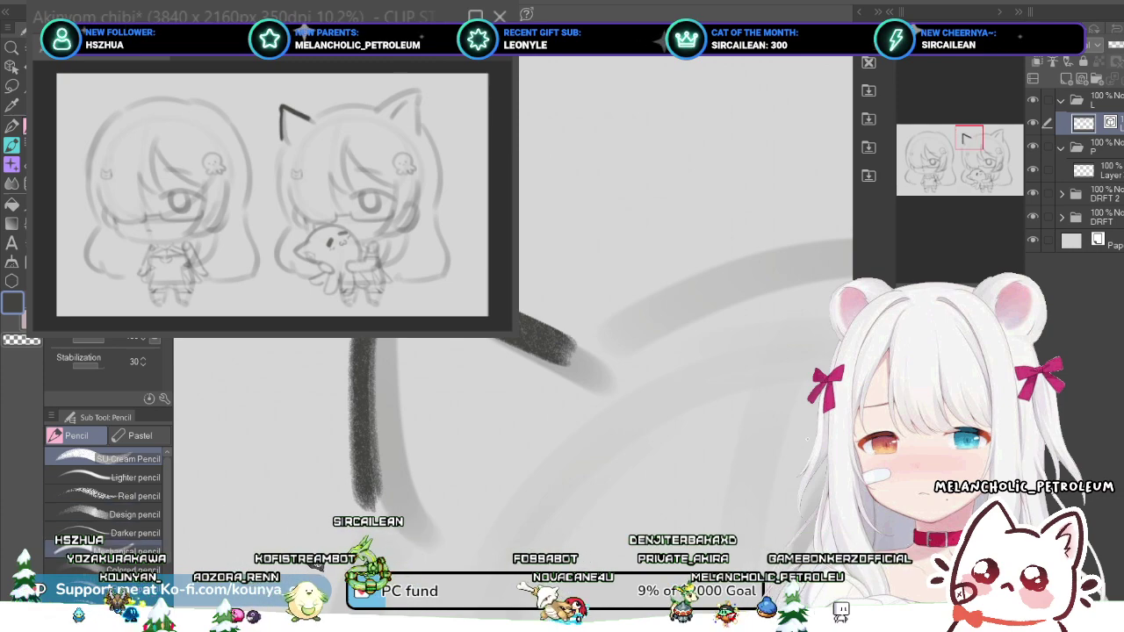
pyautogui.click(127, 551)
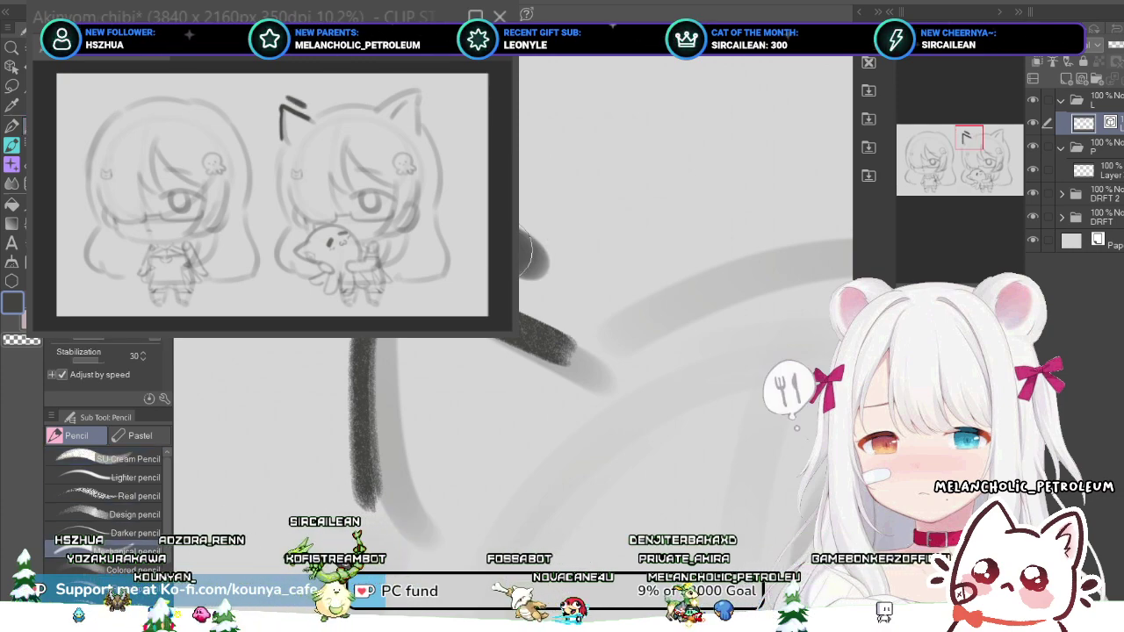
pyautogui.moveTo(521, 262); pyautogui.dragTo(546, 291)
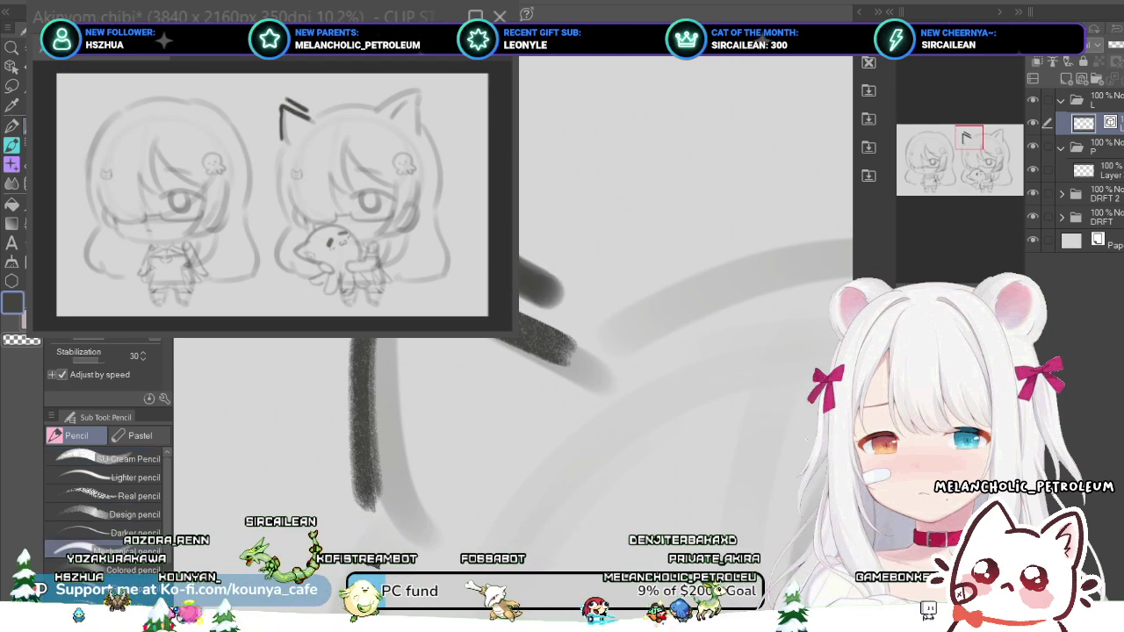
pyautogui.hotkey('ctrl', 'z')
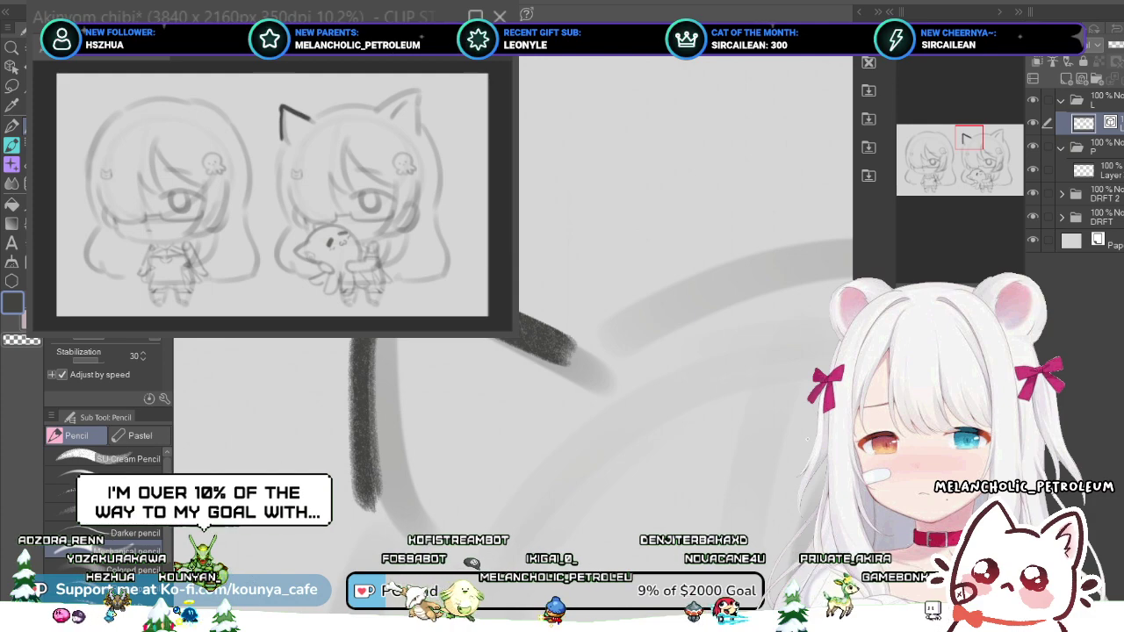
# - Try the Mechanical pencil again with a short, thick mark at the lower end of the ear's outer edge, and undo it
pyautogui.scroll(-3, 509, 352)
pyautogui.scroll(-2, 457, 367)
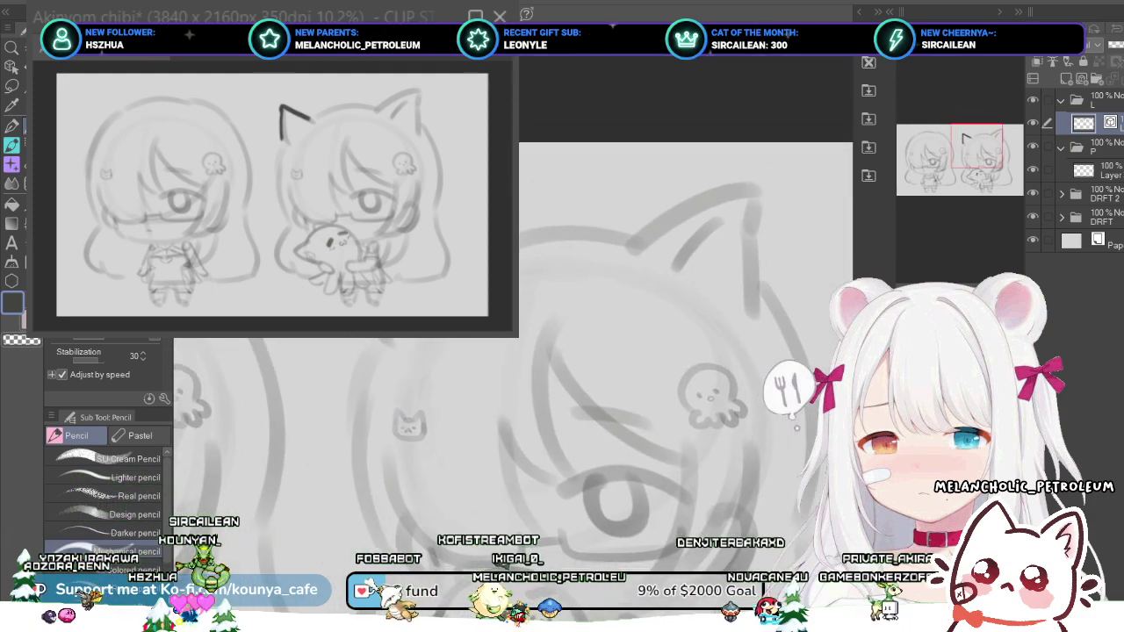
pyautogui.scroll(-2, 685, 334)
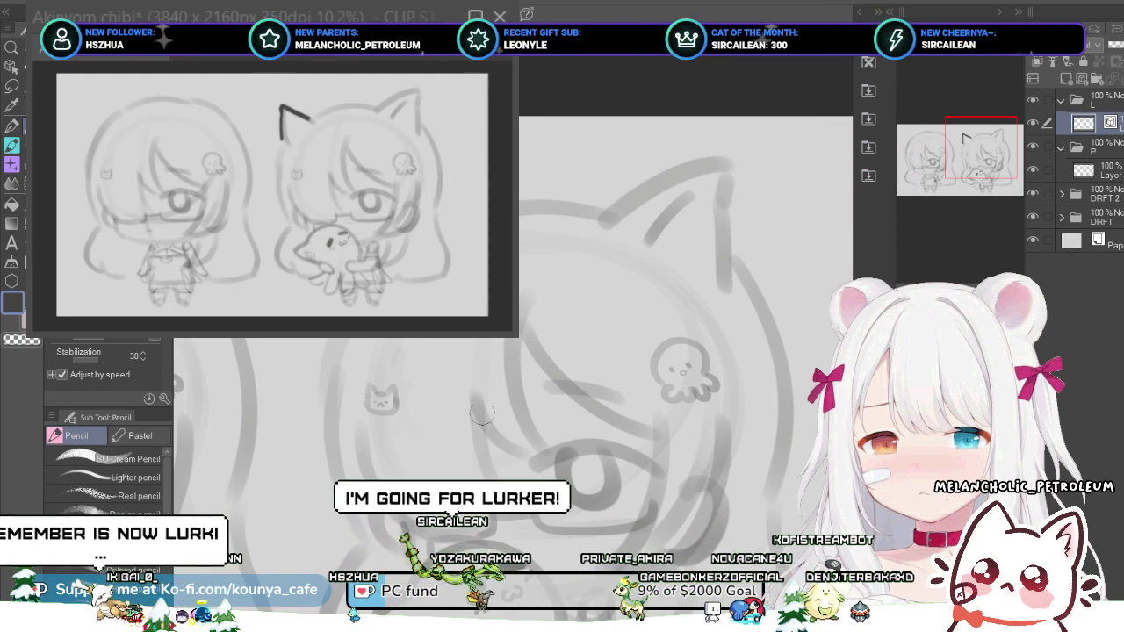
pyautogui.scroll(1, 562, 351)
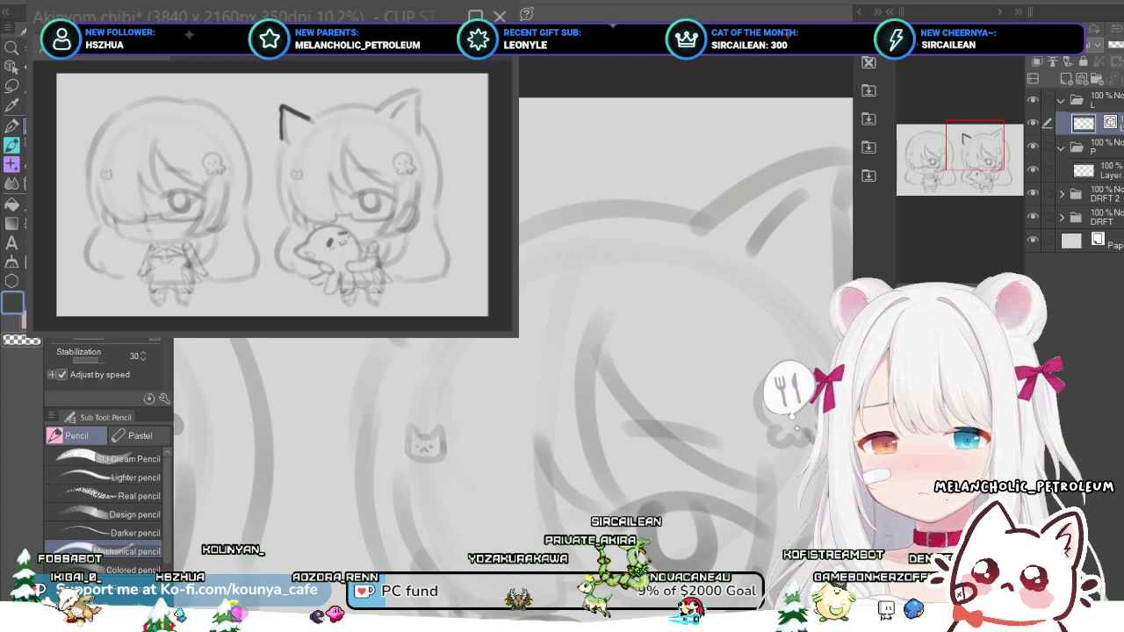
pyautogui.scroll(-3, 684, 351)
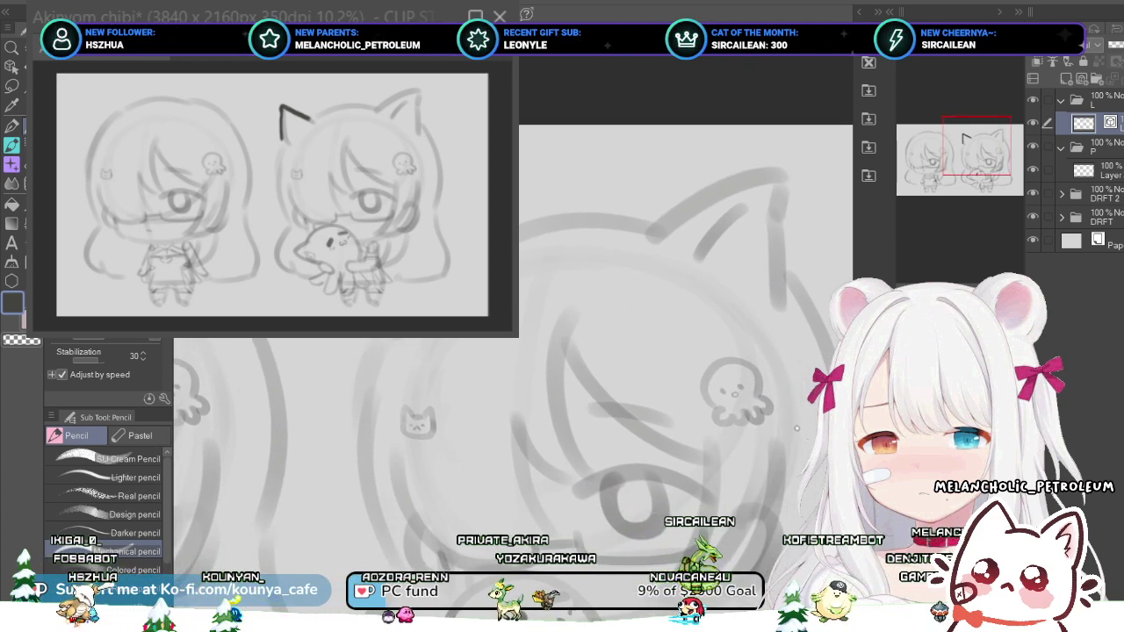
pyautogui.scroll(3, 614, 307)
pyautogui.moveTo(527, 334); pyautogui.dragTo(702, 421)
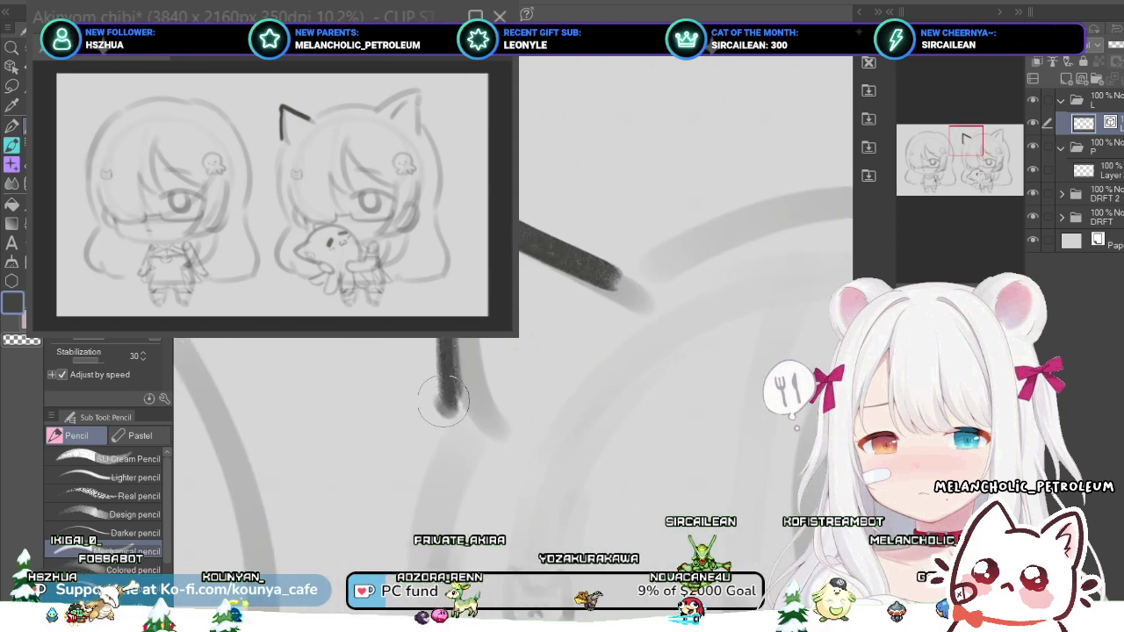
pyautogui.moveTo(444, 399); pyautogui.dragTo(428, 424)
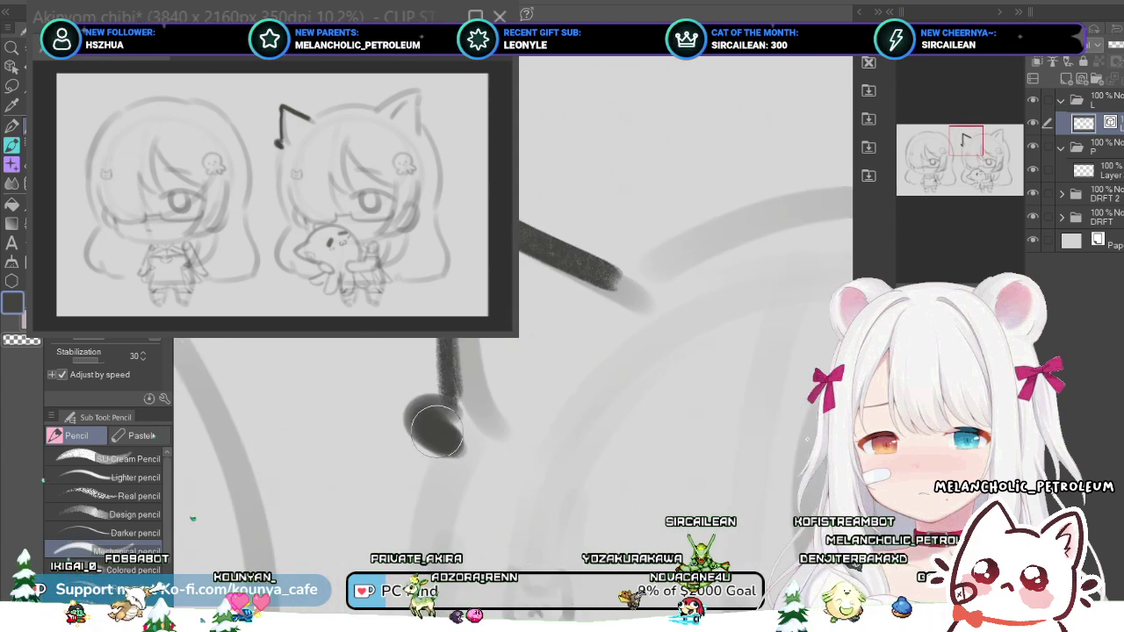
pyautogui.hotkey('ctrl', 'z')
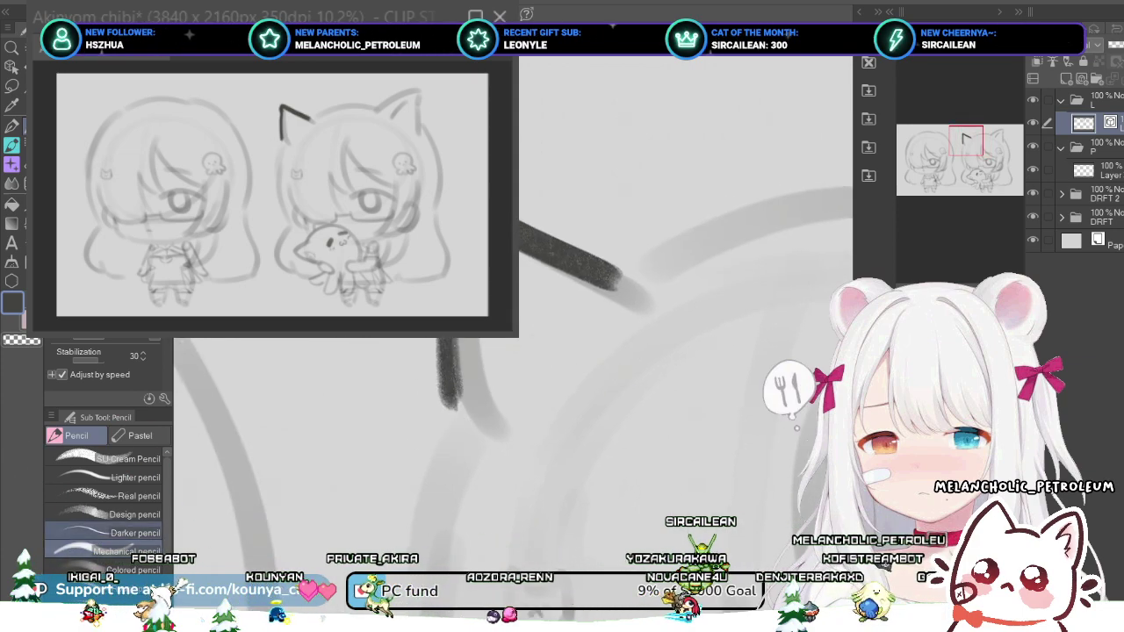
# - Try the Design pencil with a stroke beside the lower end of the ear's outer edge, and undo it
pyautogui.click(131, 515)
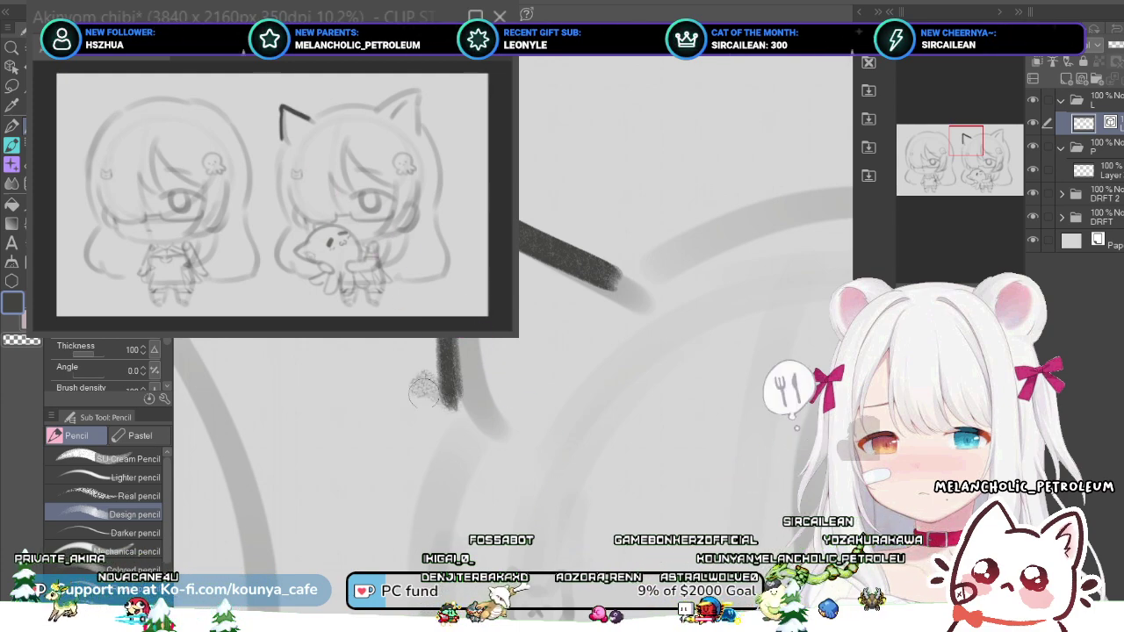
pyautogui.moveTo(399, 387); pyautogui.dragTo(429, 474)
pyautogui.hotkey('ctrl', 'z')
pyautogui.hotkey('ctrl', 'z')
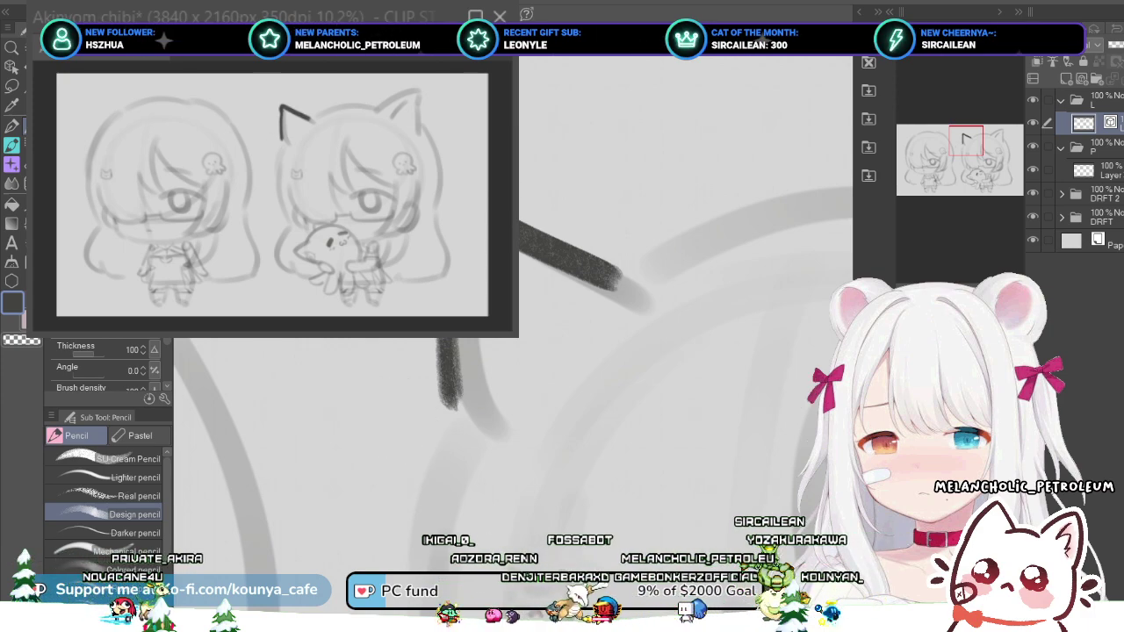
pyautogui.moveTo(496, 449); pyautogui.dragTo(462, 446)
pyautogui.scroll(2, 446, 408)
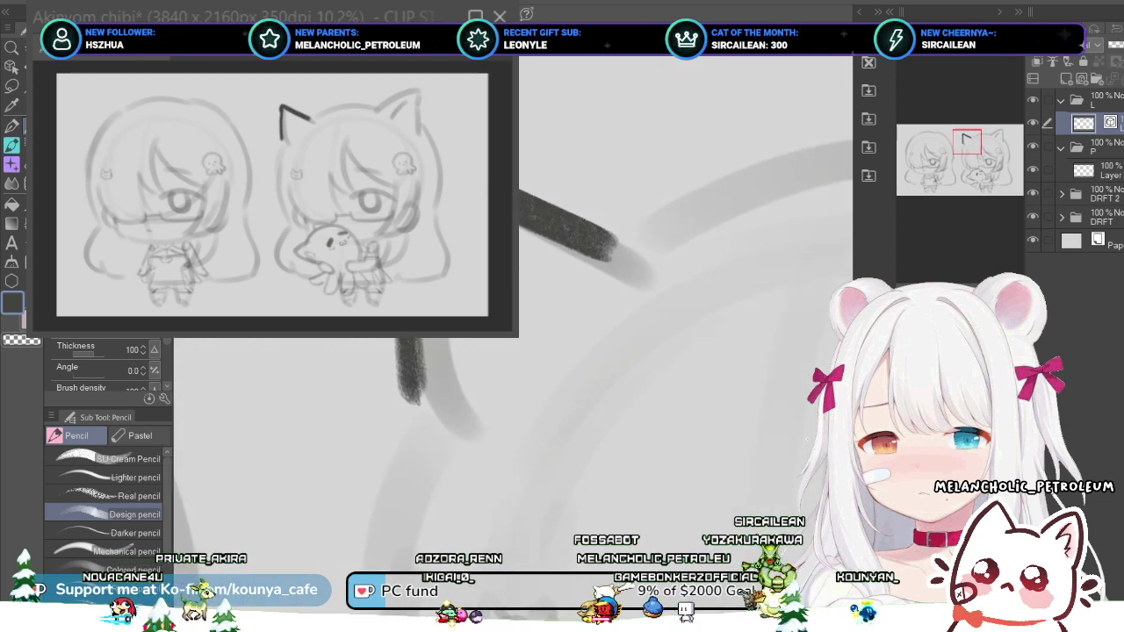
pyautogui.keyDown('ctrl'); pyautogui.click(412, 386); pyautogui.keyUp('ctrl')
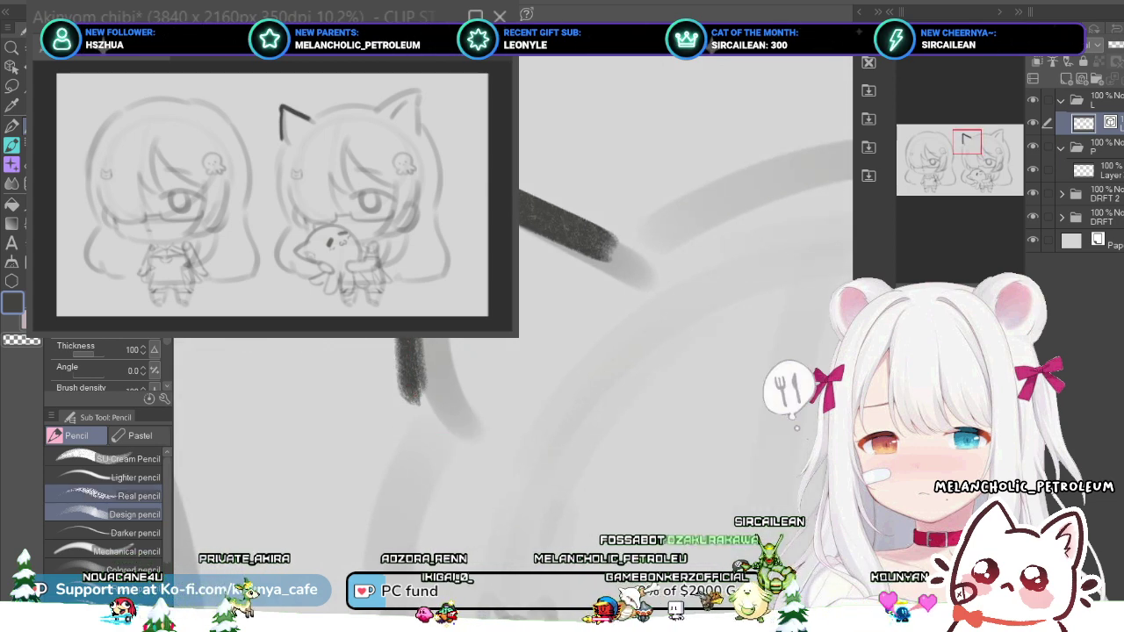
# - Try the Real pencil with short diagonal strokes in the empty area outside the ear, and undo them
pyautogui.click(132, 496)
pyautogui.moveTo(293, 385); pyautogui.dragTo(367, 428)
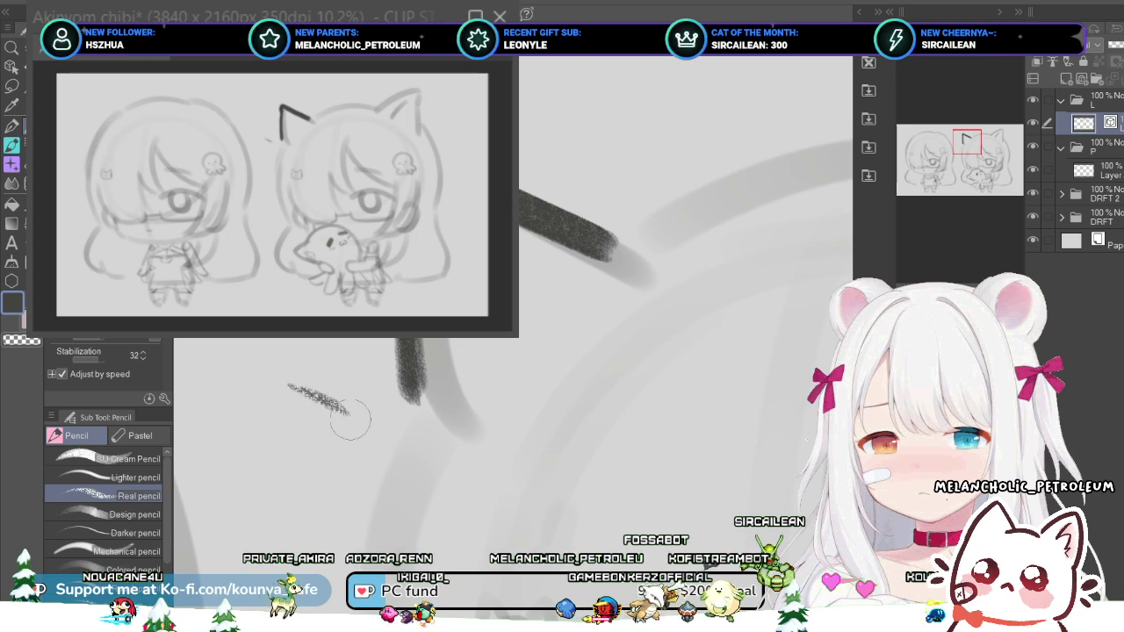
pyautogui.hotkey('ctrl', 'z')
pyautogui.moveTo(323, 386)
pyautogui.mouseDown()
pyautogui.moveTo(362, 403)
pyautogui.moveTo(326, 412)
pyautogui.moveTo(358, 417)
pyautogui.moveTo(349, 408)
pyautogui.moveTo(360, 433)
pyautogui.mouseUp()
pyautogui.hotkey('ctrl', 'z')
pyautogui.hotkey('ctrl', 'z')
pyautogui.hotkey('ctrl', 'z')
pyautogui.hotkey('ctrl', 'z')
pyautogui.hotkey('ctrl', 'z')
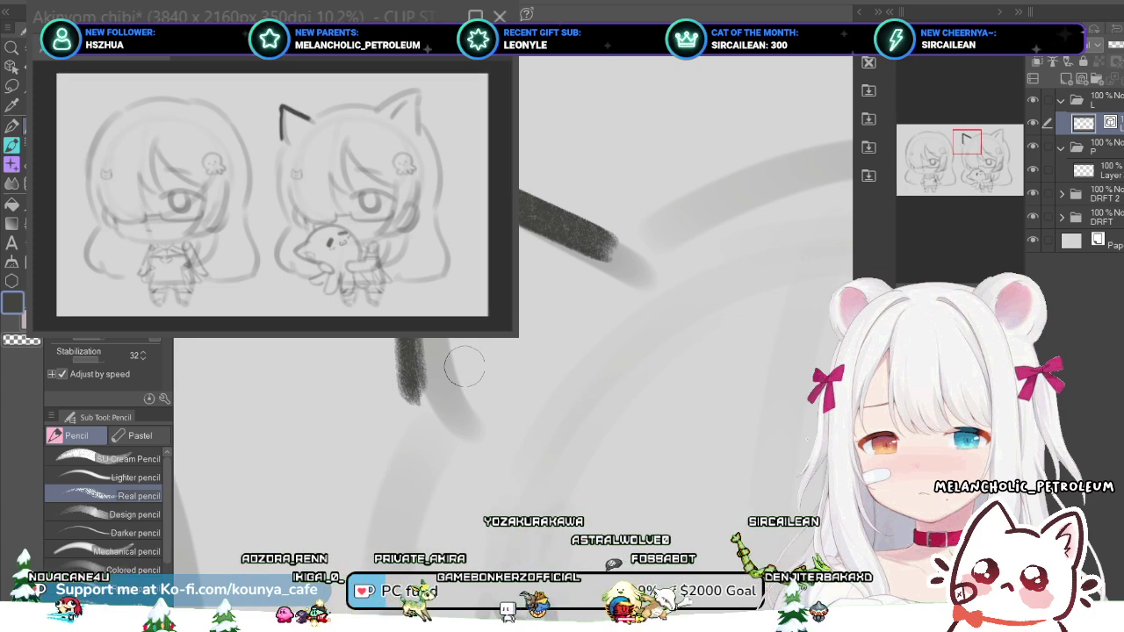
# - Scribble small test loops with the Real pencil right beside the ear's outer edge
pyautogui.moveTo(391, 373)
pyautogui.mouseDown()
pyautogui.moveTo(370, 356)
pyautogui.moveTo(392, 390)
pyautogui.moveTo(359, 393)
pyautogui.moveTo(402, 414)
pyautogui.mouseUp()
pyautogui.scroll(-4, 399, 406)
pyautogui.scroll(3, 392, 400)
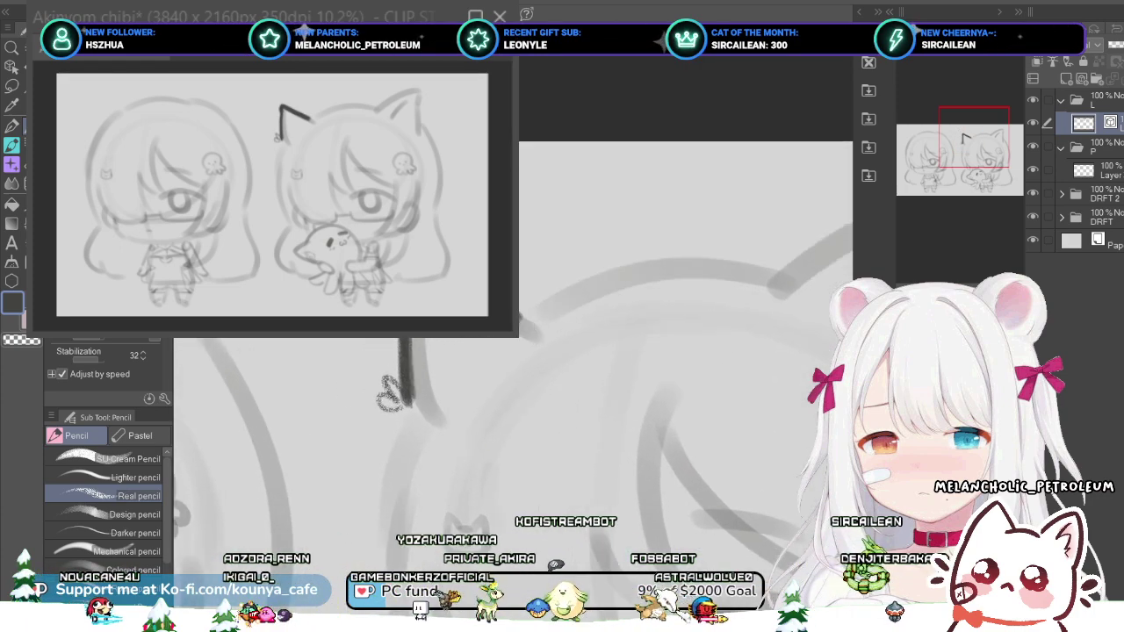
# - Try the Lighter pencil with several short diagonal strokes in the empty area outside the ear, and undo them
pyautogui.click(103, 478)
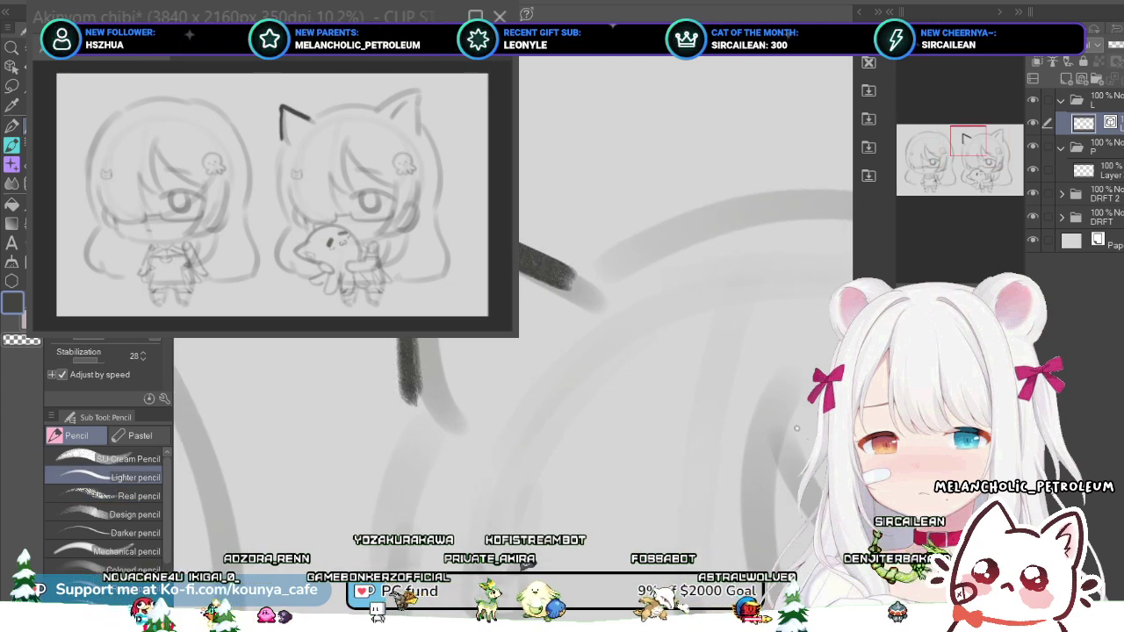
pyautogui.moveTo(288, 318); pyautogui.dragTo(354, 367)
pyautogui.hotkey('ctrl', 'z')
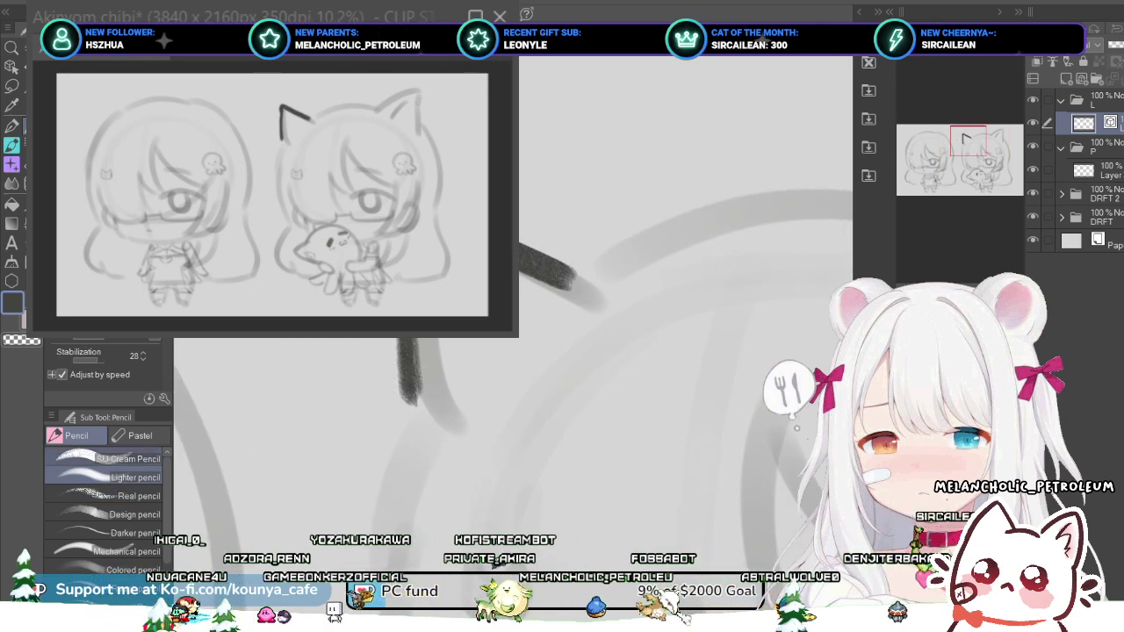
pyautogui.click(103, 458)
pyautogui.click(132, 477)
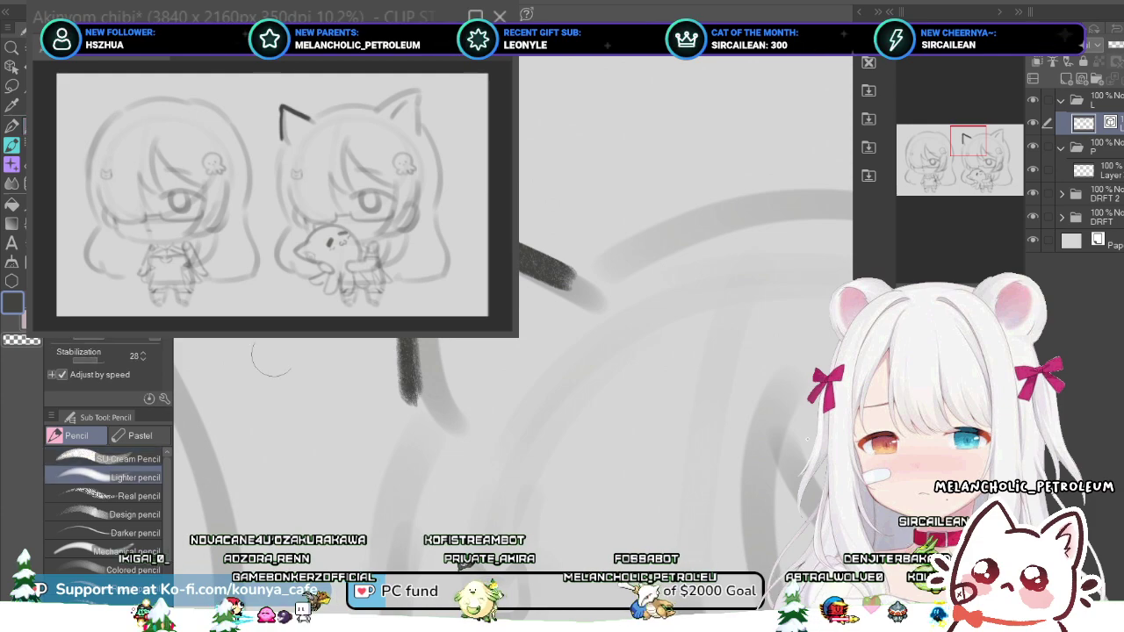
pyautogui.moveTo(264, 318)
pyautogui.mouseDown()
pyautogui.moveTo(295, 347)
pyautogui.moveTo(301, 327)
pyautogui.moveTo(321, 361)
pyautogui.mouseUp()
pyautogui.hotkey('ctrl', 'z')
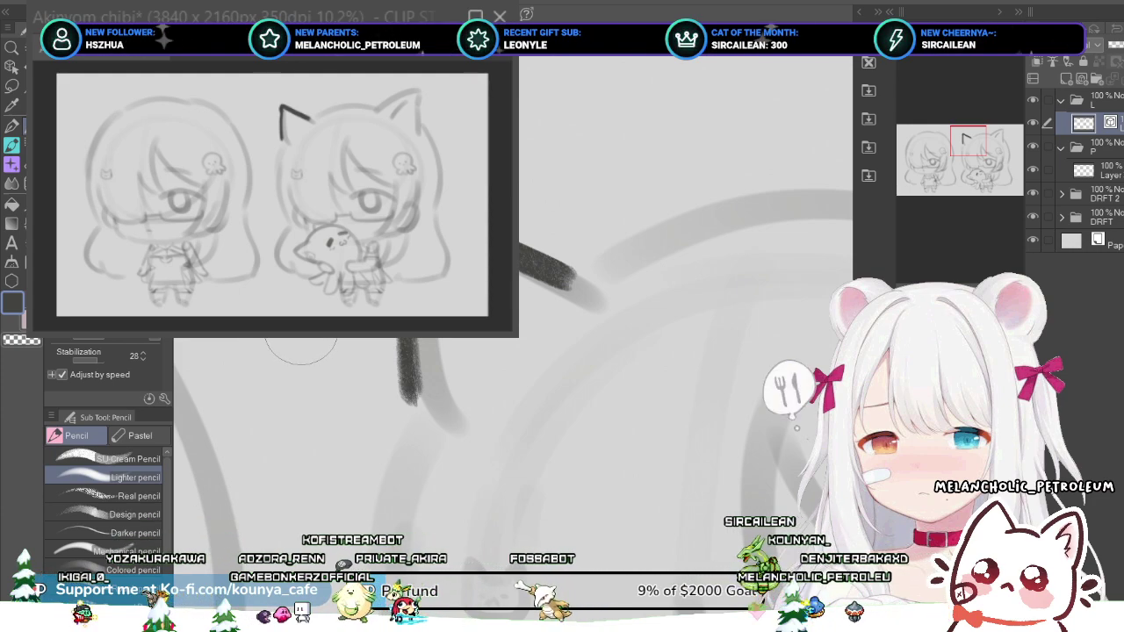
pyautogui.moveTo(301, 327)
pyautogui.mouseDown()
pyautogui.moveTo(325, 357)
pyautogui.moveTo(368, 371)
pyautogui.moveTo(351, 373)
pyautogui.mouseUp()
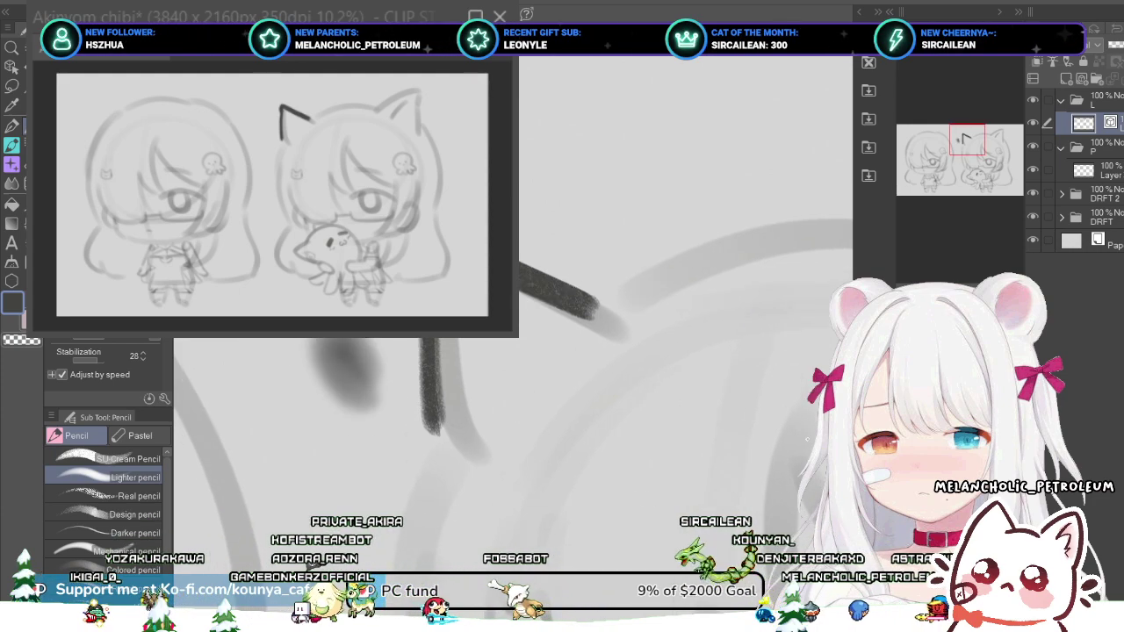
pyautogui.hotkey('ctrl', 'z')
# - Try the Lighter pencil with a small curled shape outside the ear, and undo it
pyautogui.scroll(2, 356, 375)
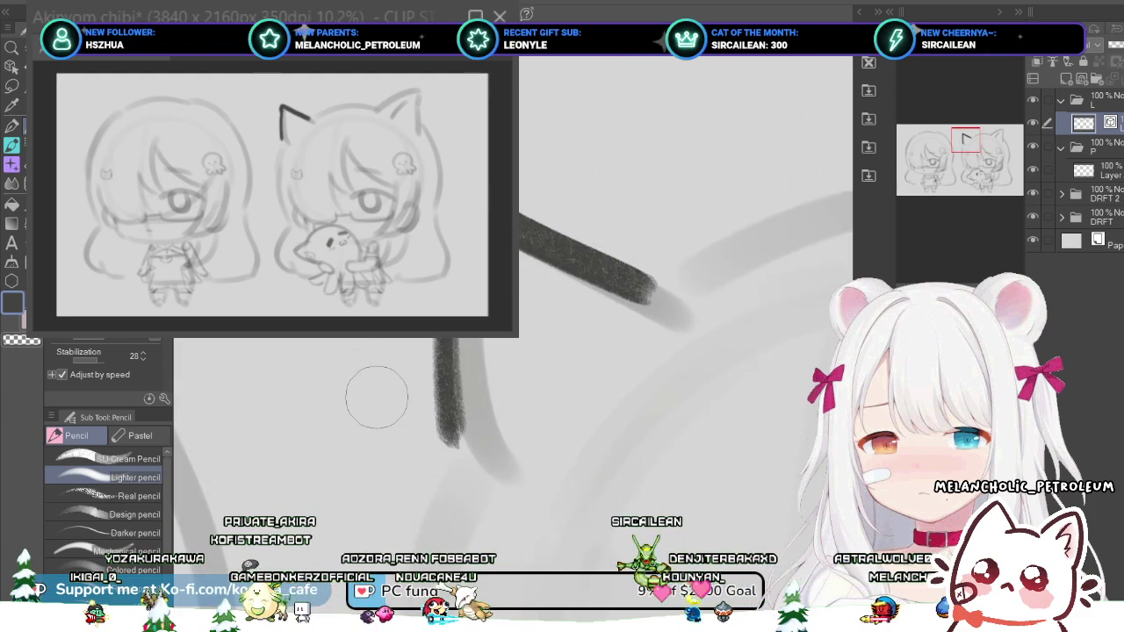
pyautogui.moveTo(358, 383); pyautogui.dragTo(322, 395)
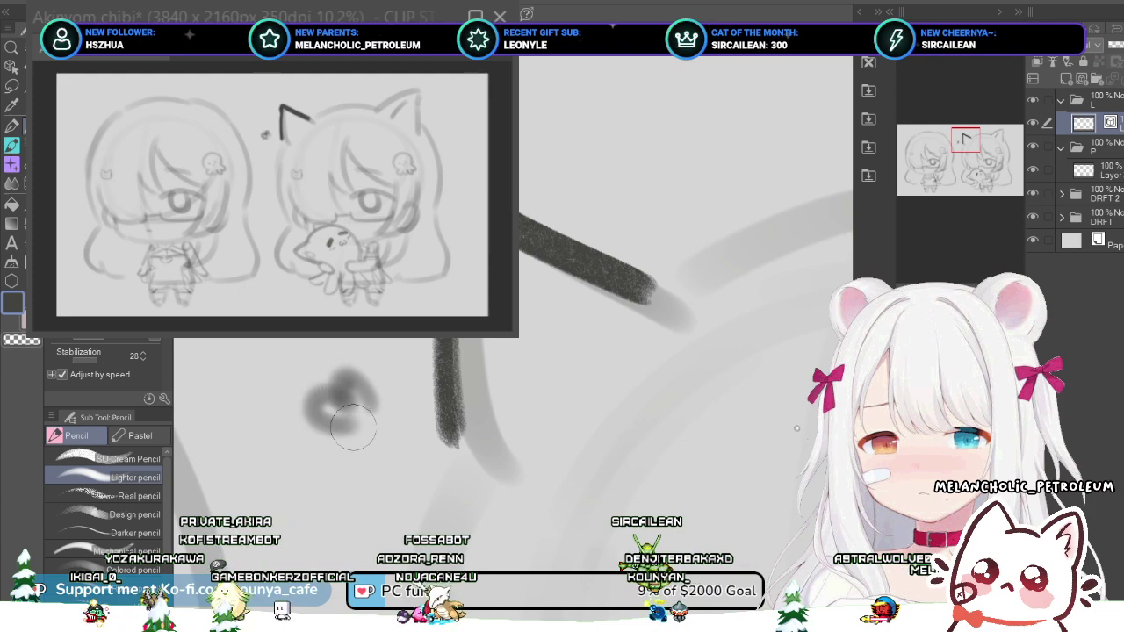
pyautogui.scroll(-3, 353, 428)
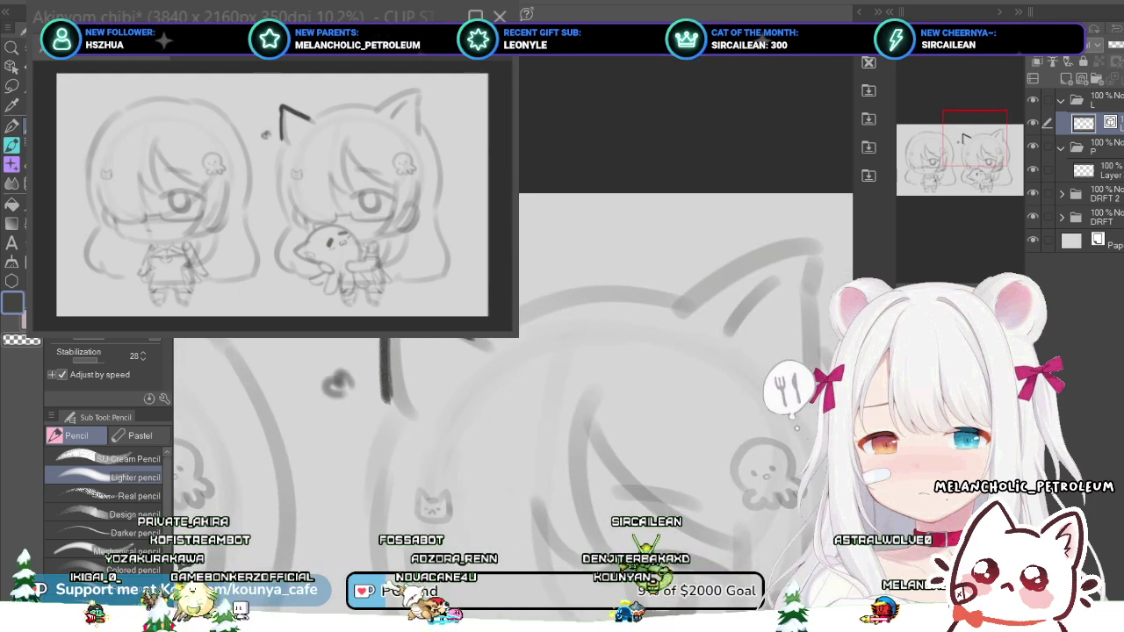
pyautogui.scroll(4, 357, 409)
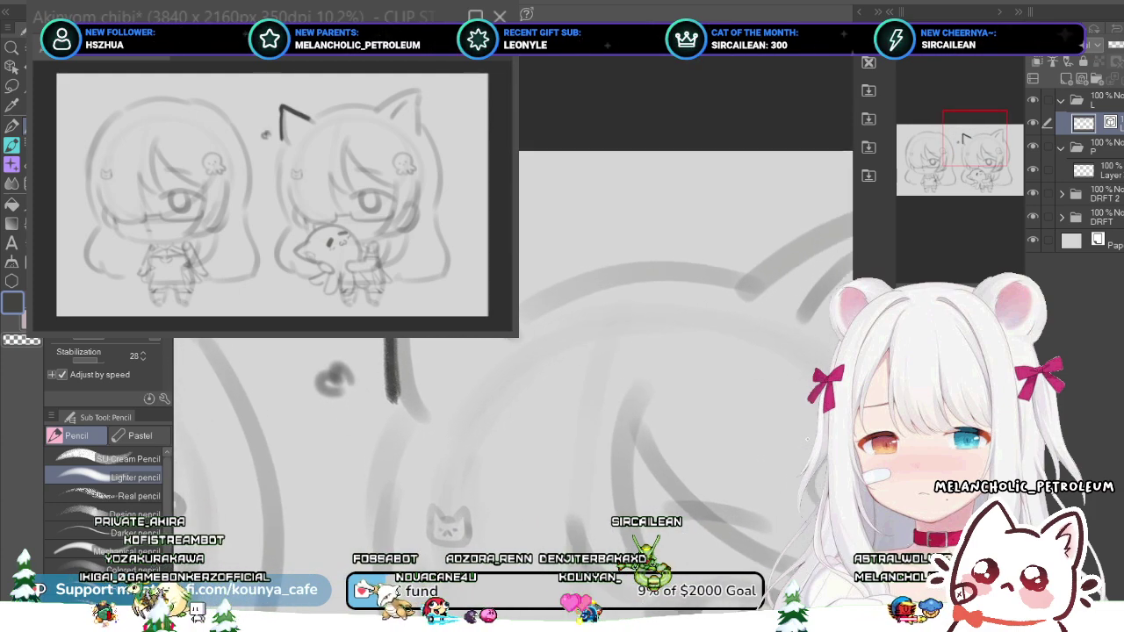
pyautogui.moveTo(331, 373); pyautogui.dragTo(361, 408)
pyautogui.hotkey('ctrl', 'z')
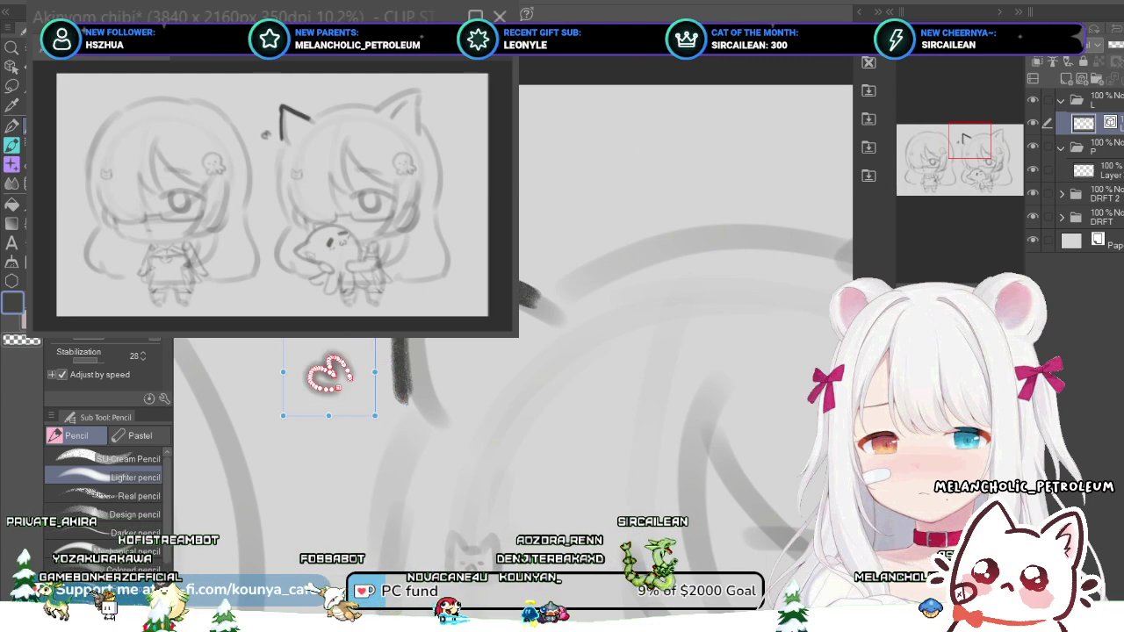
pyautogui.hotkey('ctrl', 'z')
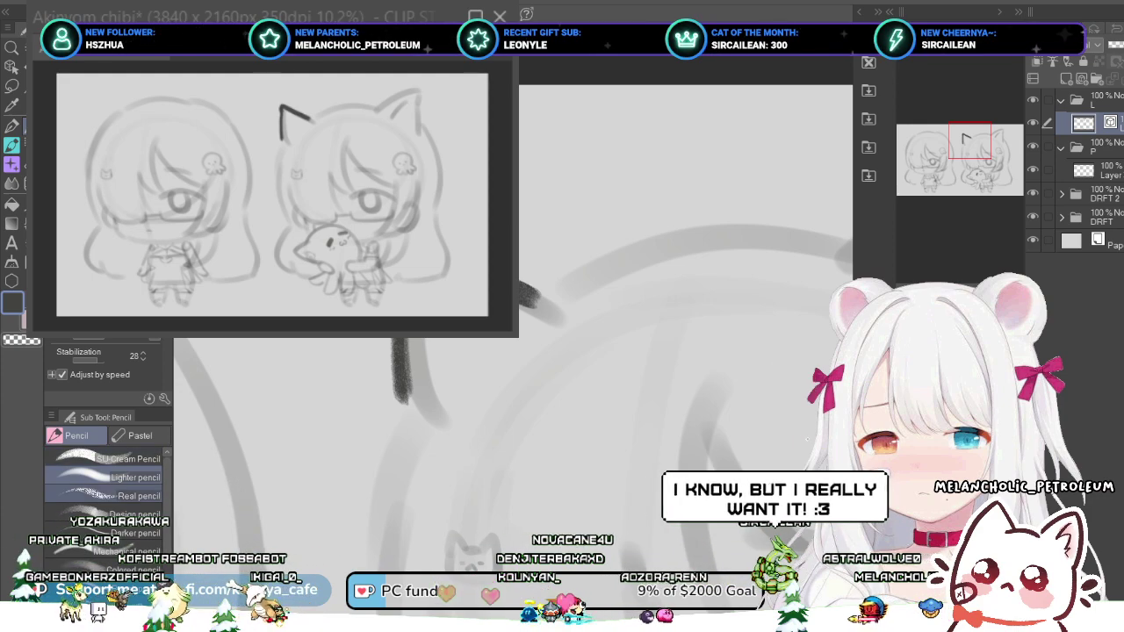
# - Go back to the SU-Cream Pencil sub tool for the ear's line art
pyautogui.click(114, 515)
pyautogui.click(114, 533)
pyautogui.click(114, 459)
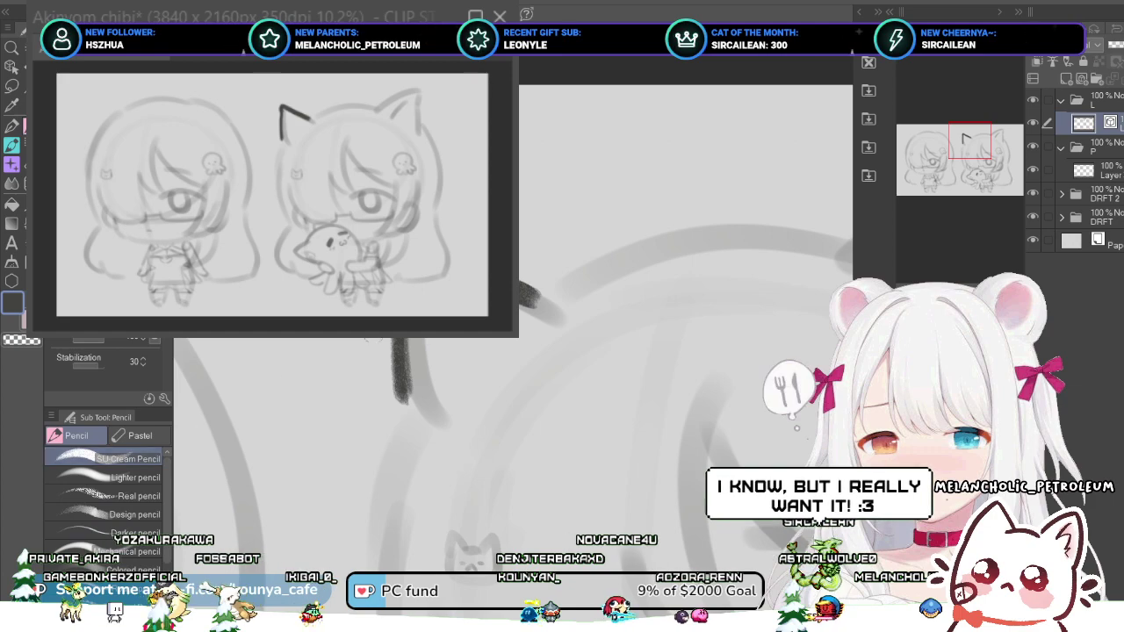
pyautogui.scroll(2, 318, 314)
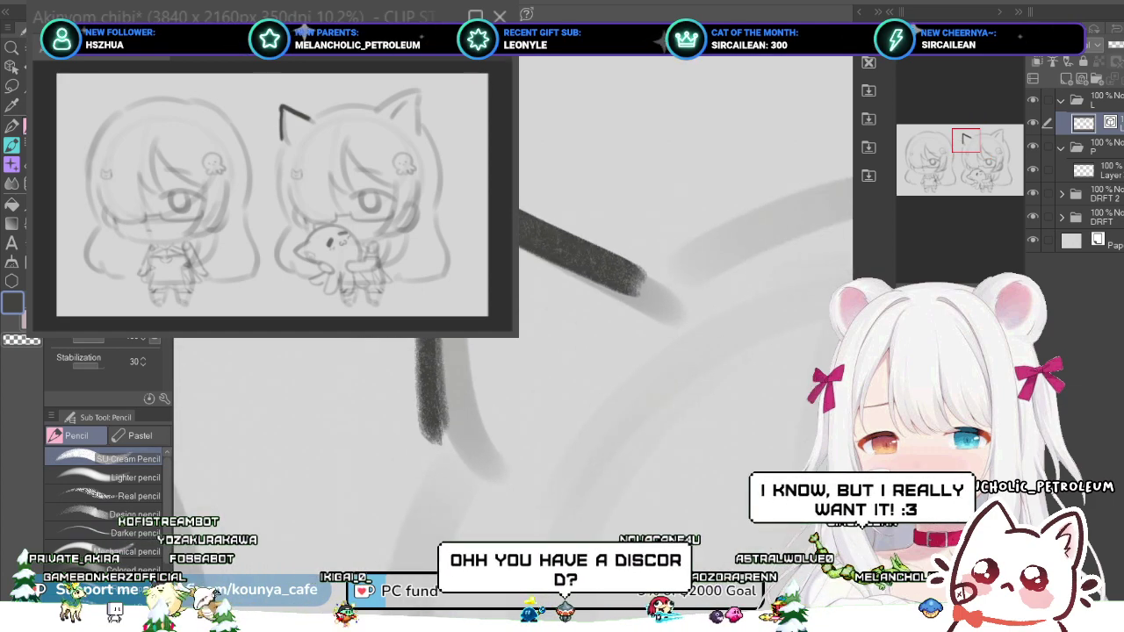
pyautogui.scroll(-2, 340, 277)
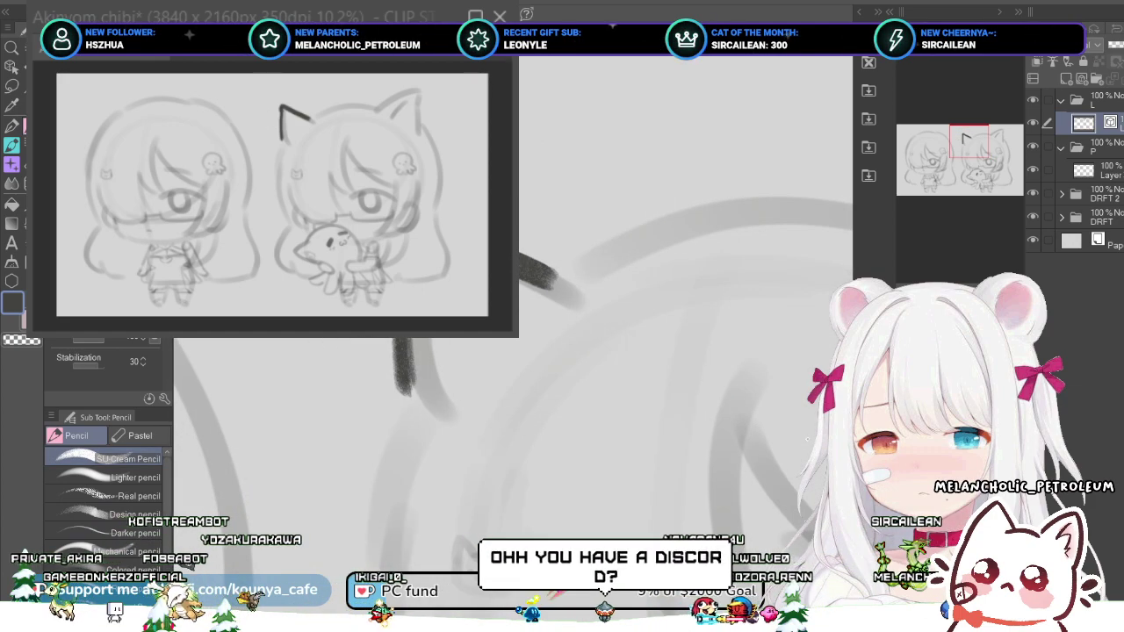
pyautogui.hotkey('ctrl', 'z')
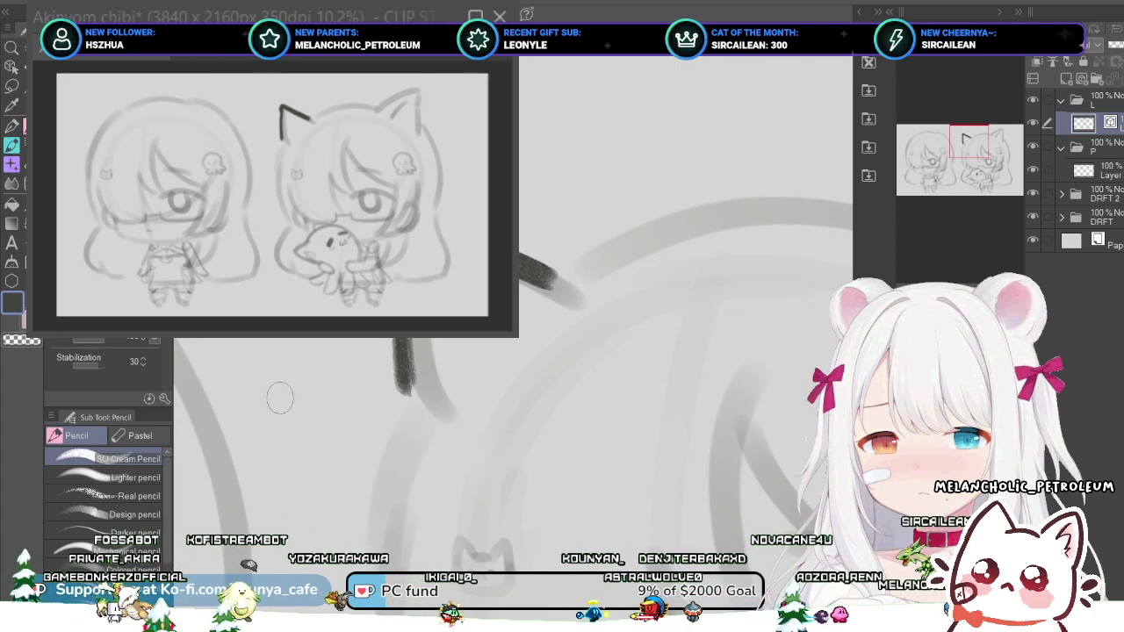
pyautogui.scroll(-2, 796, 428)
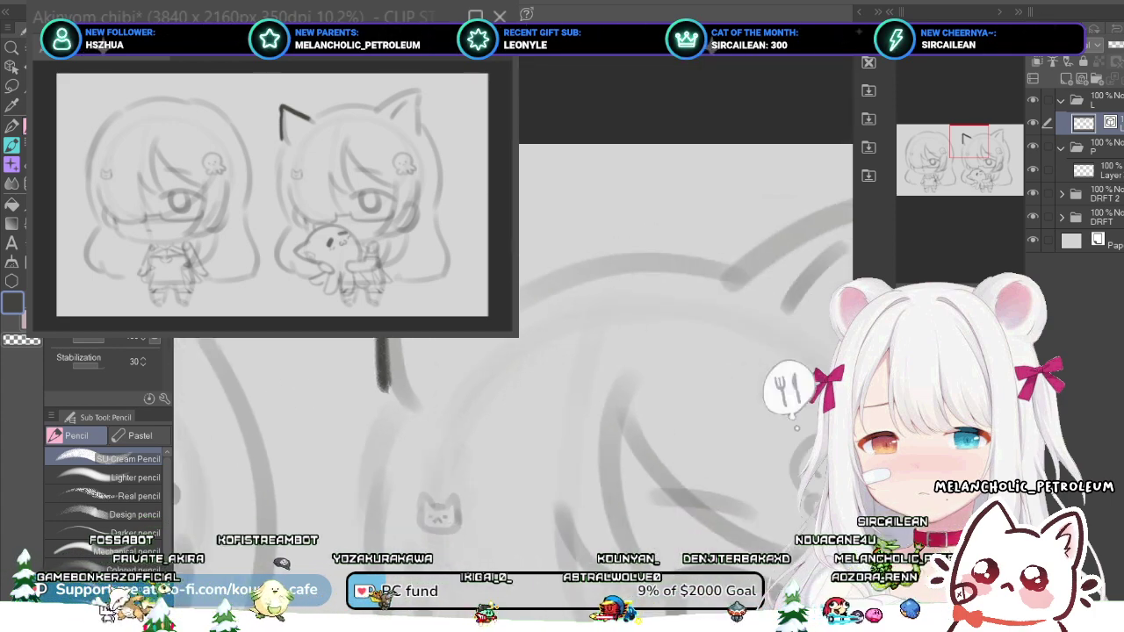
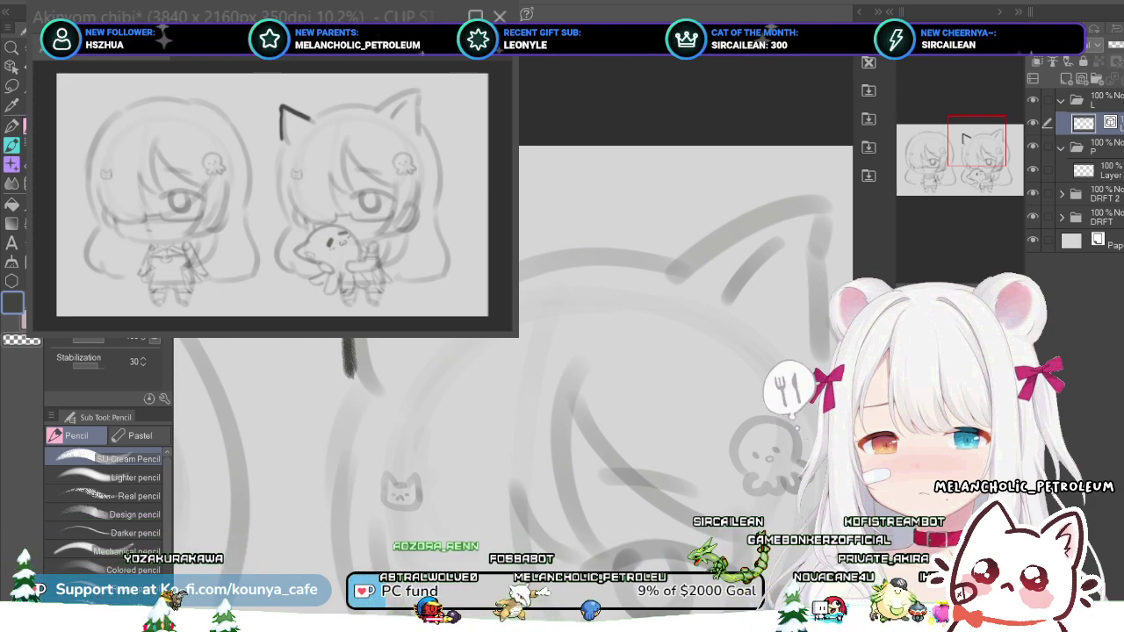
# - Try the Design pencil with short diagonal strokes in the empty area outside the ear, and undo them
pyautogui.moveTo(562, 395); pyautogui.dragTo(545, 358)
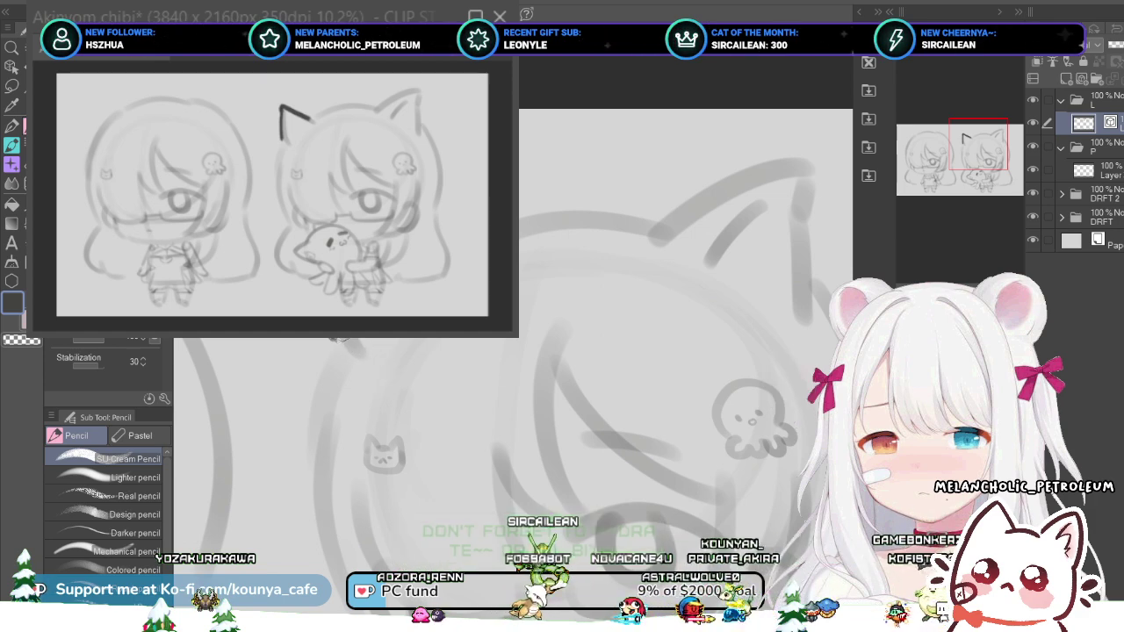
pyautogui.scroll(2, 333, 334)
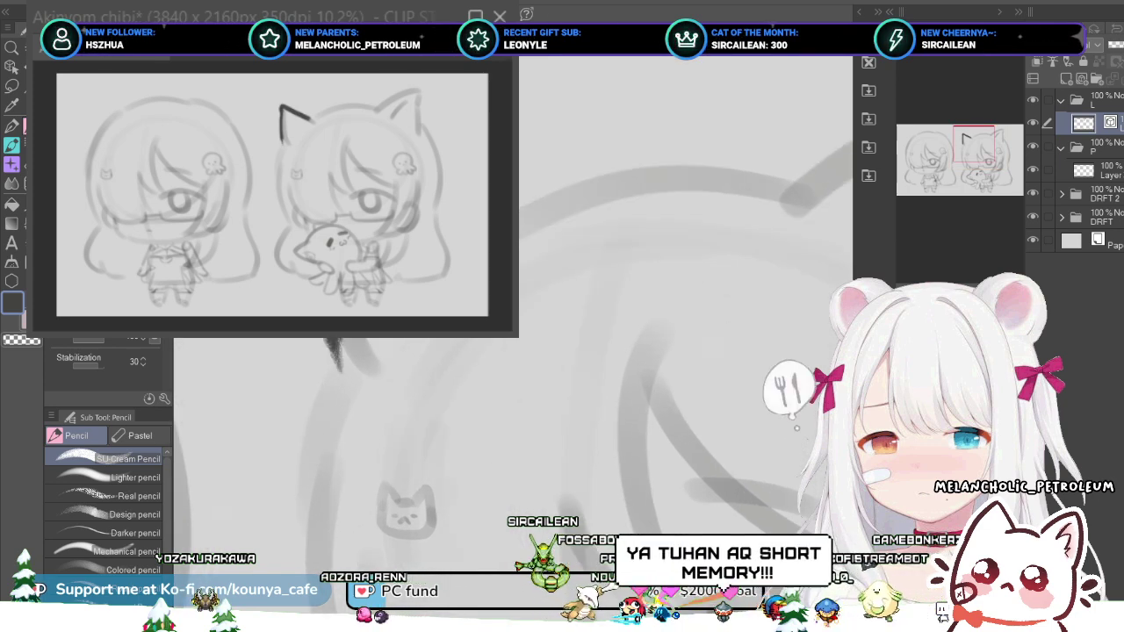
pyautogui.scroll(2, 338, 351)
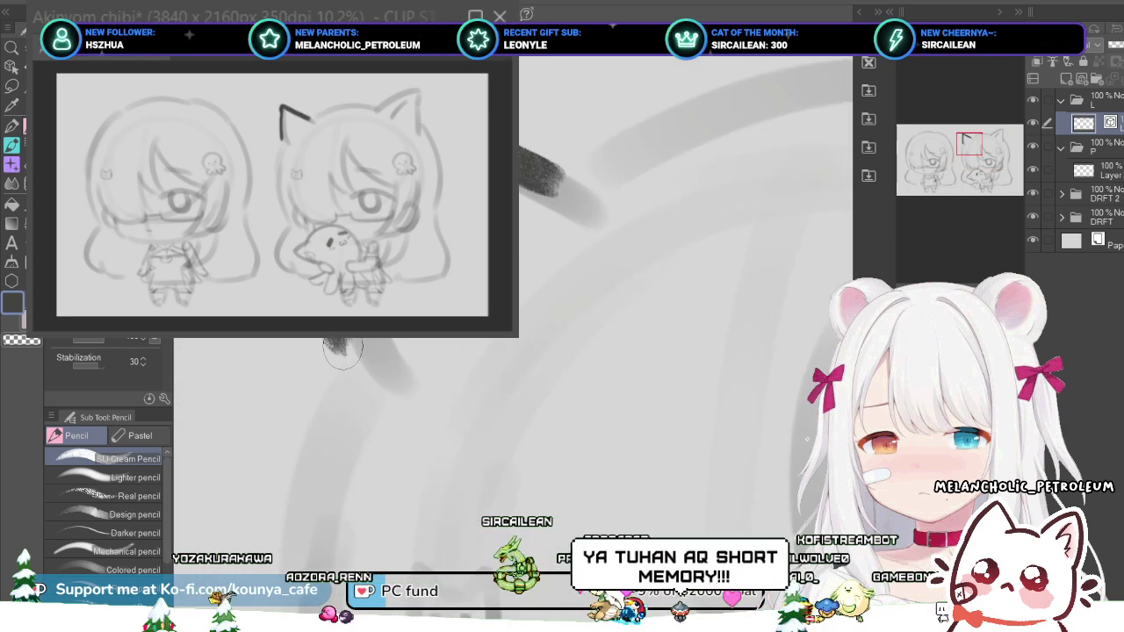
pyautogui.scroll(1, 343, 349)
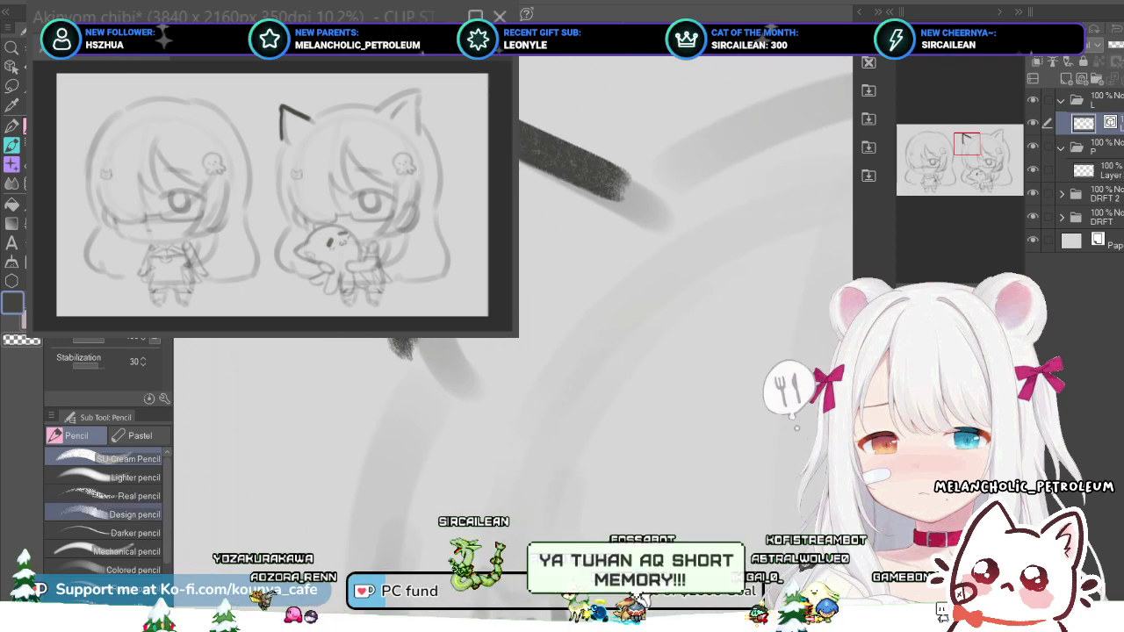
pyautogui.scroll(3, 106, 364)
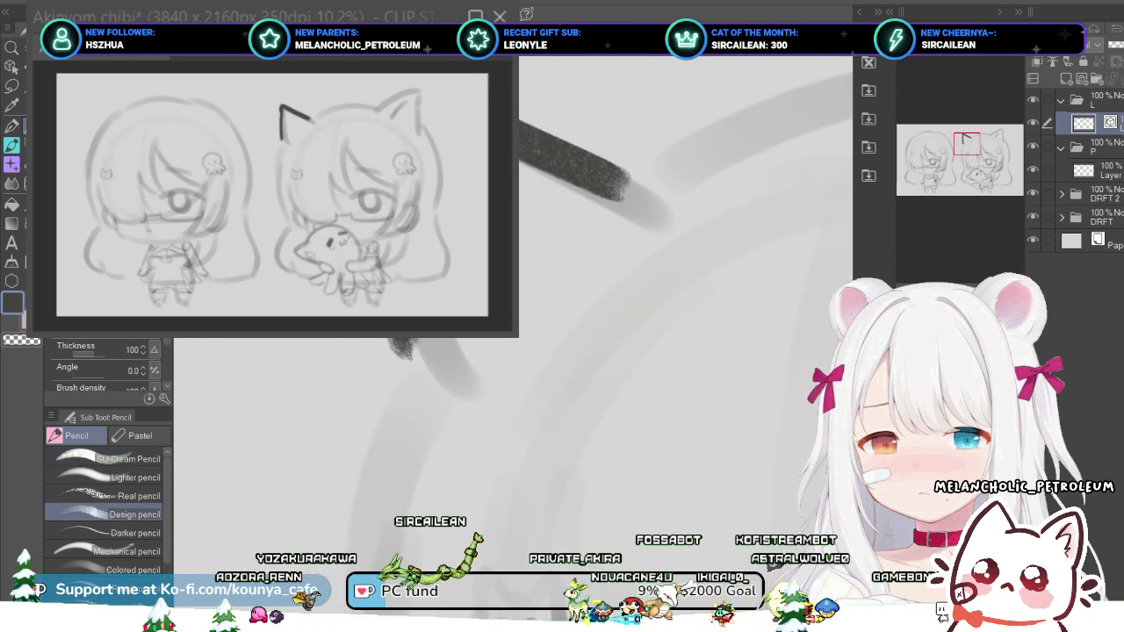
pyautogui.moveTo(278, 343); pyautogui.dragTo(340, 399)
pyautogui.hotkey('ctrl', 'z')
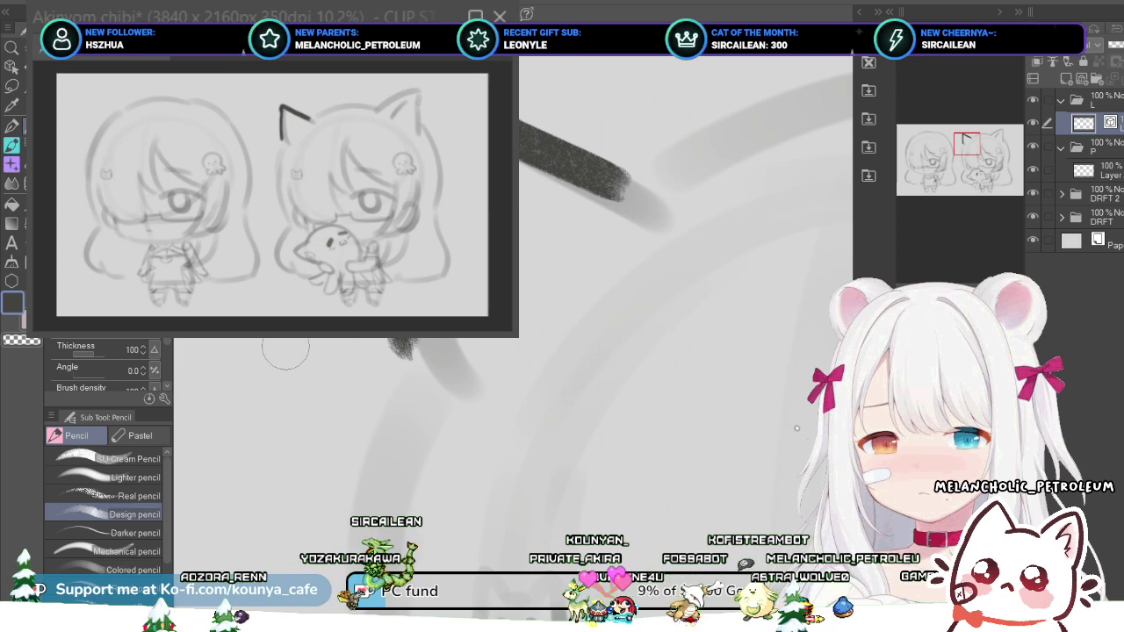
pyautogui.moveTo(278, 343)
pyautogui.mouseDown()
pyautogui.moveTo(340, 400)
pyautogui.moveTo(274, 342)
pyautogui.mouseUp()
pyautogui.moveTo(339, 405); pyautogui.dragTo(273, 343)
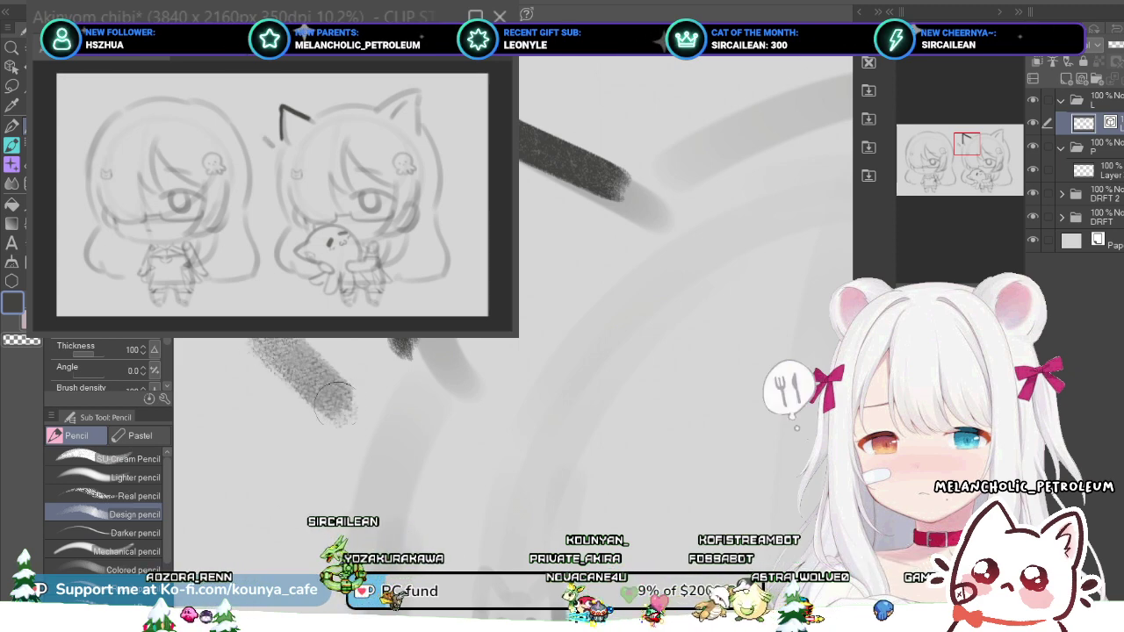
pyautogui.hotkey('ctrl', 'z')
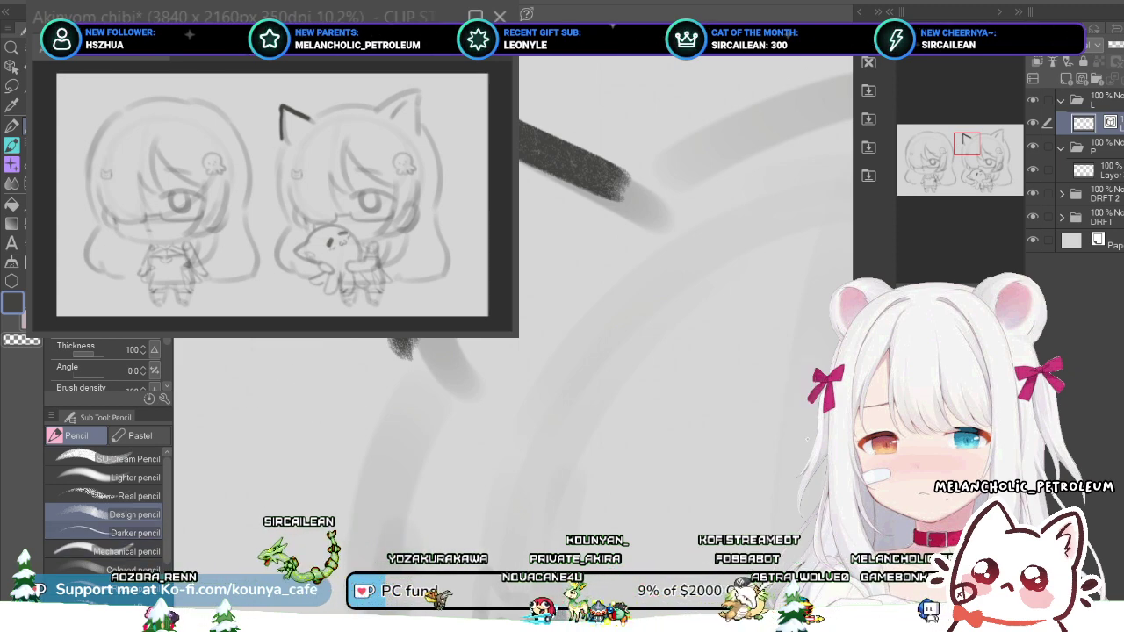
# - Try the Darker pencil at its current size with short diagonal strokes outside the ear, and undo them
pyautogui.click(109, 533)
pyautogui.moveTo(271, 340); pyautogui.dragTo(346, 399)
pyautogui.hotkey('ctrl', 'z')
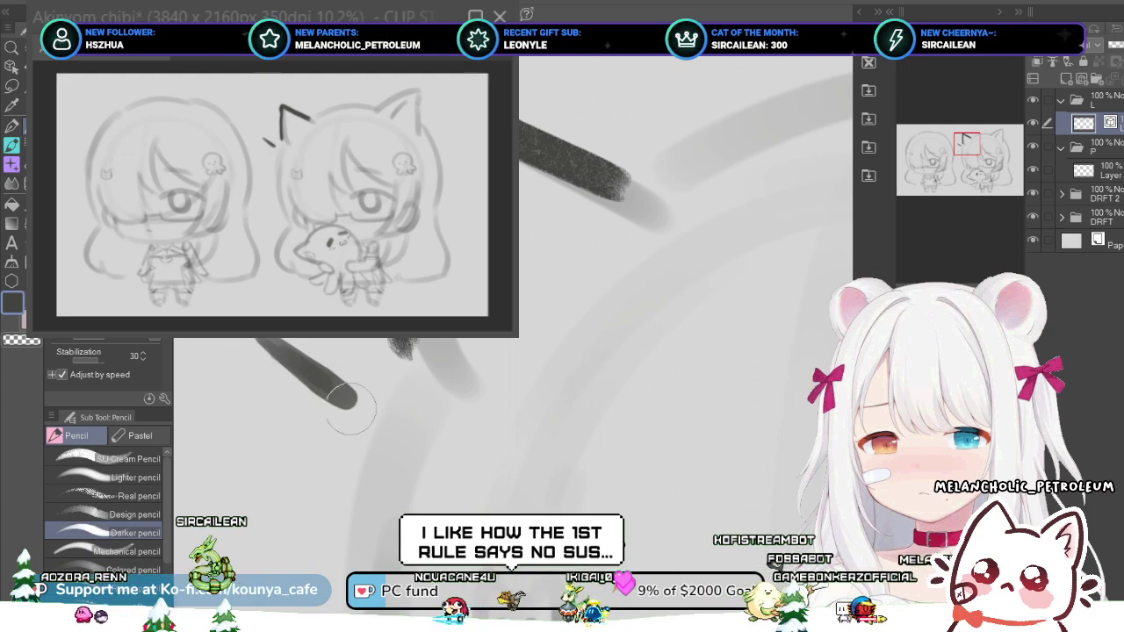
pyautogui.hotkey('ctrl', 'z')
pyautogui.moveTo(361, 347); pyautogui.dragTo(386, 408)
pyautogui.hotkey('ctrl', 'z')
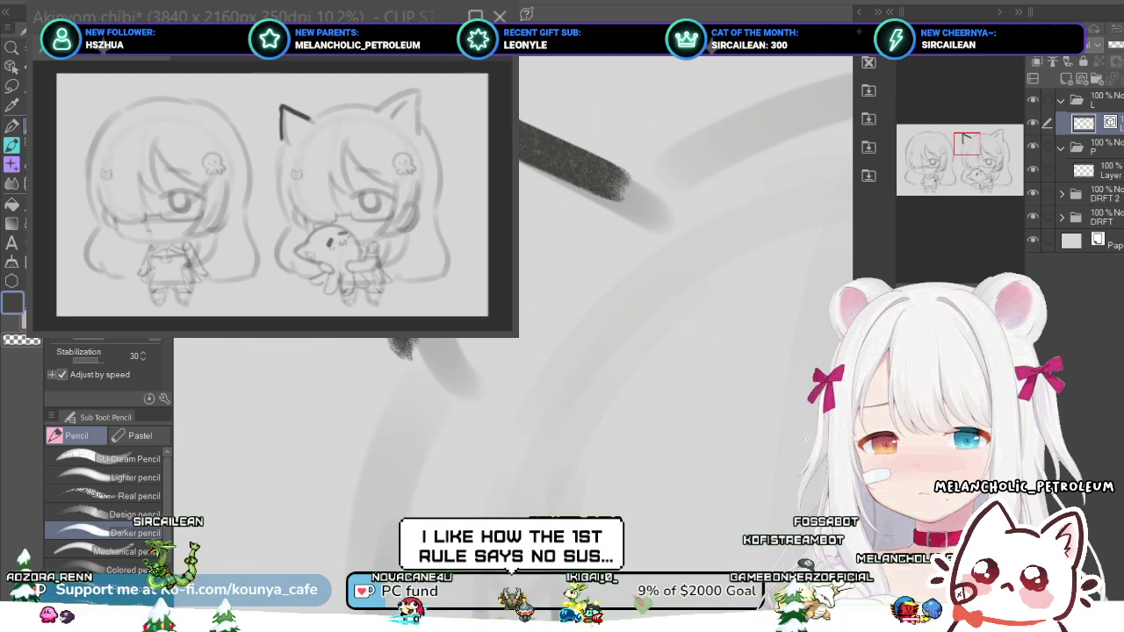
# - Enlarge the Darker pencil's brush size and paint wide overlapping diagonal test strokes just outside the ear
pyautogui.press(']')
pyautogui.press(']')
pyautogui.press(']')
pyautogui.press(']')
pyautogui.press(']')
pyautogui.moveTo(334, 342)
pyautogui.mouseDown()
pyautogui.moveTo(383, 441)
pyautogui.moveTo(369, 407)
pyautogui.mouseUp()
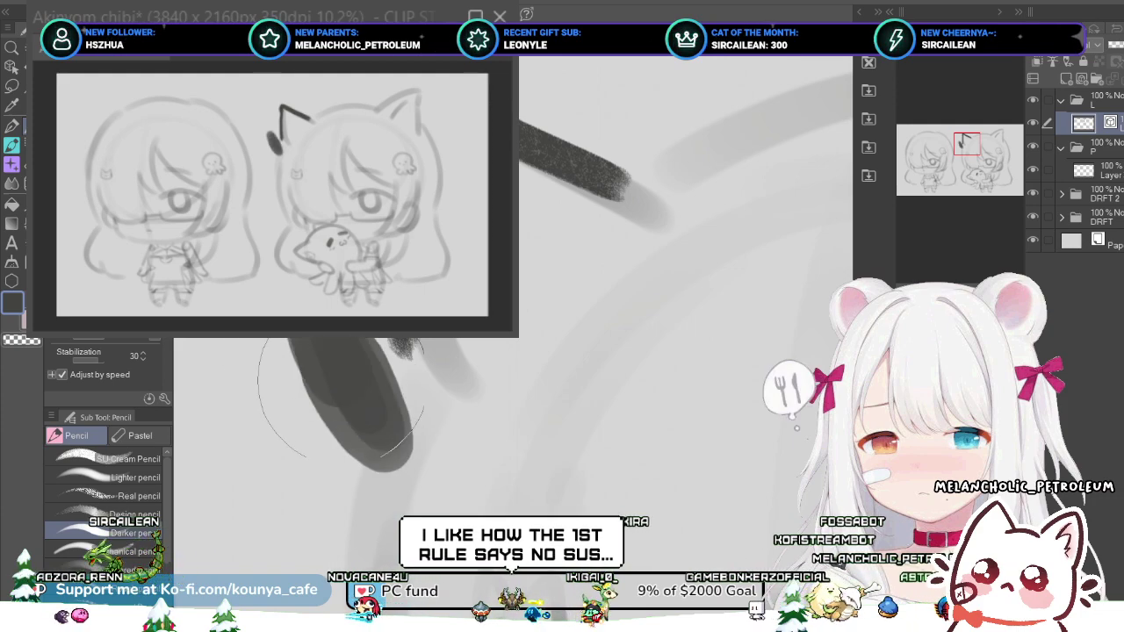
pyautogui.moveTo(317, 336); pyautogui.dragTo(376, 440)
pyautogui.hotkey('ctrl', 'z')
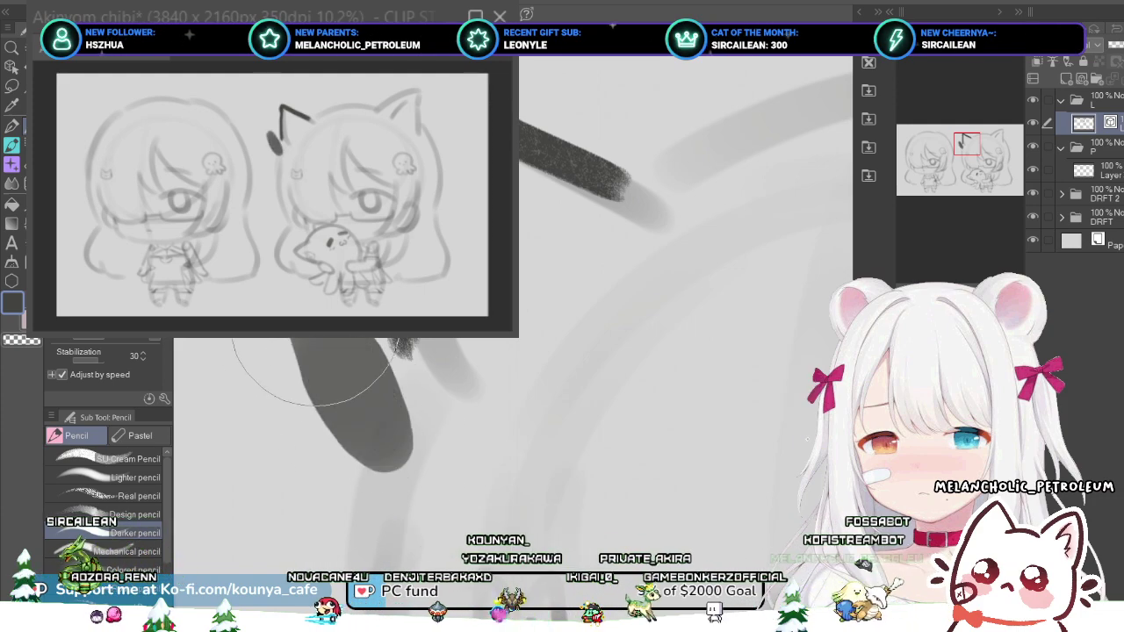
pyautogui.moveTo(318, 341); pyautogui.dragTo(359, 395)
pyautogui.hotkey('ctrl', 'z')
pyautogui.moveTo(308, 297); pyautogui.dragTo(323, 347)
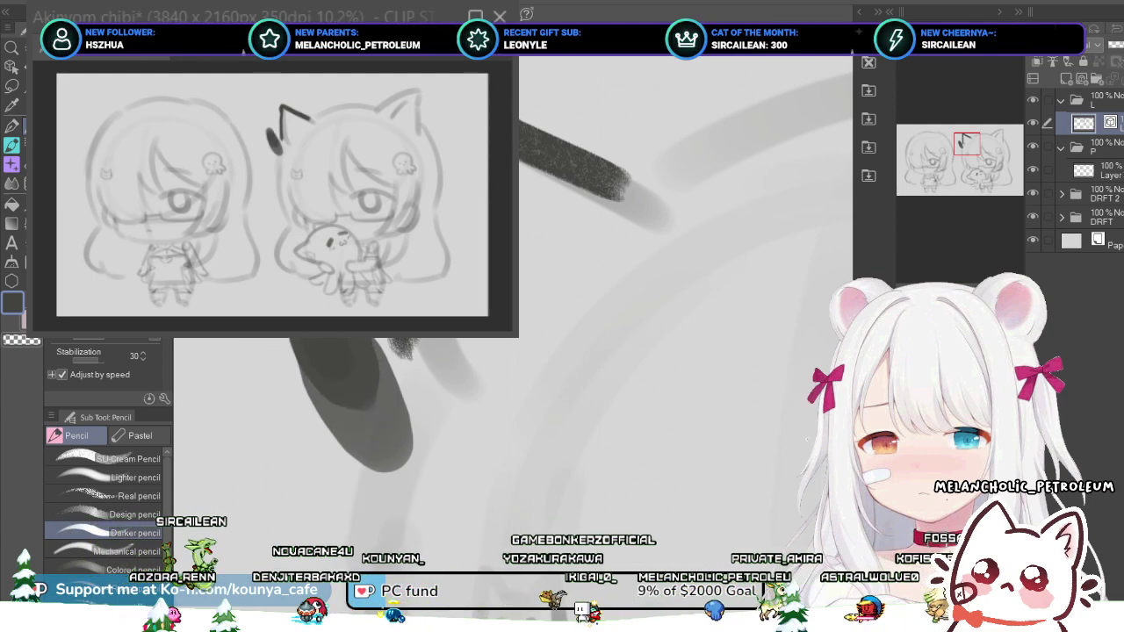
# - Examine the overlapping Darker pencil strokes beside the ear close up and from farther away
pyautogui.scroll(-5, 309, 392)
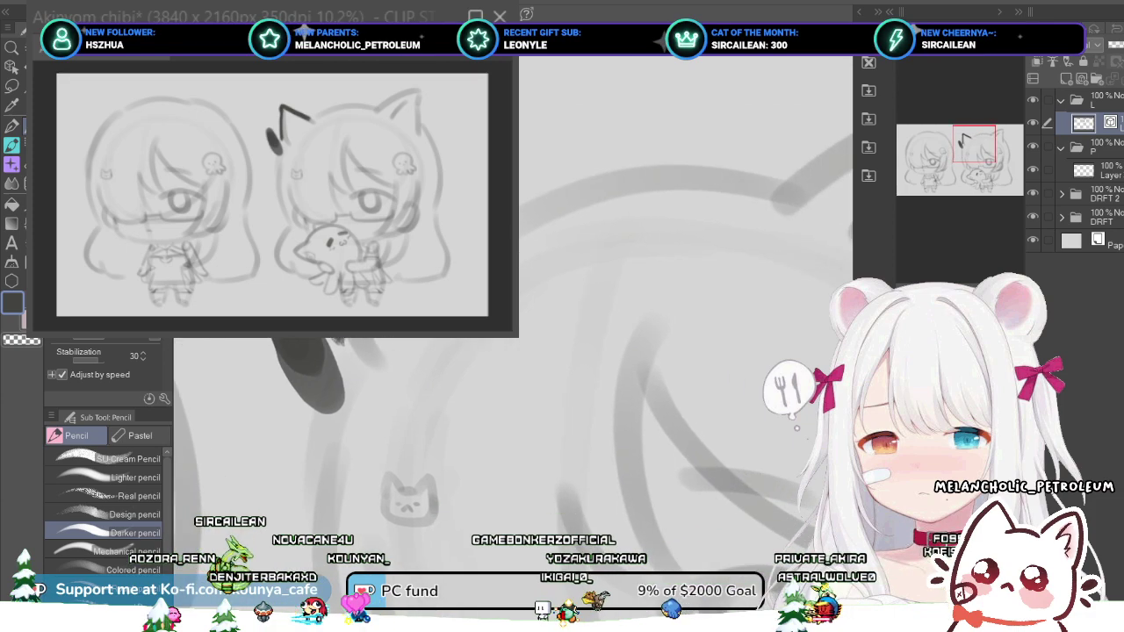
pyautogui.moveTo(614, 351); pyautogui.dragTo(533, 320)
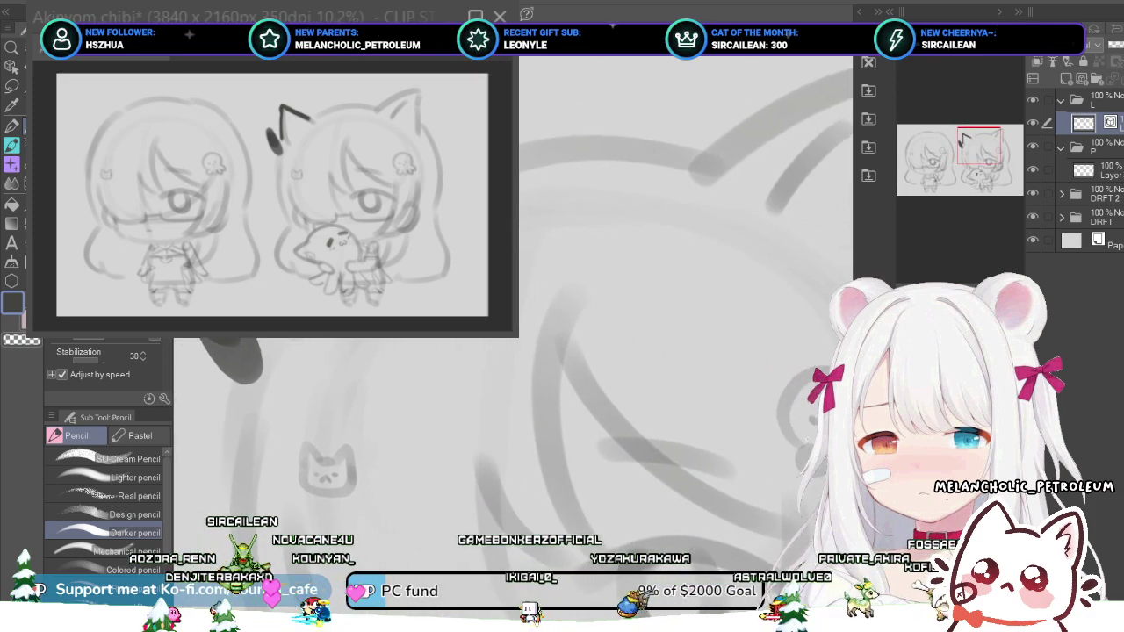
pyautogui.scroll(3, 325, 333)
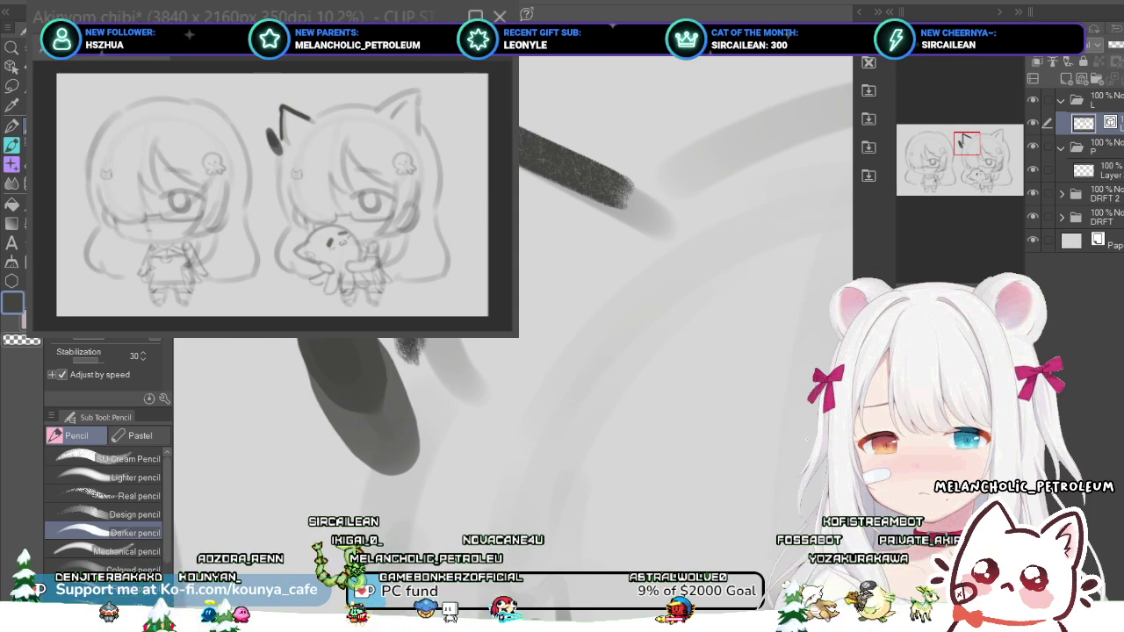
pyautogui.scroll(2, 360, 382)
pyautogui.scroll(1, 367, 382)
pyautogui.press('ctrl')
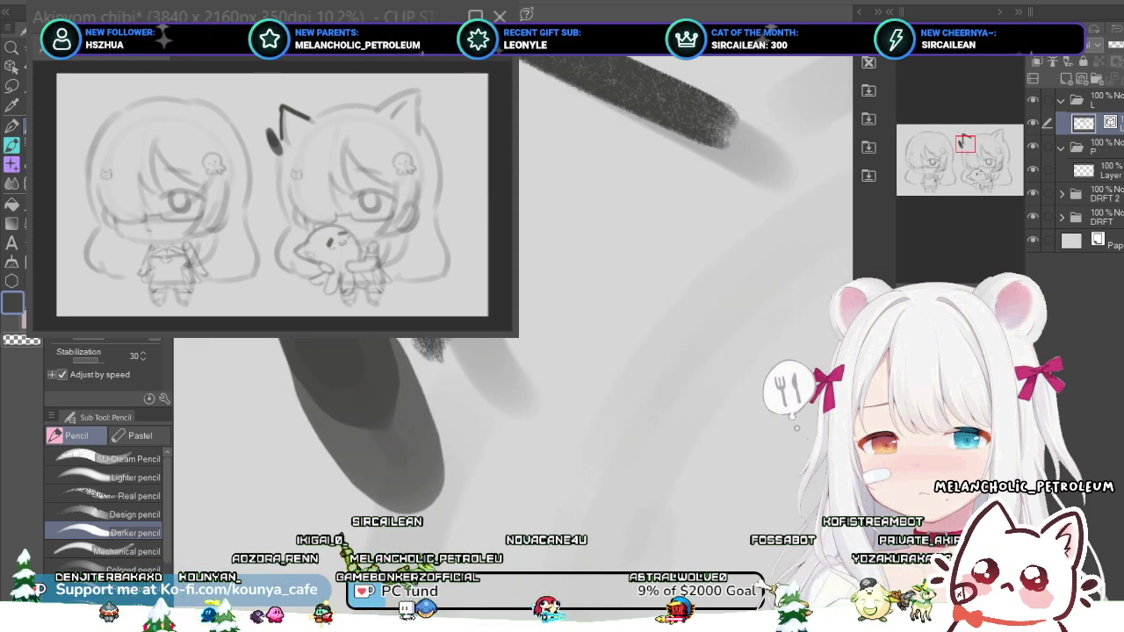
pyautogui.scroll(-3, 367, 382)
pyautogui.scroll(-2, 367, 373)
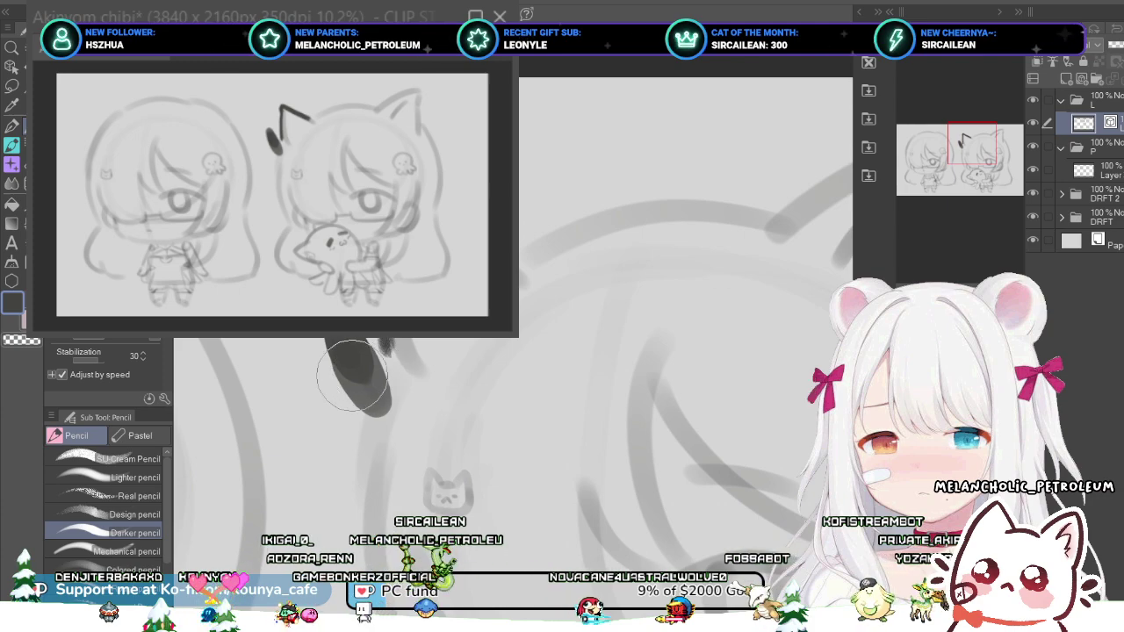
pyautogui.scroll(2, 366, 373)
pyautogui.scroll(1, 325, 360)
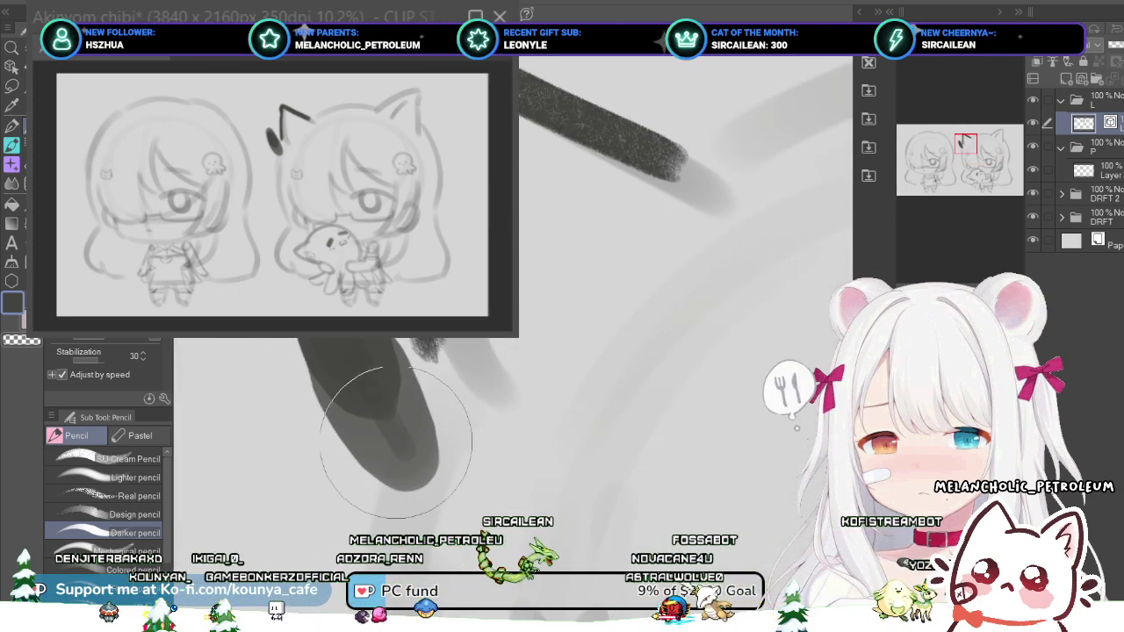
pyautogui.moveTo(398, 435); pyautogui.dragTo(459, 396)
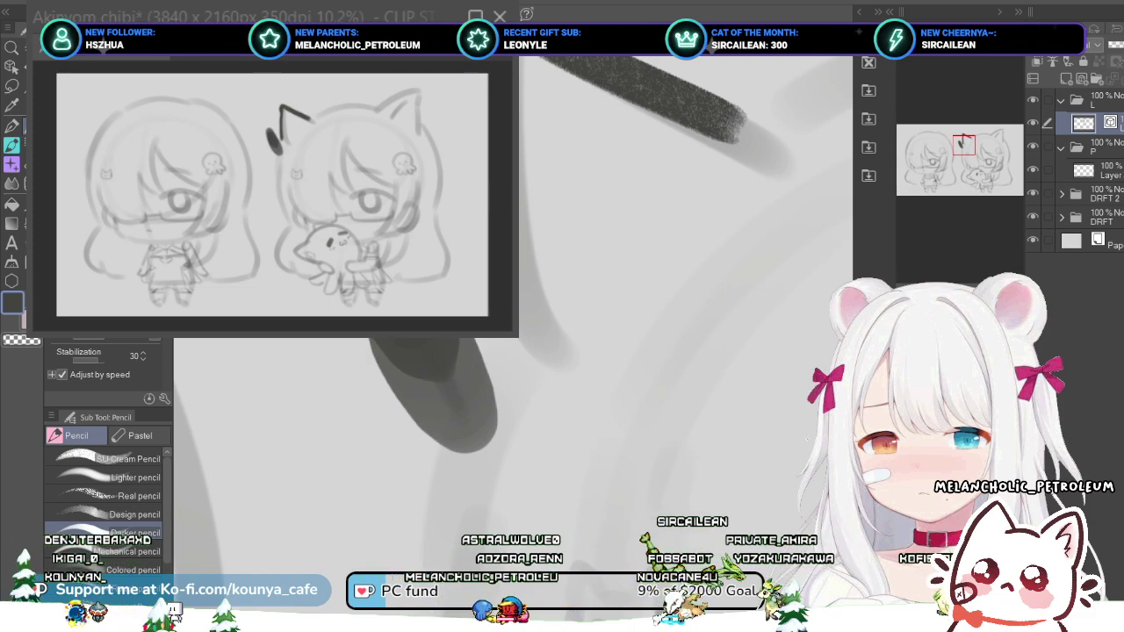
# - Paint a second group of overlapping Darker pencil strokes, one wide and others narrower, on the outer side of the first test
pyautogui.moveTo(316, 425); pyautogui.dragTo(282, 344)
pyautogui.hotkey('ctrl', 'z')
pyautogui.moveTo(291, 385); pyautogui.dragTo(274, 340)
pyautogui.moveTo(348, 406); pyautogui.dragTo(303, 342)
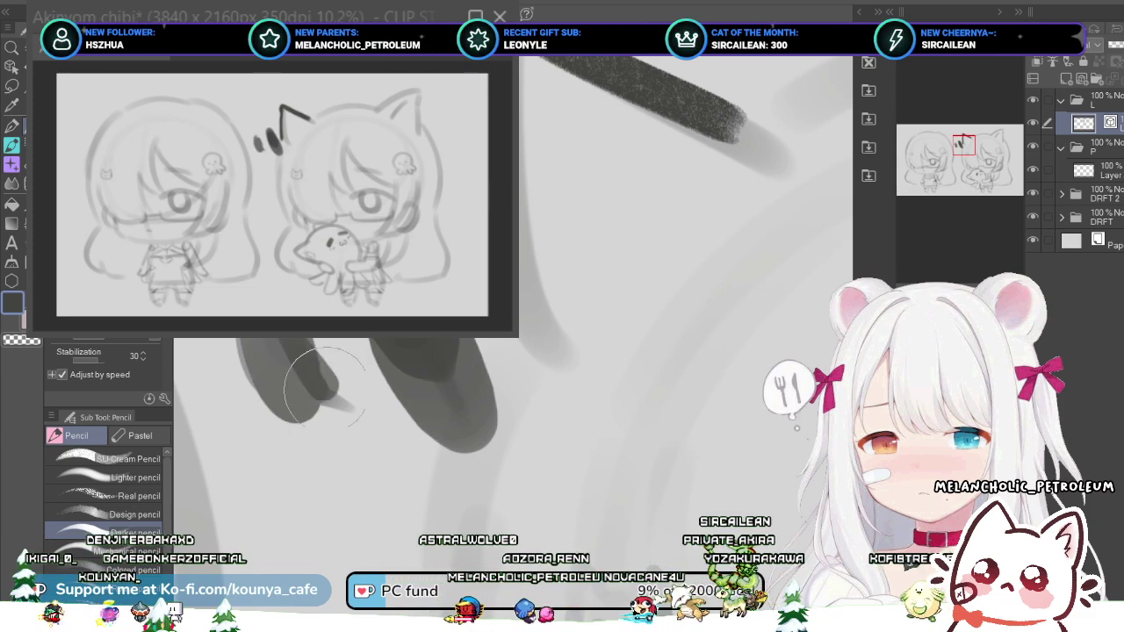
pyautogui.moveTo(323, 386)
pyautogui.mouseDown()
pyautogui.moveTo(283, 349)
pyautogui.moveTo(297, 344)
pyautogui.moveTo(352, 431)
pyautogui.mouseUp()
pyautogui.hotkey('ctrl', 'z')
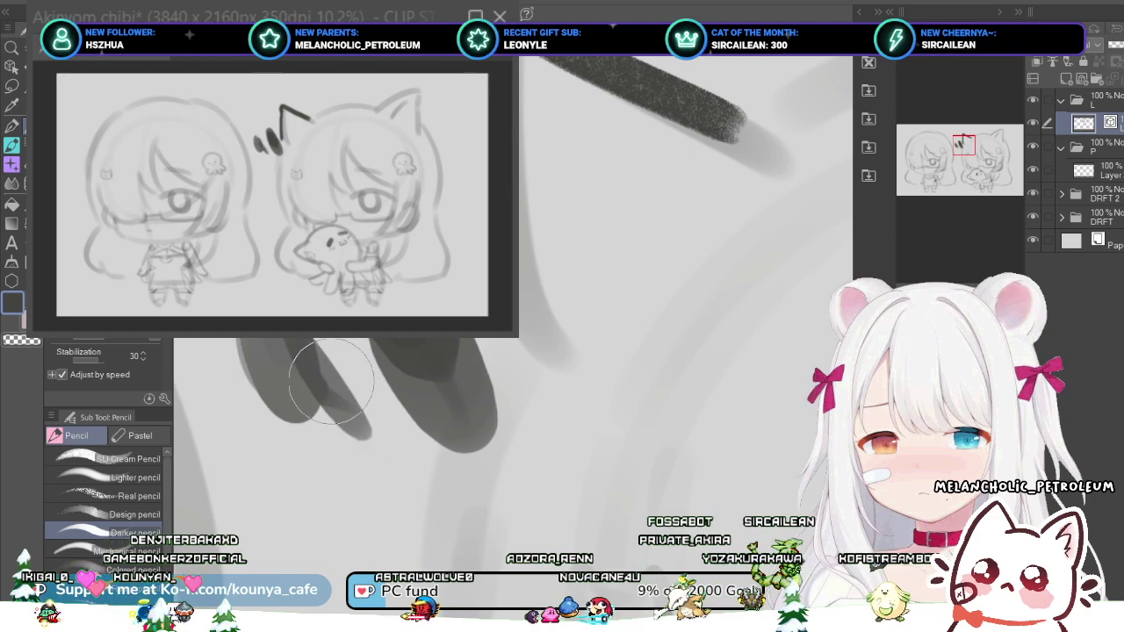
pyautogui.scroll(2, 315, 377)
pyautogui.moveTo(298, 355); pyautogui.dragTo(383, 438)
pyautogui.hotkey('ctrl', 'z')
pyautogui.scroll(-2, 334, 374)
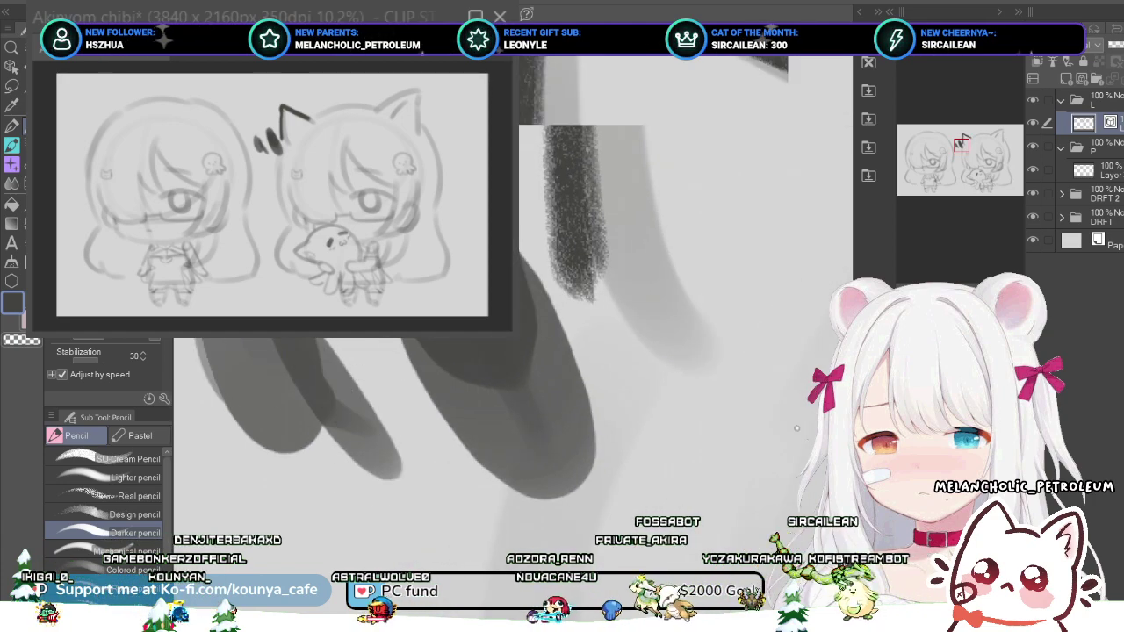
pyautogui.hotkey('ctrl', 'z')
pyautogui.moveTo(301, 360); pyautogui.dragTo(349, 399)
pyautogui.scroll(2, 328, 374)
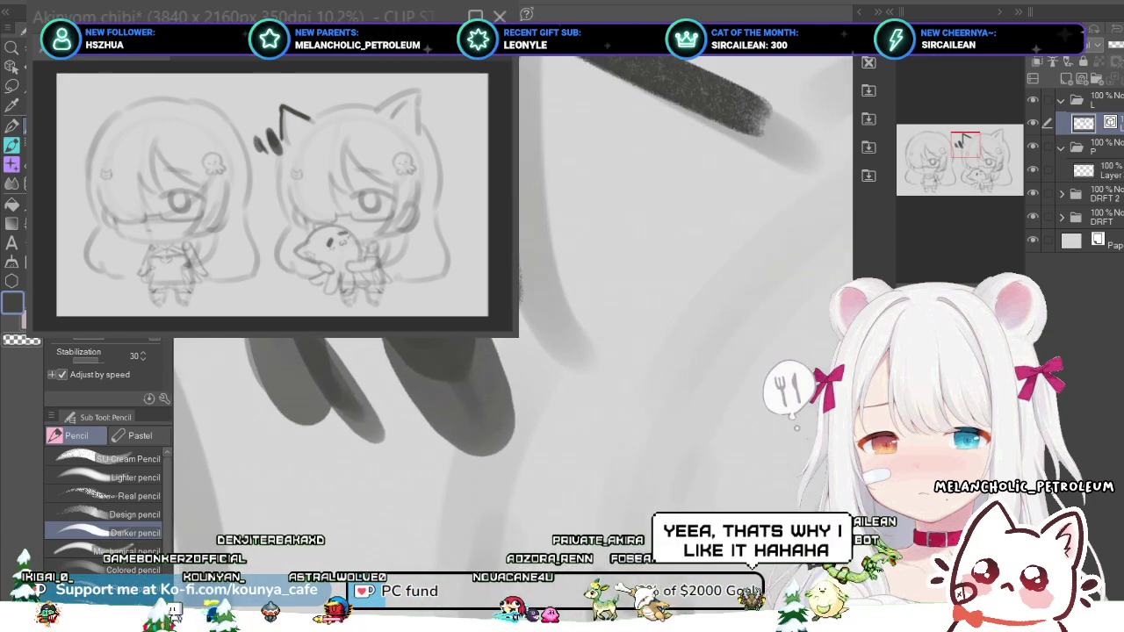
# - Select the narrow Darker pencil strokes one after another to inspect their vector control points, and clear the selection
pyautogui.moveTo(336, 359); pyautogui.dragTo(348, 383)
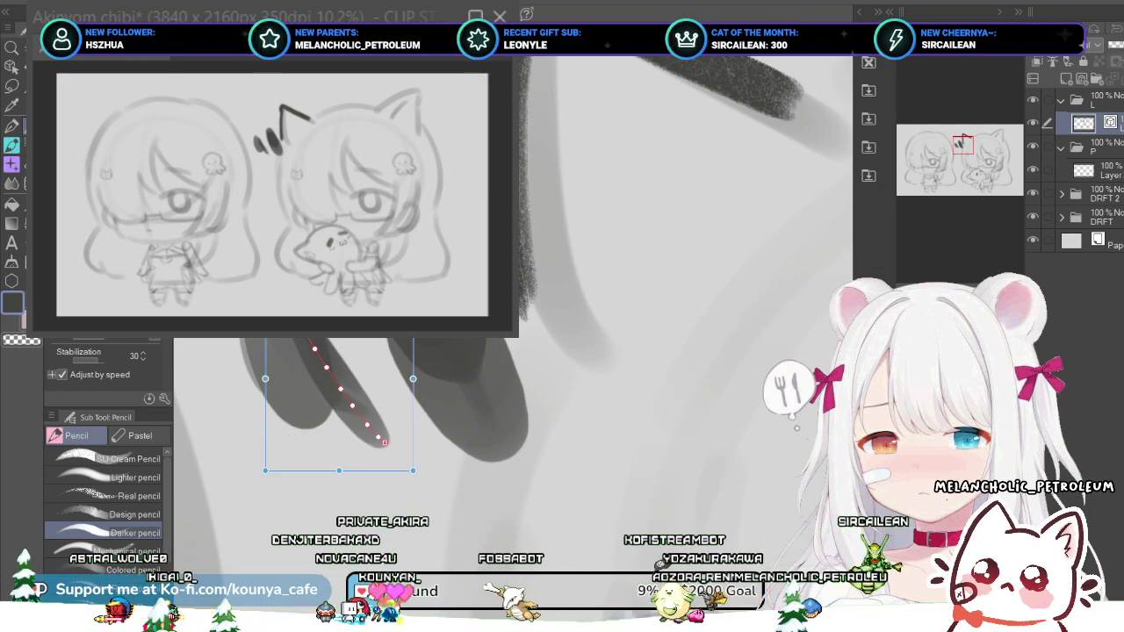
pyautogui.scroll(-2, 336, 373)
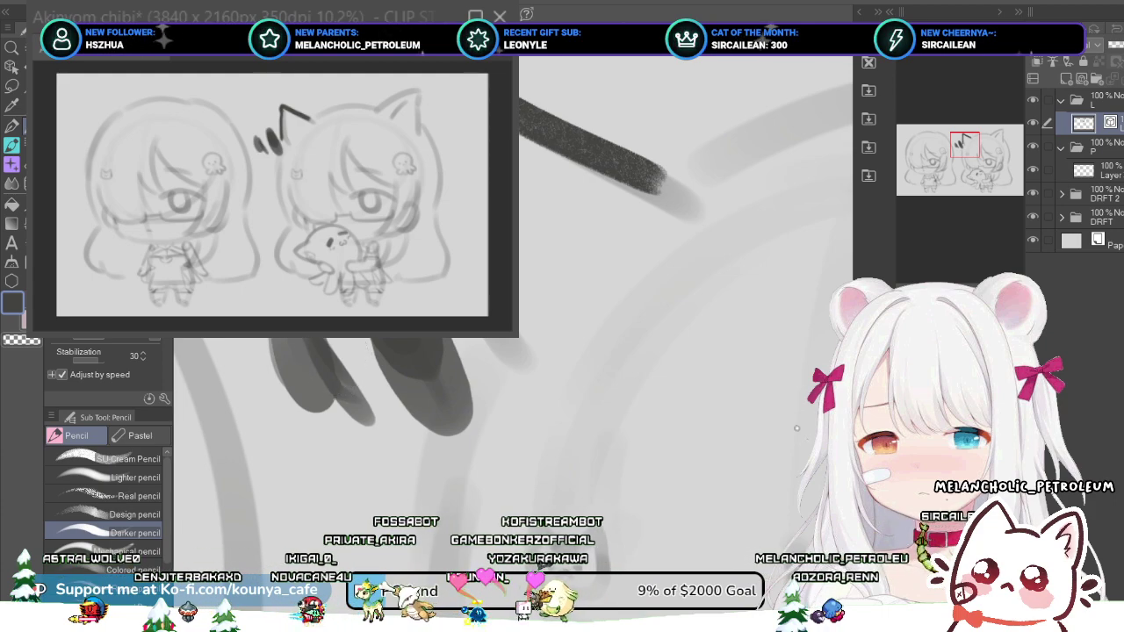
pyautogui.keyDown('ctrl'); pyautogui.click(338, 371); pyautogui.keyUp('ctrl')
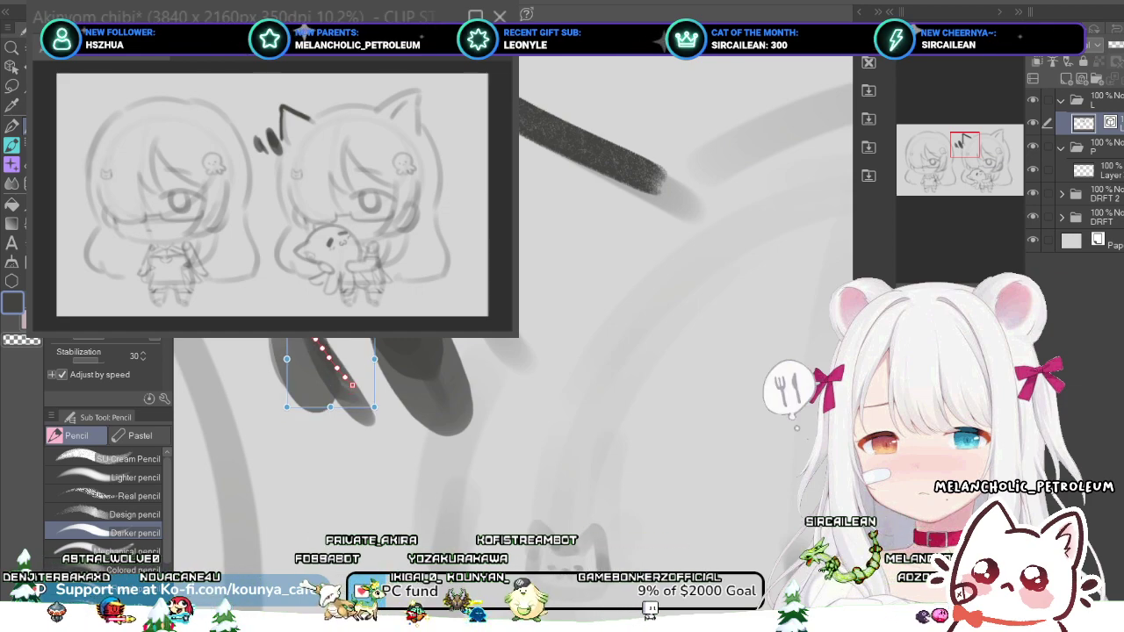
pyautogui.moveTo(378, 412); pyautogui.dragTo(375, 415)
pyautogui.press('Return')
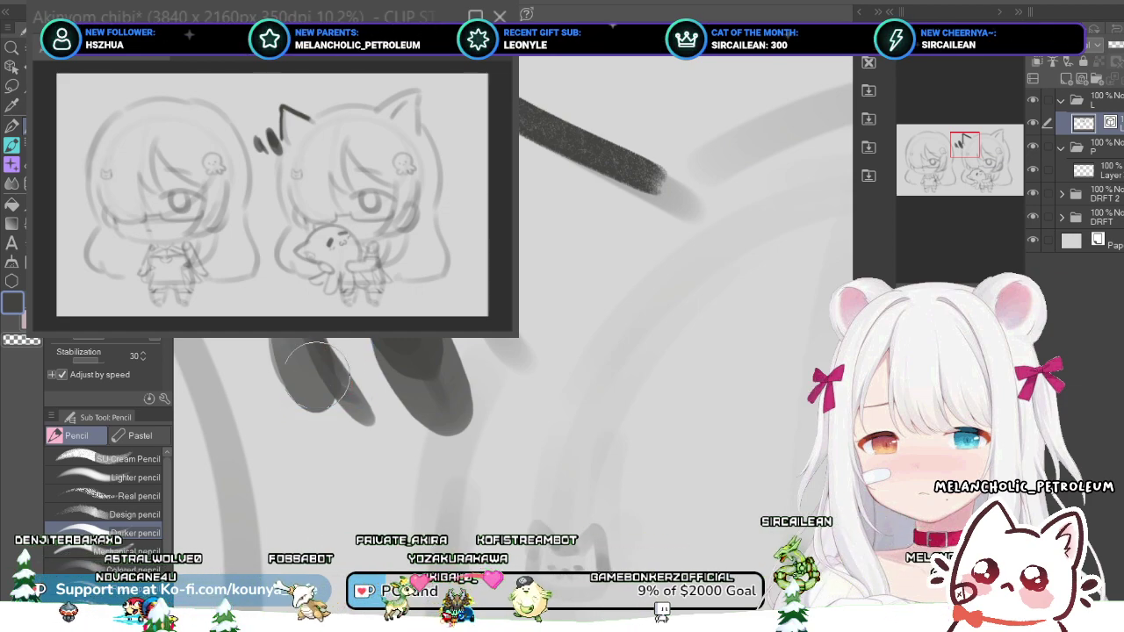
# - Try the Mechanical pencil beyond the Darker pencil strokes, undoing the first attempt and redrawing a short diagonal mark
pyautogui.click(107, 514)
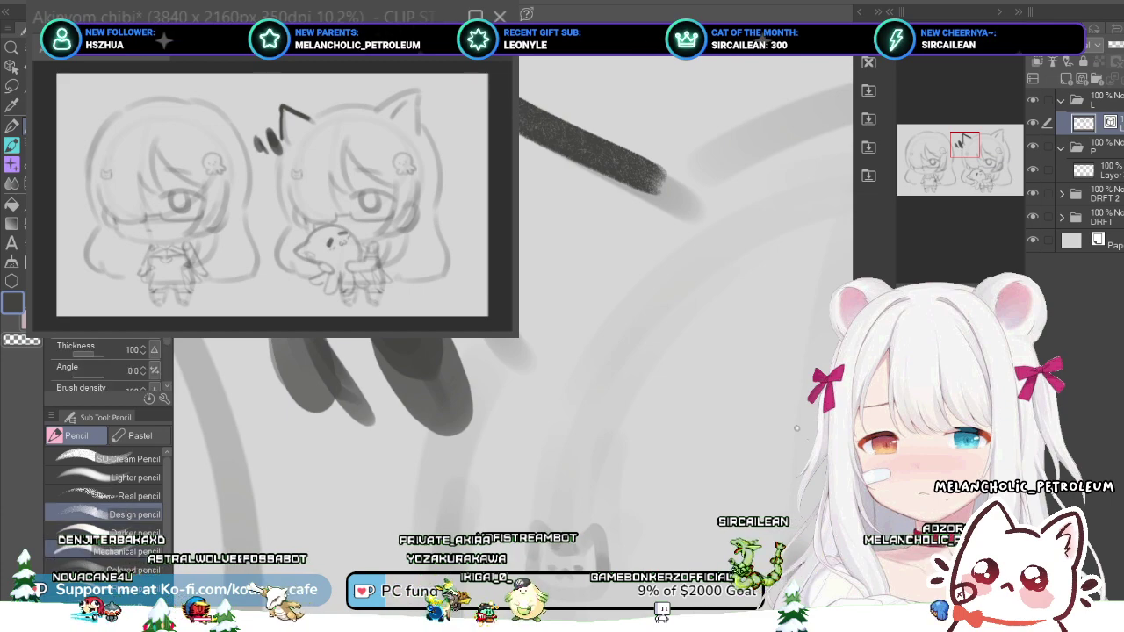
pyautogui.click(107, 551)
pyautogui.moveTo(238, 285); pyautogui.dragTo(257, 372)
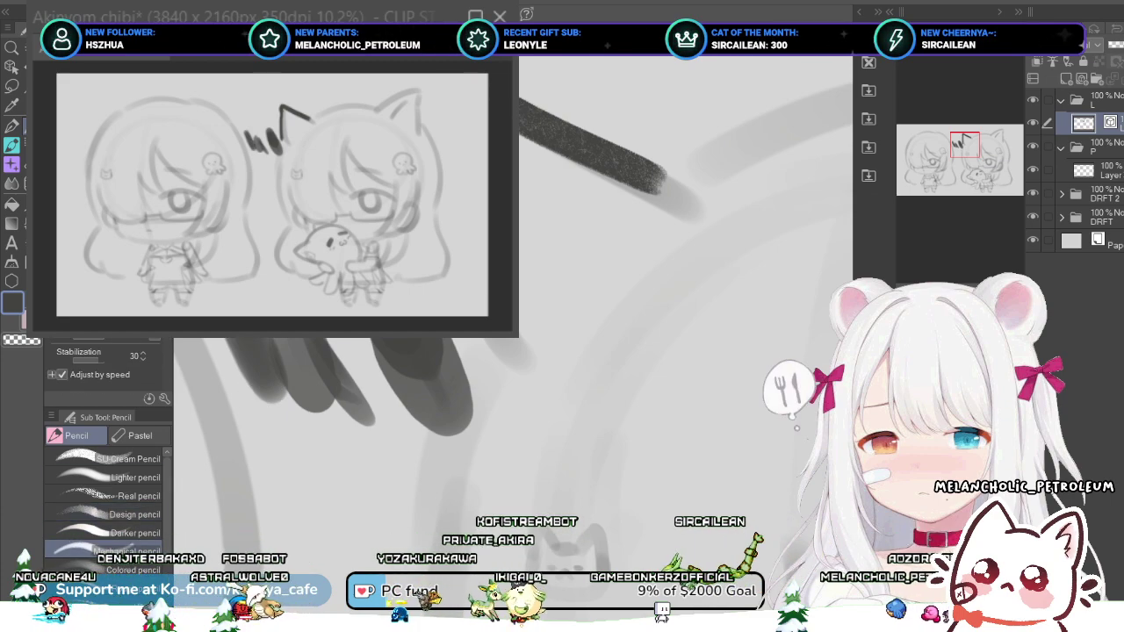
pyautogui.hotkey('ctrl', 'z')
pyautogui.moveTo(221, 282); pyautogui.dragTo(249, 376)
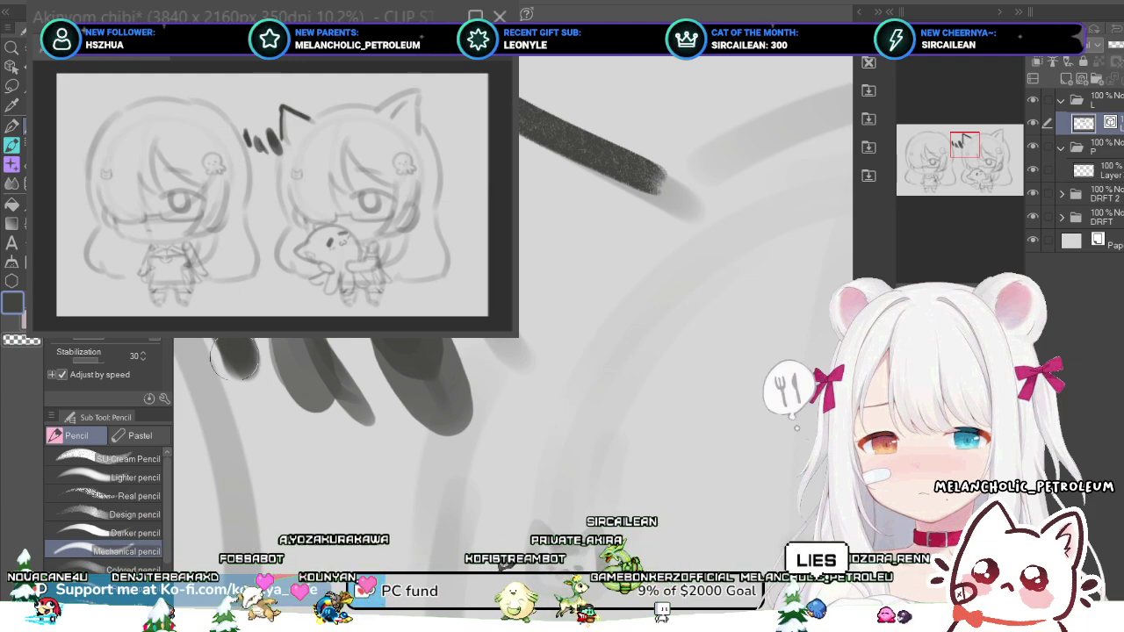
pyautogui.moveTo(265, 230); pyautogui.dragTo(288, 291)
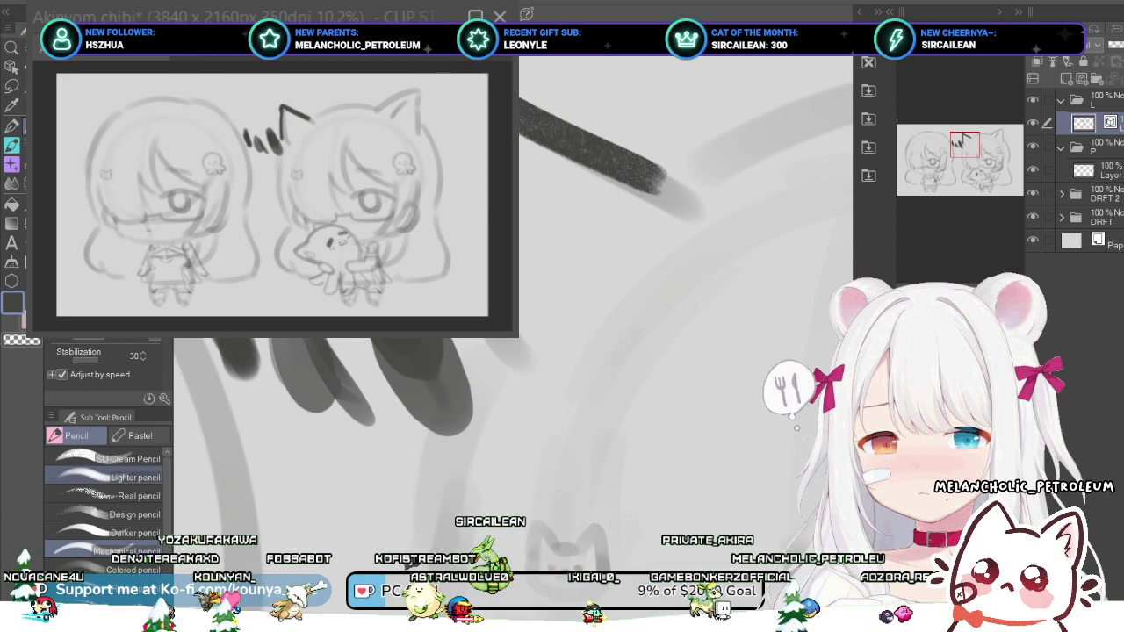
# - Paint soft overlapping diagonal test strokes with the Lighter pencil just below the Mechanical pencil mark
pyautogui.click(105, 476)
pyautogui.moveTo(286, 425)
pyautogui.mouseDown()
pyautogui.moveTo(263, 397)
pyautogui.moveTo(279, 428)
pyautogui.mouseUp()
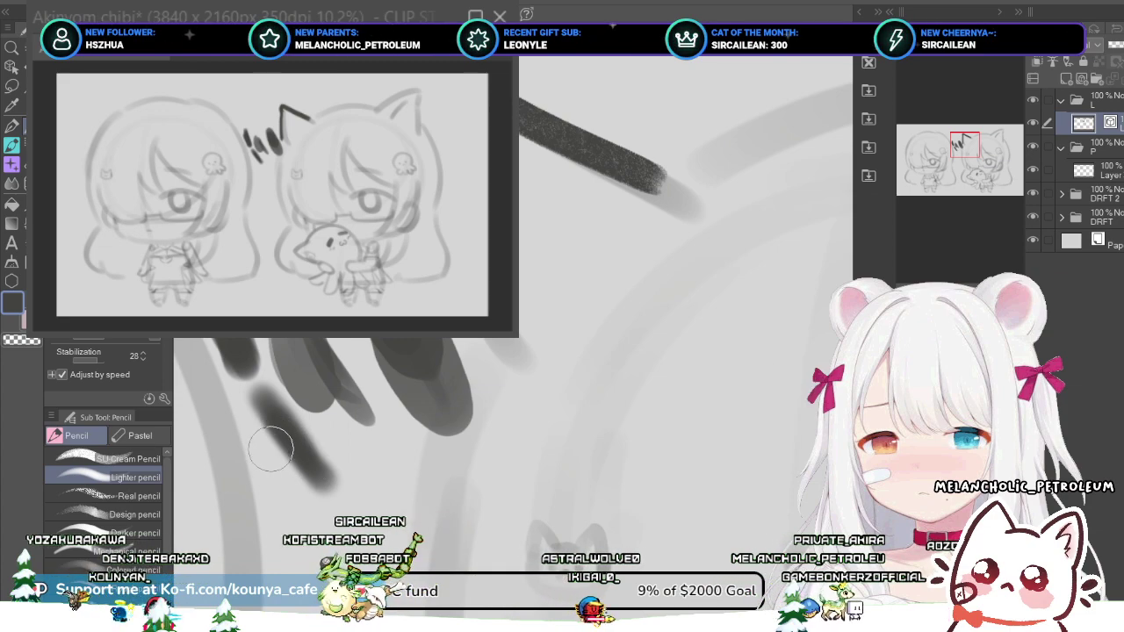
pyautogui.moveTo(264, 402); pyautogui.dragTo(274, 432)
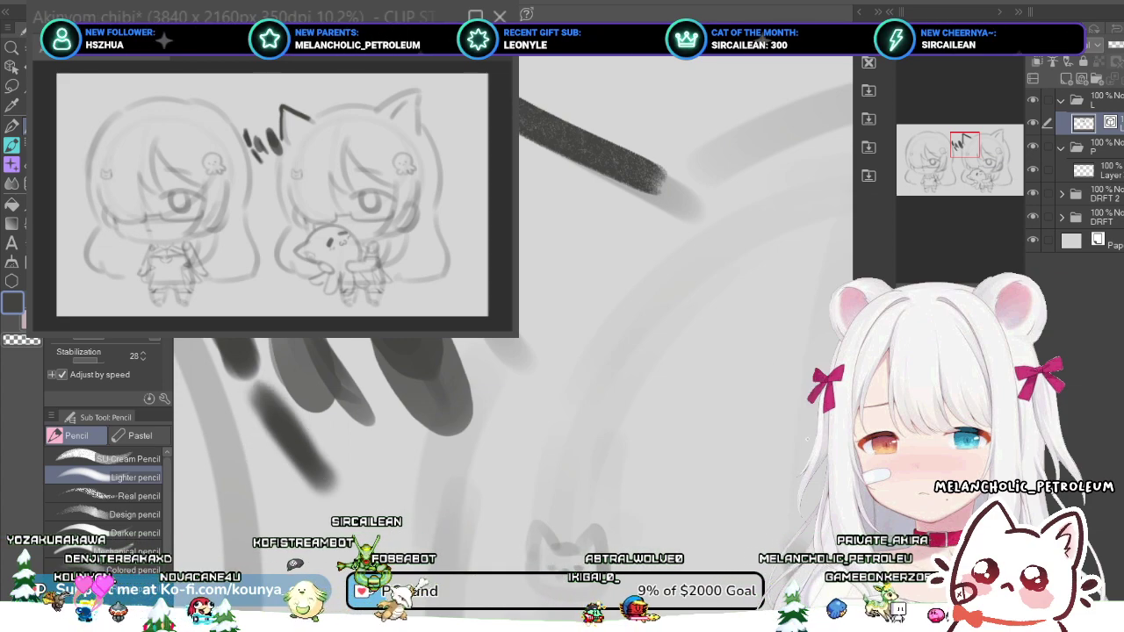
# - Try short diagonal Lighter pencil strokes over the upper end of the soft test mark, undoing each attempt
pyautogui.hotkey('ctrl', 'z')
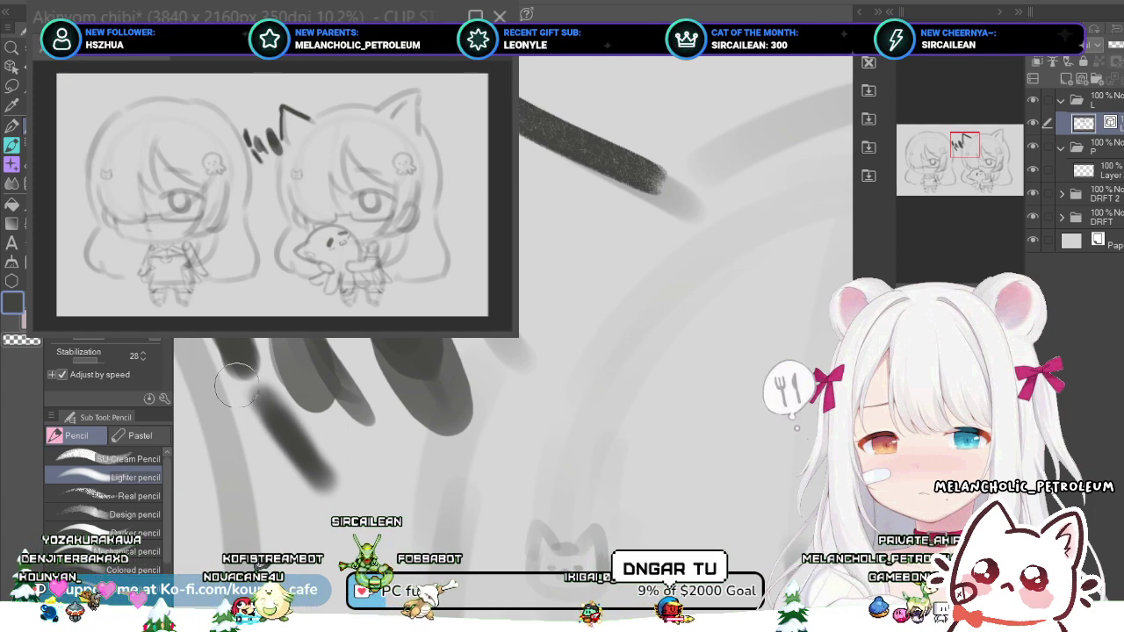
pyautogui.moveTo(249, 401); pyautogui.dragTo(274, 442)
pyautogui.hotkey('ctrl', 'z')
pyautogui.moveTo(249, 400); pyautogui.dragTo(285, 461)
pyautogui.hotkey('ctrl', 'z')
pyautogui.hotkey('ctrl', 'z')
pyautogui.moveTo(247, 400); pyautogui.dragTo(286, 453)
pyautogui.hotkey('ctrl', 'z')
pyautogui.hotkey('ctrl', 'z')
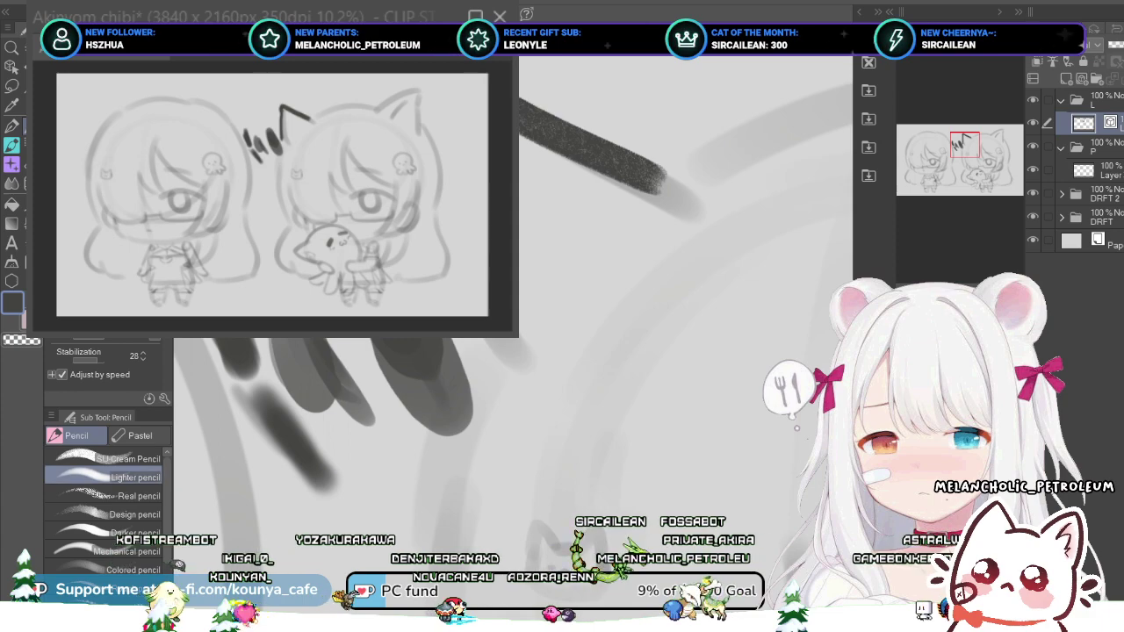
# - Draw thin overlapping diagonal test strokes with the Rough pencil just beyond the Lighter pencil mark
pyautogui.click(141, 436)
pyautogui.click(77, 436)
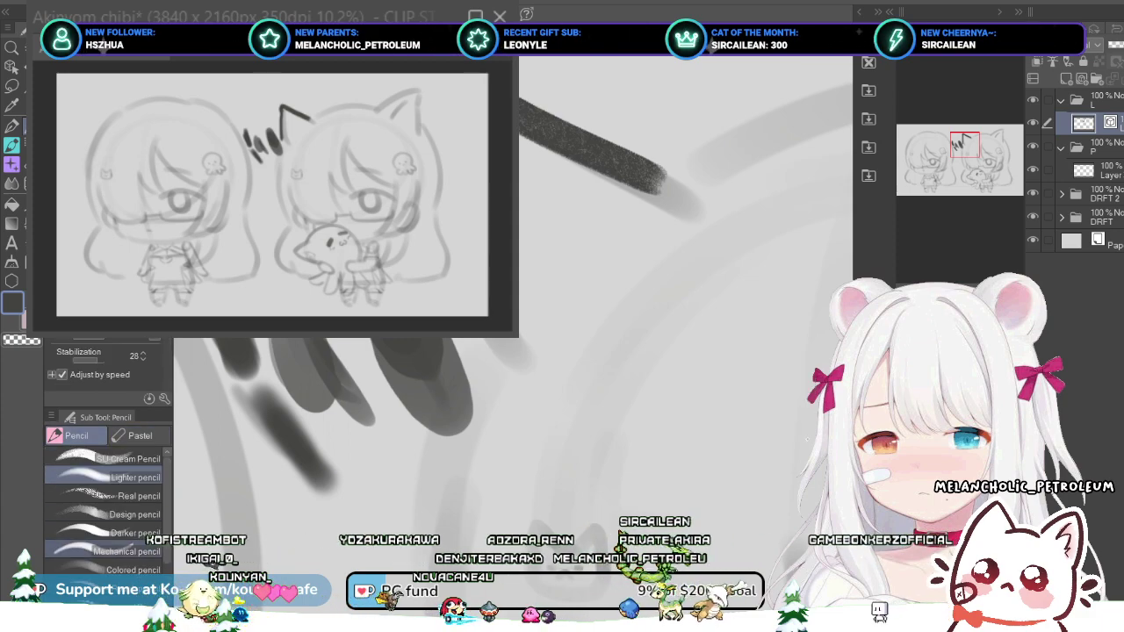
pyautogui.scroll(-3, 105, 500)
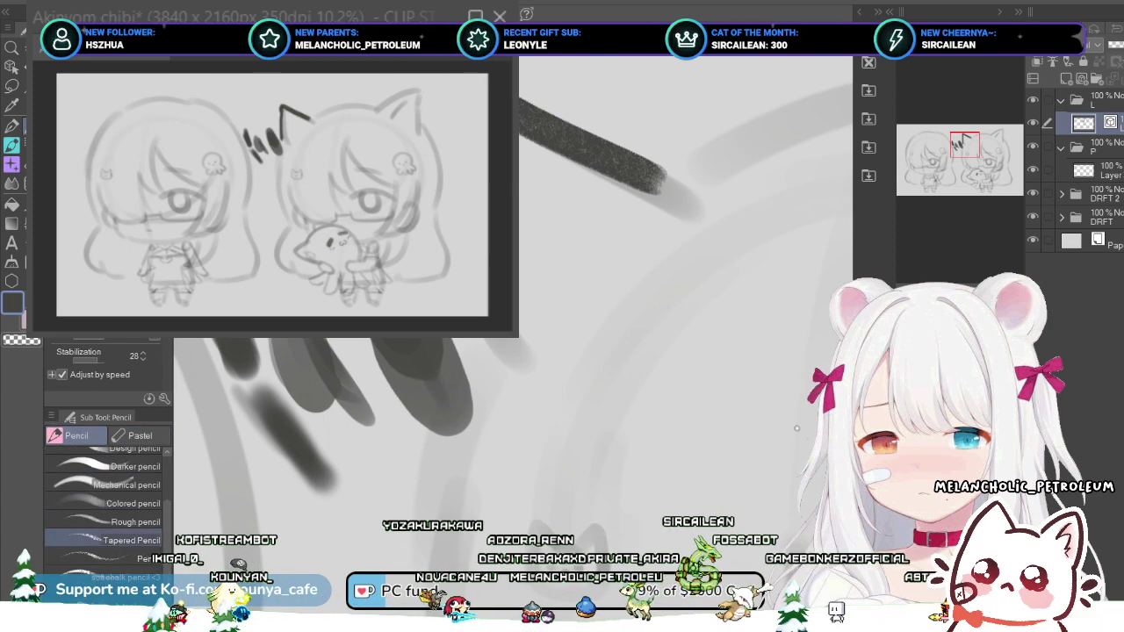
pyautogui.click(123, 521)
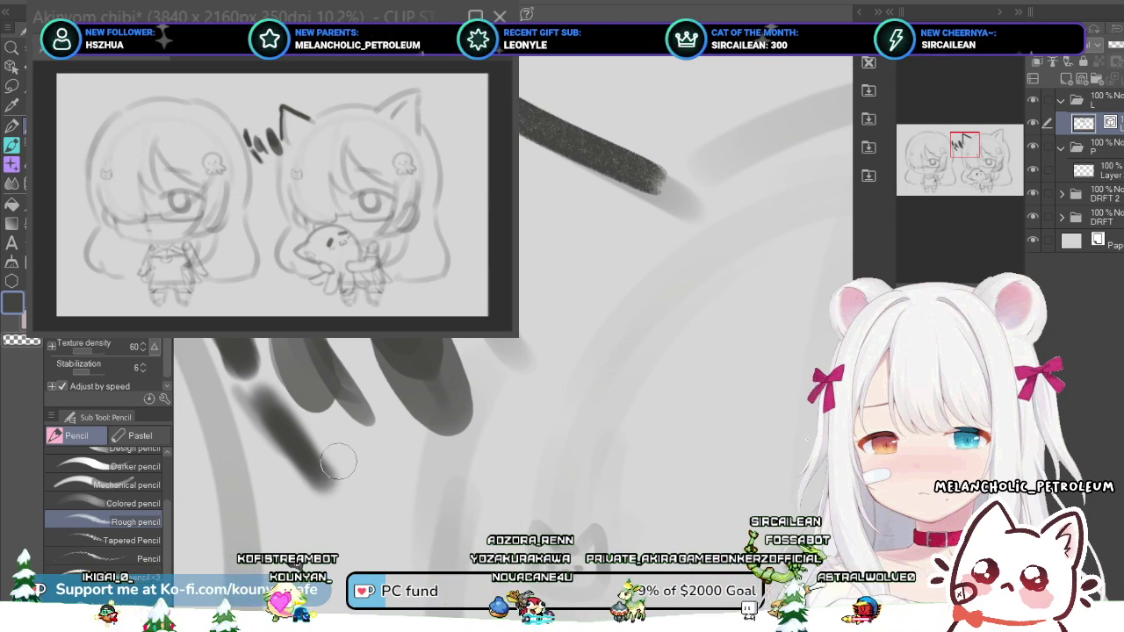
pyautogui.moveTo(340, 460); pyautogui.dragTo(436, 494)
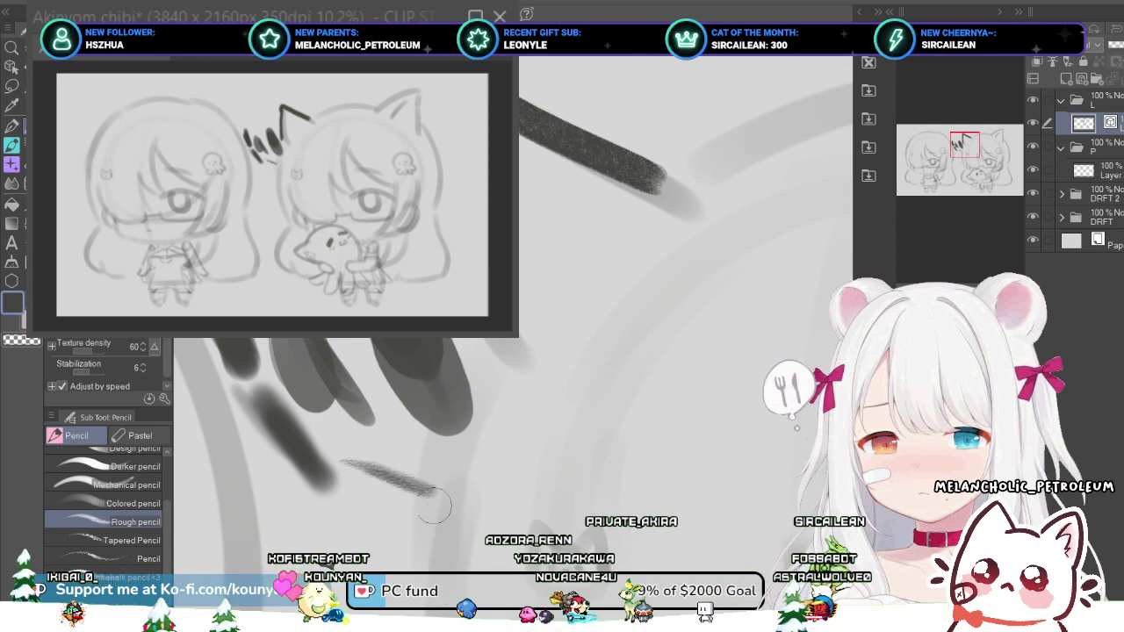
pyautogui.moveTo(377, 470); pyautogui.dragTo(442, 494)
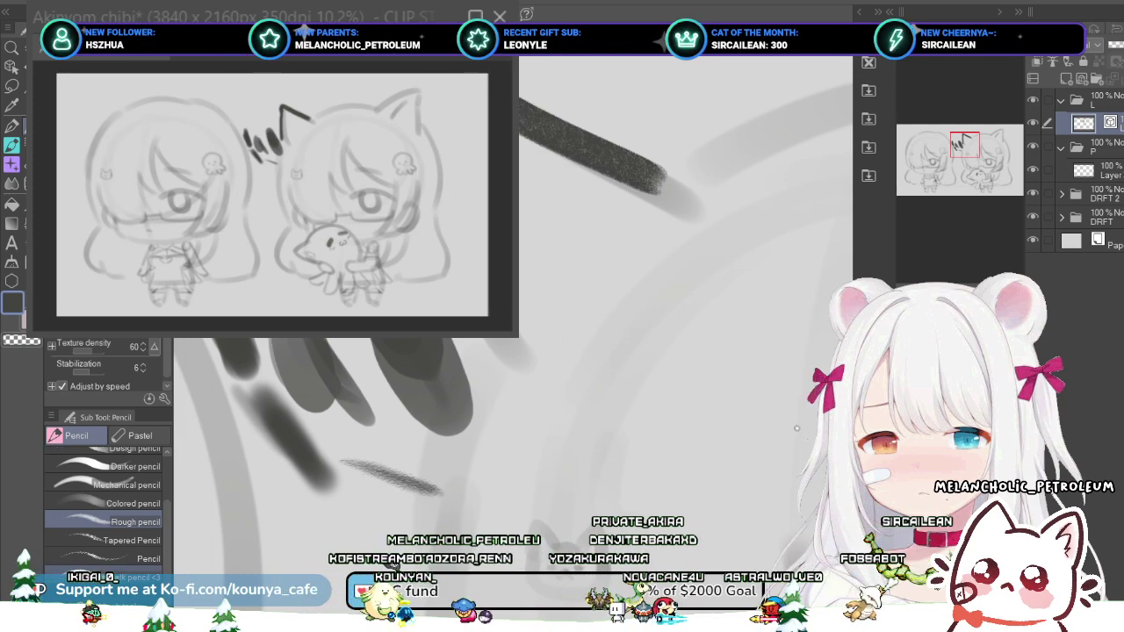
# - Paint a wide band of overlapping strokes and a separate narrower diagonal stroke with the soft chalk pencil
pyautogui.click(114, 576)
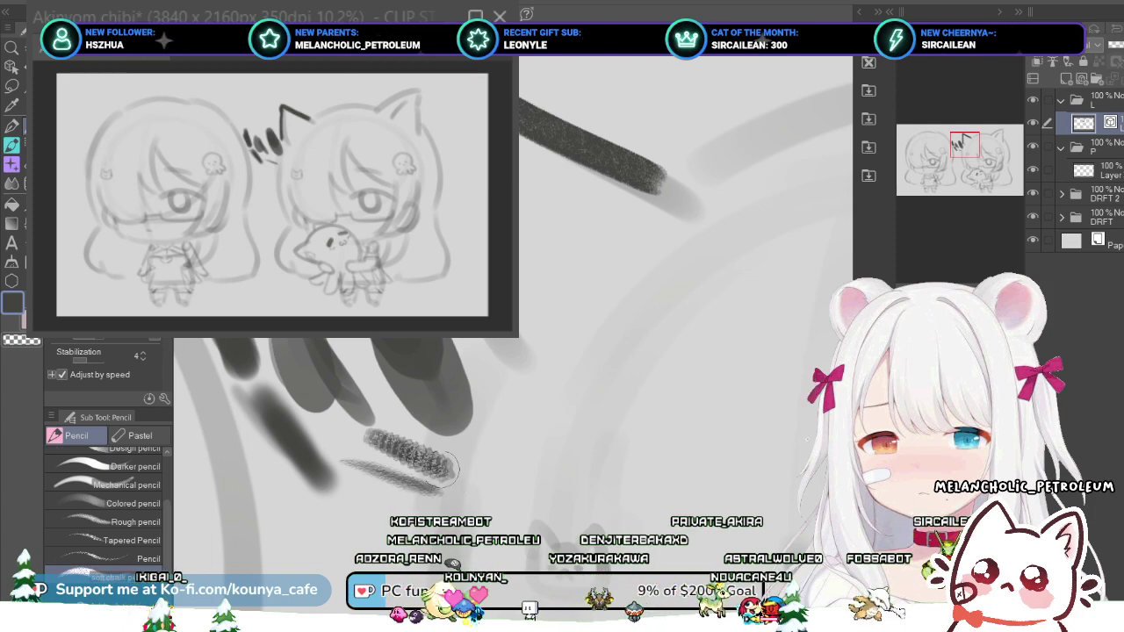
pyautogui.moveTo(527, 428)
pyautogui.mouseDown()
pyautogui.moveTo(628, 479)
pyautogui.moveTo(515, 425)
pyautogui.mouseUp()
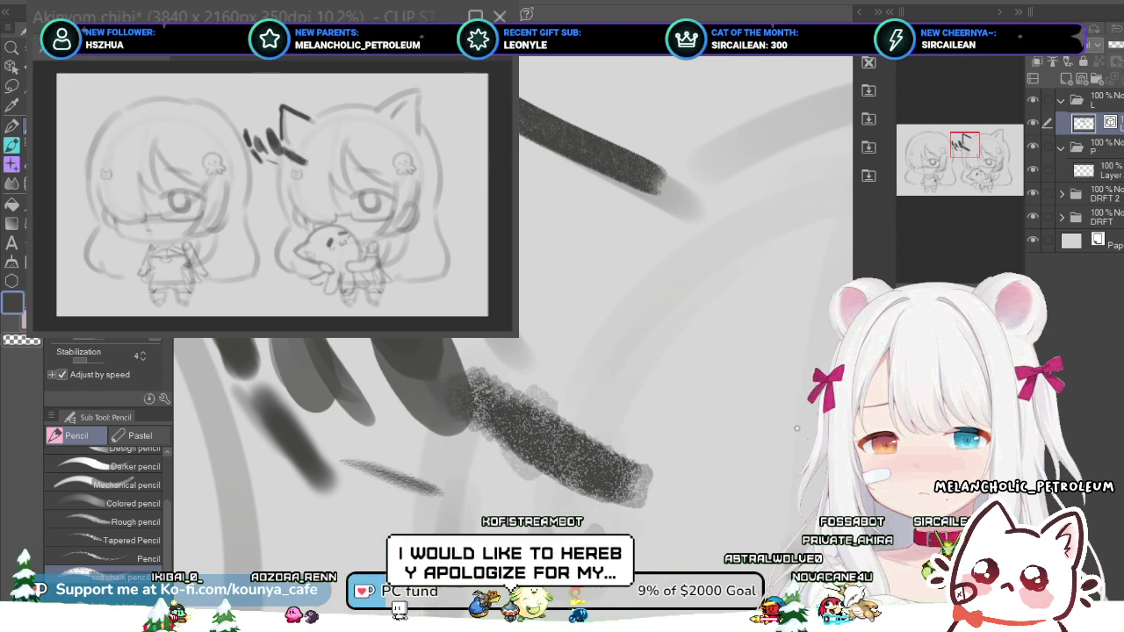
pyautogui.moveTo(548, 329); pyautogui.dragTo(657, 417)
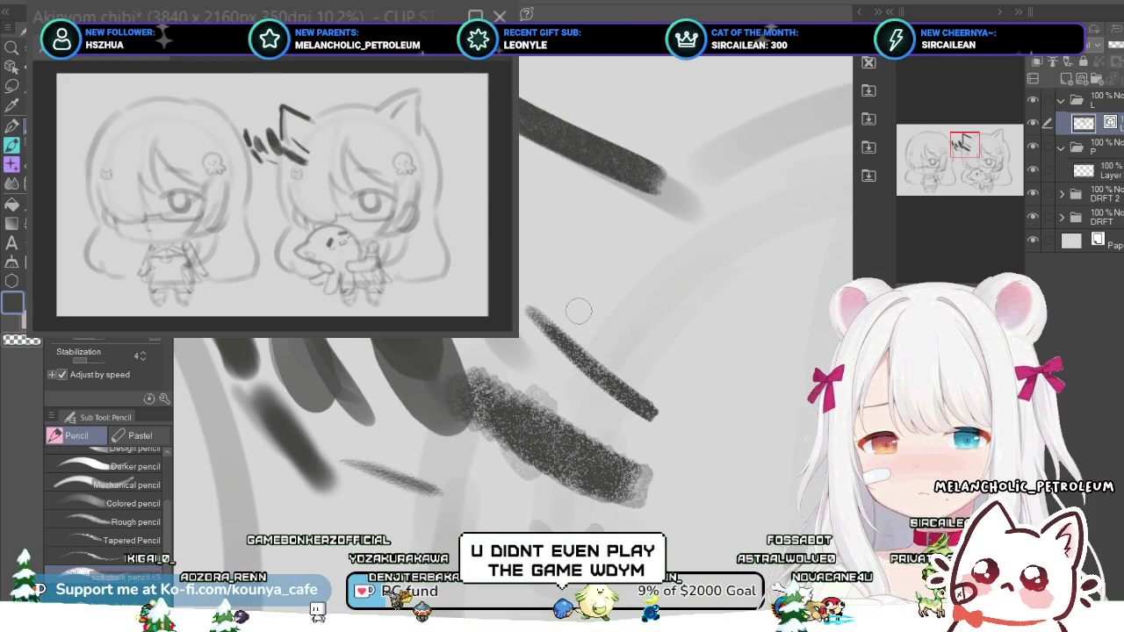
# - Draw a small chalk hook and a short curved chalk stroke above the narrow diagonal one, undoing and redrawing both
pyautogui.moveTo(639, 295)
pyautogui.mouseDown()
pyautogui.moveTo(628, 256)
pyautogui.moveTo(678, 300)
pyautogui.mouseUp()
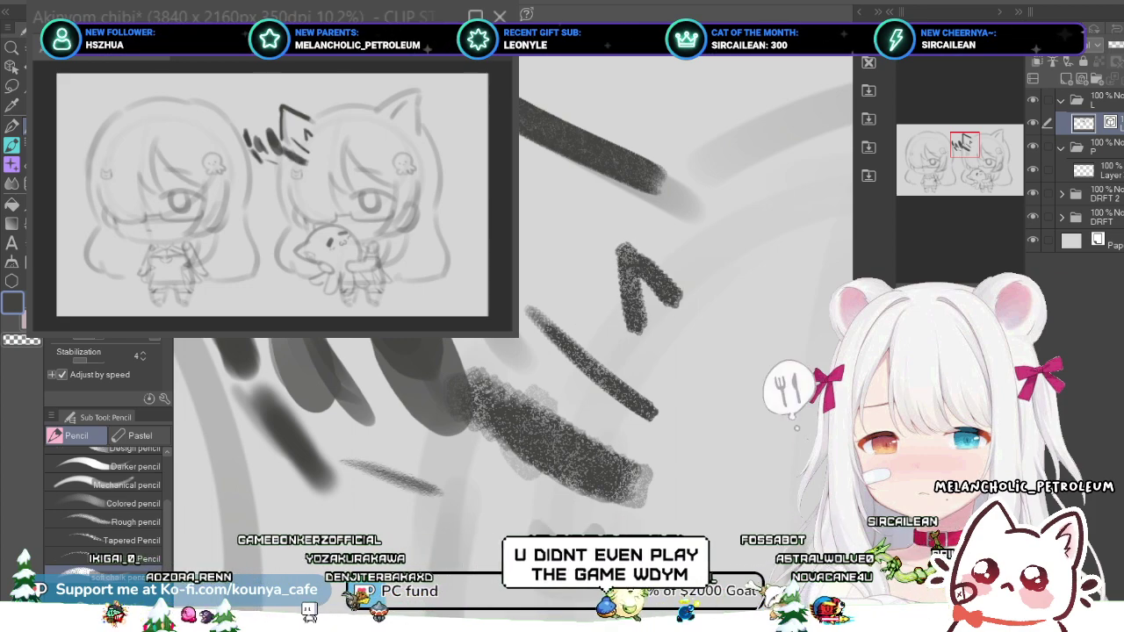
pyautogui.hotkey('ctrl', 'z')
pyautogui.moveTo(606, 270)
pyautogui.mouseDown()
pyautogui.moveTo(598, 292)
pyautogui.moveTo(638, 286)
pyautogui.mouseUp()
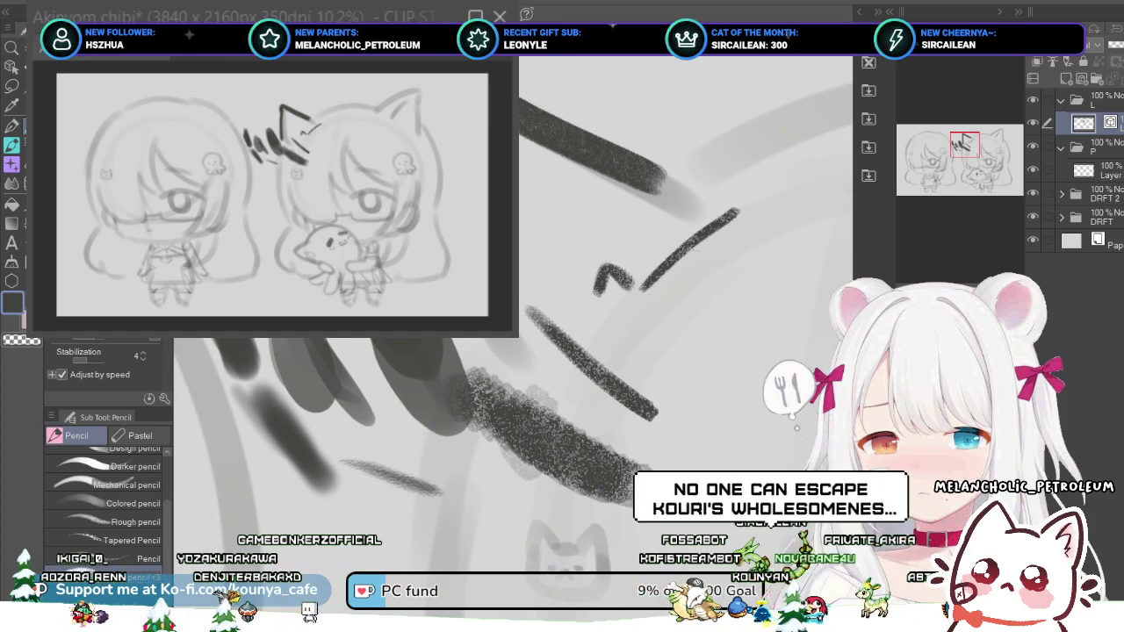
pyautogui.moveTo(642, 288)
pyautogui.mouseDown()
pyautogui.moveTo(738, 211)
pyautogui.moveTo(666, 275)
pyautogui.moveTo(721, 225)
pyautogui.mouseUp()
pyautogui.hotkey('ctrl', 'z')
pyautogui.scroll(2, 663, 272)
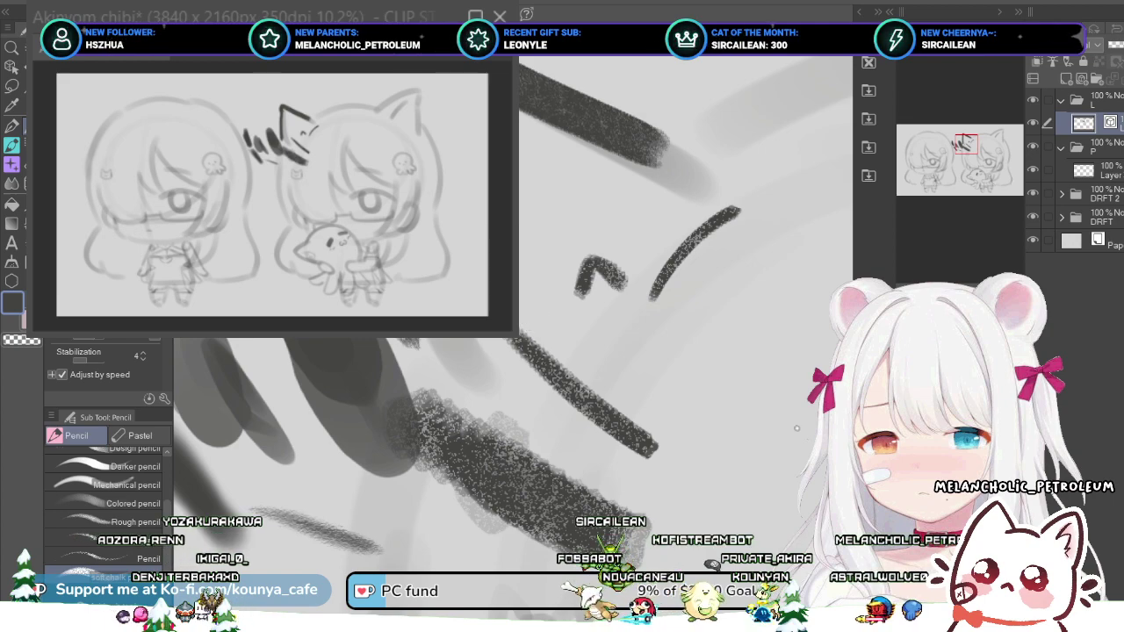
pyautogui.moveTo(663, 273)
pyautogui.mouseDown()
pyautogui.moveTo(689, 291)
pyautogui.moveTo(673, 272)
pyautogui.mouseUp()
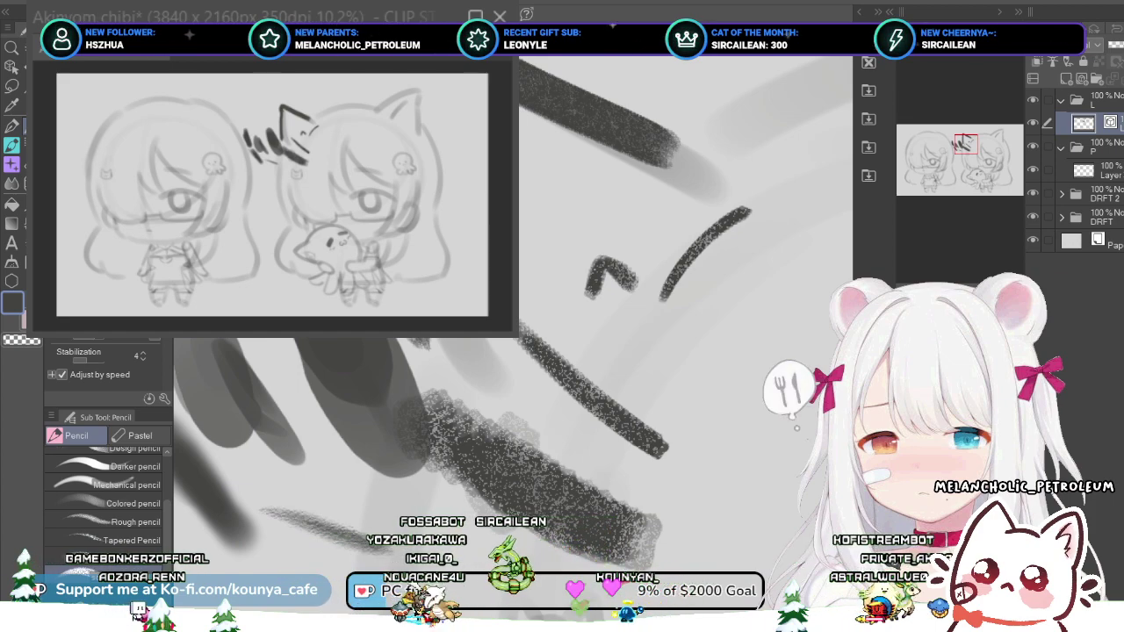
pyautogui.scroll(-2, 546, 235)
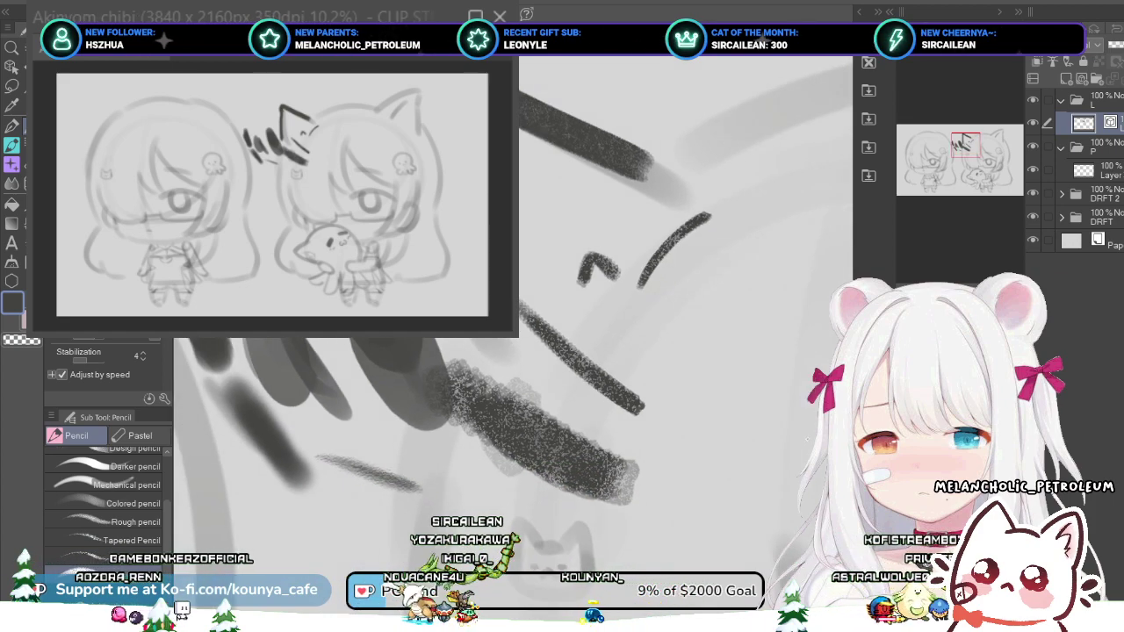
# - Select and delete the wide overlapping chalk strokes, including the single dab left over in their middle
pyautogui.moveTo(546, 235); pyautogui.dragTo(592, 248)
pyautogui.keyDown('ctrl'); pyautogui.click(624, 373); pyautogui.keyUp('ctrl')
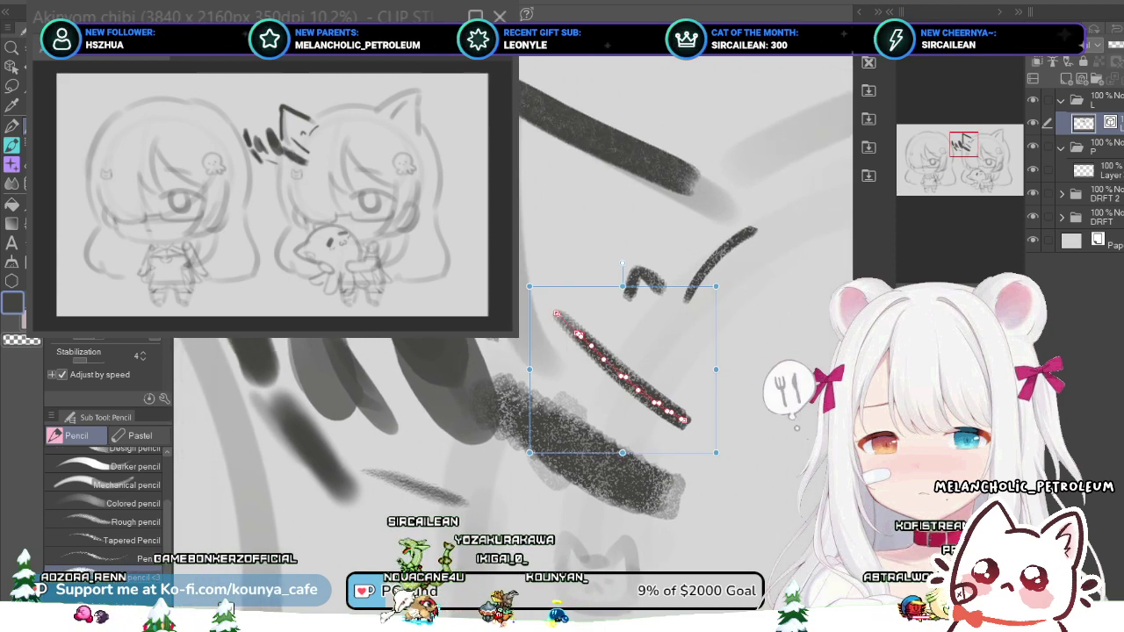
pyautogui.keyDown('ctrl'); pyautogui.click(567, 445); pyautogui.keyUp('ctrl')
pyautogui.press('Delete')
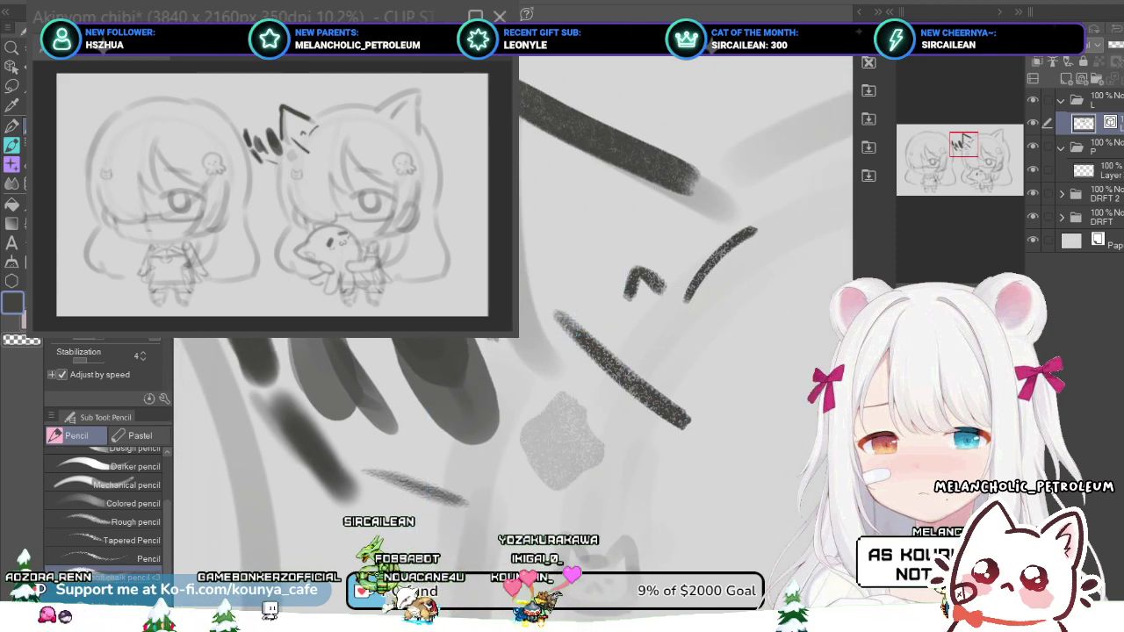
pyautogui.click(569, 439)
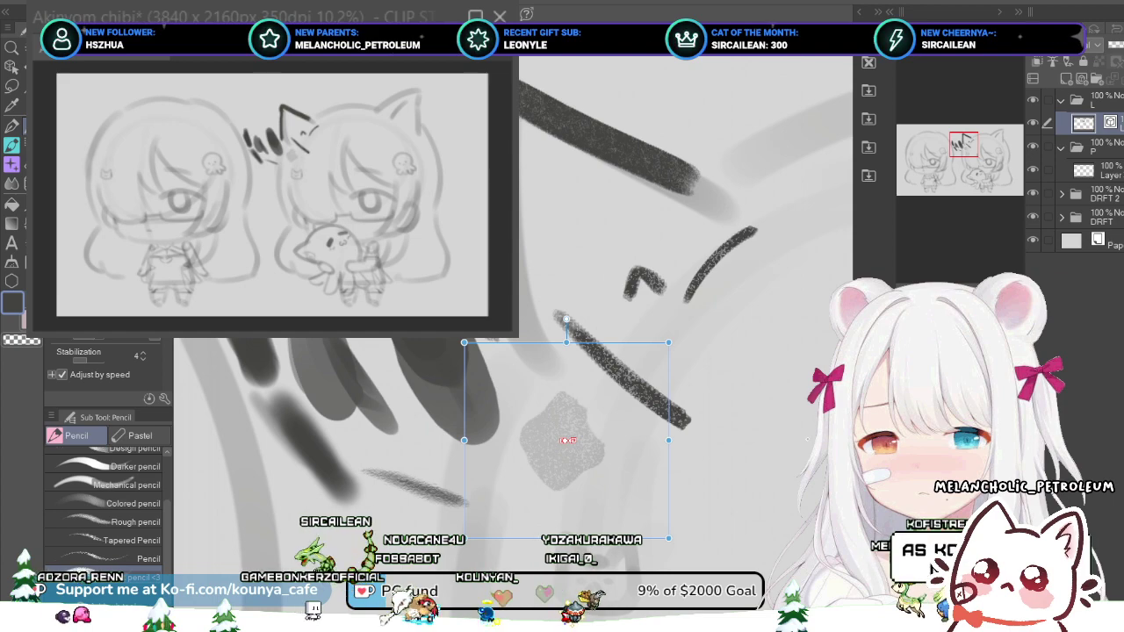
pyautogui.press('Delete')
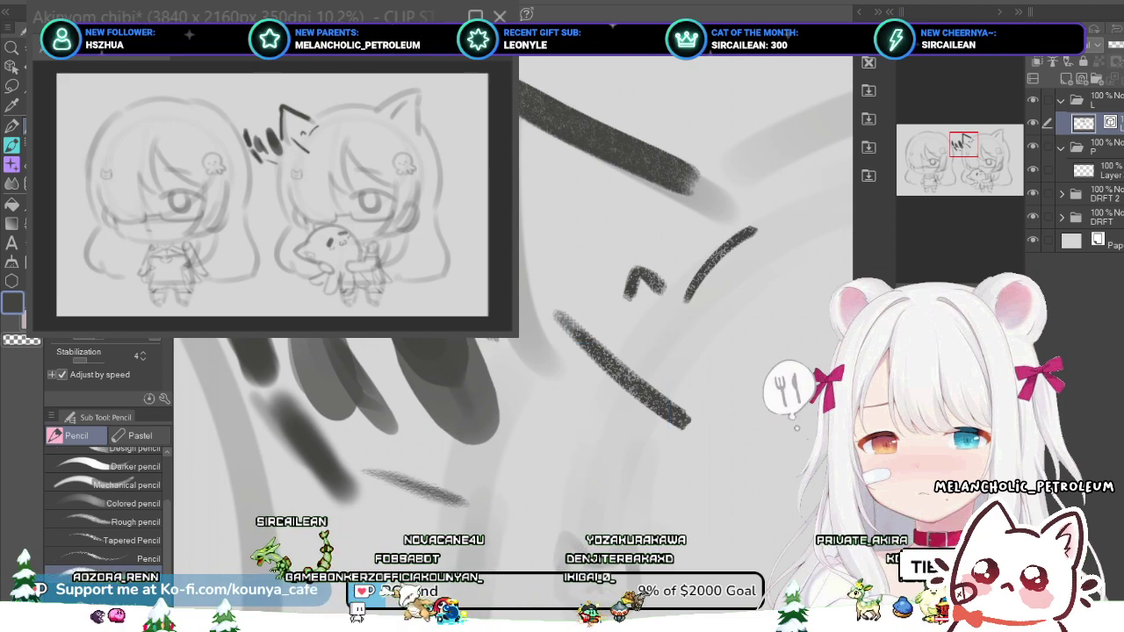
# - Select the narrow diagonal chalk stroke and rotate it clockwise until it stands nearly vertical
pyautogui.moveTo(614, 369); pyautogui.dragTo(592, 372)
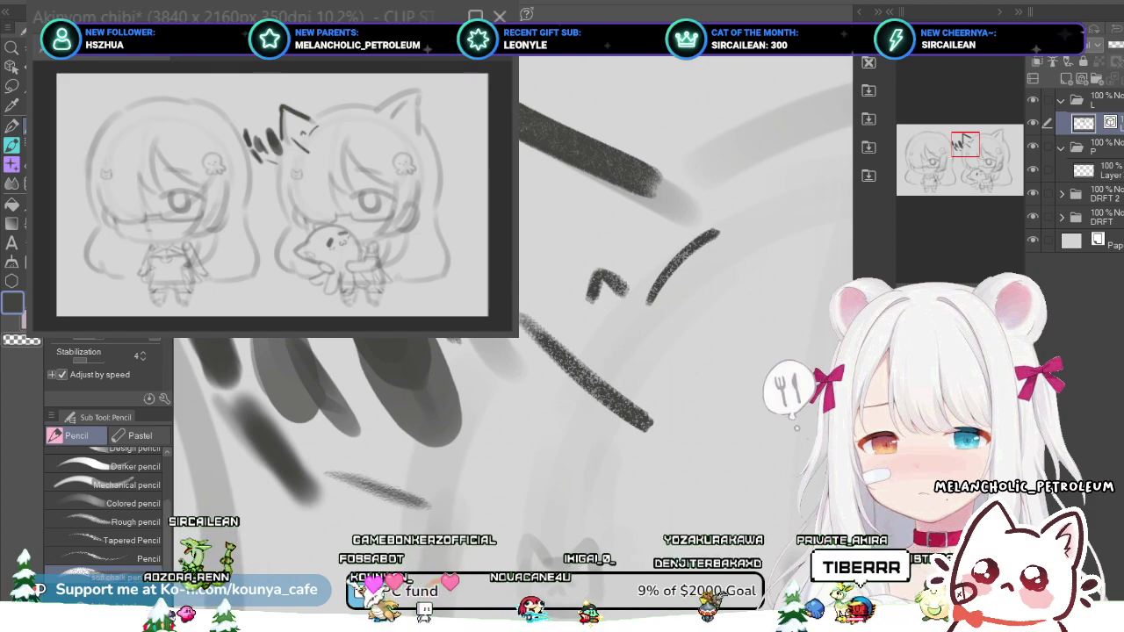
pyautogui.keyDown('ctrl'); pyautogui.click(590, 381); pyautogui.keyUp('ctrl')
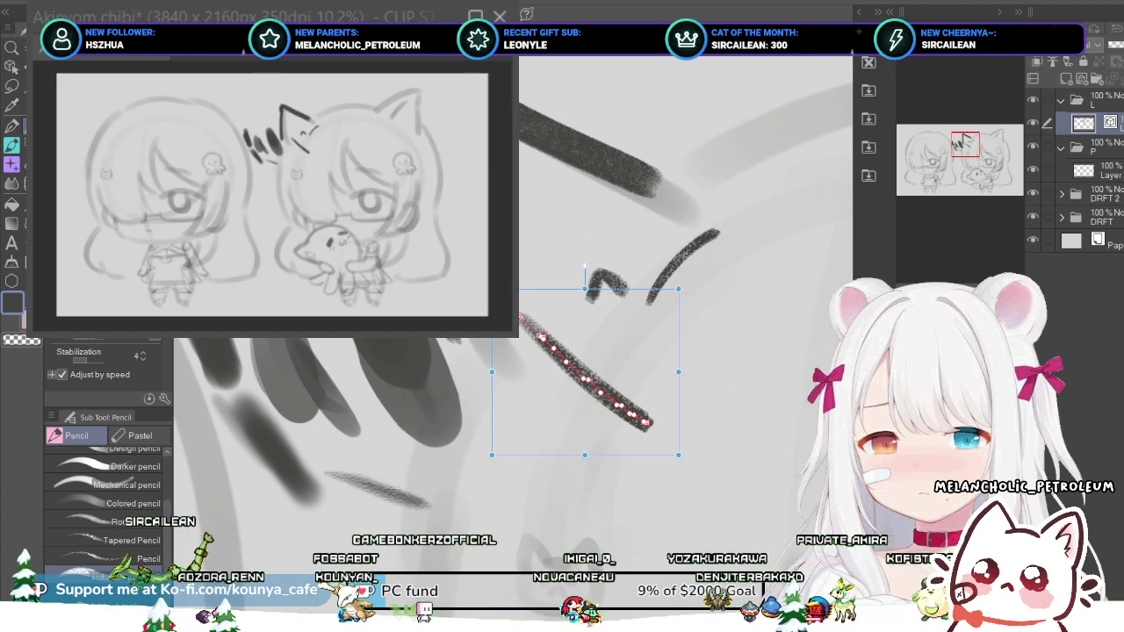
pyautogui.moveTo(584, 265); pyautogui.dragTo(646, 283)
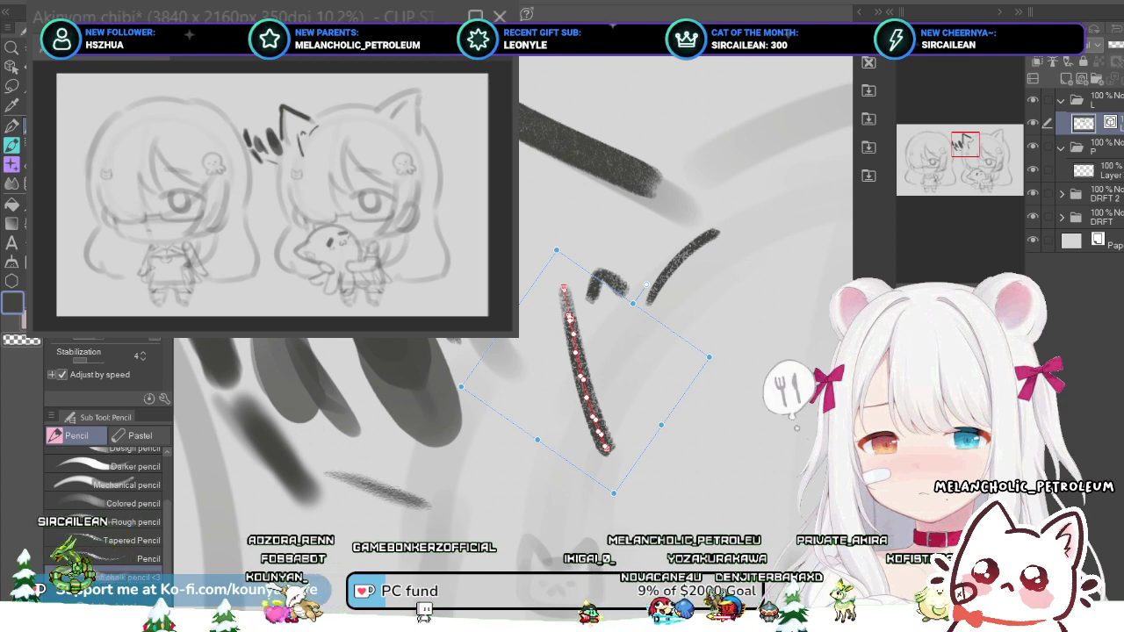
pyautogui.scroll(-2, 488, 316)
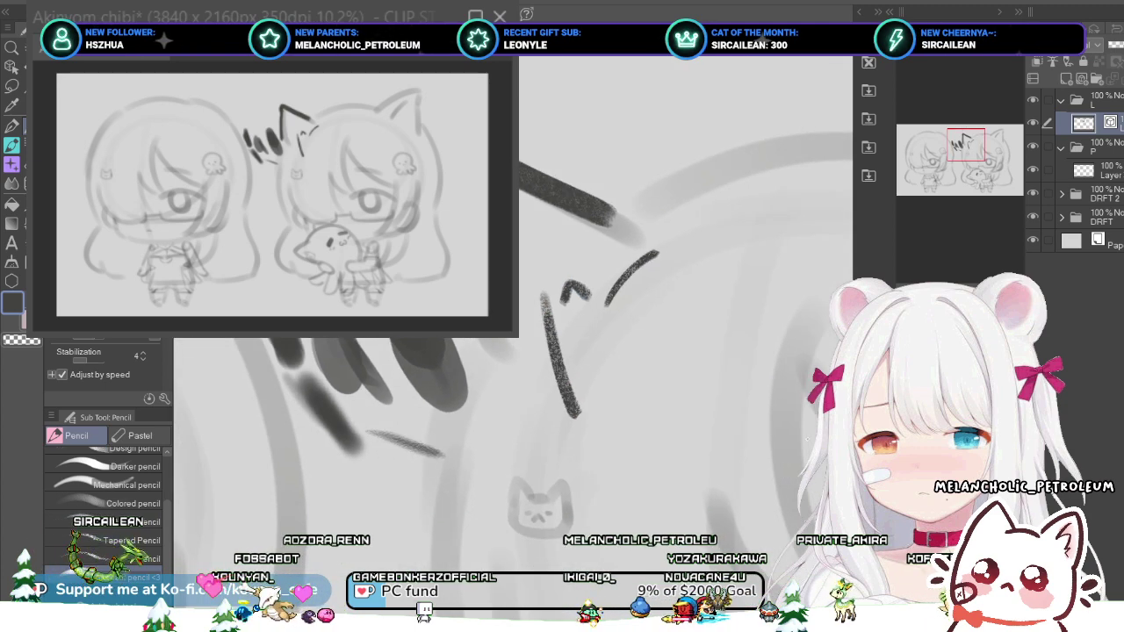
pyautogui.moveTo(606, 334); pyautogui.dragTo(633, 351)
pyautogui.scroll(2, 476, 347)
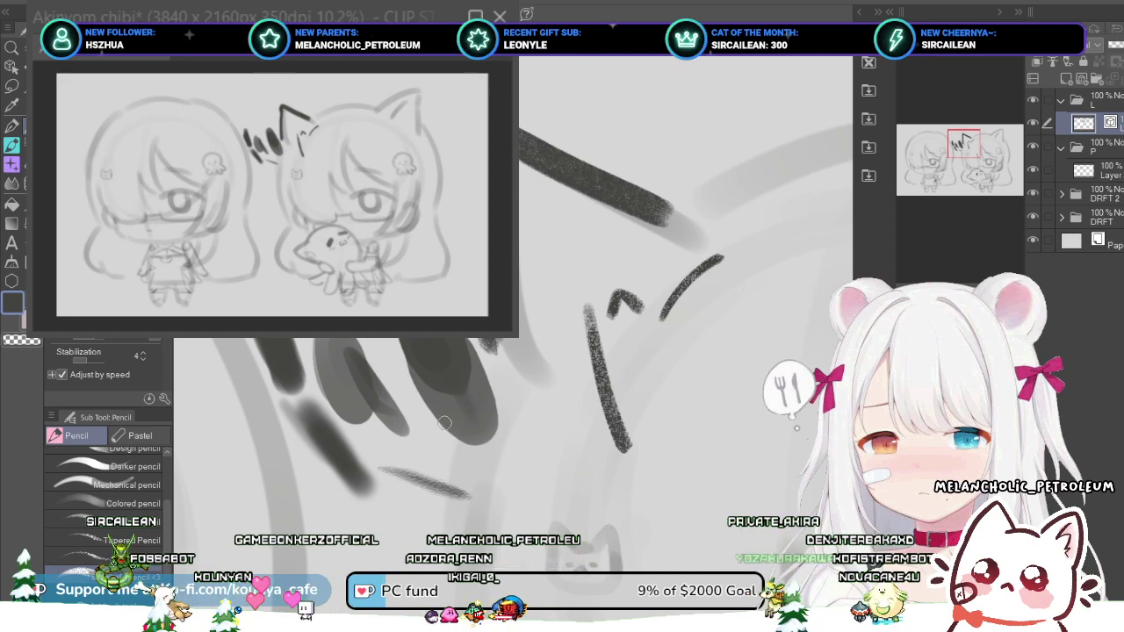
pyautogui.moveTo(615, 369); pyautogui.dragTo(587, 348)
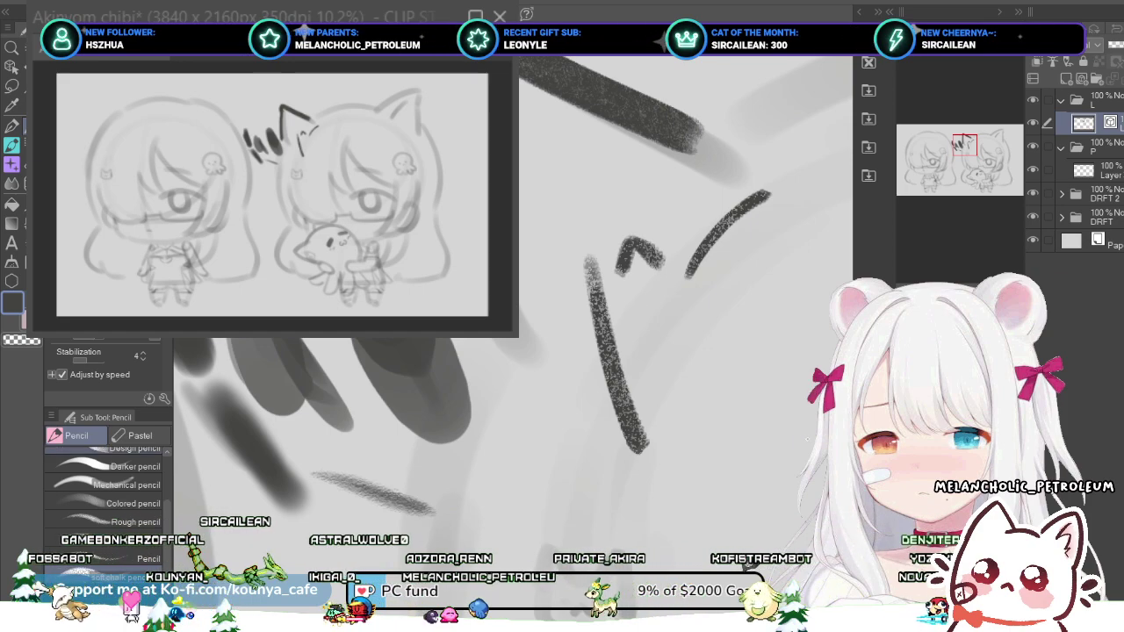
# - Try the G-pen with a long vertical stroke, undoing and redrawing it, and add a short crossing mark at its upper end
pyautogui.press('p')
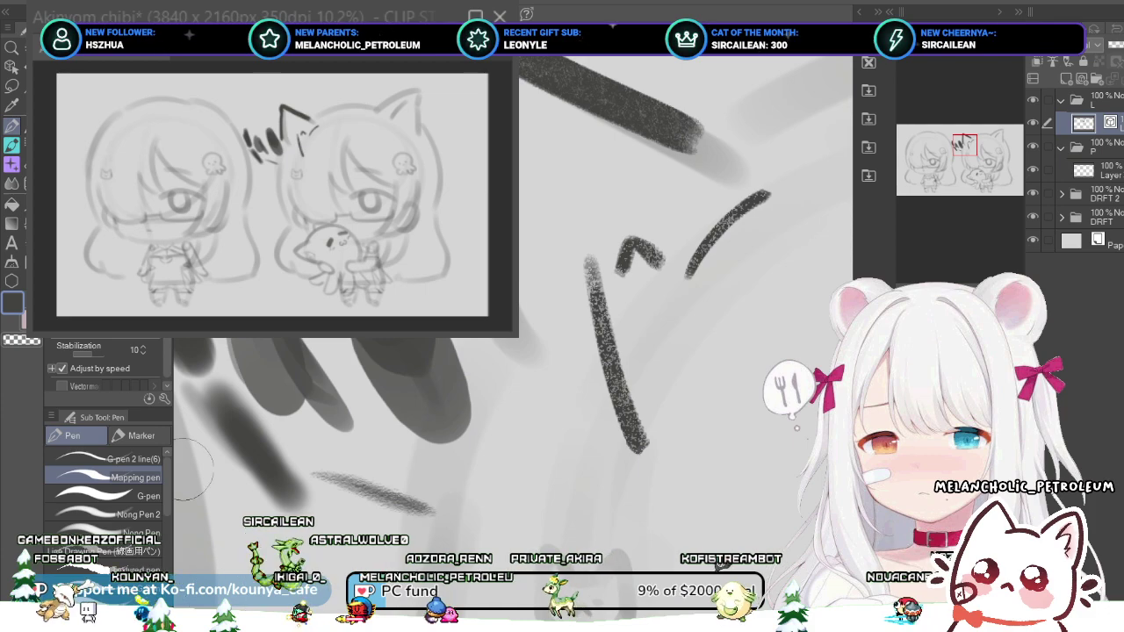
pyautogui.click(132, 495)
pyautogui.moveTo(528, 204); pyautogui.dragTo(520, 439)
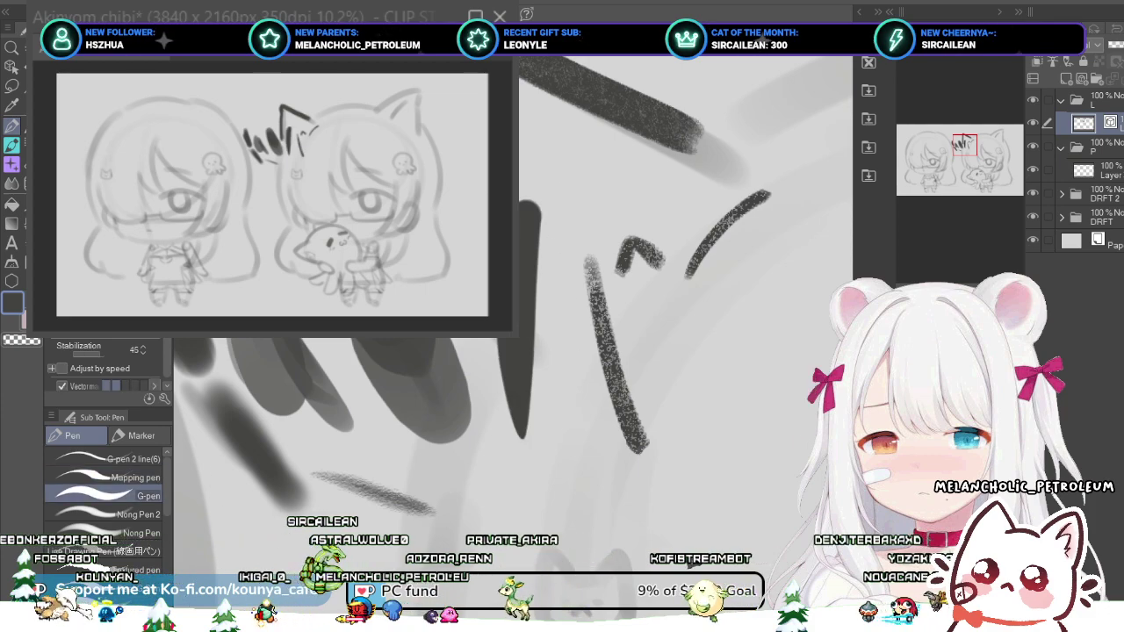
pyautogui.hotkey('ctrl', 'z')
pyautogui.moveTo(522, 212); pyautogui.dragTo(508, 438)
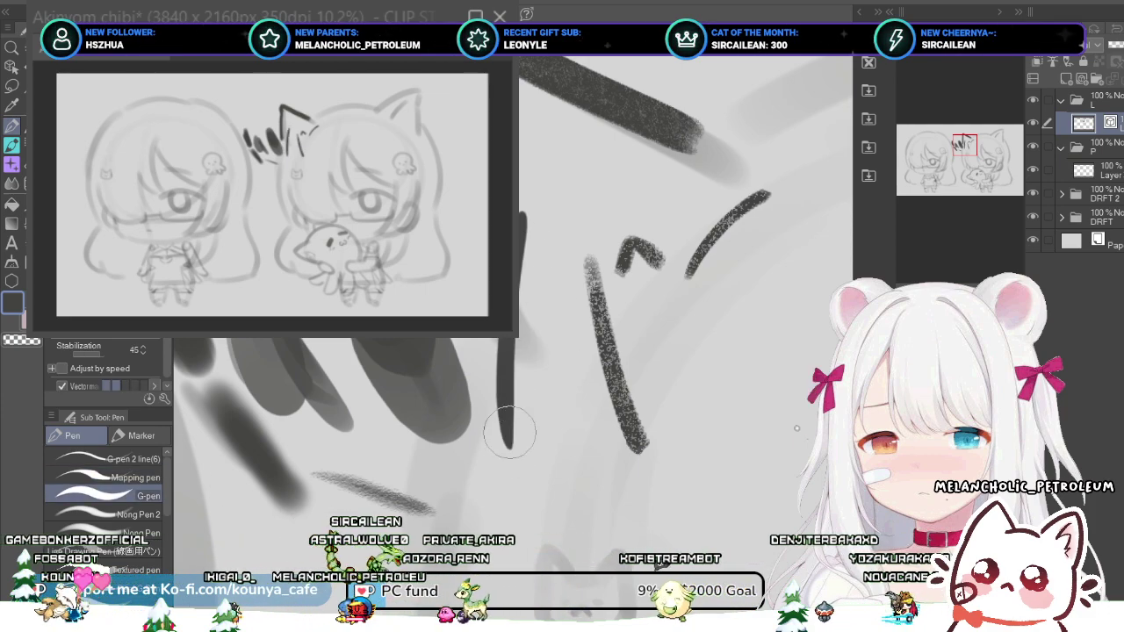
pyautogui.moveTo(544, 209); pyautogui.dragTo(520, 255)
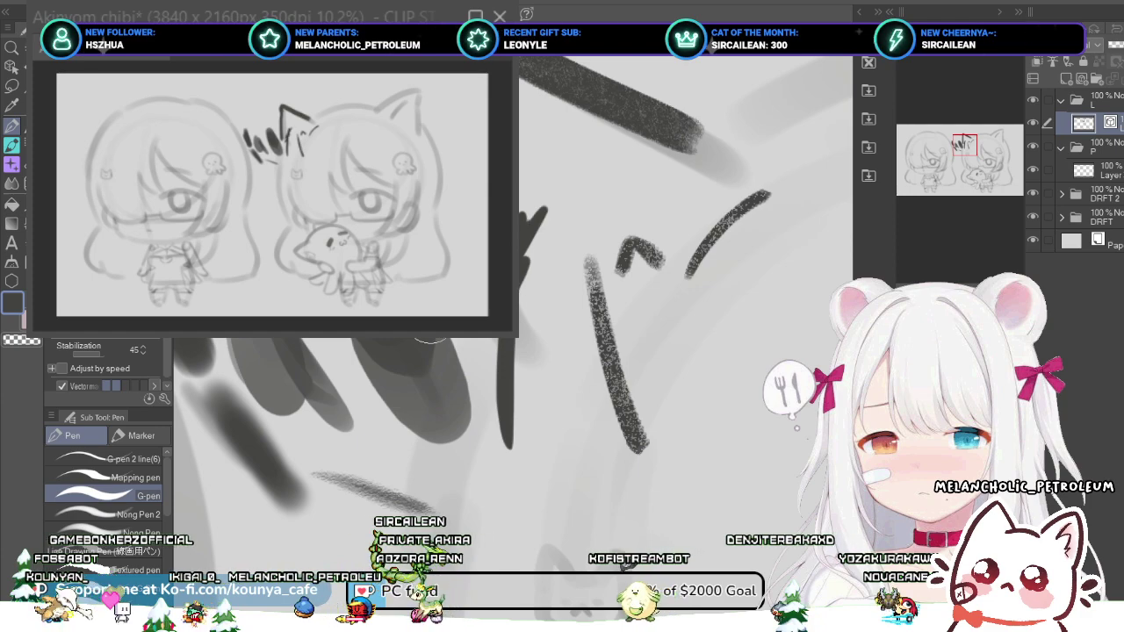
pyautogui.scroll(-1, 431, 339)
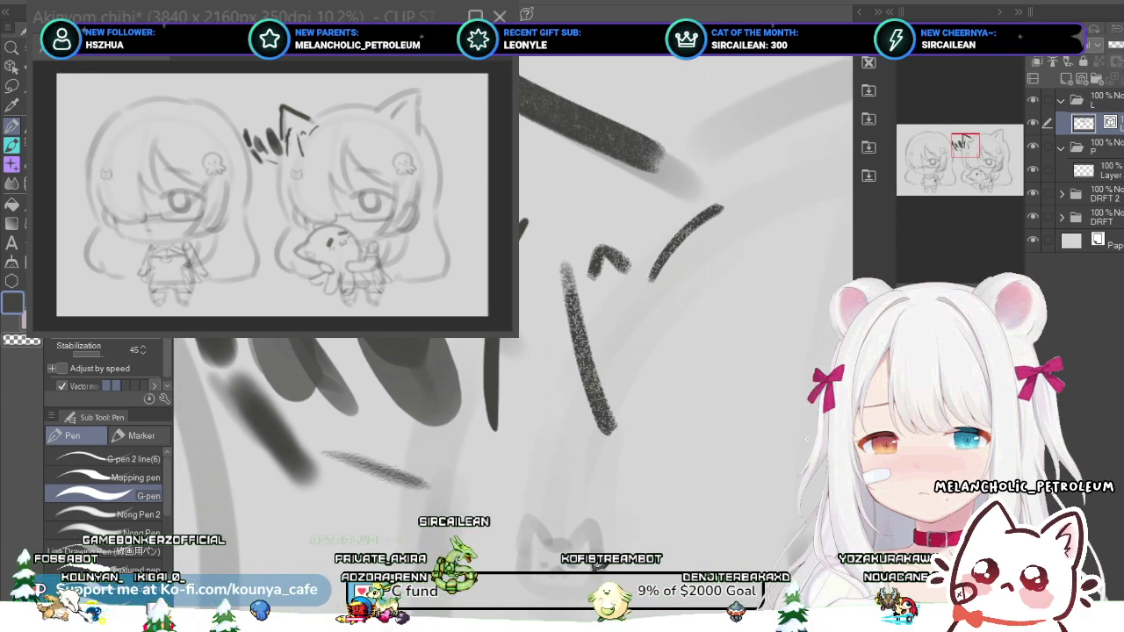
# - Paint further short G-pen test strokes and blobs of varying thickness between the long pen stroke and the chalk marks
pyautogui.scroll(2, 518, 226)
pyautogui.moveTo(566, 168); pyautogui.dragTo(564, 309)
pyautogui.hotkey('ctrl', 'z')
pyautogui.hotkey('ctrl', 'z')
pyautogui.moveTo(555, 189); pyautogui.dragTo(553, 209)
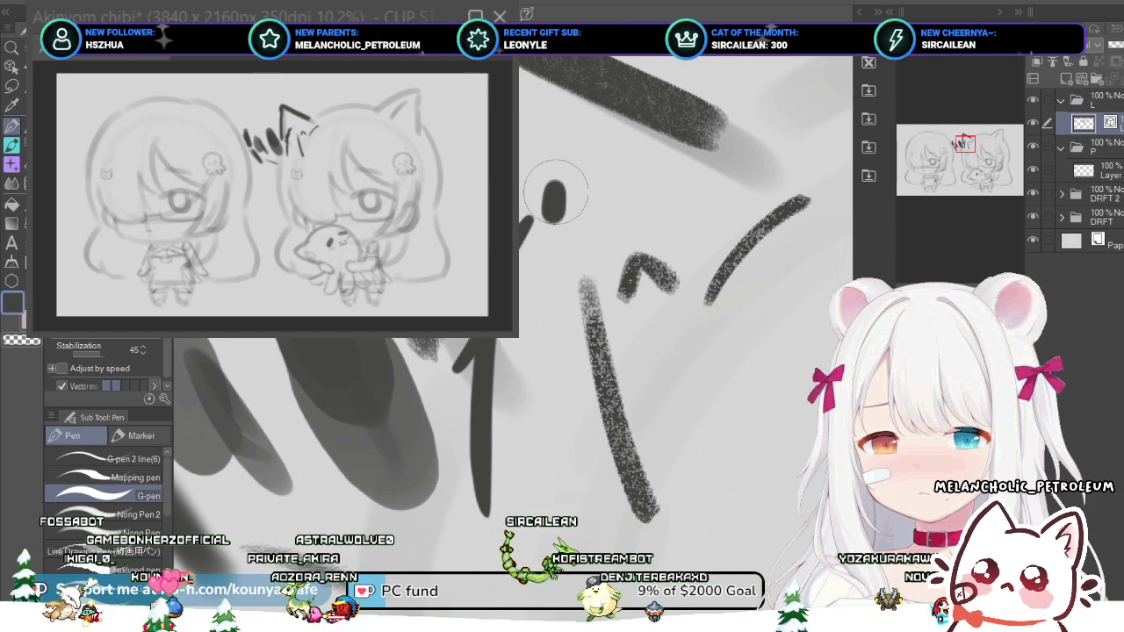
pyautogui.moveTo(566, 156)
pyautogui.mouseDown()
pyautogui.moveTo(550, 241)
pyautogui.moveTo(564, 158)
pyautogui.moveTo(548, 266)
pyautogui.moveTo(552, 246)
pyautogui.moveTo(563, 251)
pyautogui.moveTo(538, 335)
pyautogui.mouseUp()
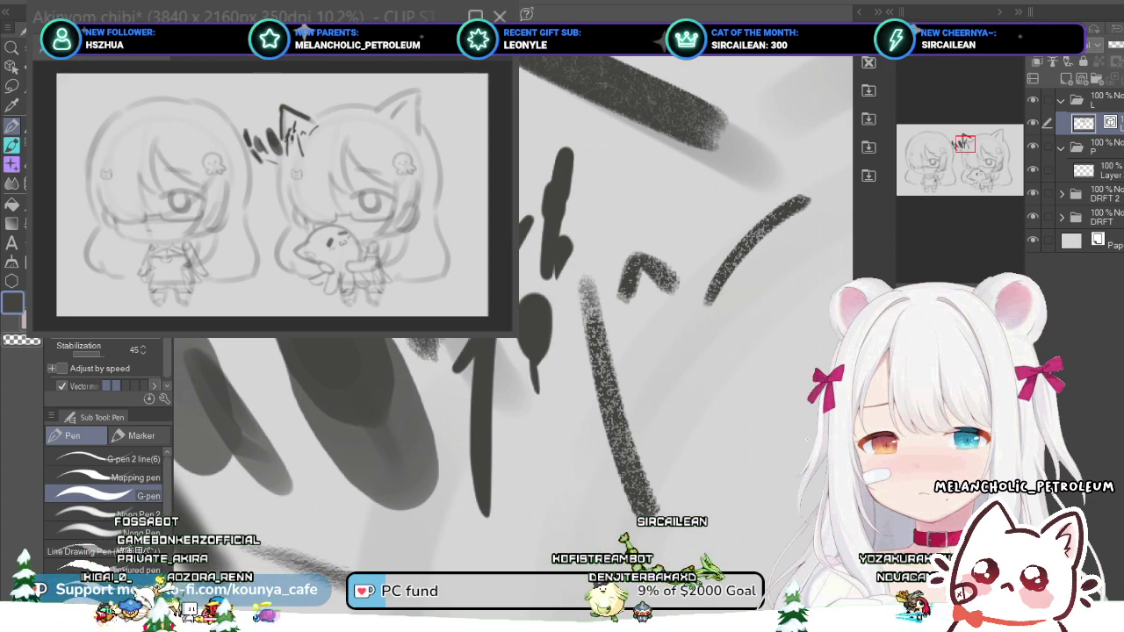
pyautogui.moveTo(533, 370)
pyautogui.mouseDown()
pyautogui.moveTo(539, 395)
pyautogui.moveTo(572, 380)
pyautogui.mouseUp()
pyautogui.scroll(-2, 535, 283)
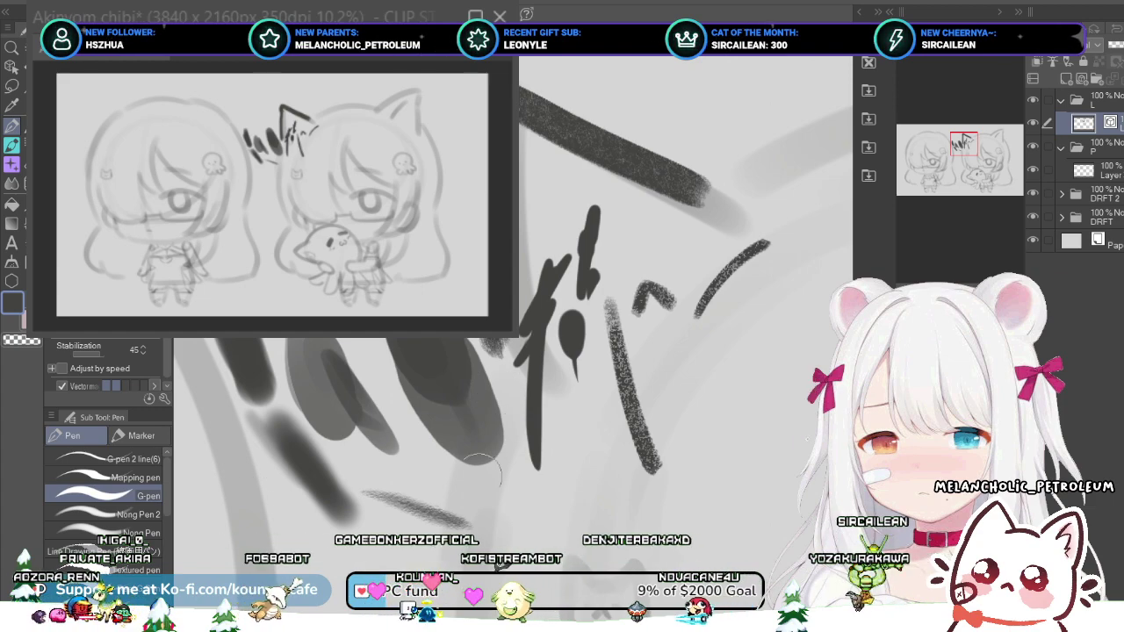
# - Delete all the test strokes from the line art layer
pyautogui.scroll(-1, 562, 232)
pyautogui.moveTo(562, 232); pyautogui.dragTo(518, 218)
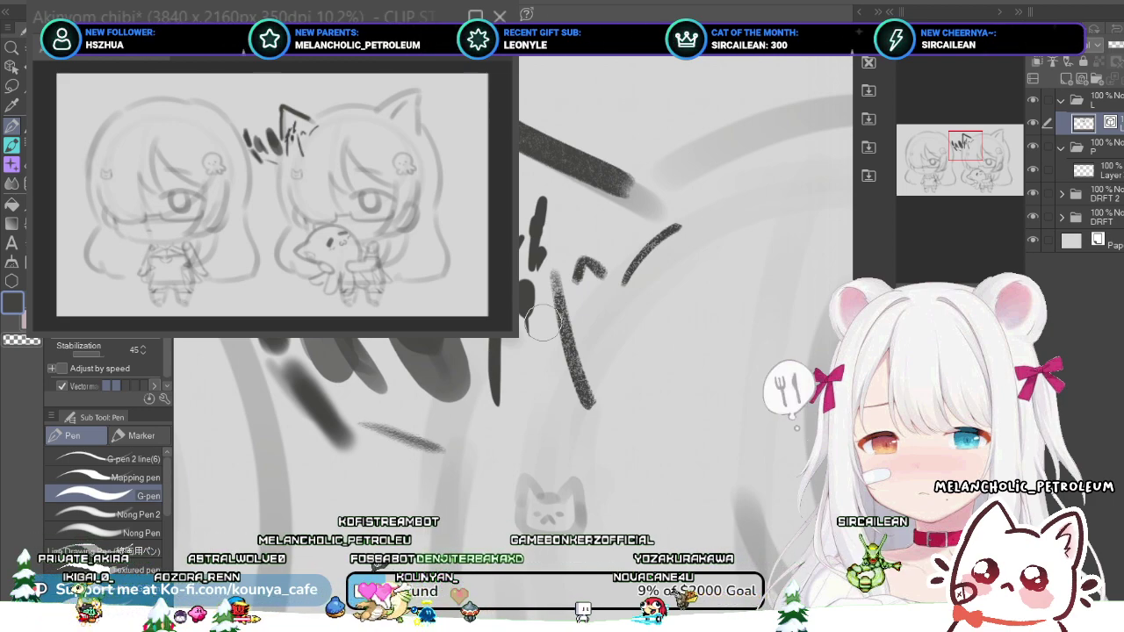
pyautogui.press('Delete')
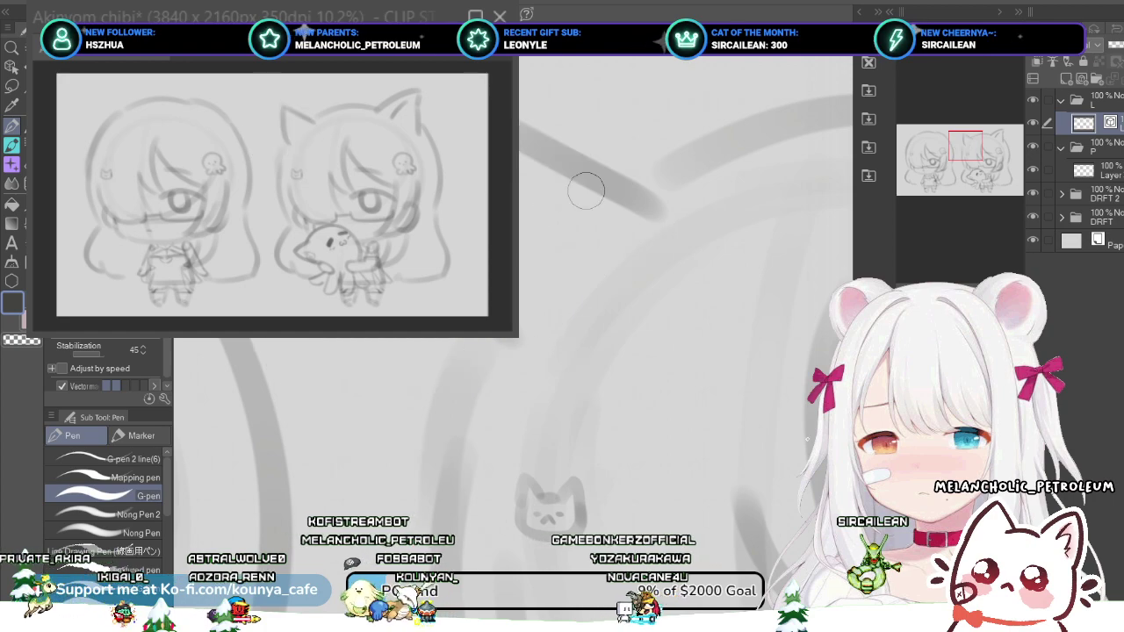
# - Resize the floating overview window so the whole two-chibi draft fills it
pyautogui.moveTo(529, 138); pyautogui.dragTo(494, 212)
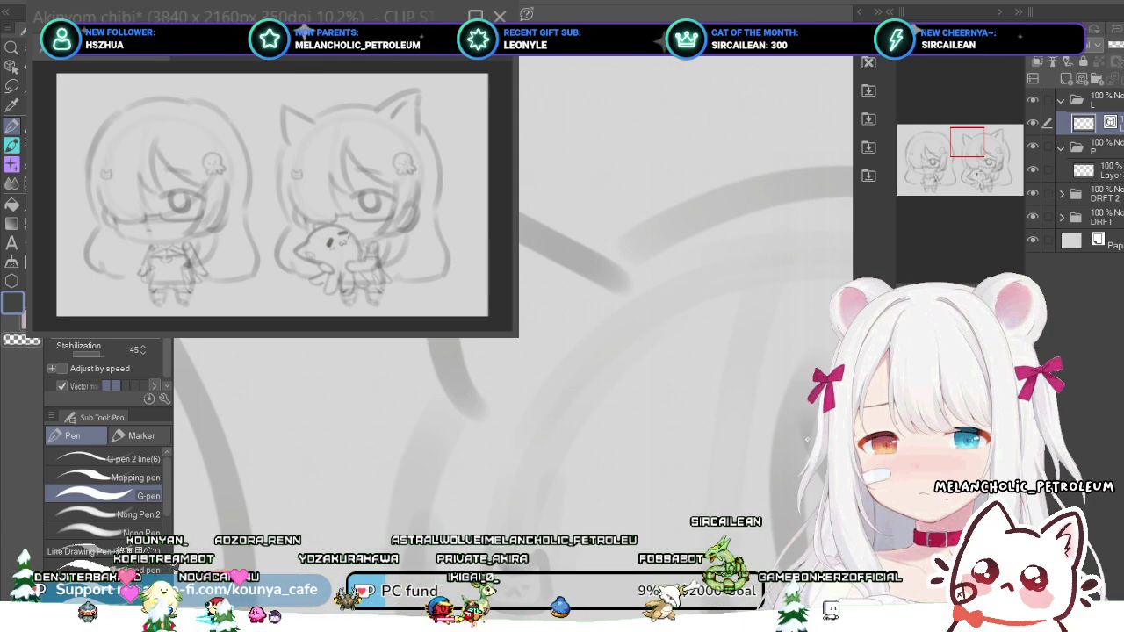
pyautogui.scroll(-2, 513, 344)
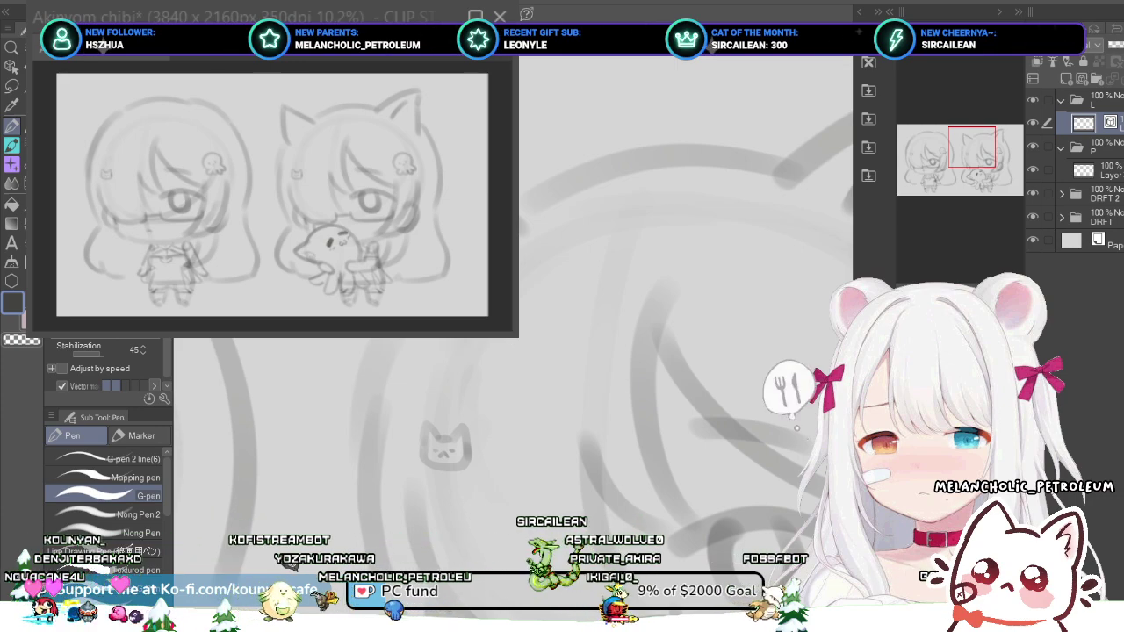
pyautogui.scroll(-4, 513, 343)
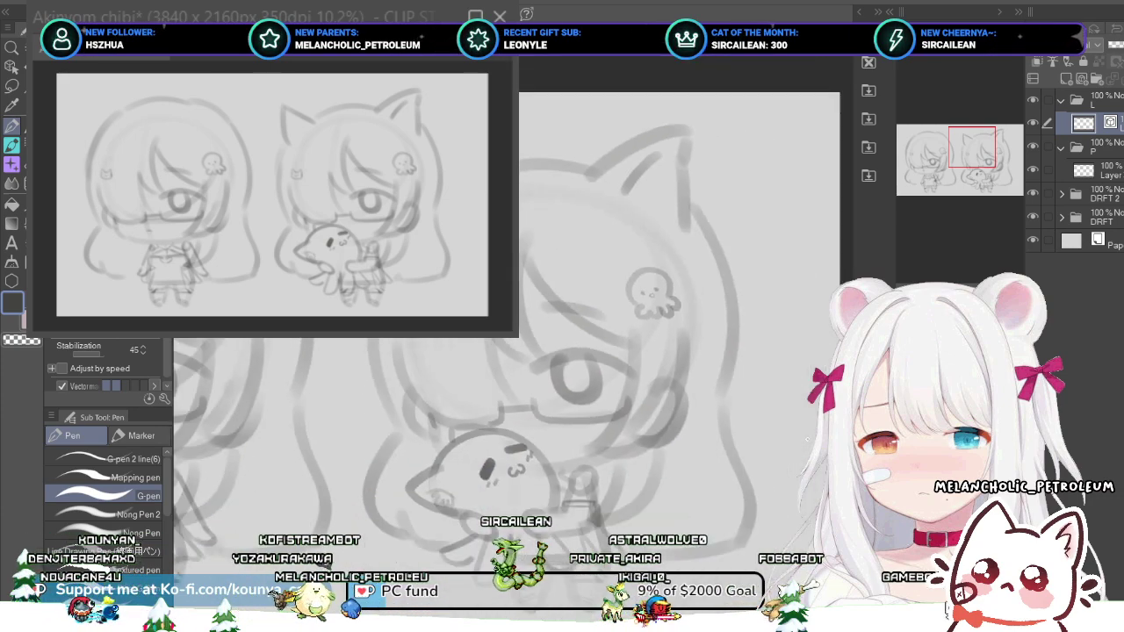
pyautogui.scroll(-1, 509, 334)
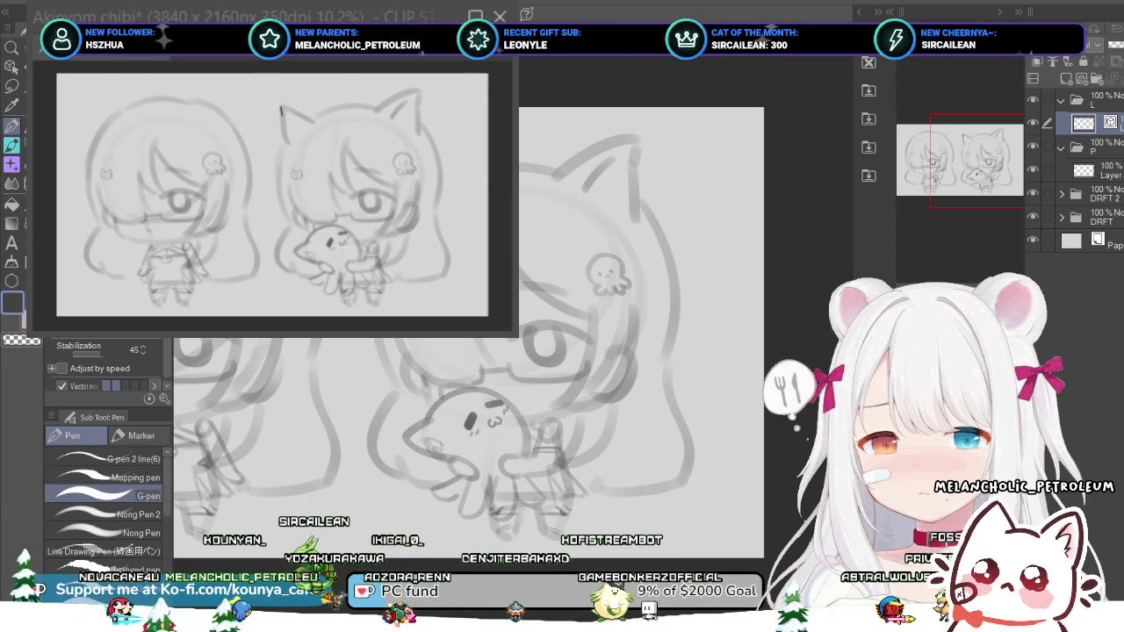
pyautogui.moveTo(517, 336); pyautogui.dragTo(496, 326)
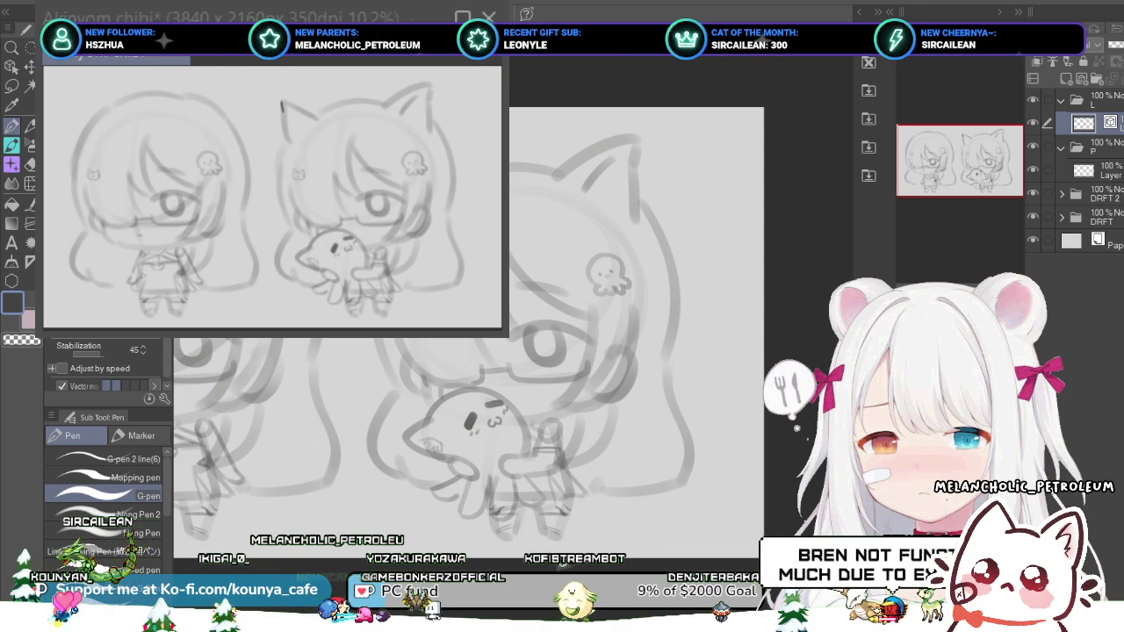
# - Shrink the floating preview of the drawing, move it away from the cat-eared chibi's left ear, and collapse the tool settings palettes
pyautogui.moveTo(509, 337); pyautogui.dragTo(501, 332)
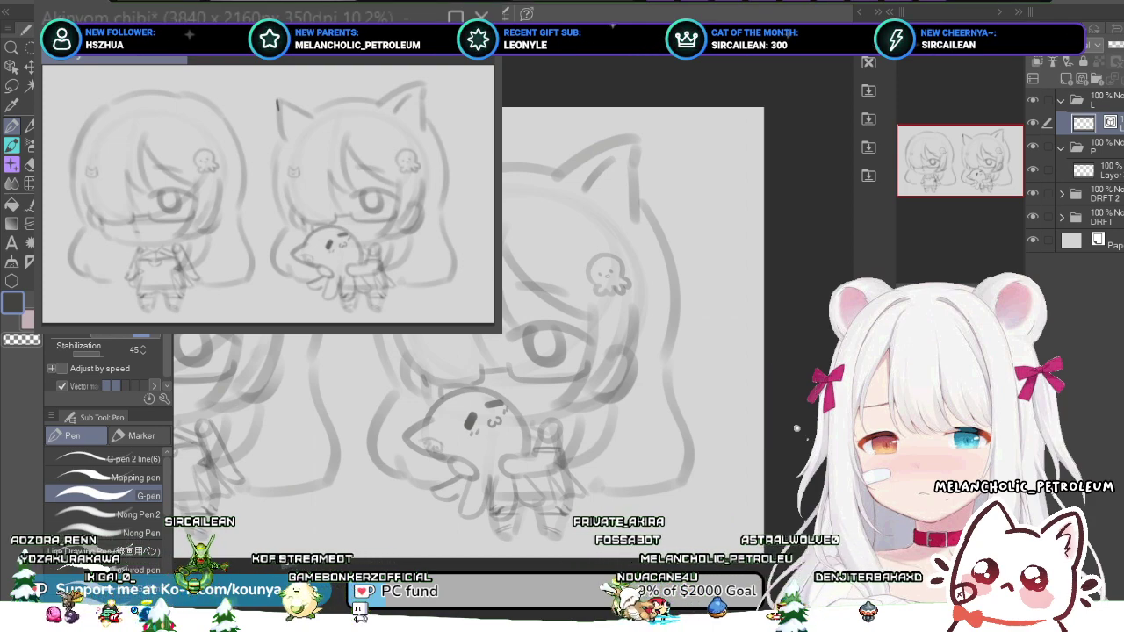
pyautogui.moveTo(263, 18); pyautogui.dragTo(899, 47)
pyautogui.moveTo(809, 48); pyautogui.dragTo(790, 20)
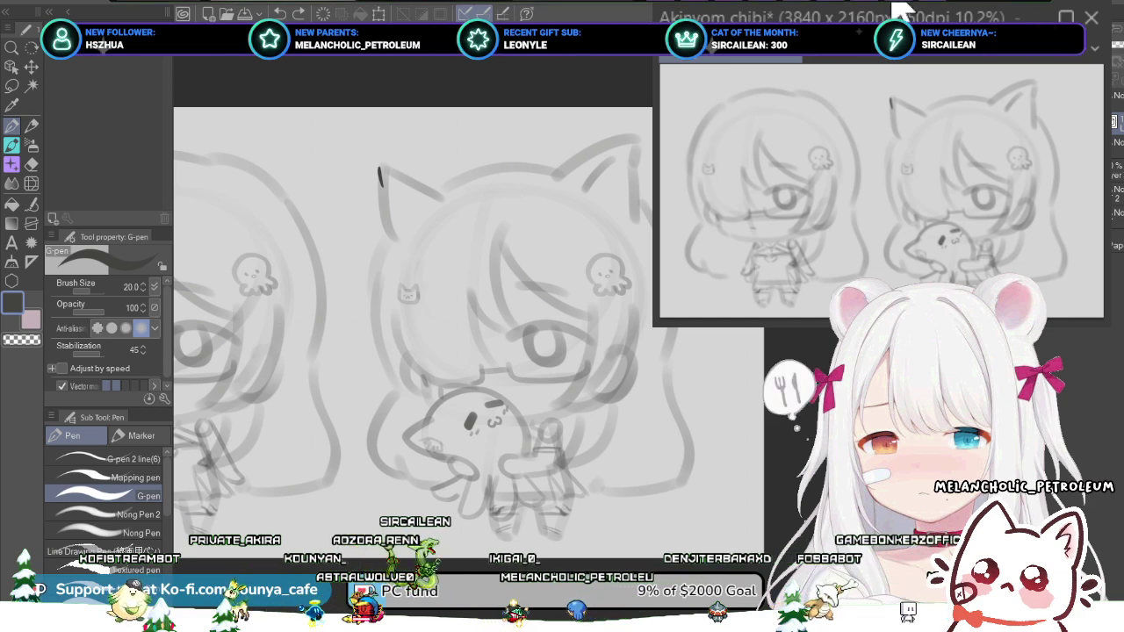
pyautogui.click(68, 13)
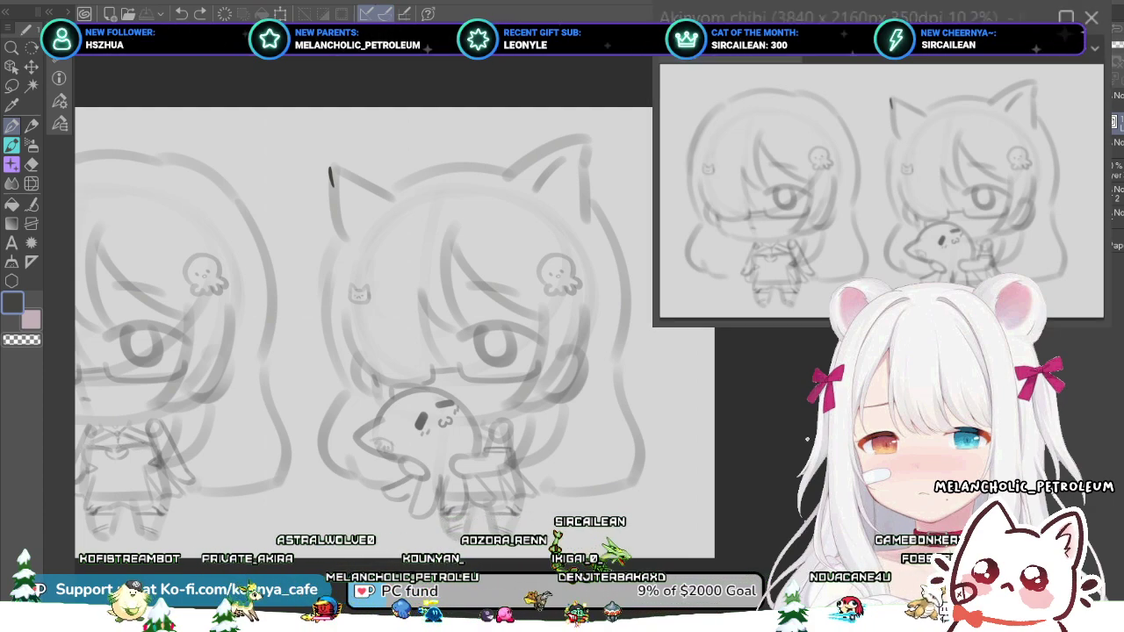
# - Clear the existing dark stroke from the tip of the cat-eared chibi's left ear
pyautogui.scroll(5, 339, 189)
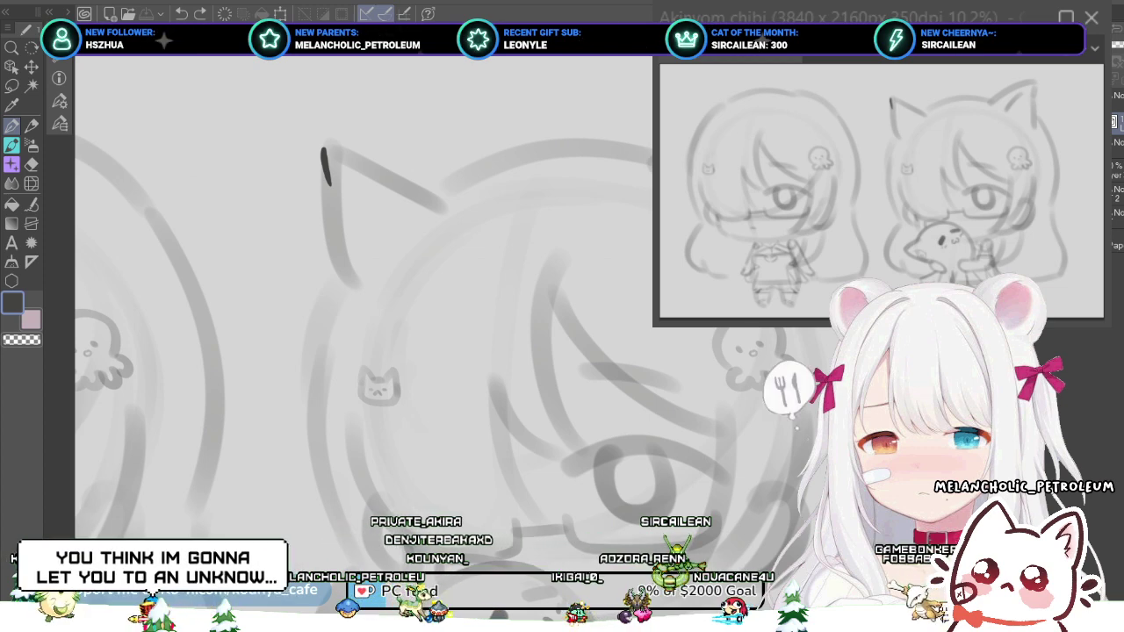
pyautogui.moveTo(389, 320); pyautogui.dragTo(376, 316)
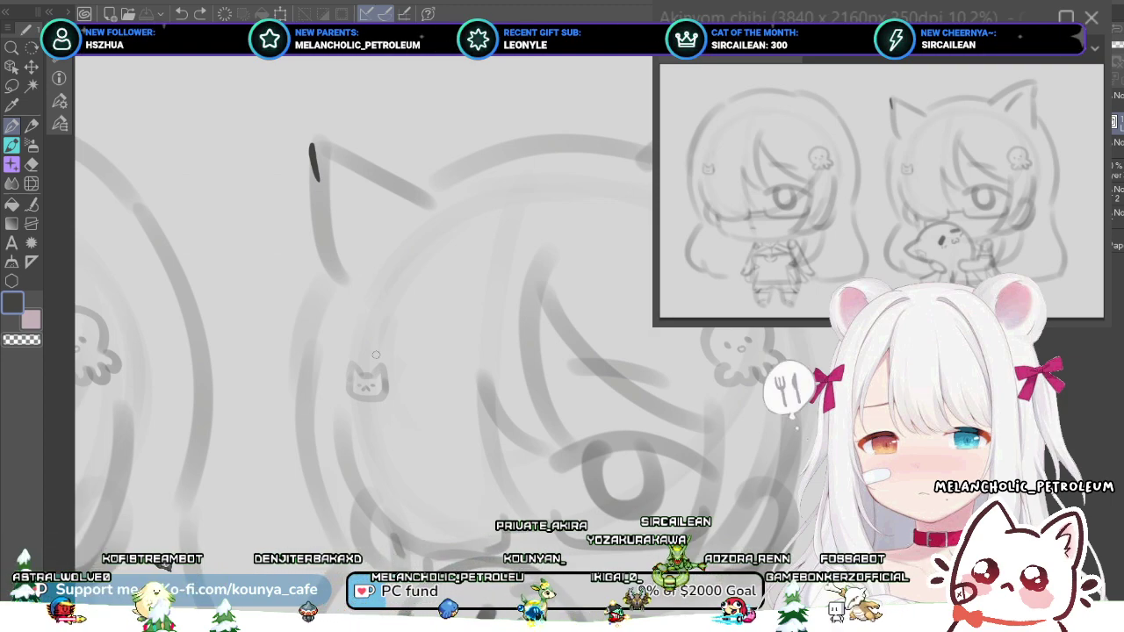
pyautogui.press('Delete')
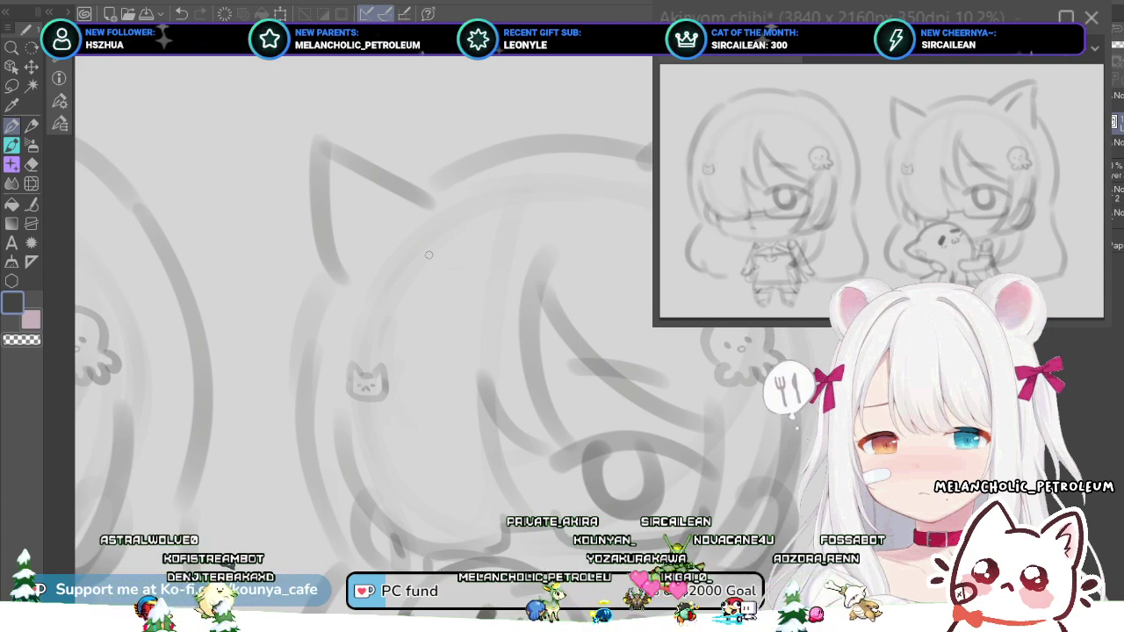
# - Ink a short downward stroke at the tip of the cat-eared chibi's left ear with the G-pen
pyautogui.scroll(2, 291, 135)
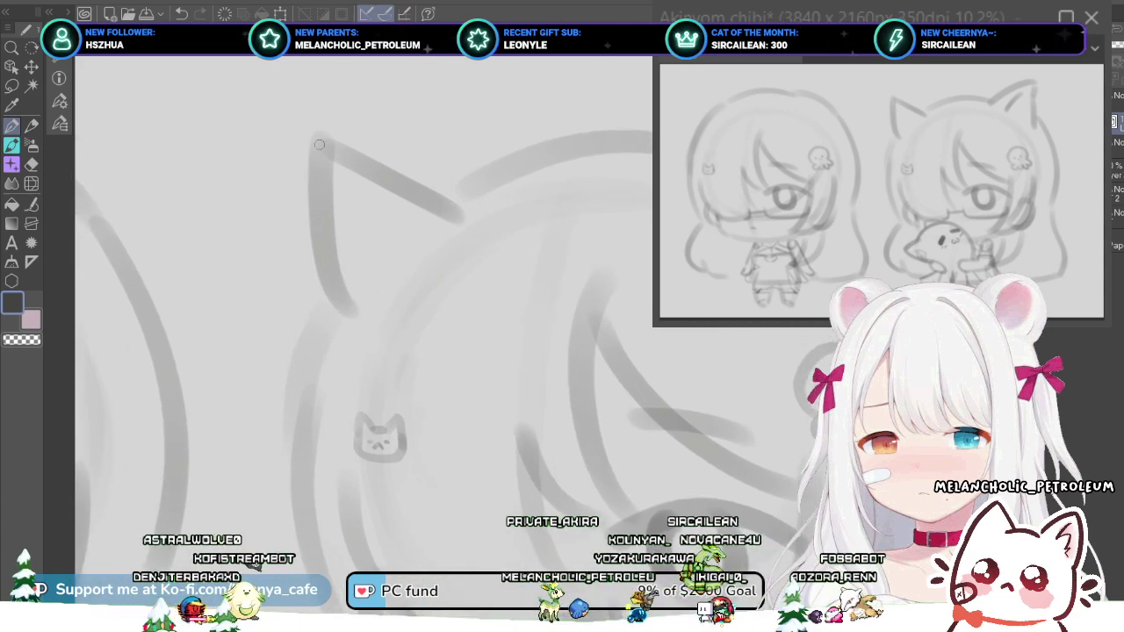
pyautogui.moveTo(314, 131); pyautogui.dragTo(319, 179)
pyautogui.hotkey('ctrl', 'z')
pyautogui.moveTo(312, 132); pyautogui.dragTo(314, 167)
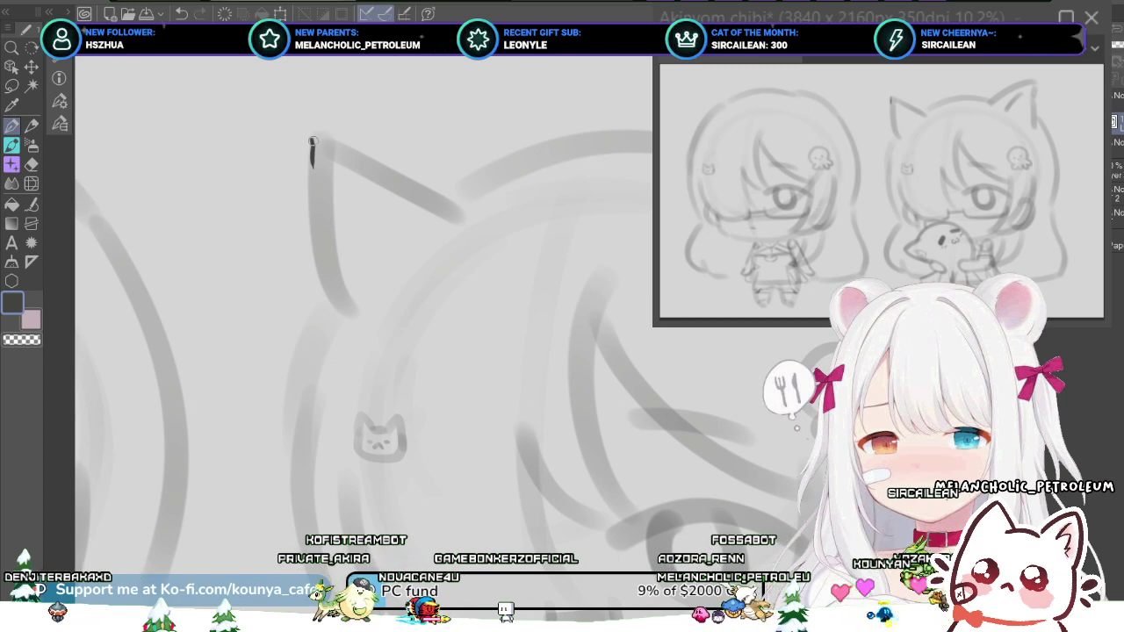
# - Ink the upper edge of the left cat ear as one straight line from the tip down to the head
pyautogui.moveTo(311, 139)
pyautogui.mouseDown()
pyautogui.moveTo(340, 153)
pyautogui.moveTo(340, 143)
pyautogui.moveTo(411, 187)
pyautogui.mouseUp()
pyautogui.hotkey('ctrl', 'z')
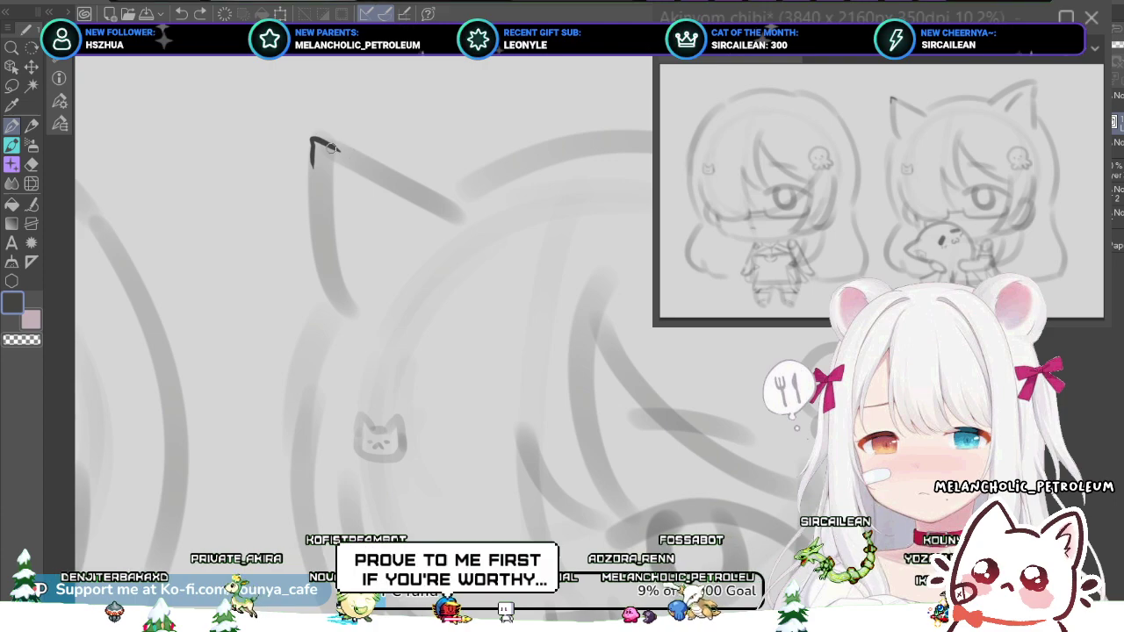
pyautogui.moveTo(318, 141); pyautogui.dragTo(440, 198)
pyautogui.hotkey('ctrl', 'z')
pyautogui.moveTo(316, 139); pyautogui.dragTo(464, 208)
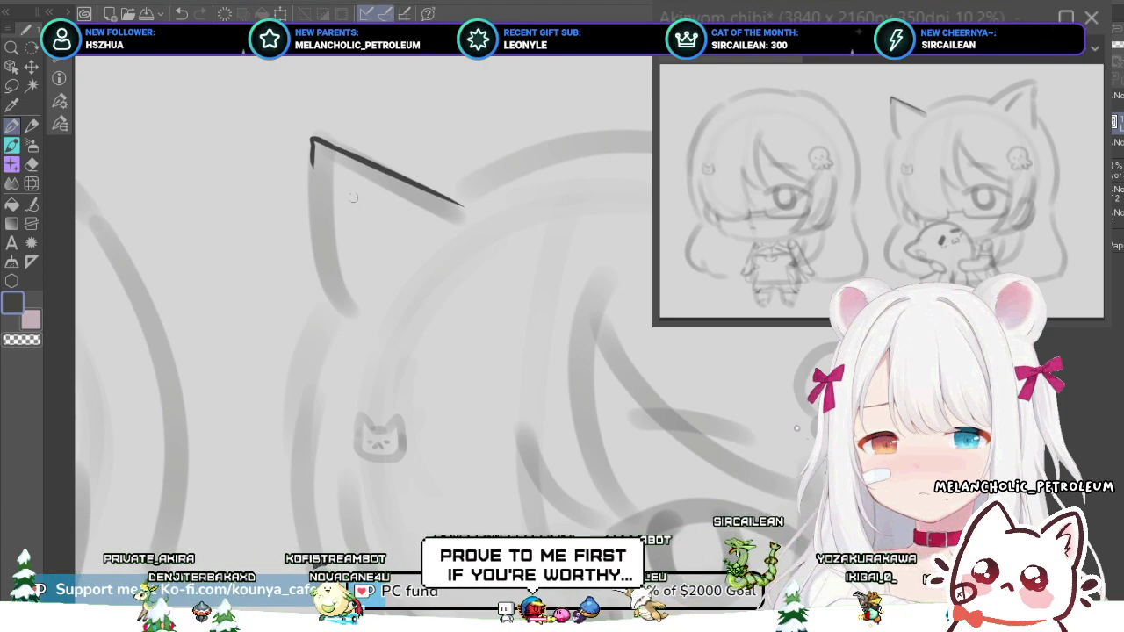
# - Try to ink the outer edge of the left cat ear, continuing from the short tip stroke to the base
pyautogui.scroll(-3, 334, 140)
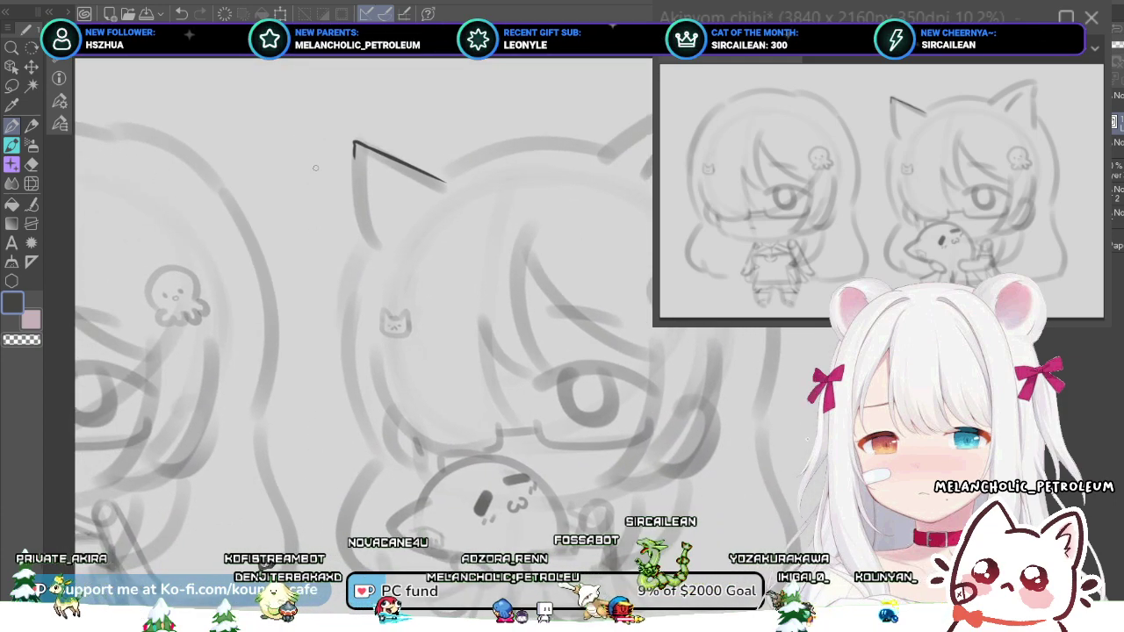
pyautogui.scroll(3, 355, 149)
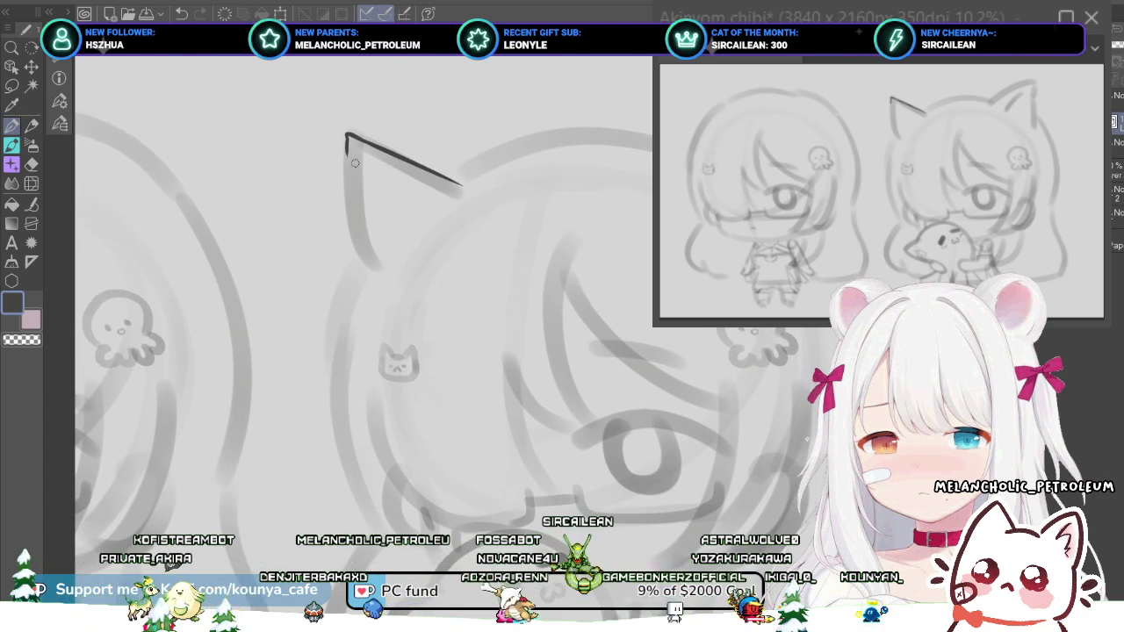
pyautogui.moveTo(362, 167); pyautogui.dragTo(348, 193)
pyautogui.scroll(3, 352, 167)
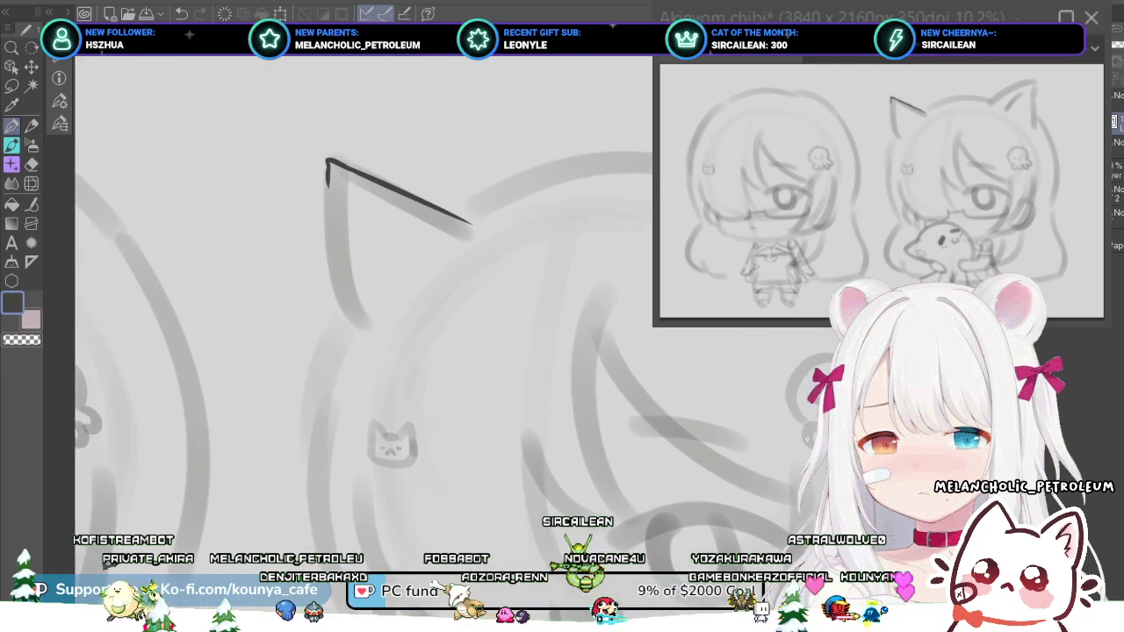
pyautogui.moveTo(351, 194)
pyautogui.mouseDown()
pyautogui.moveTo(341, 182)
pyautogui.moveTo(315, 228)
pyautogui.mouseUp()
pyautogui.scroll(2, 304, 165)
pyautogui.hotkey('ctrl', 'z')
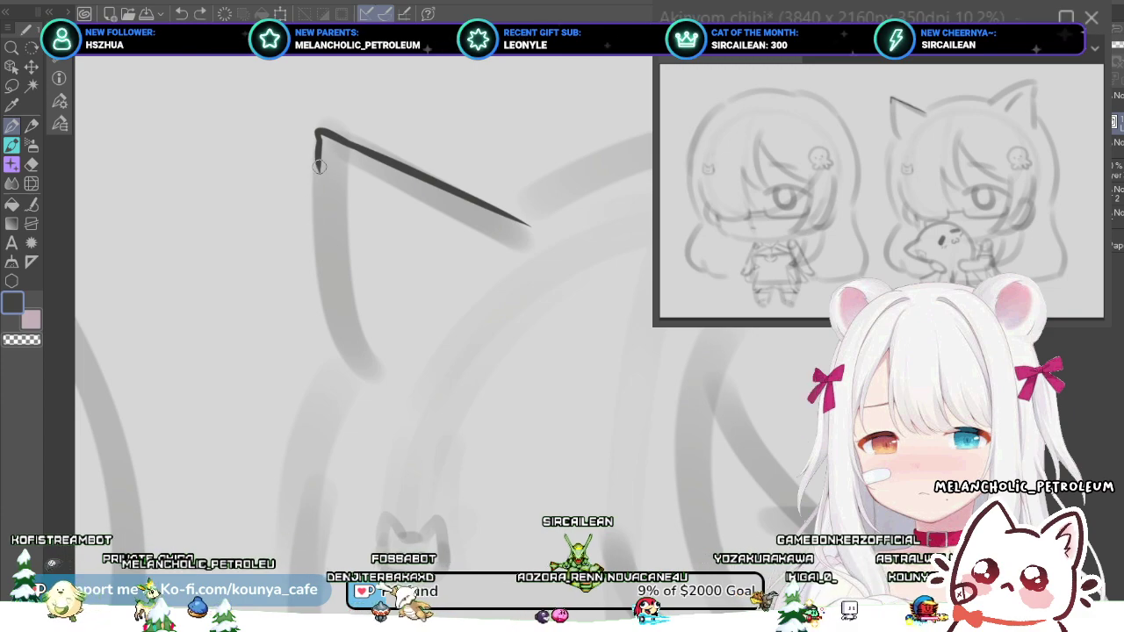
pyautogui.moveTo(317, 167); pyautogui.dragTo(317, 307)
pyautogui.hotkey('ctrl', 'z')
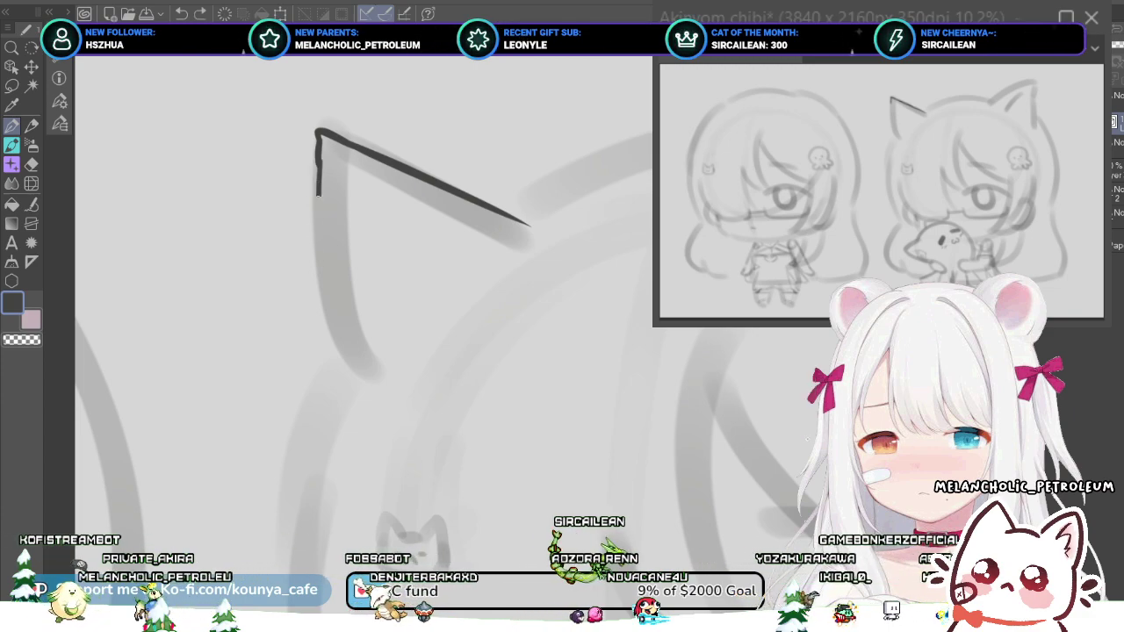
pyautogui.moveTo(320, 178); pyautogui.dragTo(339, 337)
pyautogui.hotkey('ctrl', 'z')
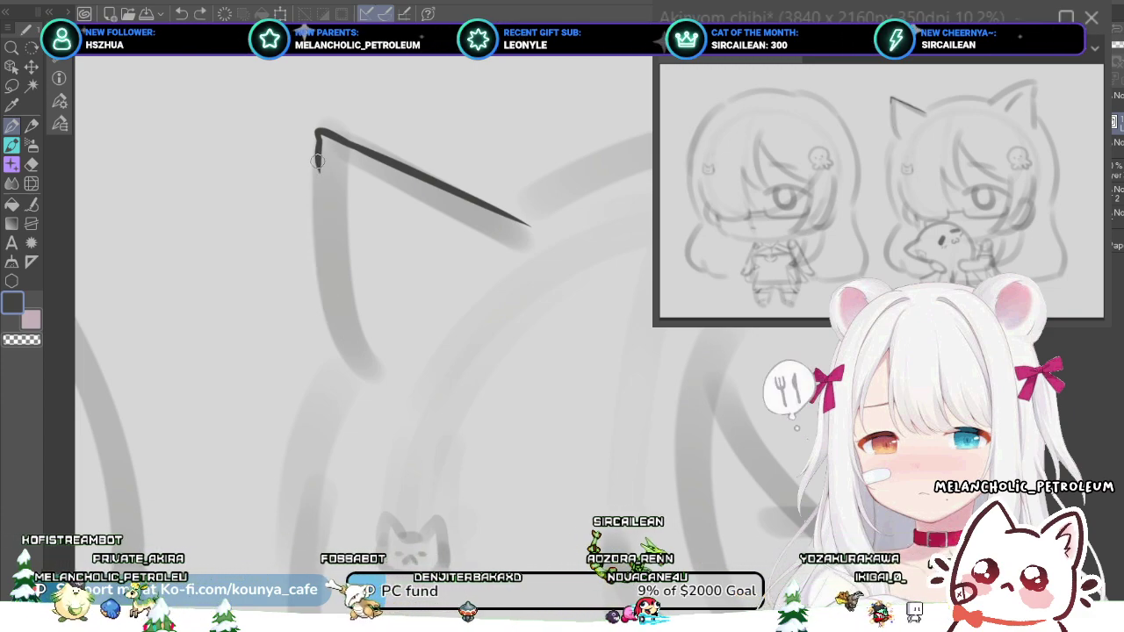
pyautogui.moveTo(318, 155); pyautogui.dragTo(374, 392)
pyautogui.hotkey('ctrl', 'z')
pyautogui.moveTo(317, 141); pyautogui.dragTo(317, 248)
pyautogui.hotkey('ctrl', 'z')
pyautogui.moveTo(318, 160); pyautogui.dragTo(322, 260)
pyautogui.hotkey('ctrl', 'z')
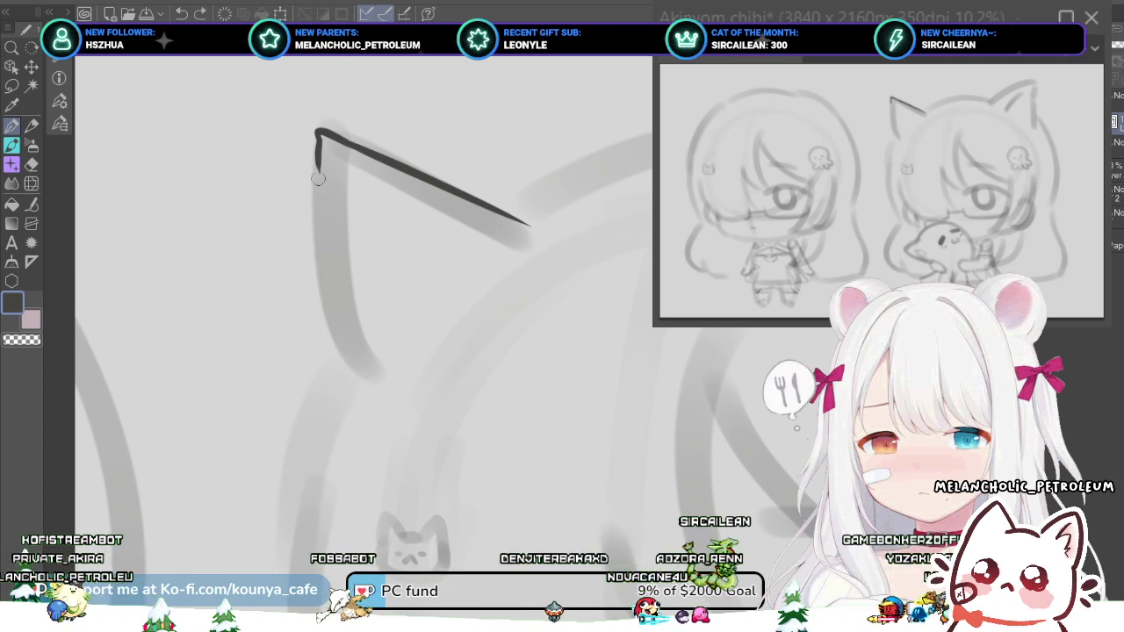
pyautogui.moveTo(318, 158); pyautogui.dragTo(344, 351)
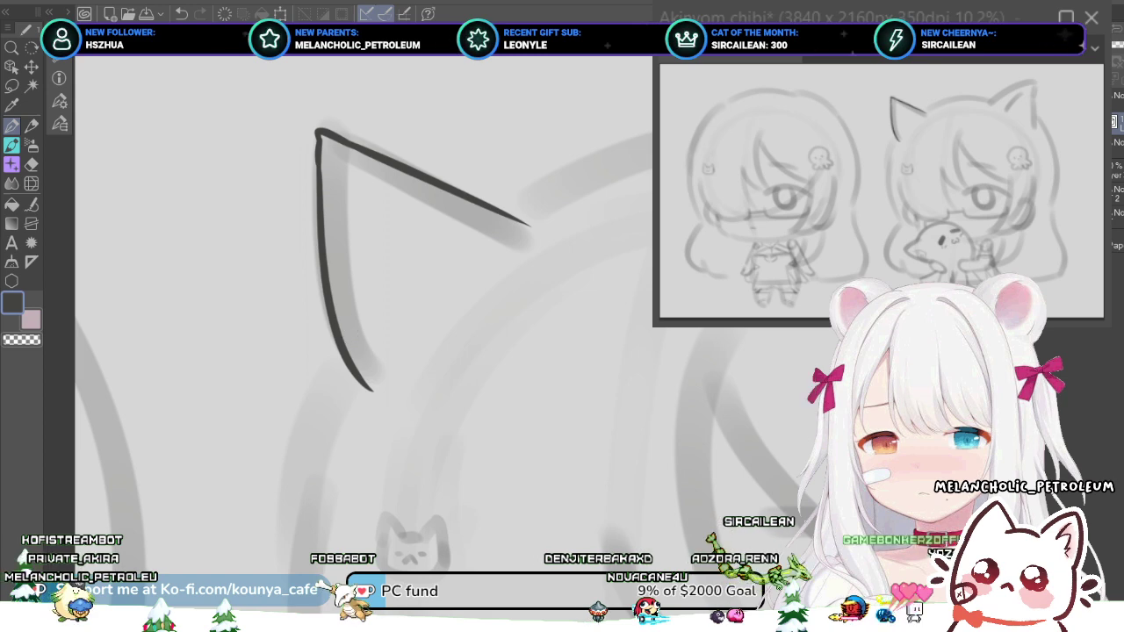
pyautogui.scroll(-4, 334, 262)
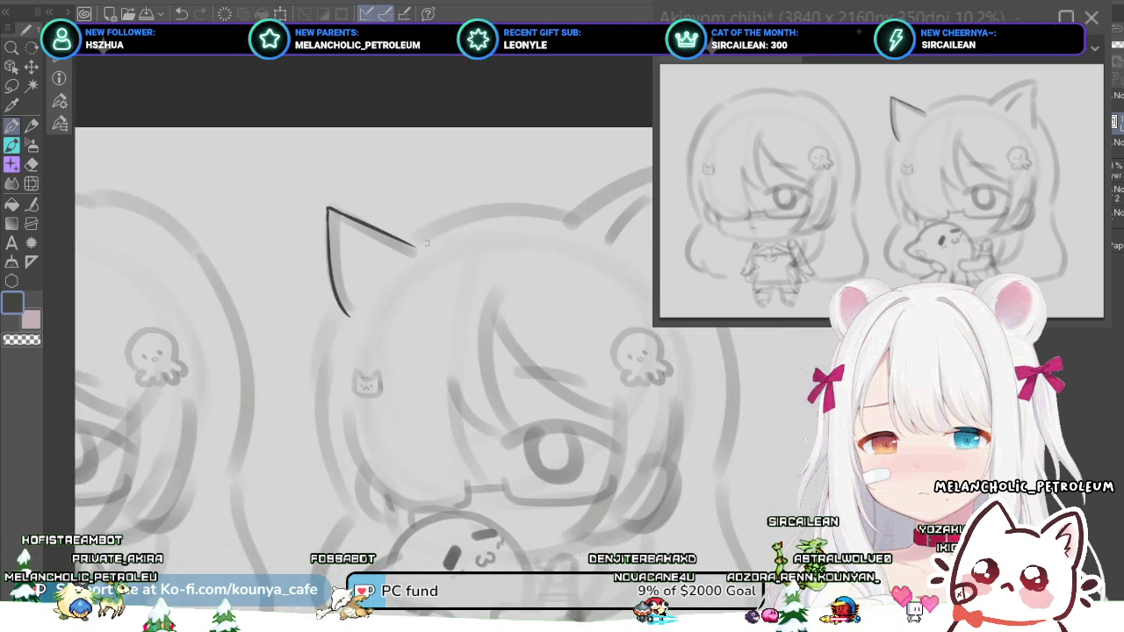
pyautogui.scroll(3, 327, 211)
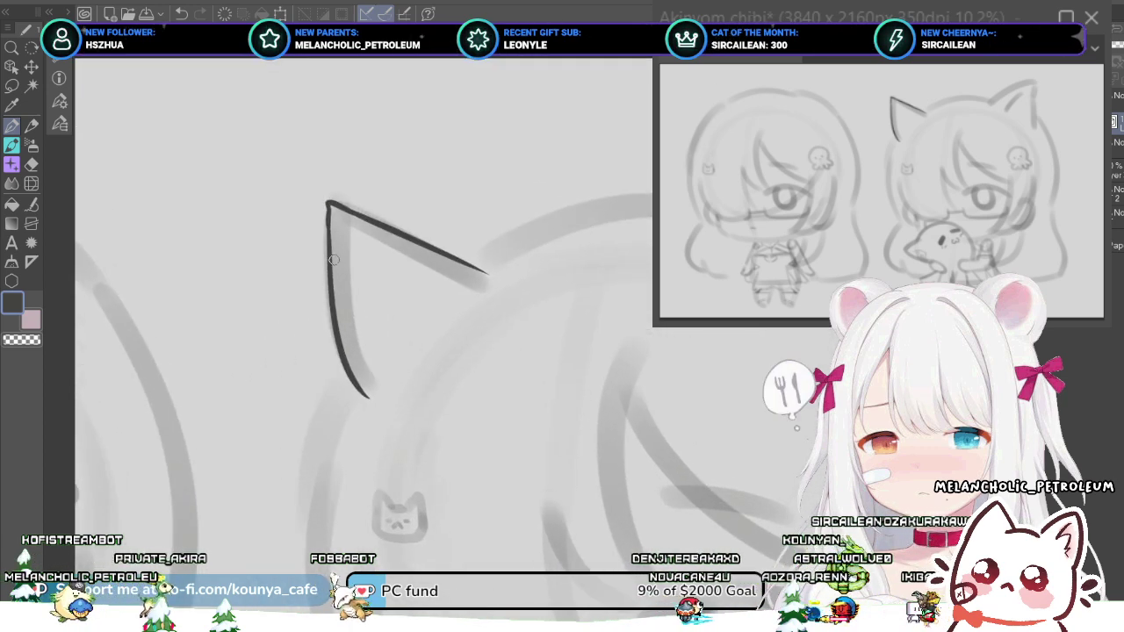
pyautogui.scroll(2, 330, 281)
pyautogui.hotkey('ctrl', 'z')
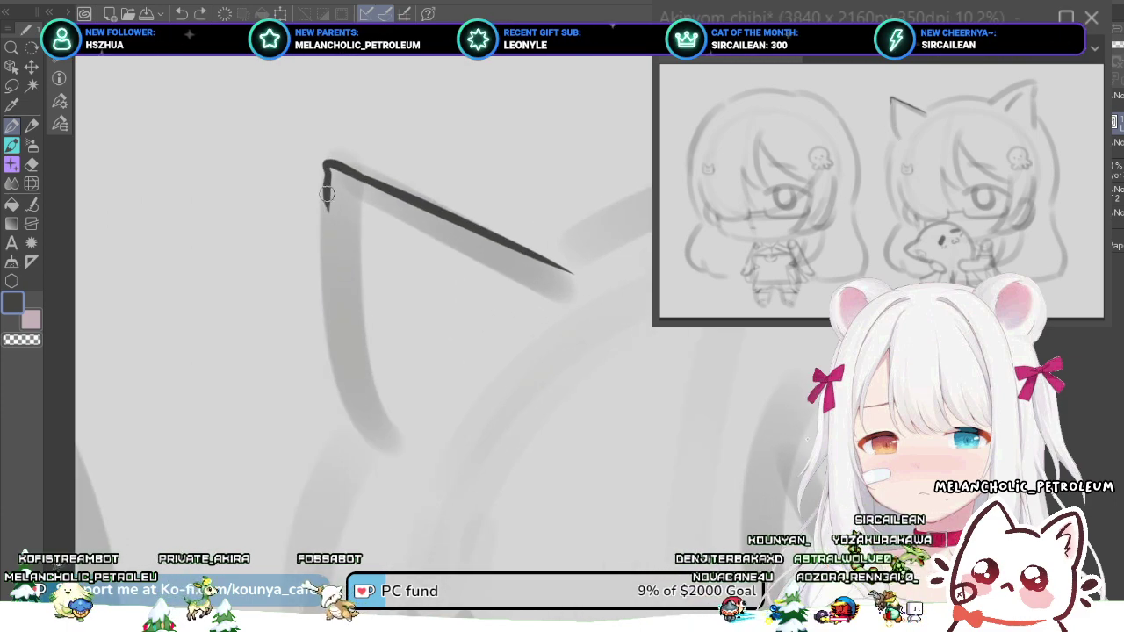
# - Ink the outer edge of the left cat ear as a smooth curve from the tip down to the hair
pyautogui.moveTo(328, 215); pyautogui.dragTo(333, 321)
pyautogui.hotkey('ctrl', 'z')
pyautogui.moveTo(328, 182)
pyautogui.mouseDown()
pyautogui.moveTo(335, 333)
pyautogui.moveTo(360, 413)
pyautogui.mouseUp()
pyautogui.hotkey('ctrl', 'z')
pyautogui.hotkey('ctrl', 'z')
pyautogui.moveTo(327, 189); pyautogui.dragTo(327, 286)
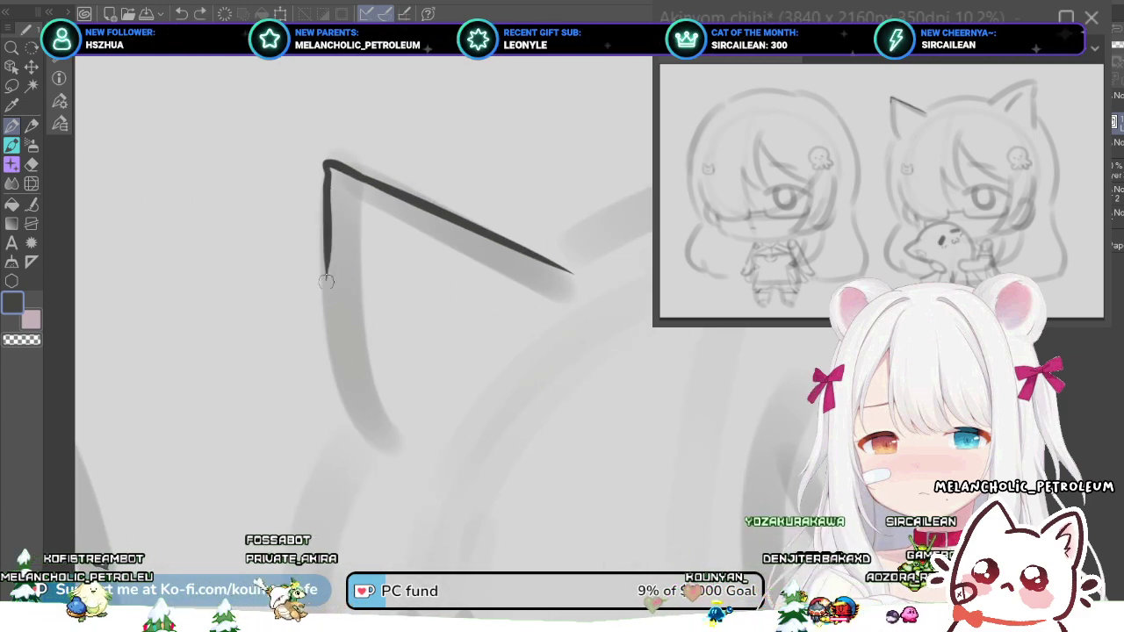
pyautogui.hotkey('ctrl', 'z')
pyautogui.moveTo(326, 180)
pyautogui.mouseDown()
pyautogui.moveTo(327, 279)
pyautogui.moveTo(384, 456)
pyautogui.mouseUp()
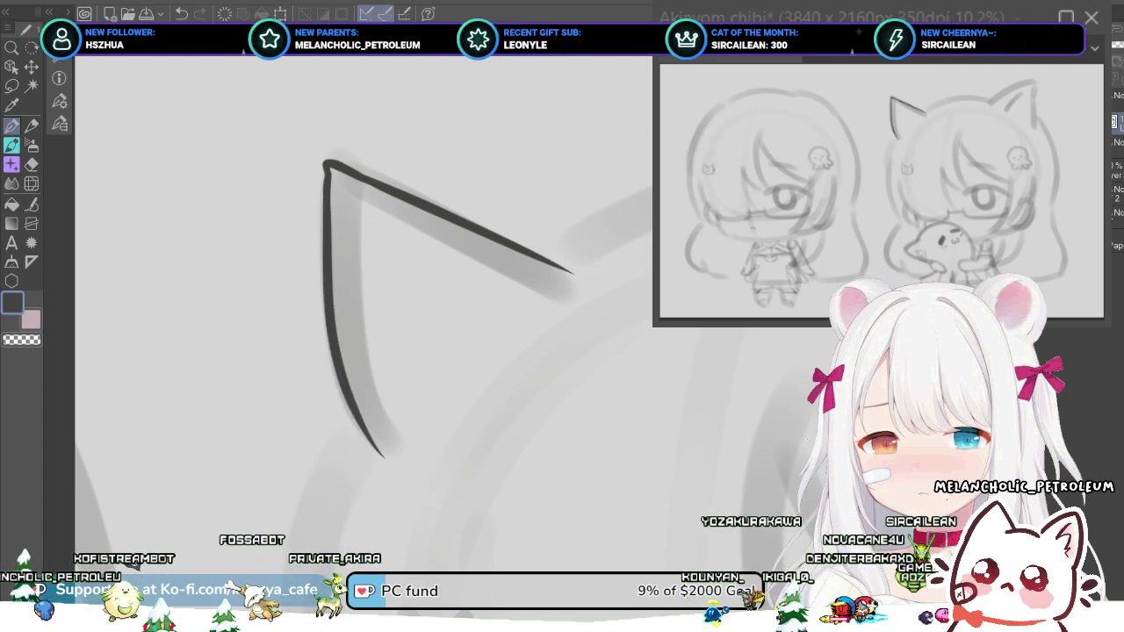
pyautogui.hotkey('ctrl', 'z')
pyautogui.moveTo(326, 182)
pyautogui.mouseDown()
pyautogui.moveTo(328, 273)
pyautogui.moveTo(327, 204)
pyautogui.moveTo(328, 263)
pyautogui.moveTo(327, 236)
pyautogui.moveTo(380, 464)
pyautogui.mouseUp()
pyautogui.hotkey('ctrl', 'z')
pyautogui.hotkey('ctrl', 'z')
pyautogui.hotkey('ctrl', '-')
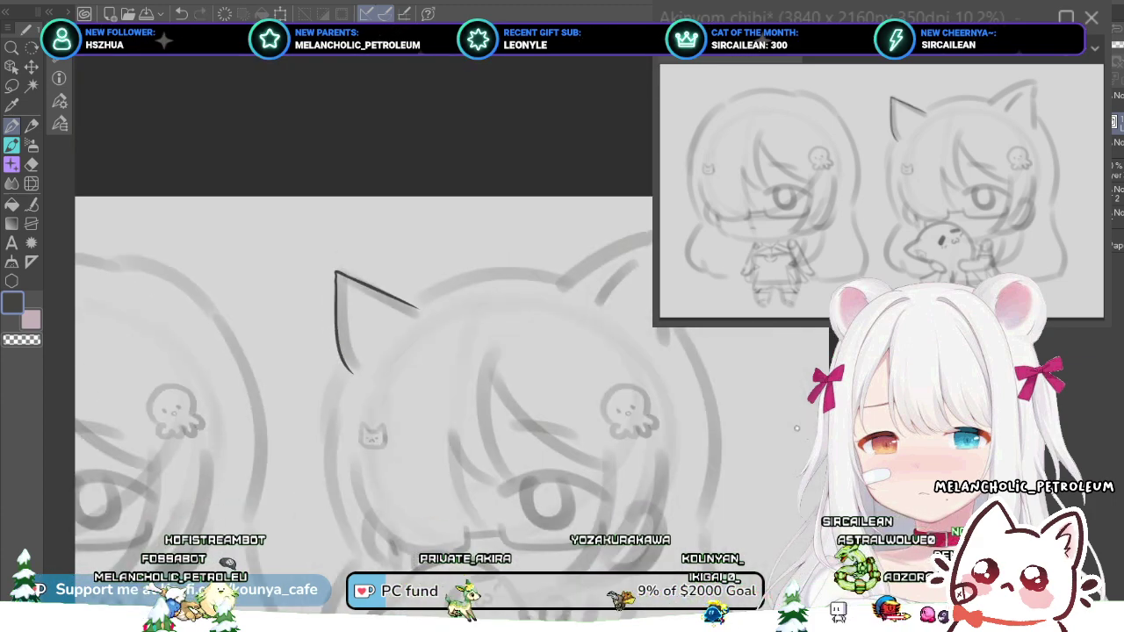
# - Try to ink the upper edge of the right cat ear, starting from its base at the top of the head
pyautogui.scroll(2, 575, 273)
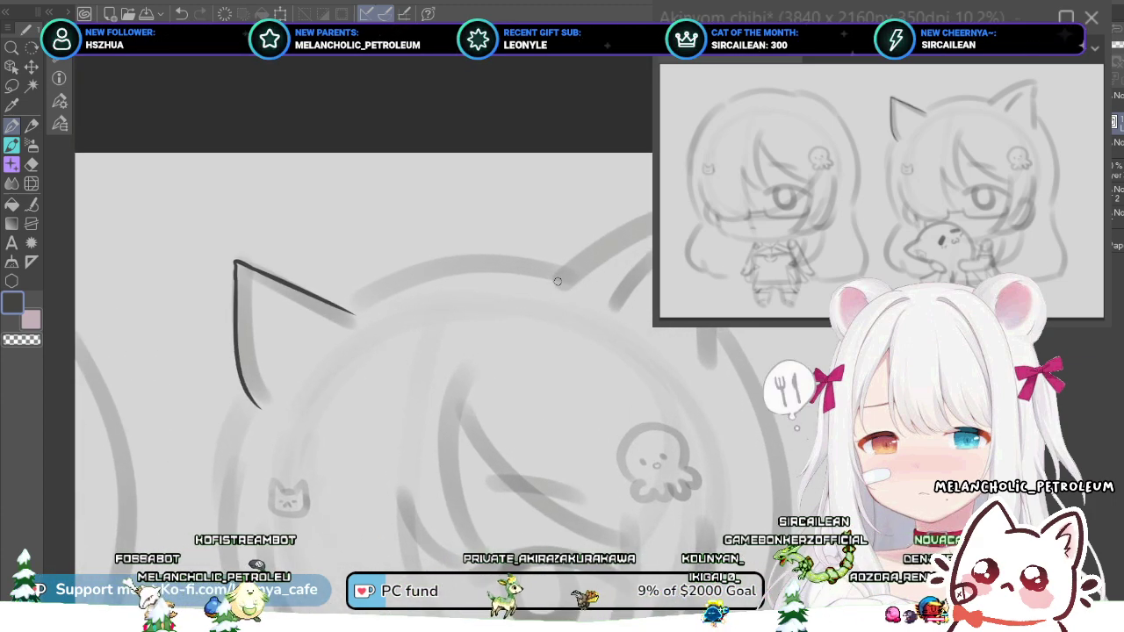
pyautogui.scroll(1, 575, 273)
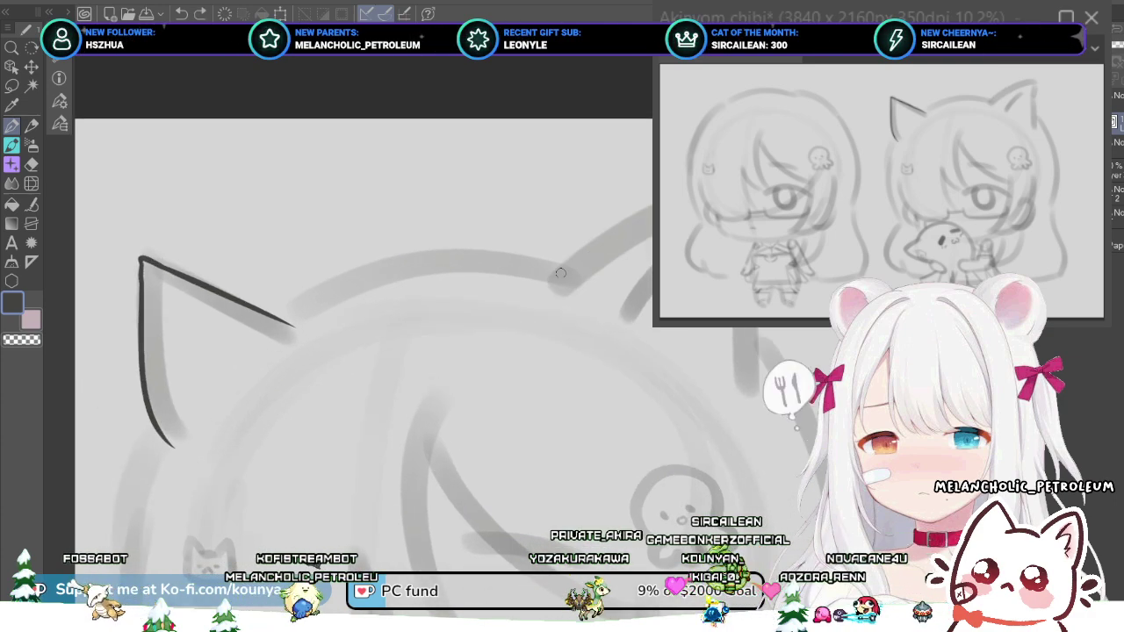
pyautogui.moveTo(552, 282); pyautogui.dragTo(652, 226)
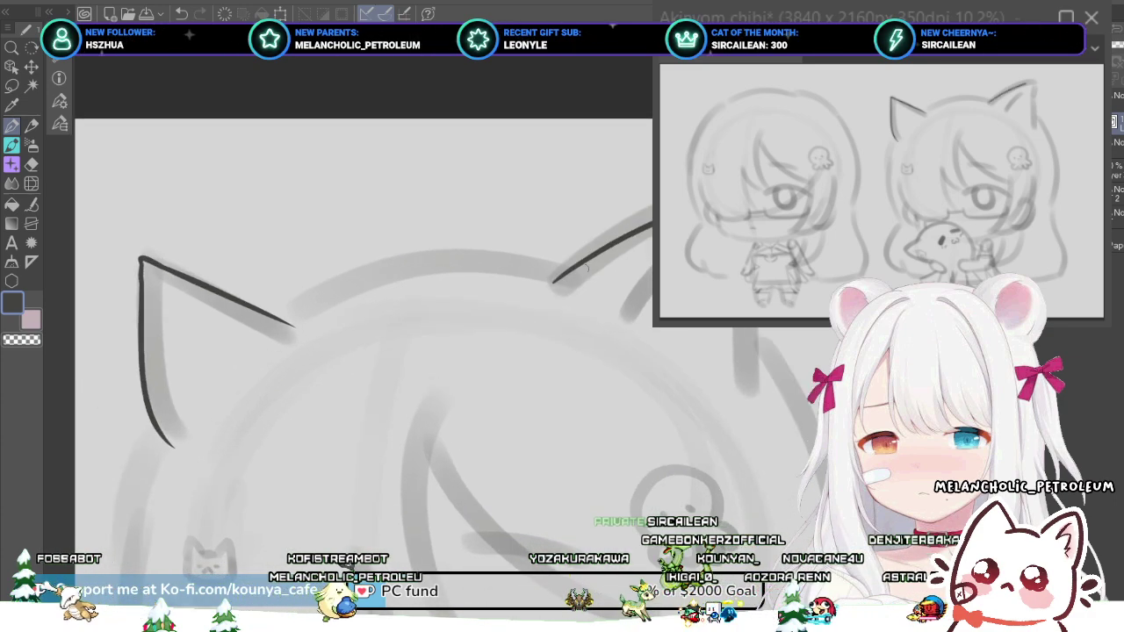
pyautogui.hotkey('ctrl', 'z')
pyautogui.hotkey('ctrl', 'z')
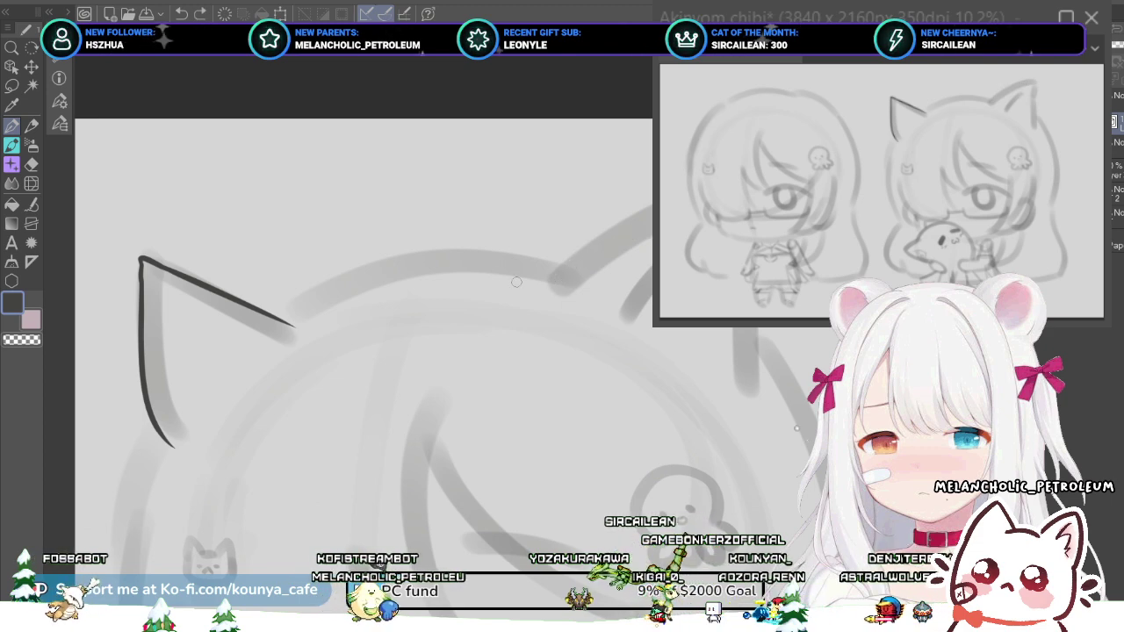
# - Show the rulers and place a horizontal guide line across the canvas just above the left cat ear's tip
pyautogui.hotkey('ctrl', 'r')
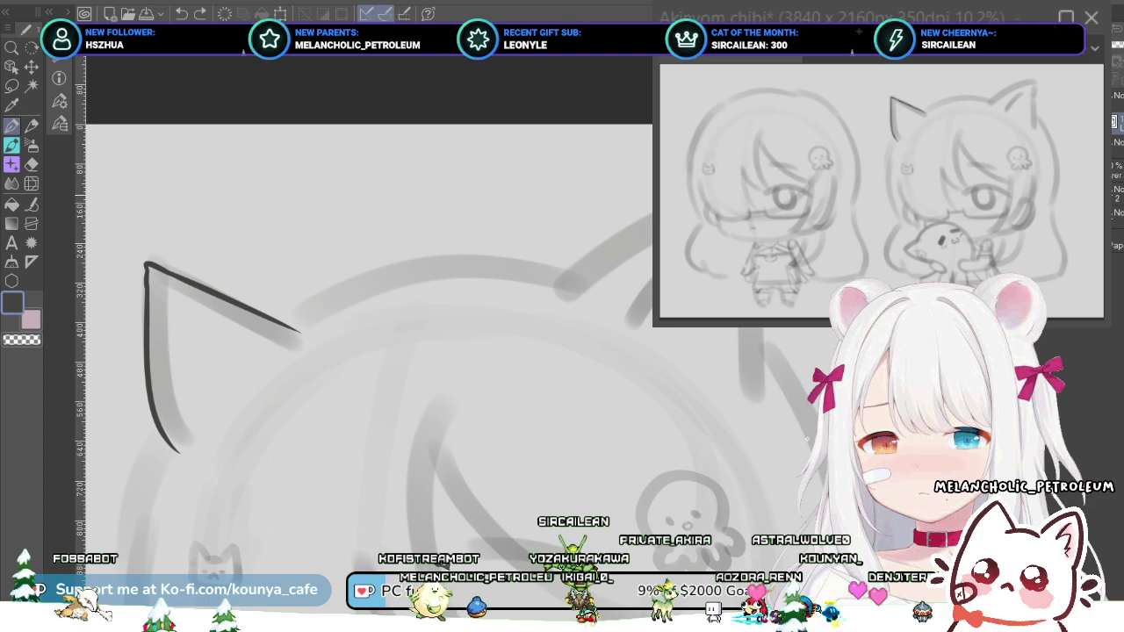
pyautogui.scroll(-1, 509, 211)
pyautogui.moveTo(509, 229); pyautogui.dragTo(477, 209)
pyautogui.scroll(1, 483, 218)
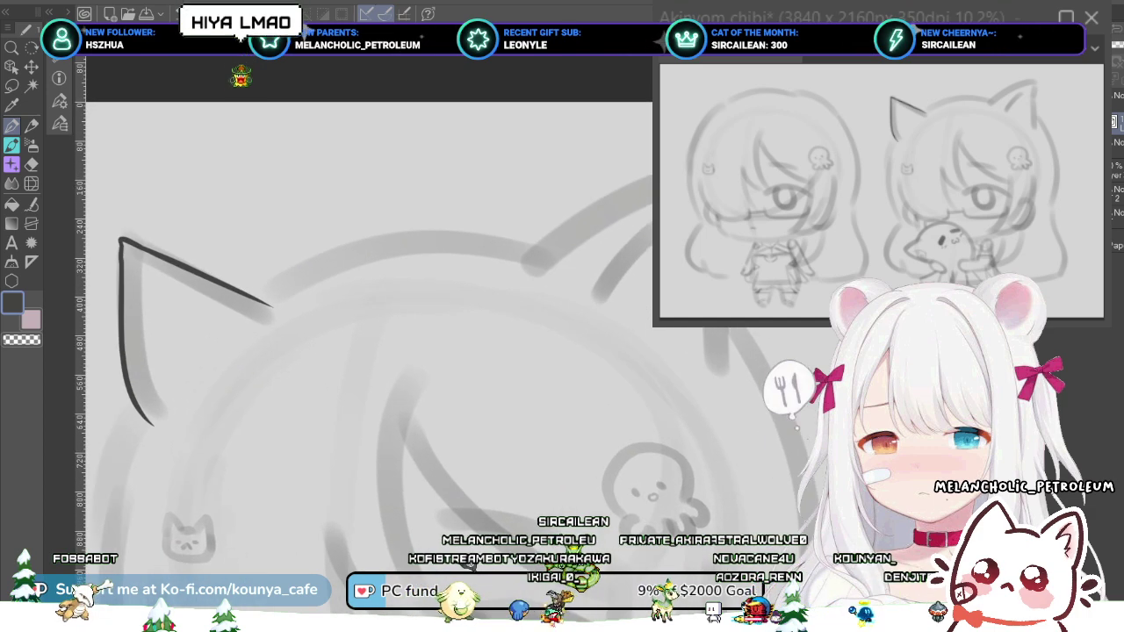
pyautogui.moveTo(473, 144); pyautogui.dragTo(464, 141)
pyautogui.moveTo(439, 52); pyautogui.dragTo(439, 175)
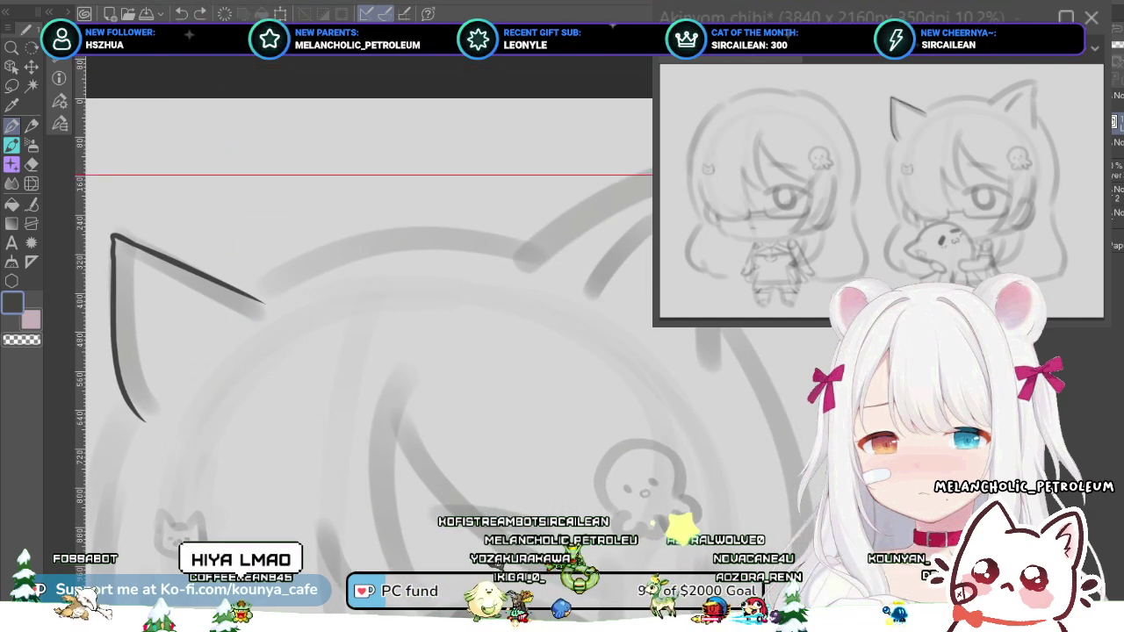
pyautogui.moveTo(239, 175)
pyautogui.mouseDown()
pyautogui.moveTo(239, 220)
pyautogui.moveTo(239, 193)
pyautogui.moveTo(467, 200)
pyautogui.mouseUp()
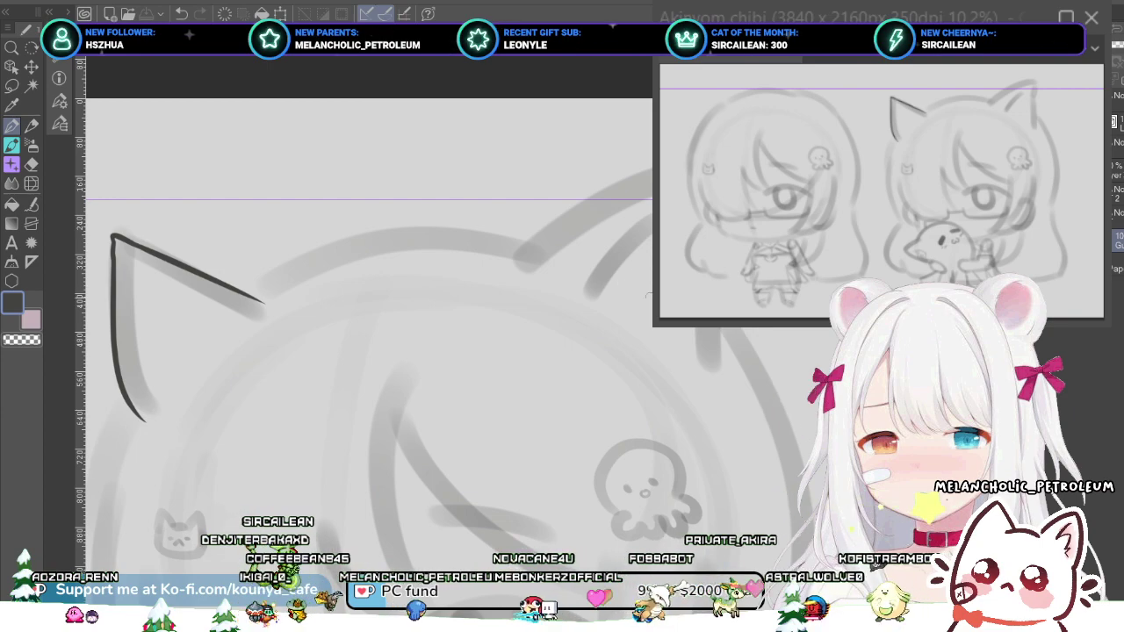
# - Ink the upper edge of the right cat ear as a curved line rising from the head past the guide line
pyautogui.moveTo(571, 199); pyautogui.dragTo(653, 198)
pyautogui.hotkey('ctrl', 'z')
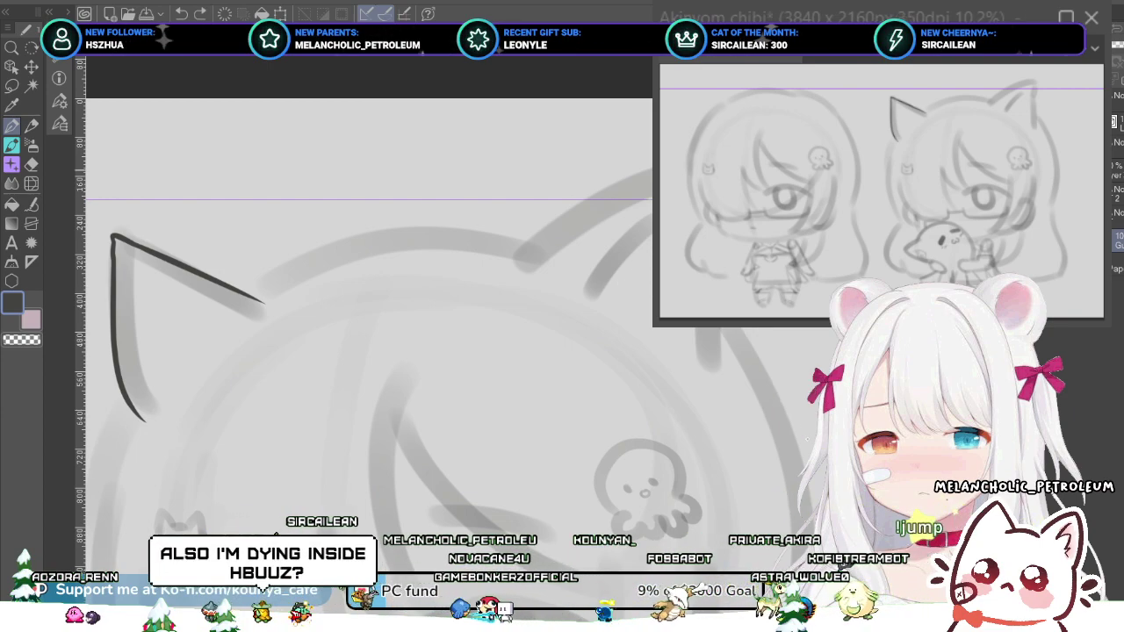
pyautogui.moveTo(527, 313); pyautogui.dragTo(653, 188)
pyautogui.hotkey('ctrl', 'z')
pyautogui.moveTo(525, 283); pyautogui.dragTo(732, 163)
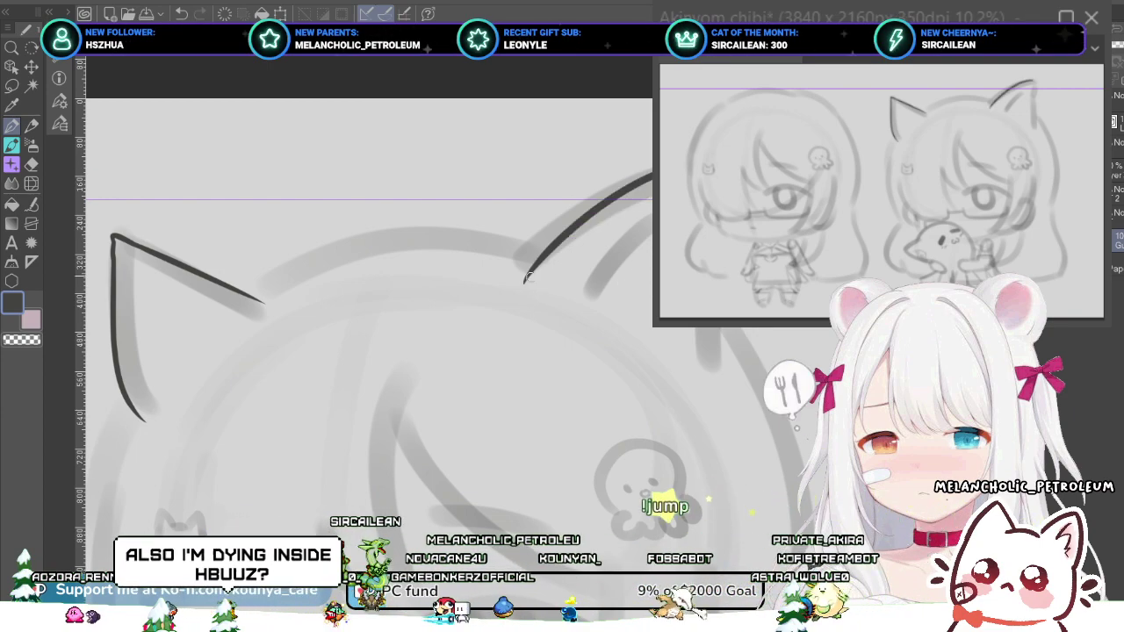
pyautogui.hotkey('ctrl', 'z')
pyautogui.moveTo(516, 277); pyautogui.dragTo(652, 173)
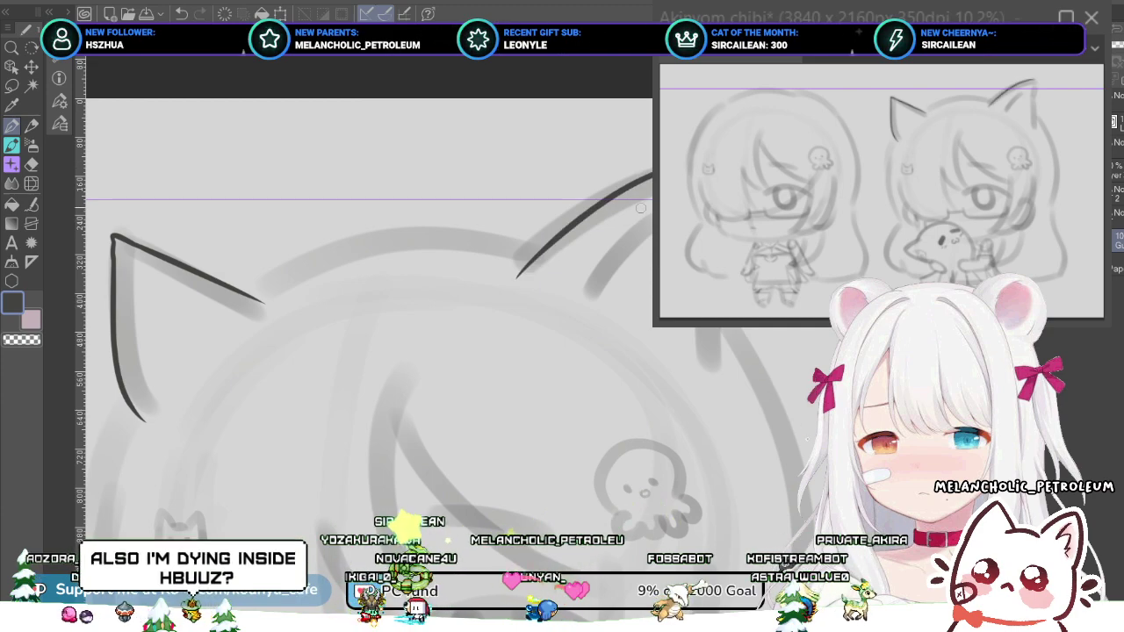
# - Re-ink the upper edge of the right cat ear as a rising curve and lower that layer's opacity to 37%
pyautogui.hotkey('ctrl', 'z')
pyautogui.moveTo(523, 261); pyautogui.dragTo(652, 179)
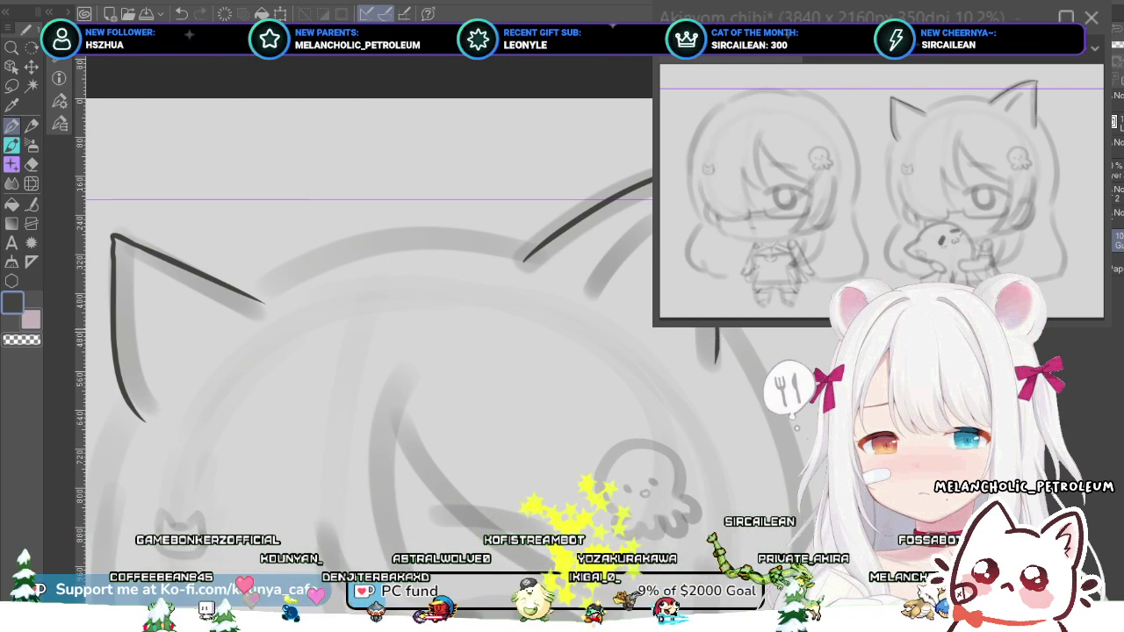
pyautogui.scroll(-4, 729, 300)
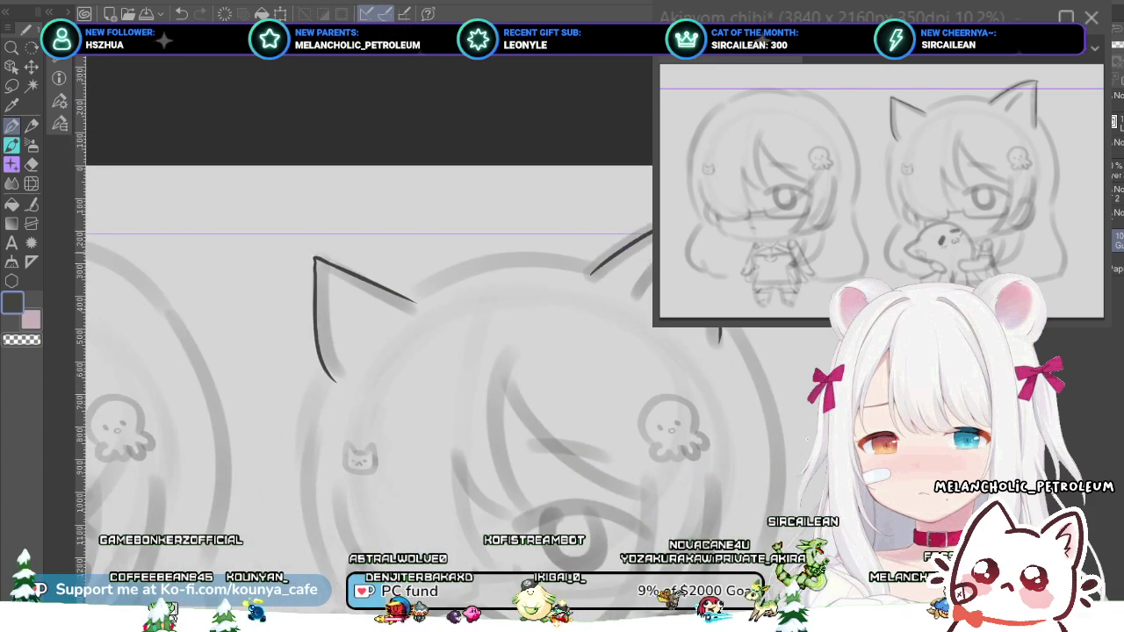
pyautogui.scroll(3, 720, 263)
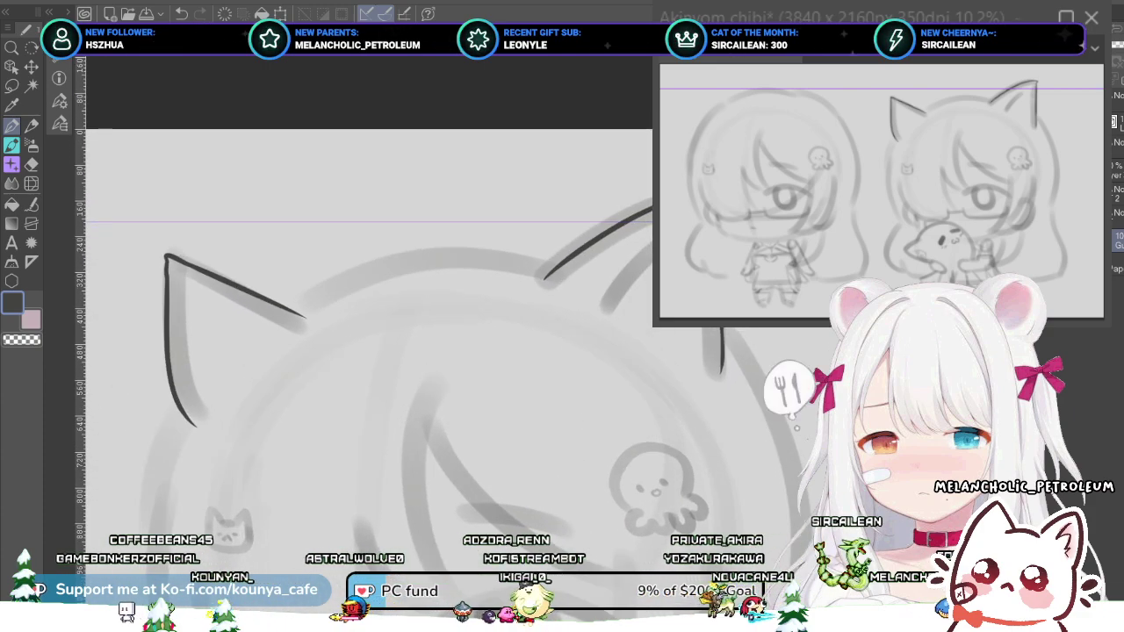
pyautogui.scroll(-2, 601, 317)
pyautogui.moveTo(601, 317); pyautogui.dragTo(626, 238)
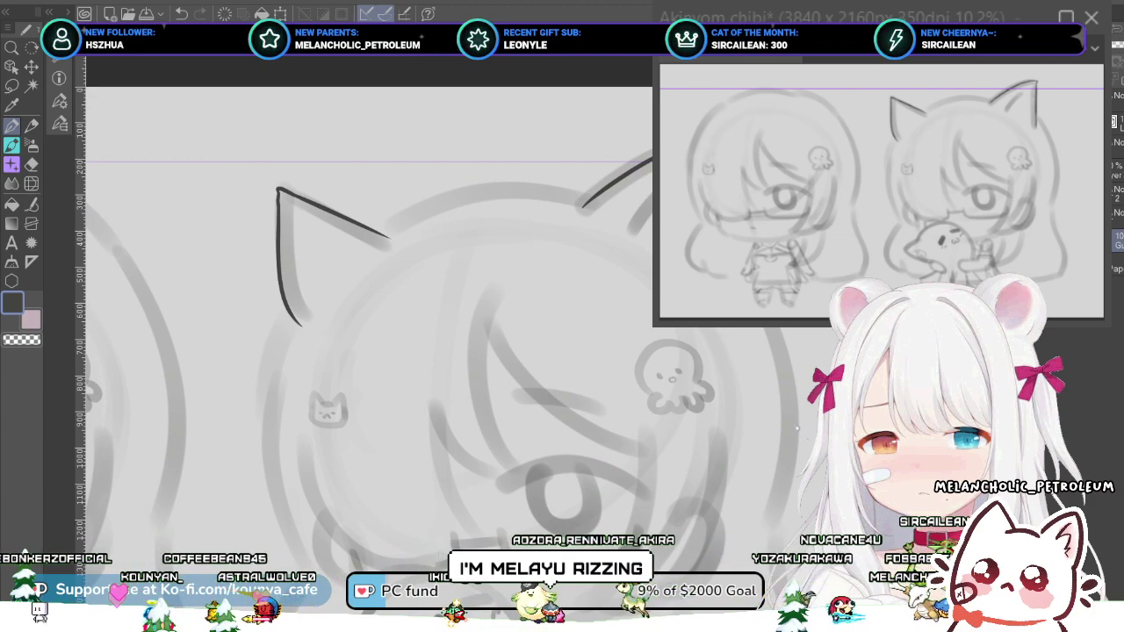
pyautogui.hotkey('ctrl', 'z')
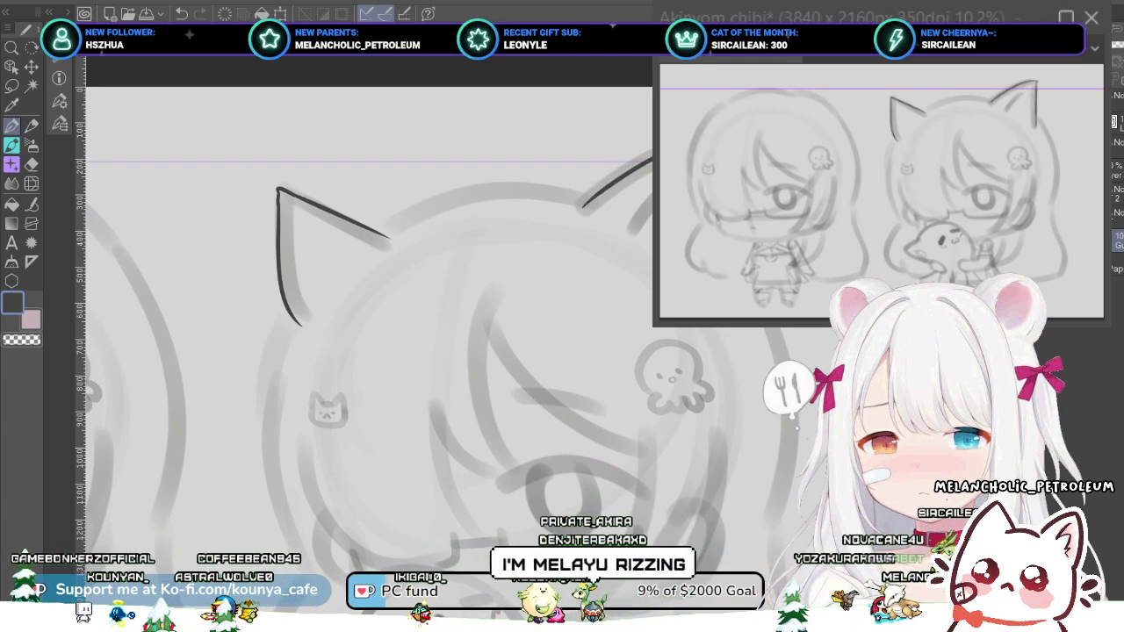
pyautogui.hotkey('ctrl', 'z')
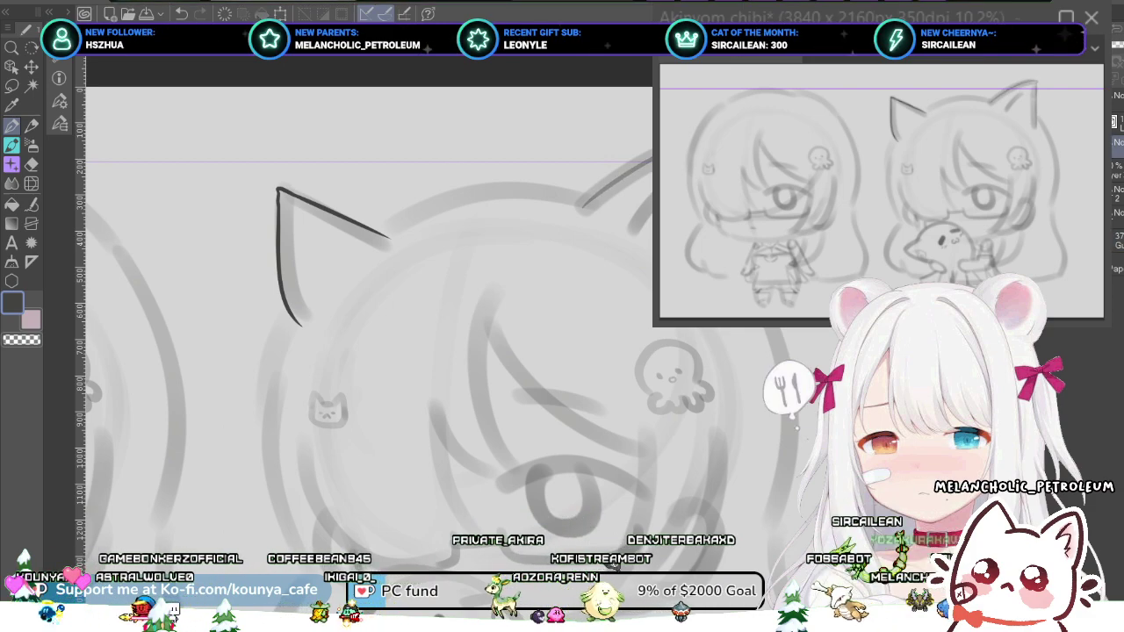
# - Ink the outer edge of the right cat ear over the faded line, from near the tip down to the hair
pyautogui.scroll(4, 729, 167)
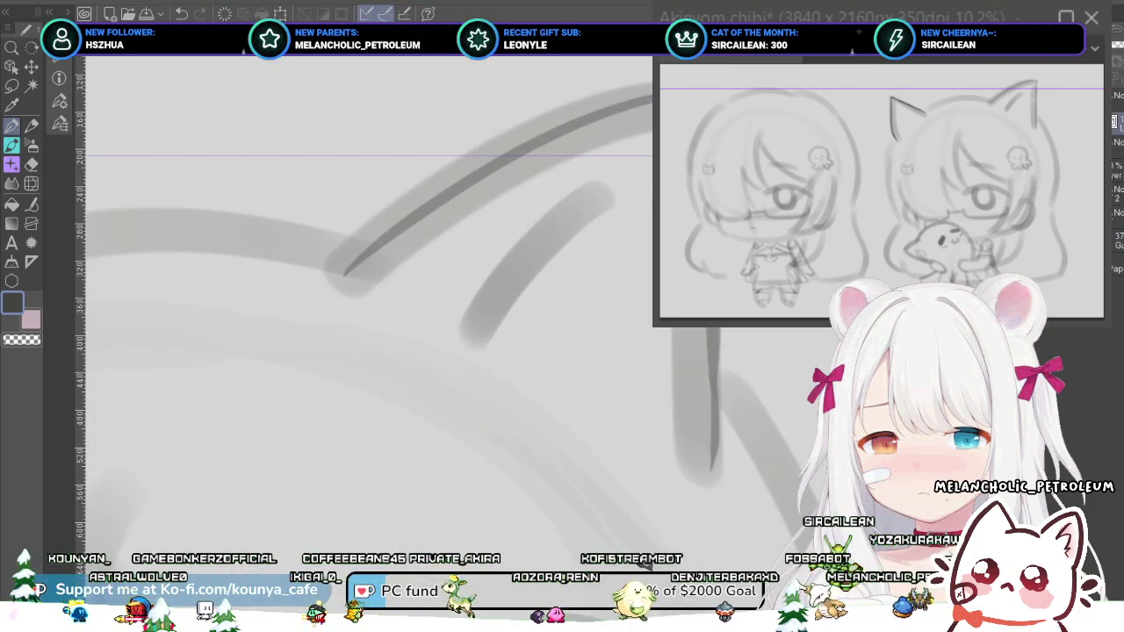
pyautogui.moveTo(704, 149); pyautogui.dragTo(650, 122)
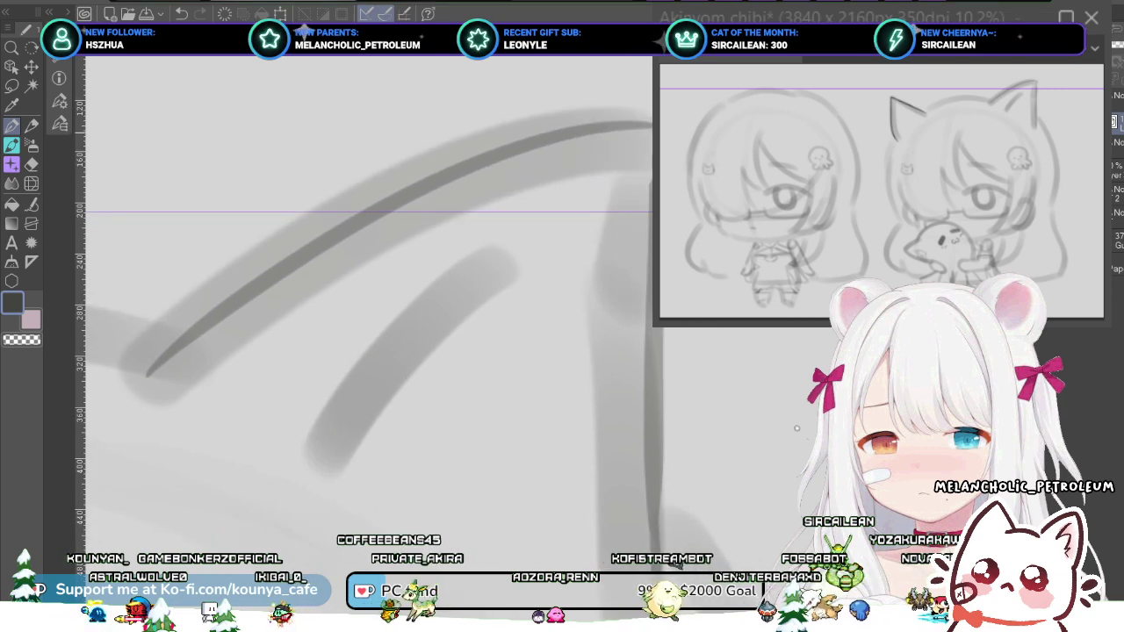
pyautogui.scroll(-1, 647, 120)
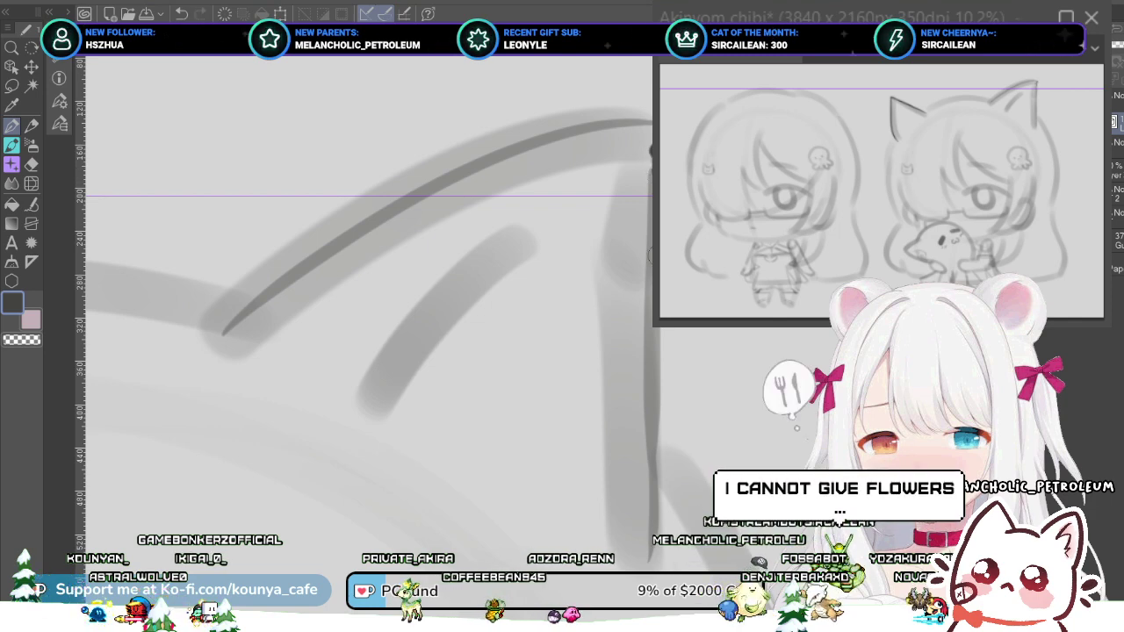
pyautogui.moveTo(649, 163); pyautogui.dragTo(643, 450)
pyautogui.hotkey('ctrl', 'z')
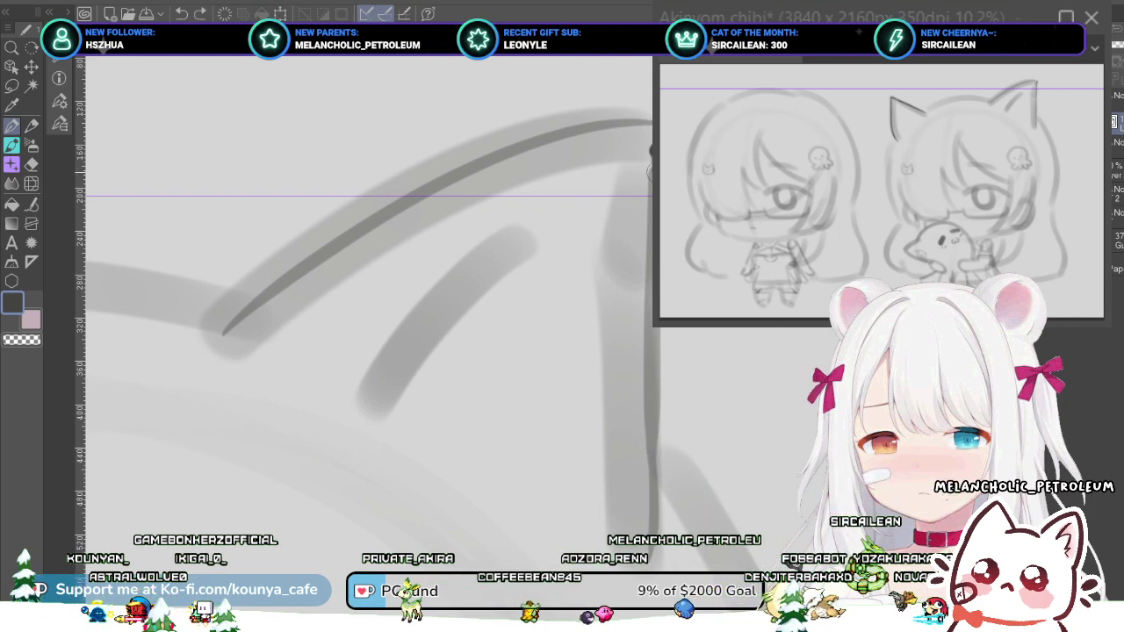
pyautogui.moveTo(650, 220); pyautogui.dragTo(659, 485)
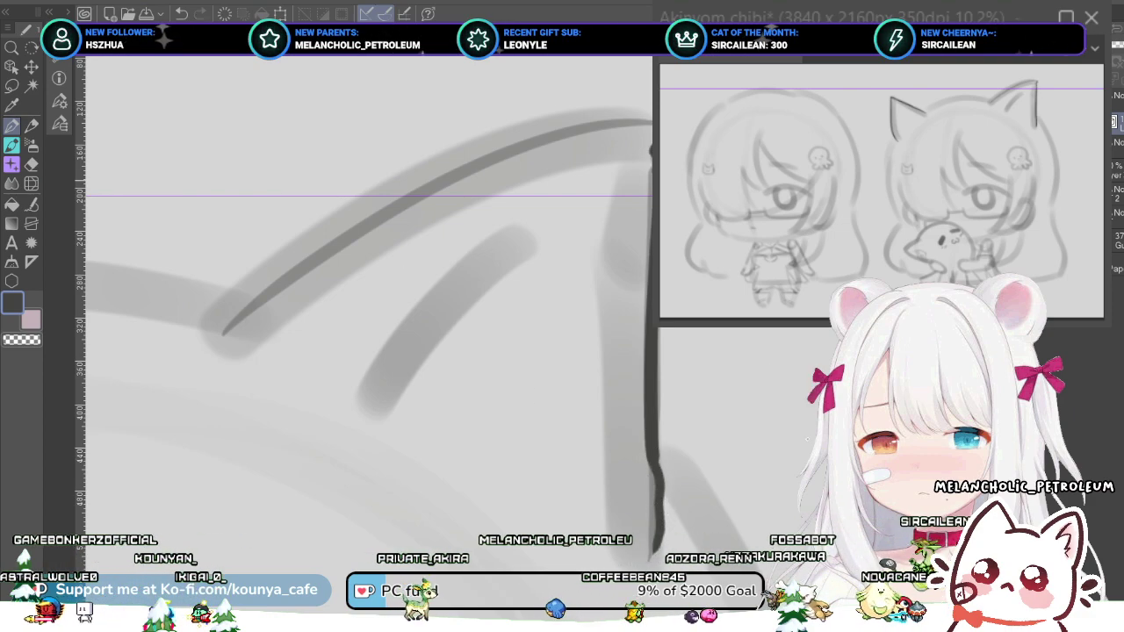
# - Try to ink the right cat ear's upper edge over the faded line, sweeping from near the tip to the base
pyautogui.moveTo(491, 352); pyautogui.dragTo(505, 372)
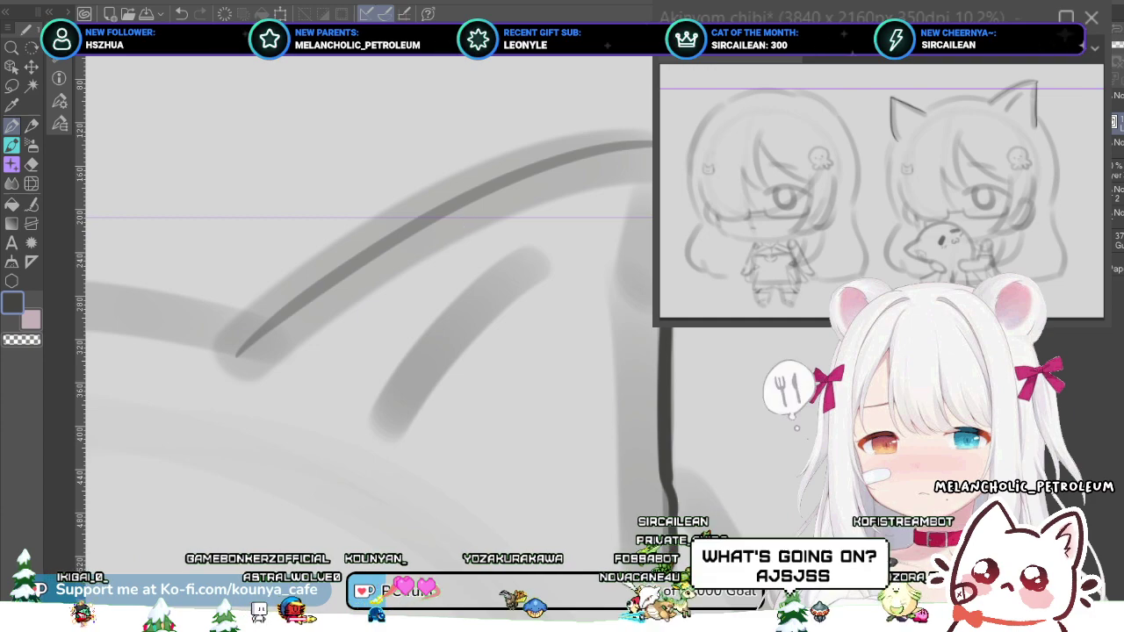
pyautogui.moveTo(457, 240); pyautogui.dragTo(518, 279)
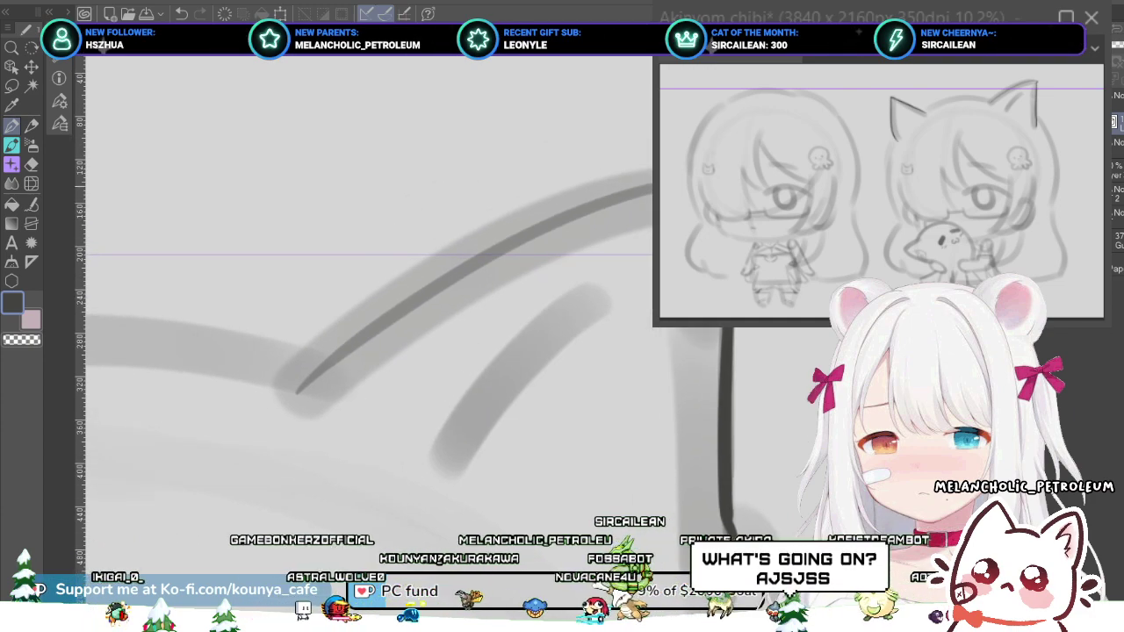
pyautogui.moveTo(439, 190); pyautogui.dragTo(465, 214)
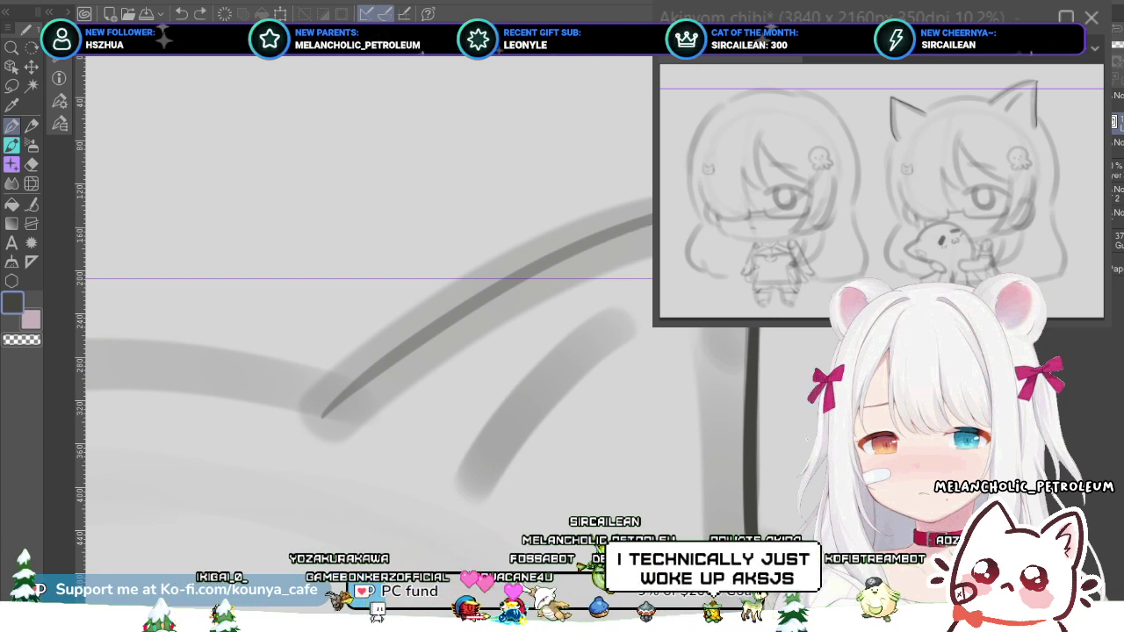
pyautogui.moveTo(653, 216); pyautogui.dragTo(470, 328)
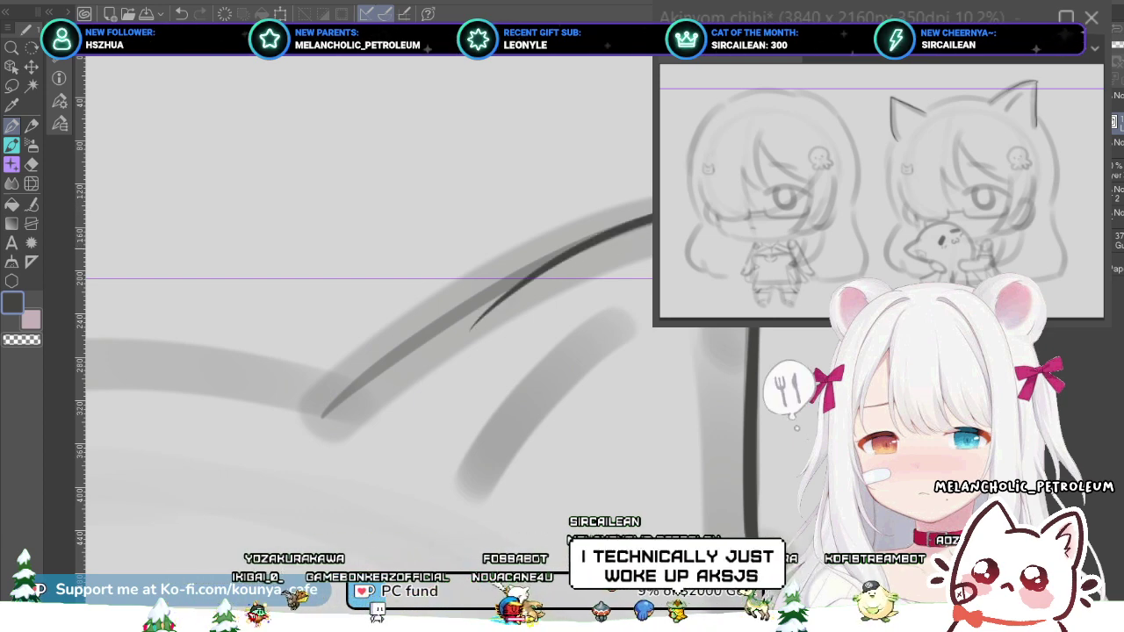
pyautogui.scroll(-2, 650, 233)
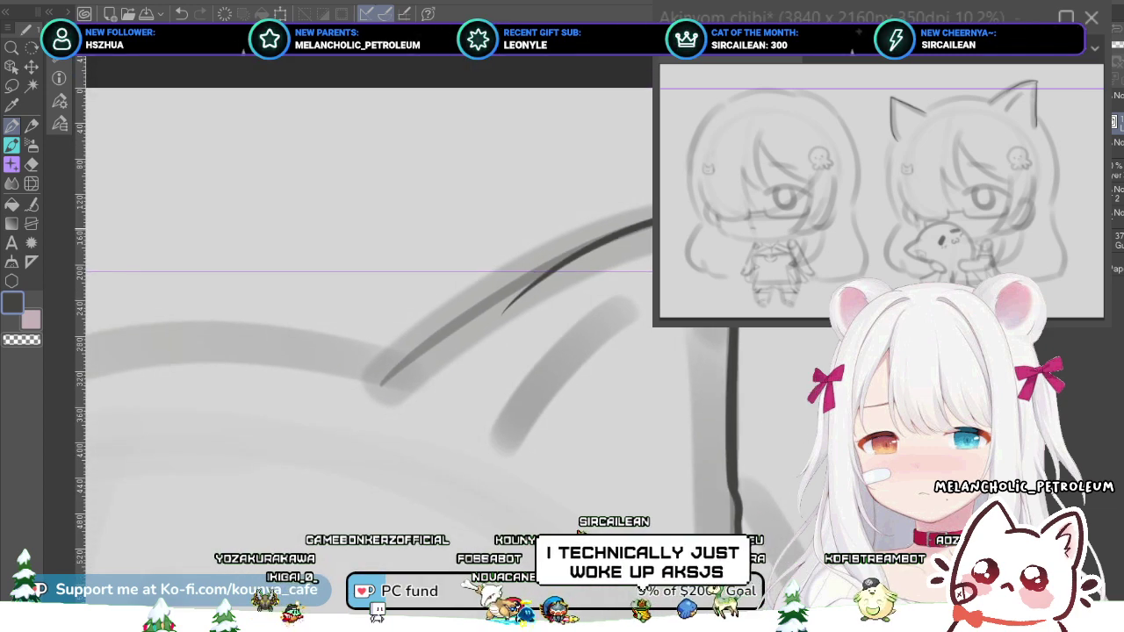
pyautogui.scroll(1, 650, 224)
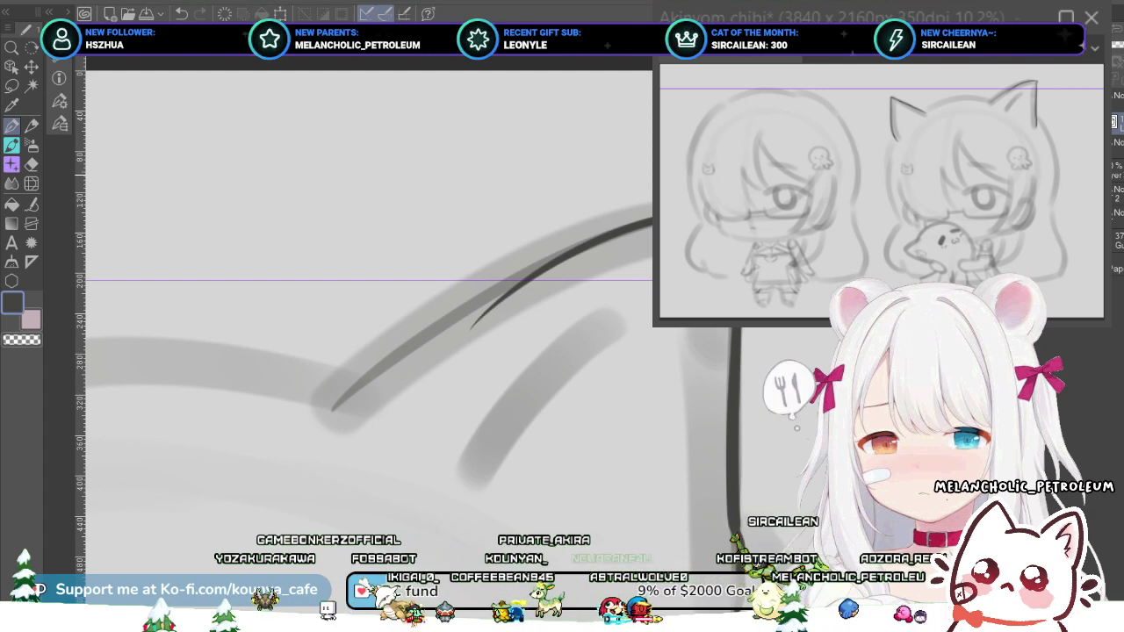
pyautogui.hotkey('ctrl', 'z')
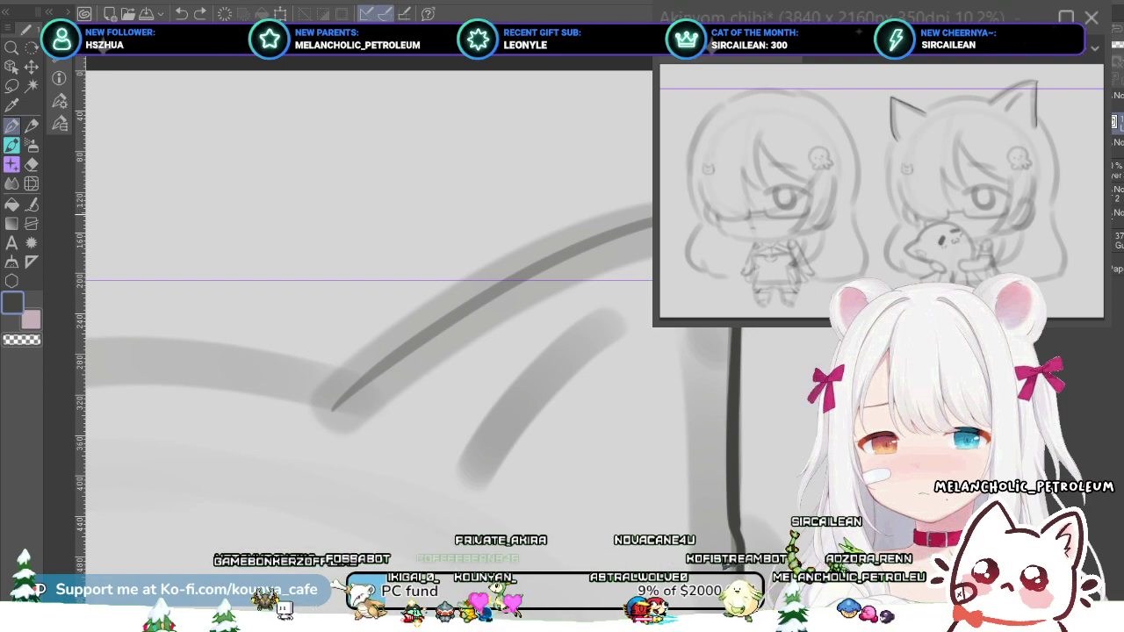
pyautogui.moveTo(650, 224); pyautogui.dragTo(293, 441)
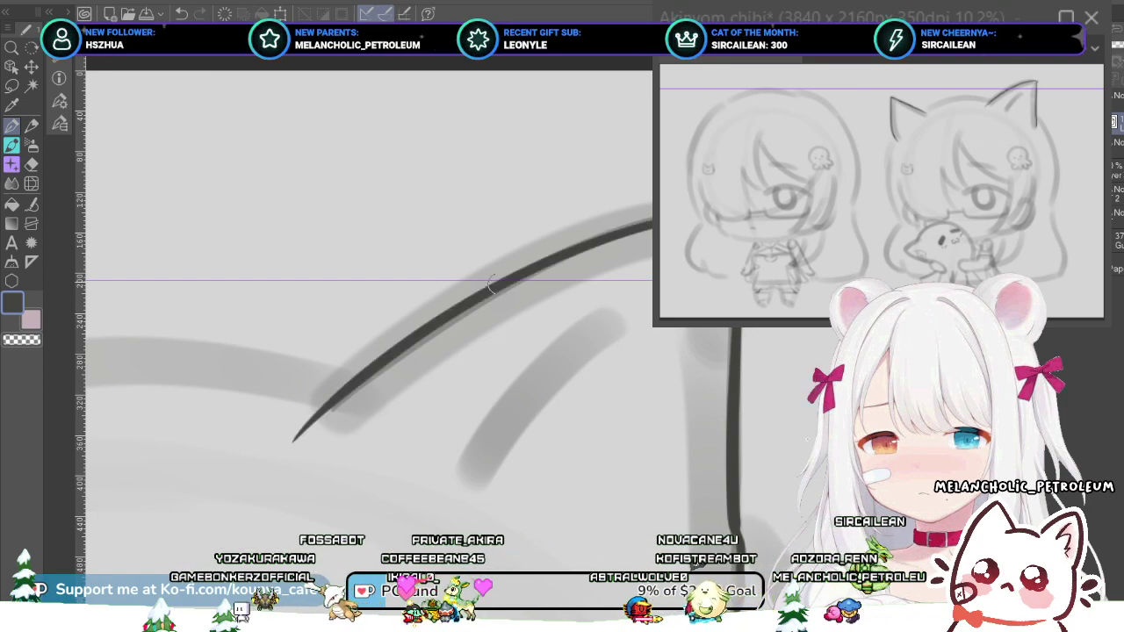
pyautogui.hotkey('ctrl', 'z')
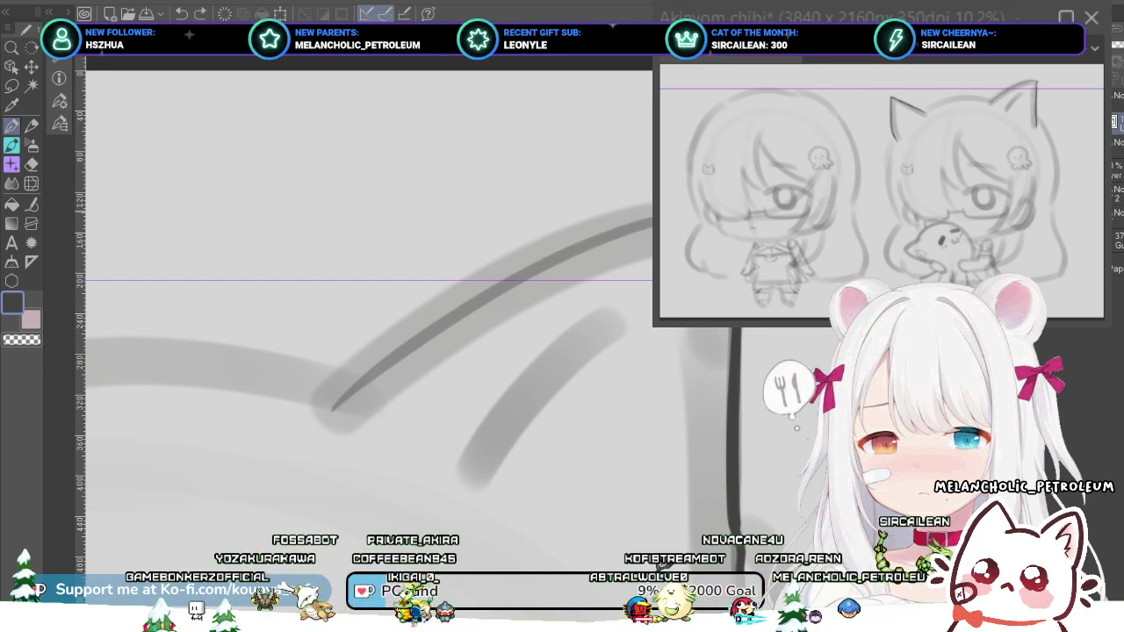
pyautogui.moveTo(650, 224); pyautogui.dragTo(312, 445)
pyautogui.hotkey('ctrl', 'z')
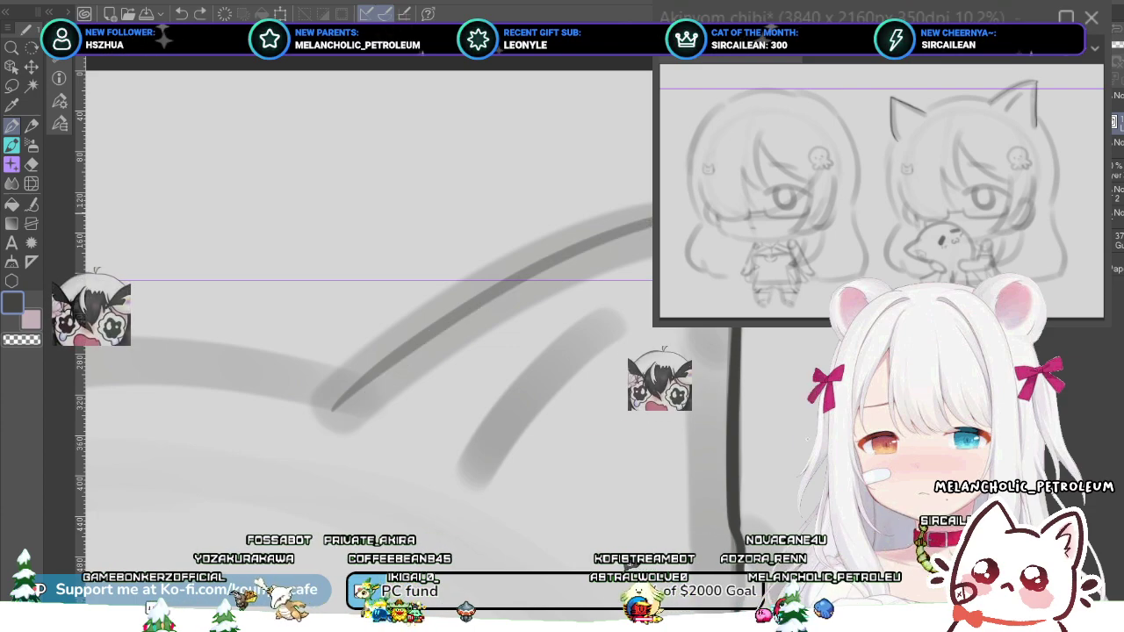
pyautogui.moveTo(649, 227); pyautogui.dragTo(325, 424)
pyautogui.hotkey('ctrl', 'z')
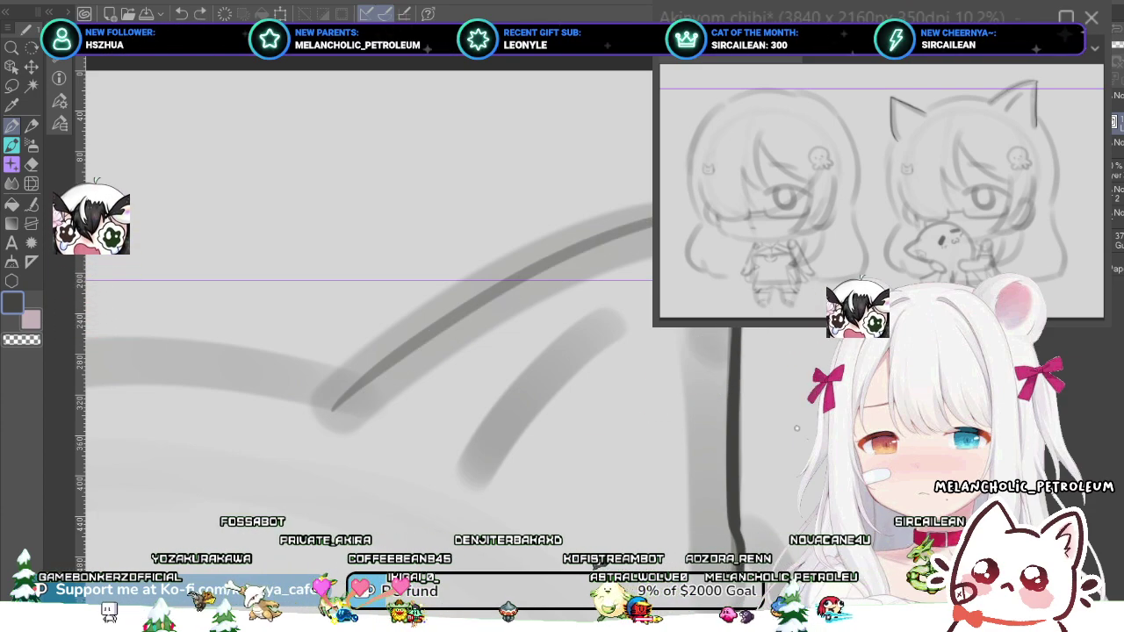
pyautogui.moveTo(649, 227); pyautogui.dragTo(330, 446)
pyautogui.hotkey('ctrl', 'z')
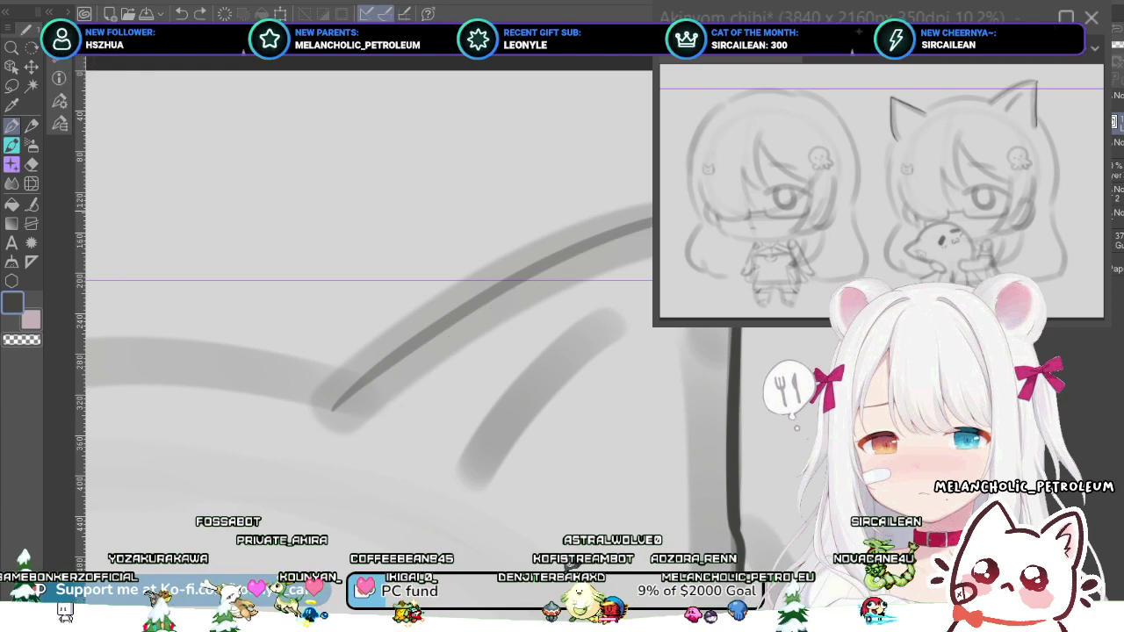
# - Ink the right cat ear's upper edge as one smooth tapered curve over the faded line, ending at its base
pyautogui.moveTo(650, 226); pyautogui.dragTo(307, 426)
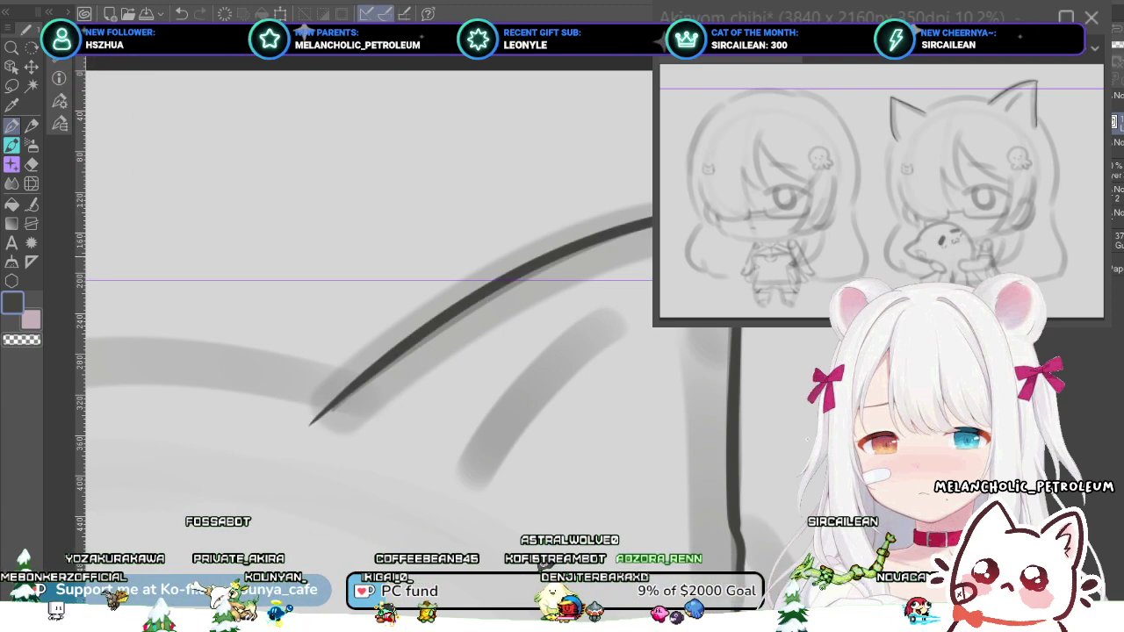
pyautogui.scroll(-3, 624, 256)
pyautogui.scroll(-2, 527, 258)
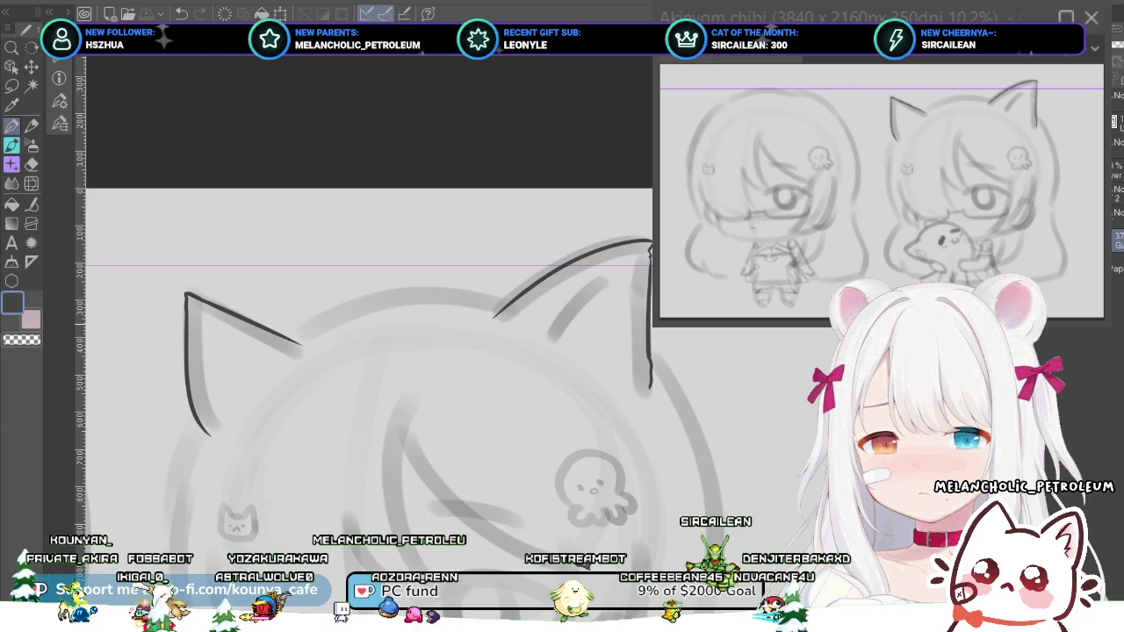
pyautogui.scroll(2, 564, 321)
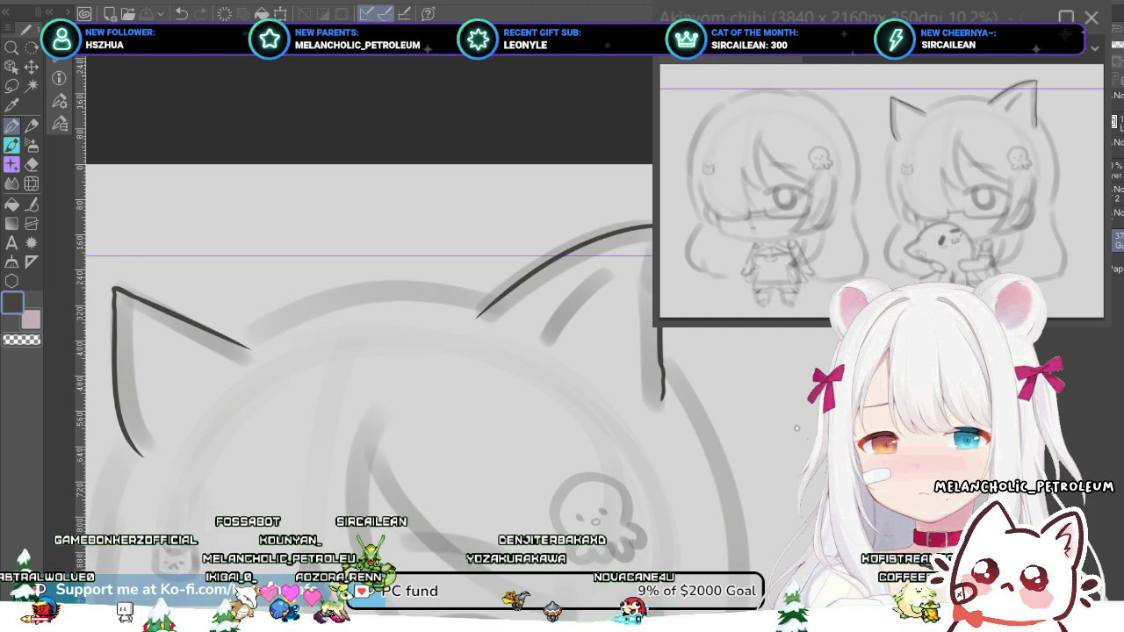
# - Select the layer with both inked cat ears and free-transform it, shifting the lower-right corner slightly downward
pyautogui.click(1118, 123)
pyautogui.press('Delete')
pyautogui.hotkey('ctrl', 'y')
pyautogui.hotkey('ctrl', 'y')
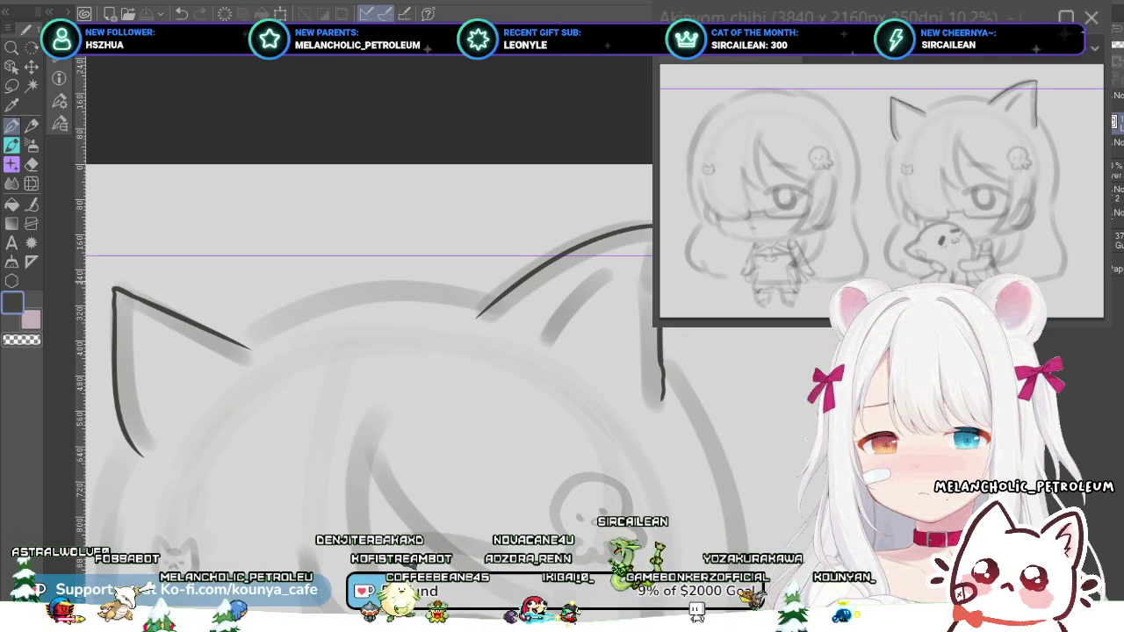
pyautogui.hotkey('ctrl', 't')
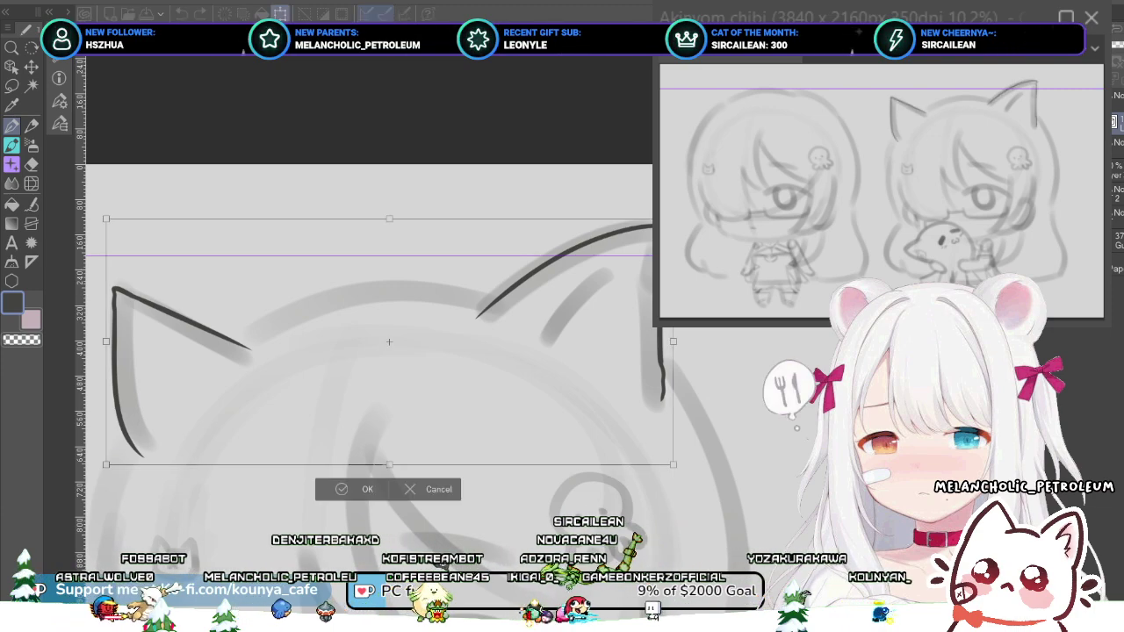
pyautogui.moveTo(674, 465); pyautogui.dragTo(673, 474)
pyautogui.hotkey('ctrl', 'z')
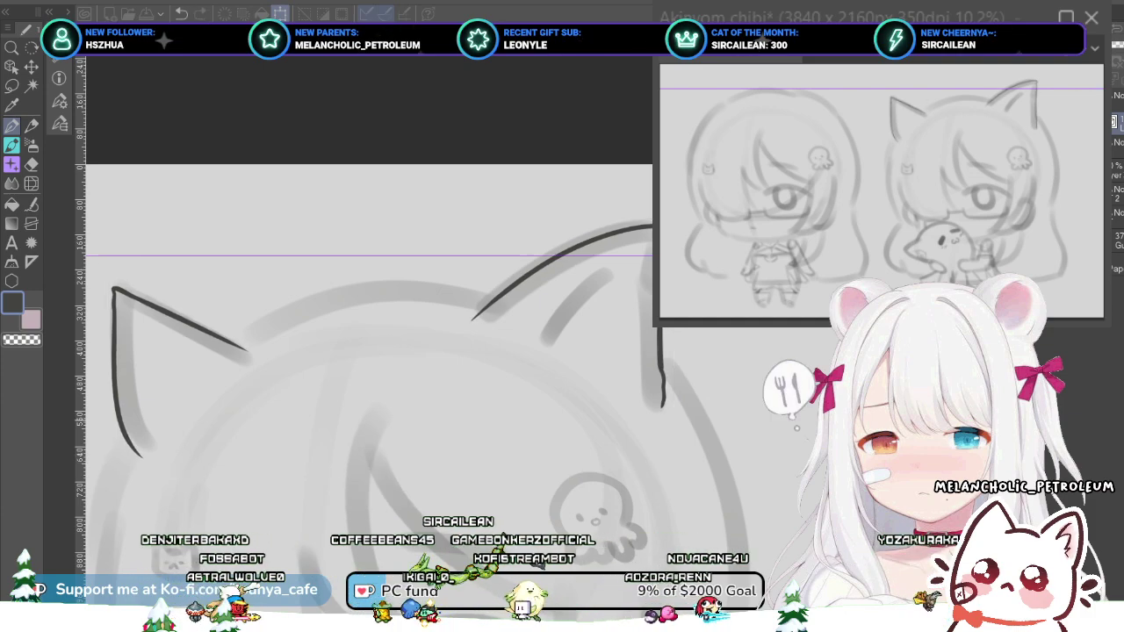
# - Try small corner shifts in the free transform of the two inked cat ears, and apply the transformation
pyautogui.moveTo(449, 564); pyautogui.dragTo(540, 564)
pyautogui.moveTo(809, 435); pyautogui.dragTo(807, 439)
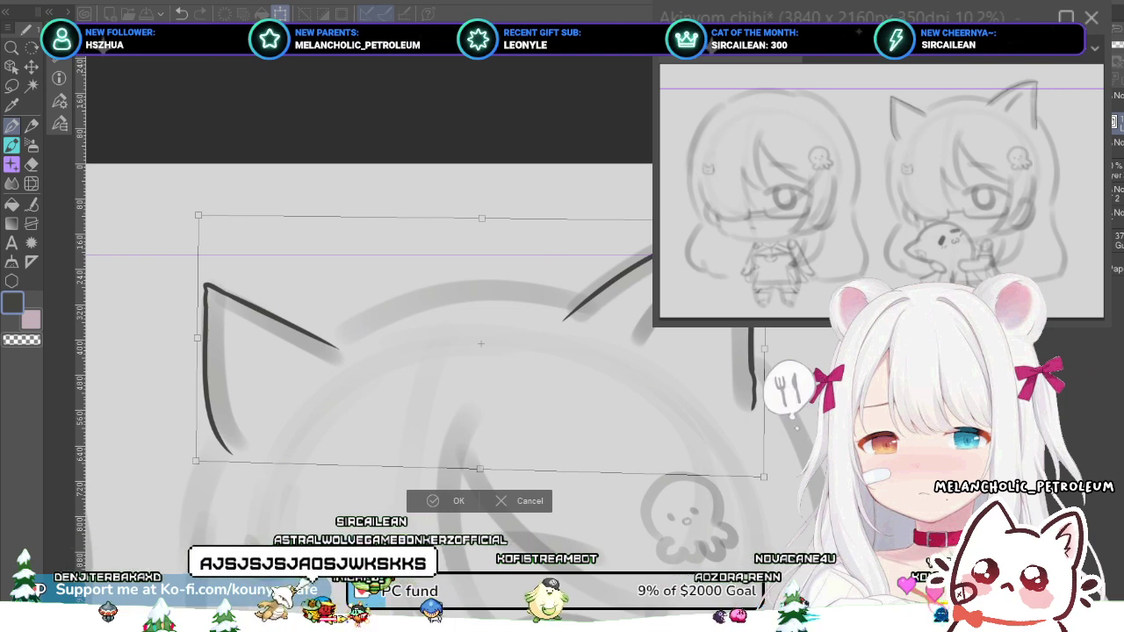
pyautogui.moveTo(198, 215); pyautogui.dragTo(195, 212)
pyautogui.moveTo(806, 440); pyautogui.dragTo(808, 438)
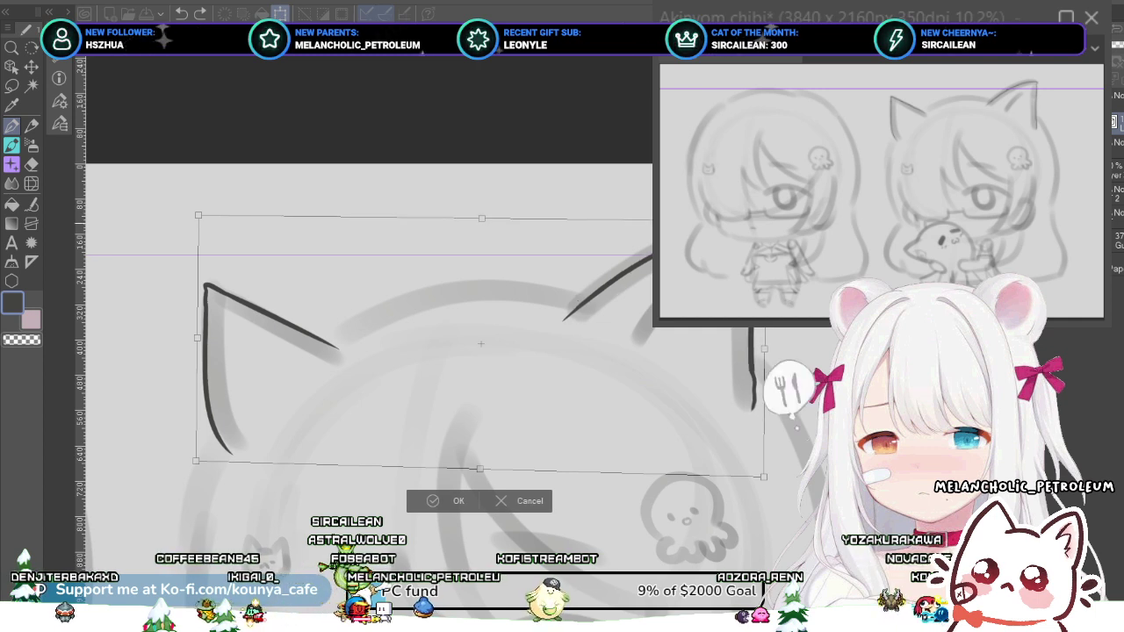
pyautogui.moveTo(764, 221); pyautogui.dragTo(763, 223)
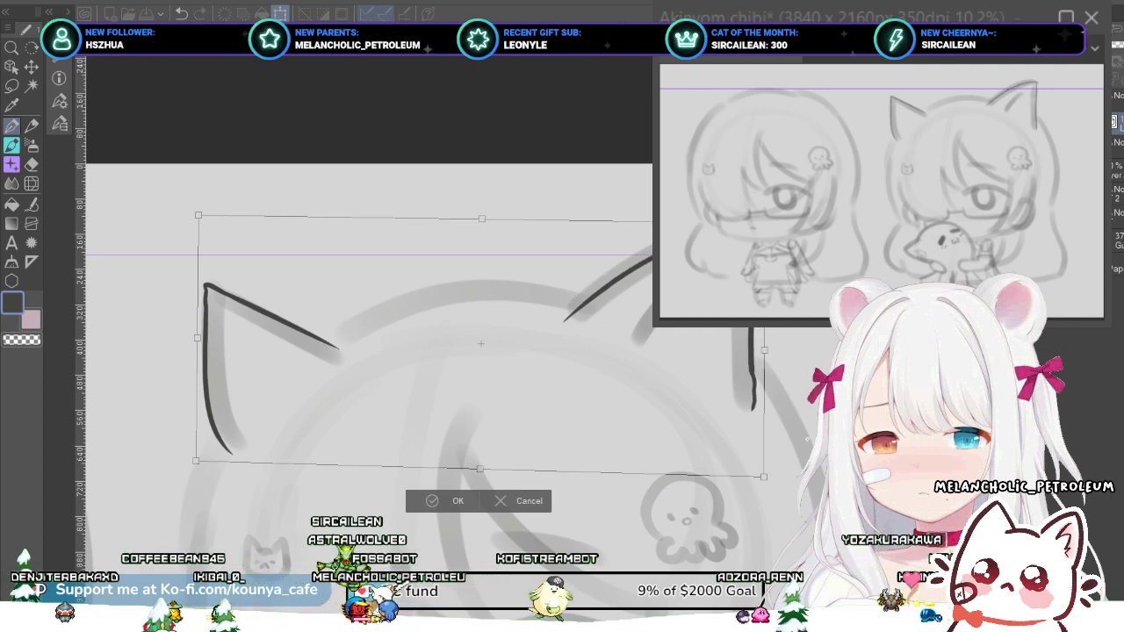
pyautogui.moveTo(198, 215); pyautogui.dragTo(190, 224)
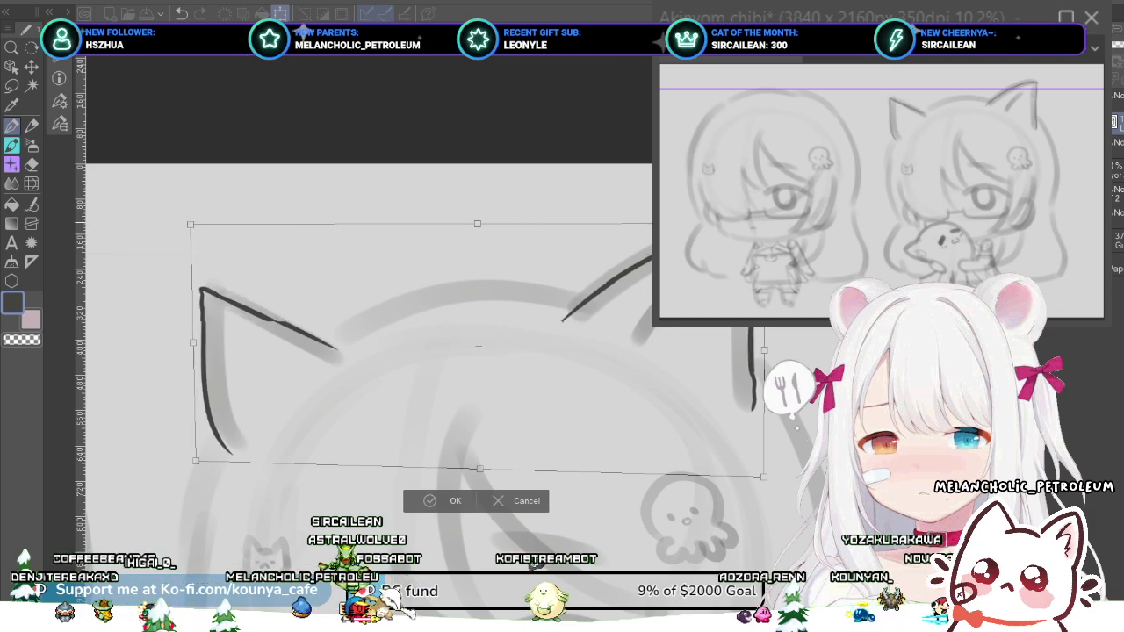
pyautogui.moveTo(795, 430); pyautogui.dragTo(796, 429)
pyautogui.scroll(-2, 375, 293)
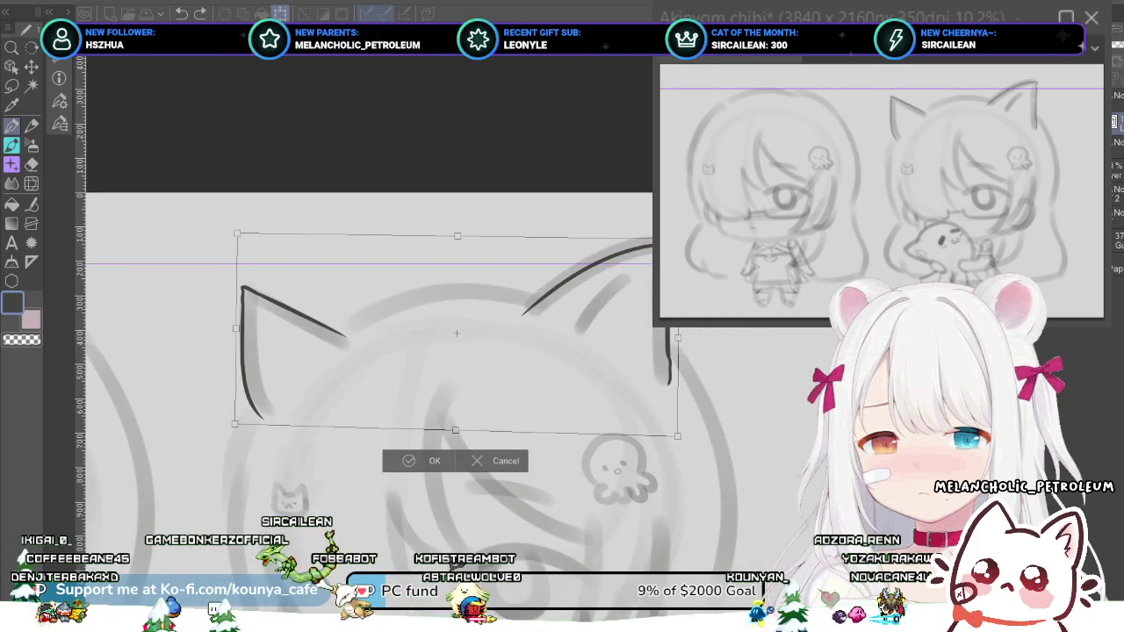
pyautogui.scroll(-1, 377, 297)
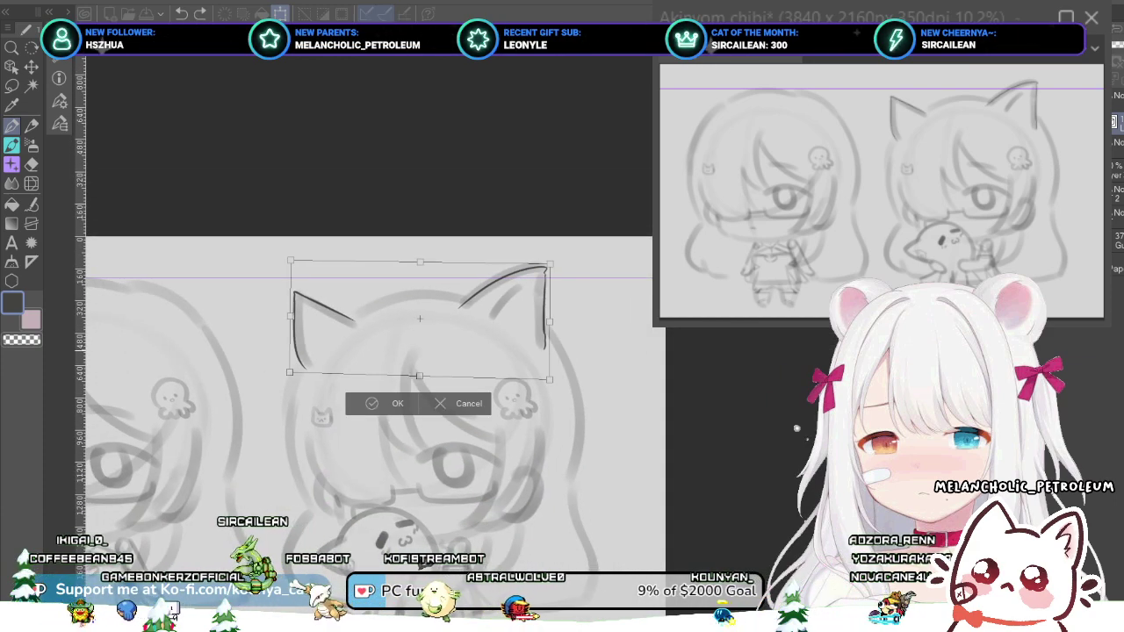
pyautogui.press('Return')
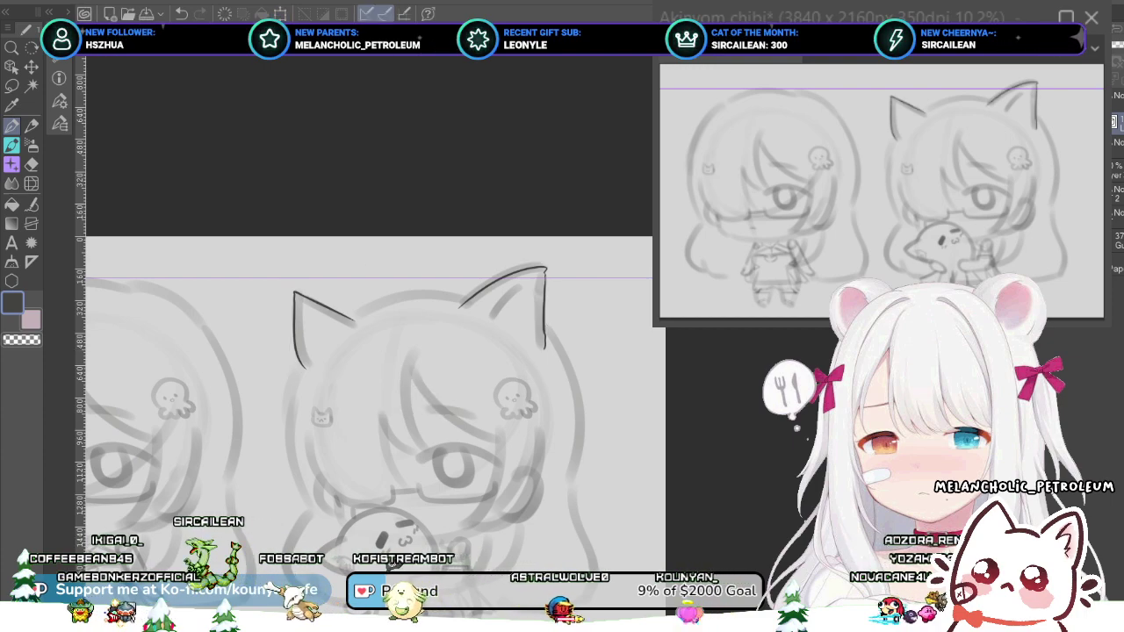
# - Mirror the canvas view horizontally back and forth to check the symmetry and alignment of the two inked cat ears
pyautogui.moveTo(386, 369)
pyautogui.mouseDown()
pyautogui.moveTo(424, 305)
pyautogui.moveTo(392, 386)
pyautogui.mouseUp()
pyautogui.scroll(2, 378, 351)
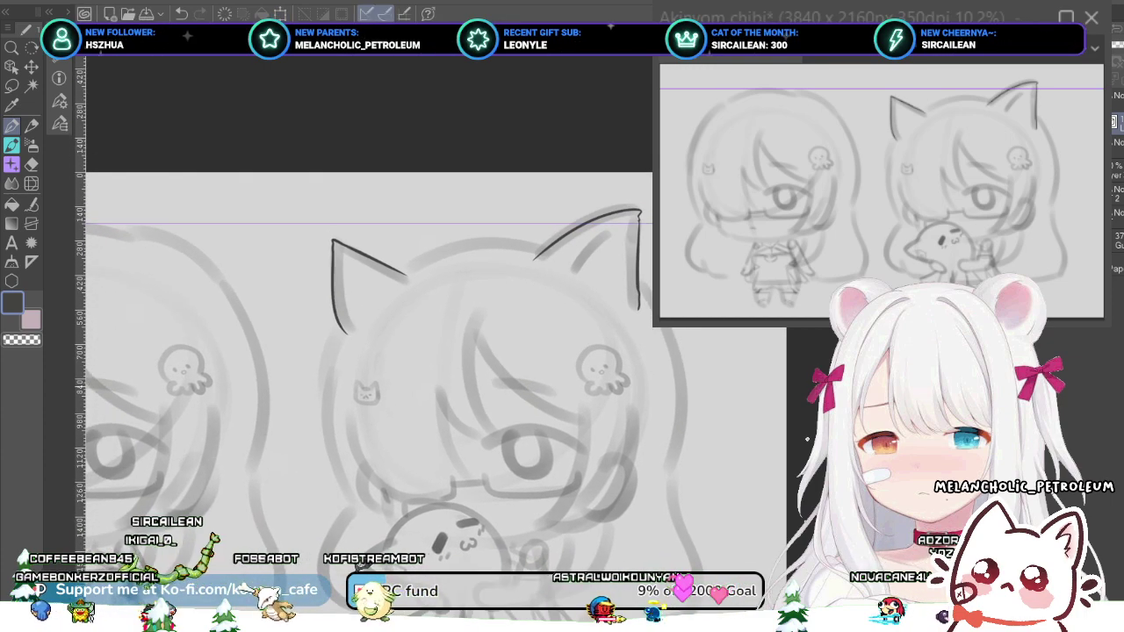
pyautogui.press('h')
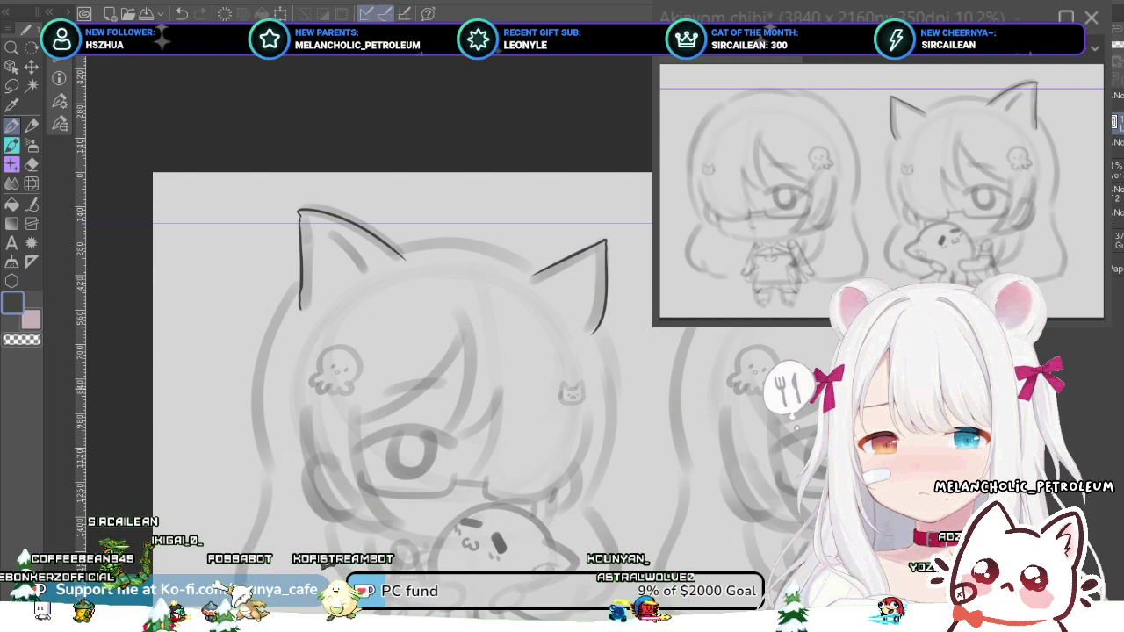
pyautogui.press('h')
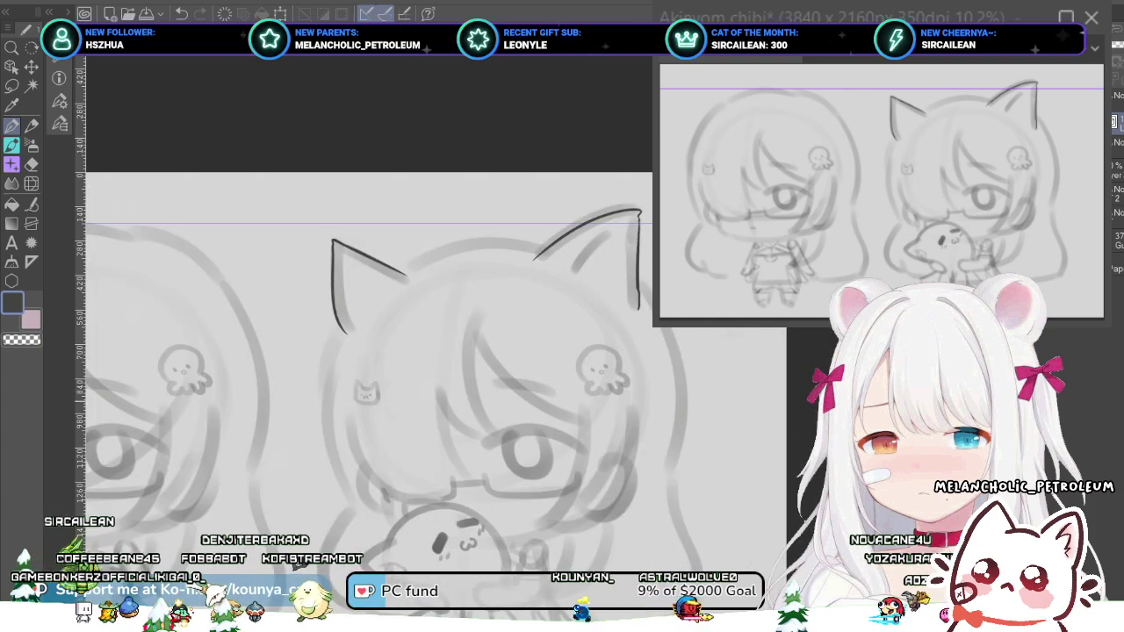
pyautogui.press('h')
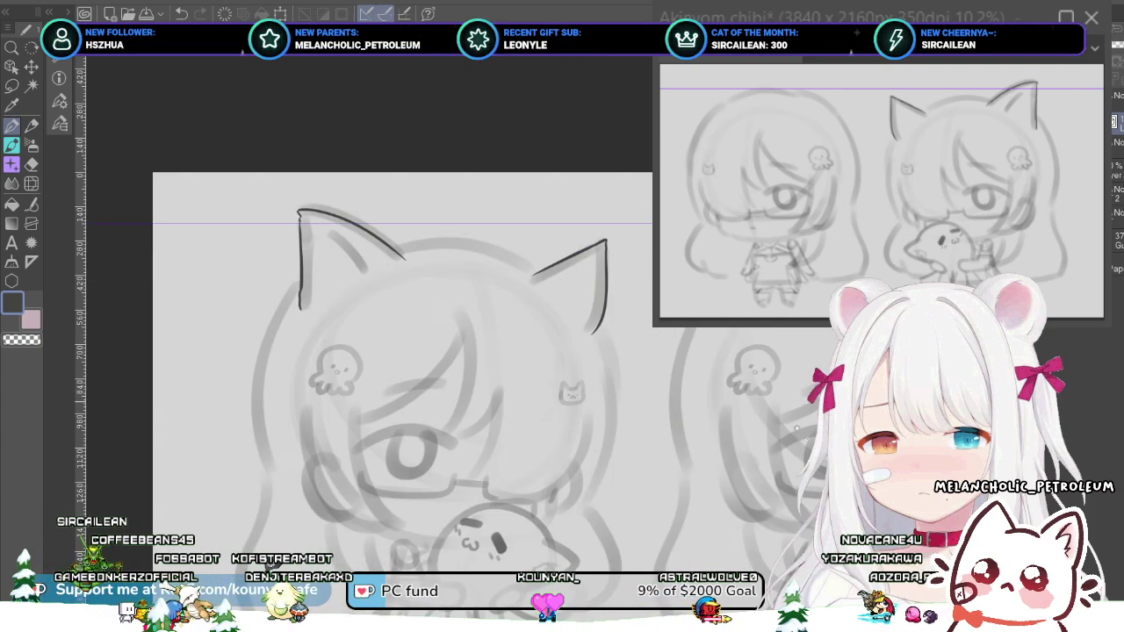
pyautogui.press('h')
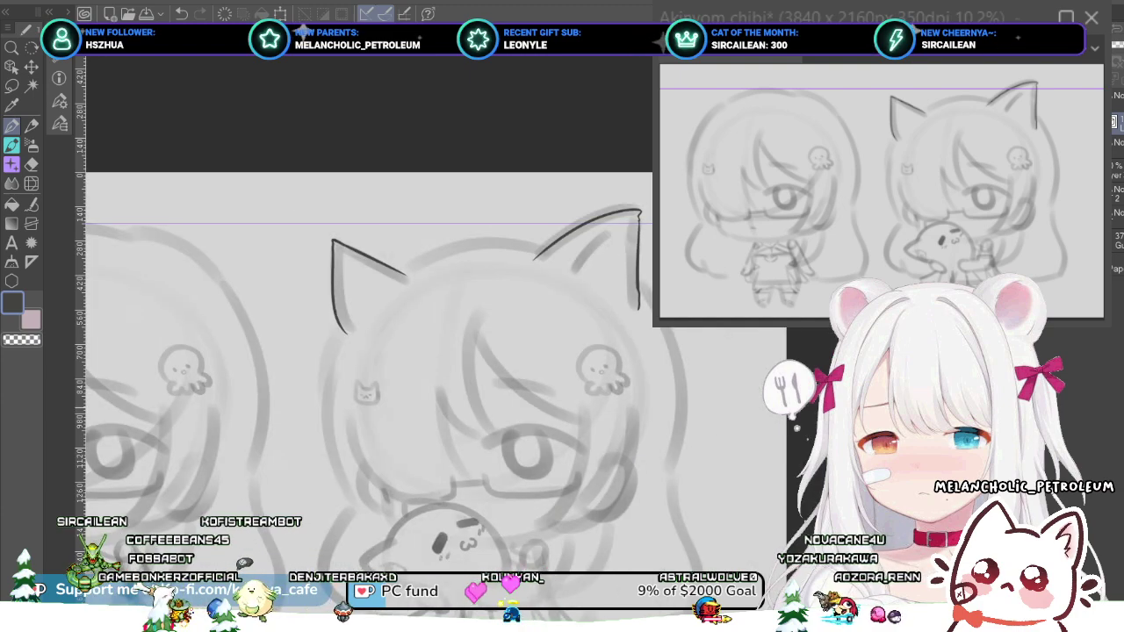
pyautogui.hotkey('ctrl', '+')
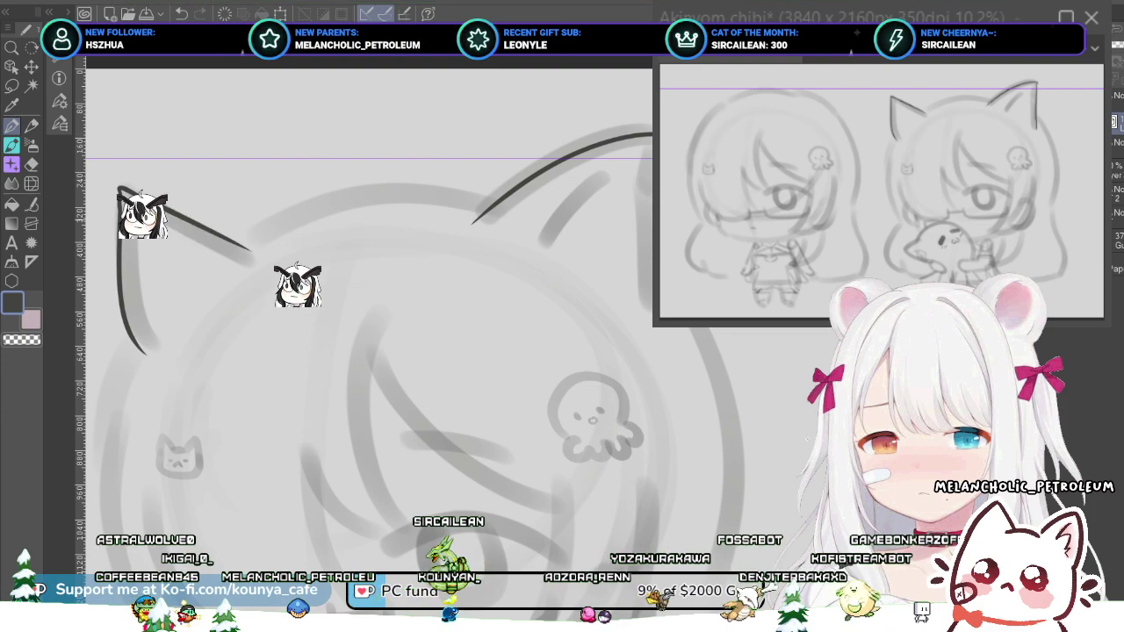
pyautogui.scroll(-3, 492, 263)
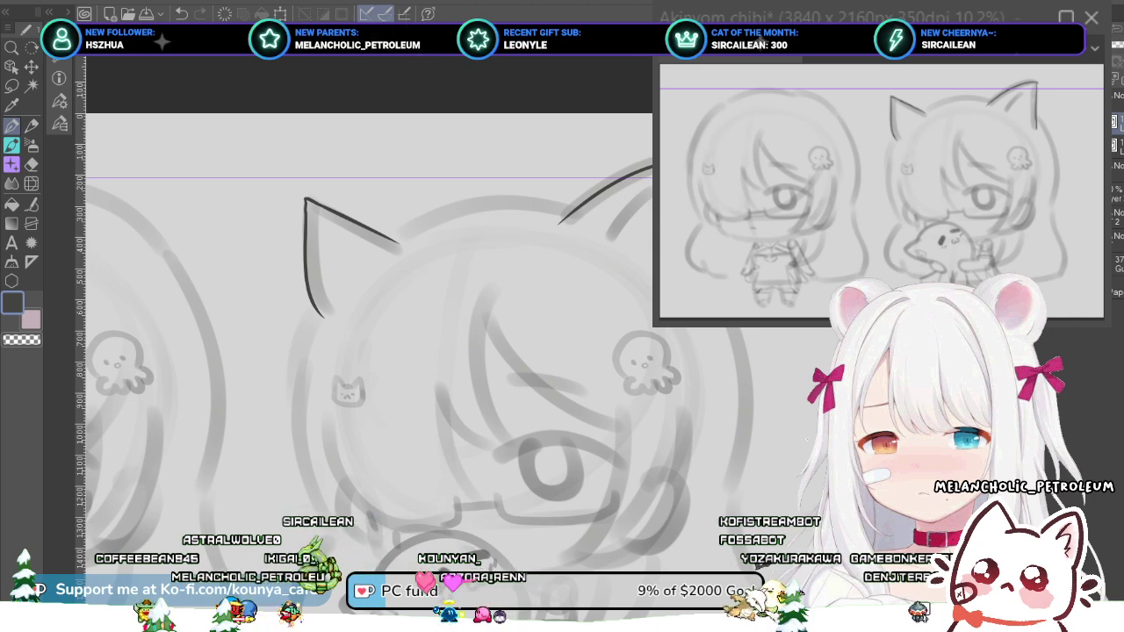
pyautogui.press('h')
pyautogui.press('h')
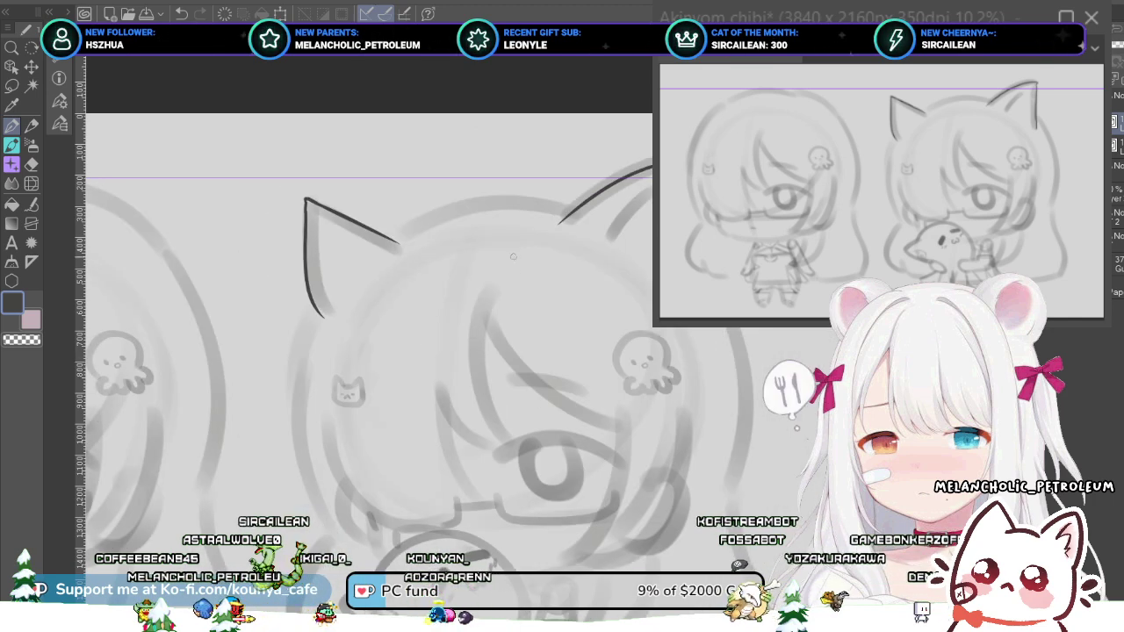
# - Hide the inked cat ears and undo the short stray stroke near the base of the right ear
pyautogui.moveTo(479, 236); pyautogui.dragTo(452, 239)
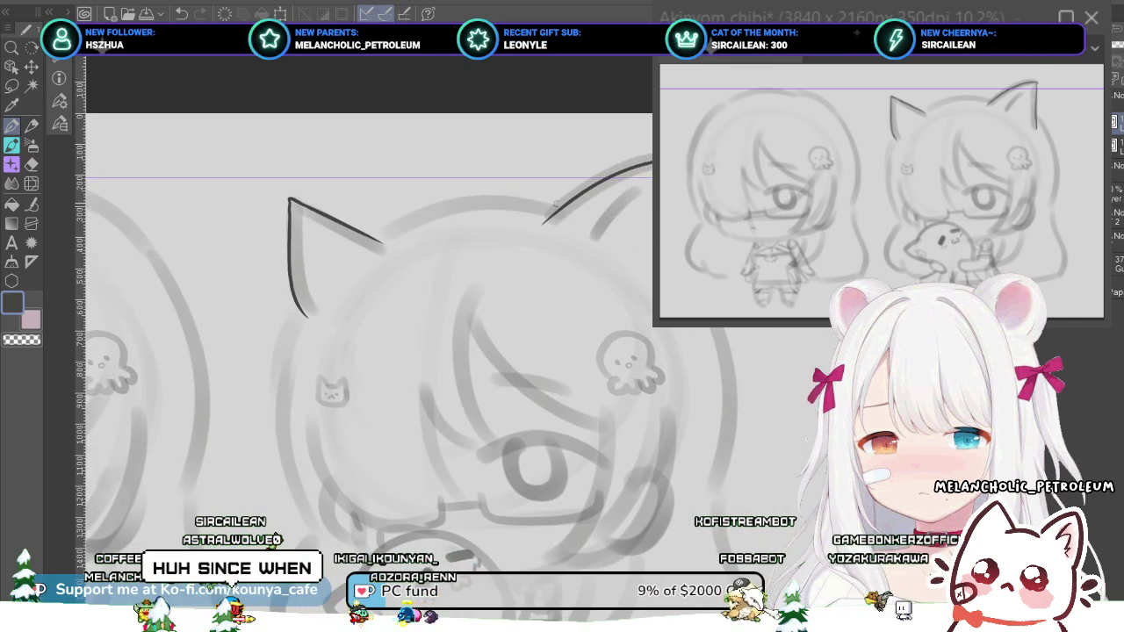
pyautogui.press('Delete')
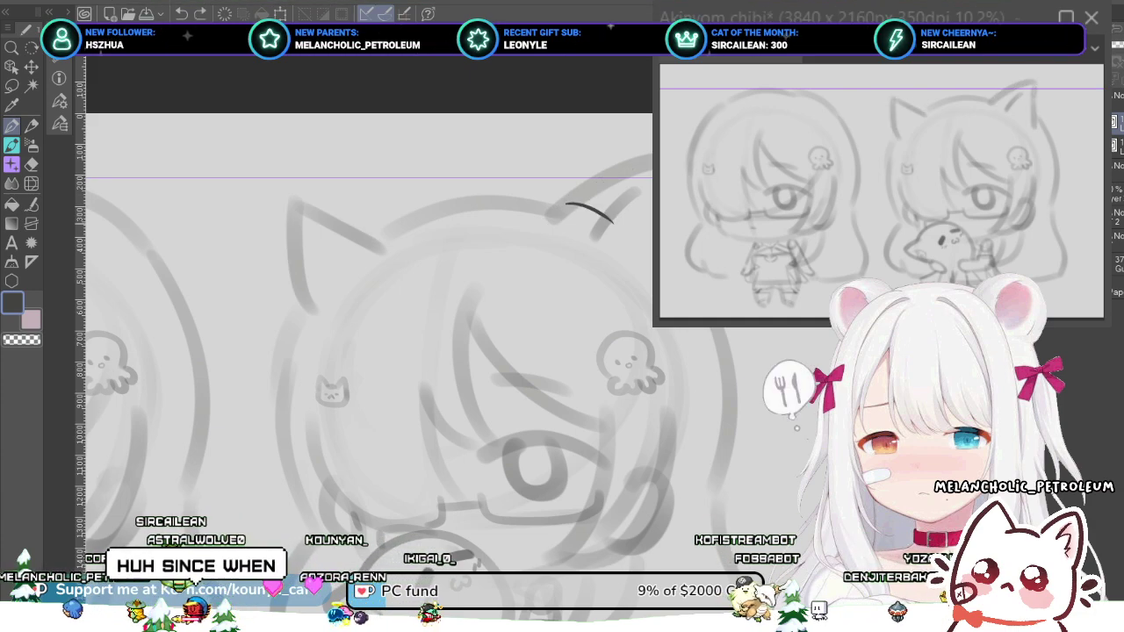
pyautogui.hotkey('ctrl', 'z')
# - Try to ink a short arc over the upper-right part of the left-hand character's hair outline
pyautogui.scroll(-3, 581, 200)
pyautogui.moveTo(368, 334)
pyautogui.mouseDown()
pyautogui.moveTo(431, 347)
pyautogui.moveTo(443, 374)
pyautogui.mouseUp()
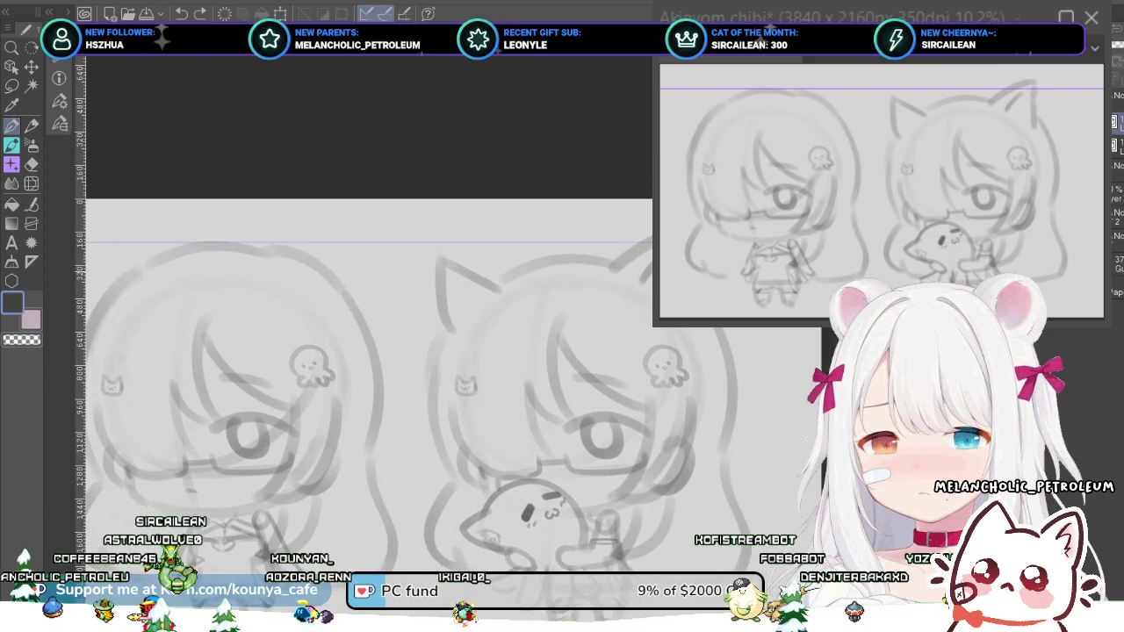
pyautogui.moveTo(284, 261); pyautogui.dragTo(482, 198)
pyautogui.scroll(3, 482, 198)
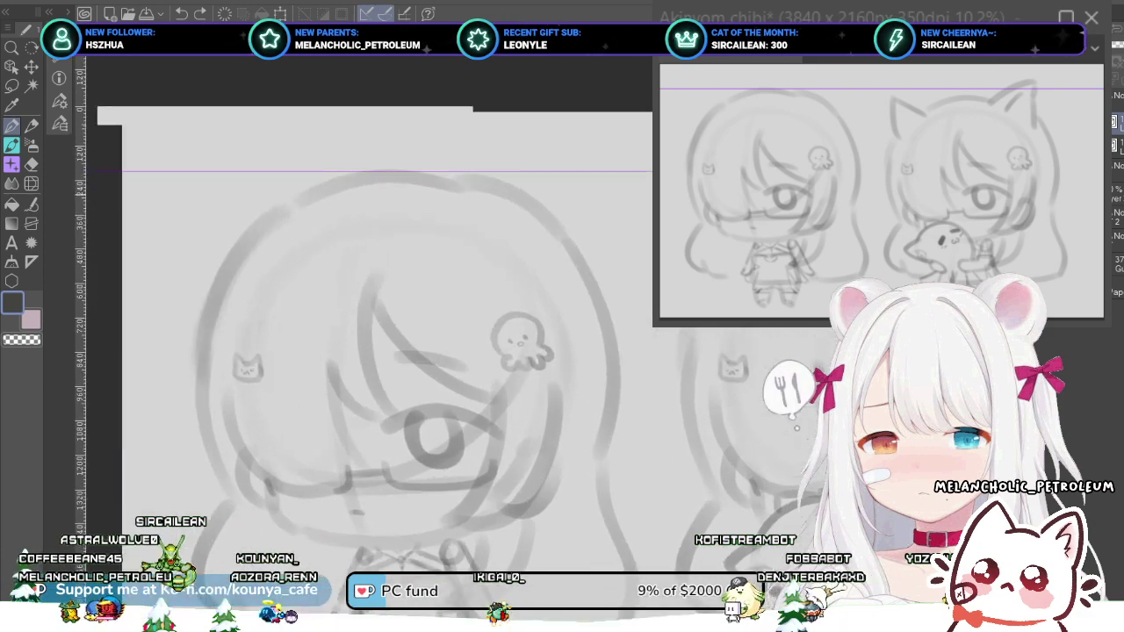
pyautogui.scroll(2, 461, 178)
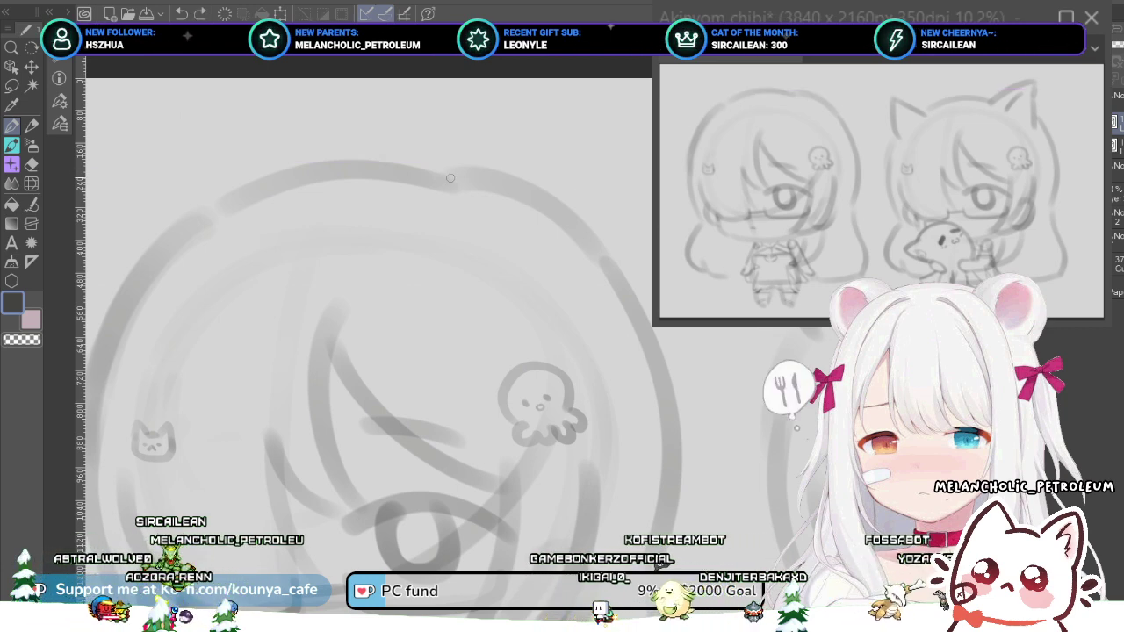
pyautogui.moveTo(445, 176)
pyautogui.mouseDown()
pyautogui.moveTo(566, 213)
pyautogui.moveTo(617, 265)
pyautogui.moveTo(607, 210)
pyautogui.mouseUp()
pyautogui.scroll(-1, 615, 264)
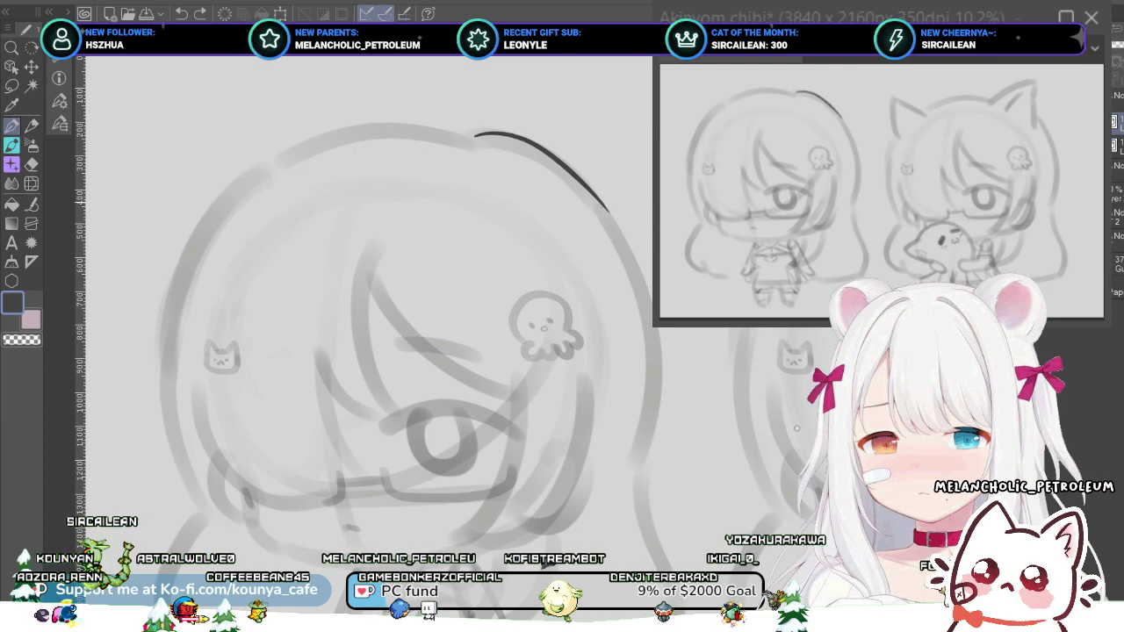
pyautogui.keyDown('ctrl'); pyautogui.click(606, 211); pyautogui.keyUp('ctrl')
pyautogui.moveTo(607, 211); pyautogui.dragTo(610, 216)
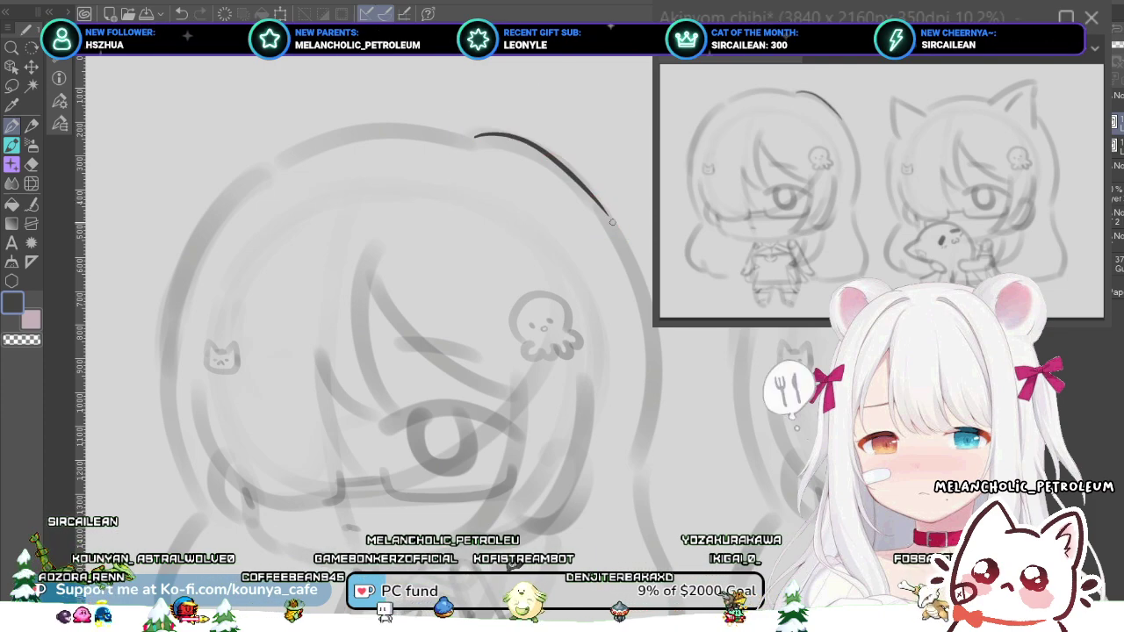
pyautogui.hotkey('ctrl', 'z')
pyautogui.hotkey('ctrl', 'z')
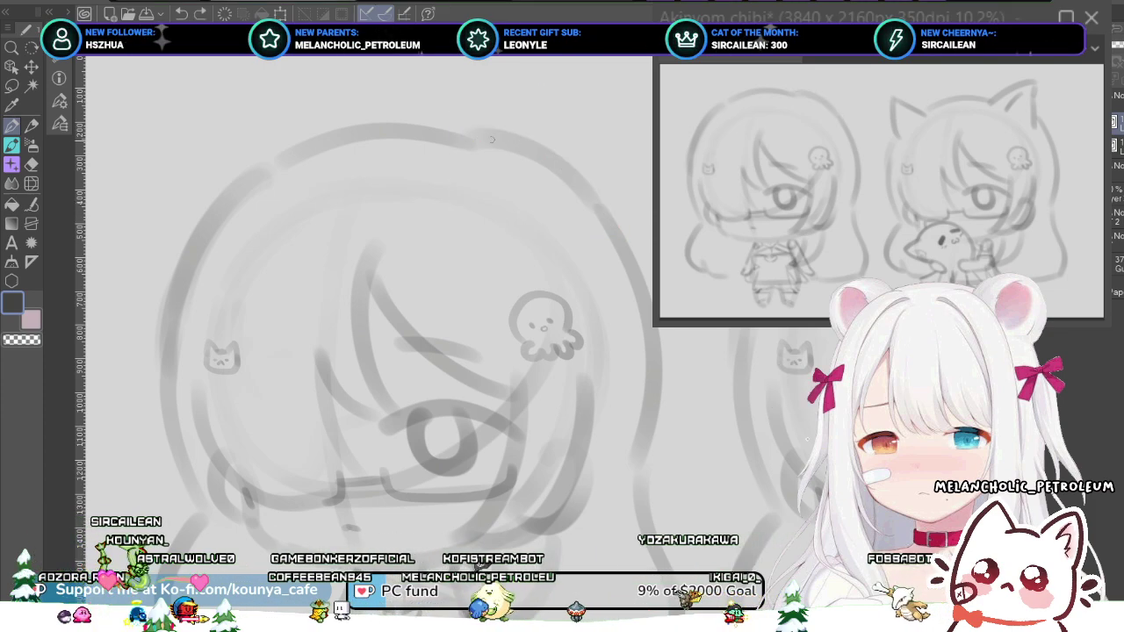
# - Try several long single strokes along the left-hand character's right hair outline, from near the crown down the side, undoing each one
pyautogui.moveTo(477, 131)
pyautogui.mouseDown()
pyautogui.moveTo(579, 199)
pyautogui.moveTo(615, 417)
pyautogui.mouseUp()
pyautogui.hotkey('ctrl', 'z')
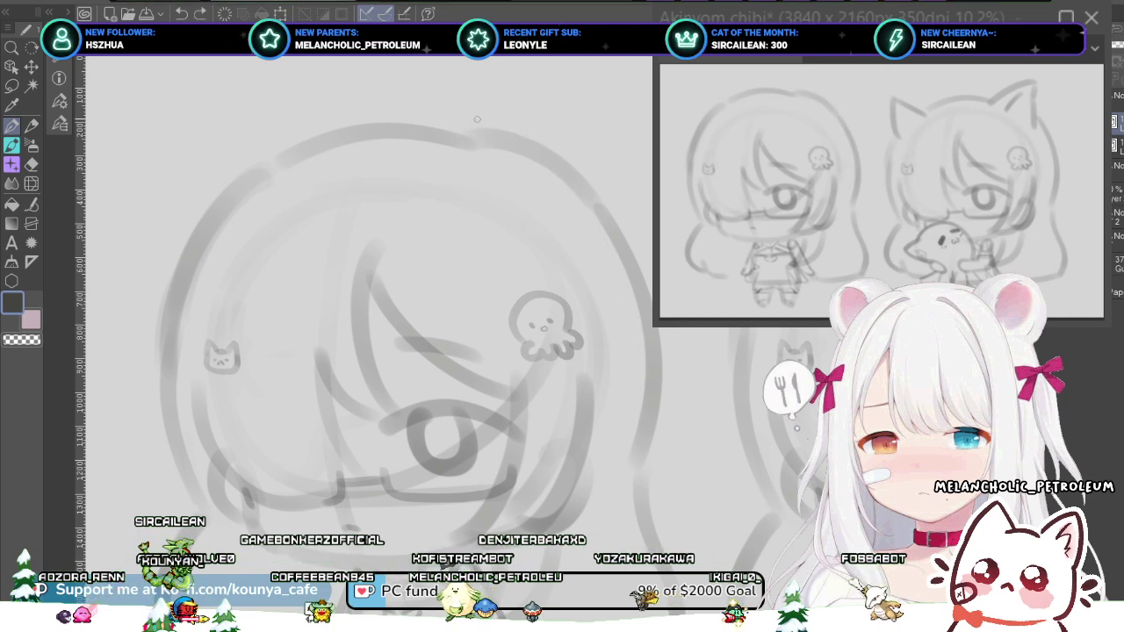
pyautogui.moveTo(476, 131); pyautogui.dragTo(623, 408)
pyautogui.hotkey('ctrl', 'z')
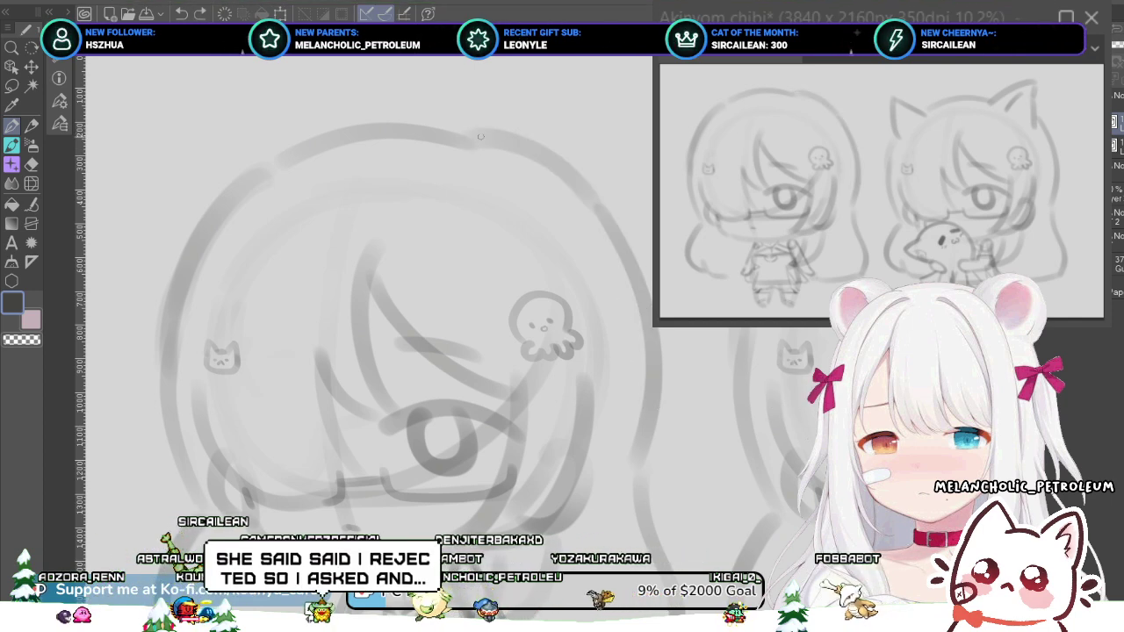
pyautogui.moveTo(480, 137)
pyautogui.mouseDown()
pyautogui.moveTo(606, 228)
pyautogui.moveTo(636, 426)
pyautogui.mouseUp()
pyautogui.hotkey('ctrl', 'z')
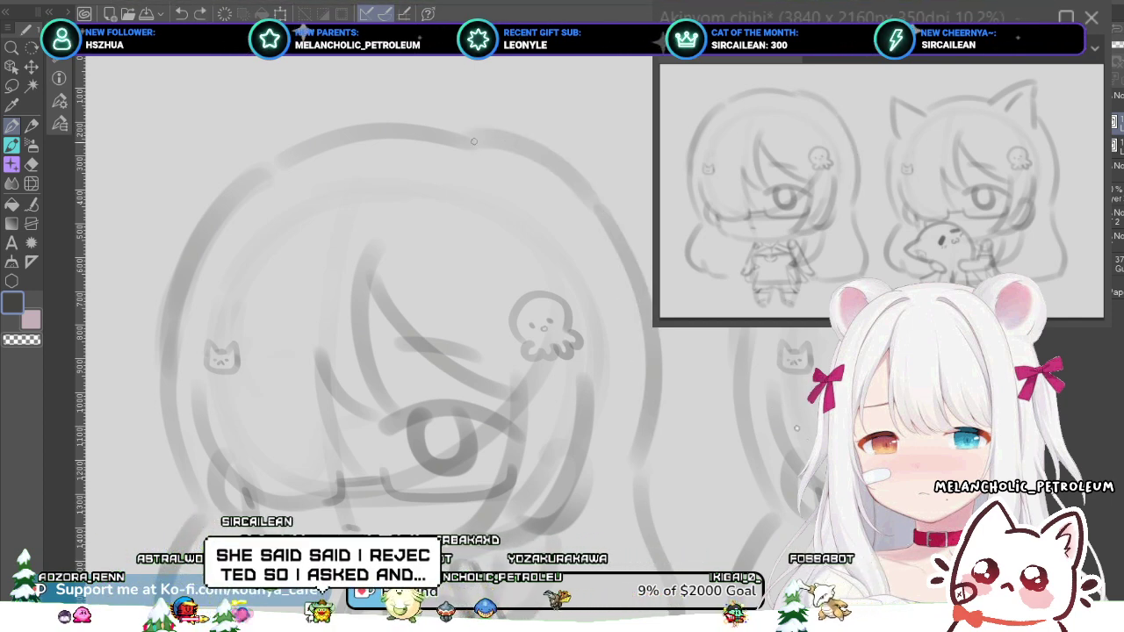
pyautogui.moveTo(479, 132)
pyautogui.mouseDown()
pyautogui.moveTo(562, 158)
pyautogui.moveTo(646, 303)
pyautogui.mouseUp()
pyautogui.hotkey('ctrl', 'z')
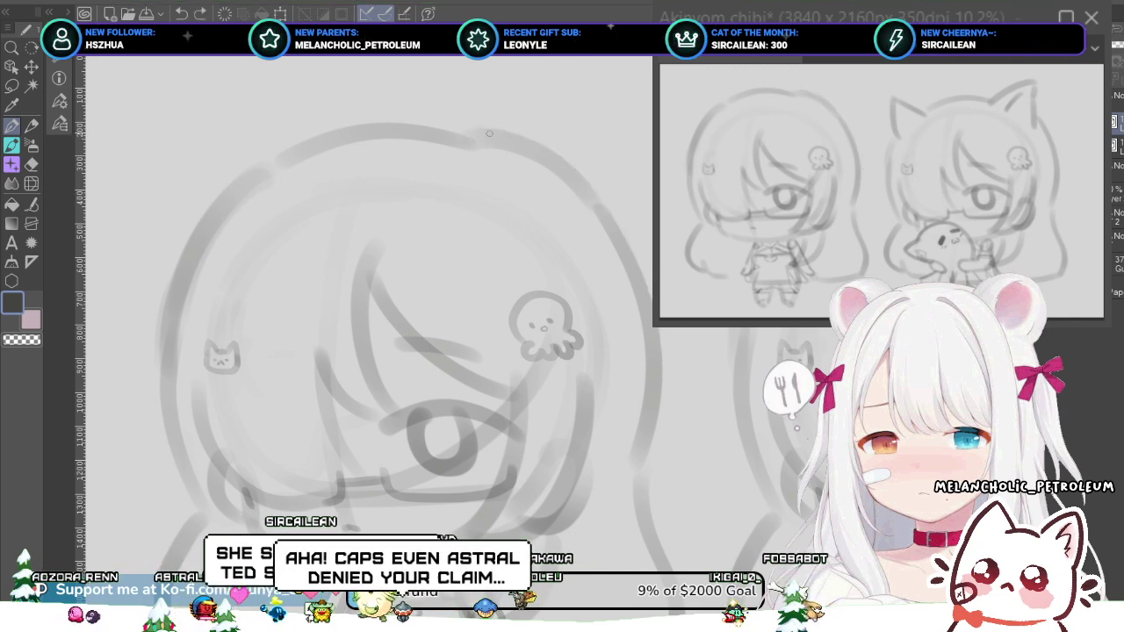
pyautogui.moveTo(469, 134)
pyautogui.mouseDown()
pyautogui.moveTo(565, 164)
pyautogui.moveTo(656, 345)
pyautogui.mouseUp()
pyautogui.hotkey('ctrl', 'z')
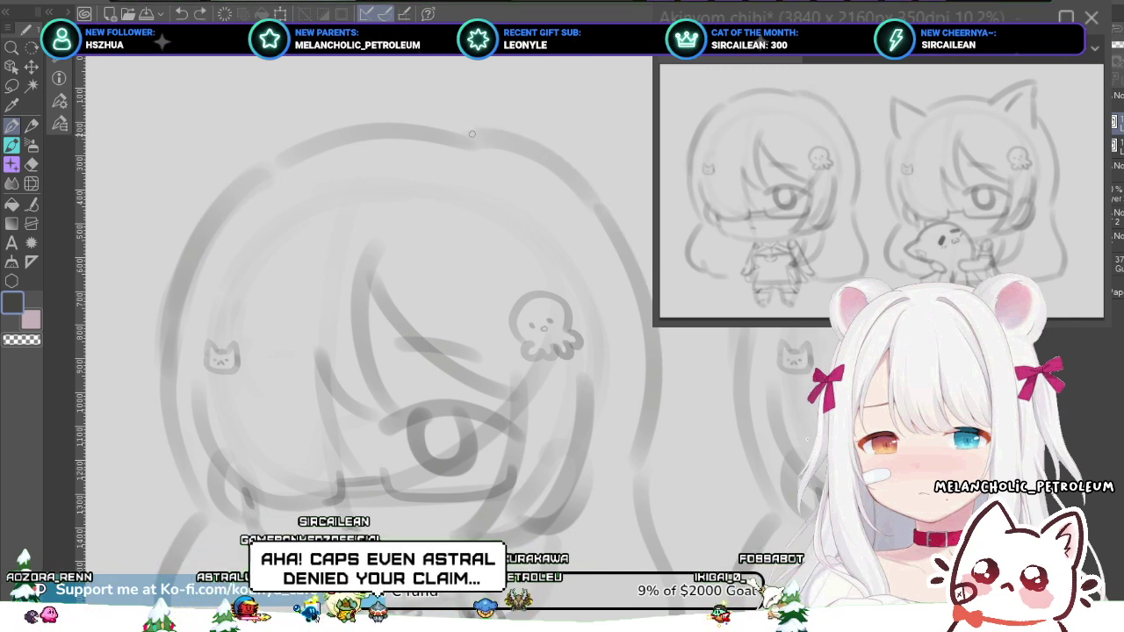
# - Ink the left-hand character's upper-right hair outline as one long curve and nudge the stroke slightly down onto the sketch line
pyautogui.moveTo(472, 132)
pyautogui.mouseDown()
pyautogui.moveTo(610, 201)
pyautogui.moveTo(649, 297)
pyautogui.mouseUp()
pyautogui.press('ctrl')
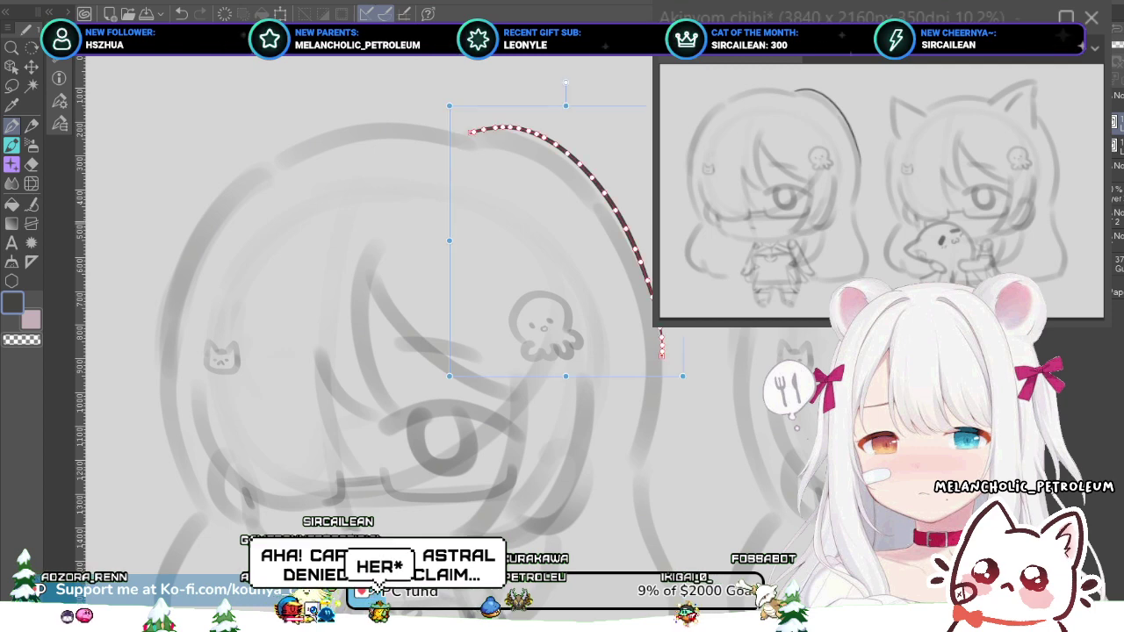
pyautogui.moveTo(579, 164); pyautogui.dragTo(578, 168)
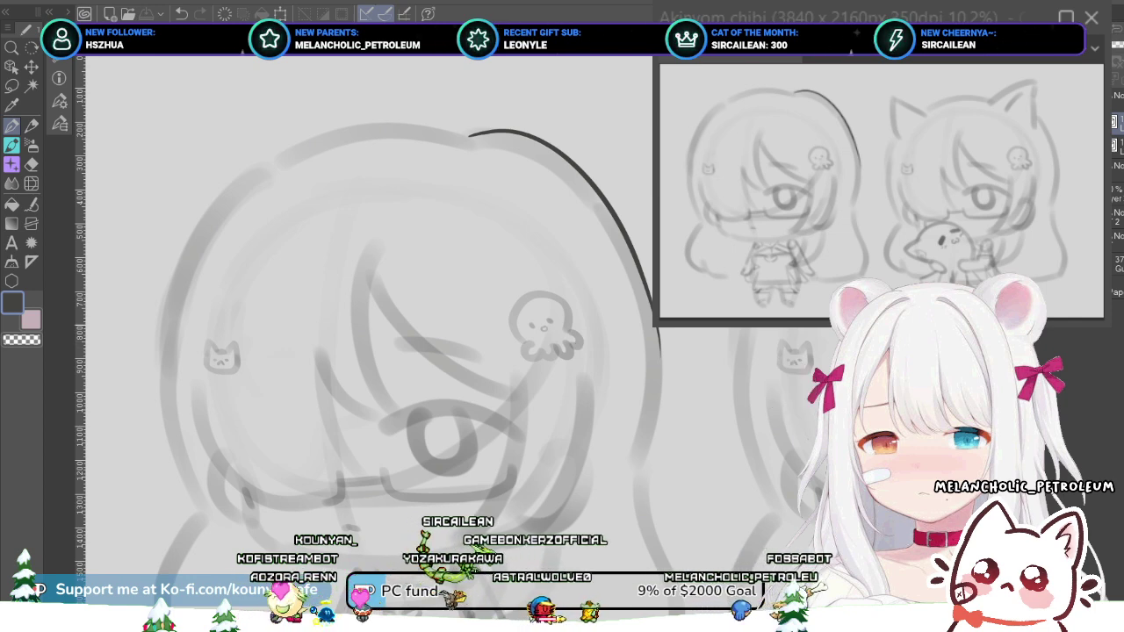
# - Examine how the inked hair curve follows the left-hand character's sketch, especially around its lower end beside the octopus hairpin
pyautogui.hotkey('ctrl', '+')
pyautogui.moveTo(378, 325); pyautogui.dragTo(369, 314)
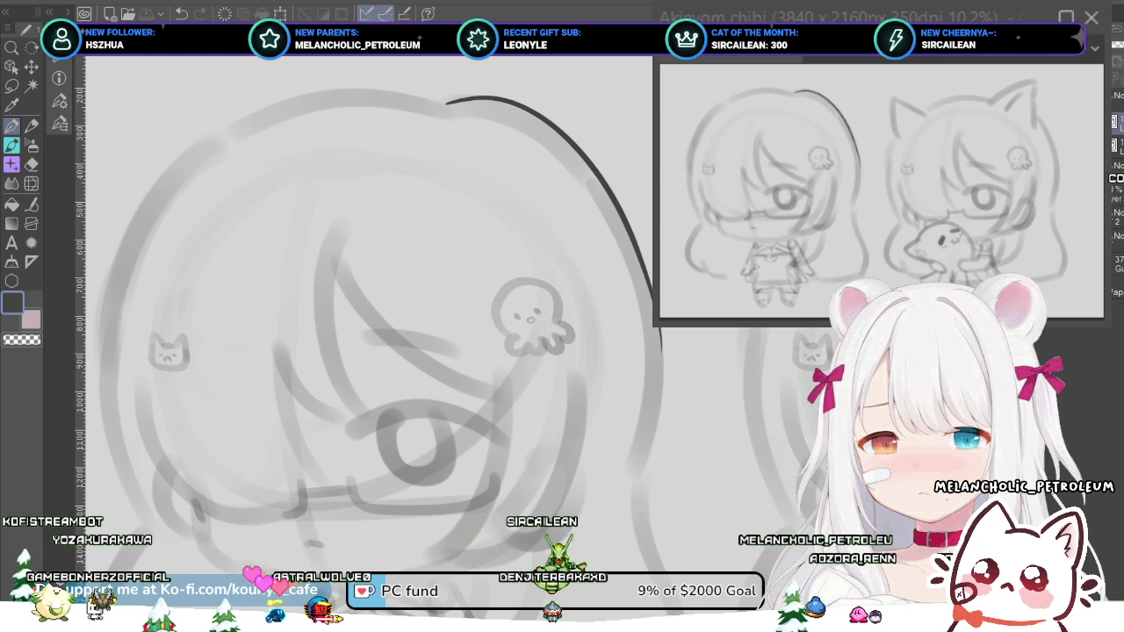
pyautogui.moveTo(789, 423); pyautogui.dragTo(796, 429)
pyautogui.scroll(-2, 553, 193)
pyautogui.moveTo(553, 193); pyautogui.dragTo(491, 135)
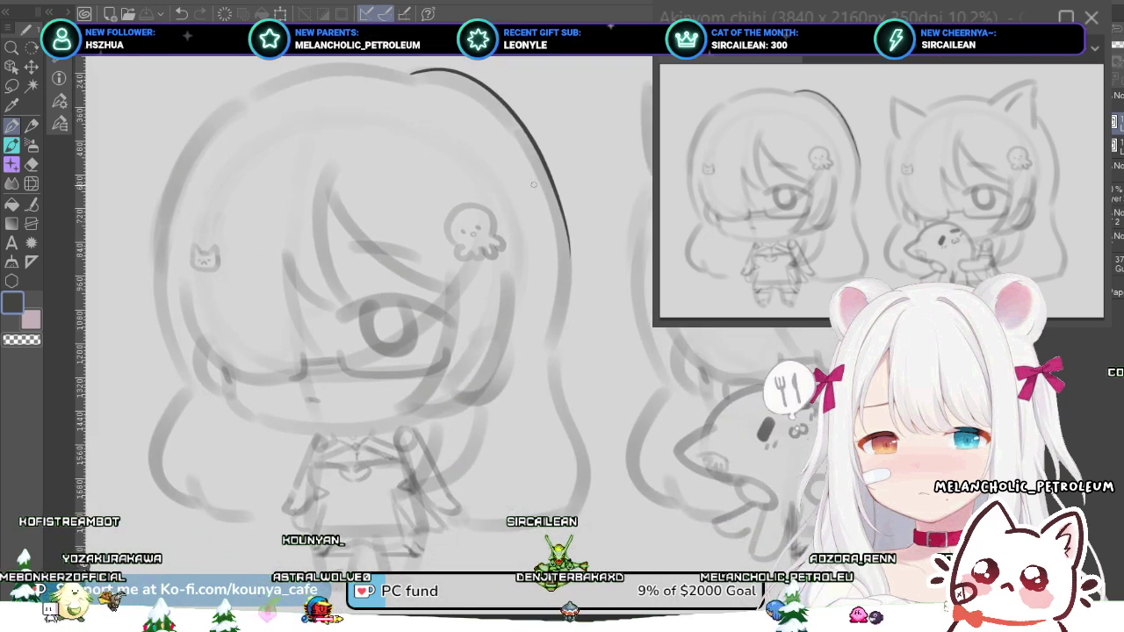
pyautogui.scroll(3, 568, 225)
pyautogui.scroll(2, 544, 274)
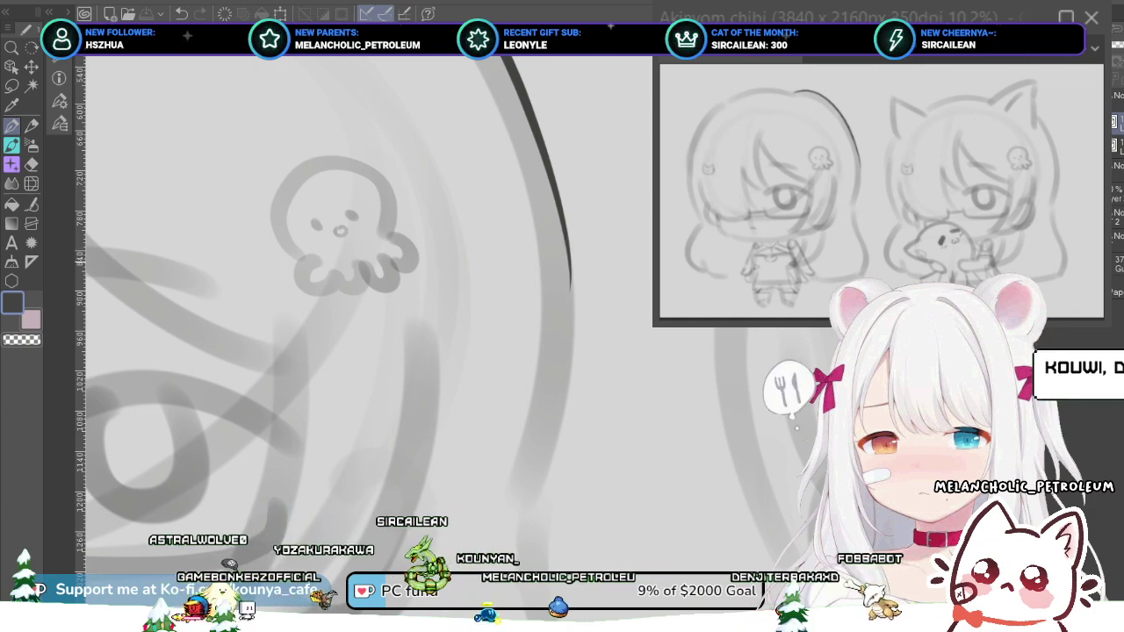
pyautogui.scroll(-3, 572, 270)
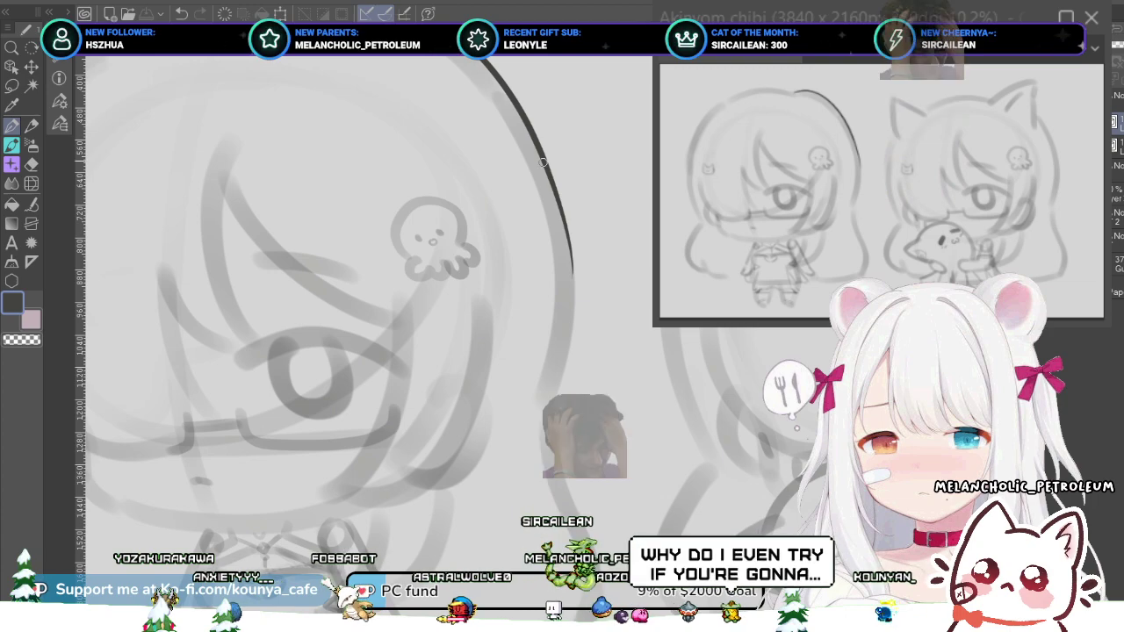
pyautogui.hotkey('ctrl', 'z')
pyautogui.scroll(1, 573, 274)
pyautogui.scroll(-2, 573, 224)
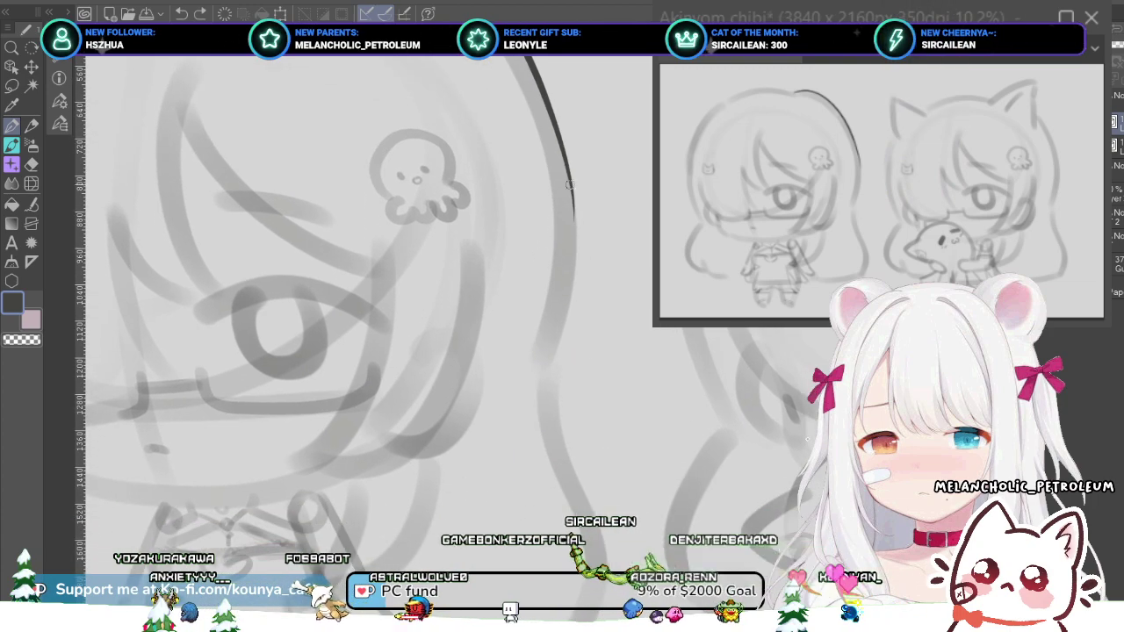
# - Try to extend the left-hand character's inked hair curve down the right side below the octopus hairpin, undoing each stroke
pyautogui.moveTo(577, 240); pyautogui.dragTo(547, 383)
pyautogui.hotkey('ctrl', 'z')
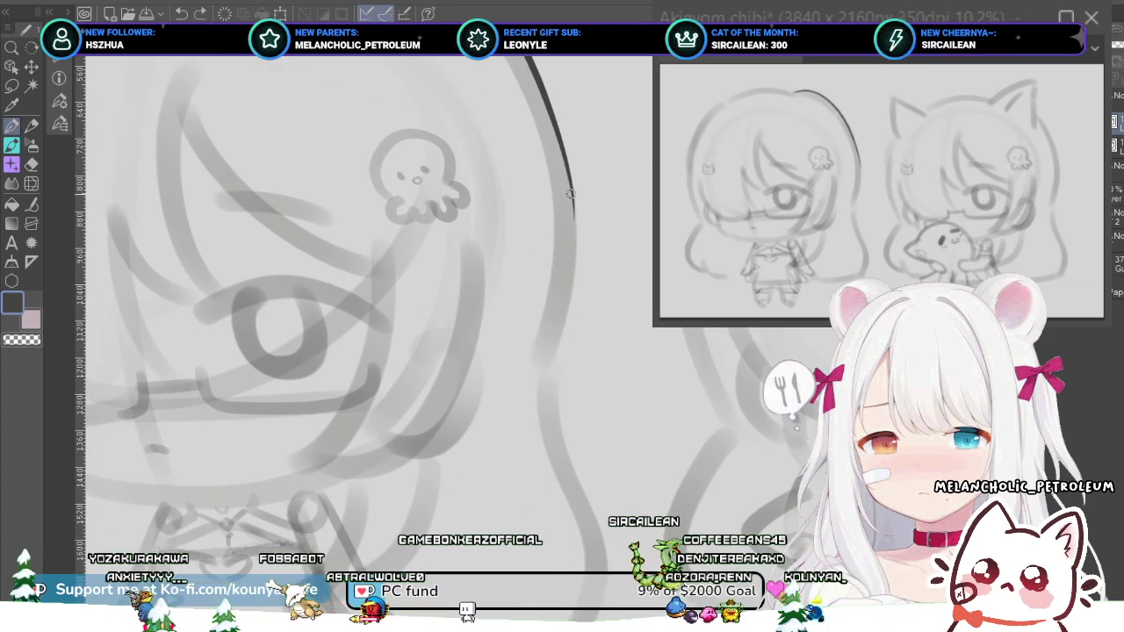
pyautogui.hotkey('ctrl', 'z')
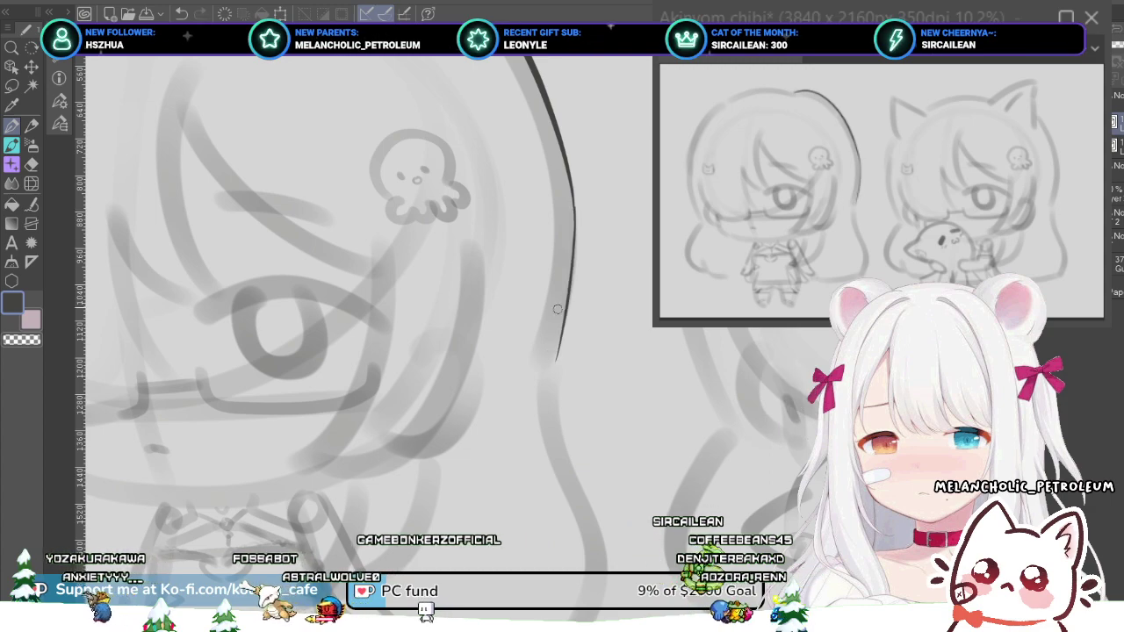
pyautogui.scroll(-2, 608, 277)
pyautogui.moveTo(540, 227); pyautogui.dragTo(566, 286)
pyautogui.scroll(1, 566, 286)
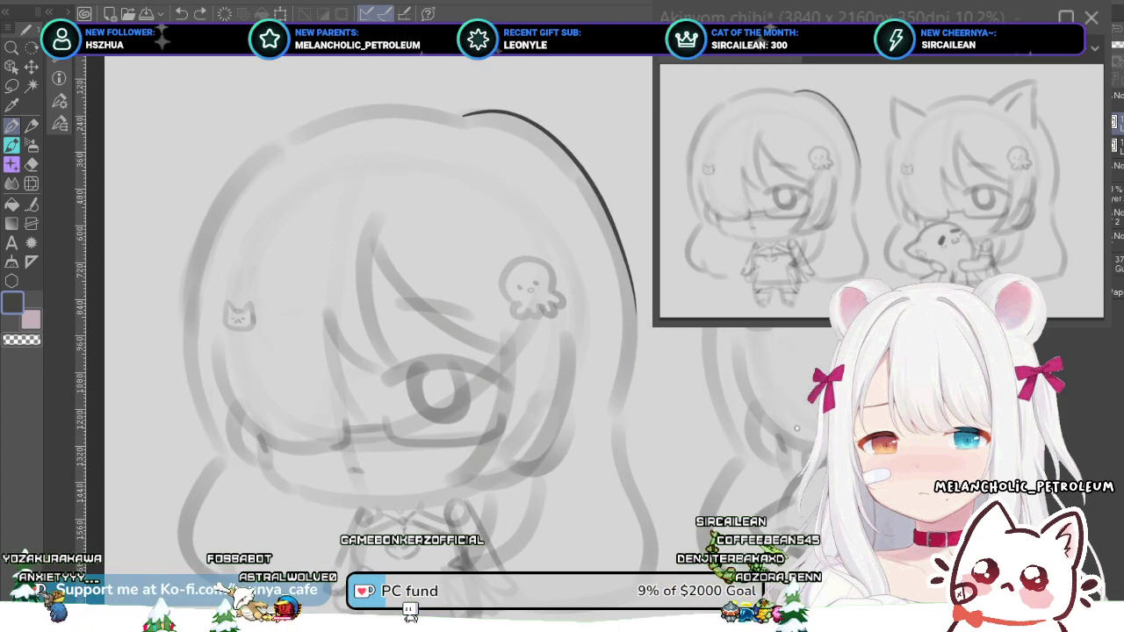
pyautogui.scroll(-1, 619, 307)
pyautogui.scroll(1, 562, 303)
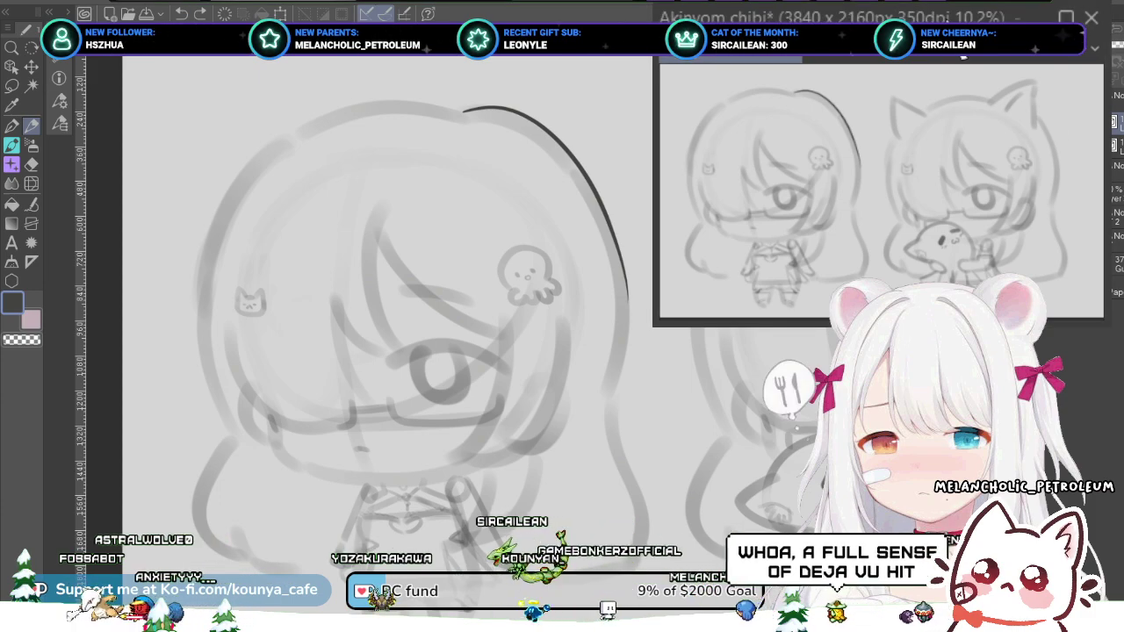
# - Switch to the Lighter pencil and reduce its brush size to 27.6, trying it out beside the left-hand character's hair
pyautogui.click(69, 12)
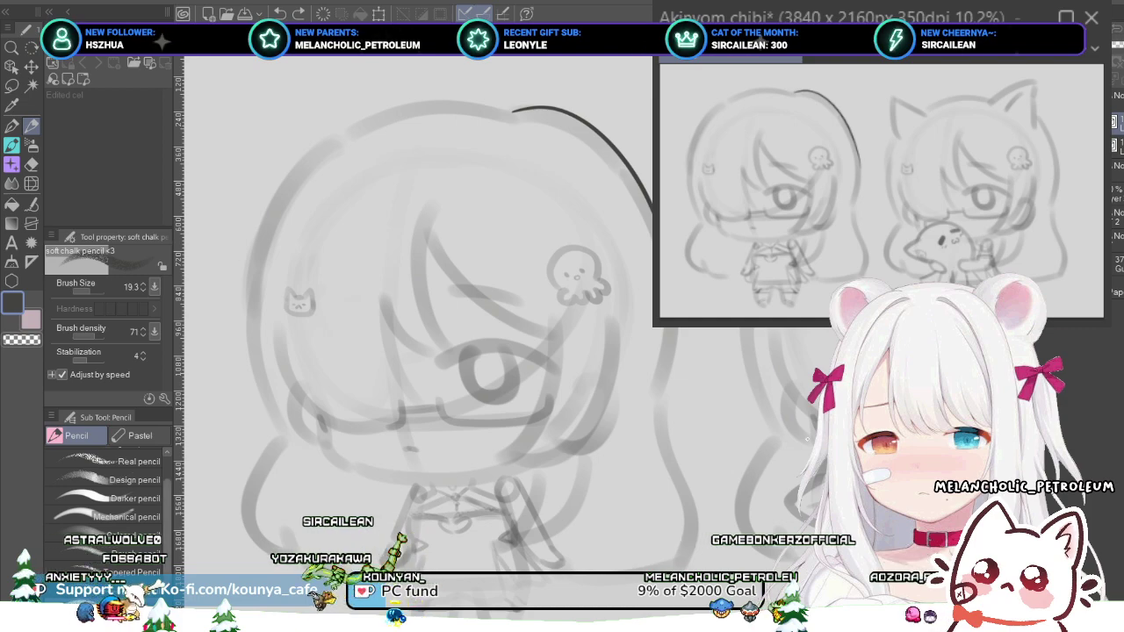
pyautogui.scroll(3, 105, 492)
pyautogui.click(135, 477)
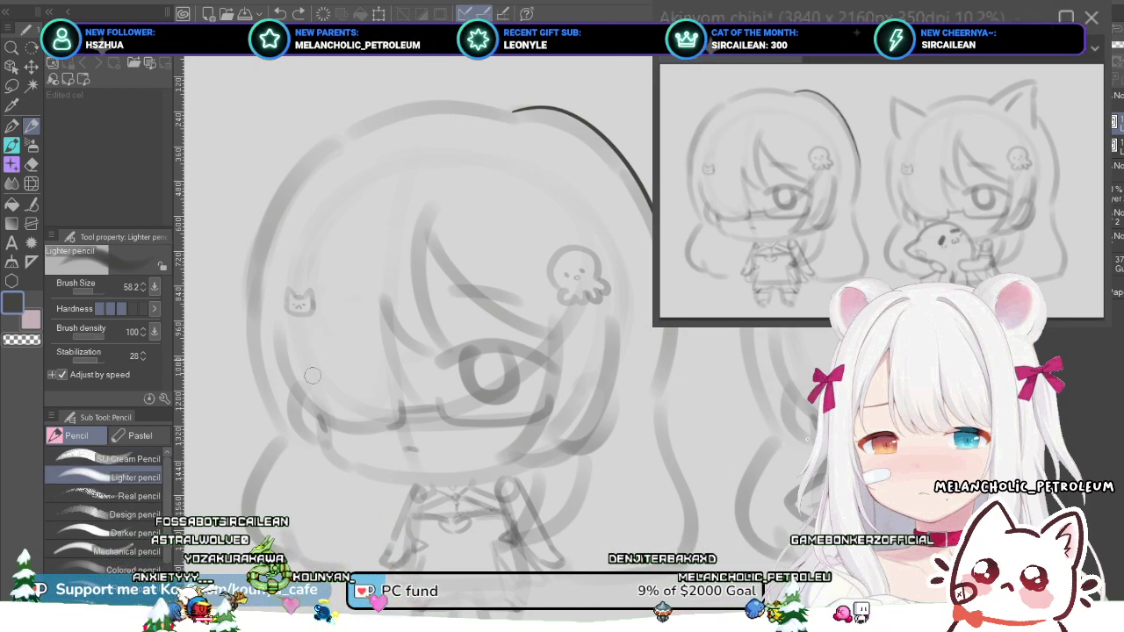
pyautogui.moveTo(249, 277); pyautogui.dragTo(307, 374)
pyautogui.hotkey('ctrl', 'z')
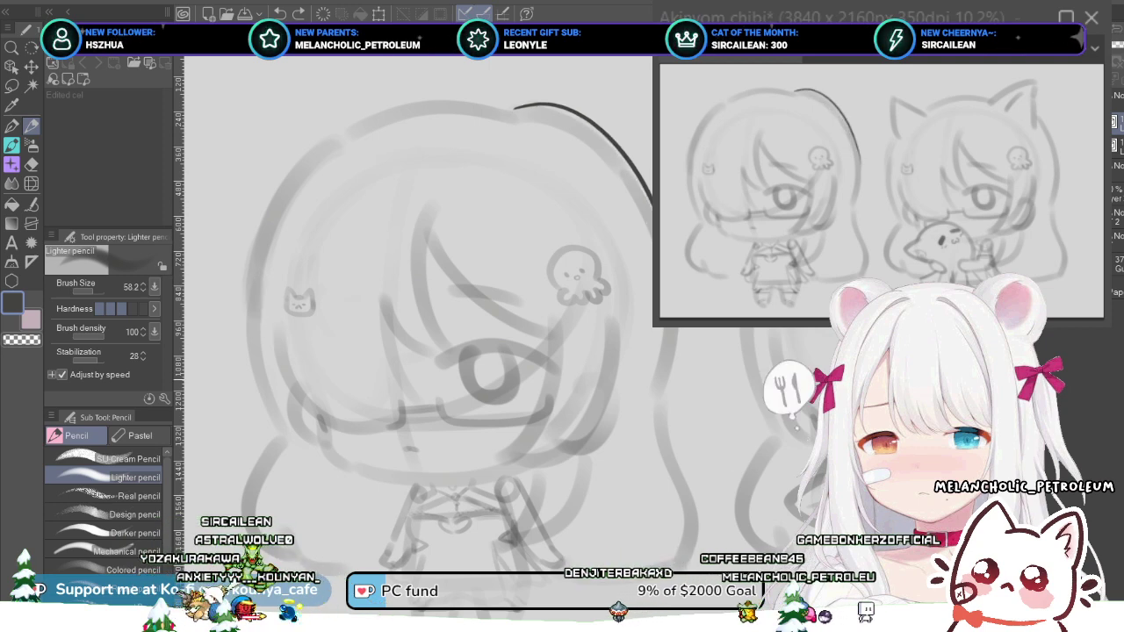
pyautogui.moveTo(234, 290); pyautogui.dragTo(287, 389)
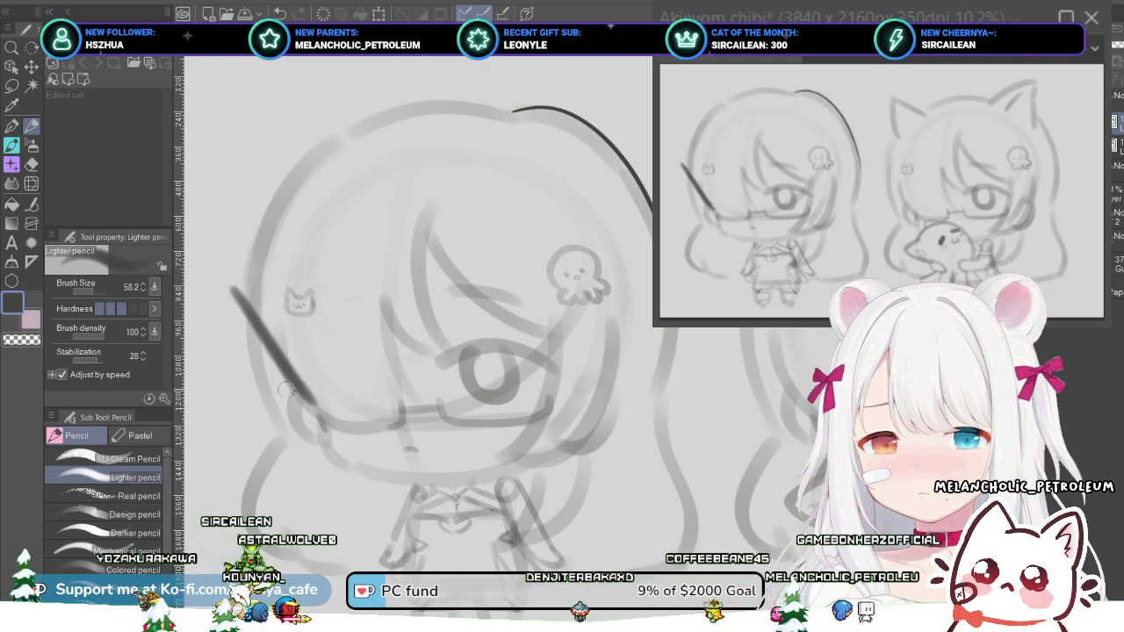
pyautogui.hotkey('ctrl', 'z')
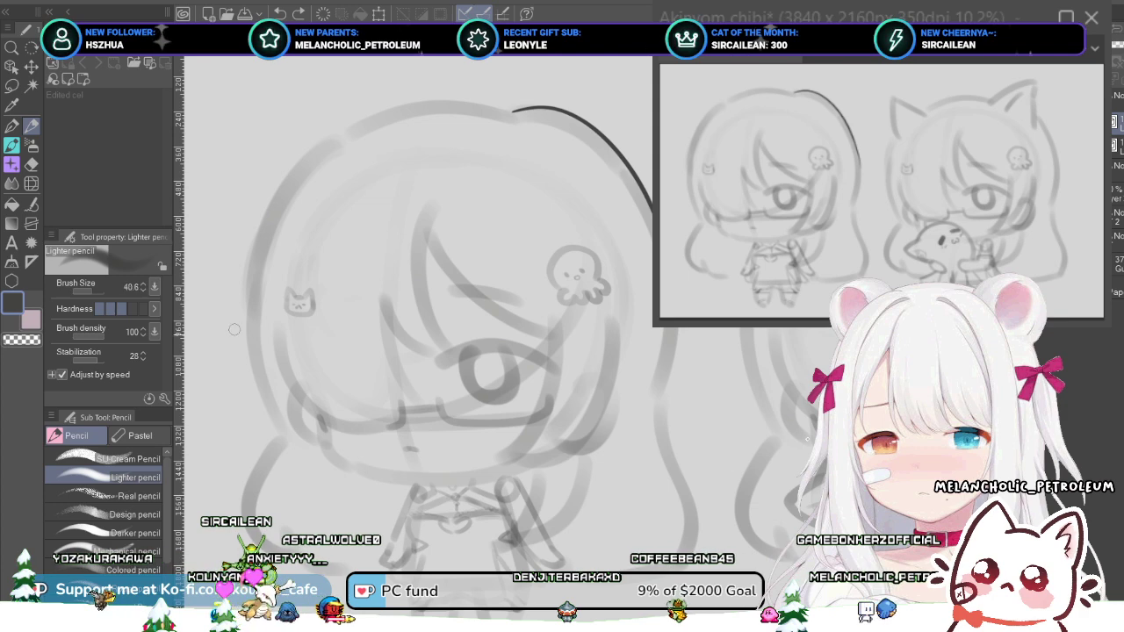
pyautogui.moveTo(216, 294)
pyautogui.mouseDown()
pyautogui.moveTo(276, 390)
pyautogui.moveTo(254, 376)
pyautogui.mouseUp()
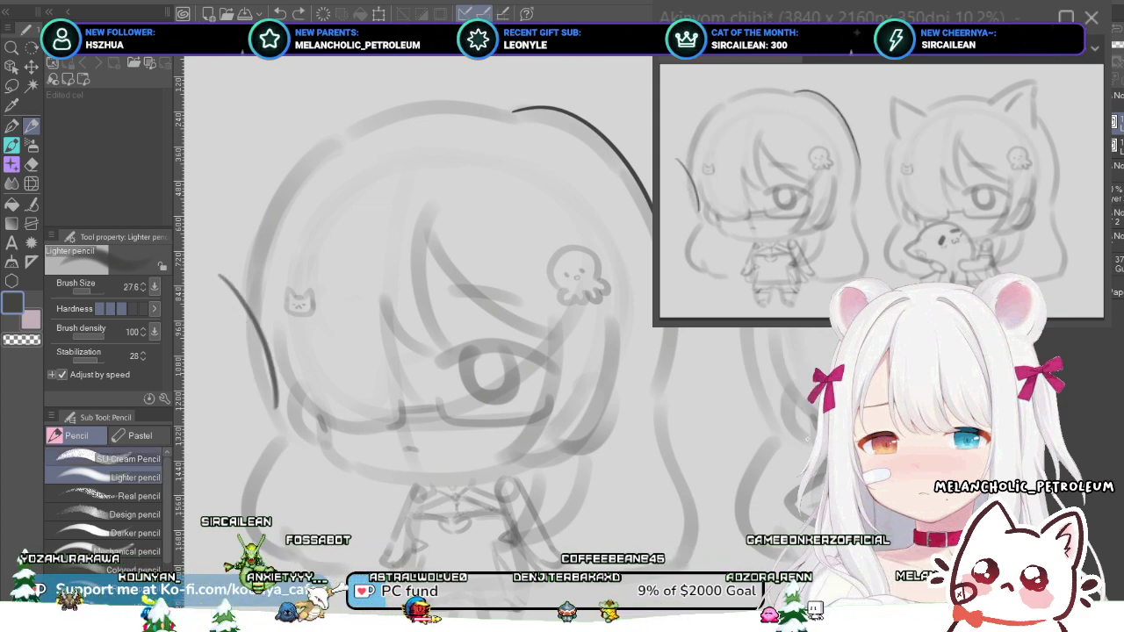
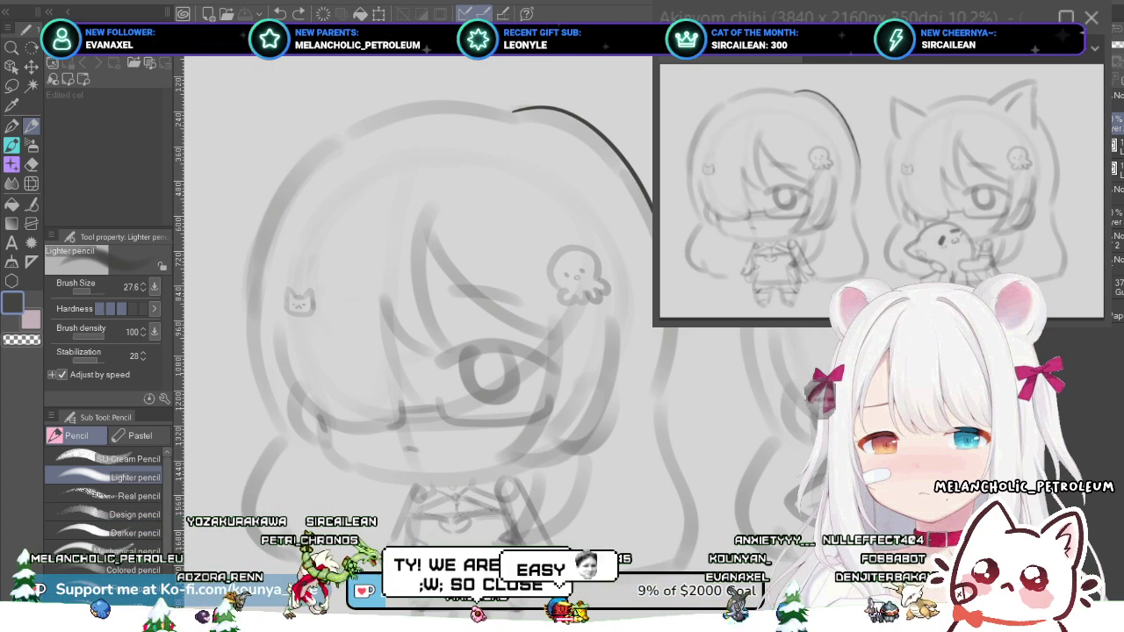
# - Sketch curved, pointed tips on the side hair lock beside the left-hand character's visible eye and cheek
pyautogui.scroll(2, 629, 325)
pyautogui.moveTo(791, 440)
pyautogui.mouseDown()
pyautogui.moveTo(752, 368)
pyautogui.moveTo(796, 428)
pyautogui.mouseUp()
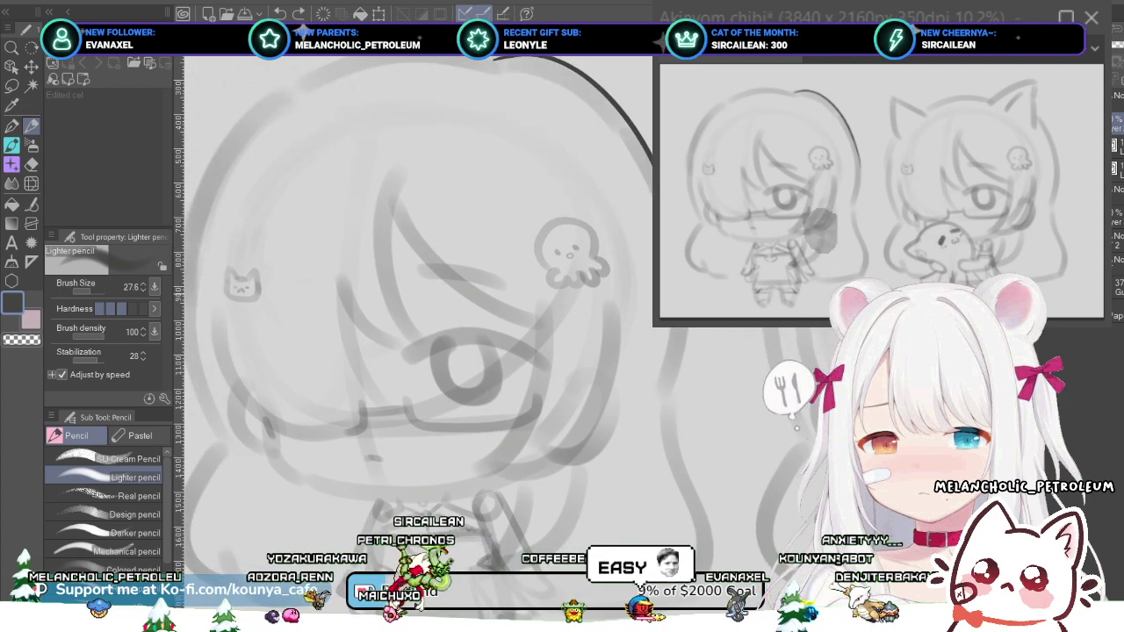
pyautogui.scroll(-2, 430, 351)
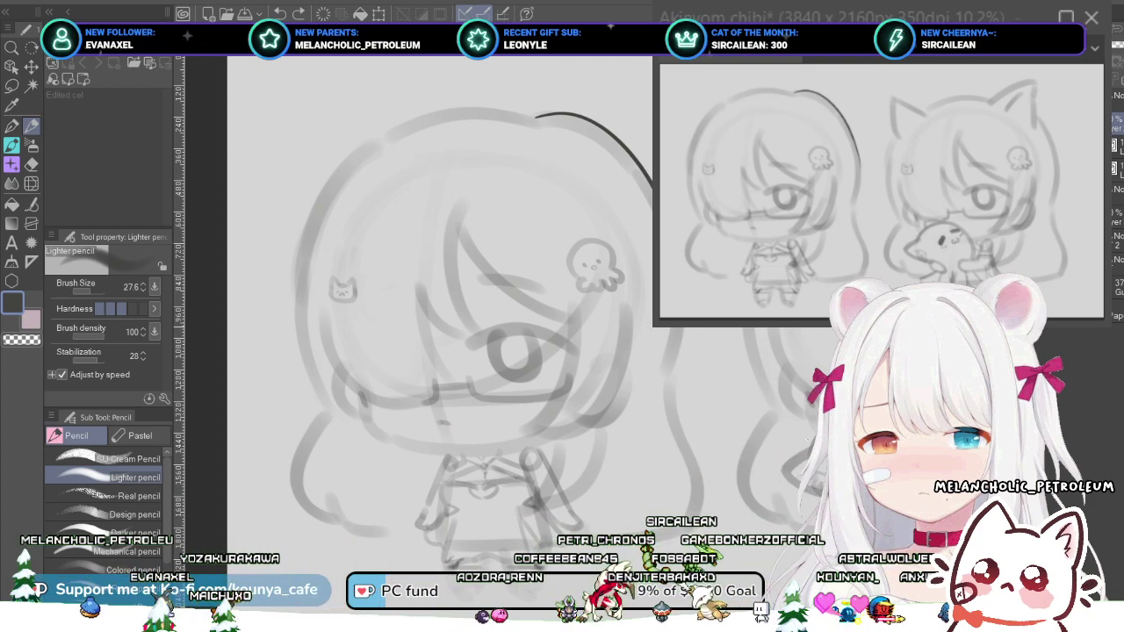
pyautogui.scroll(1, 691, 306)
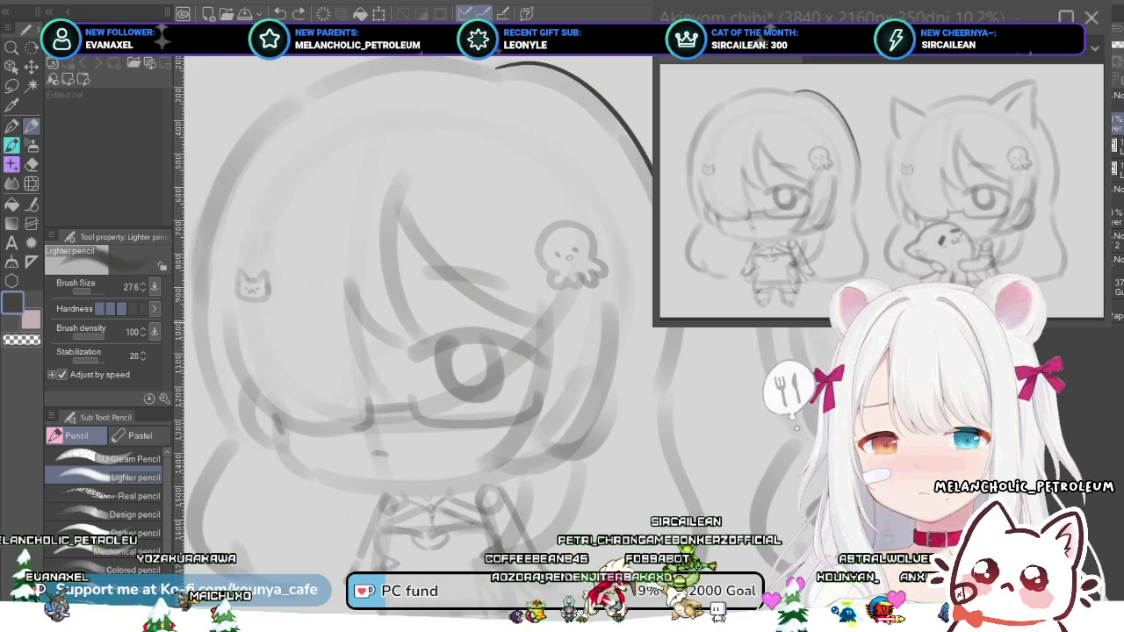
pyautogui.moveTo(492, 334); pyautogui.dragTo(496, 314)
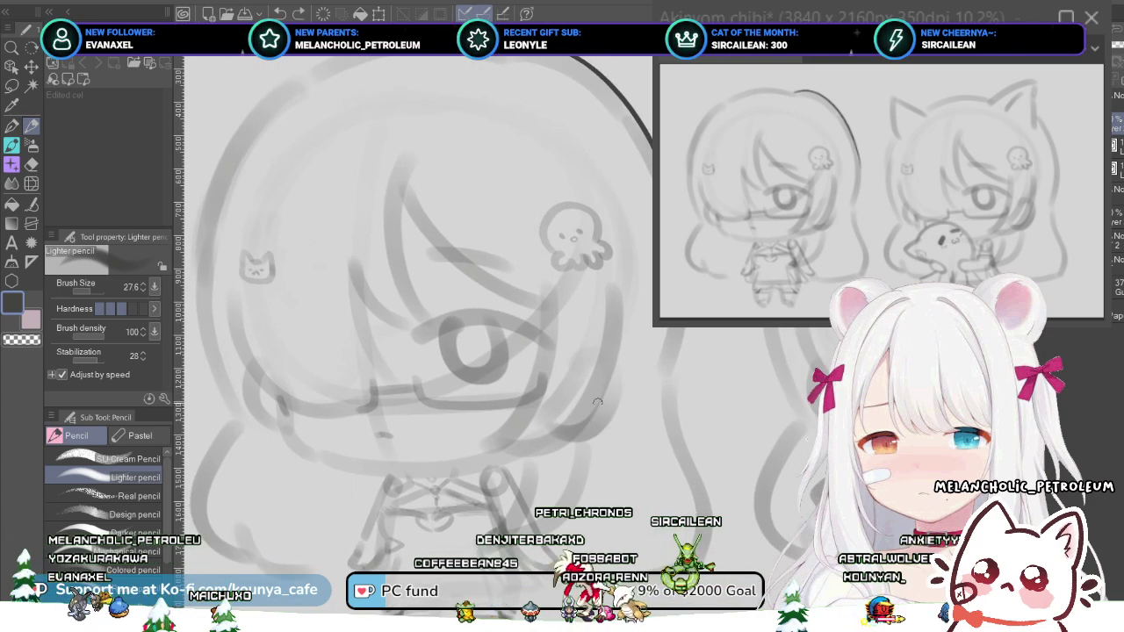
pyautogui.scroll(1, 597, 402)
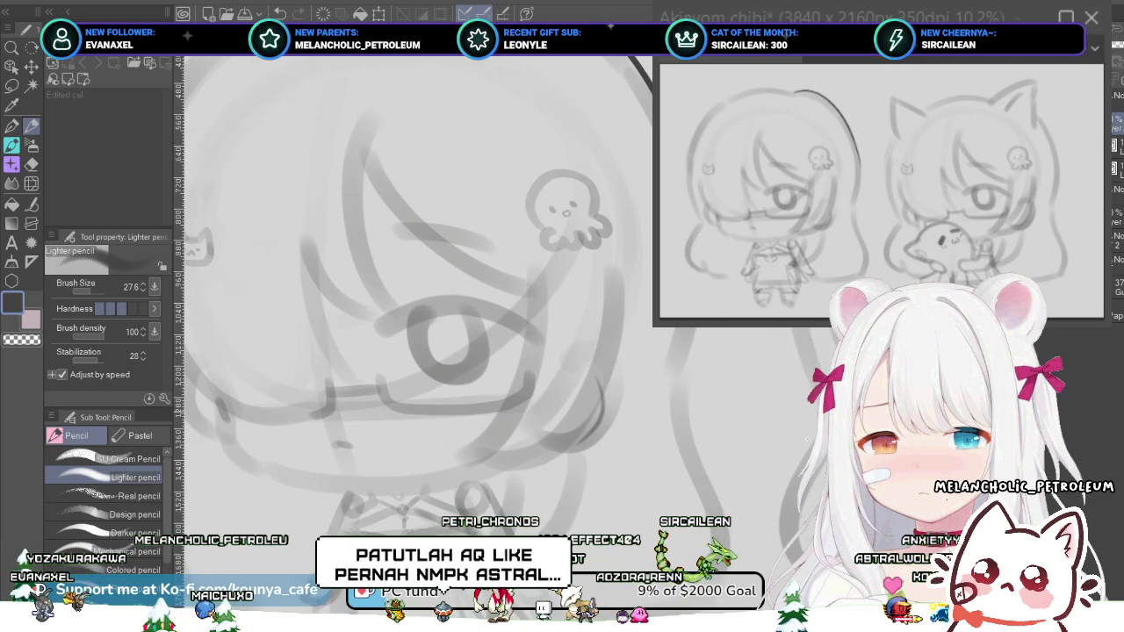
pyautogui.moveTo(606, 368); pyautogui.dragTo(537, 456)
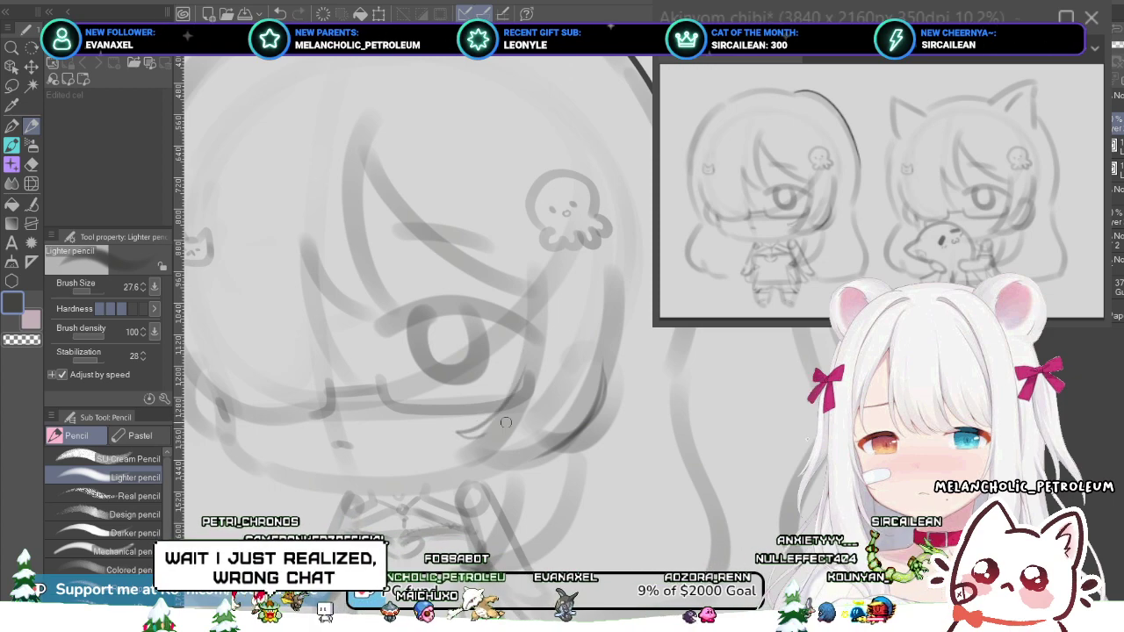
pyautogui.moveTo(462, 450)
pyautogui.mouseDown()
pyautogui.moveTo(489, 455)
pyautogui.moveTo(549, 447)
pyautogui.mouseUp()
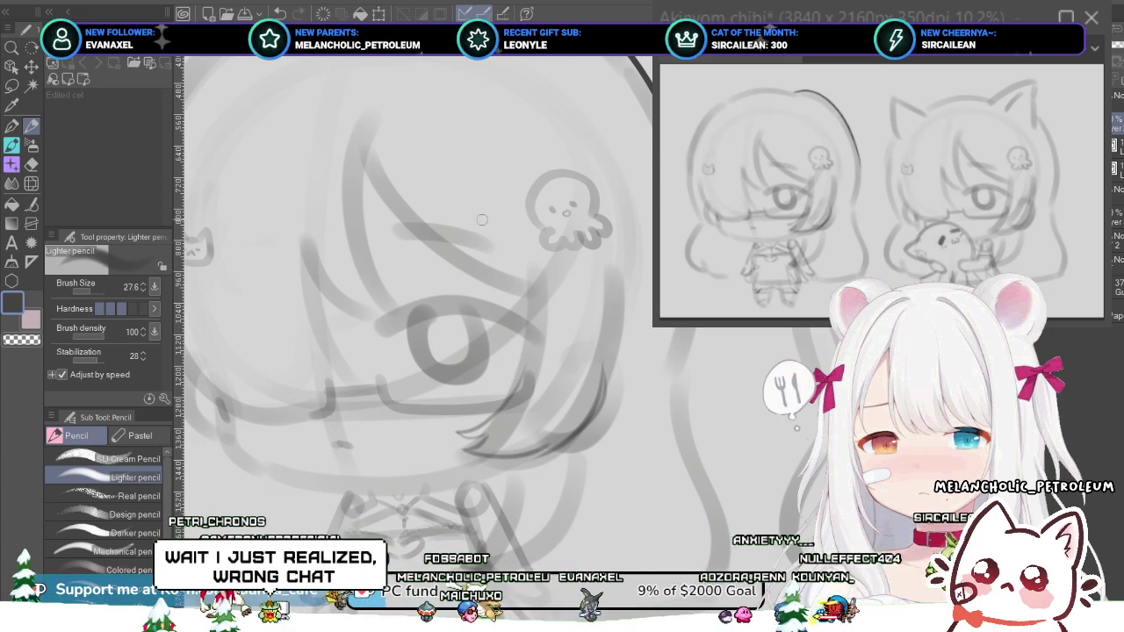
# - Sketch the left-hand character's lower-right hair outline as a wider outward wave that curls in at the ends
pyautogui.hotkey('ctrl', '-')
pyautogui.hotkey('ctrl', '-')
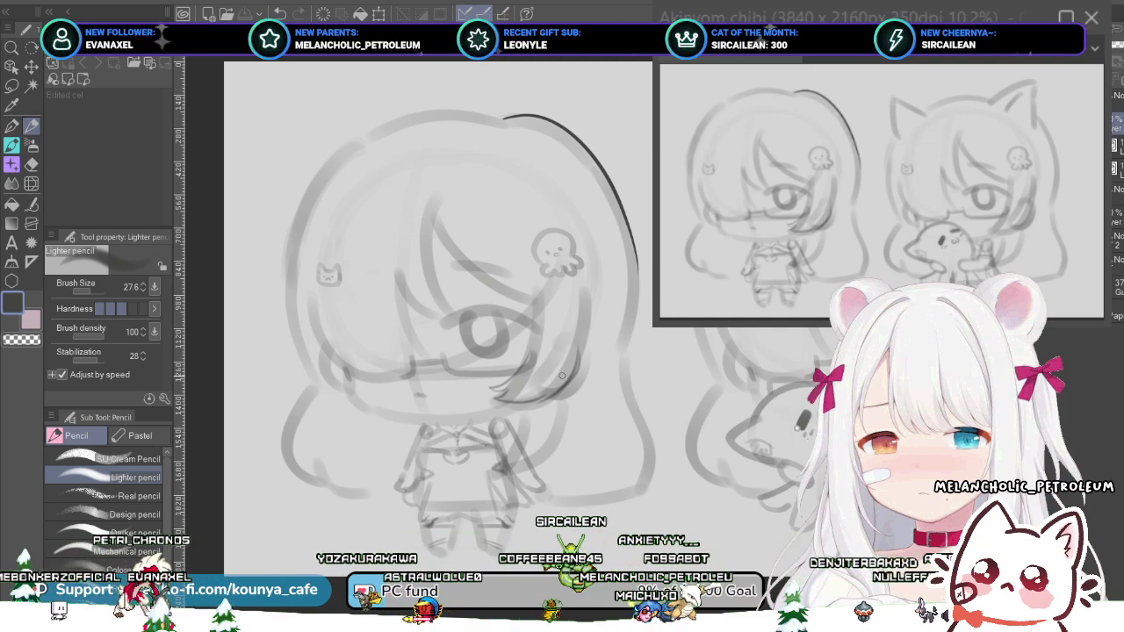
pyautogui.moveTo(562, 375); pyautogui.dragTo(511, 363)
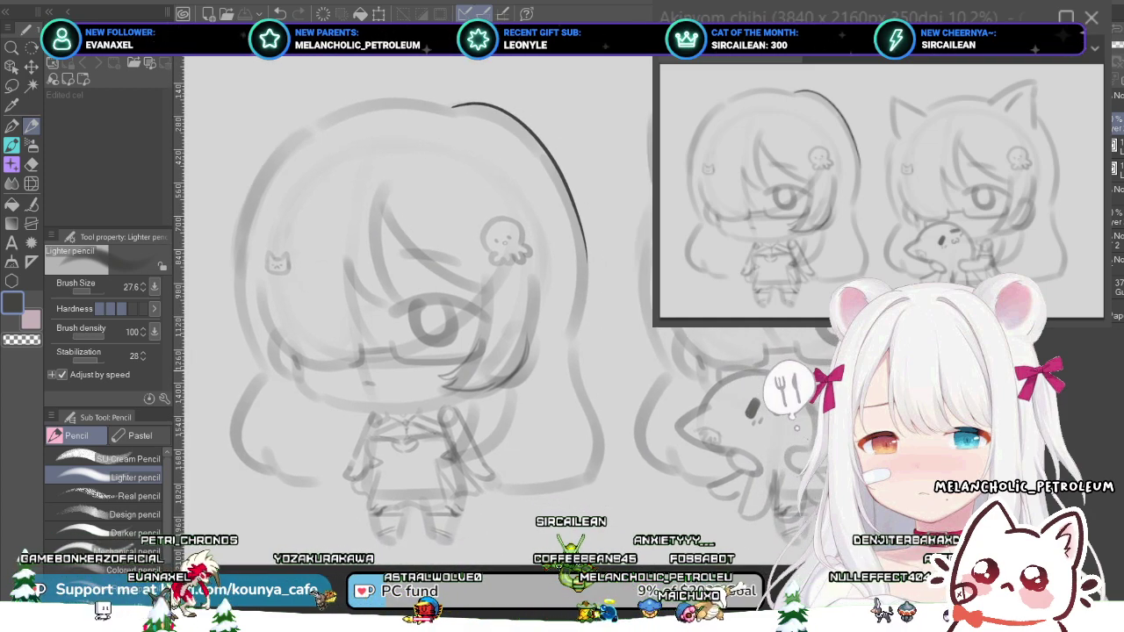
pyautogui.scroll(2, 511, 376)
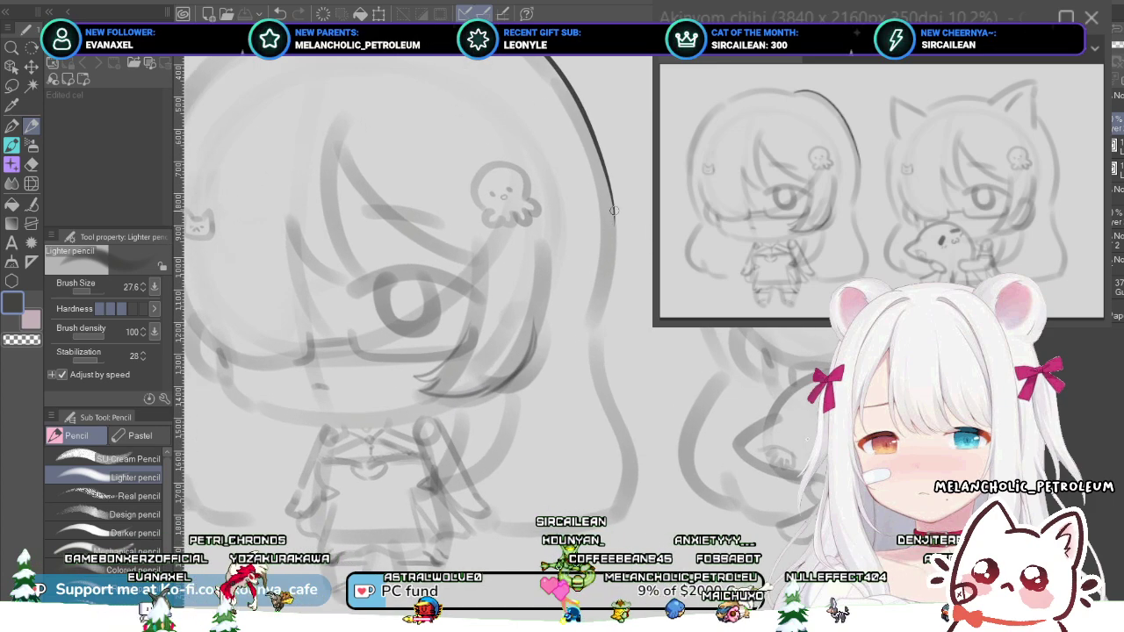
pyautogui.moveTo(614, 211)
pyautogui.mouseDown()
pyautogui.moveTo(605, 299)
pyautogui.moveTo(594, 292)
pyautogui.moveTo(630, 411)
pyautogui.mouseUp()
pyautogui.hotkey('ctrl', 'z')
pyautogui.moveTo(589, 318)
pyautogui.mouseDown()
pyautogui.moveTo(620, 394)
pyautogui.moveTo(625, 506)
pyautogui.mouseUp()
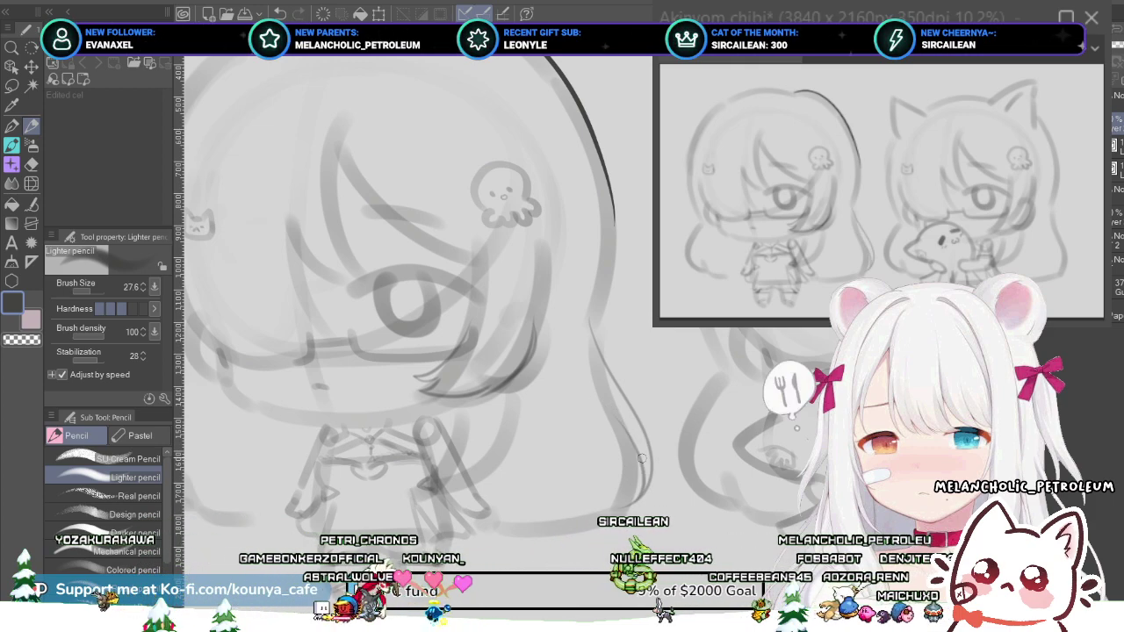
pyautogui.hotkey('ctrl', 'z')
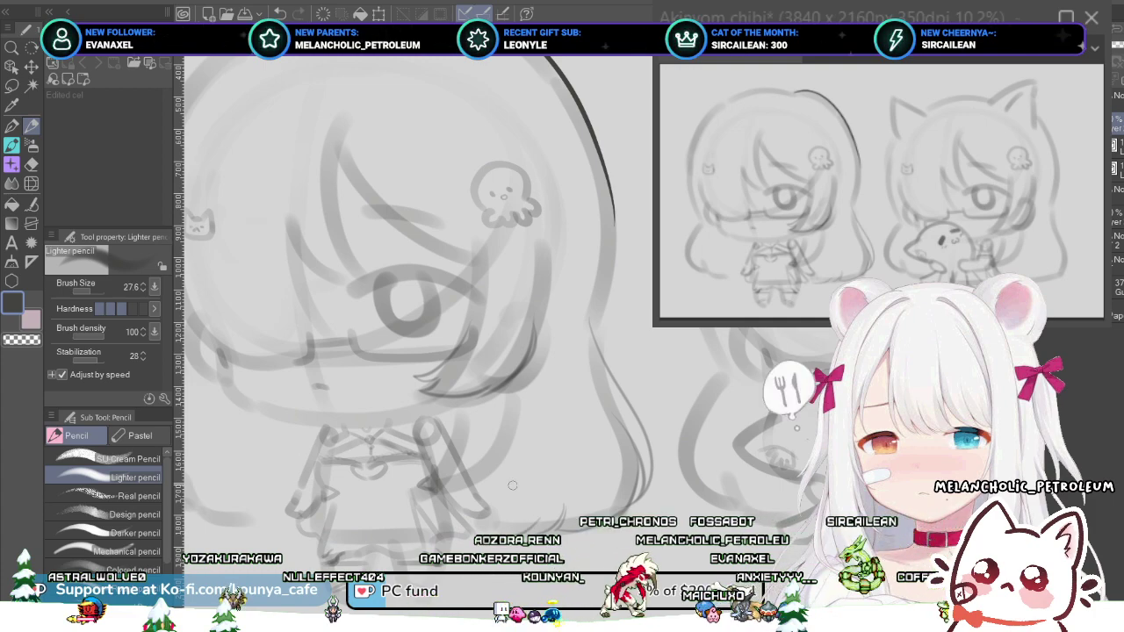
# - Try a stroke down the left side of the left-hand character's hair outline and undo it
pyautogui.scroll(-1, 439, 452)
pyautogui.moveTo(439, 452); pyautogui.dragTo(565, 474)
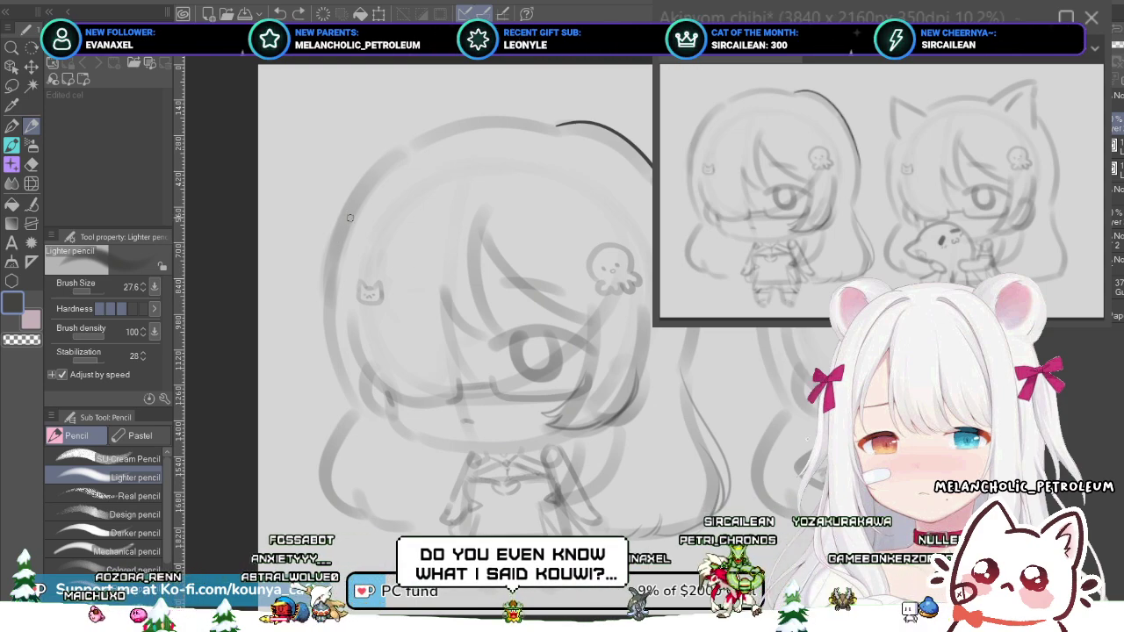
pyautogui.moveTo(311, 291); pyautogui.dragTo(338, 401)
pyautogui.hotkey('ctrl', 'z')
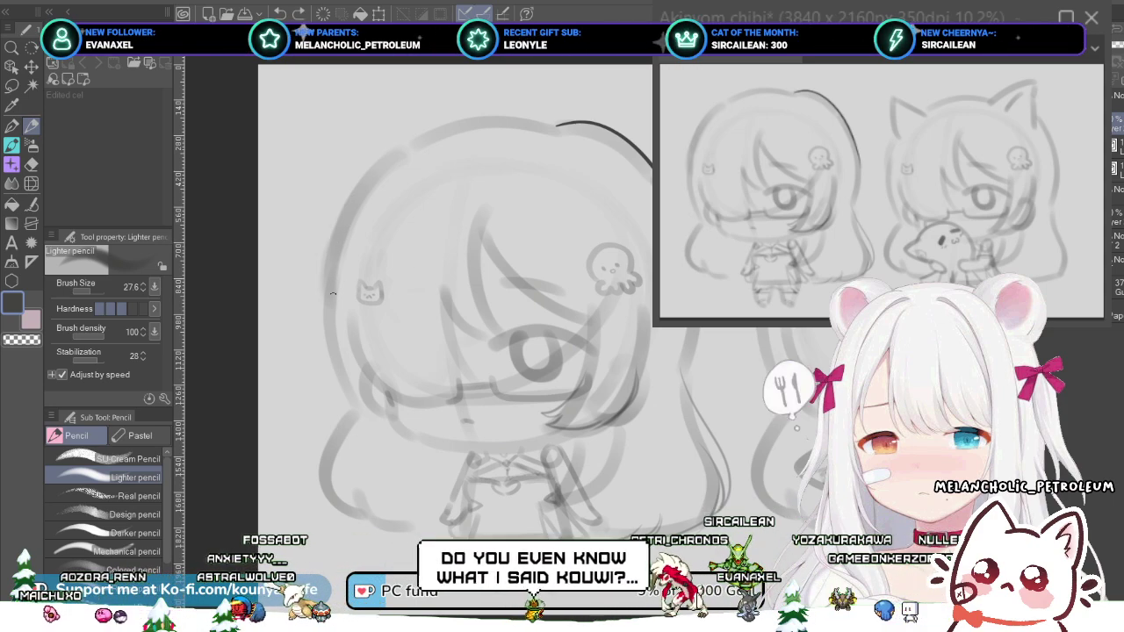
pyautogui.moveTo(369, 263); pyautogui.dragTo(356, 237)
pyautogui.moveTo(344, 378); pyautogui.dragTo(341, 313)
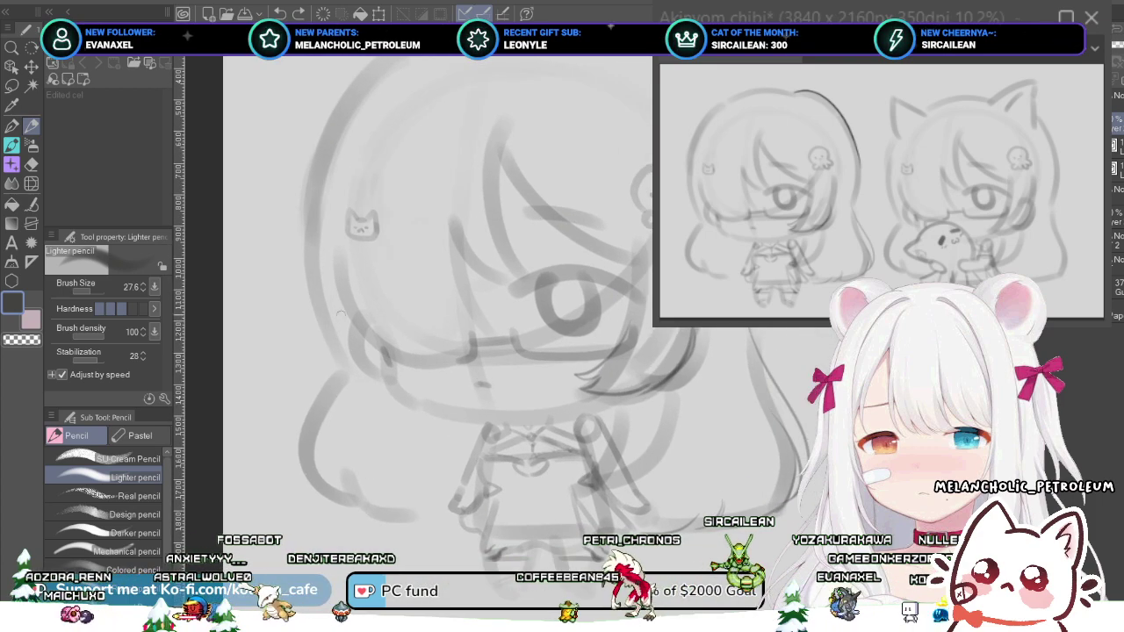
# - Sketch a fuller, outward-curving outline for the left-hand character's lower-left hair wave, redoing the stroke until it fits
pyautogui.scroll(-1, 340, 356)
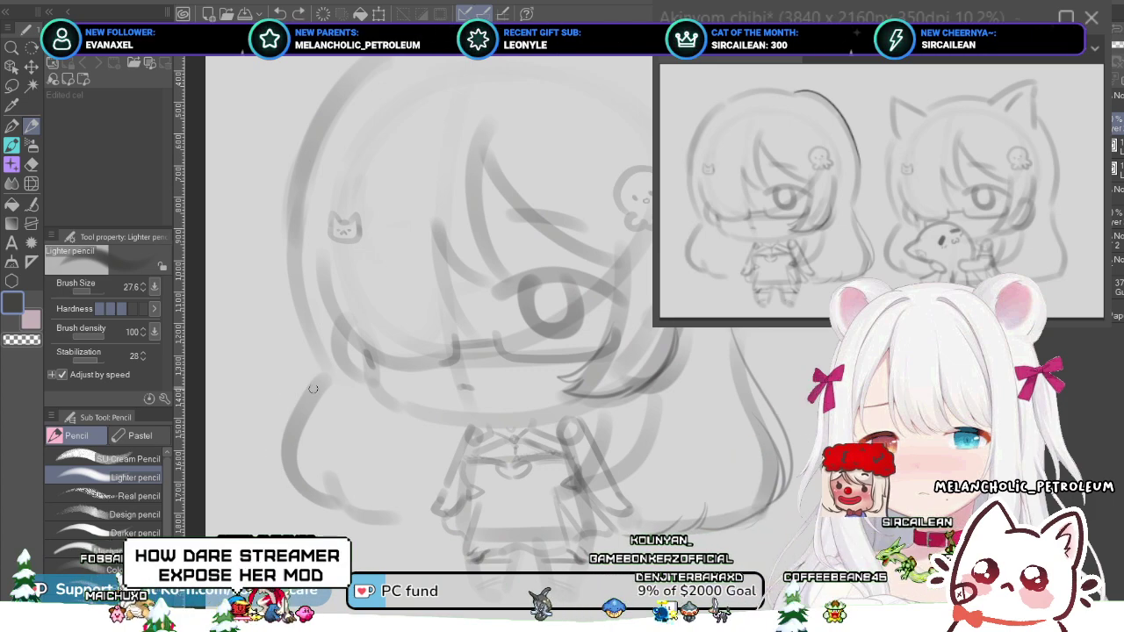
pyautogui.moveTo(313, 375); pyautogui.dragTo(294, 496)
pyautogui.hotkey('ctrl', 'z')
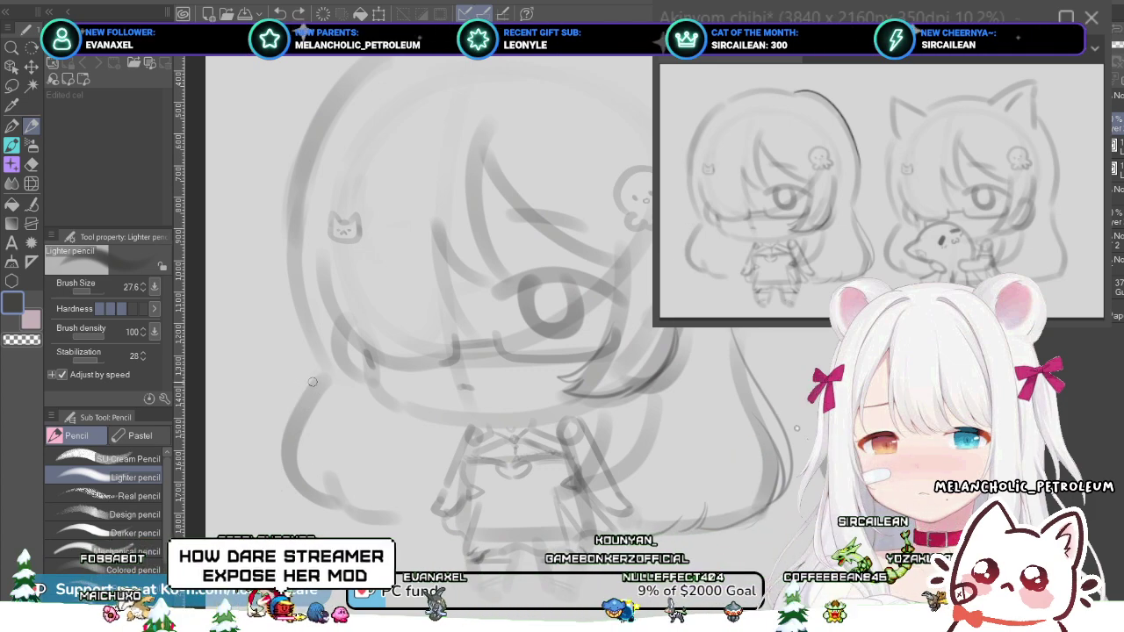
pyautogui.moveTo(312, 366); pyautogui.dragTo(283, 483)
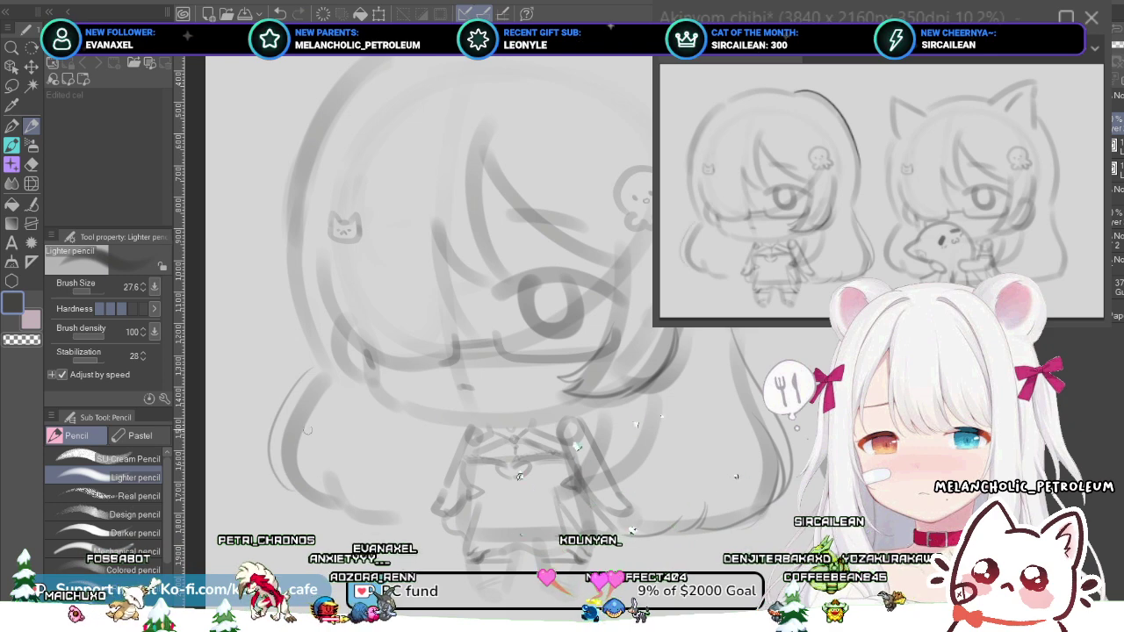
pyautogui.hotkey('ctrl', 'z')
pyautogui.moveTo(310, 365); pyautogui.dragTo(274, 474)
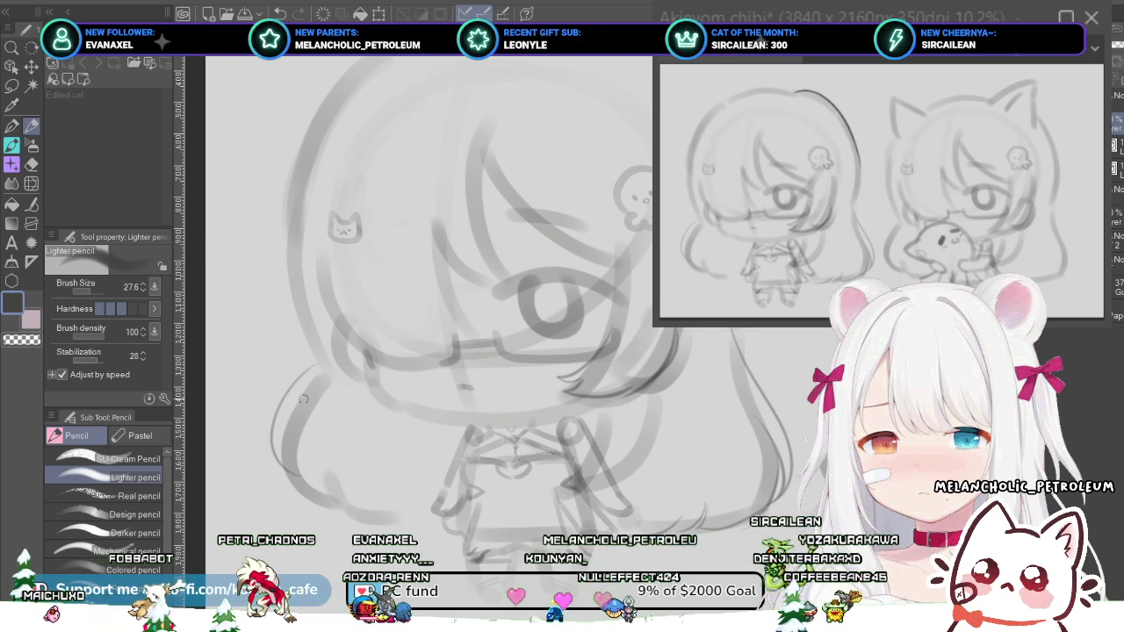
# - Try several strand lines inside the left-hand character's lower-left hair wave, undoing the strokes
pyautogui.moveTo(311, 398); pyautogui.dragTo(292, 442)
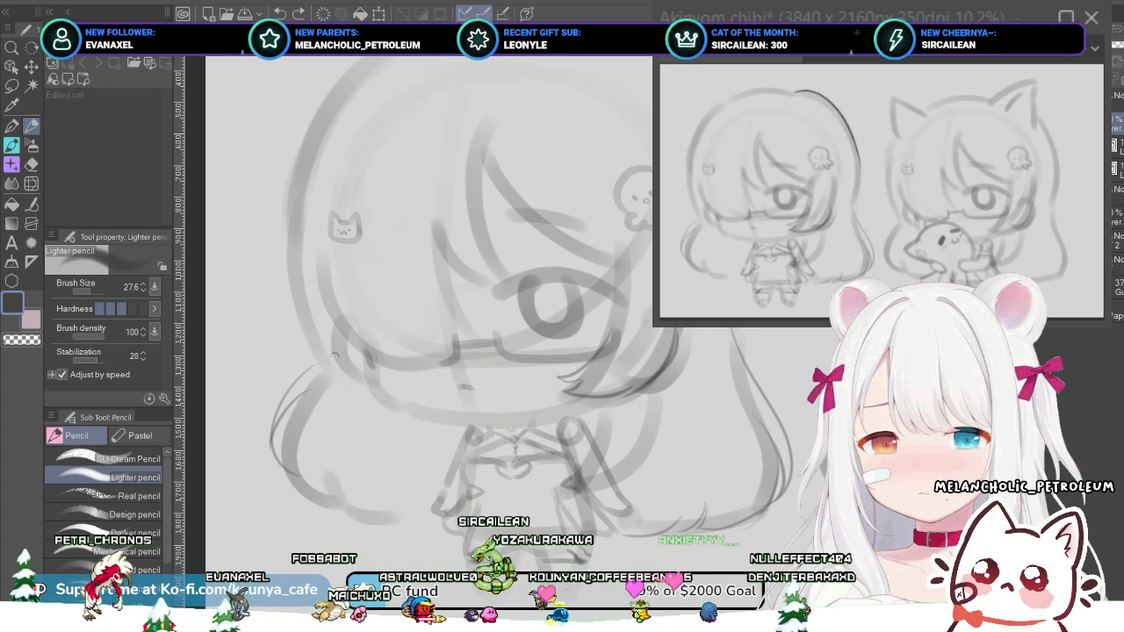
pyautogui.moveTo(304, 412); pyautogui.dragTo(281, 492)
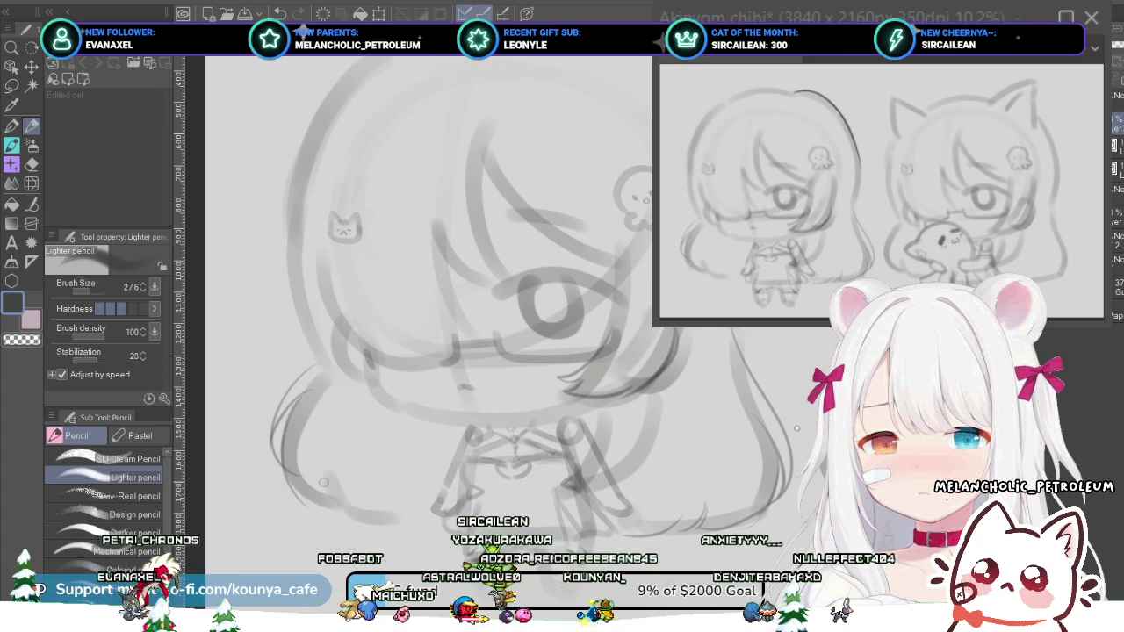
pyautogui.hotkey('ctrl', 'z')
pyautogui.moveTo(309, 393); pyautogui.dragTo(286, 490)
pyautogui.hotkey('ctrl', 'z')
pyautogui.moveTo(307, 395); pyautogui.dragTo(285, 483)
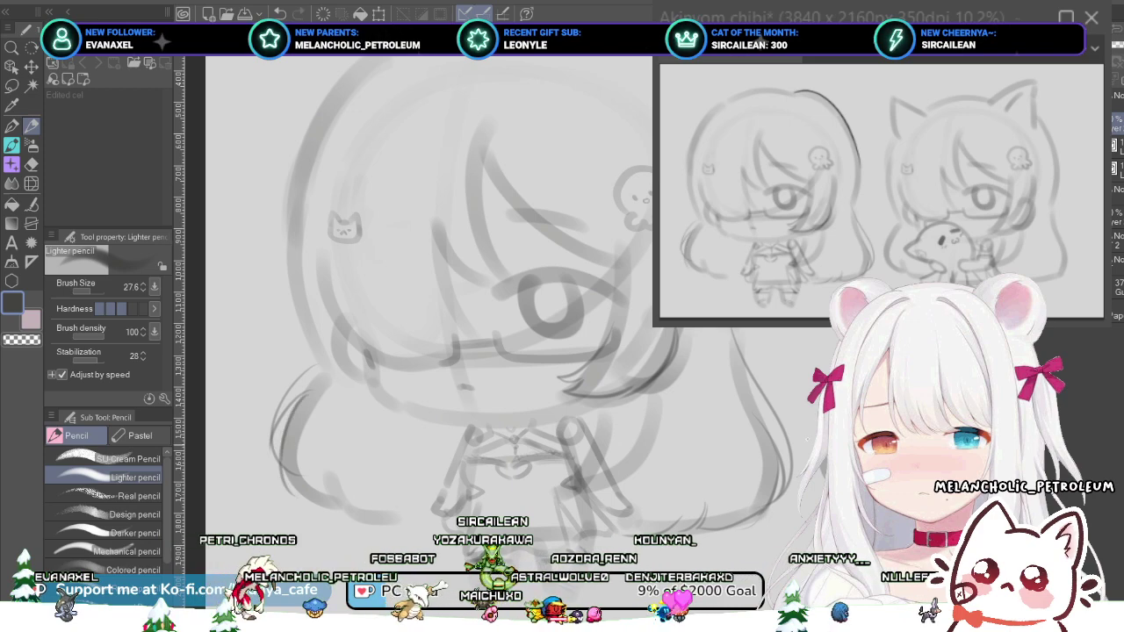
pyautogui.hotkey('ctrl', 'z')
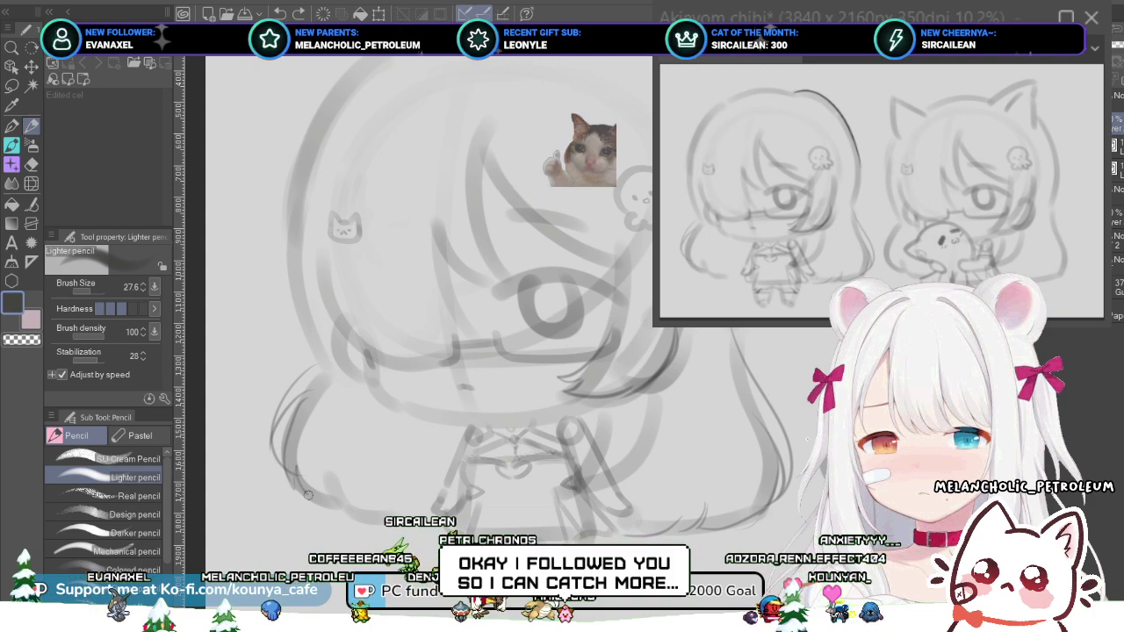
pyautogui.hotkey('ctrl', 'z')
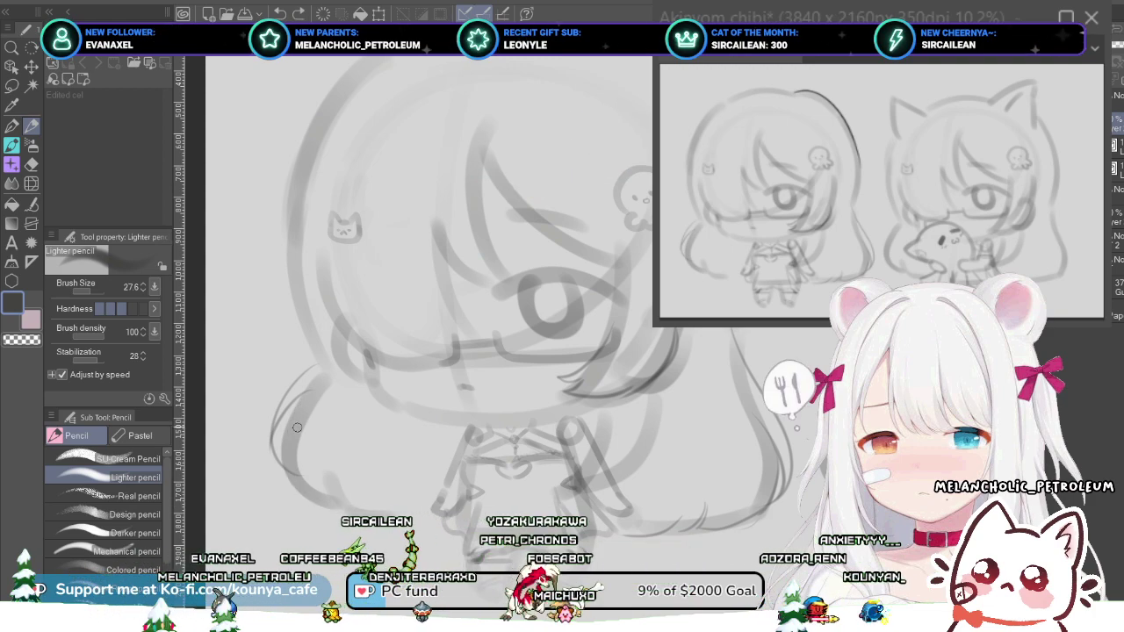
# - Try short inner strand strokes along the outer edge of the left-hand character's lower-left hair wave, undoing each one
pyautogui.hotkey('ctrl', 'z')
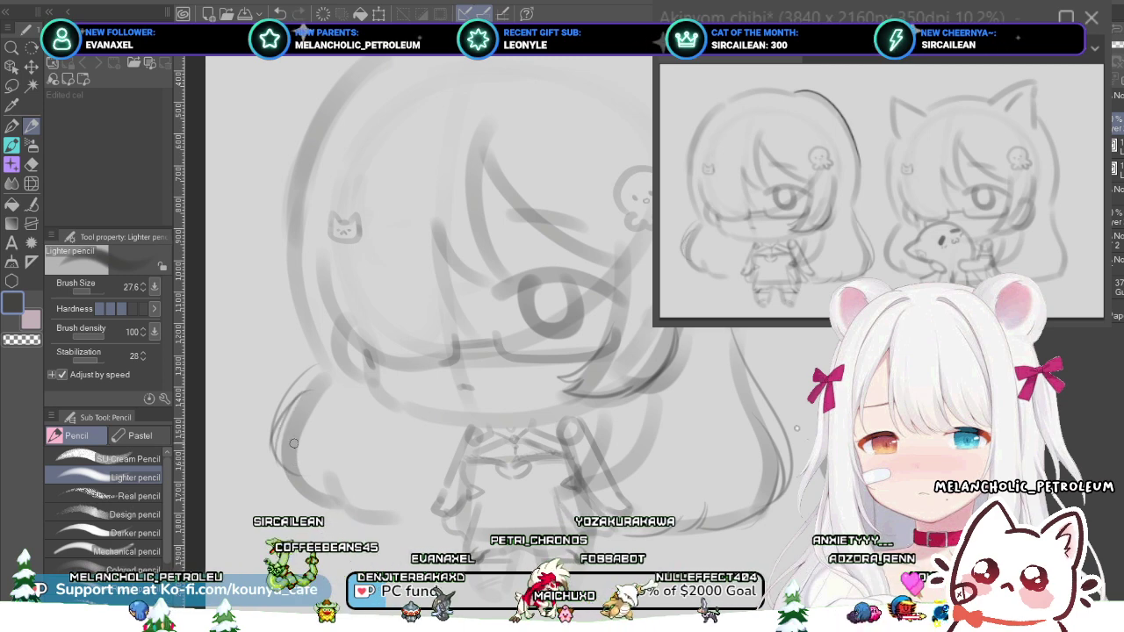
pyautogui.moveTo(288, 439); pyautogui.dragTo(284, 477)
pyautogui.hotkey('ctrl', 'z')
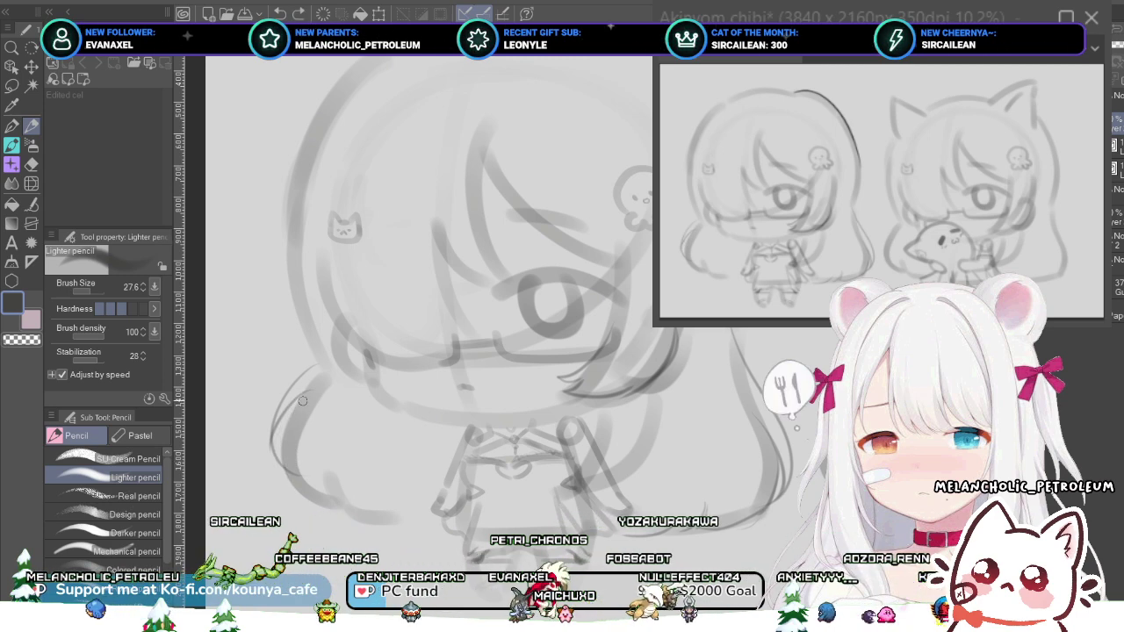
pyautogui.moveTo(285, 423); pyautogui.dragTo(286, 478)
pyautogui.hotkey('ctrl', 'z')
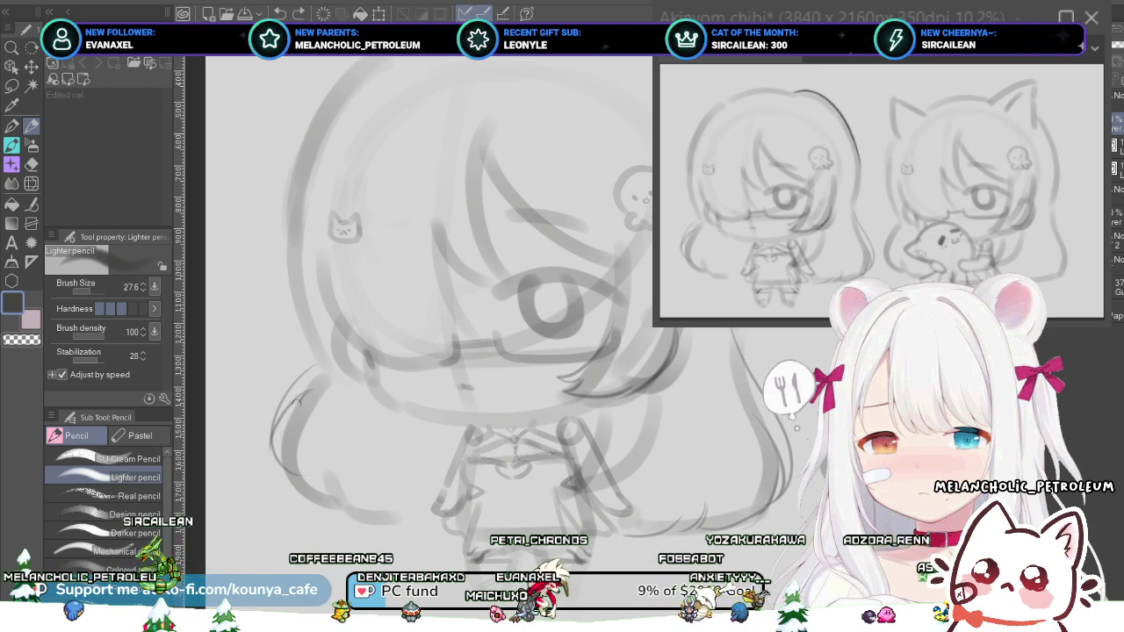
pyautogui.hotkey('ctrl', 'z')
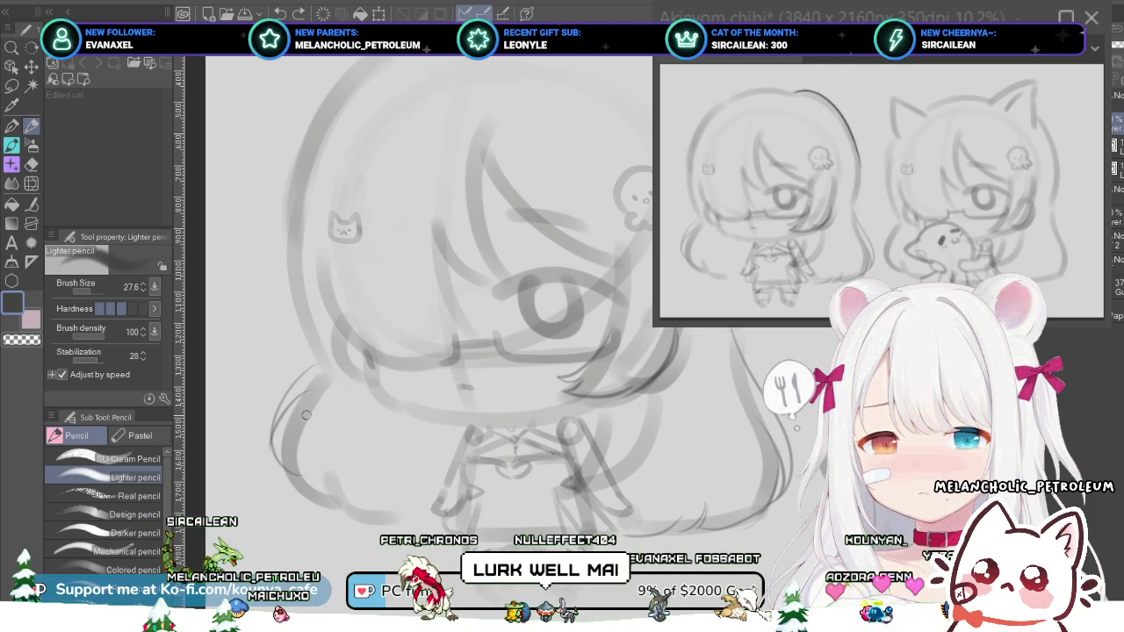
pyautogui.hotkey('ctrl', 'z')
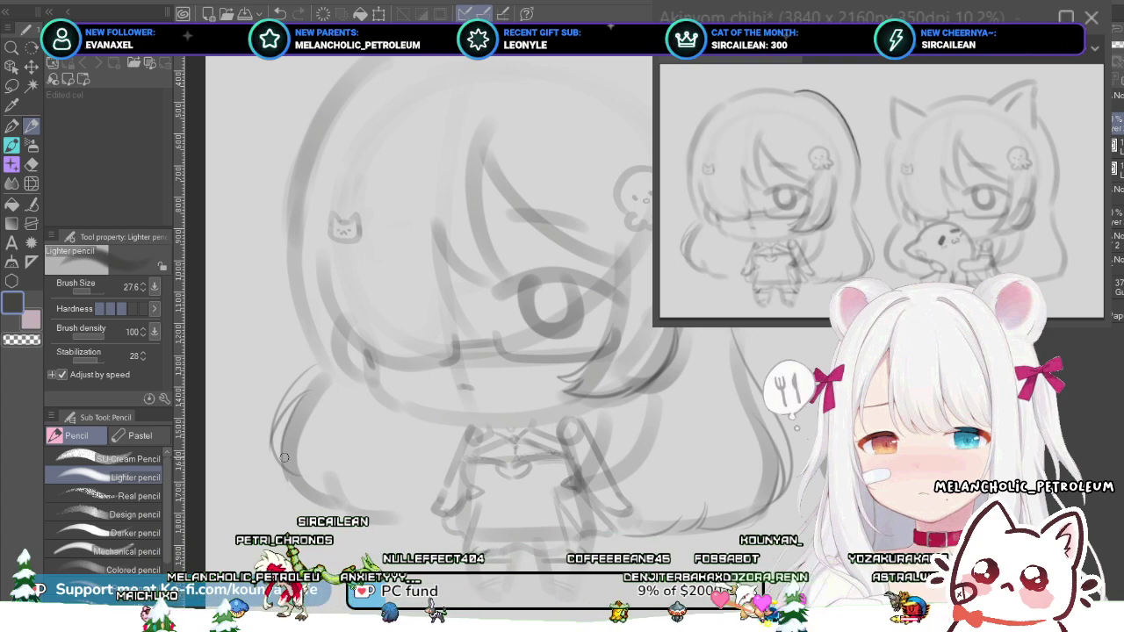
# - Sketch curved strand lines inside the left-hand character's lower-left hair wave, following the outline down toward its curled bottom
pyautogui.moveTo(335, 475); pyautogui.dragTo(312, 469)
pyautogui.scroll(1, 301, 468)
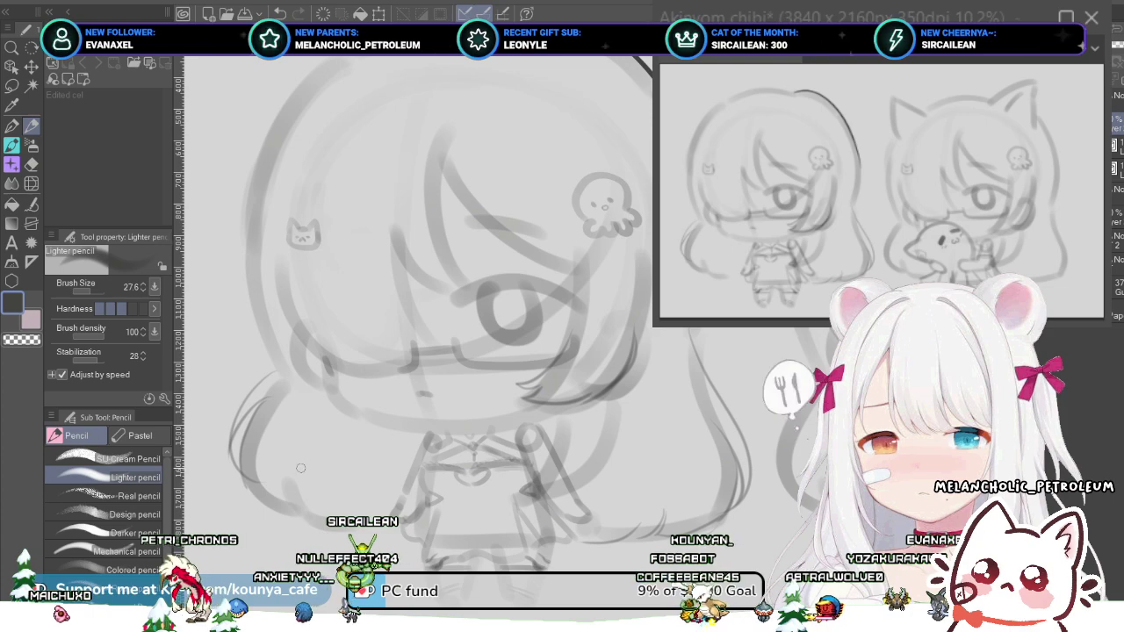
pyautogui.scroll(1, 265, 454)
pyautogui.moveTo(266, 381); pyautogui.dragTo(233, 492)
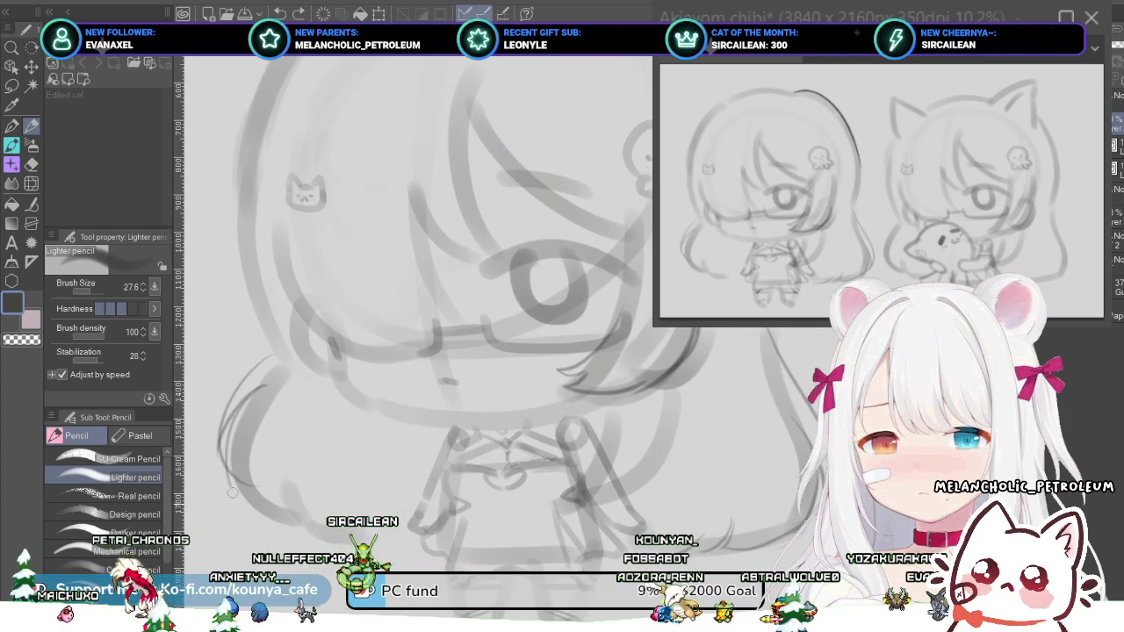
pyautogui.moveTo(268, 394); pyautogui.dragTo(253, 498)
pyautogui.hotkey('ctrl', 'z')
pyautogui.moveTo(263, 391)
pyautogui.mouseDown()
pyautogui.moveTo(270, 498)
pyautogui.moveTo(260, 394)
pyautogui.moveTo(233, 480)
pyautogui.moveTo(253, 499)
pyautogui.mouseUp()
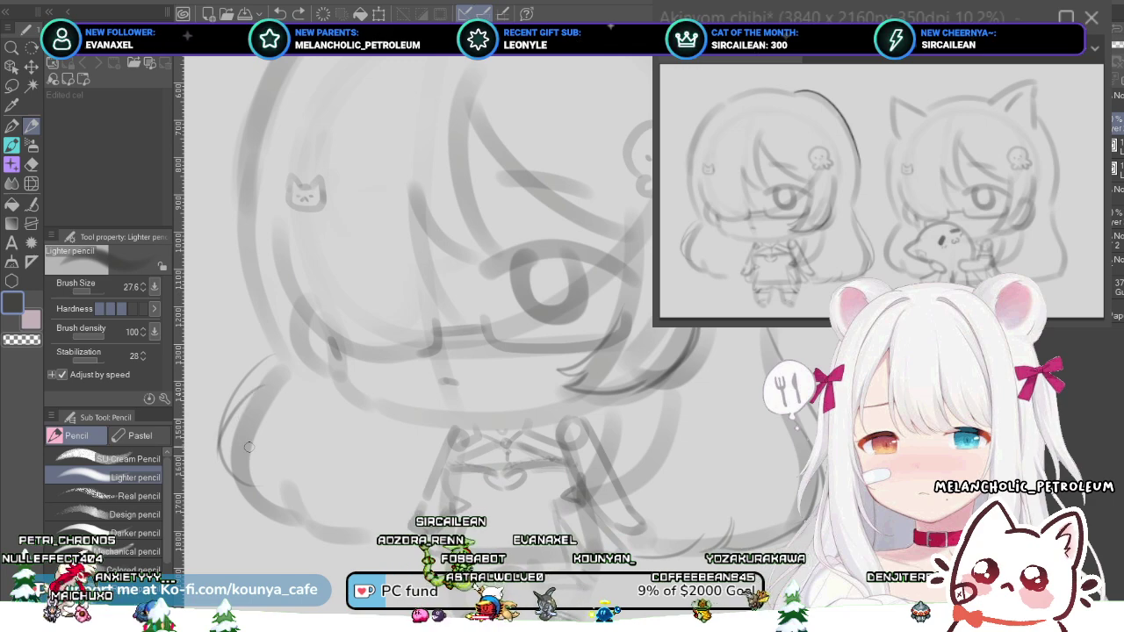
pyautogui.moveTo(268, 382); pyautogui.dragTo(251, 494)
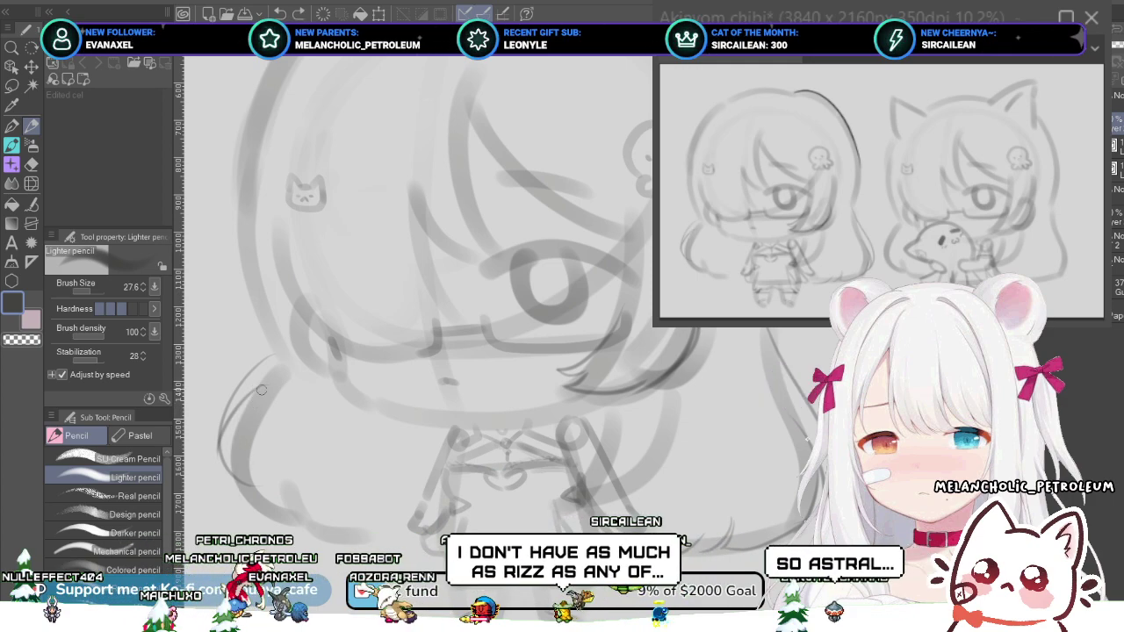
pyautogui.moveTo(253, 392); pyautogui.dragTo(235, 445)
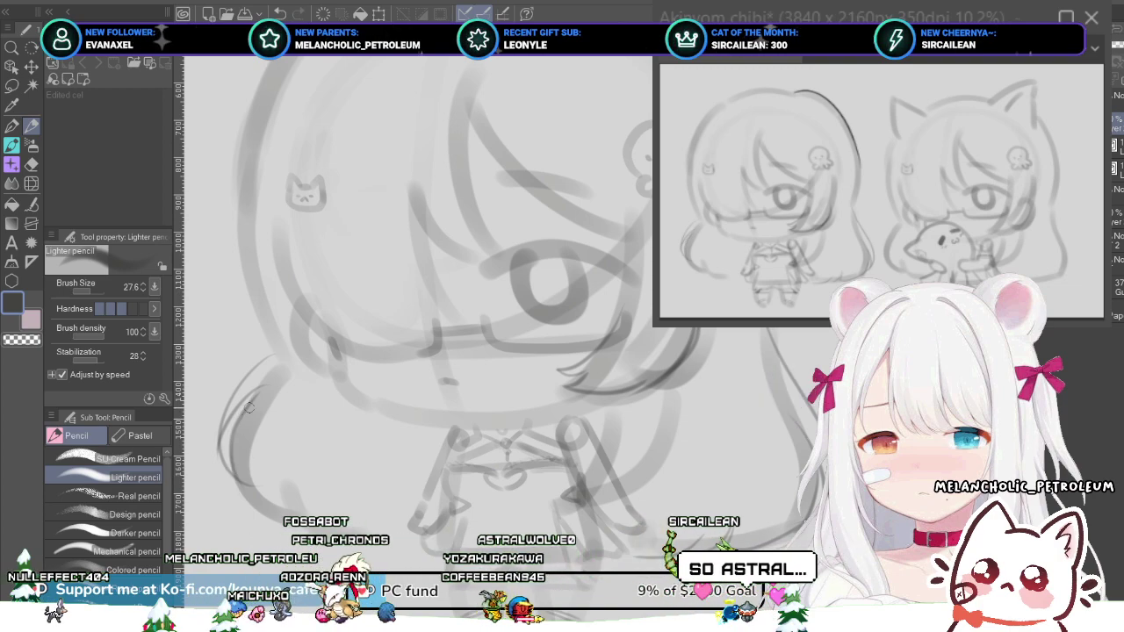
pyautogui.moveTo(261, 378); pyautogui.dragTo(248, 502)
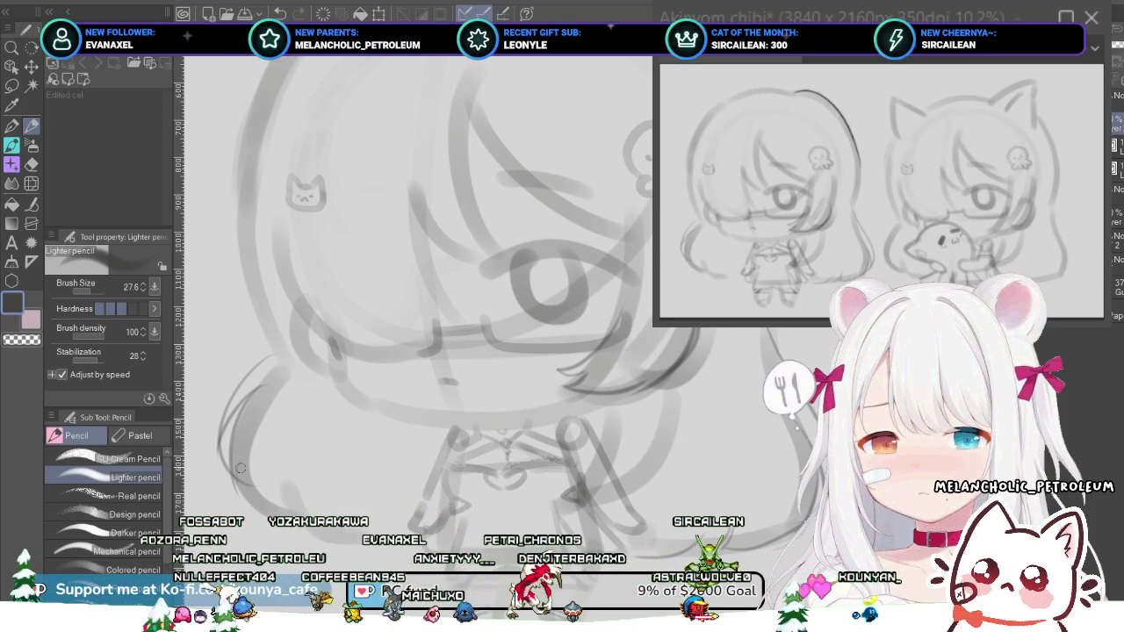
pyautogui.moveTo(242, 471); pyautogui.dragTo(275, 510)
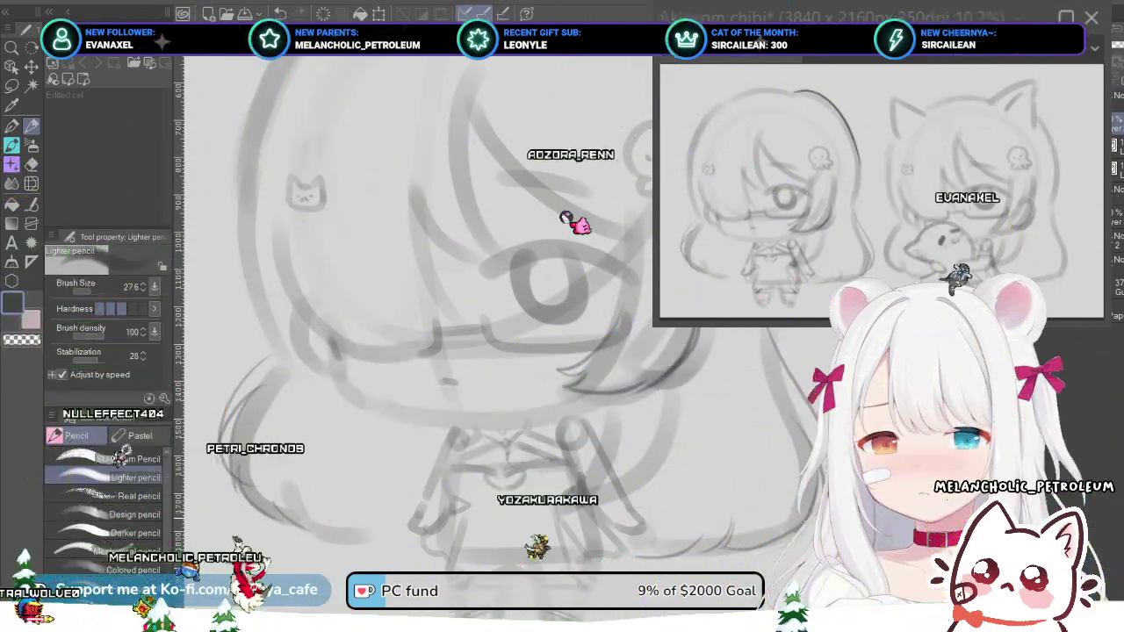
# - Sketch the long bang strand of the left-hand character, curving from the forehead down to the inner end of the eye
pyautogui.scroll(-2, 342, 535)
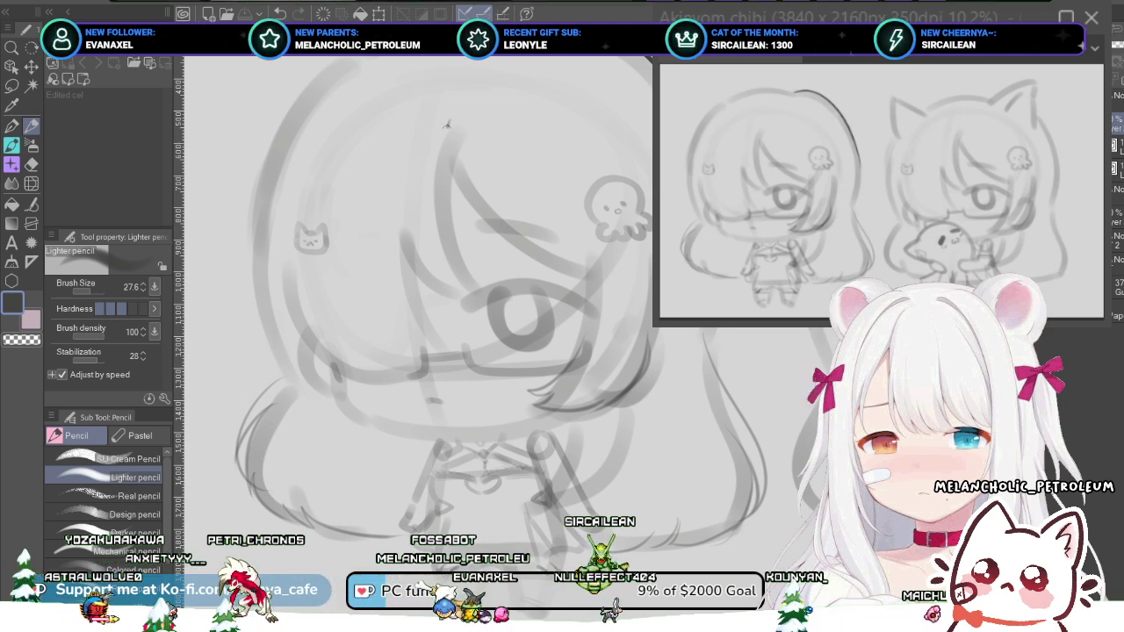
pyautogui.moveTo(445, 130)
pyautogui.mouseDown()
pyautogui.moveTo(457, 235)
pyautogui.moveTo(484, 255)
pyautogui.moveTo(495, 298)
pyautogui.mouseUp()
pyautogui.hotkey('ctrl', 'z')
pyautogui.hotkey('ctrl', 'z')
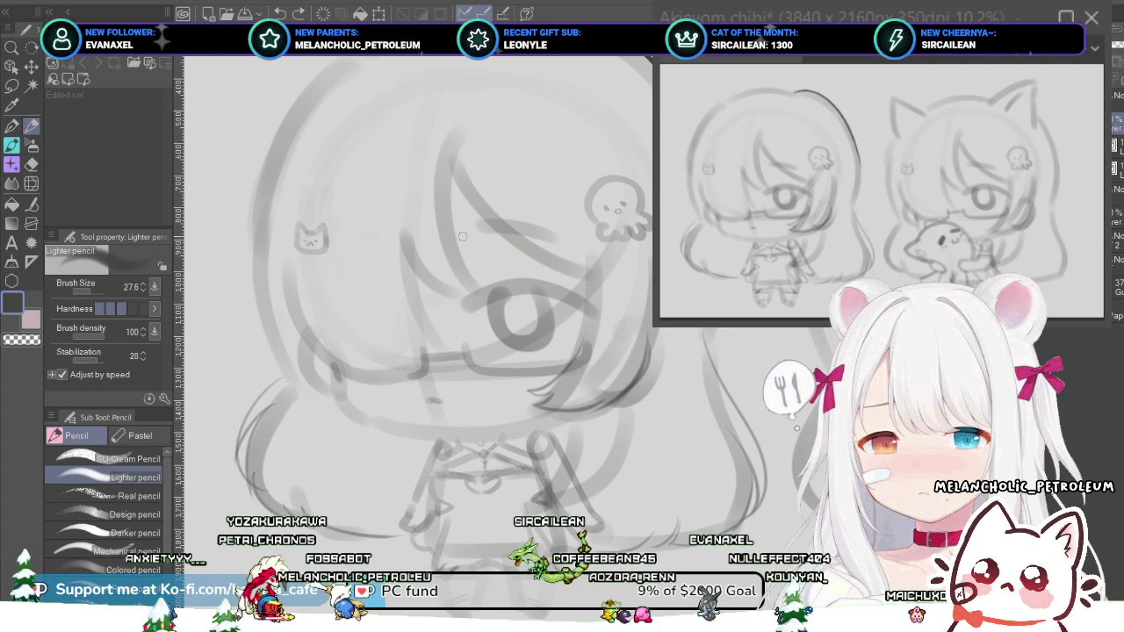
pyautogui.moveTo(409, 183); pyautogui.dragTo(440, 208)
pyautogui.moveTo(490, 156)
pyautogui.mouseDown()
pyautogui.moveTo(499, 304)
pyautogui.moveTo(479, 206)
pyautogui.moveTo(512, 315)
pyautogui.mouseUp()
pyautogui.hotkey('ctrl', 'z')
# - Sketch a shorter curve from the middle of the bangs to the tip of the long strand, redoing it until they meet in a point
pyautogui.moveTo(433, 255); pyautogui.dragTo(518, 318)
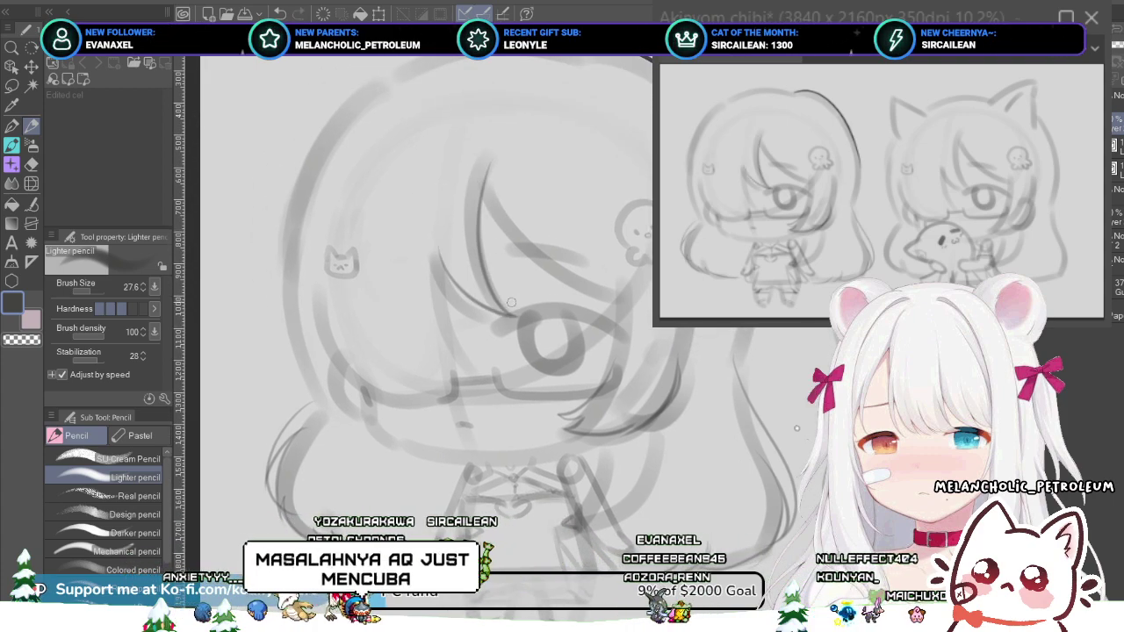
pyautogui.hotkey('ctrl', 'z')
pyautogui.moveTo(433, 261)
pyautogui.mouseDown()
pyautogui.moveTo(459, 302)
pyautogui.moveTo(522, 319)
pyautogui.mouseUp()
pyautogui.hotkey('ctrl', 'z')
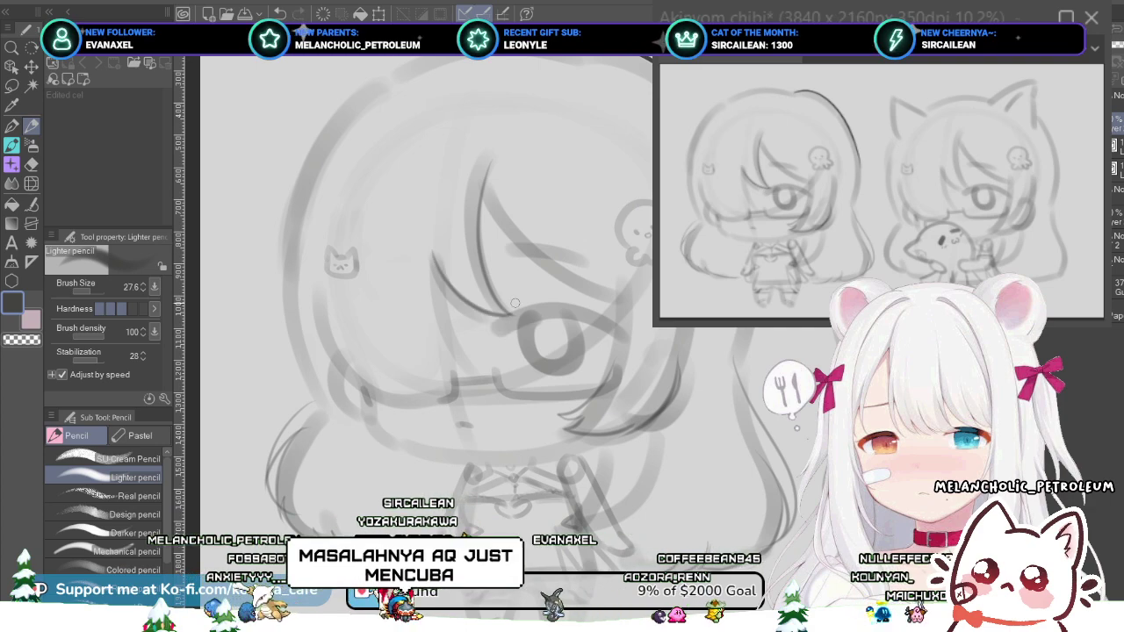
pyautogui.moveTo(433, 266); pyautogui.dragTo(511, 317)
# - Sketch the next bang strand from the same middle point down toward the fringe's lower edge, redoing the stroke and its pointed tip
pyautogui.moveTo(432, 230); pyautogui.dragTo(460, 367)
pyautogui.hotkey('ctrl', 'z')
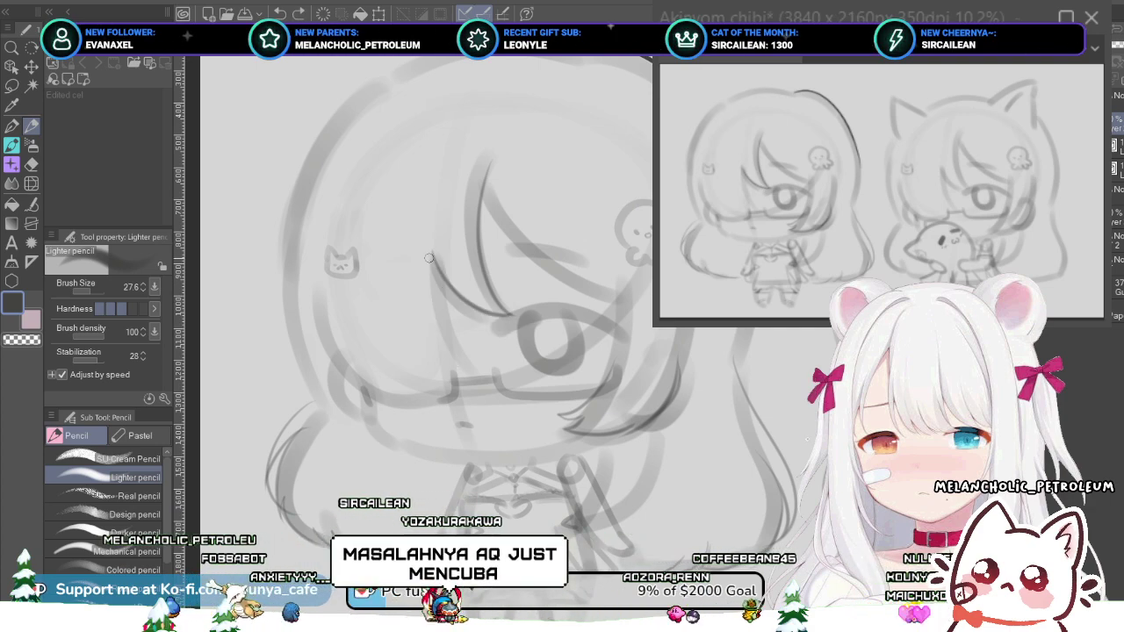
pyautogui.moveTo(432, 250); pyautogui.dragTo(477, 368)
pyautogui.hotkey('ctrl', 'z')
pyautogui.moveTo(435, 259); pyautogui.dragTo(488, 366)
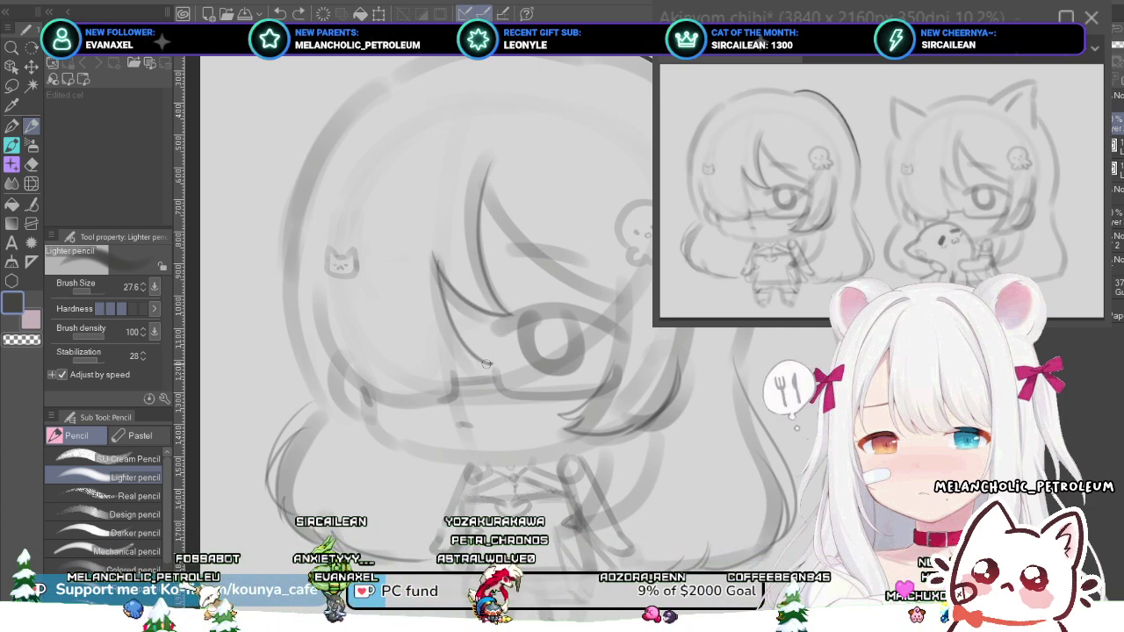
pyautogui.hotkey('ctrl', 'z')
pyautogui.moveTo(434, 263); pyautogui.dragTo(472, 367)
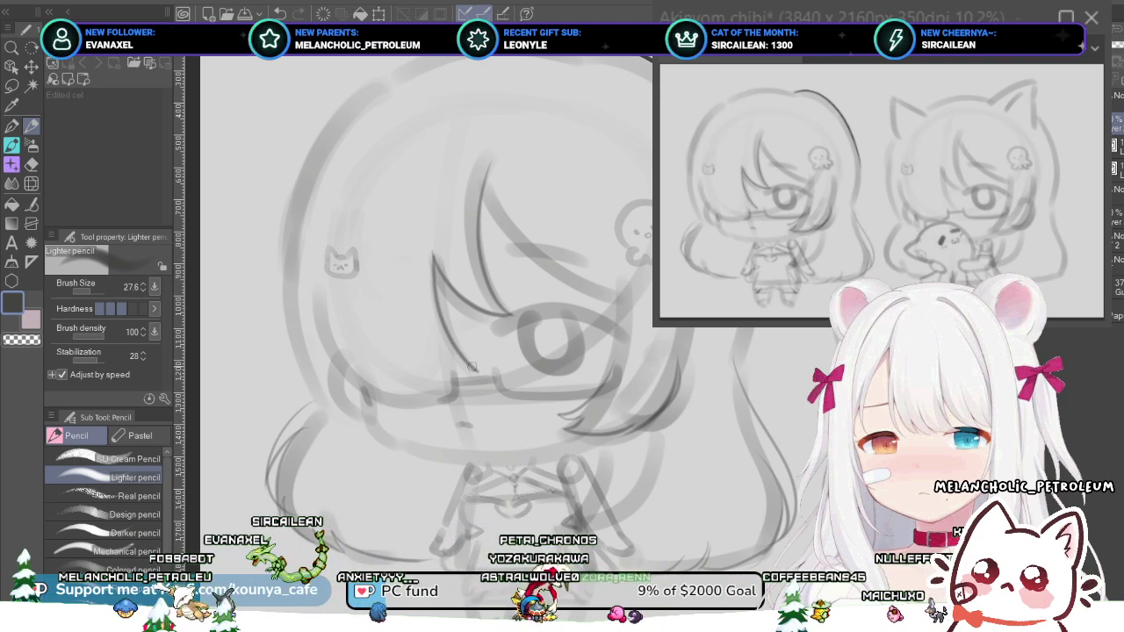
pyautogui.hotkey('ctrl', 'z')
pyautogui.moveTo(434, 255); pyautogui.dragTo(470, 365)
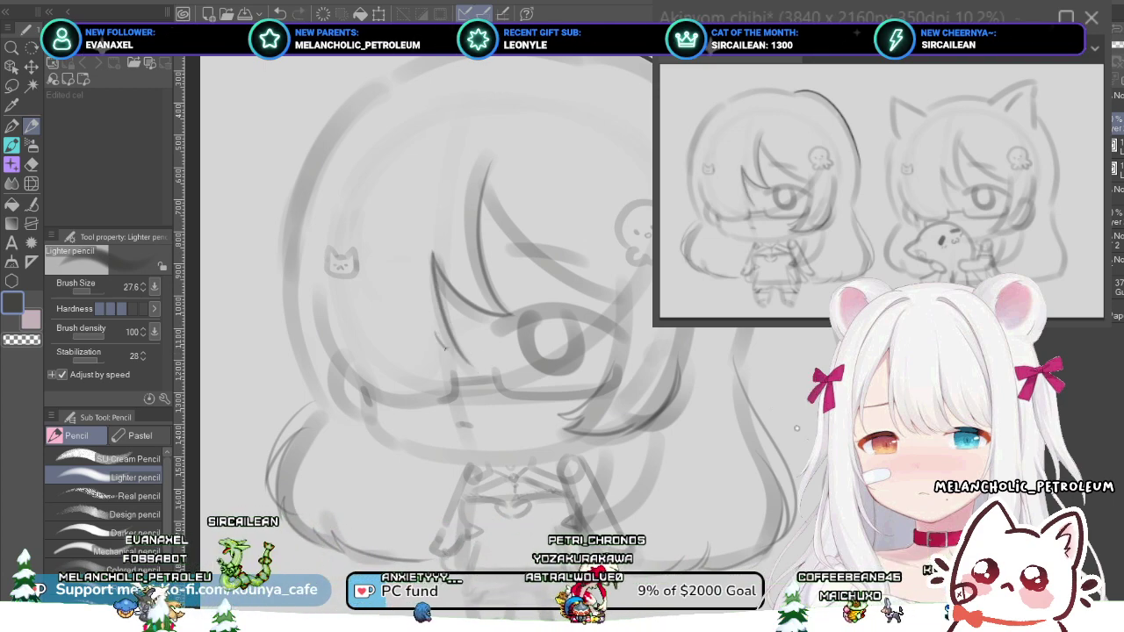
pyautogui.moveTo(436, 332); pyautogui.dragTo(474, 367)
pyautogui.hotkey('ctrl', 'z')
pyautogui.moveTo(437, 333); pyautogui.dragTo(473, 362)
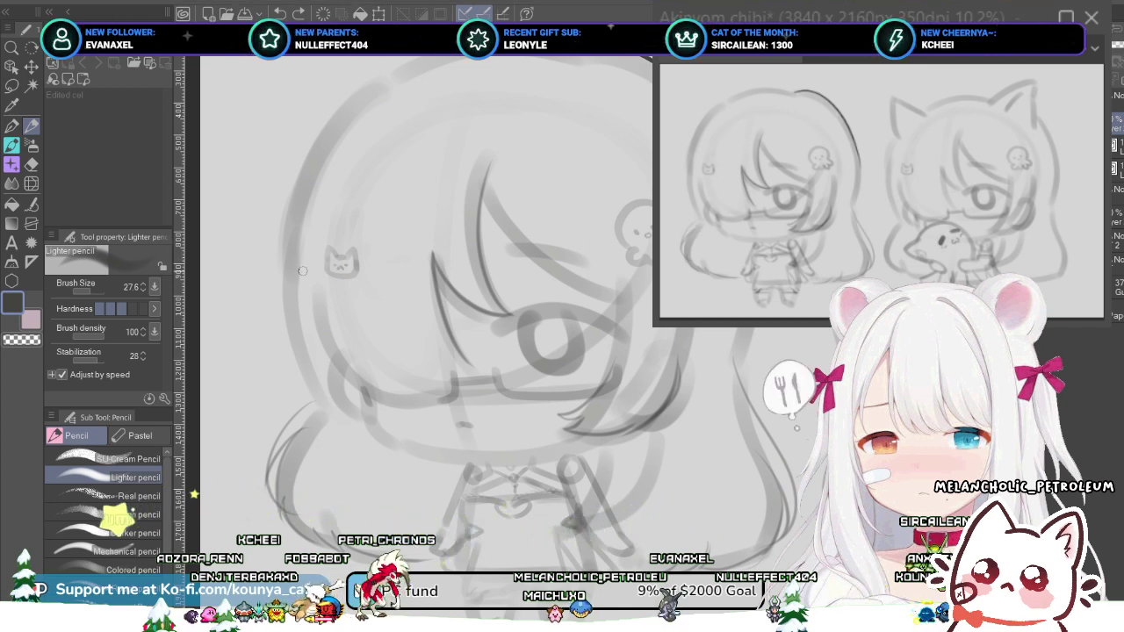
# - Try strokes along the left side of the left-hand character's head hair and undo them
pyautogui.moveTo(312, 282); pyautogui.dragTo(335, 381)
pyautogui.moveTo(435, 138)
pyautogui.mouseDown()
pyautogui.moveTo(563, 140)
pyautogui.moveTo(348, 190)
pyautogui.moveTo(492, 138)
pyautogui.moveTo(339, 224)
pyautogui.mouseUp()
pyautogui.hotkey('ctrl', 'z')
pyautogui.hotkey('ctrl', 'z')
# - Sketch the left-hand character's crown outline from the hair parting over the upper-left of the head, redoing the stroke until it fits
pyautogui.moveTo(597, 149)
pyautogui.mouseDown()
pyautogui.moveTo(458, 155)
pyautogui.moveTo(362, 214)
pyautogui.mouseUp()
pyautogui.hotkey('ctrl', 'z')
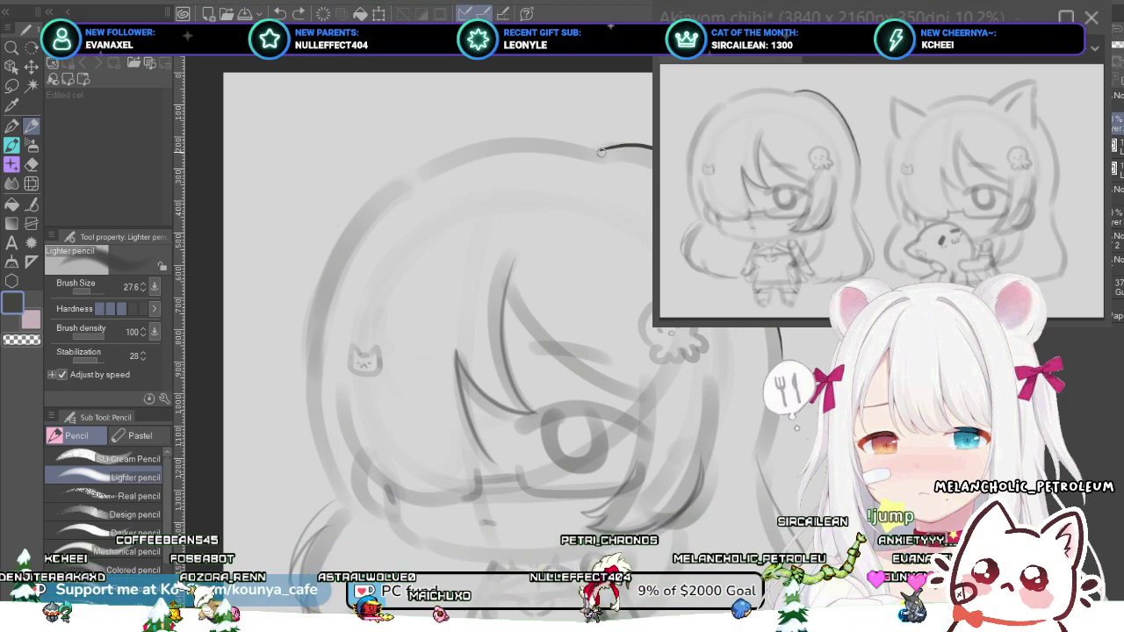
pyautogui.moveTo(601, 152); pyautogui.dragTo(421, 145)
pyautogui.hotkey('ctrl', 'z')
pyautogui.moveTo(597, 149); pyautogui.dragTo(303, 266)
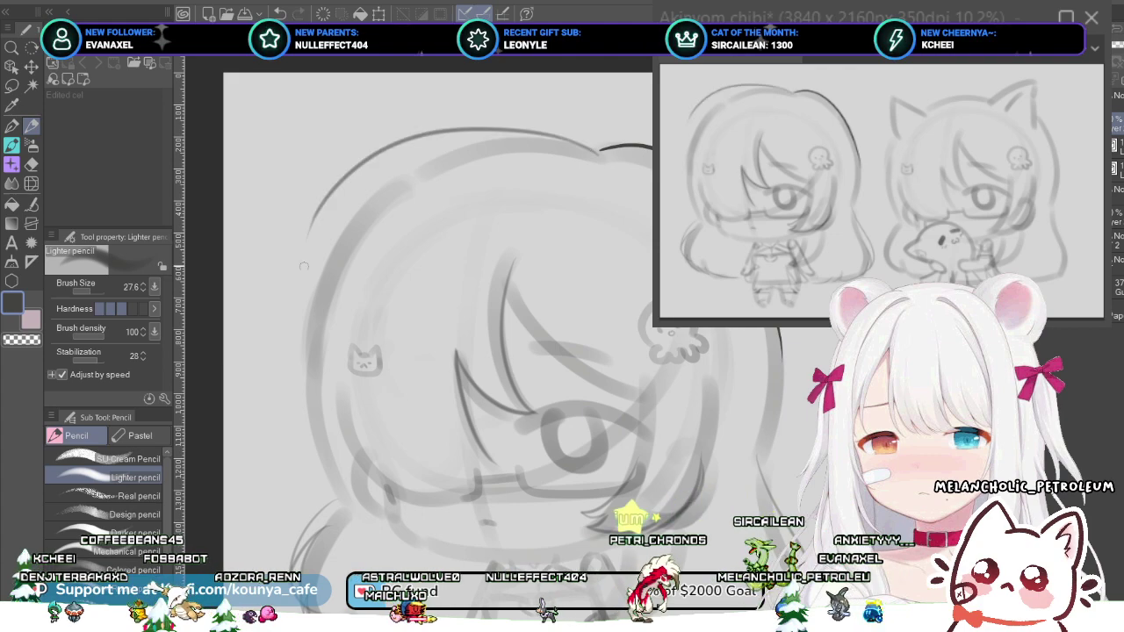
pyautogui.hotkey('ctrl', 'z')
pyautogui.moveTo(603, 150)
pyautogui.mouseDown()
pyautogui.moveTo(437, 140)
pyautogui.moveTo(383, 209)
pyautogui.moveTo(356, 217)
pyautogui.mouseUp()
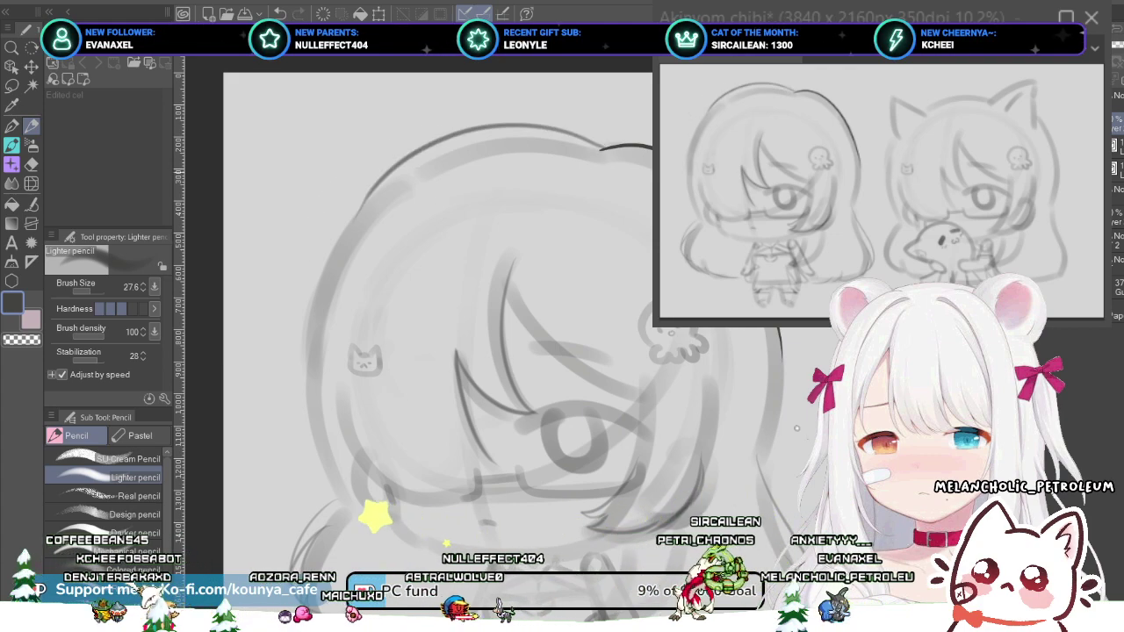
pyautogui.hotkey('ctrl', 'z')
pyautogui.moveTo(601, 151)
pyautogui.mouseDown()
pyautogui.moveTo(363, 219)
pyautogui.moveTo(340, 252)
pyautogui.mouseUp()
pyautogui.hotkey('ctrl', 'z')
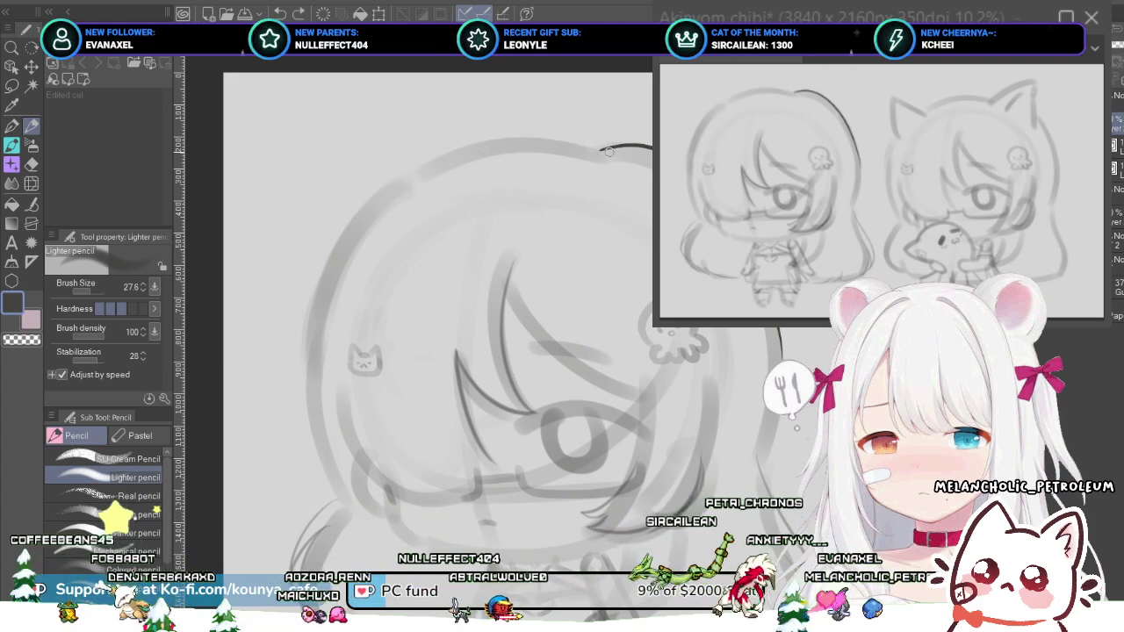
pyautogui.moveTo(603, 150)
pyautogui.mouseDown()
pyautogui.moveTo(423, 155)
pyautogui.moveTo(349, 231)
pyautogui.mouseUp()
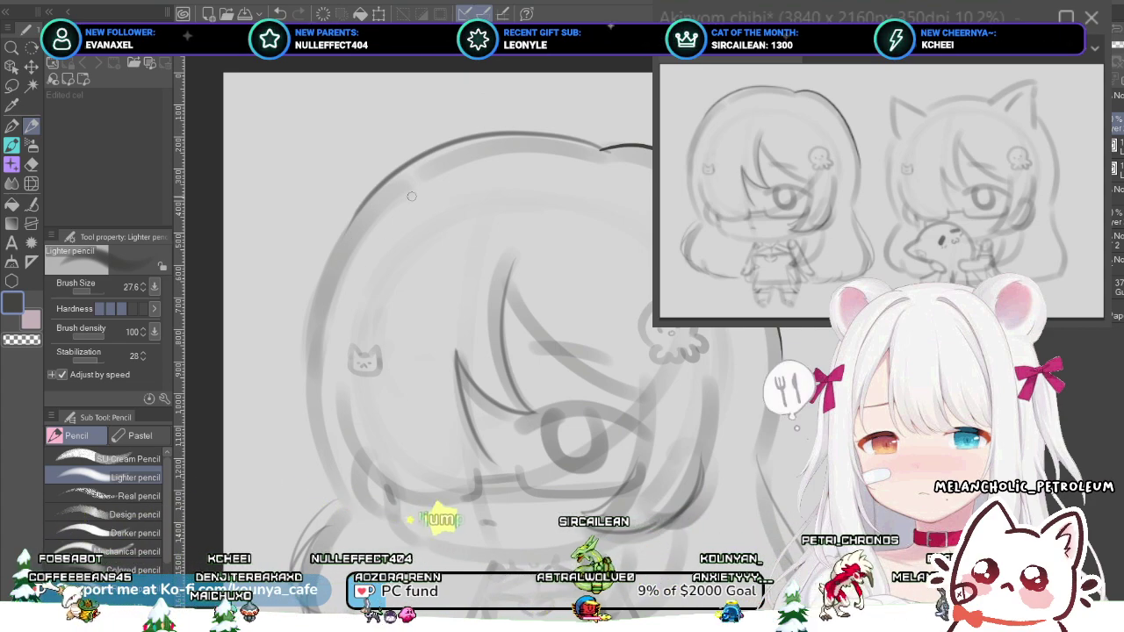
pyautogui.hotkey('ctrl', 'z')
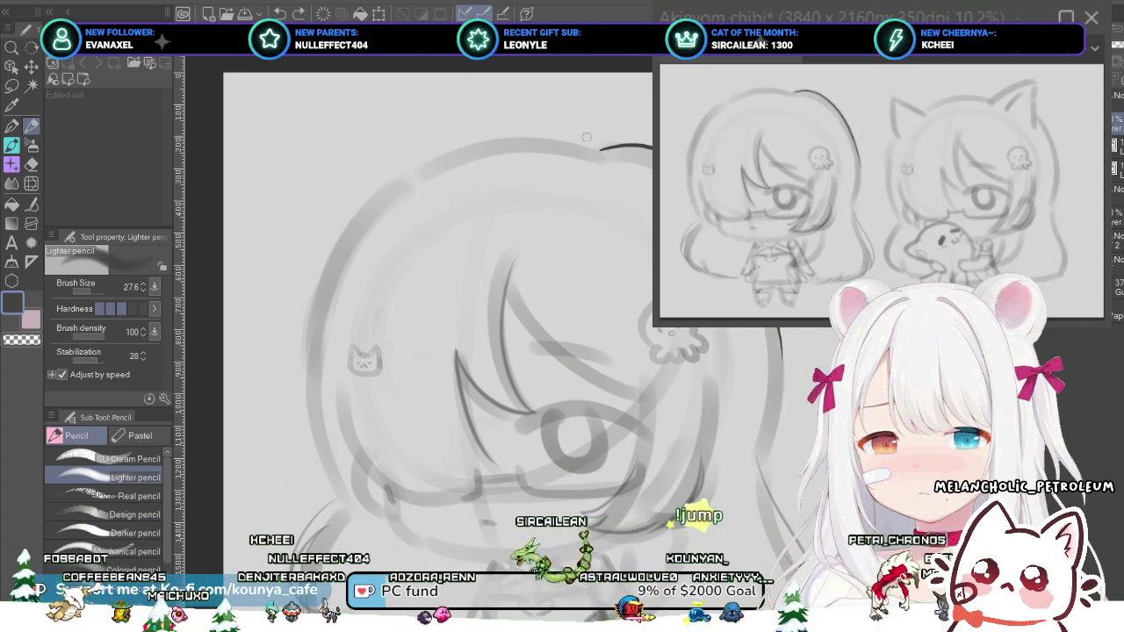
pyautogui.moveTo(589, 143); pyautogui.dragTo(391, 188)
pyautogui.hotkey('ctrl', 'z')
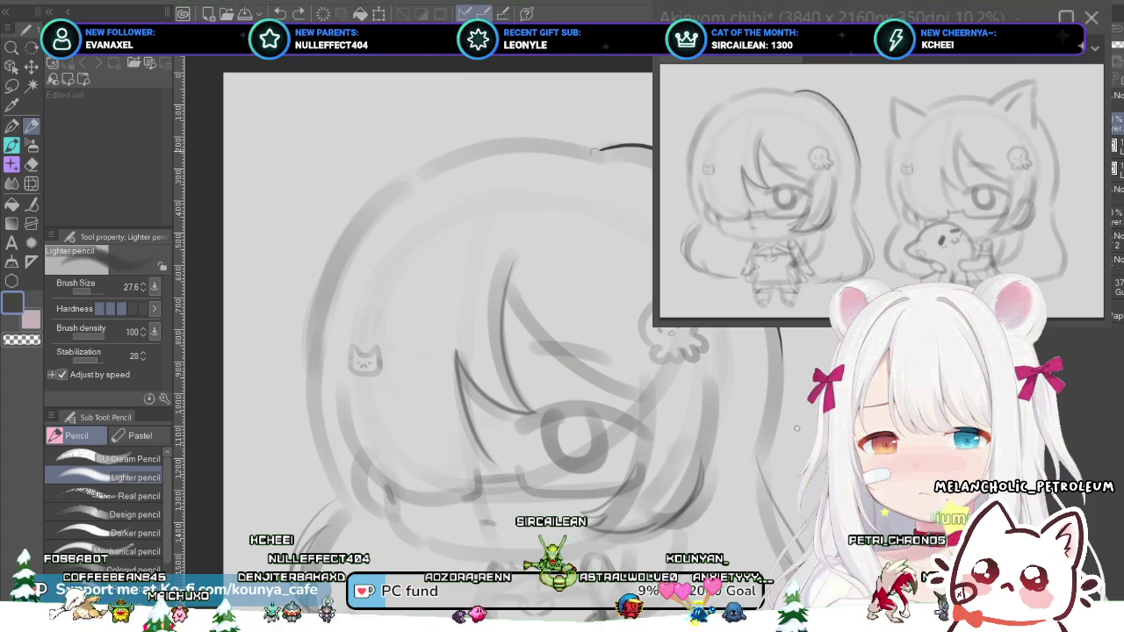
pyautogui.moveTo(586, 146); pyautogui.dragTo(389, 183)
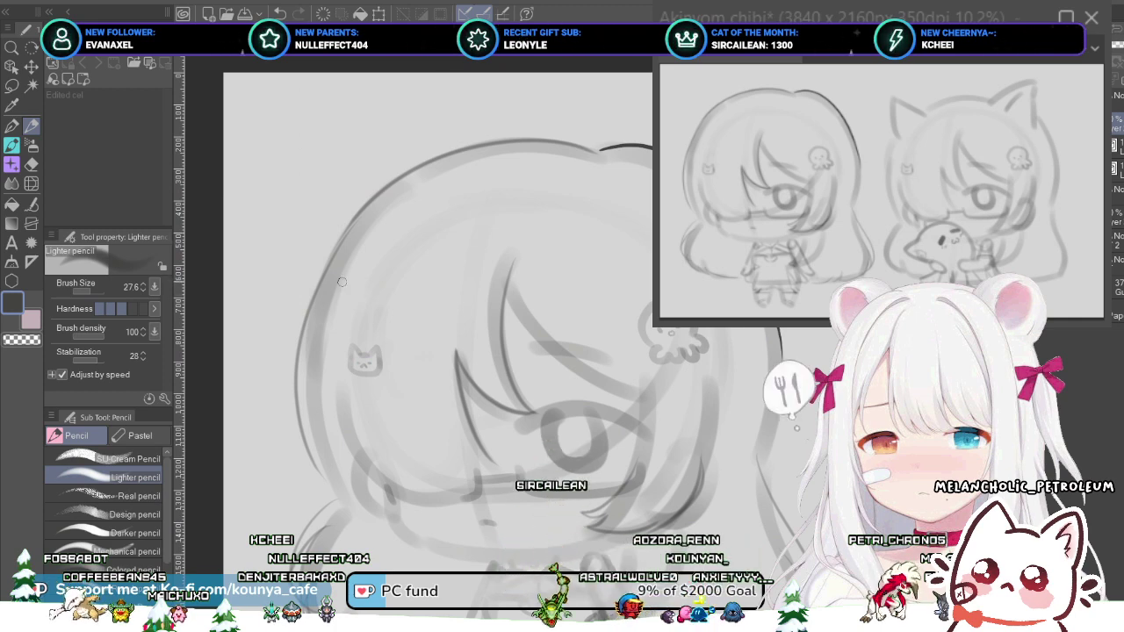
# - Replace the left side of the left-hand character's head outline with a stroke that bulges farther outward beside the cat hairclip
pyautogui.scroll(2, 351, 265)
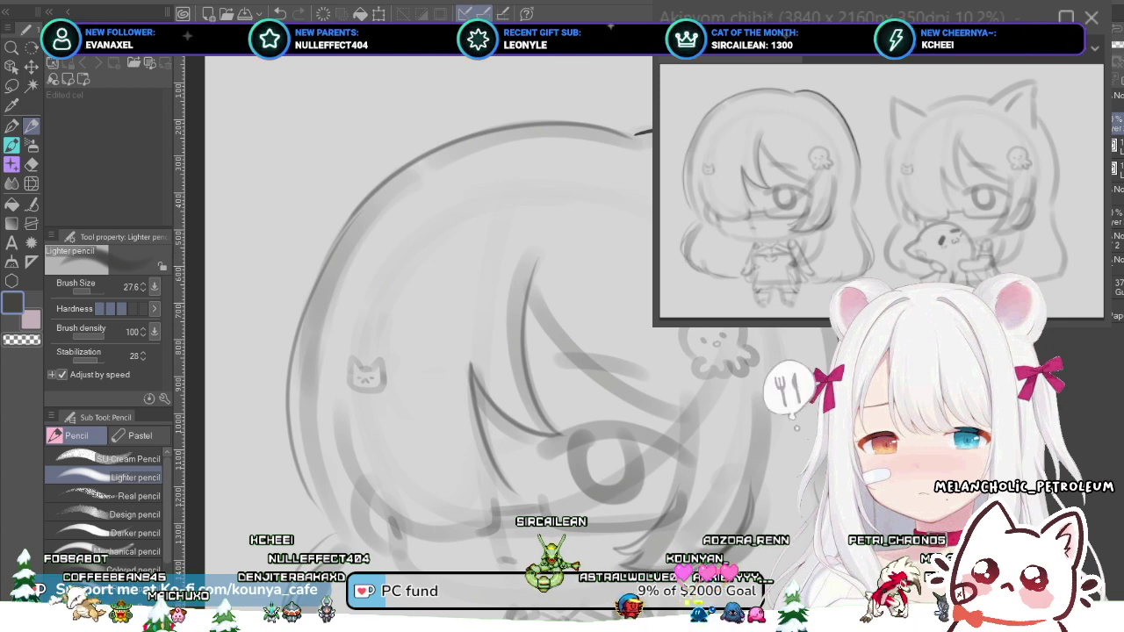
pyautogui.moveTo(492, 307); pyautogui.dragTo(482, 309)
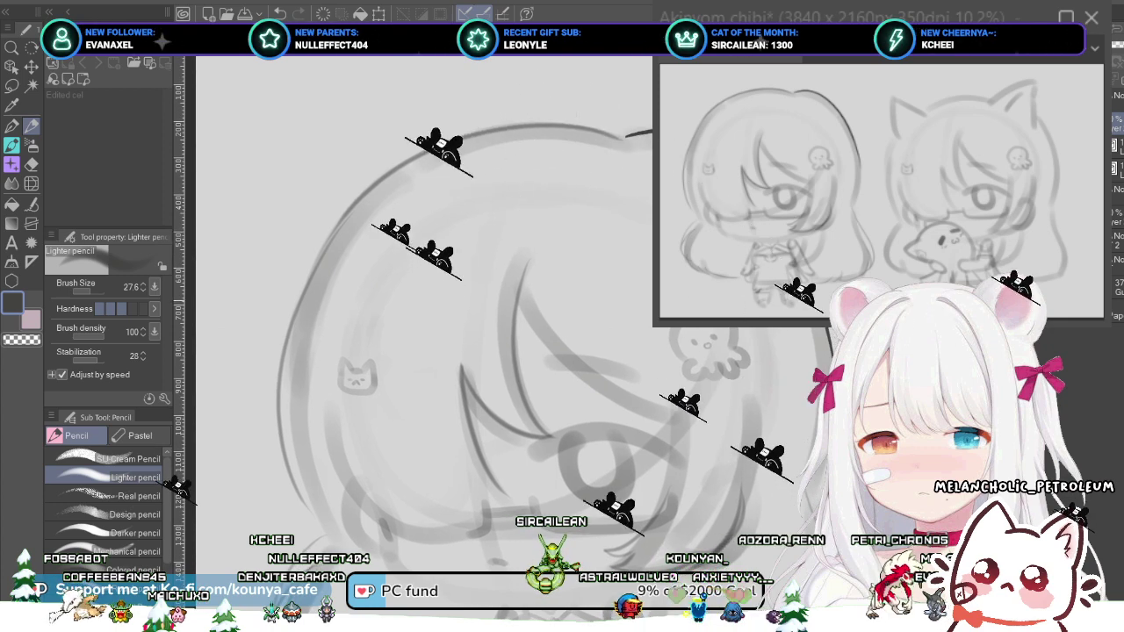
pyautogui.hotkey('ctrl', 'z')
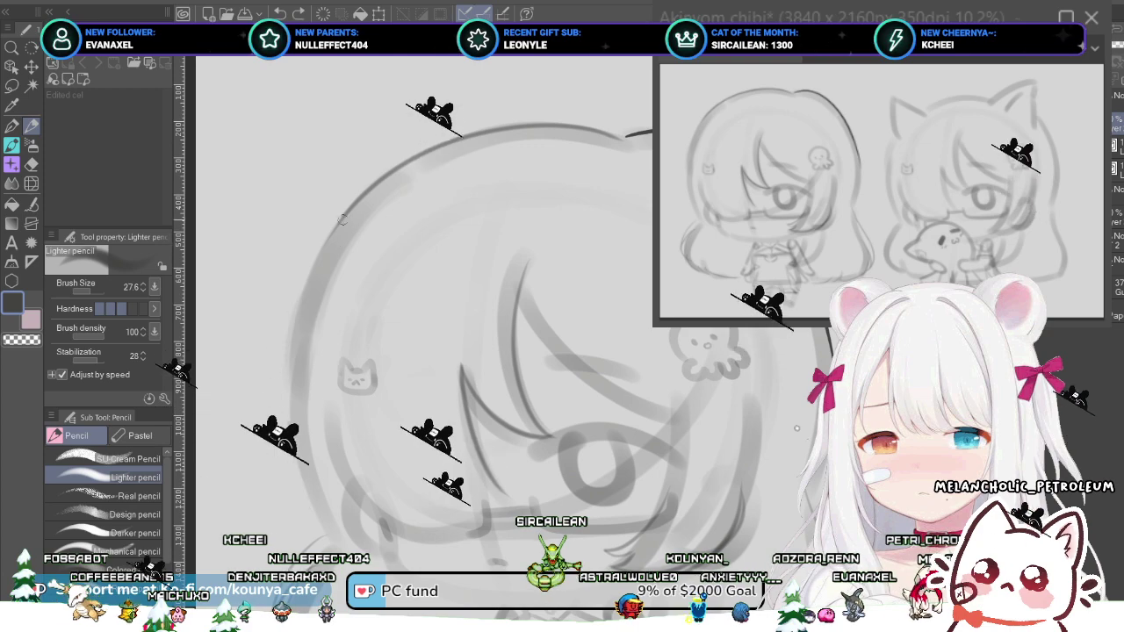
pyautogui.moveTo(337, 221); pyautogui.dragTo(278, 418)
pyautogui.hotkey('ctrl', 'z')
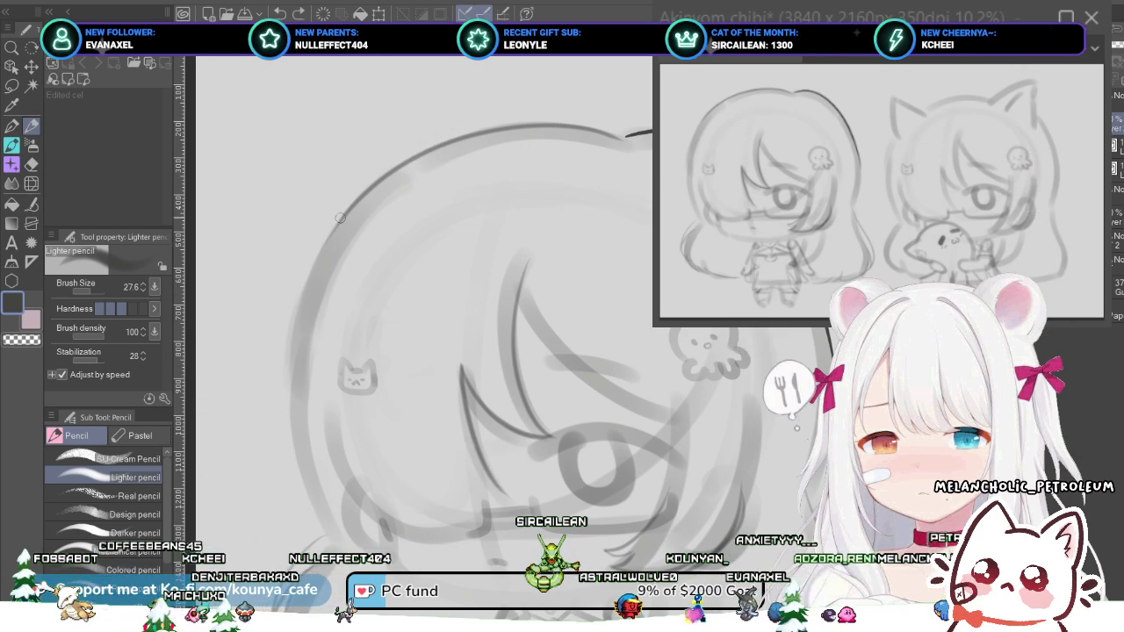
pyautogui.moveTo(338, 218); pyautogui.dragTo(281, 484)
pyautogui.hotkey('ctrl', 'z')
pyautogui.moveTo(336, 221)
pyautogui.mouseDown()
pyautogui.moveTo(270, 359)
pyautogui.moveTo(288, 450)
pyautogui.mouseUp()
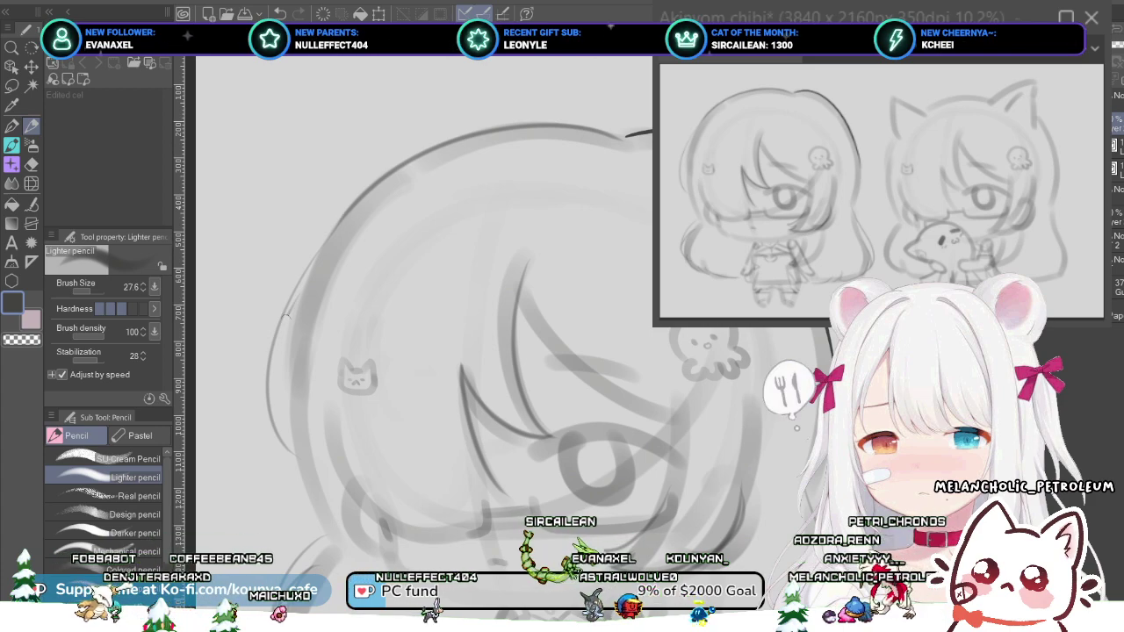
# - Sketch an inner strand line inside the bulging left side of the left-hand character's hair, redoing it once
pyautogui.moveTo(302, 291); pyautogui.dragTo(275, 426)
pyautogui.hotkey('ctrl', 'z')
pyautogui.moveTo(307, 303); pyautogui.dragTo(267, 388)
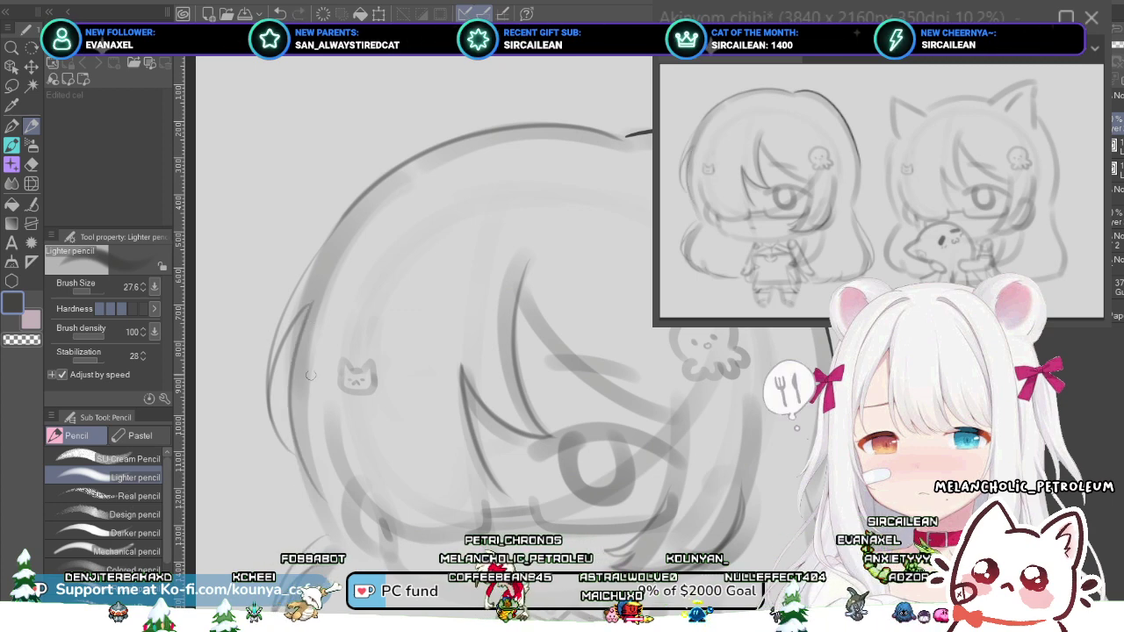
# - Try inner strand strokes down the bulging left side of the left-hand character's hair and undo them
pyautogui.moveTo(313, 322)
pyautogui.mouseDown()
pyautogui.moveTo(326, 443)
pyautogui.moveTo(313, 497)
pyautogui.mouseUp()
pyautogui.hotkey('ctrl', 'z')
pyautogui.moveTo(294, 331); pyautogui.dragTo(300, 494)
pyautogui.hotkey('ctrl', 'z')
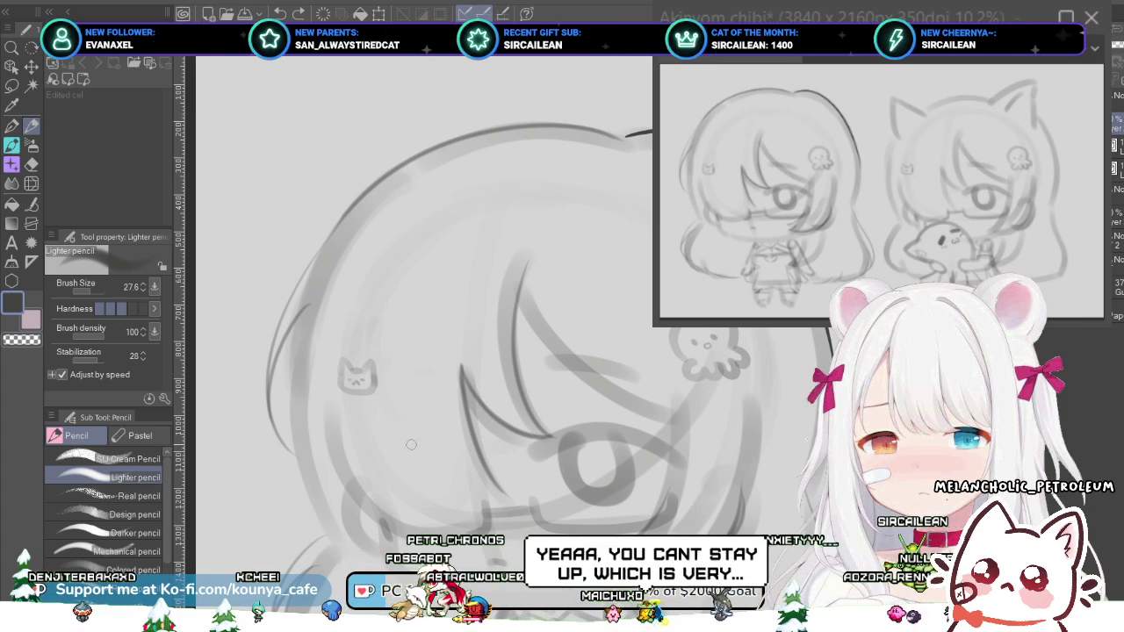
pyautogui.scroll(-1, 335, 317)
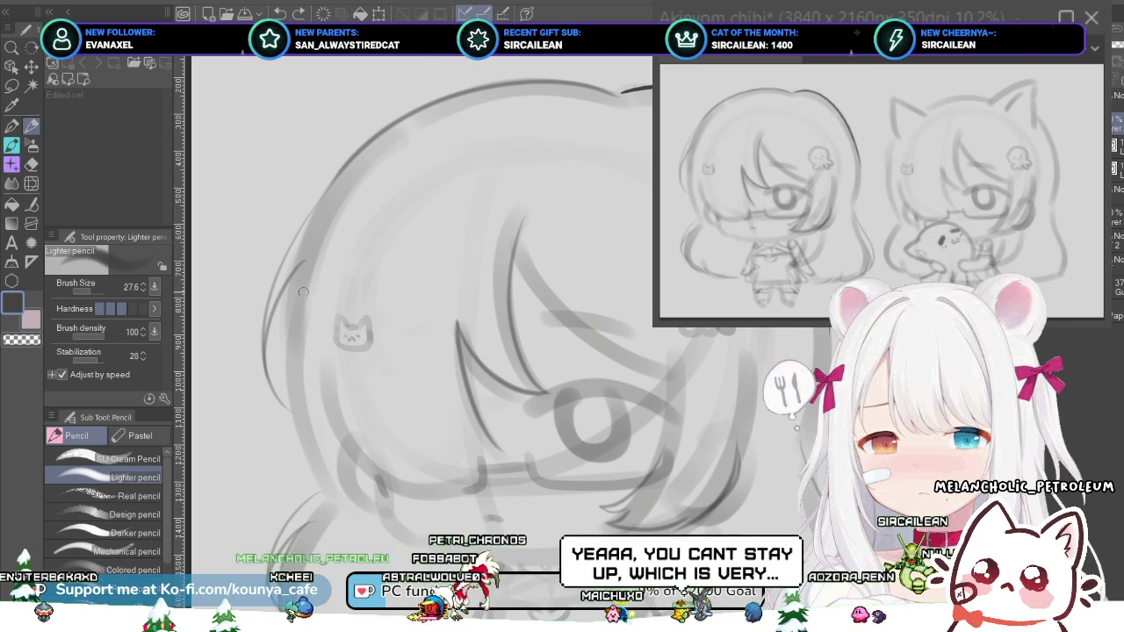
pyautogui.moveTo(291, 306); pyautogui.dragTo(279, 442)
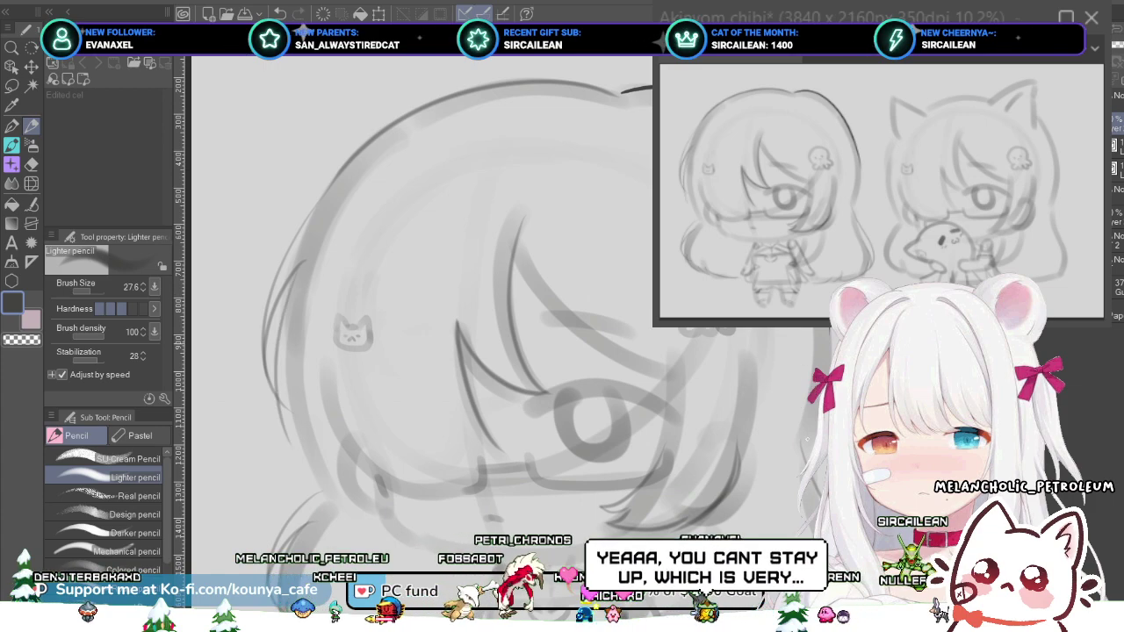
pyautogui.scroll(1, 411, 237)
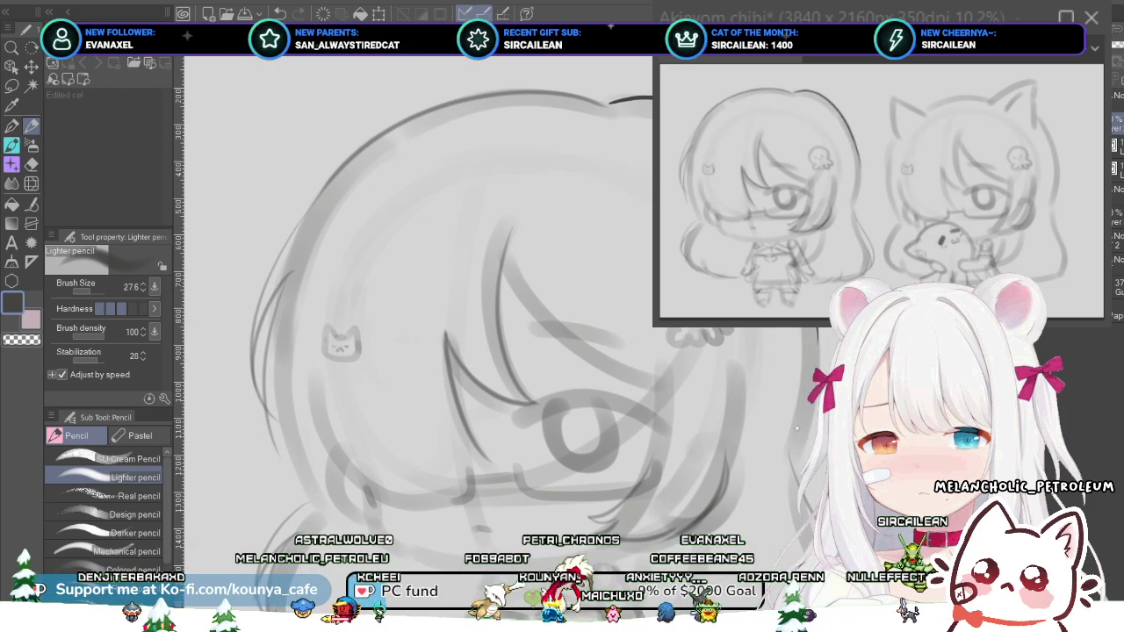
pyautogui.scroll(1, 412, 237)
pyautogui.moveTo(304, 340); pyautogui.dragTo(291, 353)
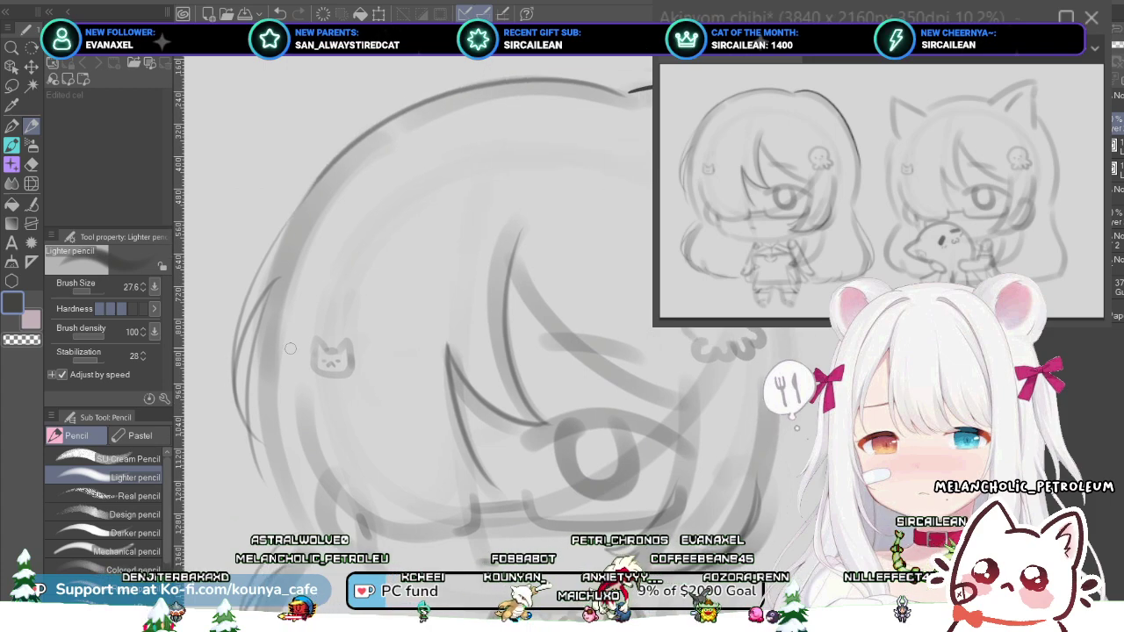
pyautogui.hotkey('ctrl', 'z')
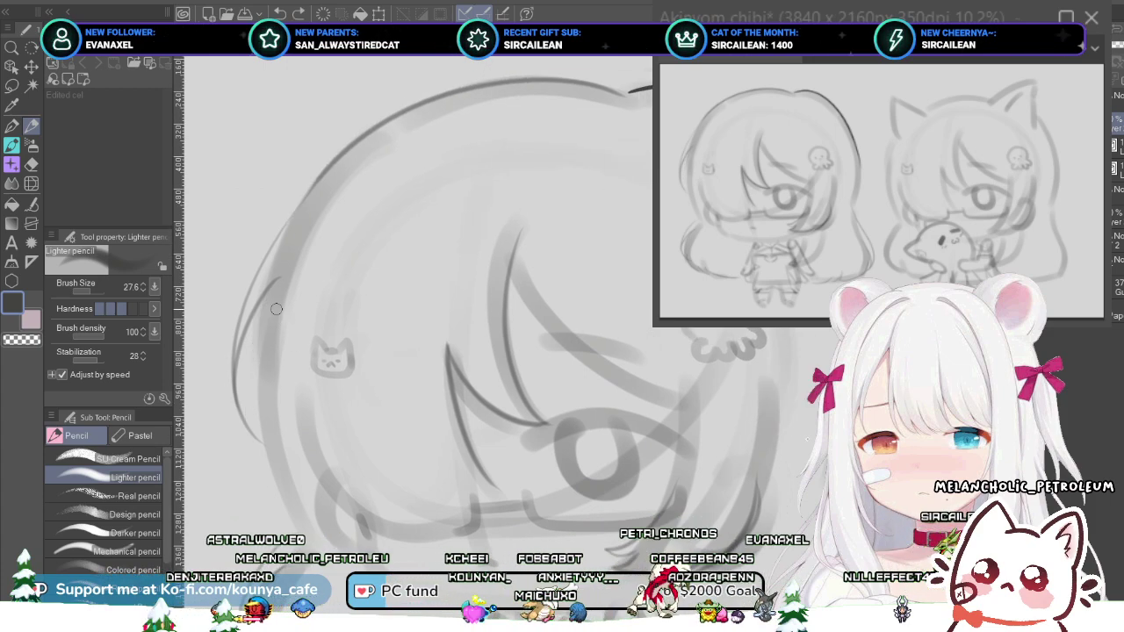
# - Sketch a long strand line inside the left-hand character's left hair bulge, running down past the cat hairclip to the lower hair
pyautogui.moveTo(282, 279); pyautogui.dragTo(256, 434)
pyautogui.hotkey('ctrl', 'z')
pyautogui.moveTo(281, 295); pyautogui.dragTo(260, 504)
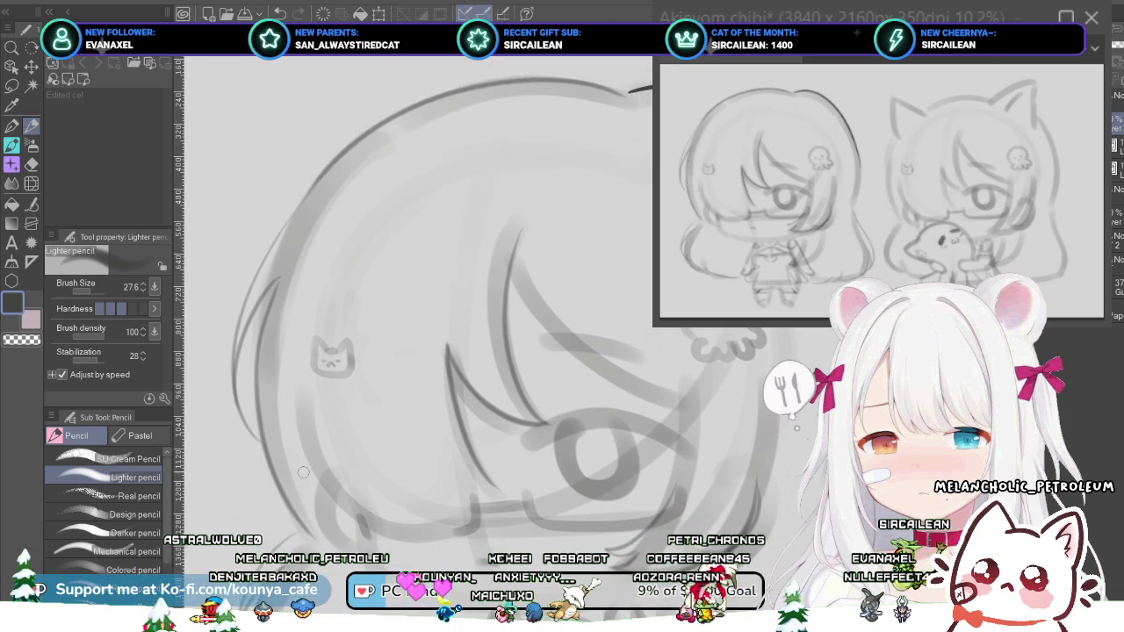
pyautogui.scroll(-2, 290, 396)
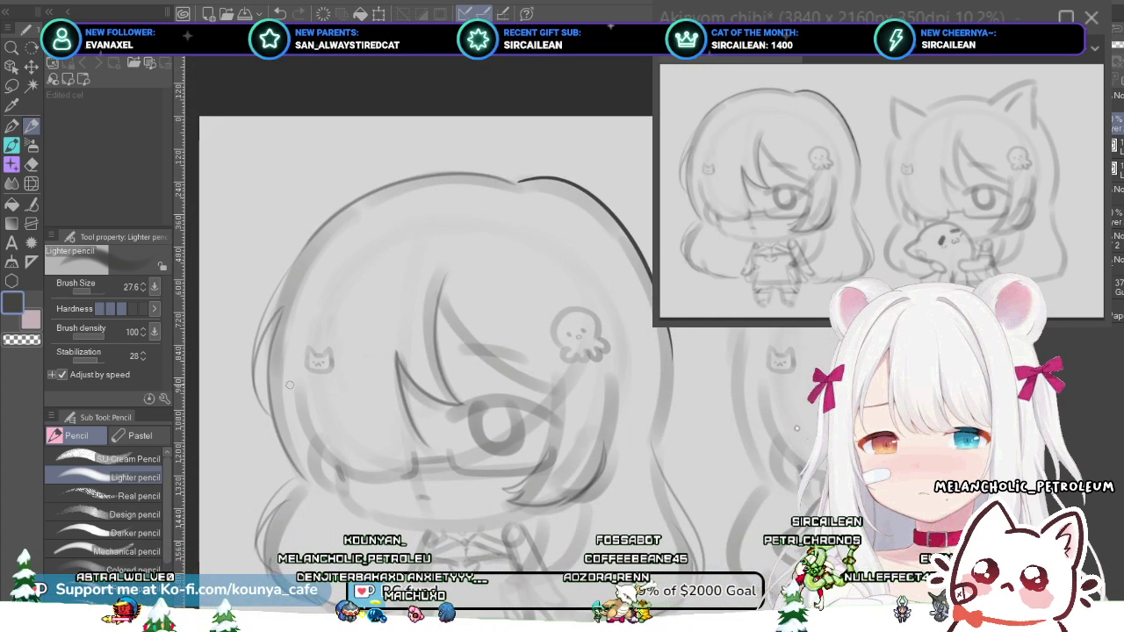
# - Sketch the curved lower-left edge of the left-hand character's bangs below the cat hairclip
pyautogui.moveTo(367, 494); pyautogui.dragTo(333, 404)
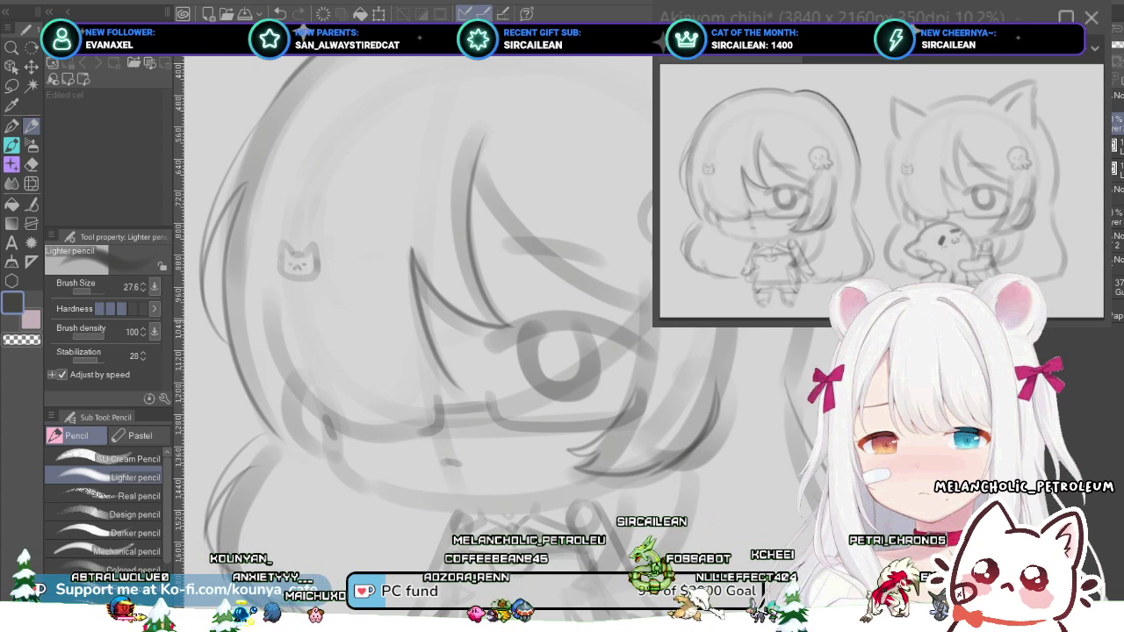
pyautogui.scroll(-3, 461, 514)
pyautogui.scroll(2, 321, 343)
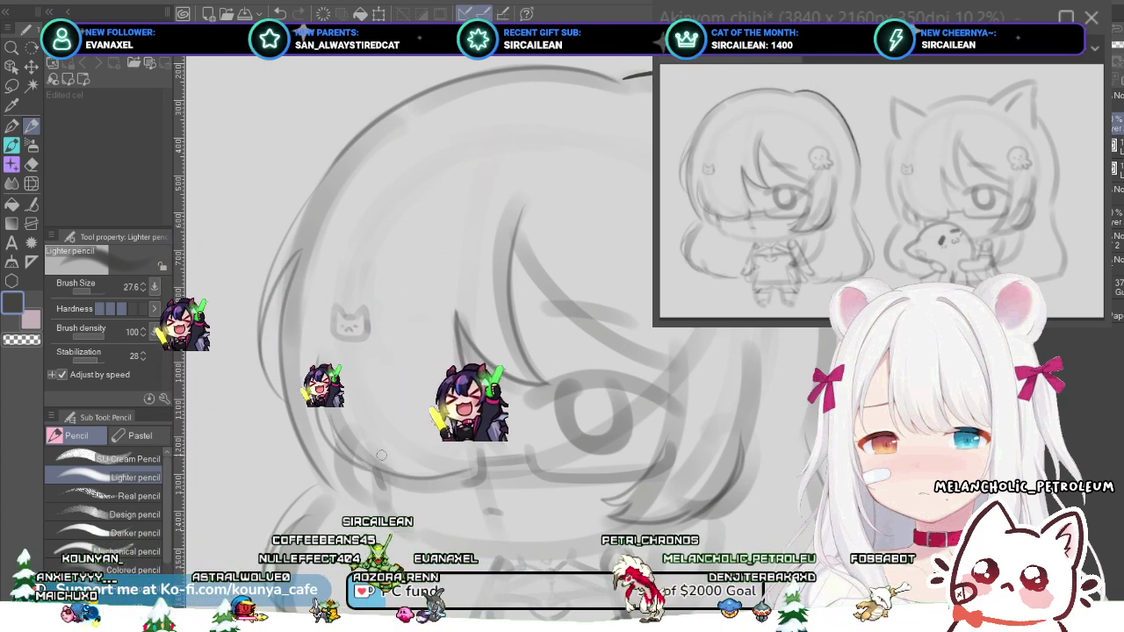
pyautogui.scroll(-2, 382, 455)
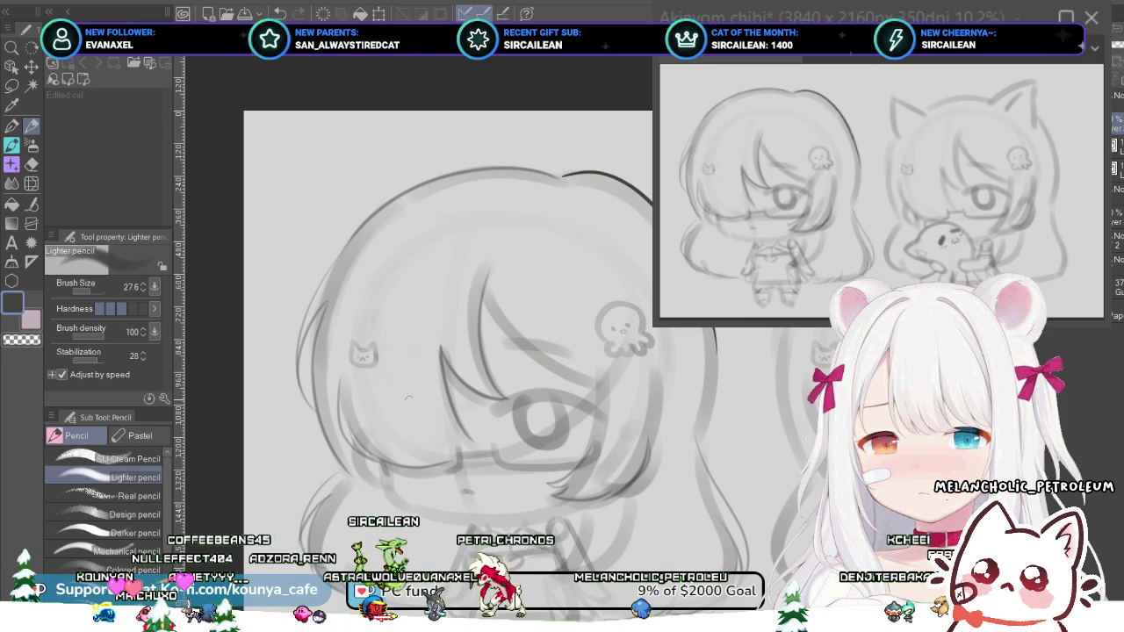
pyautogui.scroll(1, 394, 455)
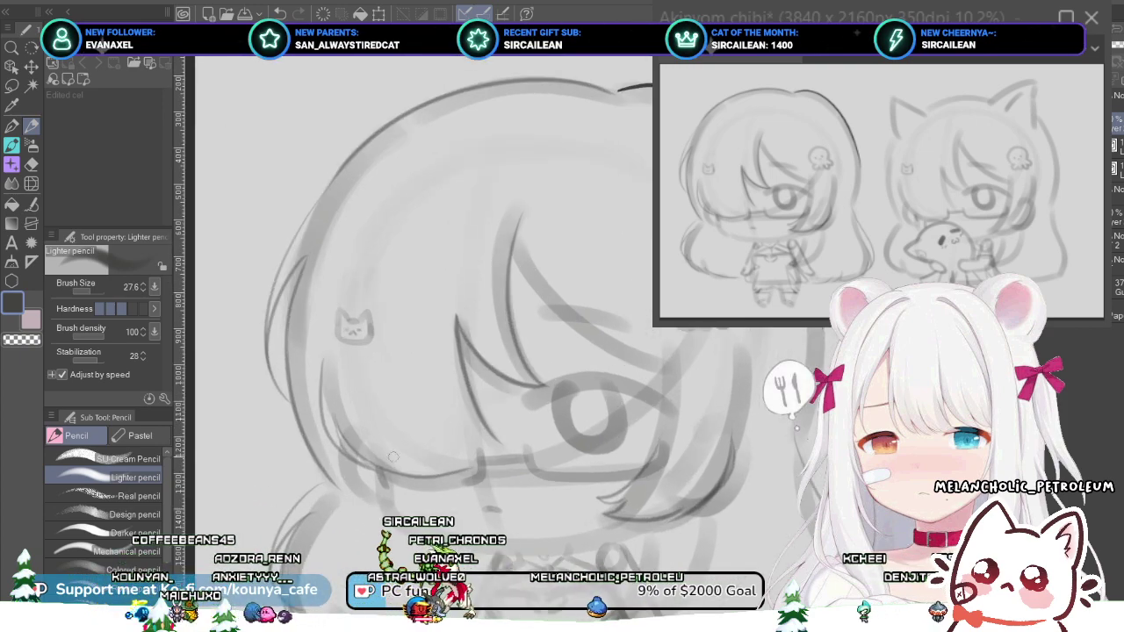
# - Try strokes along the bottom edge of the left-hand character's bangs and undo them
pyautogui.hotkey('ctrl', 'z')
pyautogui.moveTo(367, 461); pyautogui.dragTo(480, 454)
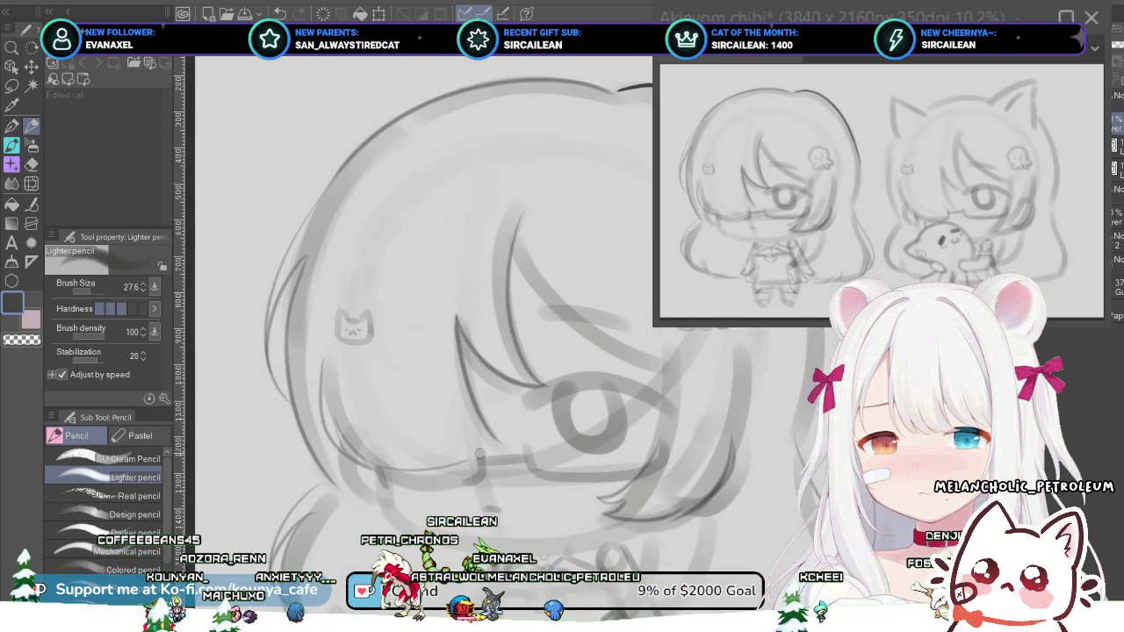
pyautogui.moveTo(367, 461); pyautogui.dragTo(485, 454)
pyautogui.hotkey('ctrl', 'z')
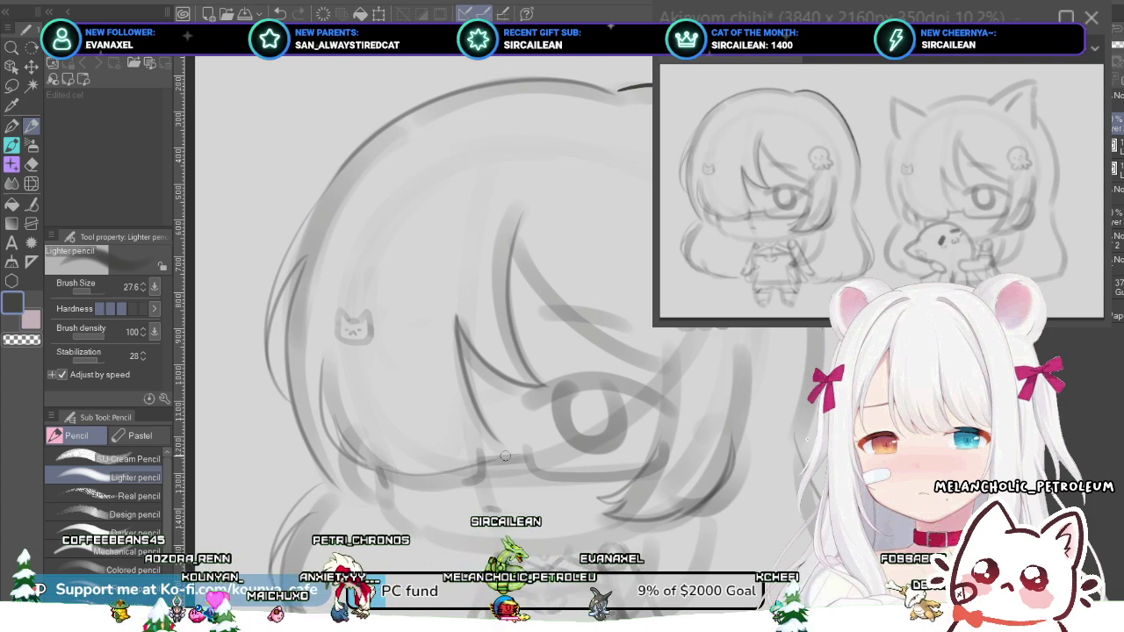
pyautogui.hotkey('ctrl', 'z')
pyautogui.moveTo(372, 467); pyautogui.dragTo(500, 451)
pyautogui.hotkey('ctrl', 'z')
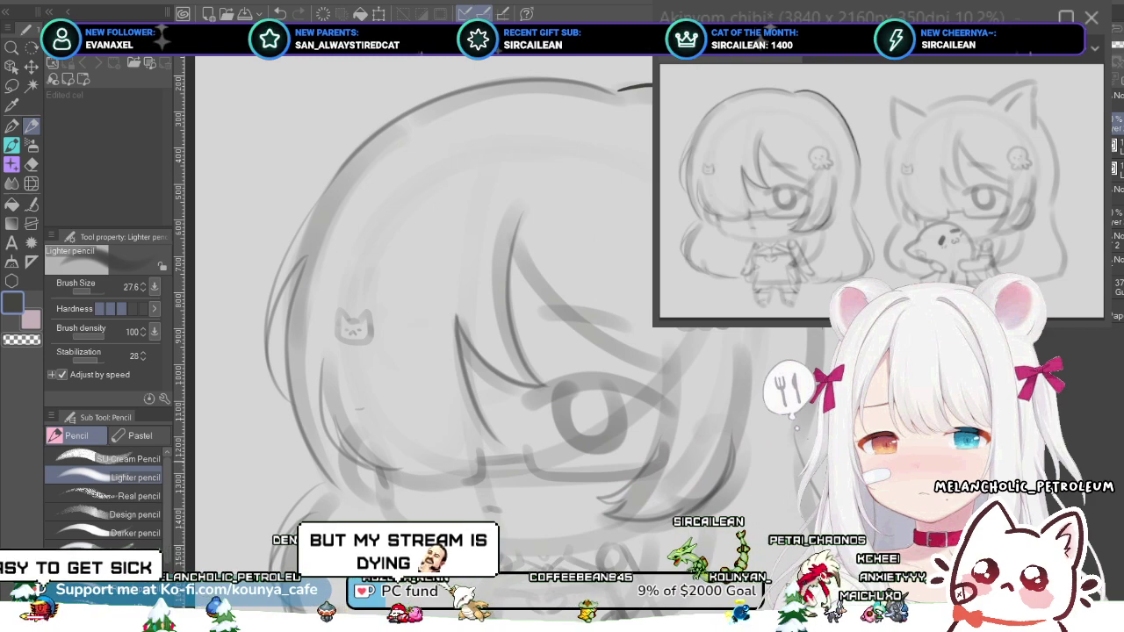
pyautogui.scroll(3, 410, 453)
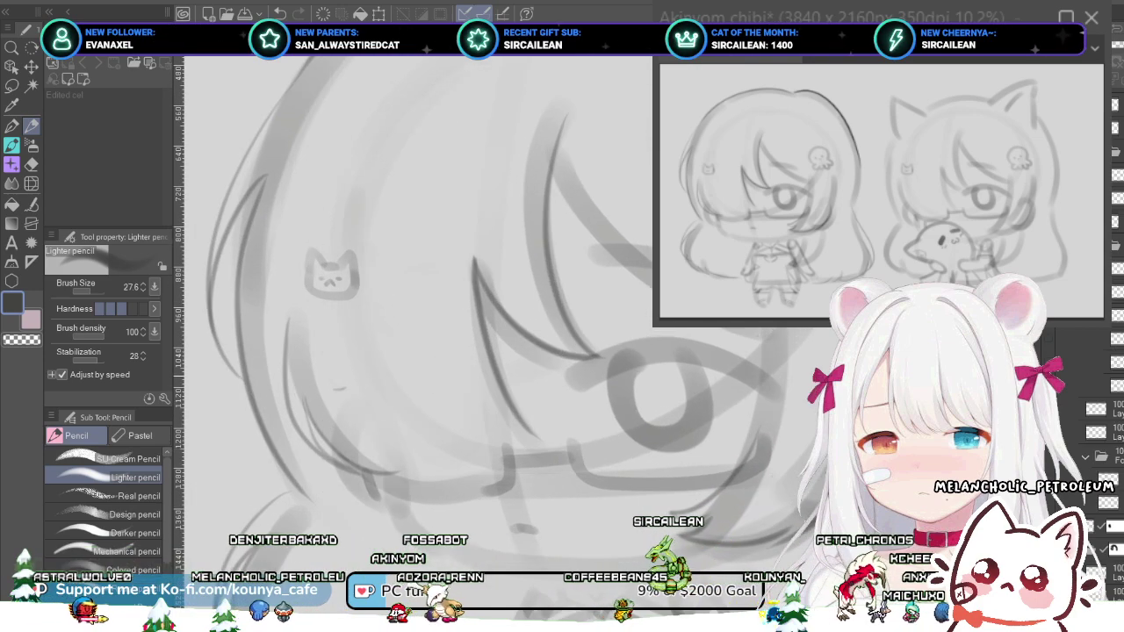
pyautogui.hotkey('ctrl', 'z')
pyautogui.hotkey('ctrl', 'z')
pyautogui.hotkey('ctrl', 'z')
pyautogui.hotkey('ctrl', 'z')
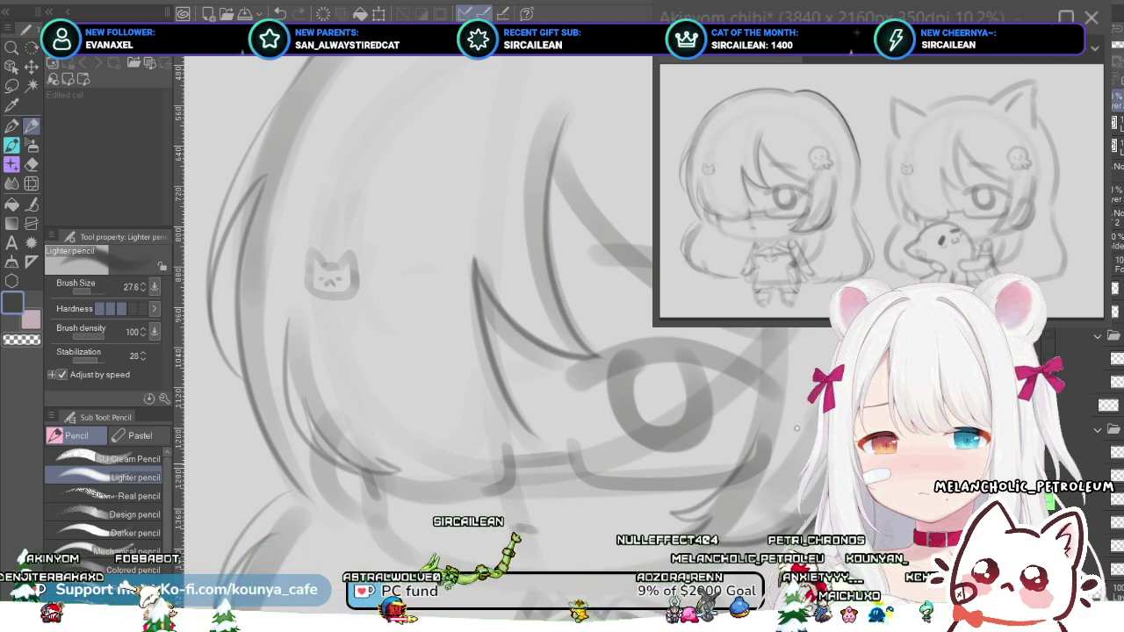
# - Sketch the bottom edge of the left-hand character's bangs as a shallow curve rising to the tip of the pointed bang strand
pyautogui.moveTo(379, 463); pyautogui.dragTo(498, 446)
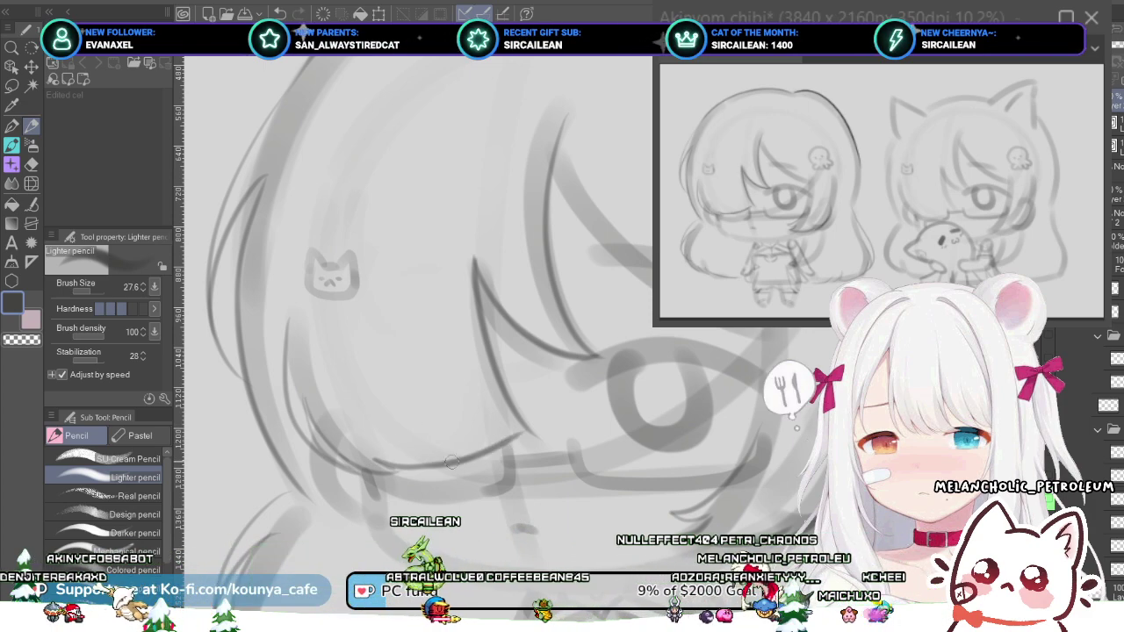
pyautogui.scroll(-5, 450, 463)
pyautogui.scroll(4, 548, 499)
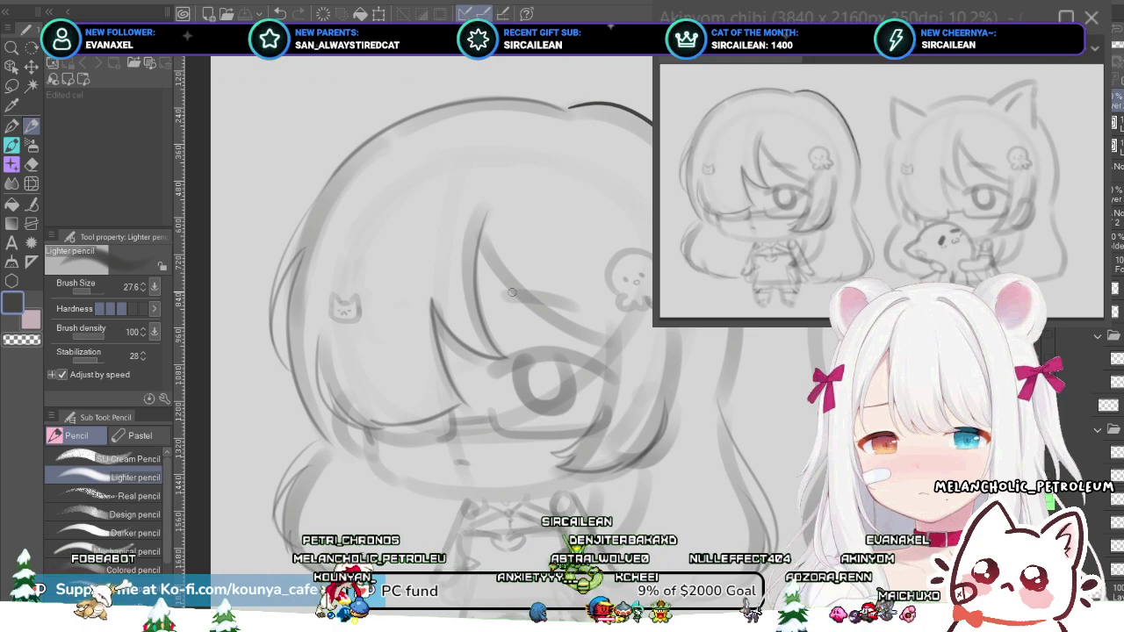
# - Try curved strokes from the top of the central bang strand toward the area above the visible eye, undoing each one
pyautogui.scroll(2, 576, 245)
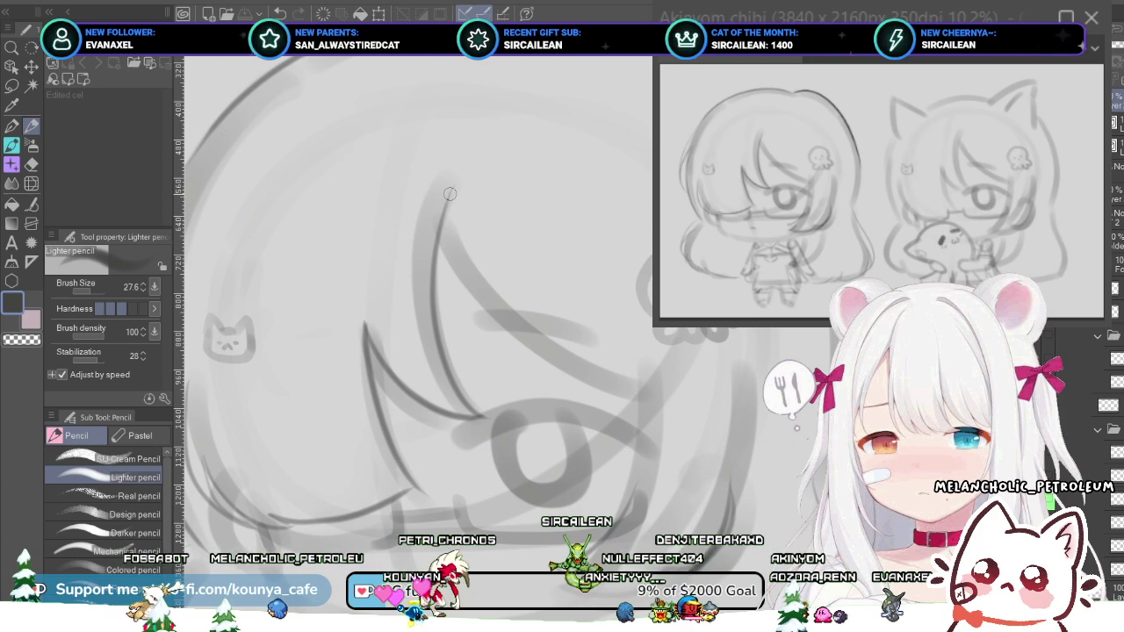
pyautogui.moveTo(449, 194); pyautogui.dragTo(498, 326)
pyautogui.hotkey('ctrl', 'z')
pyautogui.moveTo(447, 199); pyautogui.dragTo(555, 366)
pyautogui.hotkey('ctrl', 'z')
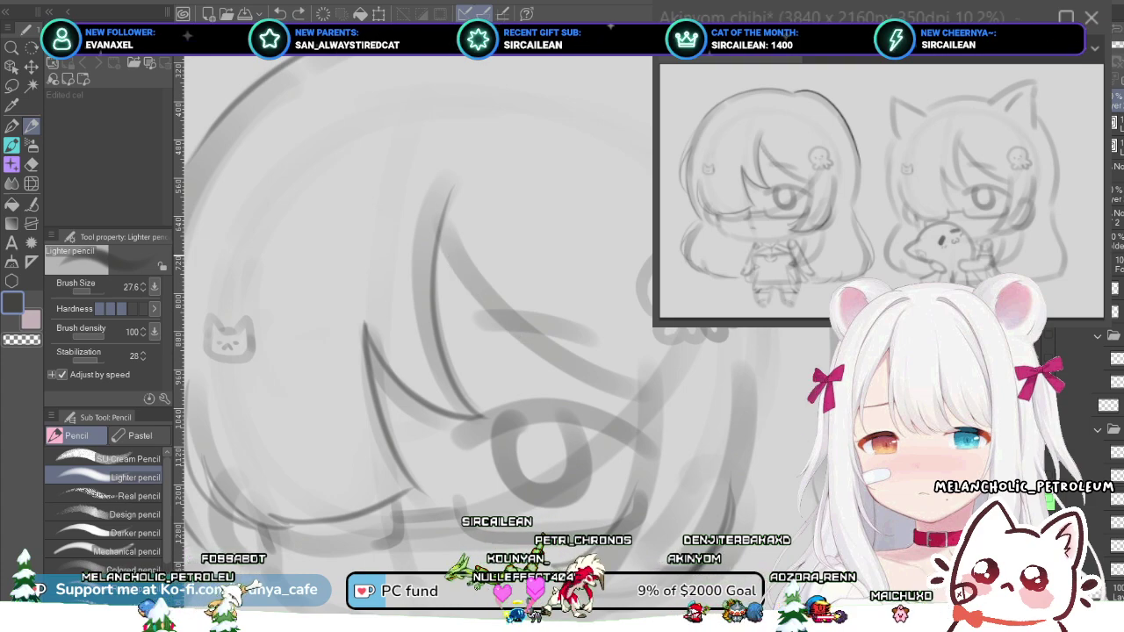
pyautogui.moveTo(486, 315); pyautogui.dragTo(606, 402)
pyautogui.hotkey('ctrl', 'z')
pyautogui.moveTo(450, 239)
pyautogui.mouseDown()
pyautogui.moveTo(475, 283)
pyautogui.moveTo(620, 384)
pyautogui.mouseUp()
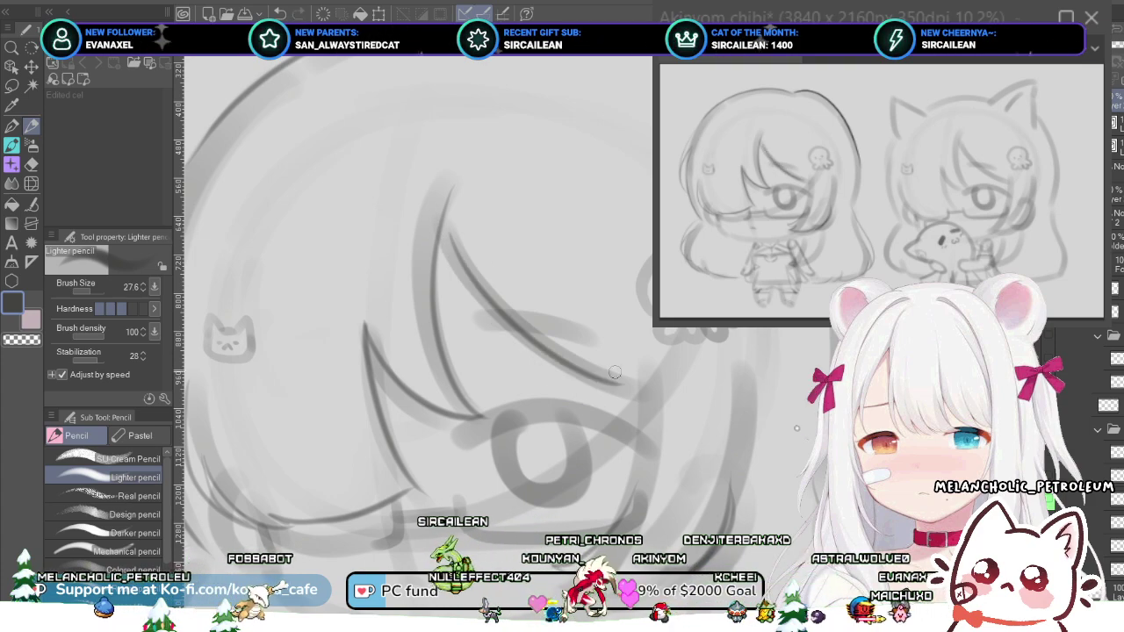
pyautogui.hotkey('ctrl', 'z')
pyautogui.moveTo(446, 241); pyautogui.dragTo(613, 379)
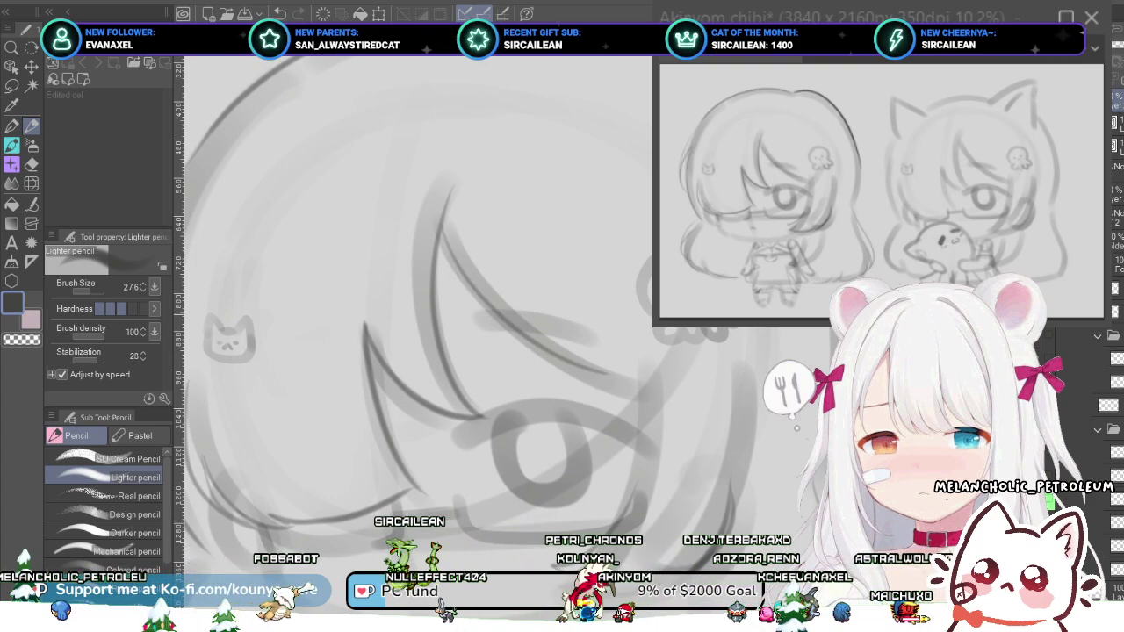
pyautogui.hotkey('ctrl', 'z')
pyautogui.moveTo(441, 230); pyautogui.dragTo(634, 410)
pyautogui.hotkey('ctrl', 'z')
pyautogui.moveTo(443, 219)
pyautogui.mouseDown()
pyautogui.moveTo(475, 310)
pyautogui.moveTo(605, 390)
pyautogui.mouseUp()
pyautogui.hotkey('ctrl', 'z')
# - Sketch the swept bang line from the top of the central strand down over the left-hand character's visible eye
pyautogui.moveTo(442, 219)
pyautogui.mouseDown()
pyautogui.moveTo(590, 383)
pyautogui.moveTo(625, 396)
pyautogui.mouseUp()
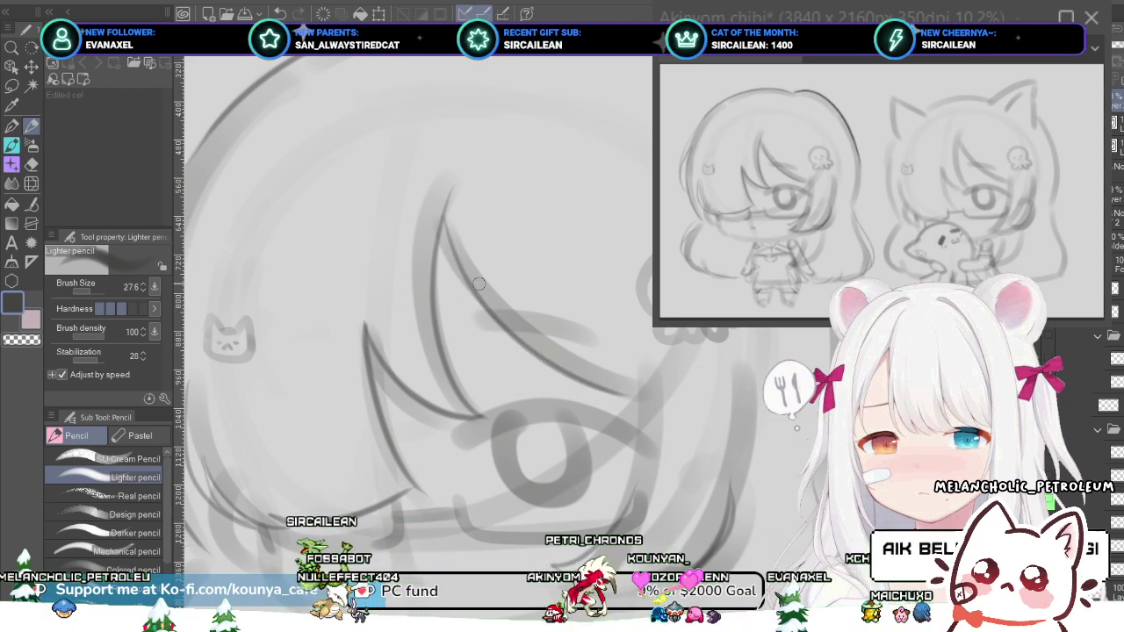
pyautogui.hotkey('ctrl', 'z')
pyautogui.moveTo(448, 230)
pyautogui.mouseDown()
pyautogui.moveTo(469, 274)
pyautogui.moveTo(602, 393)
pyautogui.moveTo(498, 323)
pyautogui.moveTo(605, 386)
pyautogui.mouseUp()
pyautogui.hotkey('ctrl', 'z')
pyautogui.hotkey('ctrl', 'z')
pyautogui.moveTo(444, 227)
pyautogui.mouseDown()
pyautogui.moveTo(494, 312)
pyautogui.moveTo(601, 366)
pyautogui.mouseUp()
pyautogui.hotkey('ctrl', 'z')
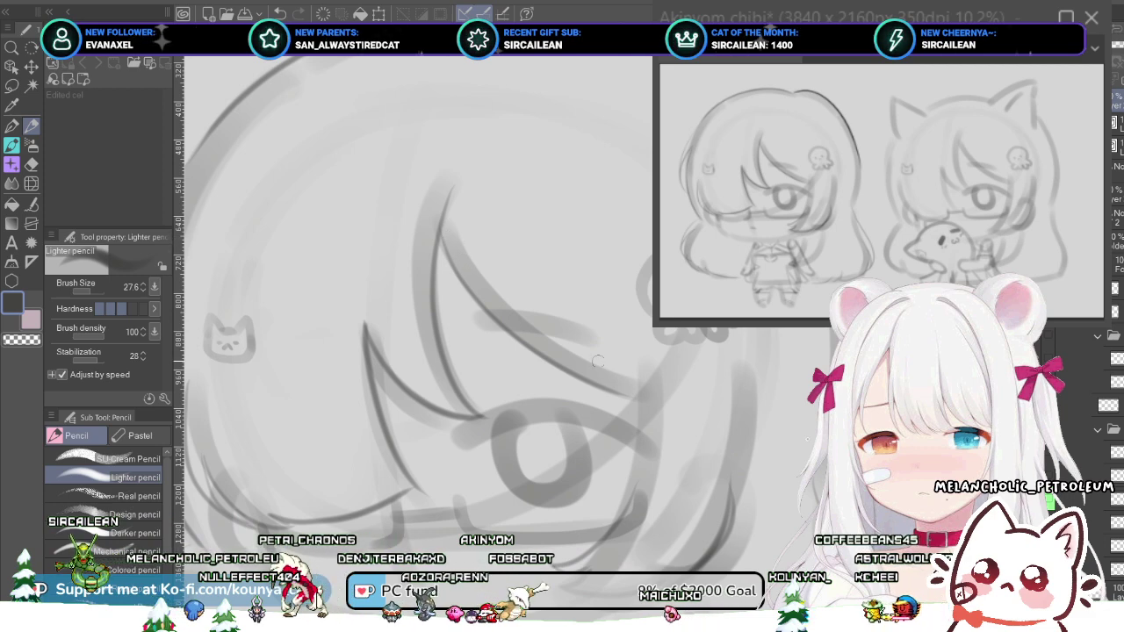
# - Sketch the inner side-hair line beside the left-hand character's visible eye, curving down past the cheek, redoing it until it fits
pyautogui.moveTo(623, 311); pyautogui.dragTo(629, 484)
pyautogui.hotkey('ctrl', 'z')
pyautogui.moveTo(621, 310); pyautogui.dragTo(604, 523)
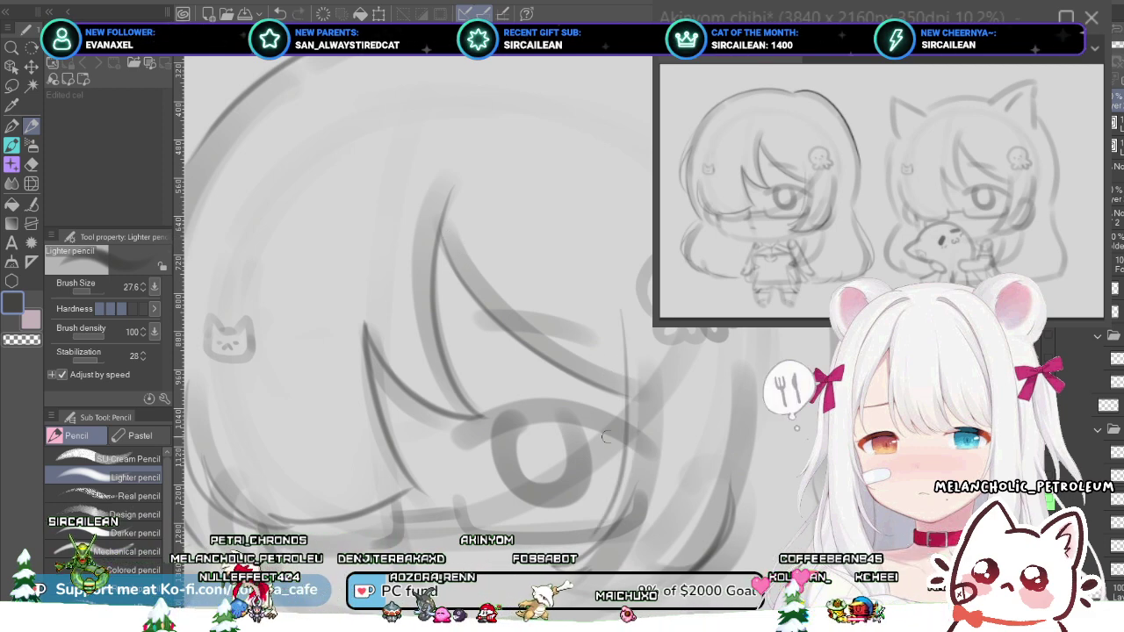
pyautogui.hotkey('ctrl', 'z')
pyautogui.moveTo(634, 319); pyautogui.dragTo(613, 520)
pyautogui.hotkey('ctrl', 'z')
pyautogui.moveTo(636, 319); pyautogui.dragTo(609, 527)
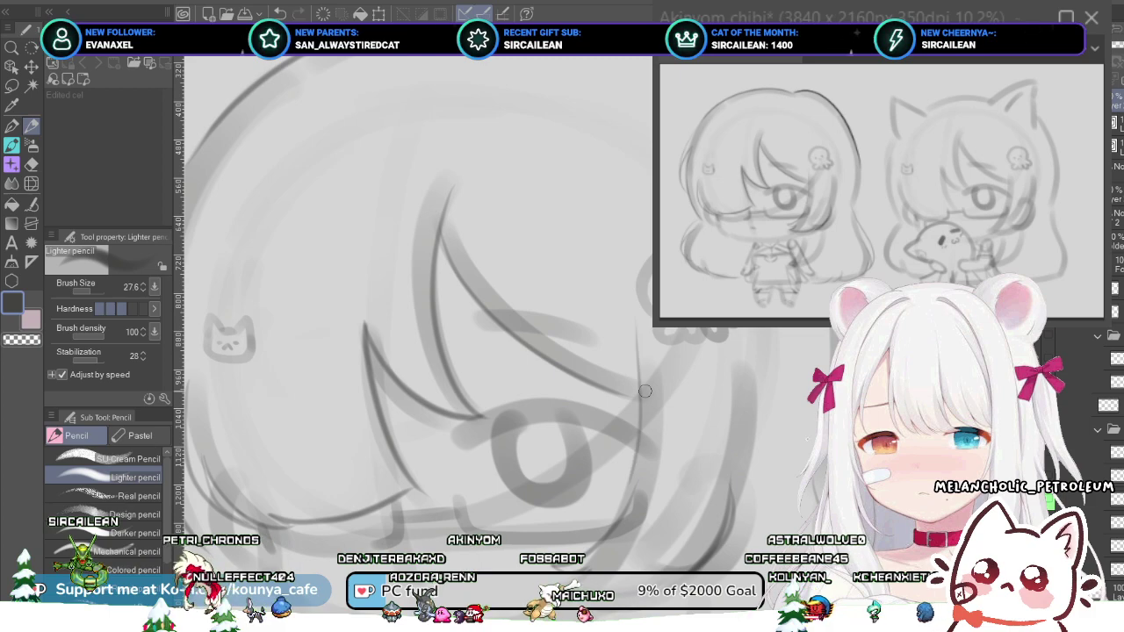
pyautogui.hotkey('ctrl', 'z')
pyautogui.moveTo(638, 321); pyautogui.dragTo(646, 459)
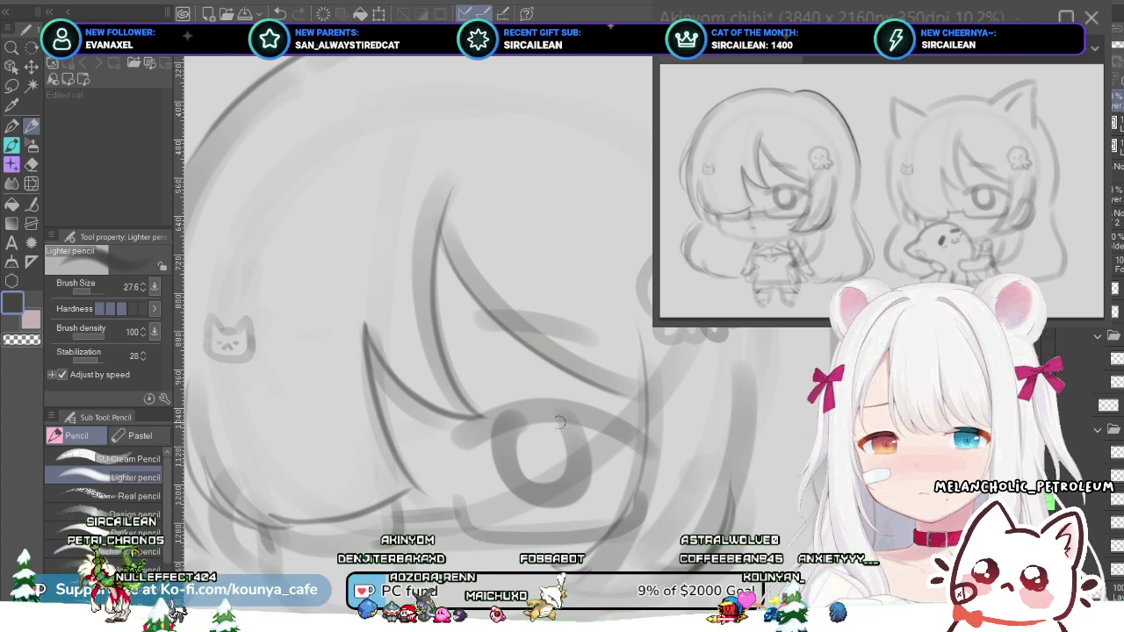
# - Sketch a tapering lock of hair from below the cheek strand down over the left-hand character's arm, redoing its inner line once
pyautogui.hotkey('ctrl', '-')
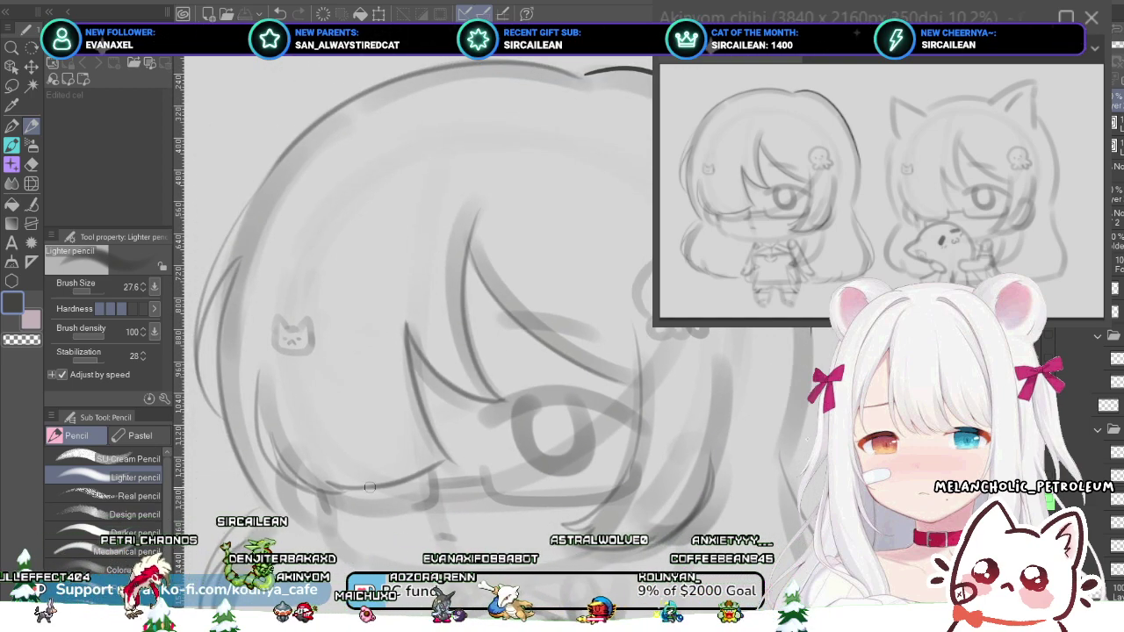
pyautogui.moveTo(456, 333); pyautogui.dragTo(427, 318)
pyautogui.moveTo(342, 477)
pyautogui.mouseDown()
pyautogui.moveTo(407, 481)
pyautogui.moveTo(394, 456)
pyautogui.mouseUp()
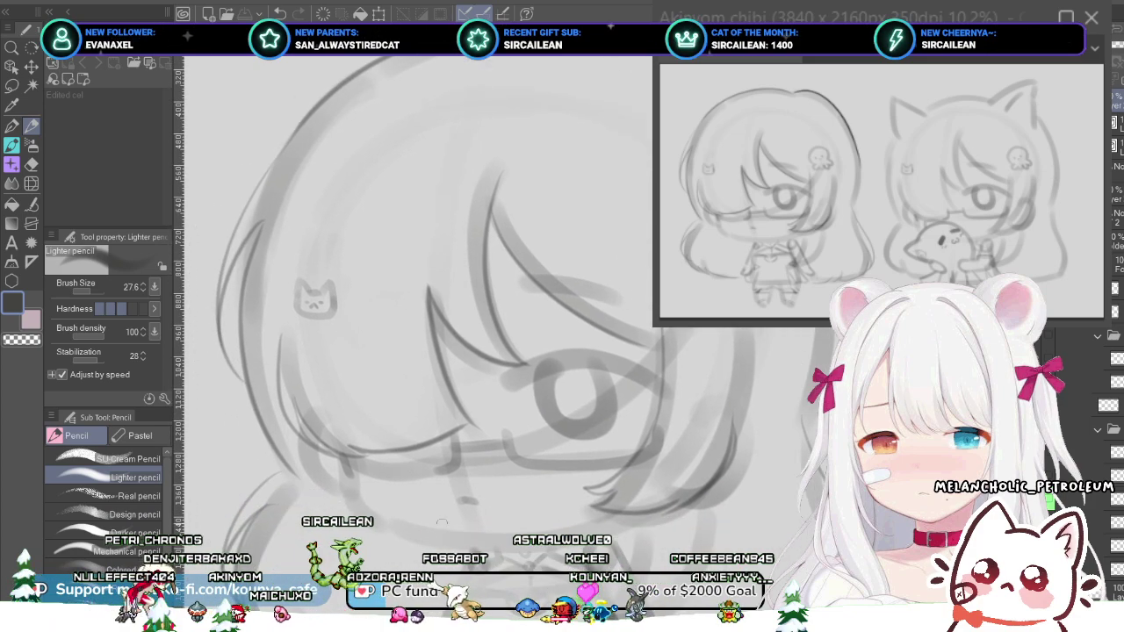
pyautogui.moveTo(415, 556); pyautogui.dragTo(471, 447)
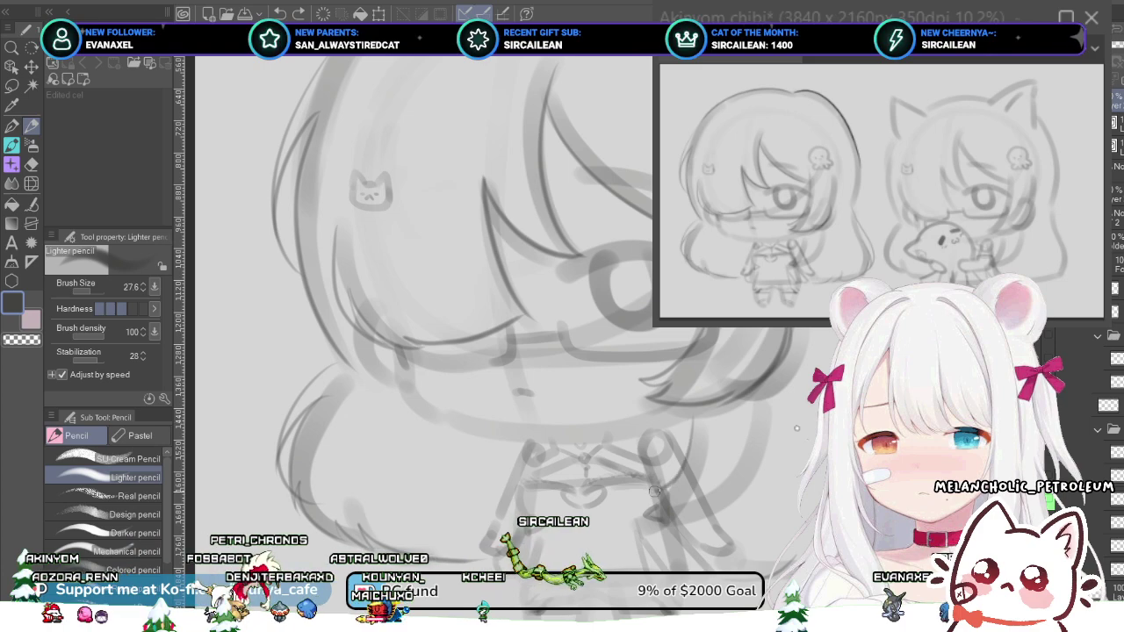
pyautogui.scroll(4, 639, 392)
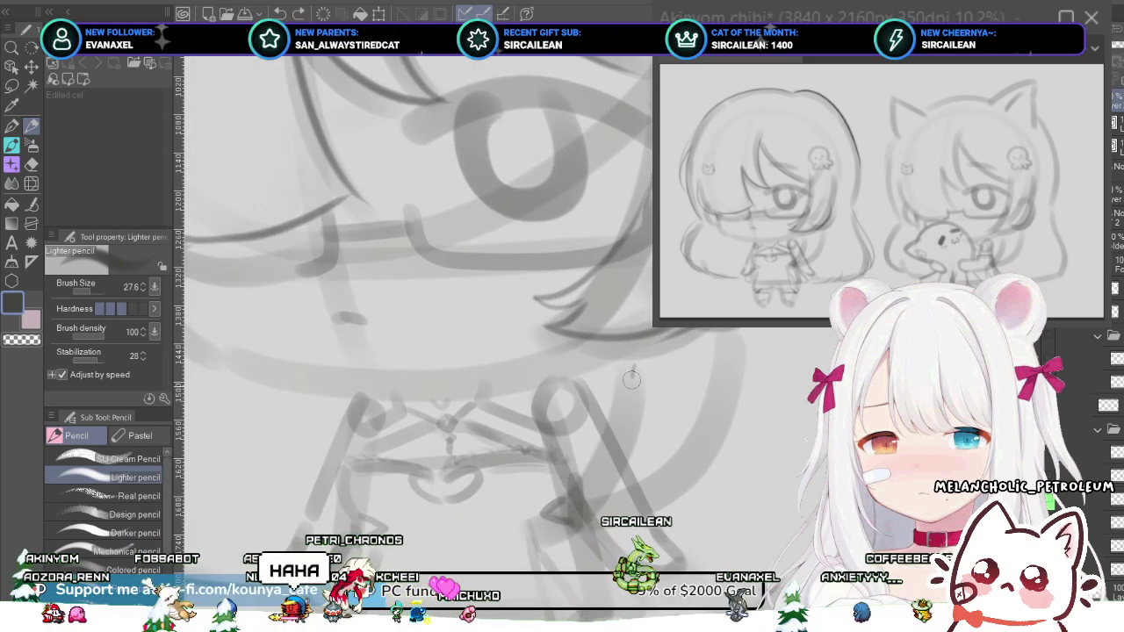
pyautogui.moveTo(636, 374); pyautogui.dragTo(558, 507)
pyautogui.hotkey('ctrl', 'z')
pyautogui.moveTo(625, 337); pyautogui.dragTo(541, 516)
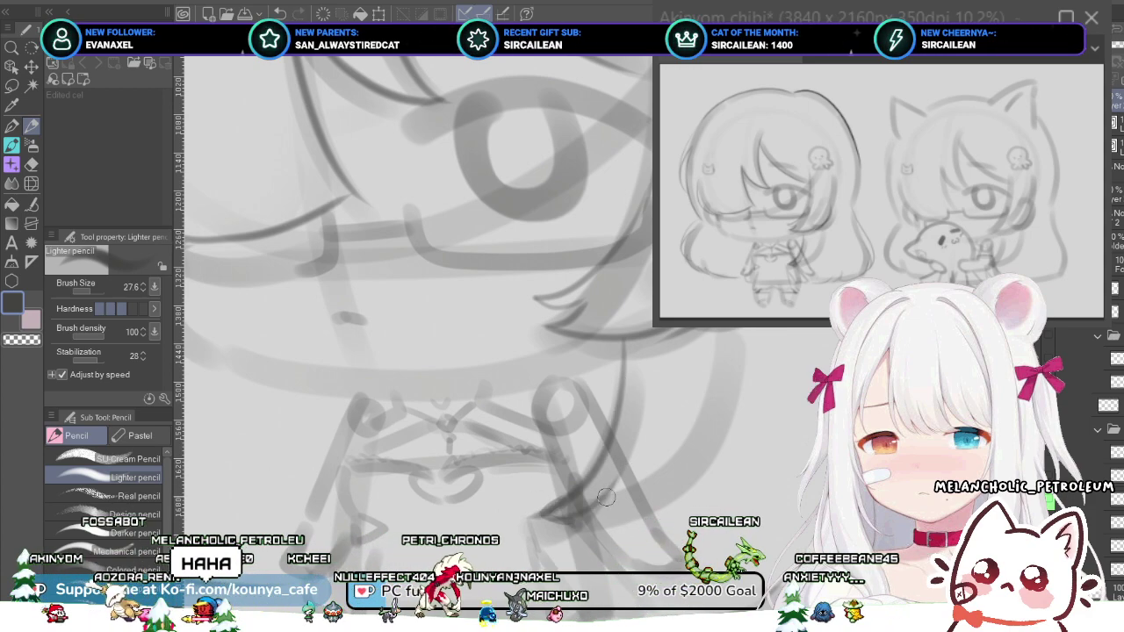
pyautogui.moveTo(606, 497)
pyautogui.mouseDown()
pyautogui.moveTo(712, 417)
pyautogui.moveTo(730, 338)
pyautogui.mouseUp()
pyautogui.hotkey('ctrl', '-')
pyautogui.hotkey('ctrl', '-')
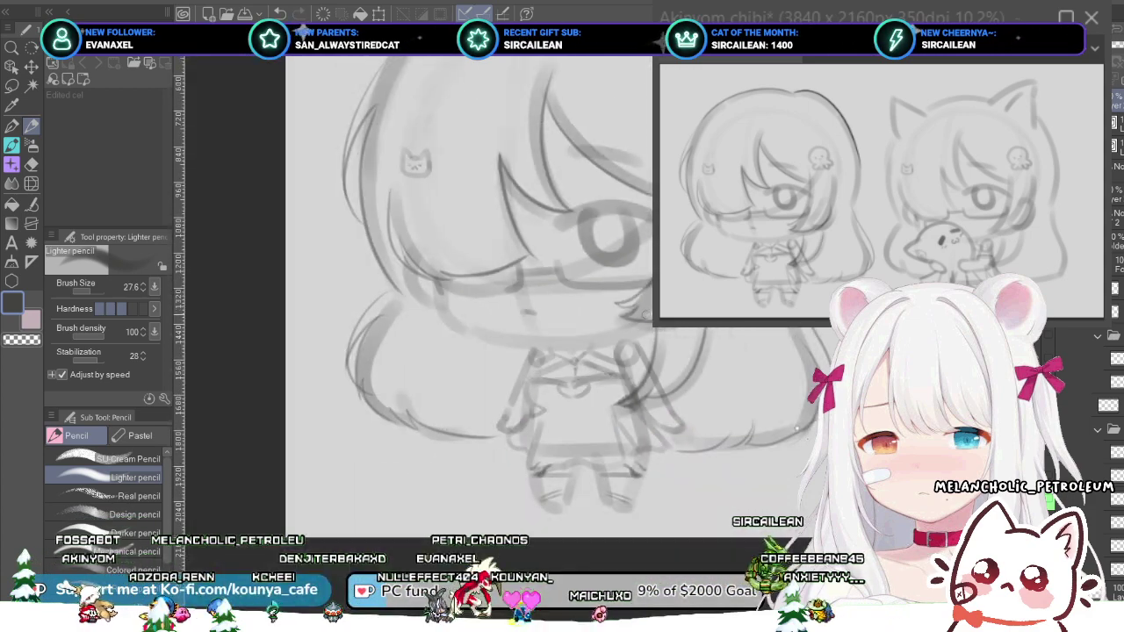
pyautogui.scroll(5, 555, 373)
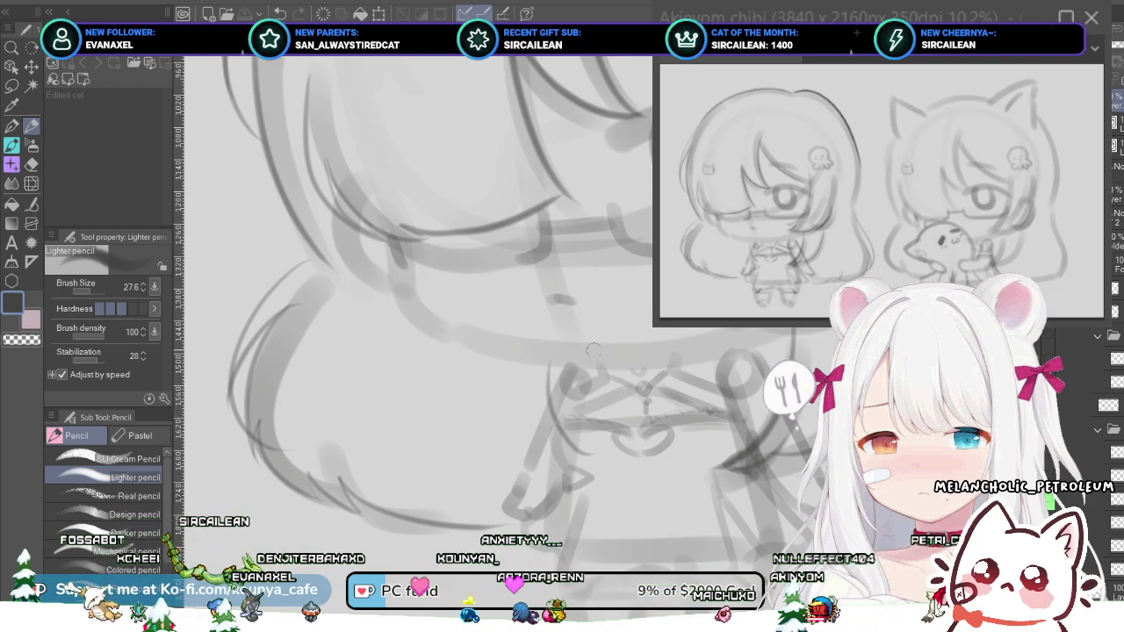
# - Lasso the thin hair strands over the left-hand character's shoulder on the covered-eye side and scale them up slightly
pyautogui.moveTo(598, 371); pyautogui.dragTo(502, 384)
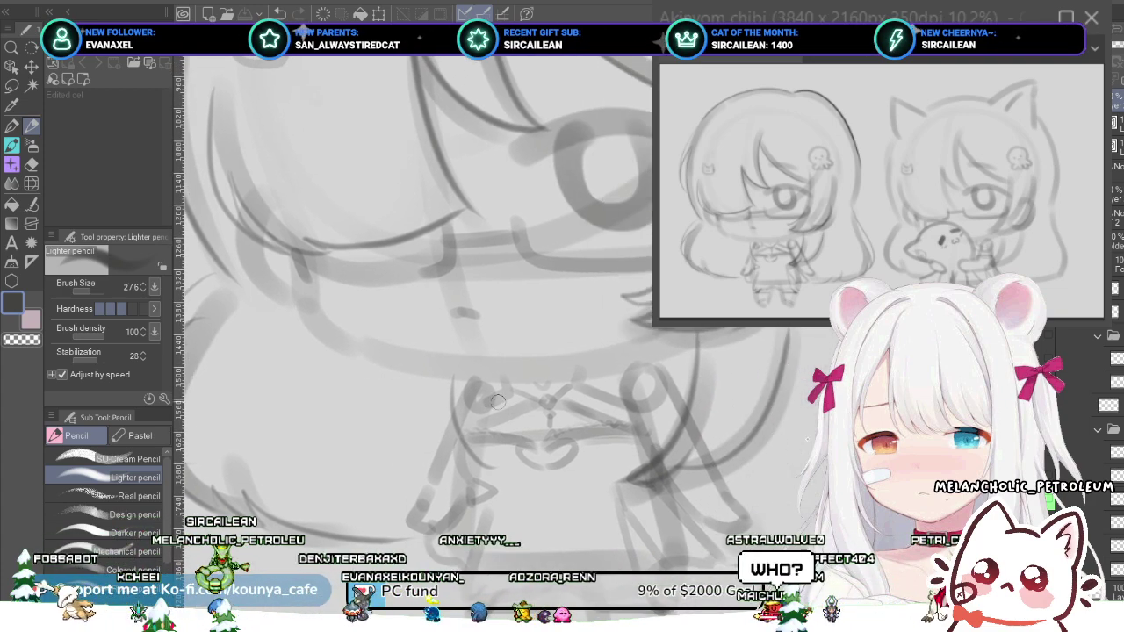
pyautogui.scroll(-2, 483, 420)
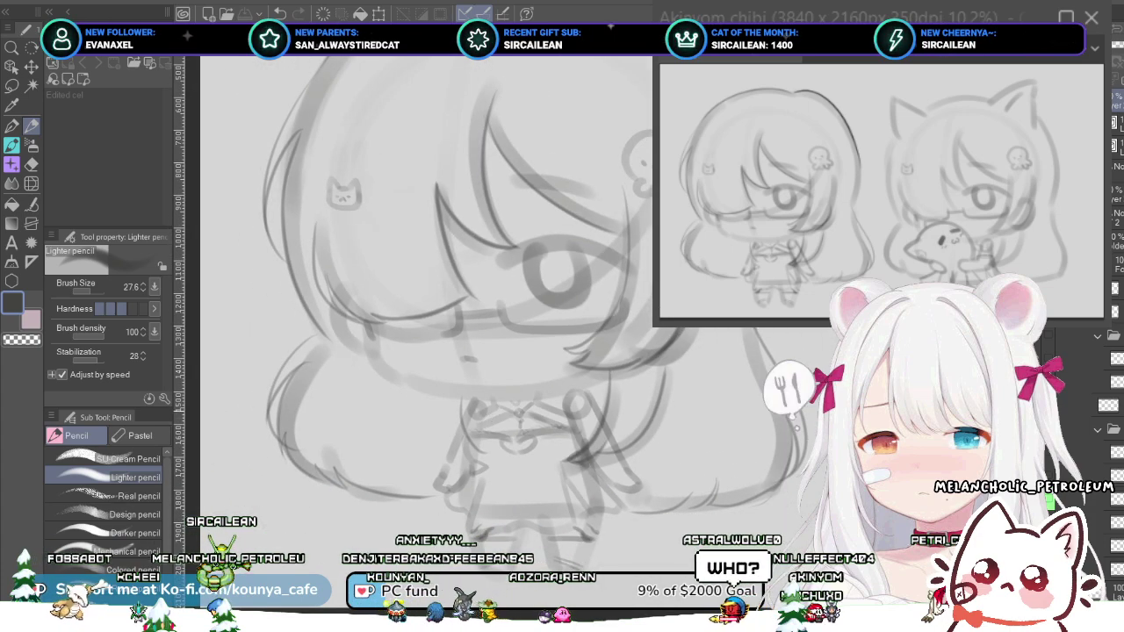
pyautogui.scroll(2, 488, 443)
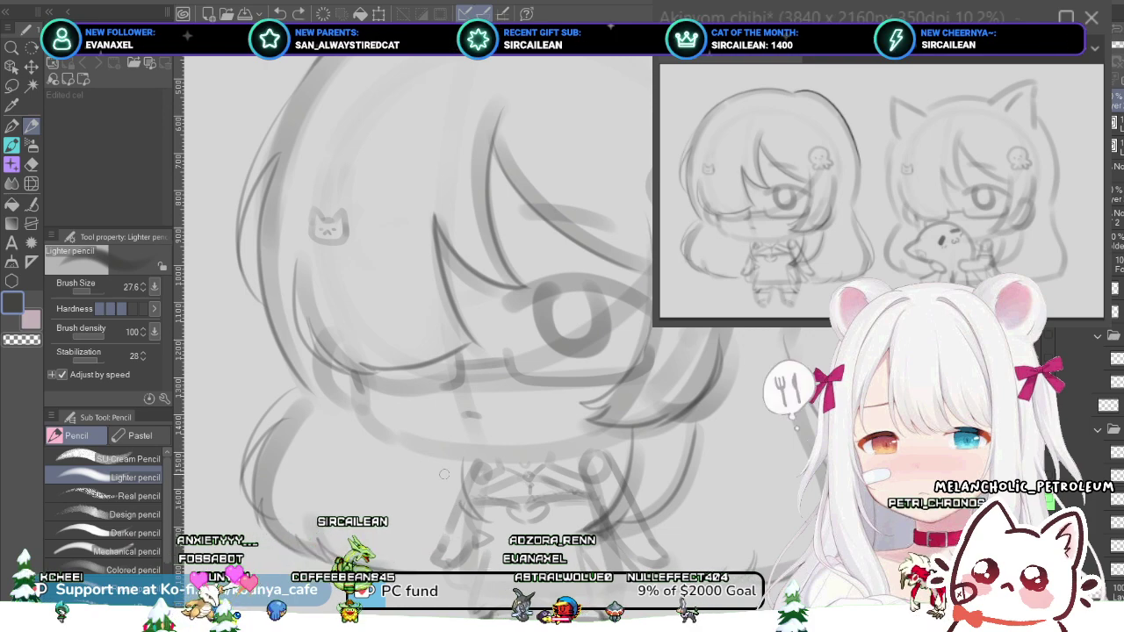
pyautogui.scroll(2, 444, 474)
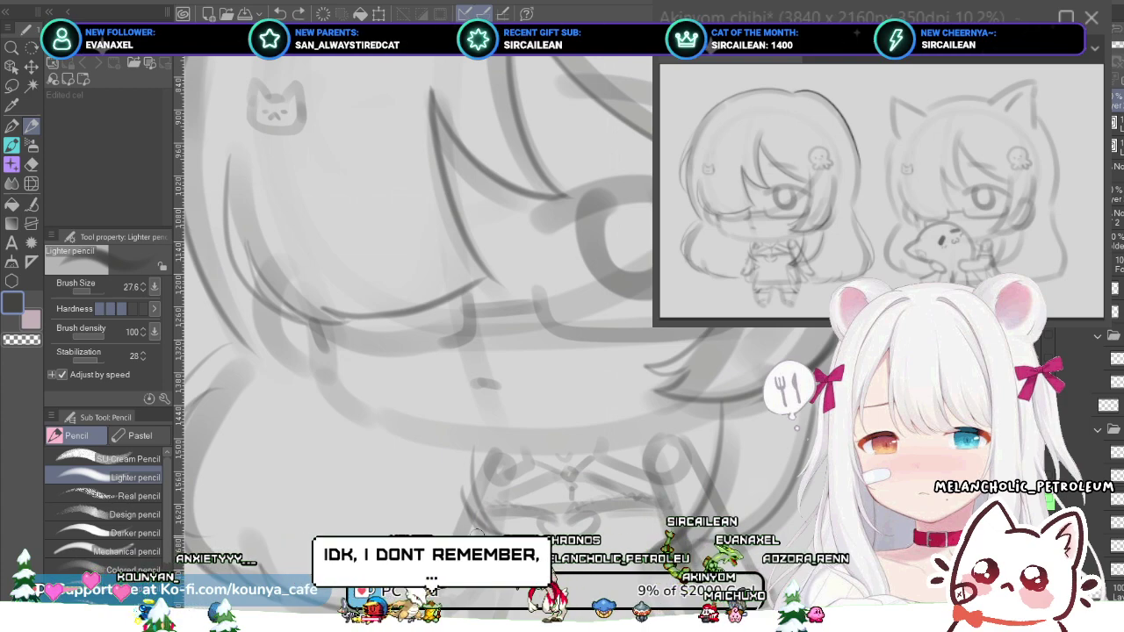
pyautogui.press(',')
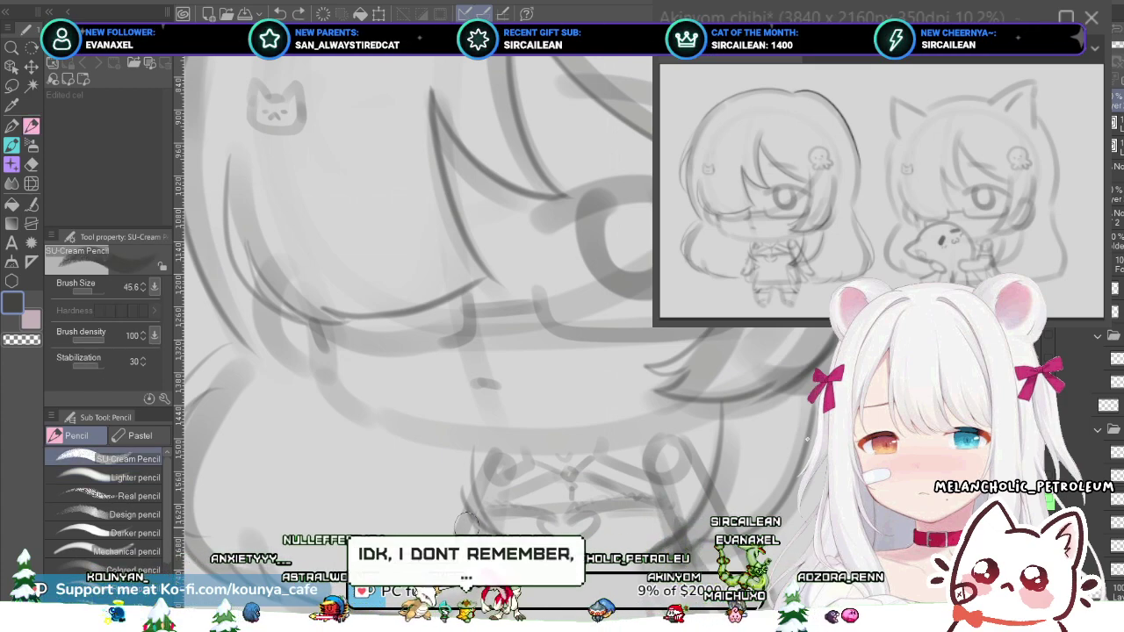
pyautogui.press('m')
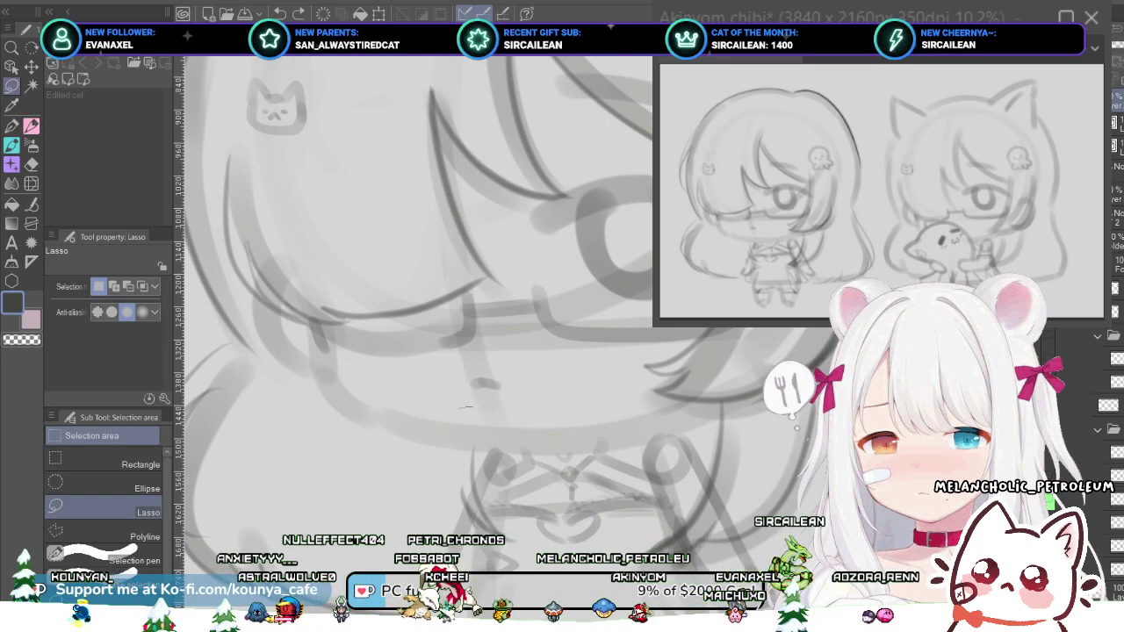
pyautogui.moveTo(474, 406); pyautogui.dragTo(541, 545)
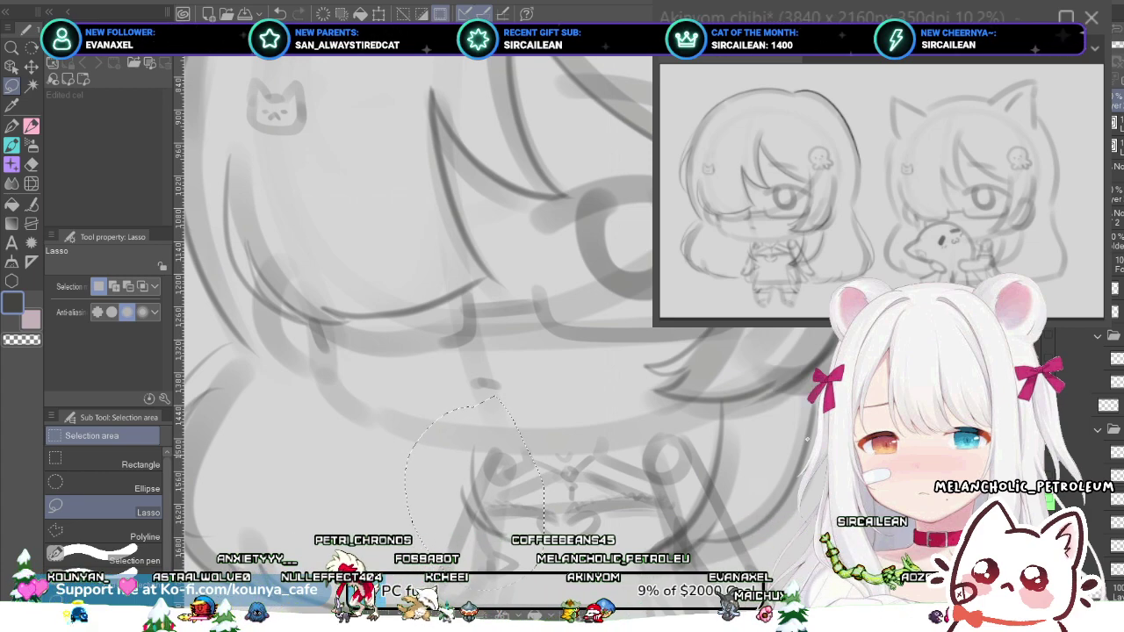
pyautogui.hotkey('ctrl', 't')
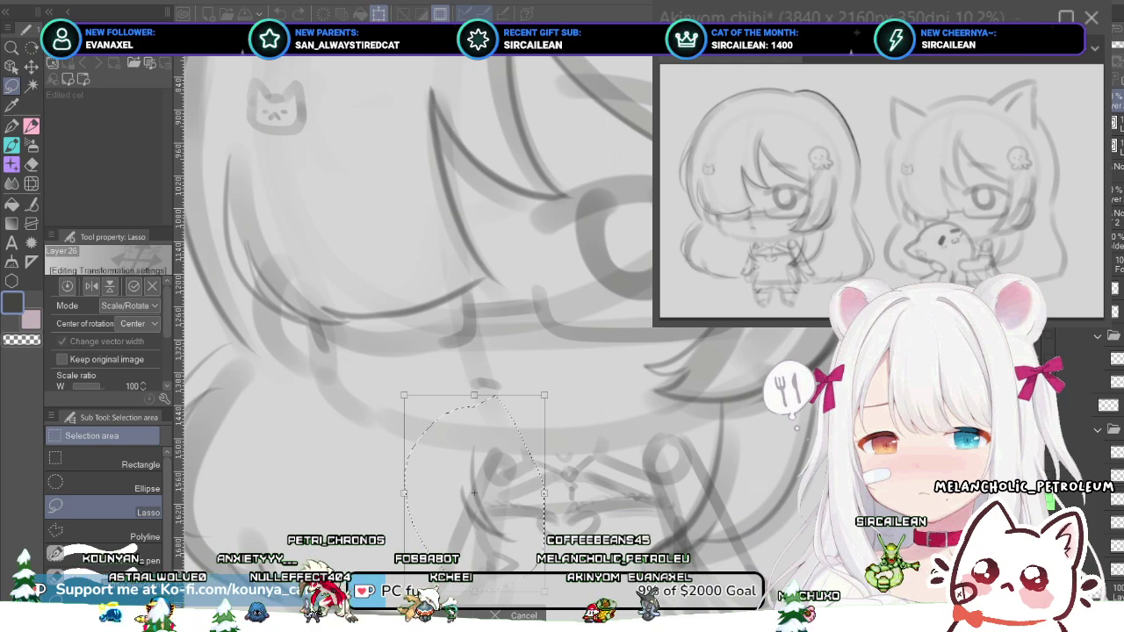
pyautogui.moveTo(545, 592); pyautogui.dragTo(555, 606)
pyautogui.press('Return')
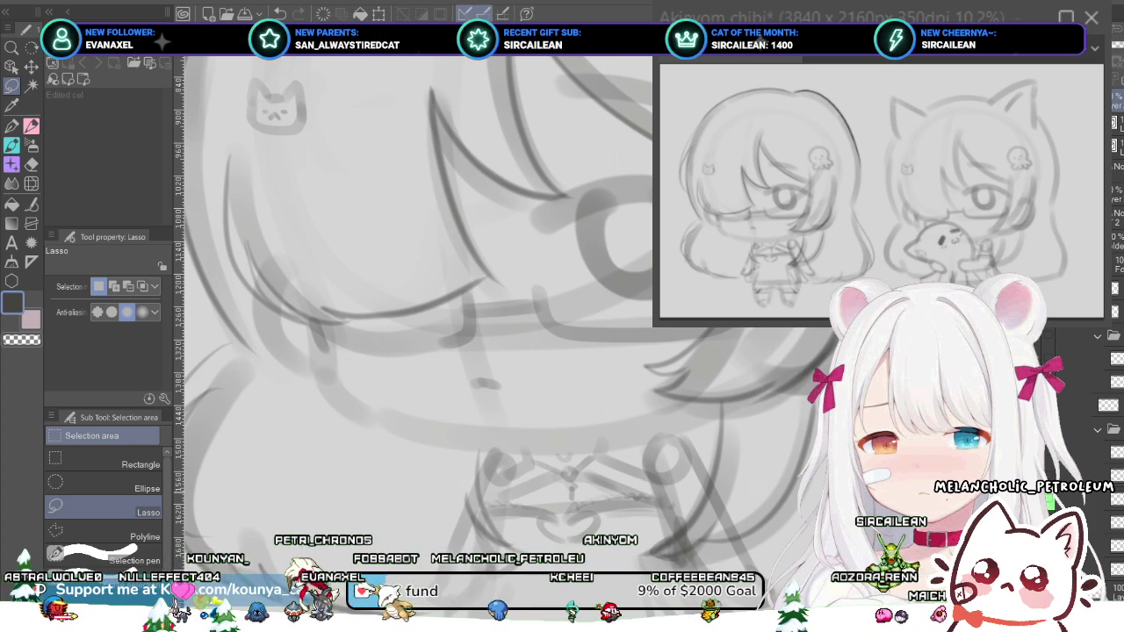
# - Try short strands with the Lighter pencil at size 27.6 beside that shoulder, undo them and clear the lasso selection
pyautogui.press('p')
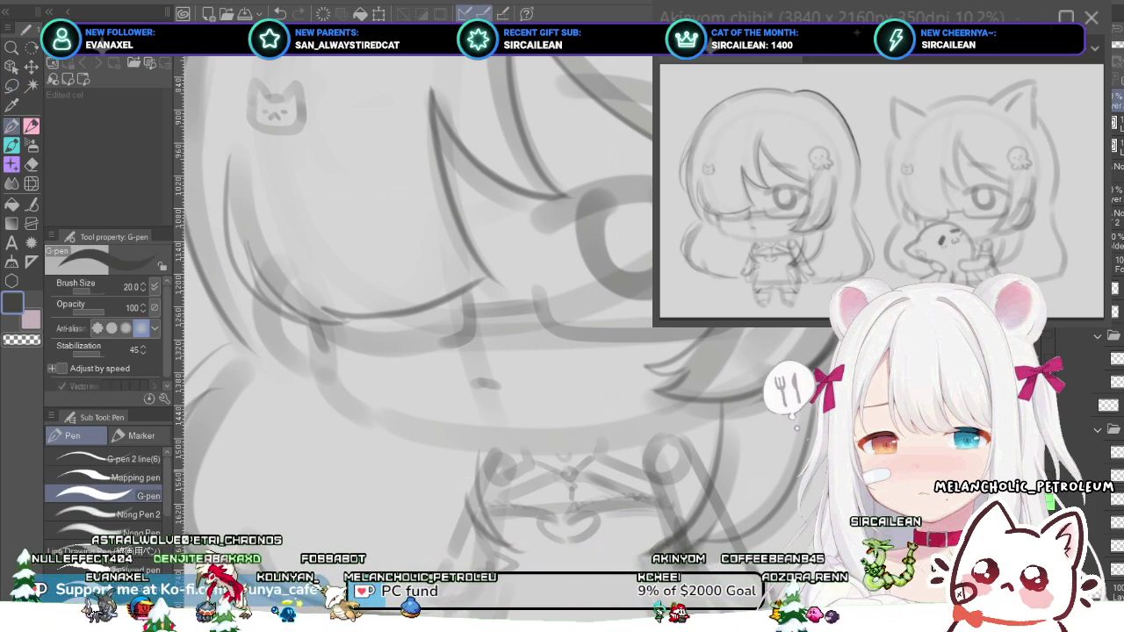
pyautogui.scroll(-2, 443, 492)
pyautogui.moveTo(464, 494); pyautogui.dragTo(443, 492)
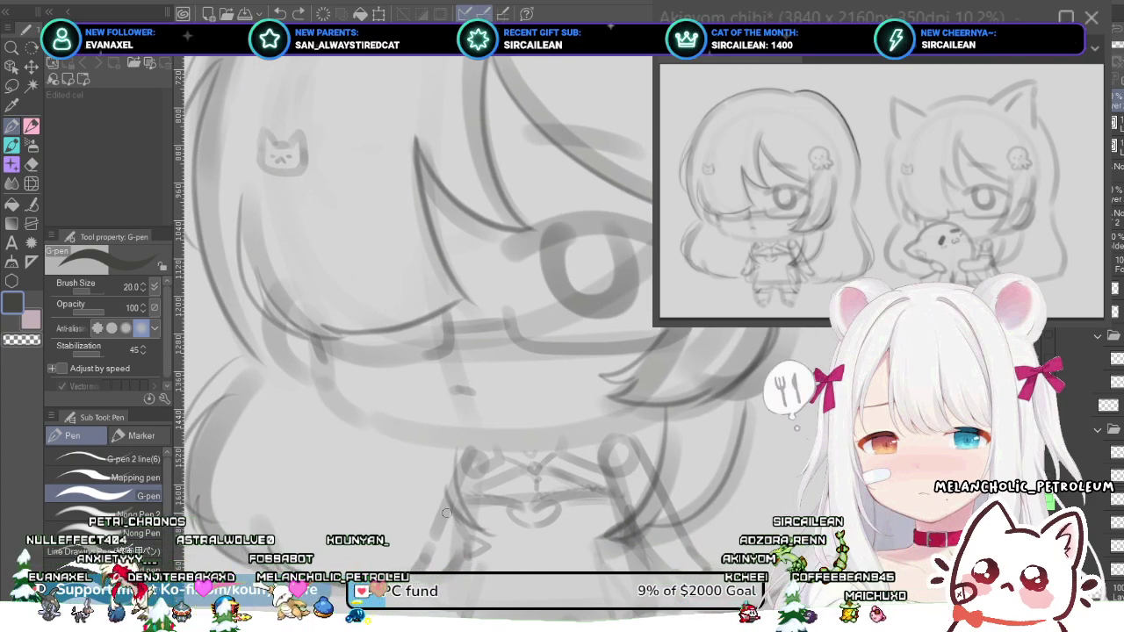
pyautogui.press('p')
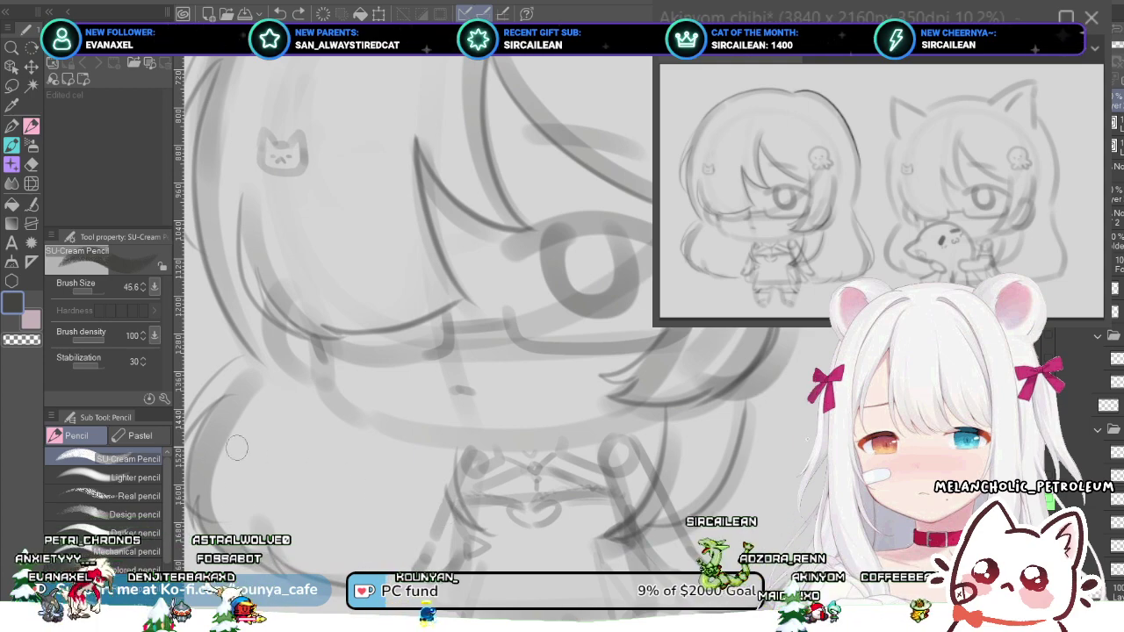
pyautogui.click(123, 477)
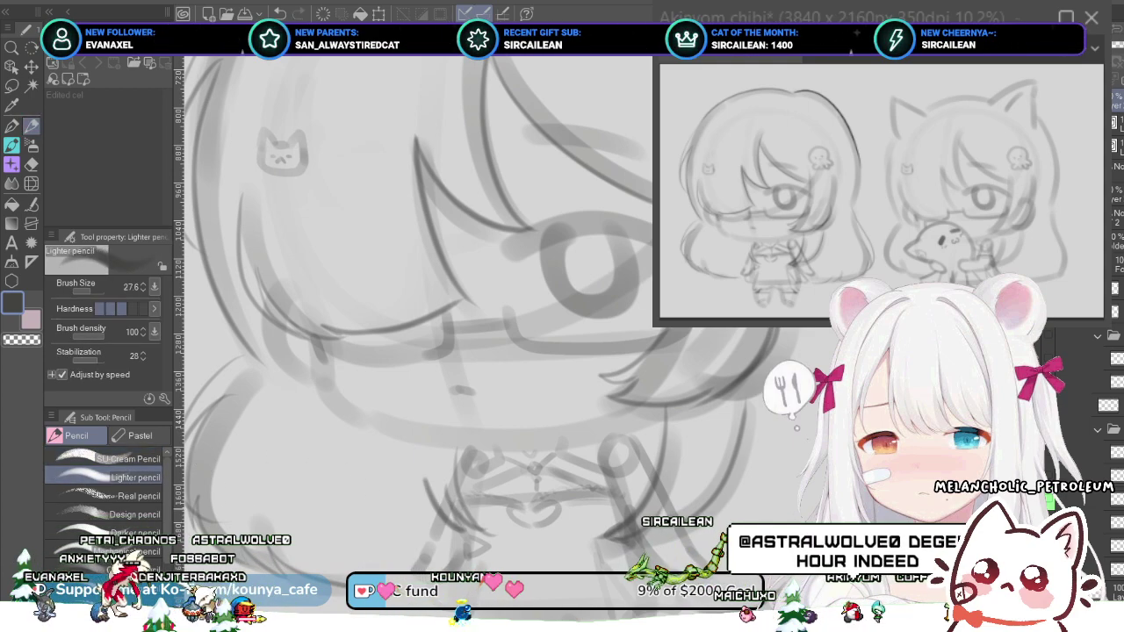
pyautogui.scroll(5, 450, 516)
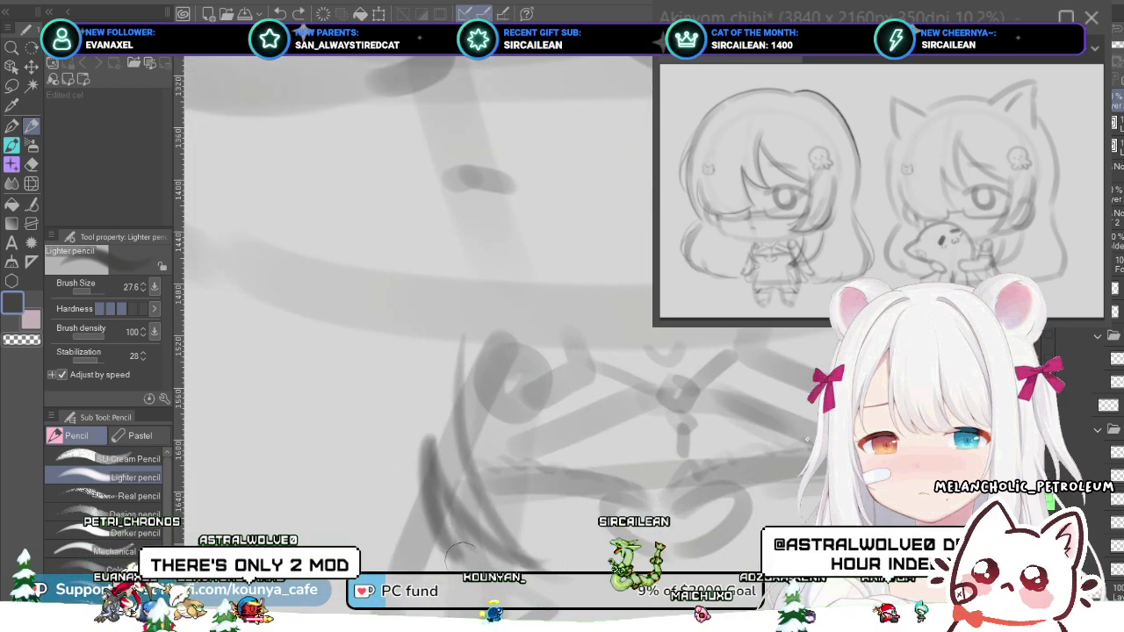
pyautogui.scroll(-3, 427, 487)
pyautogui.click(122, 533)
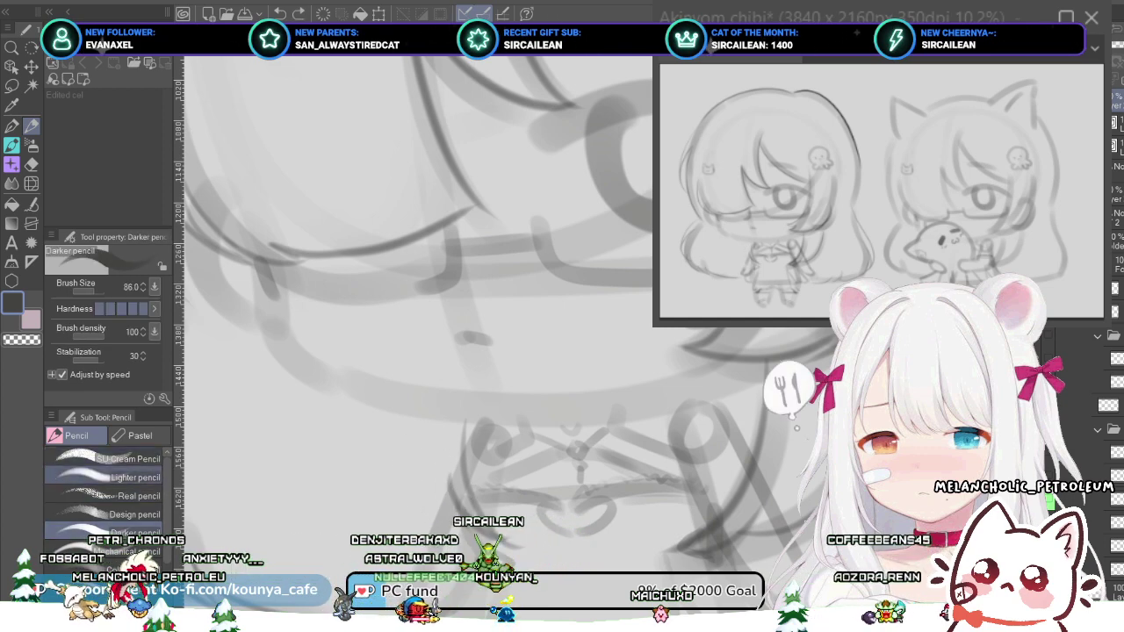
pyautogui.click(123, 458)
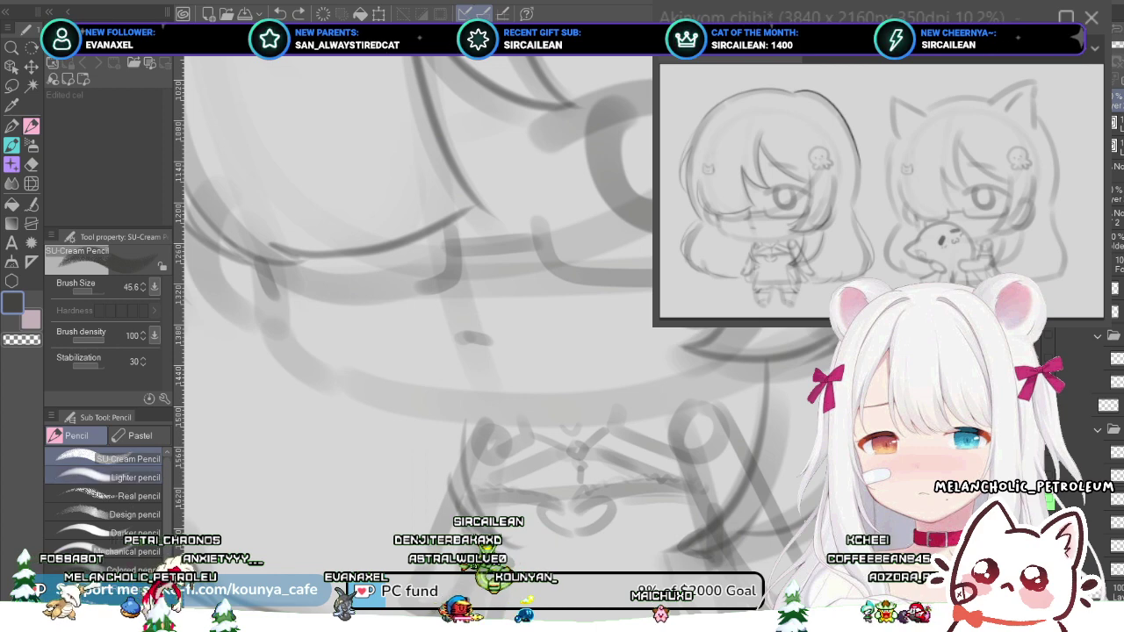
pyautogui.click(123, 476)
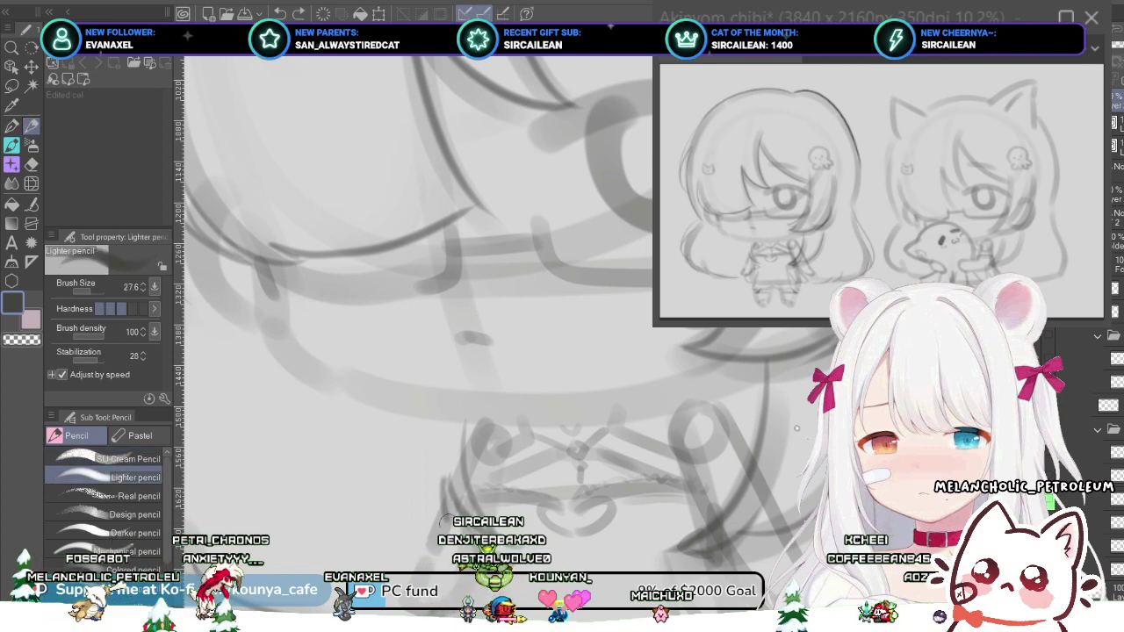
pyautogui.hotkey('ctrl', 'z')
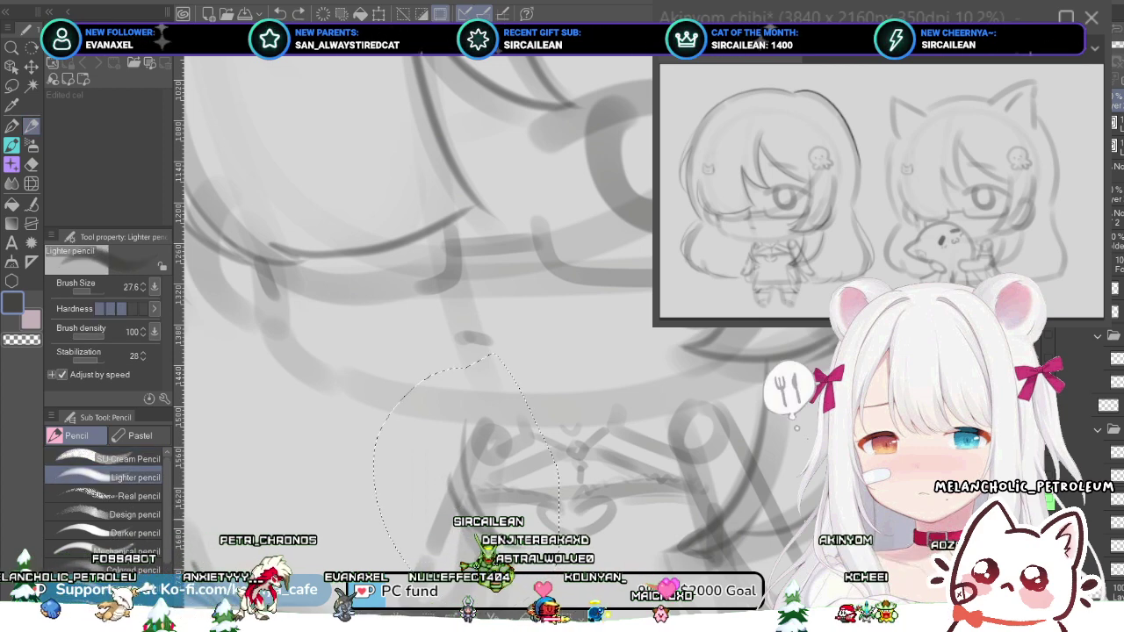
pyautogui.hotkey('ctrl', 'd')
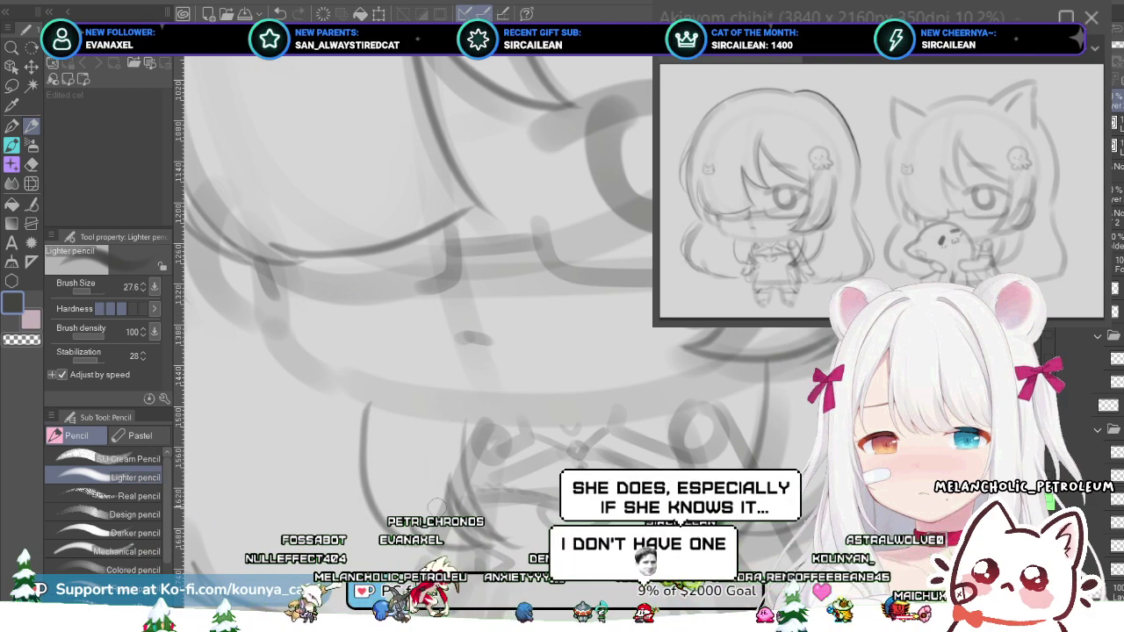
# - Sketch the lock's outer line curving from the jaw down beside the arm on the covered-eye side, redoing it until it fits
pyautogui.scroll(-3, 394, 449)
pyautogui.hotkey('ctrl', 'z')
pyautogui.scroll(1, 390, 444)
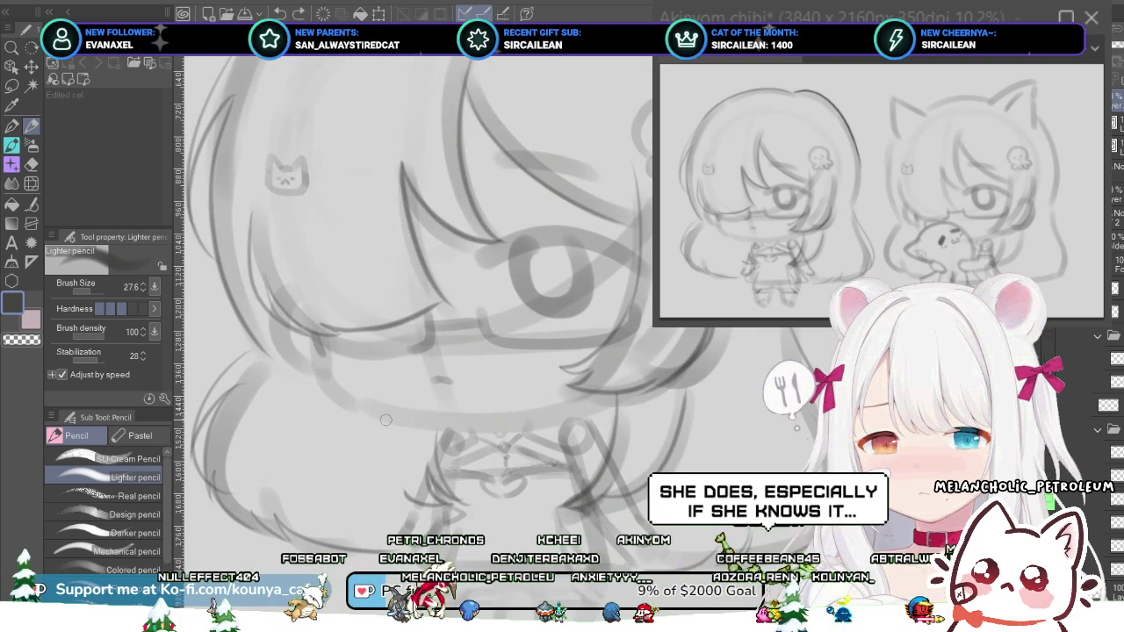
pyautogui.scroll(2, 385, 419)
pyautogui.moveTo(372, 398); pyautogui.dragTo(400, 499)
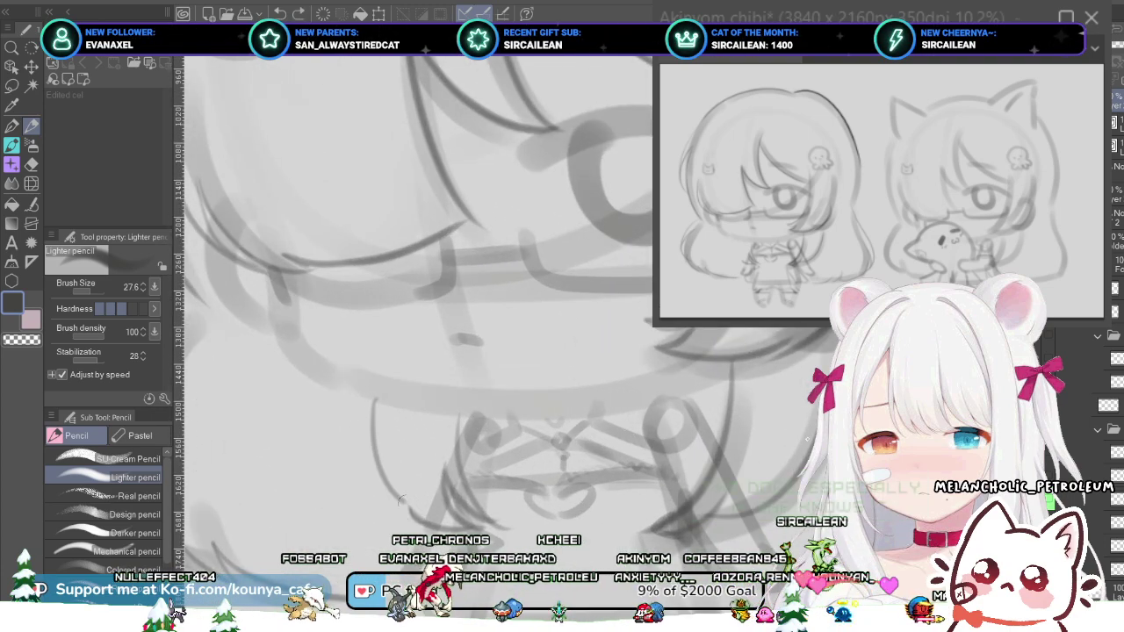
pyautogui.hotkey('ctrl', 'z')
pyautogui.moveTo(374, 401); pyautogui.dragTo(395, 507)
pyautogui.scroll(-1, 407, 450)
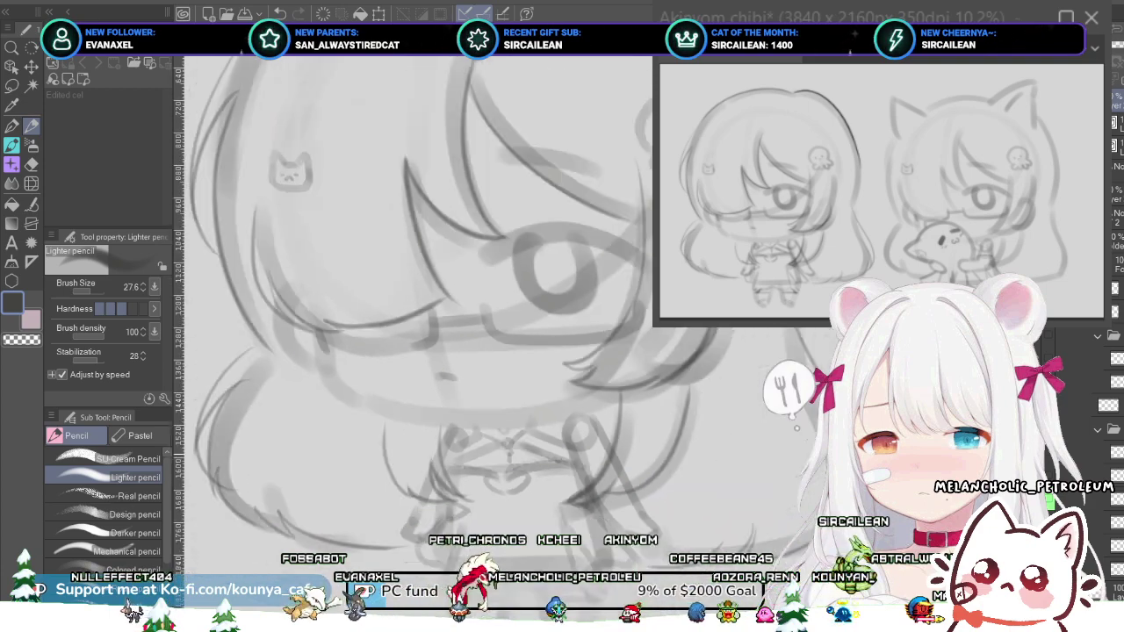
pyautogui.scroll(-1, 412, 355)
pyautogui.scroll(2, 379, 435)
pyautogui.moveTo(389, 403); pyautogui.dragTo(401, 487)
pyautogui.hotkey('ctrl', 'z')
pyautogui.hotkey('ctrl', 'z')
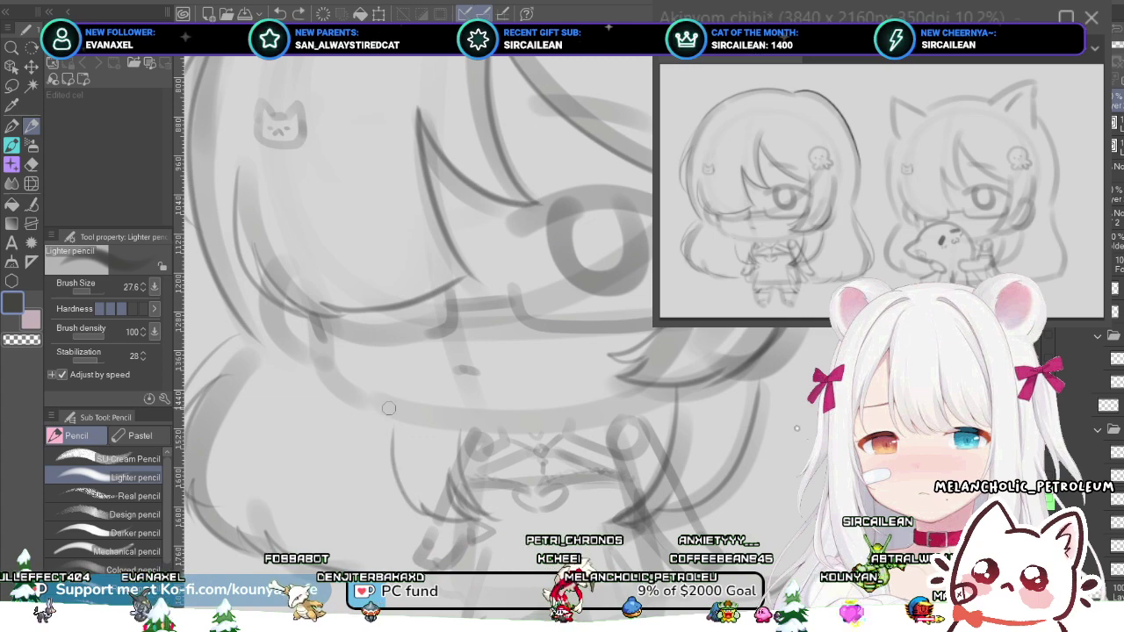
pyautogui.moveTo(387, 409); pyautogui.dragTo(402, 490)
pyautogui.scroll(-2, 457, 452)
pyautogui.scroll(3, 457, 453)
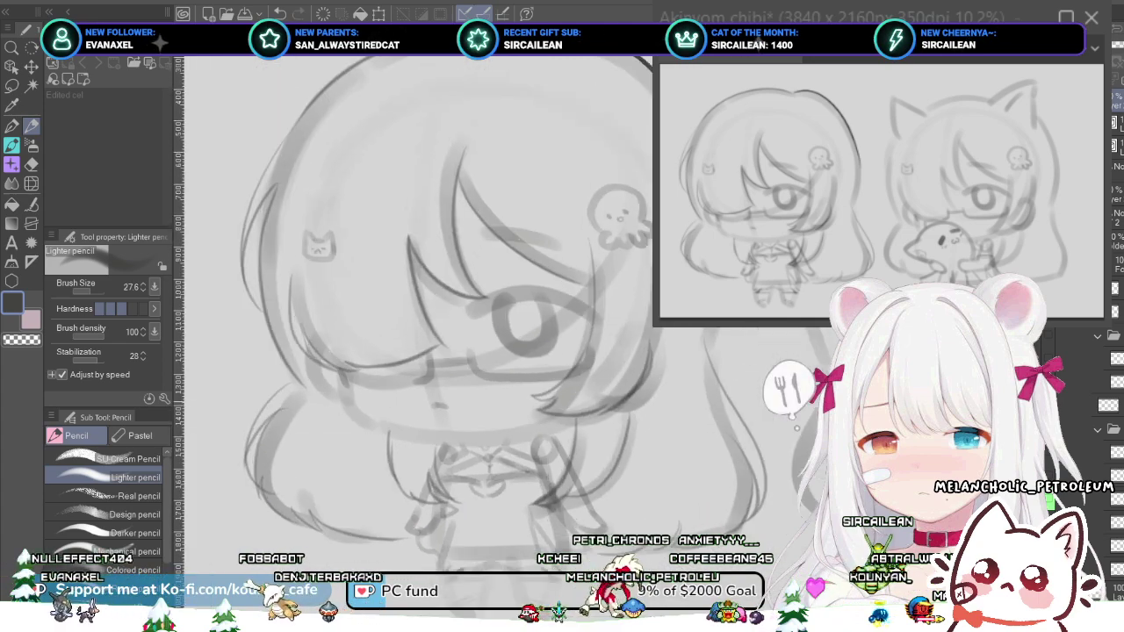
pyautogui.scroll(-2, 458, 461)
pyautogui.scroll(1, 457, 461)
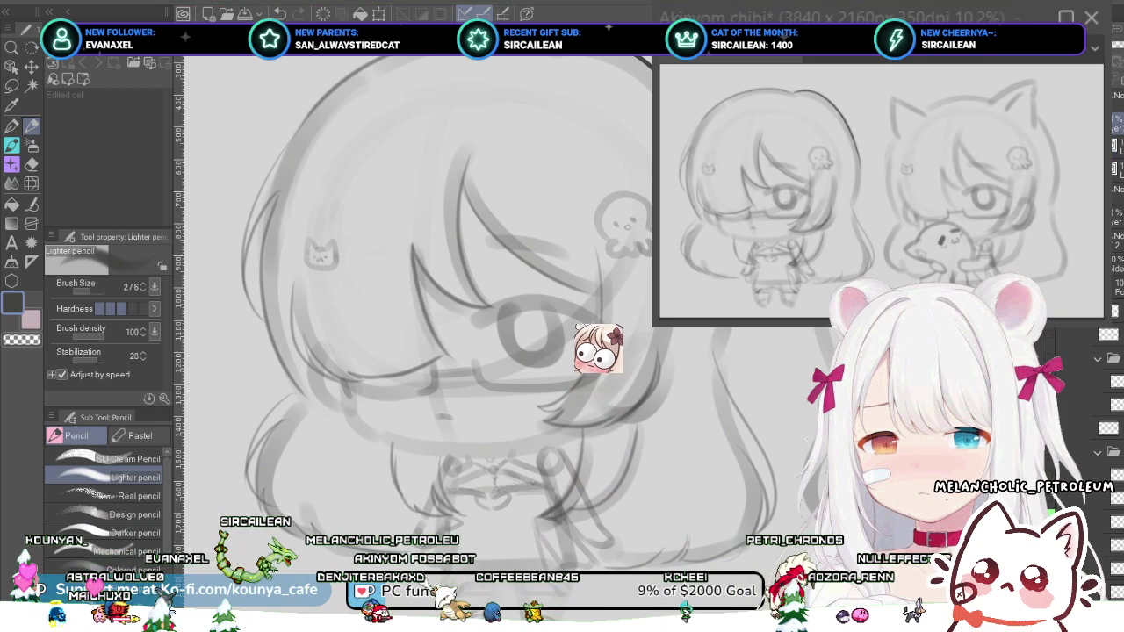
# - Try inking the left-hand character's swept bang line above the visible eye with the G-pen at size 20, redoing the stroke
pyautogui.press('p')
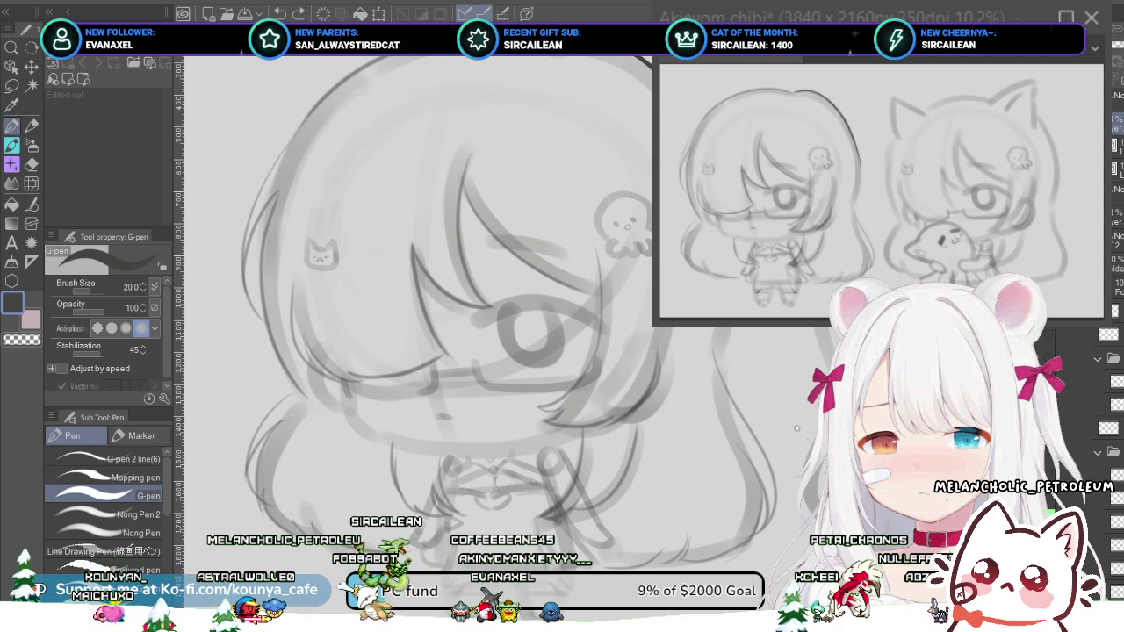
pyautogui.scroll(2, 456, 251)
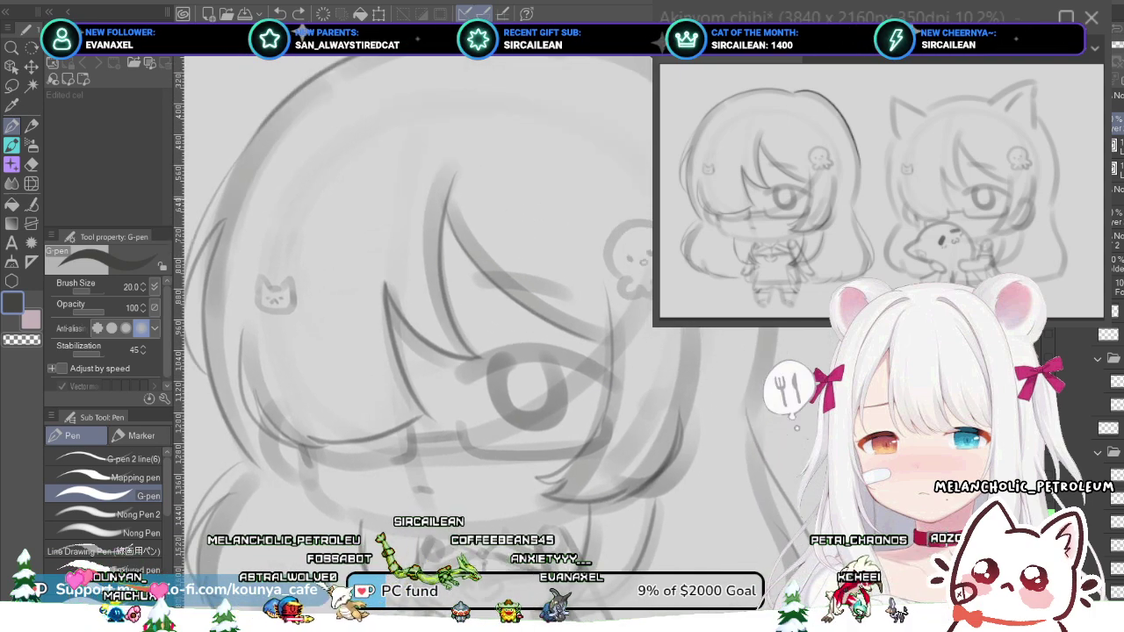
pyautogui.scroll(2, 443, 229)
pyautogui.hotkey('ctrl', 'z')
pyautogui.moveTo(430, 211)
pyautogui.mouseDown()
pyautogui.moveTo(470, 293)
pyautogui.moveTo(597, 365)
pyautogui.mouseUp()
pyautogui.hotkey('ctrl', 'z')
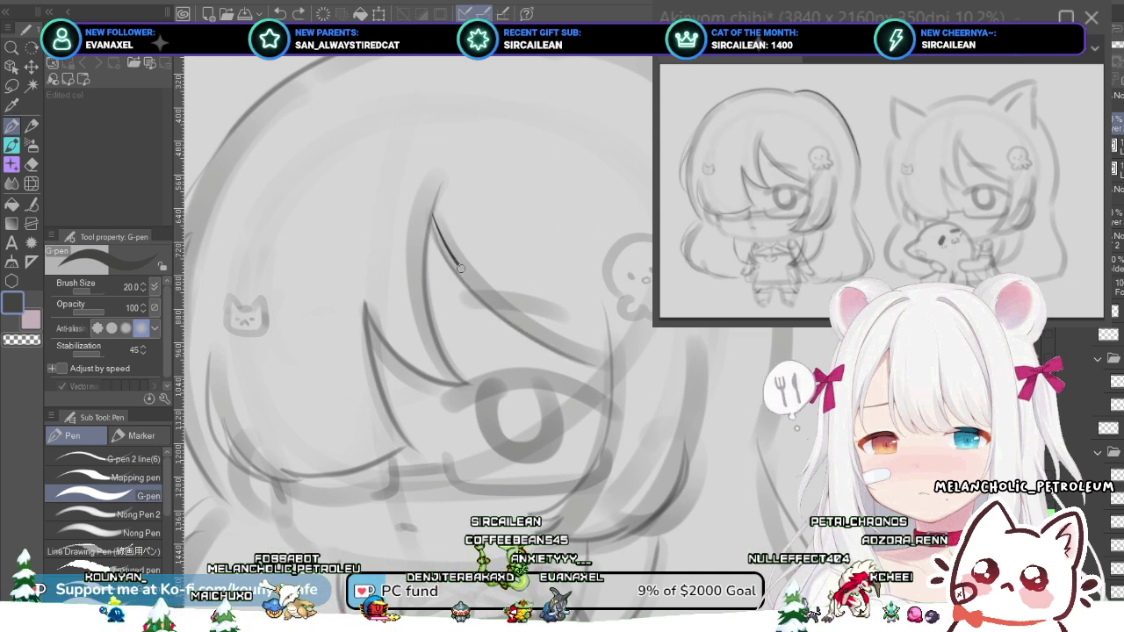
pyautogui.moveTo(459, 267); pyautogui.dragTo(614, 370)
pyautogui.hotkey('ctrl', 'z')
pyautogui.moveTo(430, 218)
pyautogui.mouseDown()
pyautogui.moveTo(472, 293)
pyautogui.moveTo(615, 371)
pyautogui.mouseUp()
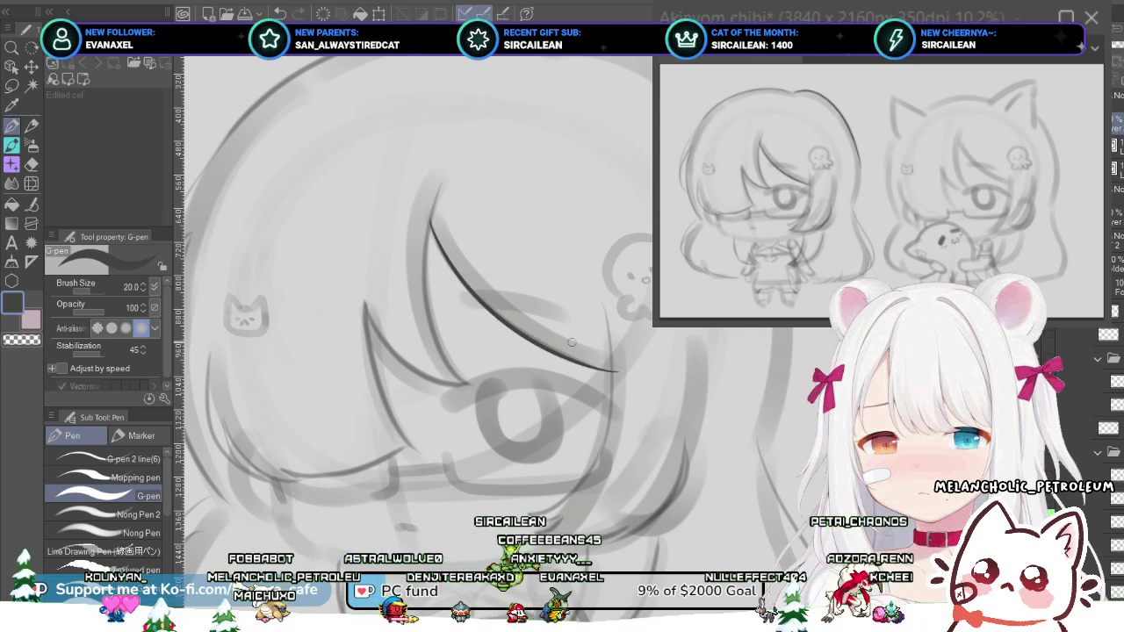
# - Try inking the inner side-hair line beside the visible eye down past the cheek, then undo it and the inked bang line
pyautogui.moveTo(568, 281); pyautogui.dragTo(587, 214)
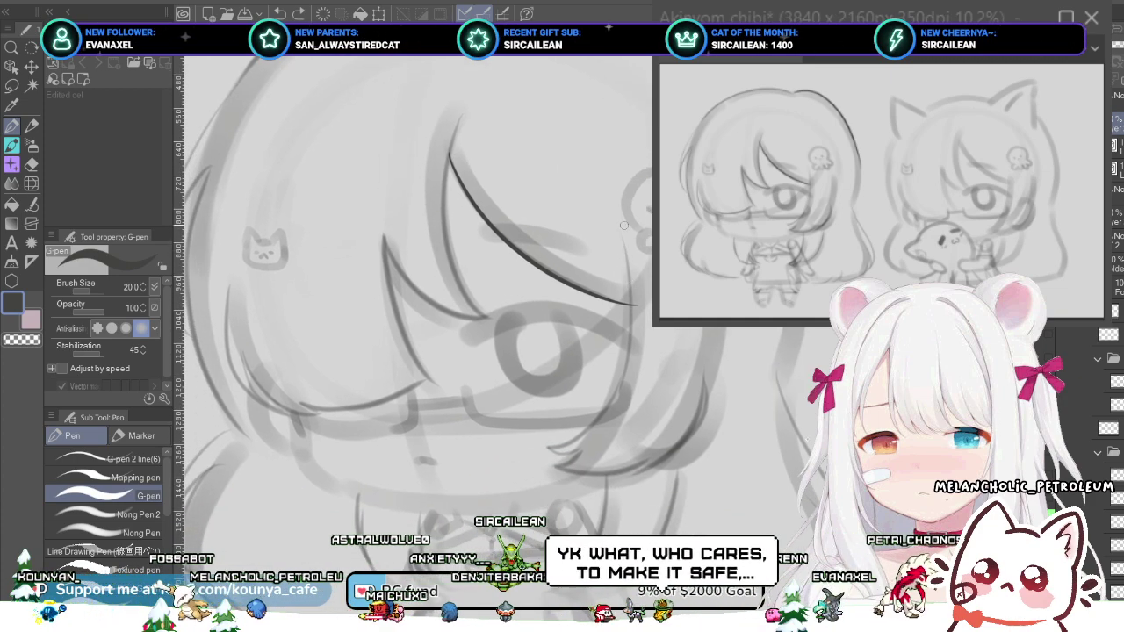
pyautogui.moveTo(620, 224)
pyautogui.mouseDown()
pyautogui.moveTo(625, 272)
pyautogui.moveTo(573, 448)
pyautogui.mouseUp()
pyautogui.hotkey('ctrl', 'z')
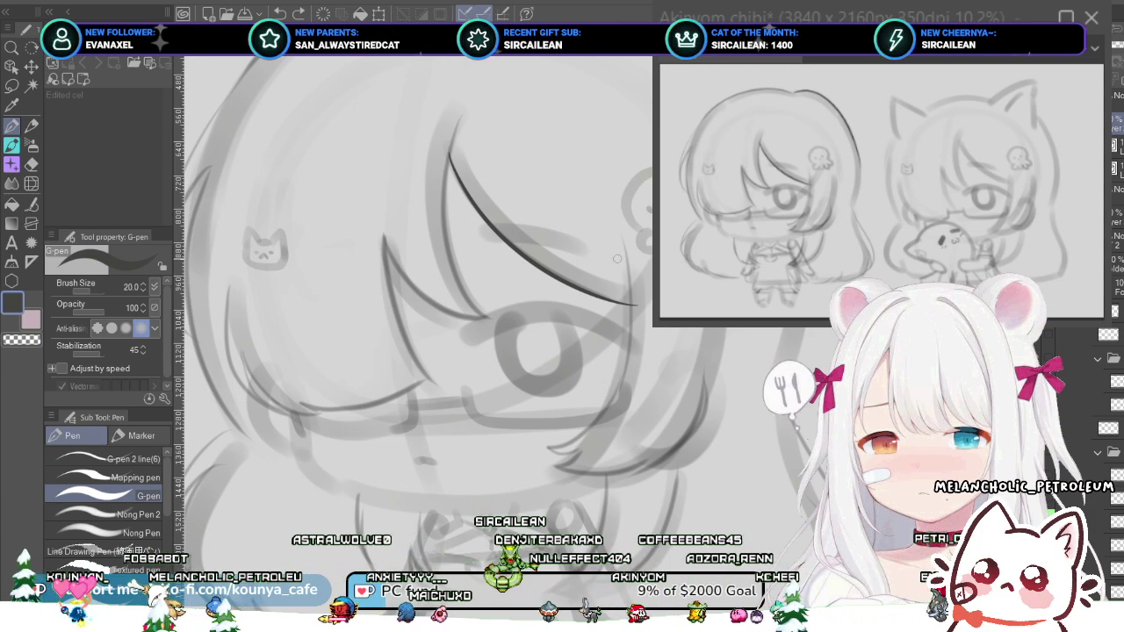
pyautogui.moveTo(622, 226)
pyautogui.mouseDown()
pyautogui.moveTo(626, 273)
pyautogui.moveTo(582, 428)
pyautogui.mouseUp()
pyautogui.hotkey('ctrl', 'z')
pyautogui.moveTo(628, 270); pyautogui.dragTo(568, 452)
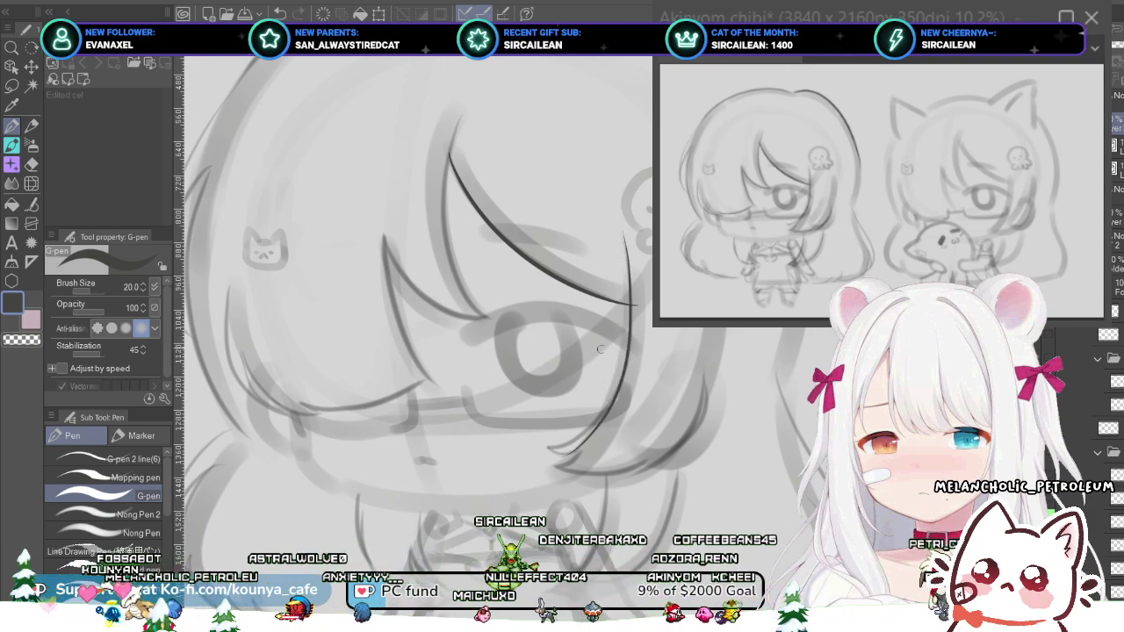
pyautogui.hotkey('ctrl', 'z')
pyautogui.moveTo(624, 225)
pyautogui.mouseDown()
pyautogui.moveTo(630, 319)
pyautogui.moveTo(574, 445)
pyautogui.mouseUp()
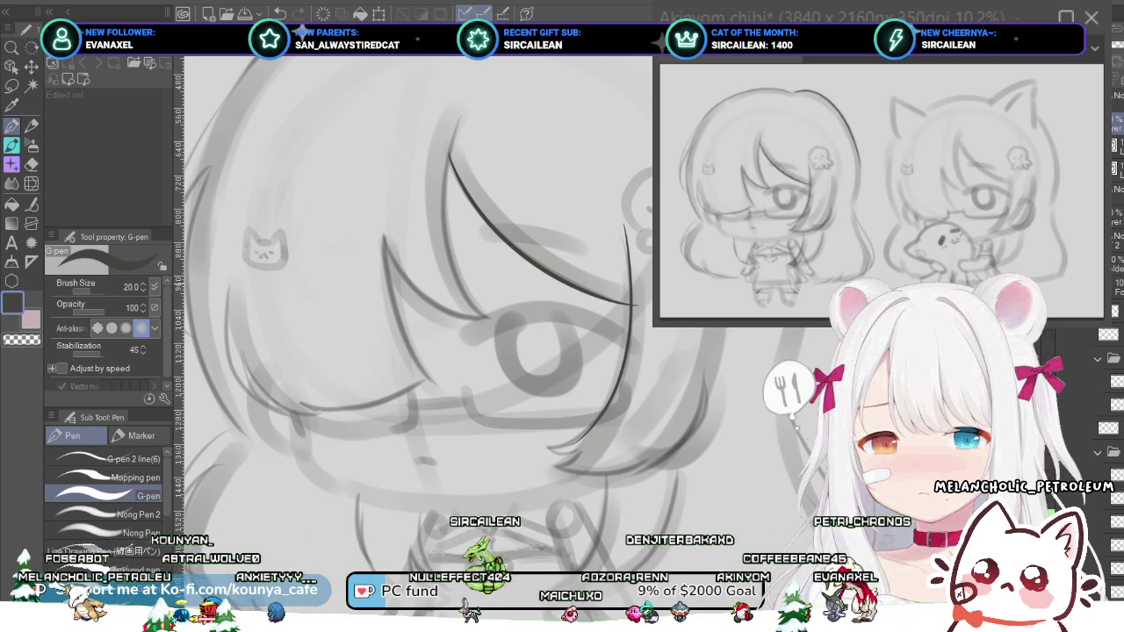
pyautogui.moveTo(561, 351); pyautogui.dragTo(539, 365)
pyautogui.hotkey('ctrl', 'z')
pyautogui.hotkey('ctrl', 'z')
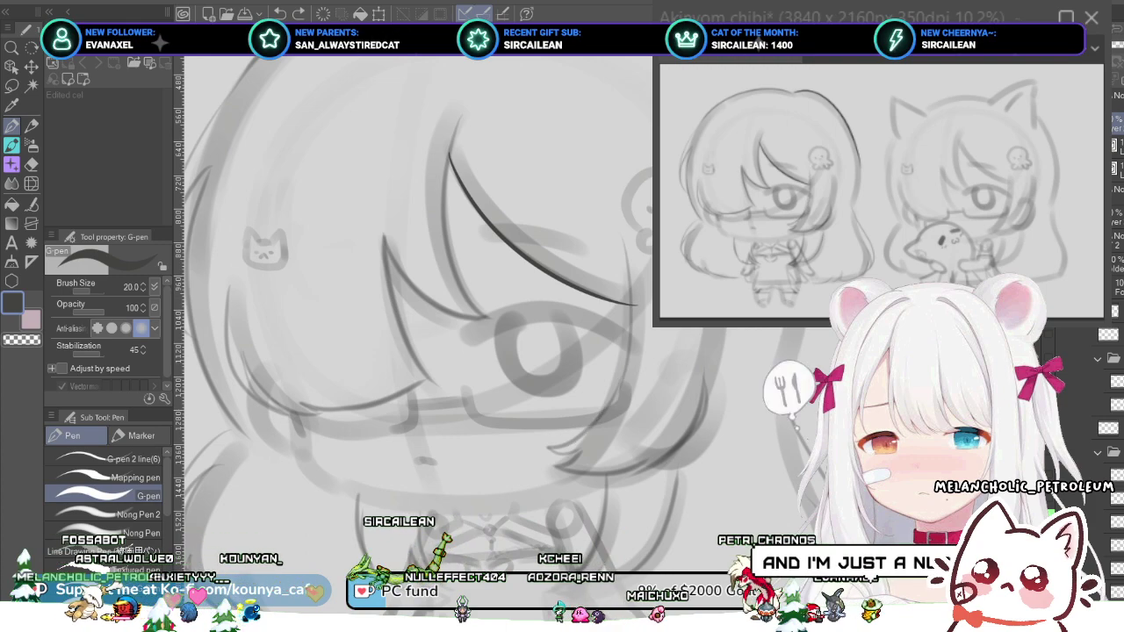
pyautogui.hotkey('ctrl', 'z')
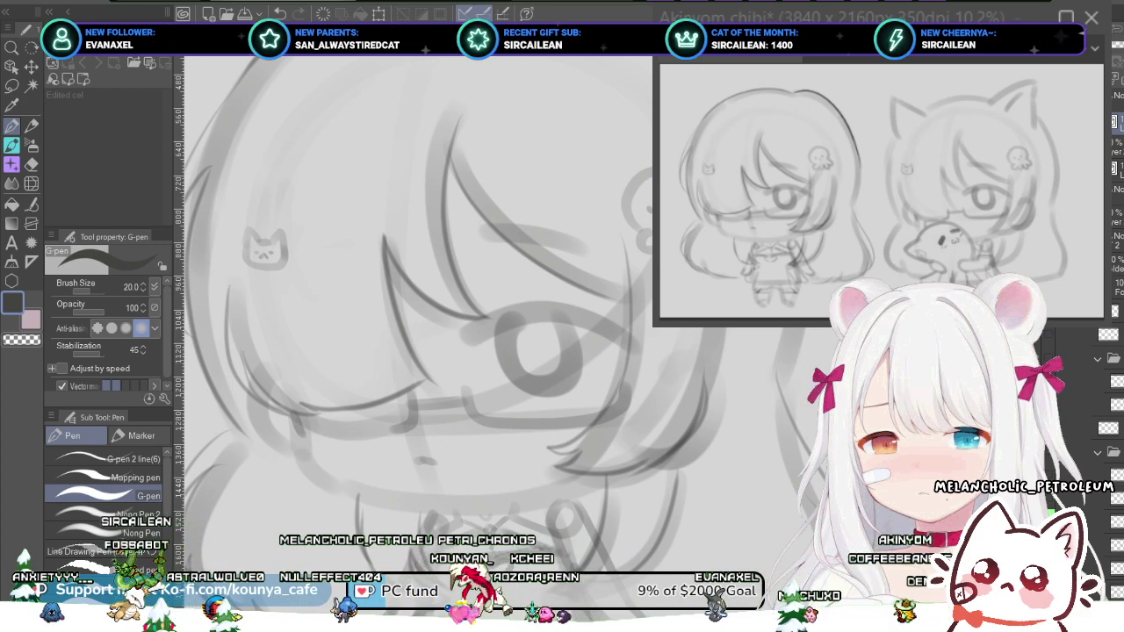
# - Try inking the inner side-hair line beside the visible eye with the G-pen at size 20, undoing each stroke
pyautogui.moveTo(622, 212)
pyautogui.mouseDown()
pyautogui.moveTo(629, 358)
pyautogui.moveTo(631, 305)
pyautogui.moveTo(617, 387)
pyautogui.moveTo(597, 400)
pyautogui.mouseUp()
pyautogui.hotkey('ctrl', 'z')
pyautogui.hotkey('ctrl', 'z')
pyautogui.hotkey('ctrl', 'z')
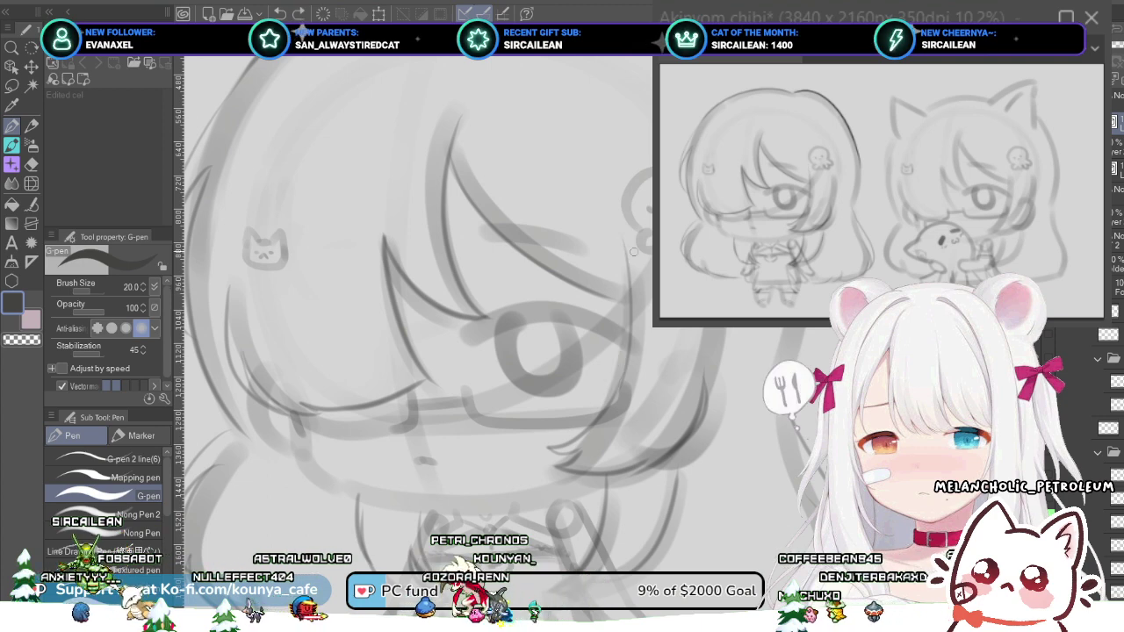
pyautogui.moveTo(624, 223)
pyautogui.mouseDown()
pyautogui.moveTo(619, 366)
pyautogui.moveTo(621, 238)
pyautogui.moveTo(592, 386)
pyautogui.mouseUp()
pyautogui.hotkey('ctrl', 'z')
pyautogui.hotkey('ctrl', 'z')
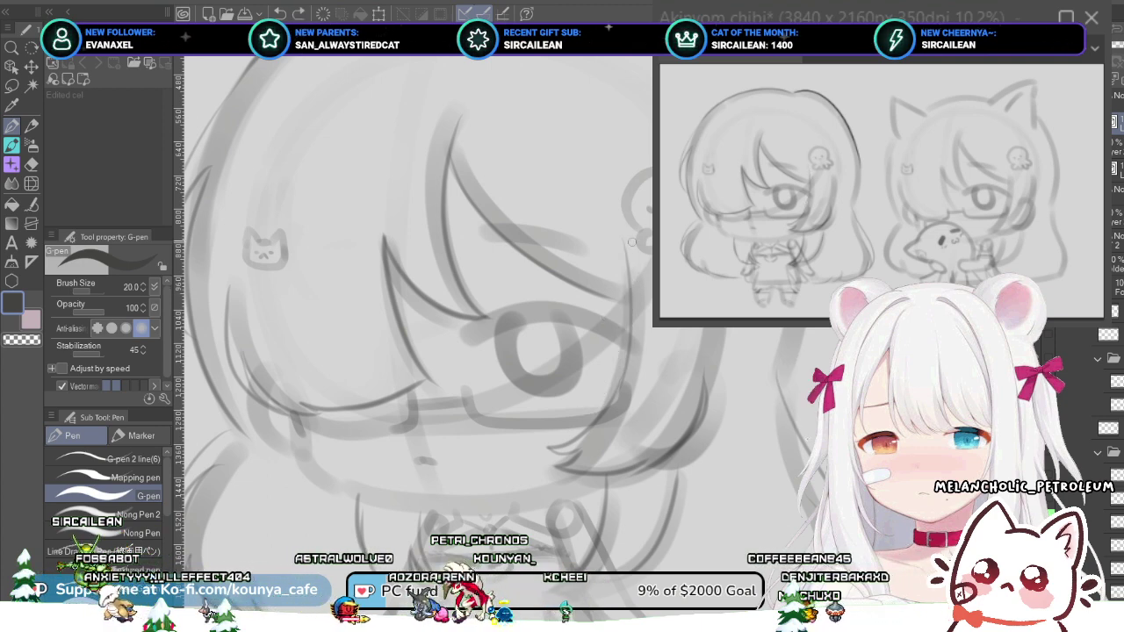
pyautogui.hotkey('ctrl', 'z')
pyautogui.moveTo(625, 219)
pyautogui.mouseDown()
pyautogui.moveTo(628, 395)
pyautogui.moveTo(606, 438)
pyautogui.moveTo(590, 419)
pyautogui.mouseUp()
pyautogui.hotkey('ctrl', 'z')
pyautogui.hotkey('ctrl', 'z')
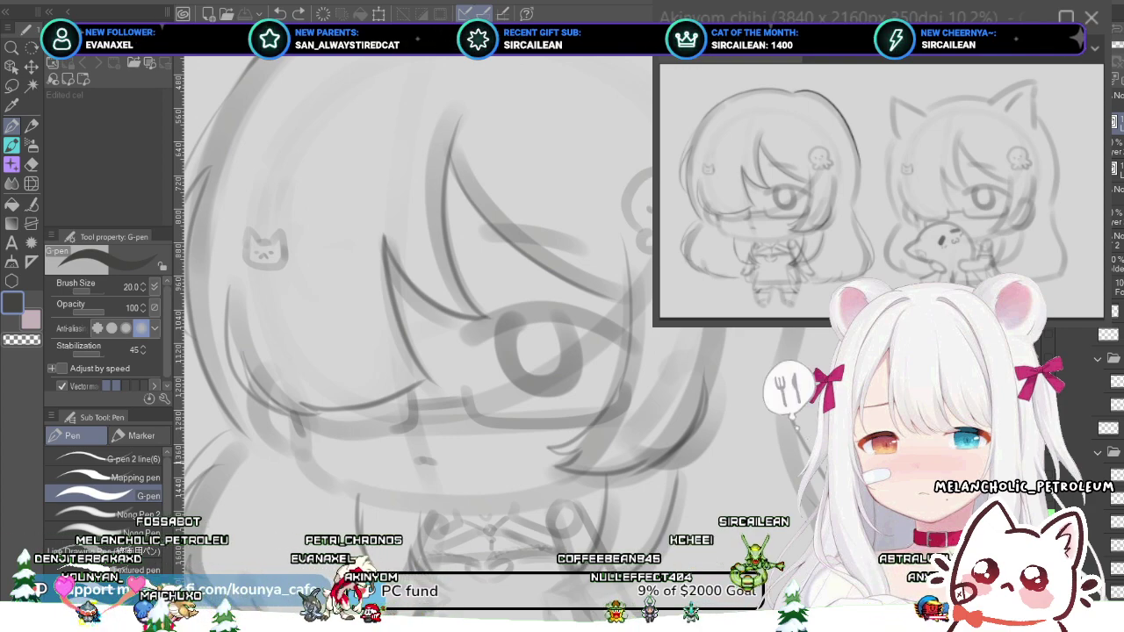
# - Ink the inner side-hair line curving from beside the visible eye down past the cheek to the lock's tip, redoing it until it fits
pyautogui.scroll(3, 620, 248)
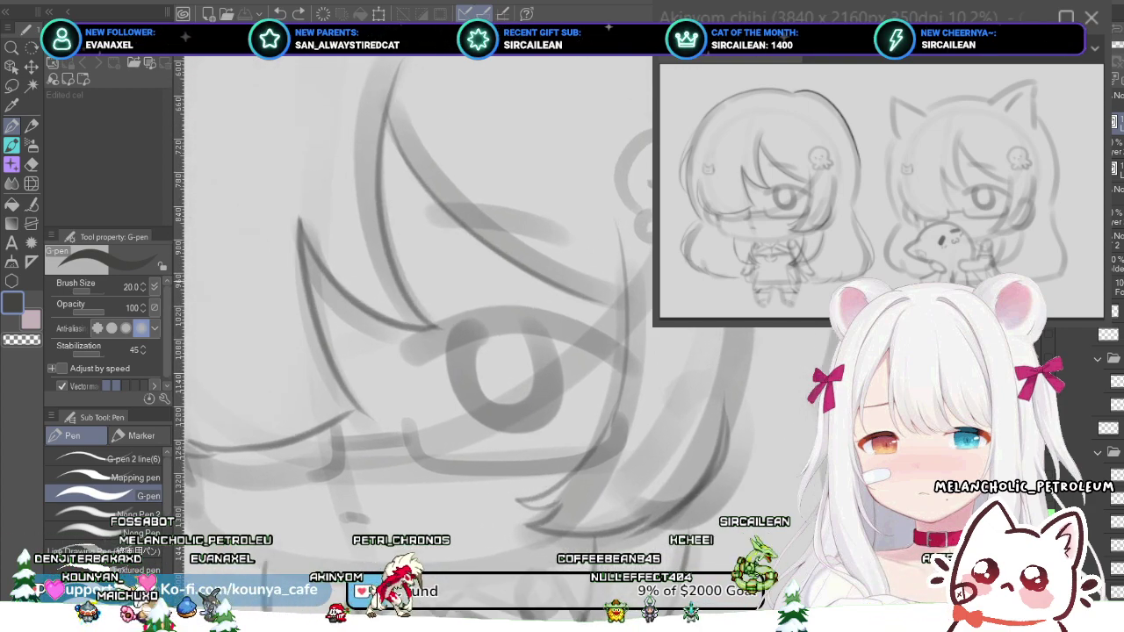
pyautogui.moveTo(607, 184); pyautogui.dragTo(610, 450)
pyautogui.hotkey('ctrl', 'z')
pyautogui.moveTo(610, 207)
pyautogui.mouseDown()
pyautogui.moveTo(600, 432)
pyautogui.moveTo(524, 492)
pyautogui.mouseUp()
pyautogui.hotkey('ctrl', 'z')
pyautogui.moveTo(610, 213); pyautogui.dragTo(537, 505)
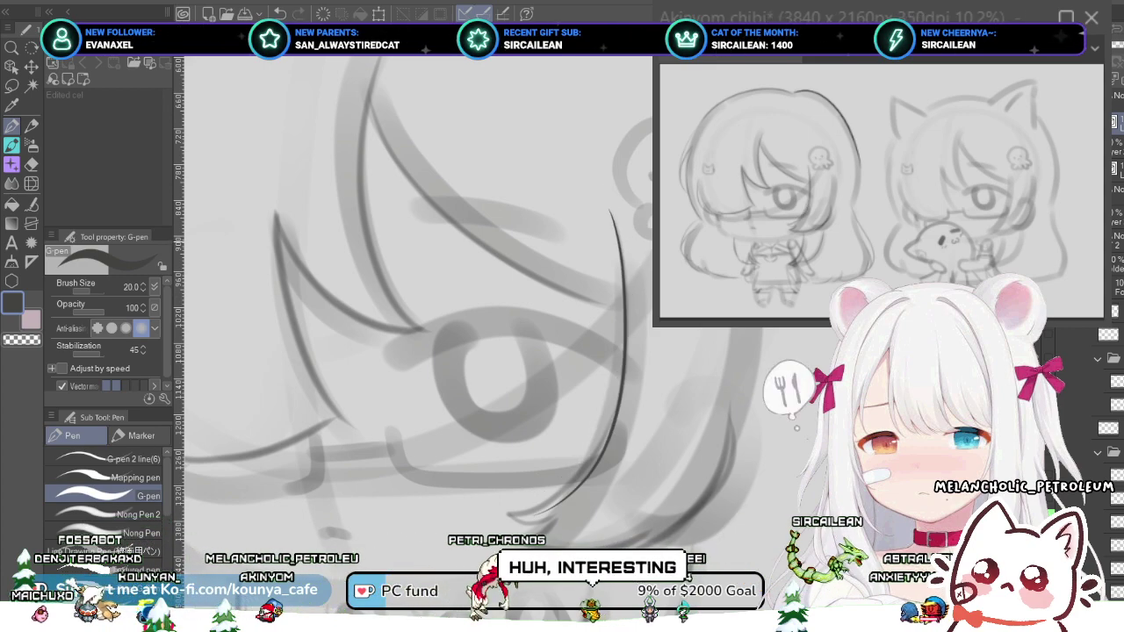
pyautogui.hotkey('ctrl', 'z')
pyautogui.moveTo(612, 211)
pyautogui.mouseDown()
pyautogui.moveTo(635, 342)
pyautogui.moveTo(540, 505)
pyautogui.mouseUp()
pyautogui.hotkey('ctrl', 'z')
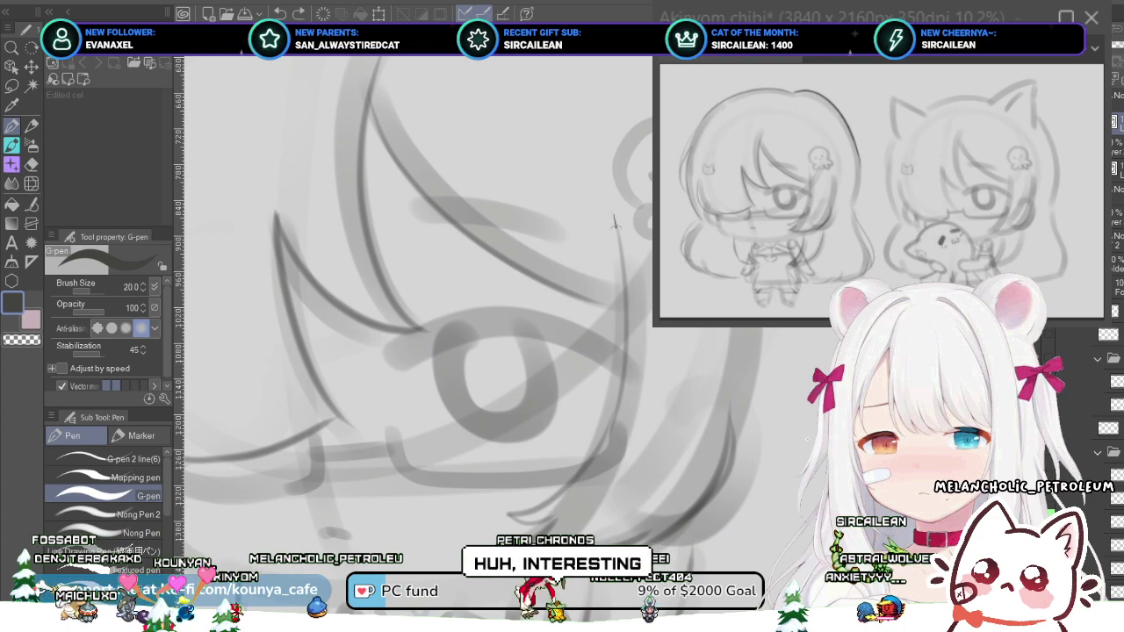
pyautogui.moveTo(616, 226); pyautogui.dragTo(520, 493)
pyautogui.hotkey('ctrl', 'z')
pyautogui.moveTo(614, 209)
pyautogui.mouseDown()
pyautogui.moveTo(623, 325)
pyautogui.moveTo(571, 504)
pyautogui.mouseUp()
pyautogui.hotkey('ctrl', 'z')
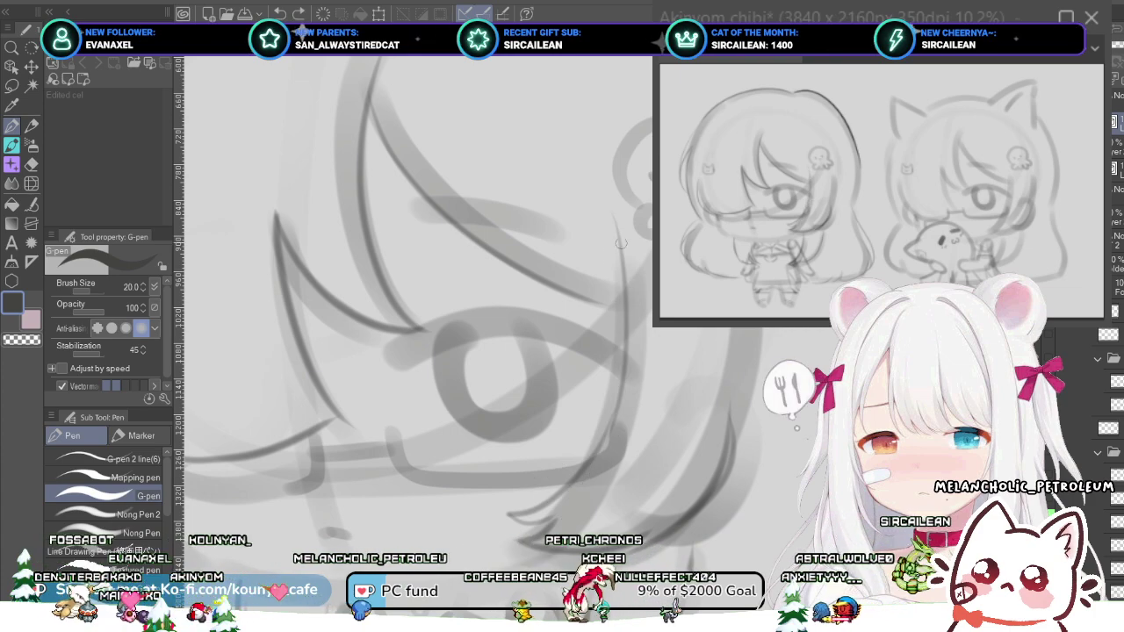
pyautogui.moveTo(614, 211)
pyautogui.mouseDown()
pyautogui.moveTo(599, 461)
pyautogui.moveTo(562, 505)
pyautogui.moveTo(627, 386)
pyautogui.moveTo(531, 493)
pyautogui.mouseUp()
pyautogui.hotkey('ctrl', 'z')
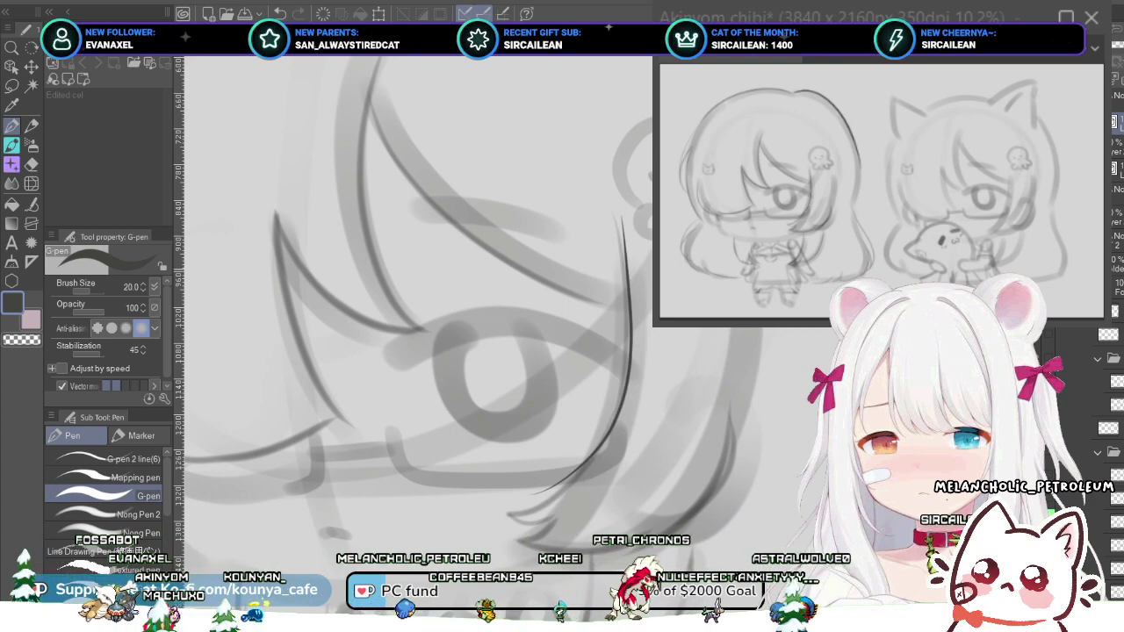
pyautogui.hotkey('ctrl', 'z')
pyautogui.moveTo(619, 218); pyautogui.dragTo(535, 501)
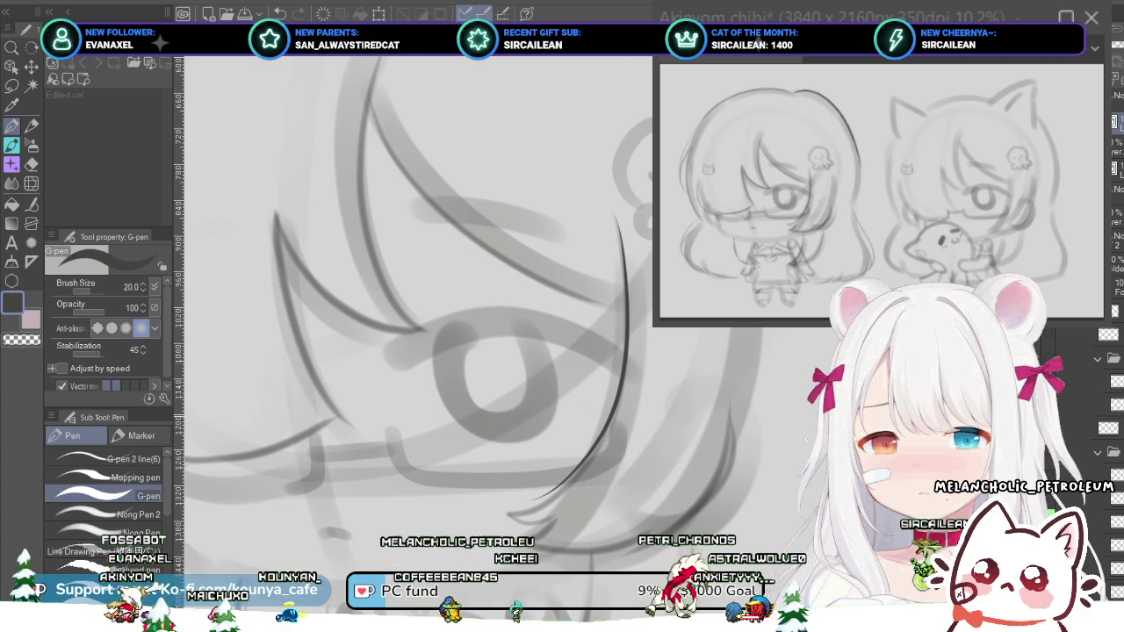
pyautogui.press('ctrl')
pyautogui.moveTo(502, 525); pyautogui.dragTo(520, 515)
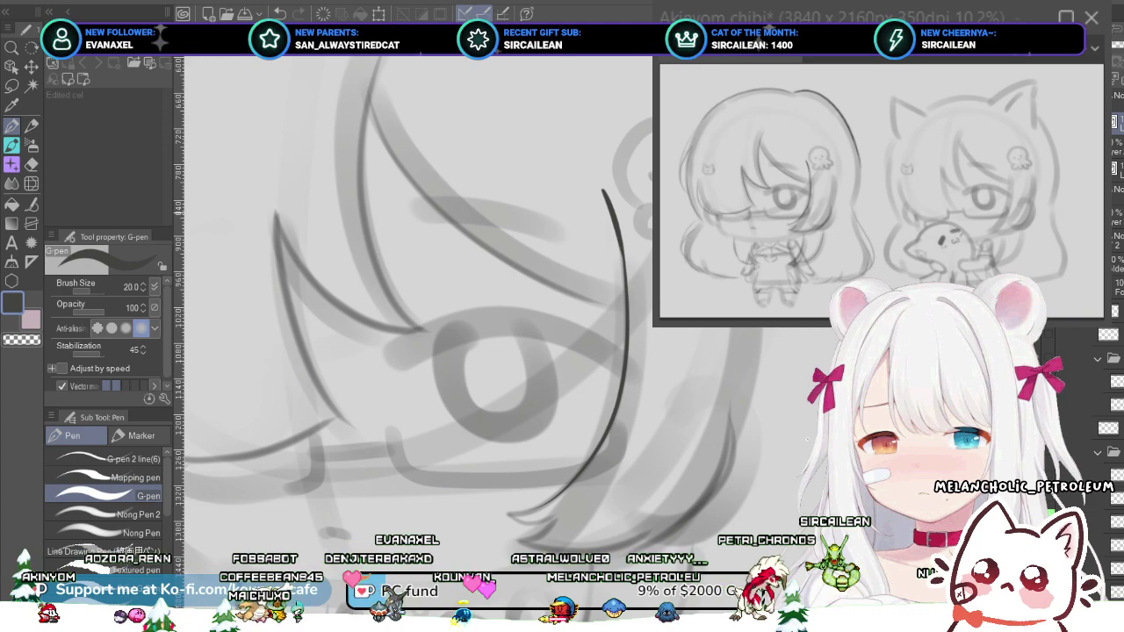
# - Try extending the inked side-hair line's upper end with a short stroke and adjusting its end point, then undo it
pyautogui.hotkey('ctrl', 'z')
pyautogui.moveTo(603, 183); pyautogui.dragTo(624, 250)
pyautogui.hotkey('ctrl', 'z')
pyautogui.moveTo(605, 184); pyautogui.dragTo(625, 261)
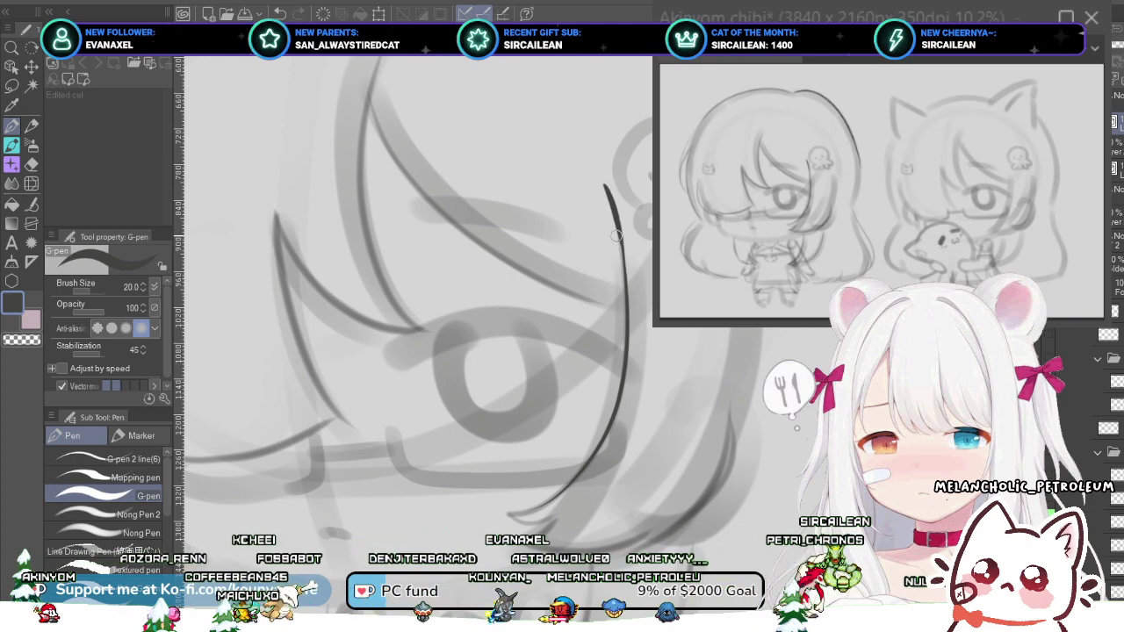
pyautogui.hotkey('ctrl', 'z')
pyautogui.moveTo(601, 186); pyautogui.dragTo(624, 264)
pyautogui.hotkey('ctrl', 'z')
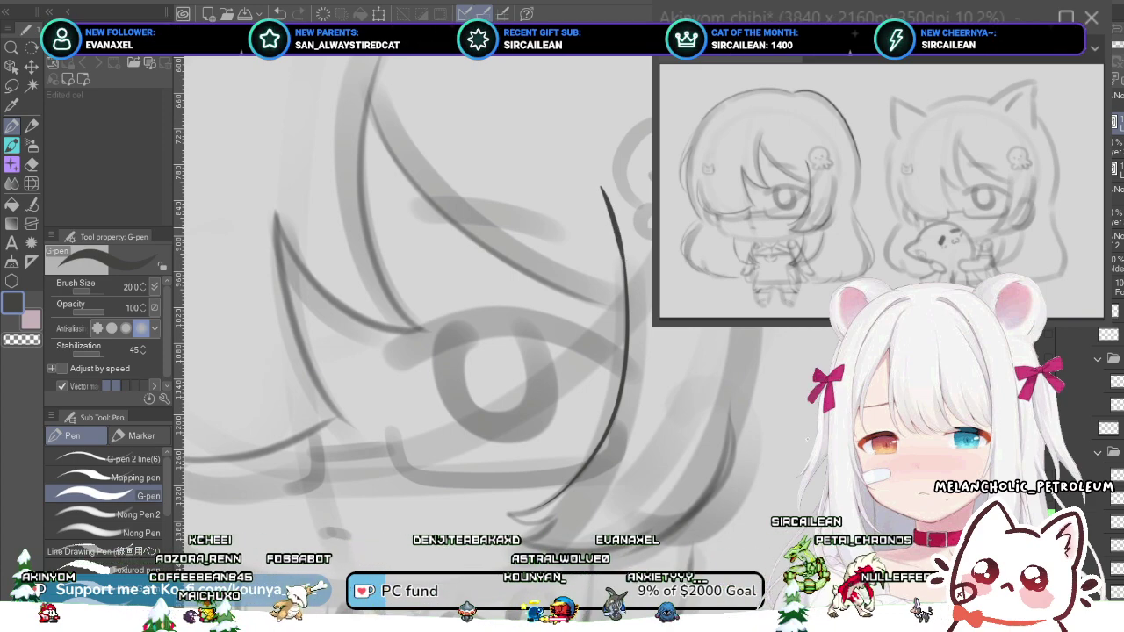
pyautogui.scroll(3, 619, 213)
pyautogui.keyDown('ctrl'); pyautogui.click(602, 215); pyautogui.keyUp('ctrl')
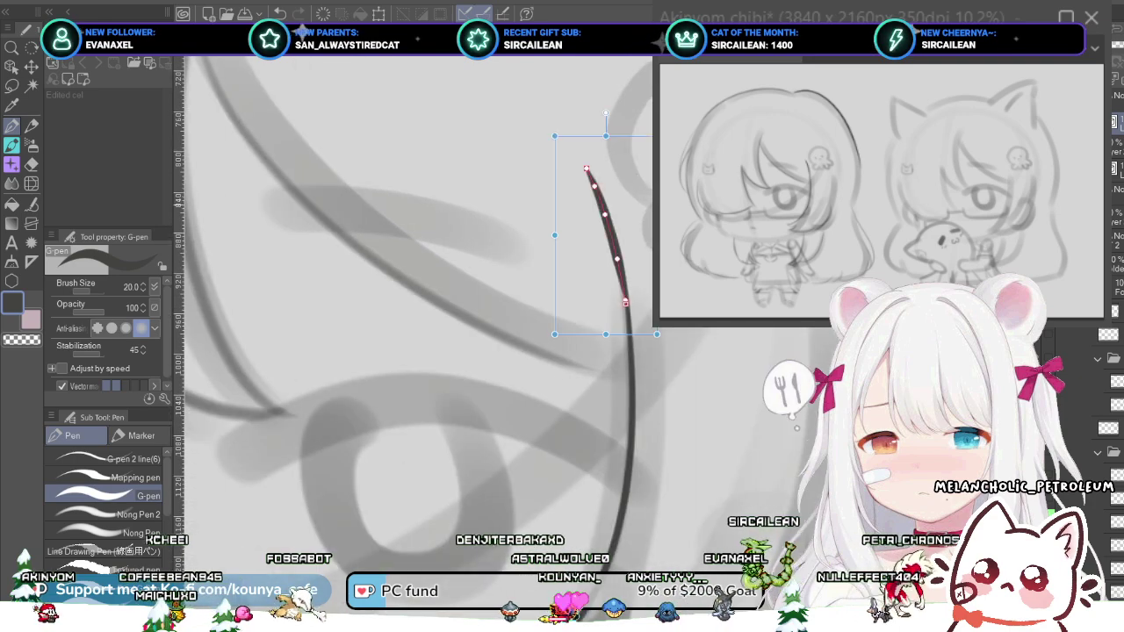
pyautogui.moveTo(587, 168); pyautogui.dragTo(587, 162)
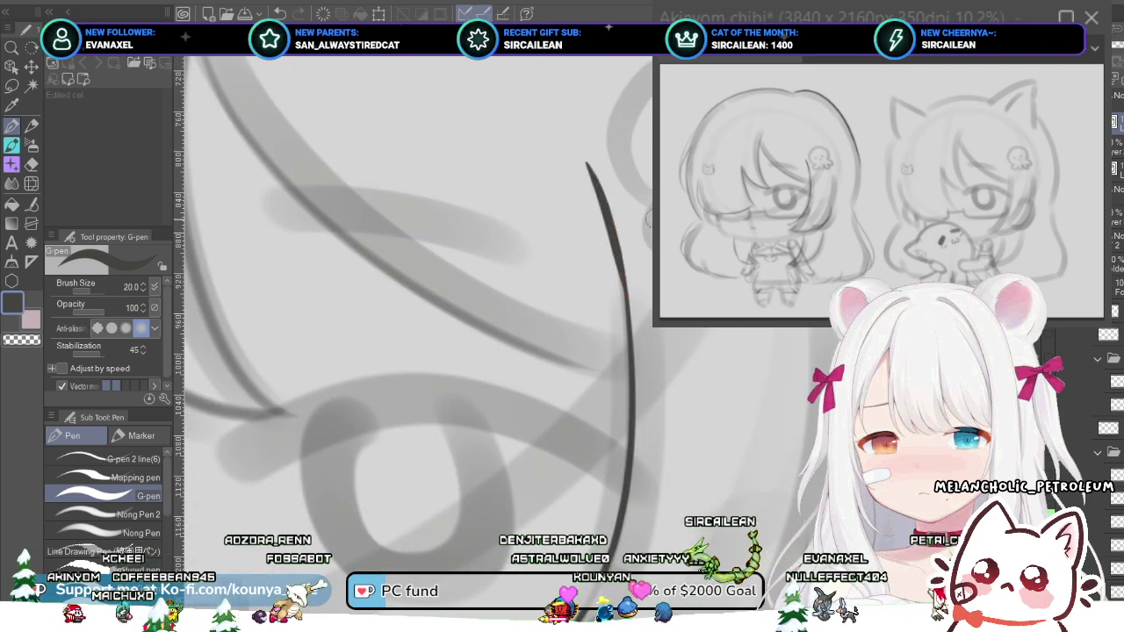
pyautogui.hotkey('ctrl', 'z')
pyautogui.hotkey('ctrl', 'z')
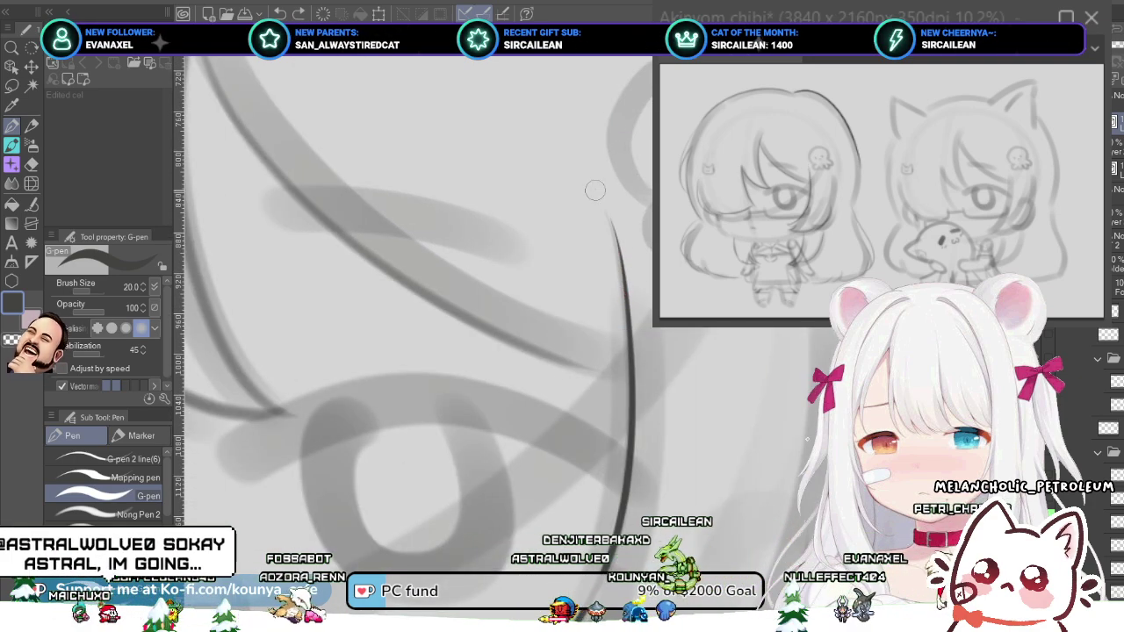
# - Extend the side-hair line's upper end toward the octopus hair clip with a short tapered stroke, redoing it until it joins smoothly
pyautogui.moveTo(597, 184)
pyautogui.mouseDown()
pyautogui.moveTo(629, 319)
pyautogui.moveTo(628, 284)
pyautogui.mouseUp()
pyautogui.hotkey('ctrl', 'z')
pyautogui.moveTo(603, 188); pyautogui.dragTo(625, 280)
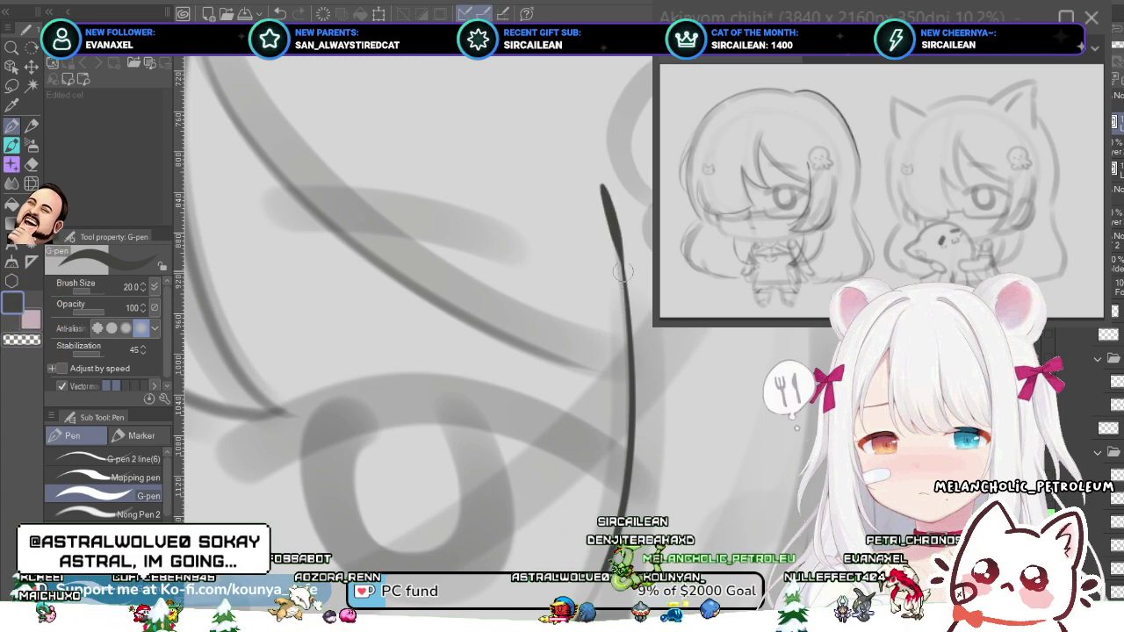
pyautogui.hotkey('ctrl', 'z')
pyautogui.moveTo(600, 194); pyautogui.dragTo(620, 253)
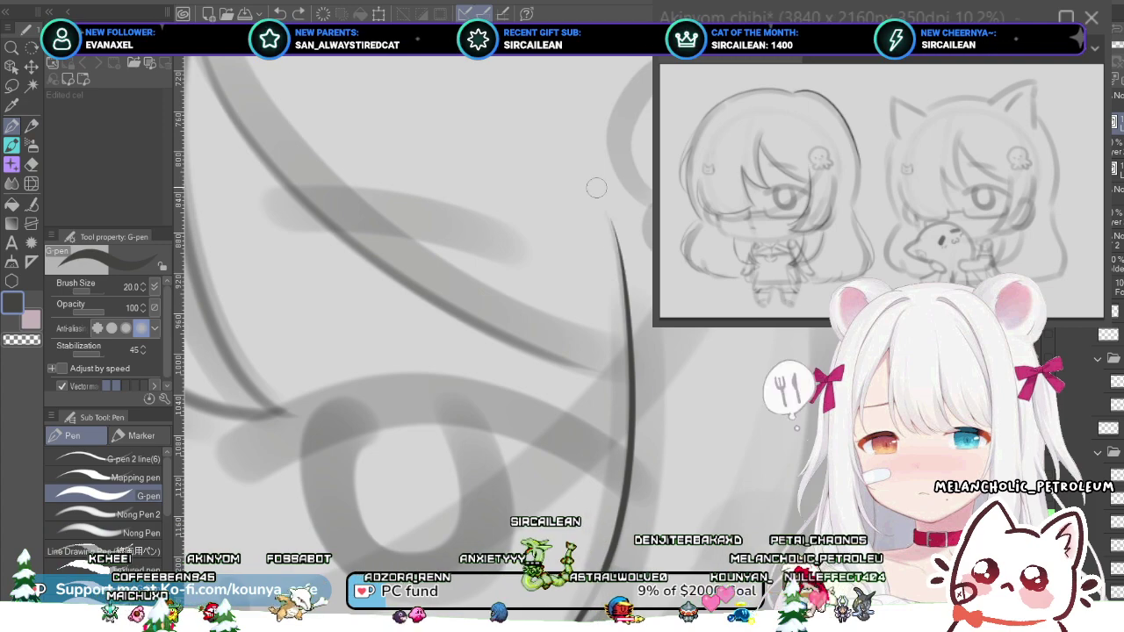
pyautogui.moveTo(586, 173); pyautogui.dragTo(618, 260)
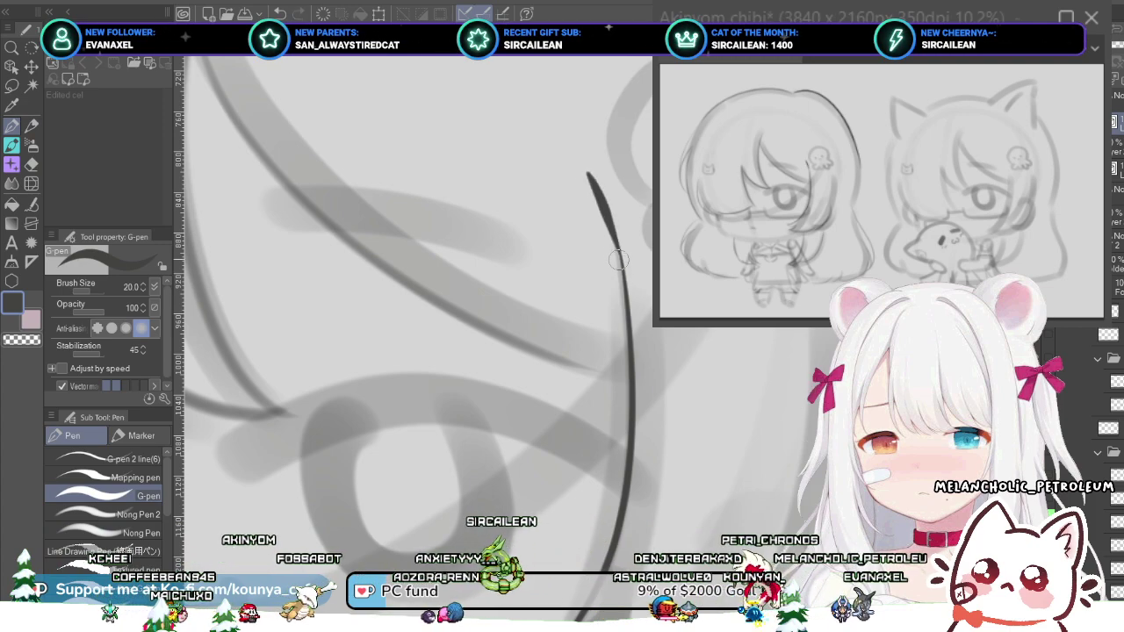
pyautogui.scroll(-5, 618, 236)
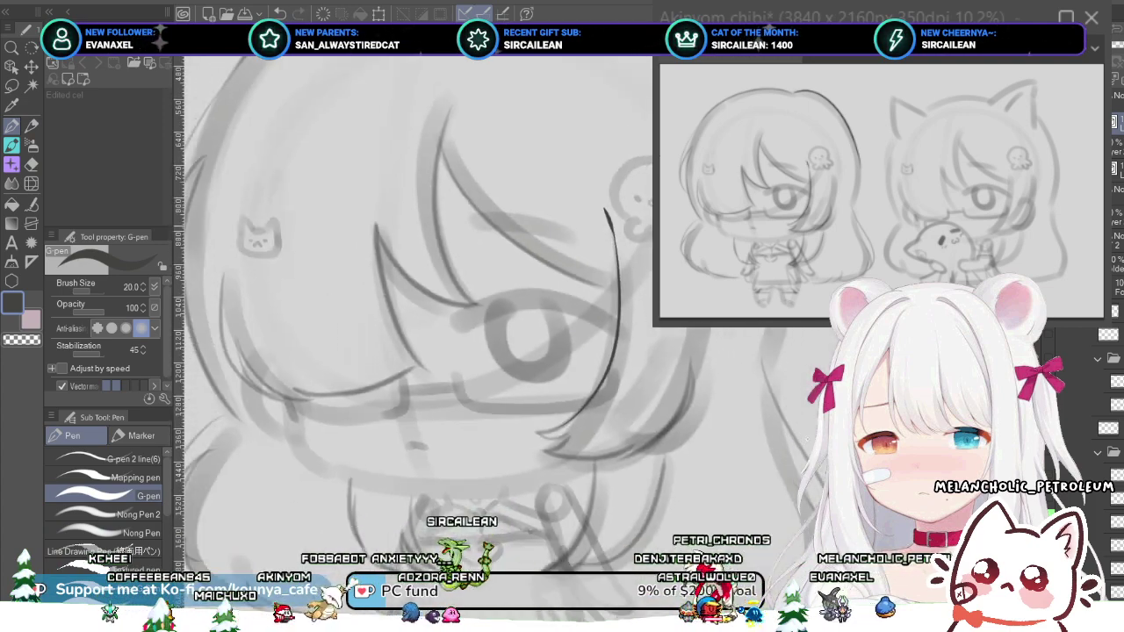
pyautogui.scroll(4, 618, 236)
pyautogui.hotkey('ctrl', 'z')
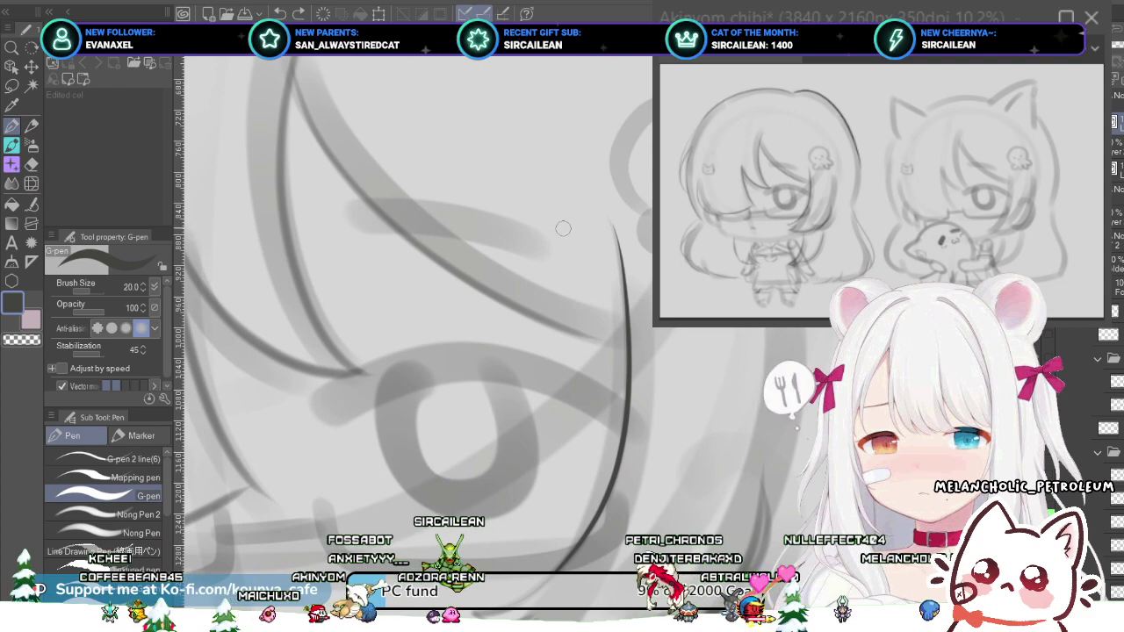
pyautogui.scroll(2, 626, 235)
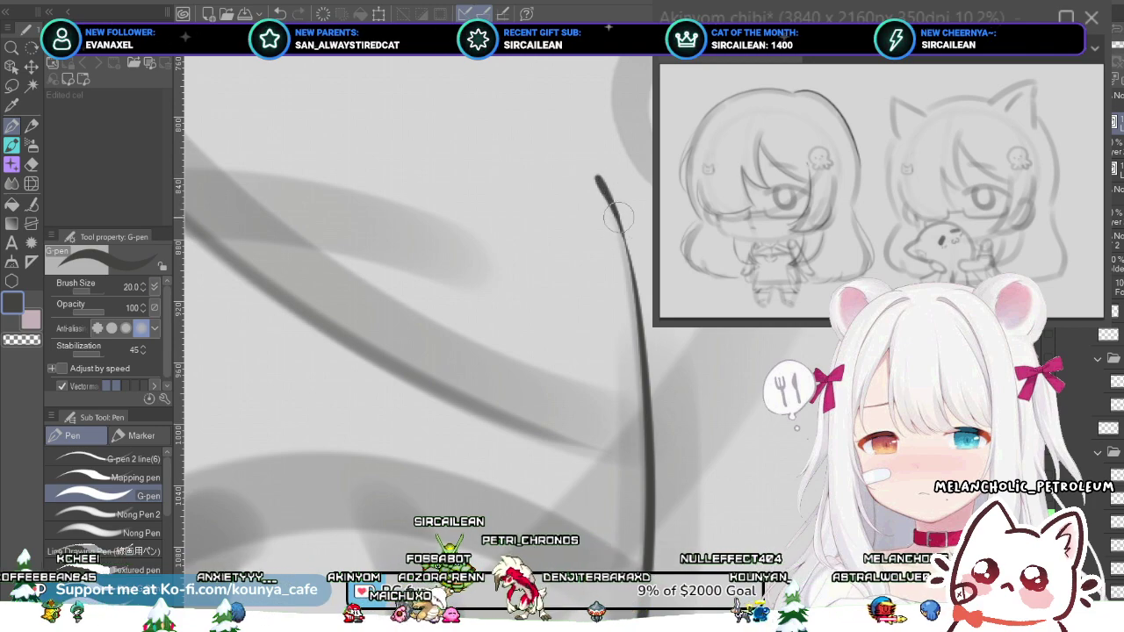
pyautogui.scroll(-4, 615, 211)
pyautogui.scroll(-3, 617, 202)
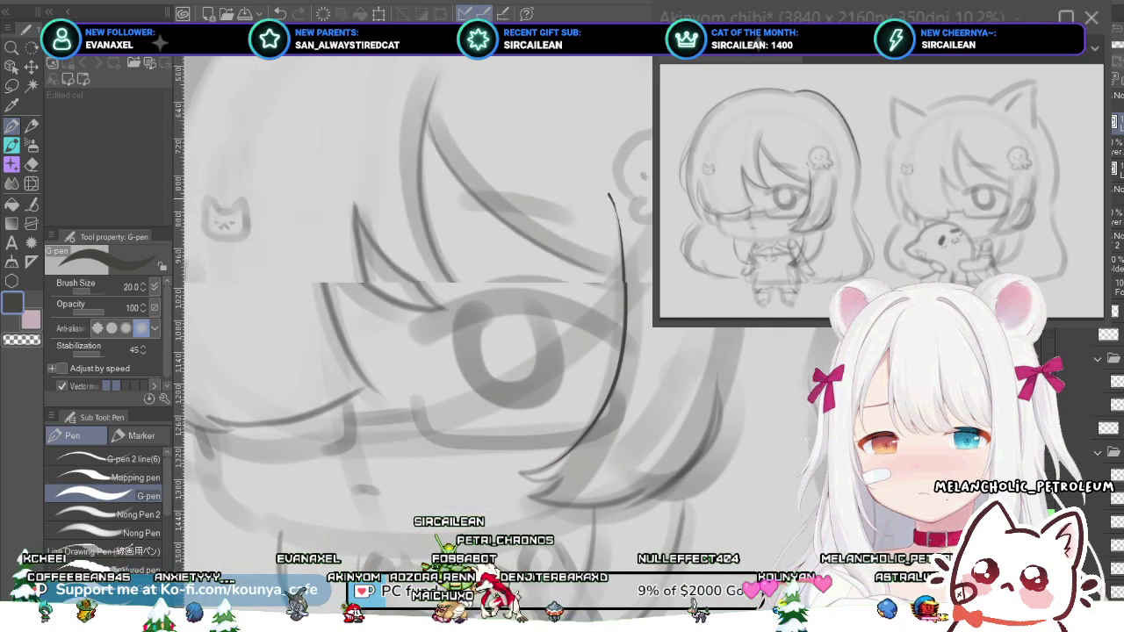
pyautogui.scroll(7, 611, 197)
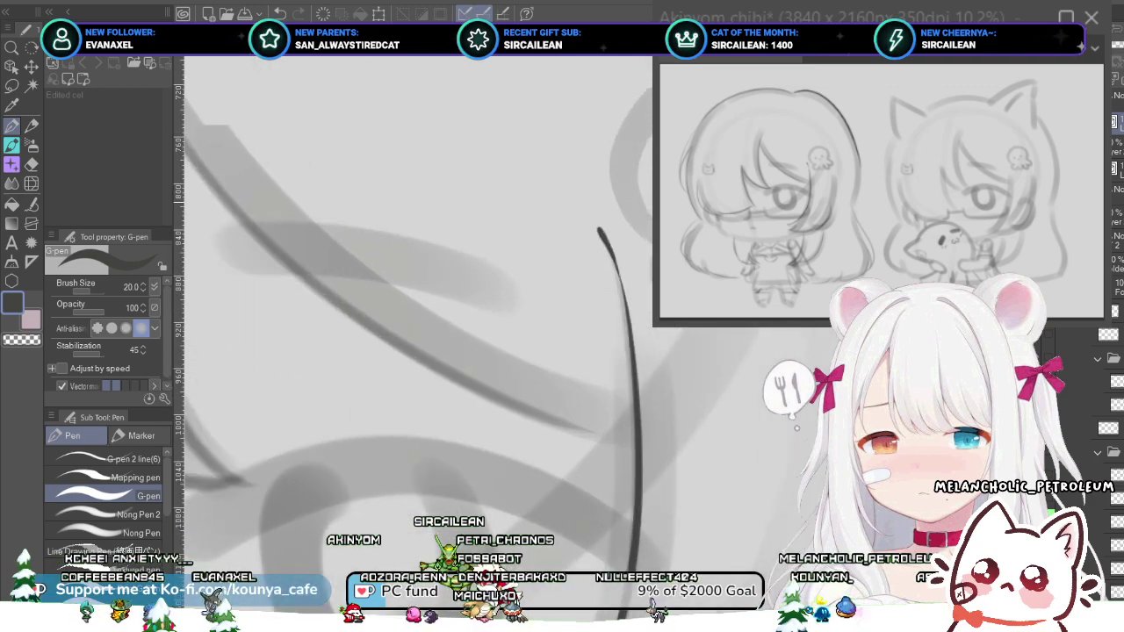
pyautogui.scroll(-2, 570, 268)
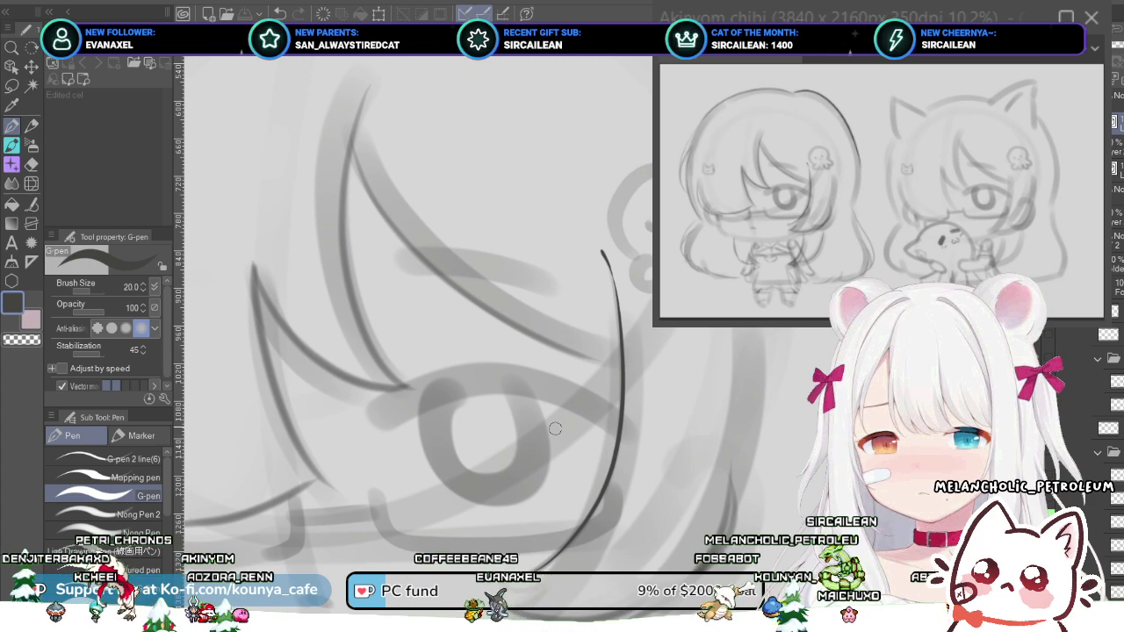
# - Ink the swept bang line from the bang's peak down over the visible eye and across the side-hair line, redoing it until it fits
pyautogui.moveTo(380, 176)
pyautogui.mouseDown()
pyautogui.moveTo(378, 215)
pyautogui.moveTo(417, 285)
pyautogui.mouseUp()
pyautogui.hotkey('ctrl', 'z')
pyautogui.moveTo(363, 192); pyautogui.dragTo(451, 330)
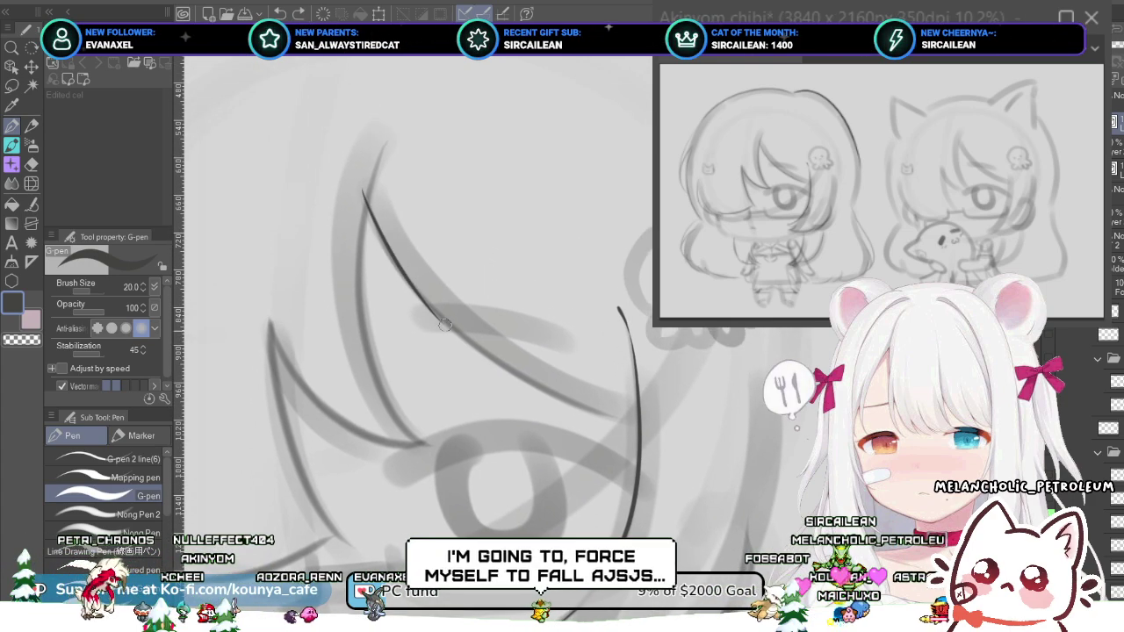
pyautogui.hotkey('ctrl', 'z')
pyautogui.moveTo(363, 197)
pyautogui.mouseDown()
pyautogui.moveTo(525, 383)
pyautogui.moveTo(626, 421)
pyautogui.mouseUp()
pyautogui.hotkey('ctrl', 'z')
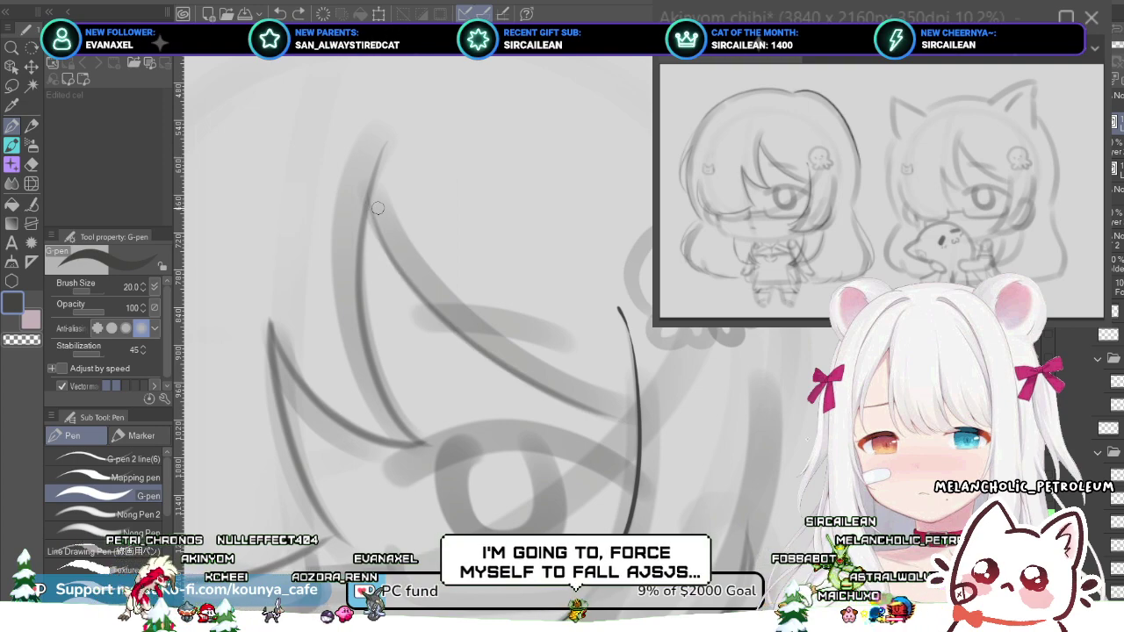
pyautogui.moveTo(367, 191)
pyautogui.mouseDown()
pyautogui.moveTo(394, 248)
pyautogui.moveTo(625, 425)
pyautogui.mouseUp()
pyautogui.hotkey('ctrl', 'z')
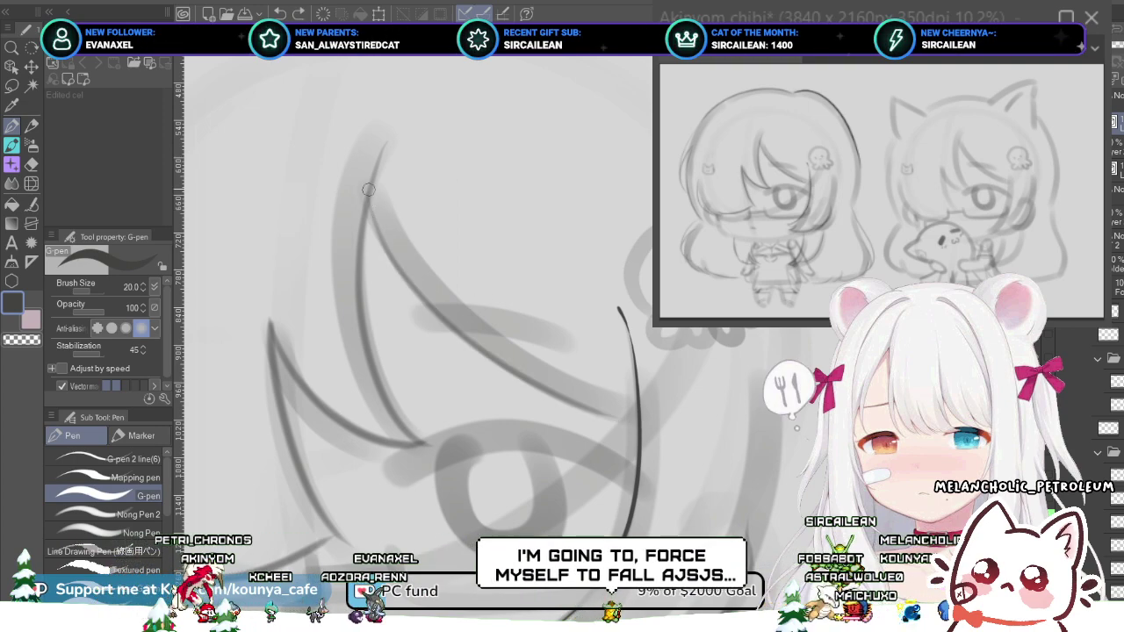
pyautogui.moveTo(367, 189); pyautogui.dragTo(634, 439)
pyautogui.hotkey('ctrl', 'z')
pyautogui.moveTo(367, 188)
pyautogui.mouseDown()
pyautogui.moveTo(460, 326)
pyautogui.moveTo(704, 415)
pyautogui.mouseUp()
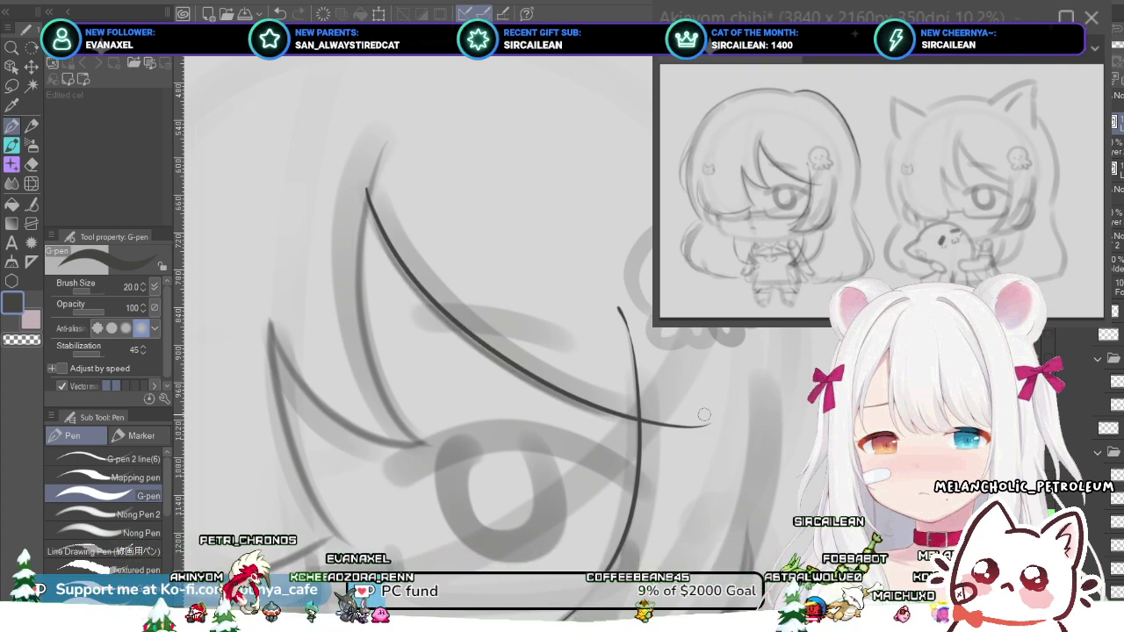
pyautogui.hotkey('ctrl', 'z')
pyautogui.moveTo(365, 195)
pyautogui.mouseDown()
pyautogui.moveTo(404, 266)
pyautogui.moveTo(673, 442)
pyautogui.mouseUp()
pyautogui.hotkey('ctrl', '-')
pyautogui.hotkey('ctrl', '-')
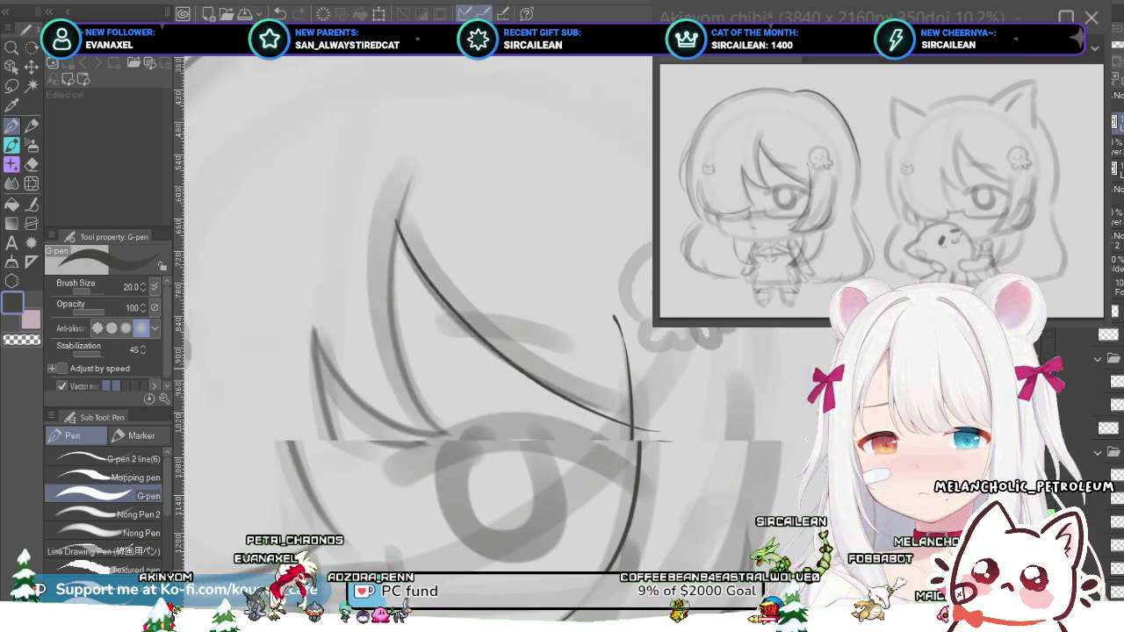
pyautogui.hotkey('ctrl', 'z')
pyautogui.moveTo(413, 232); pyautogui.dragTo(672, 421)
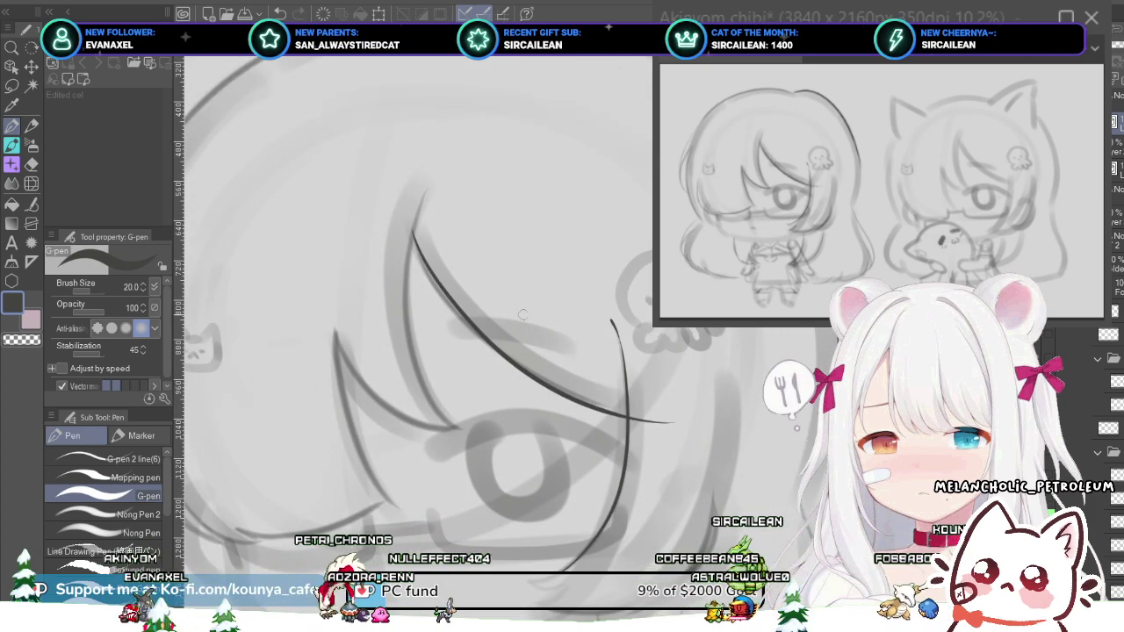
# - Erase the bang line's overshoot past the side-hair line and move its end control point onto that line
pyautogui.scroll(1, 636, 398)
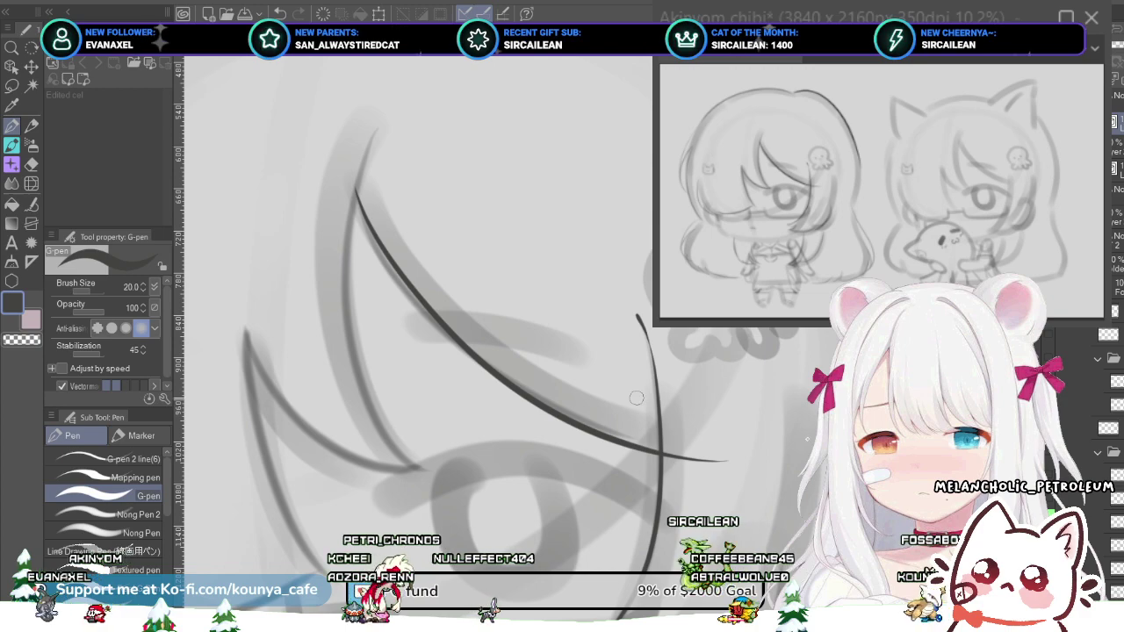
pyautogui.press('e')
pyautogui.moveTo(727, 452); pyautogui.dragTo(709, 453)
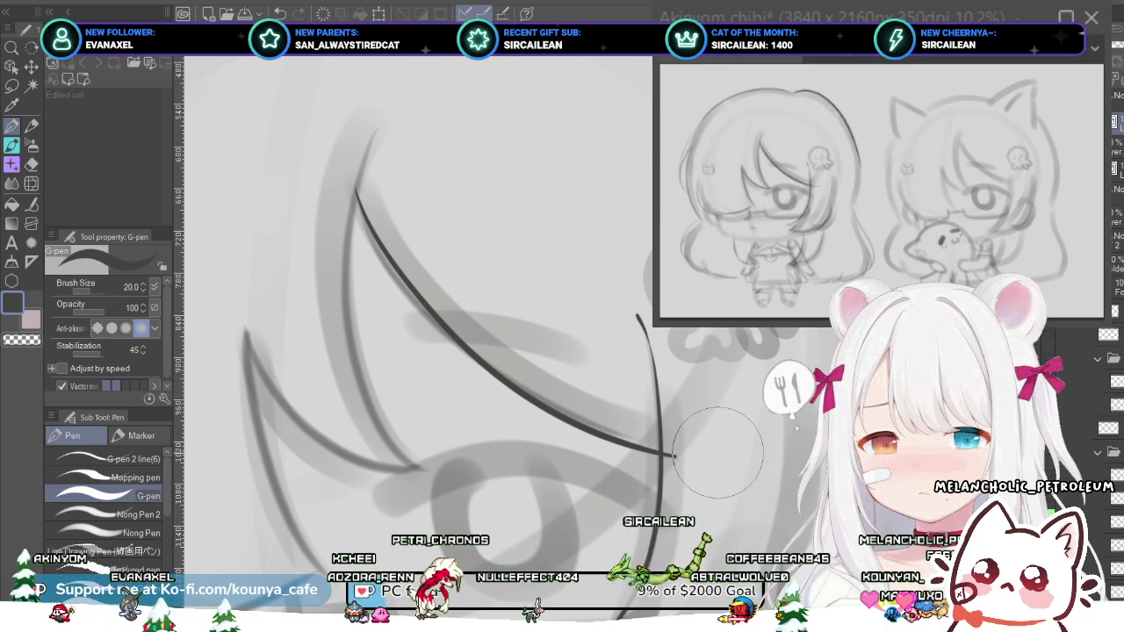
pyautogui.scroll(2, 703, 456)
pyautogui.keyDown('ctrl'); pyautogui.click(606, 449); pyautogui.keyUp('ctrl')
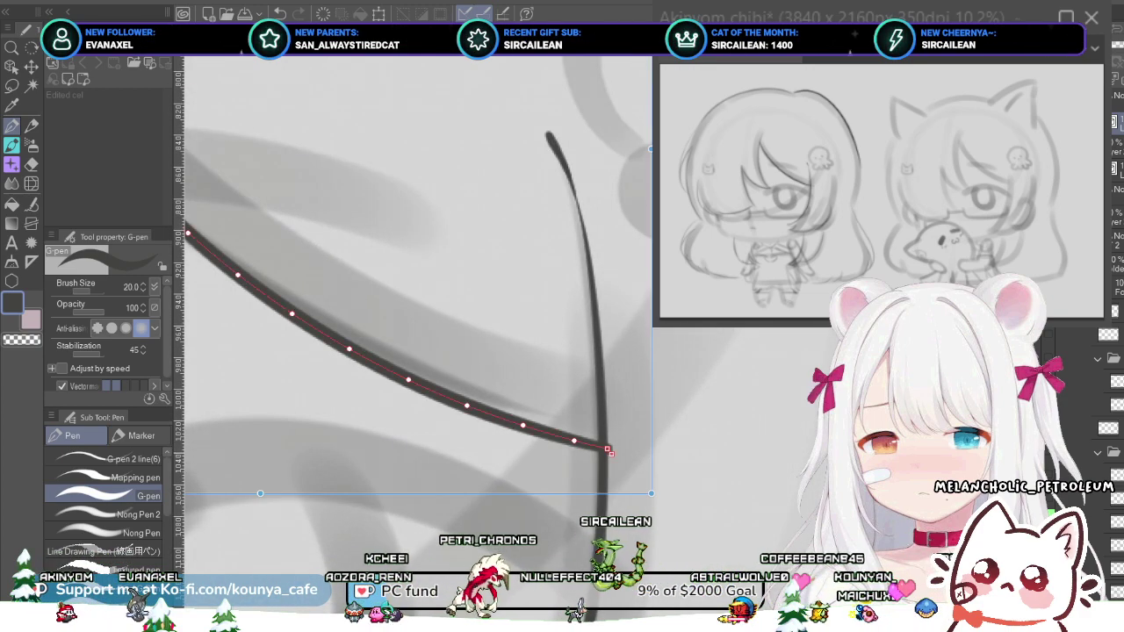
pyautogui.moveTo(606, 448); pyautogui.dragTo(602, 447)
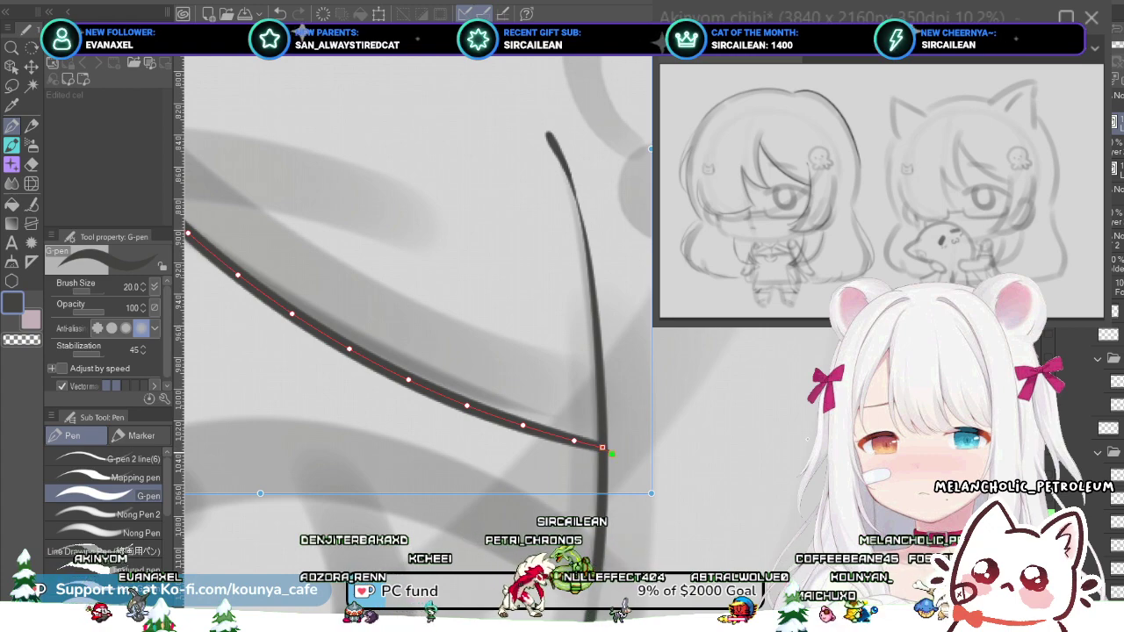
pyautogui.scroll(-4, 603, 446)
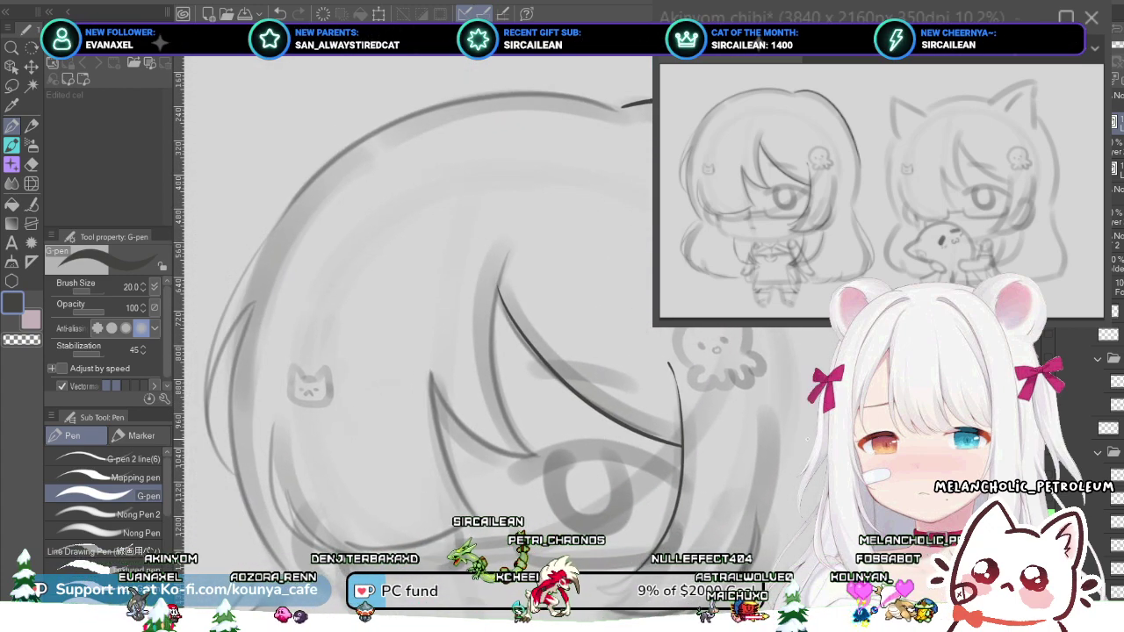
# - Try to ink the inner bang line from just above the bang's peak, curving down toward the visible eye, repeating the tapered stroke for a better fit
pyautogui.moveTo(545, 351); pyautogui.dragTo(515, 336)
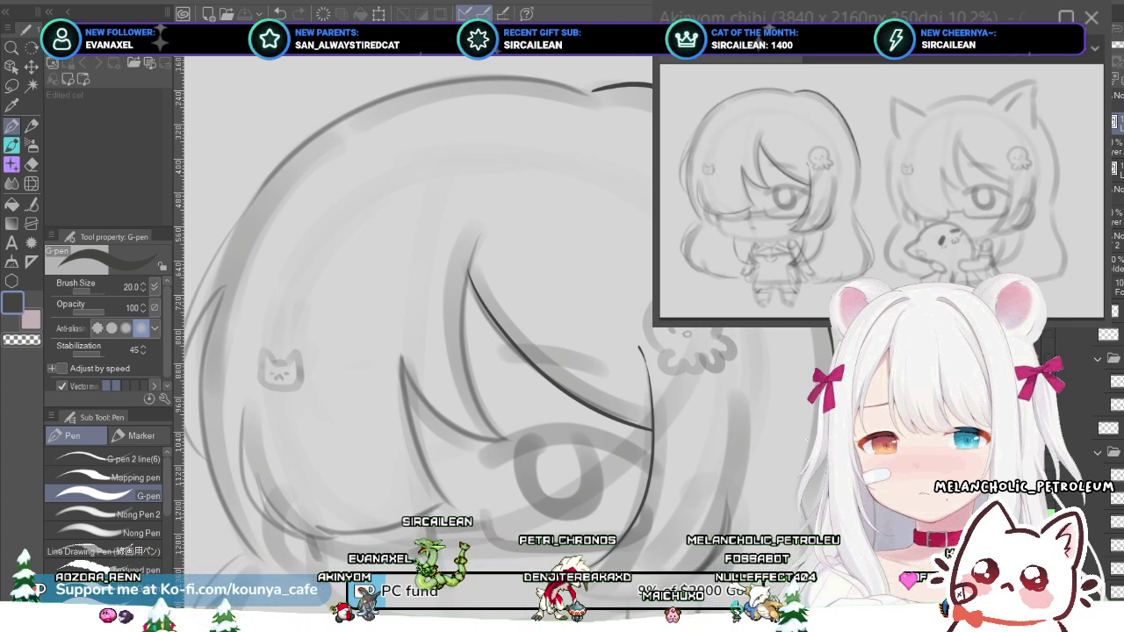
pyautogui.moveTo(491, 352); pyautogui.dragTo(491, 367)
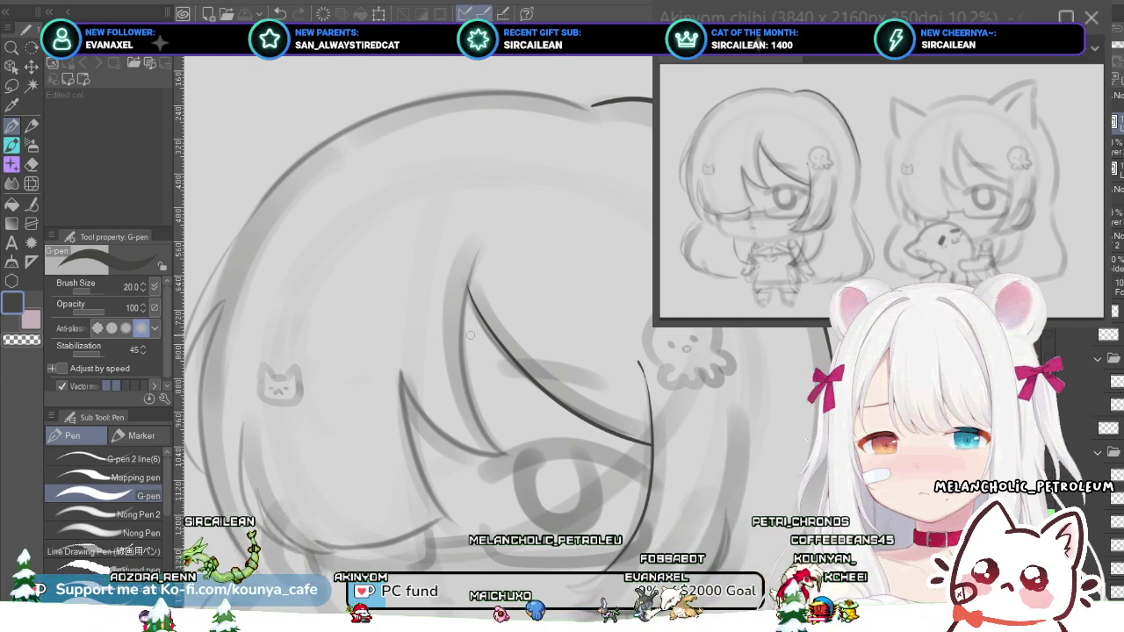
pyautogui.scroll(3, 474, 307)
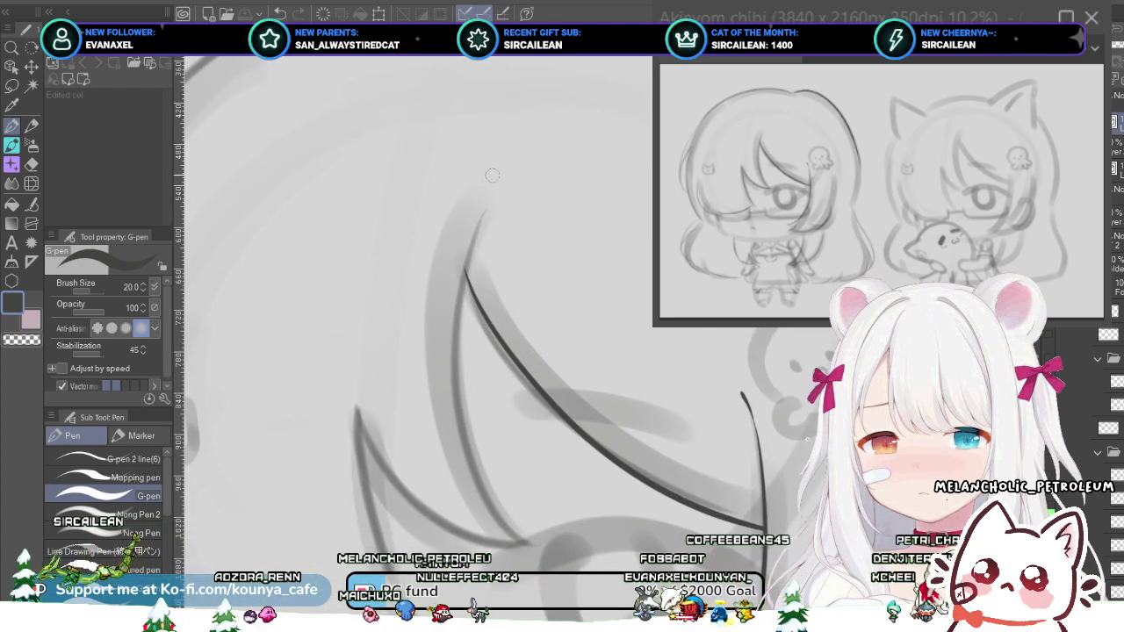
pyautogui.hotkey('ctrl', 'z')
pyautogui.moveTo(494, 177); pyautogui.dragTo(461, 368)
pyautogui.hotkey('ctrl', 'z')
pyautogui.moveTo(496, 186); pyautogui.dragTo(518, 505)
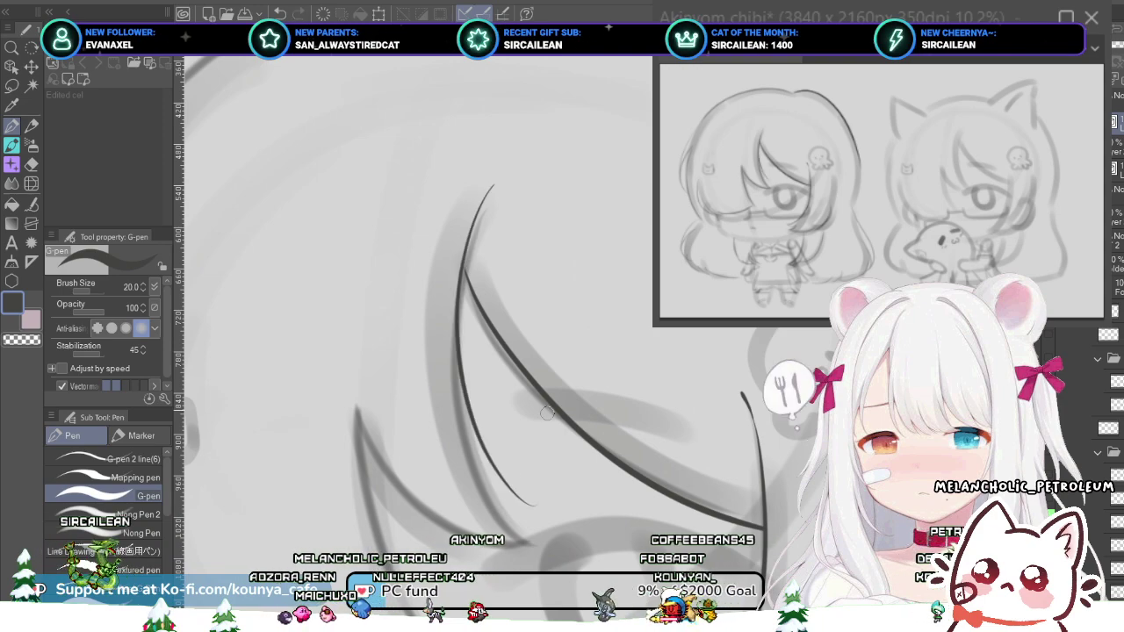
pyautogui.hotkey('ctrl', 'z')
pyautogui.moveTo(512, 151)
pyautogui.mouseDown()
pyautogui.moveTo(516, 509)
pyautogui.moveTo(492, 174)
pyautogui.moveTo(514, 505)
pyautogui.mouseUp()
pyautogui.hotkey('ctrl', 'z')
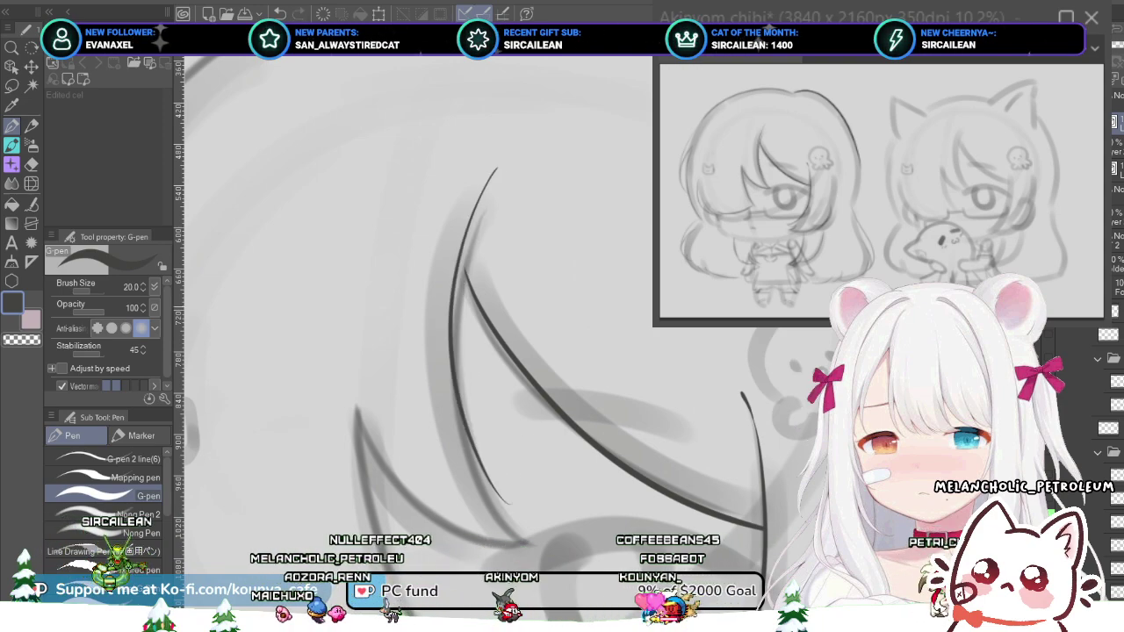
pyautogui.hotkey('ctrl', 'z')
pyautogui.moveTo(497, 171)
pyautogui.mouseDown()
pyautogui.moveTo(466, 260)
pyautogui.moveTo(512, 506)
pyautogui.mouseUp()
pyautogui.hotkey('ctrl', 'z')
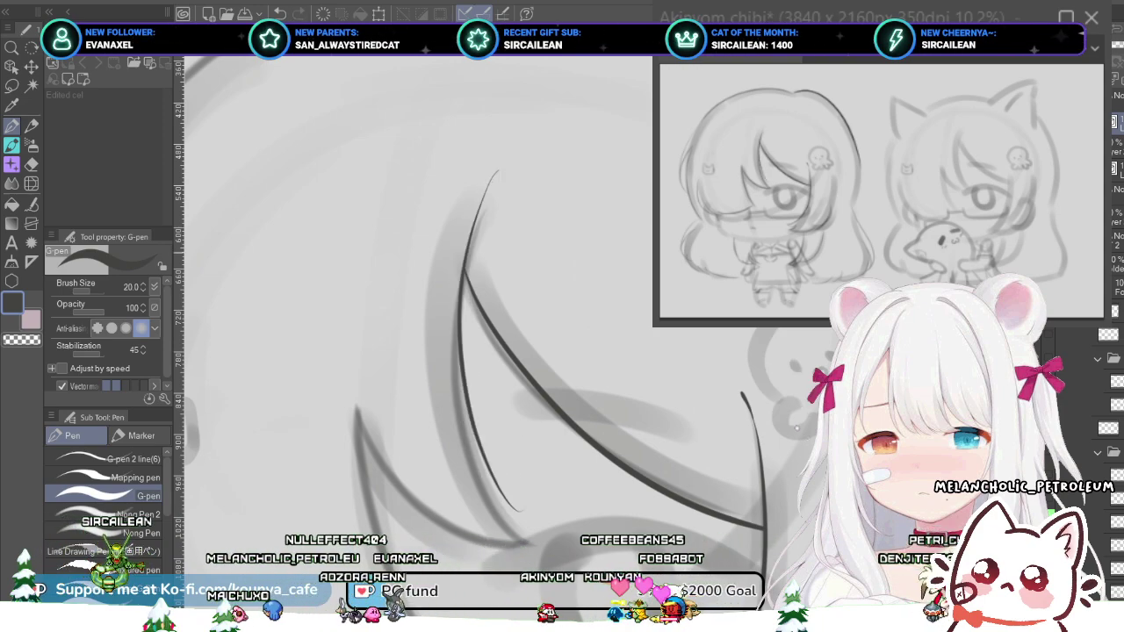
pyautogui.hotkey('ctrl', 'z')
pyautogui.moveTo(494, 173)
pyautogui.mouseDown()
pyautogui.moveTo(456, 342)
pyautogui.moveTo(495, 505)
pyautogui.mouseUp()
pyautogui.hotkey('ctrl', 'z')
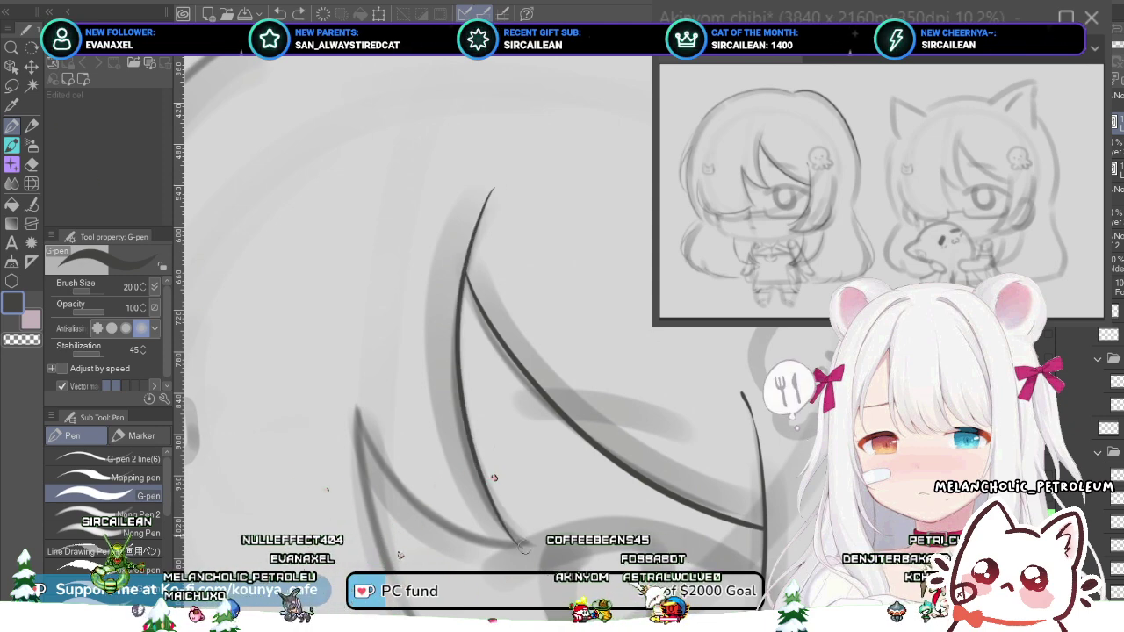
pyautogui.hotkey('ctrl', 'z')
pyautogui.moveTo(488, 184)
pyautogui.mouseDown()
pyautogui.moveTo(460, 380)
pyautogui.moveTo(504, 503)
pyautogui.moveTo(480, 452)
pyautogui.moveTo(507, 504)
pyautogui.moveTo(472, 386)
pyautogui.moveTo(537, 516)
pyautogui.mouseUp()
pyautogui.hotkey('ctrl', 'z')
pyautogui.hotkey('ctrl', 'z')
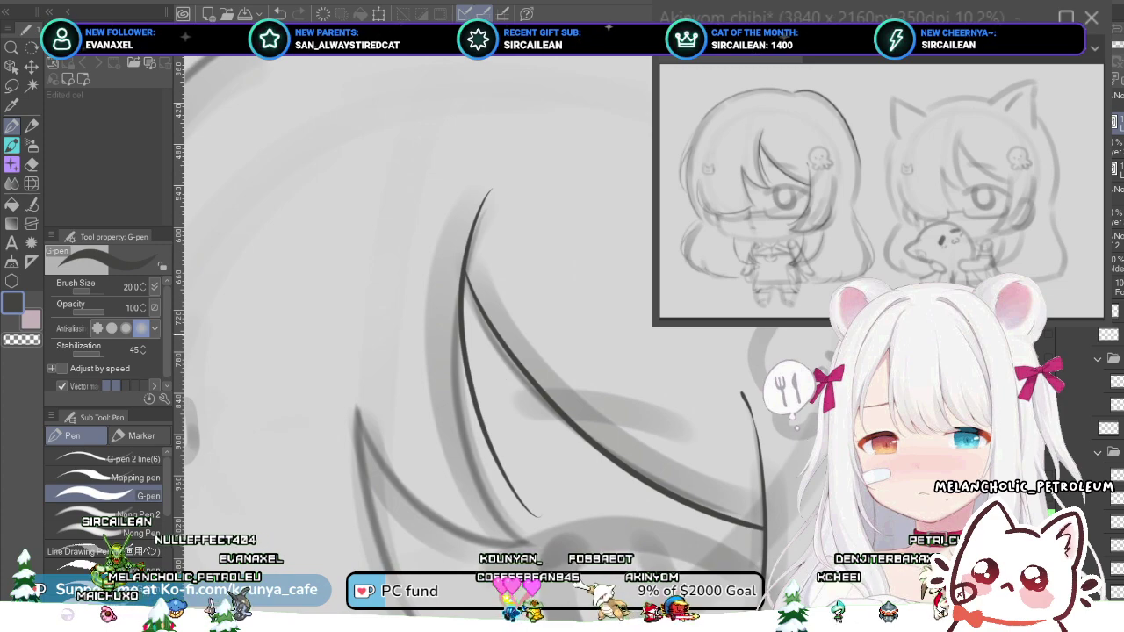
pyautogui.scroll(-3, 485, 324)
pyautogui.scroll(3, 484, 324)
pyautogui.hotkey('ctrl', 'z')
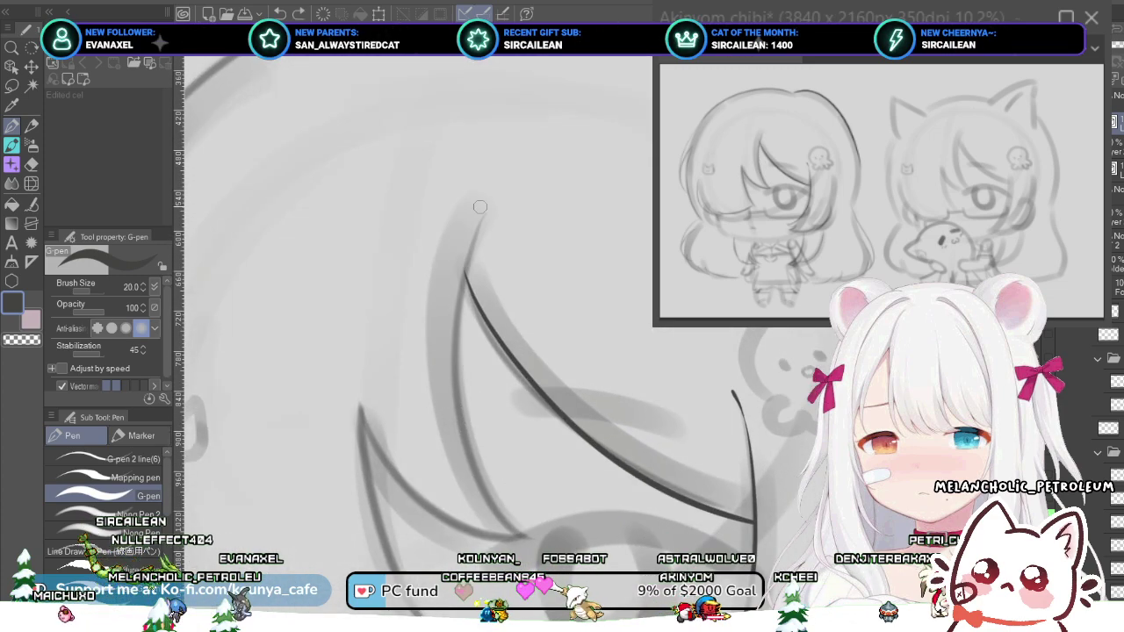
pyautogui.moveTo(480, 207); pyautogui.dragTo(466, 474)
pyautogui.hotkey('ctrl', 'z')
pyautogui.moveTo(489, 195); pyautogui.dragTo(523, 505)
pyautogui.hotkey('ctrl', 'z')
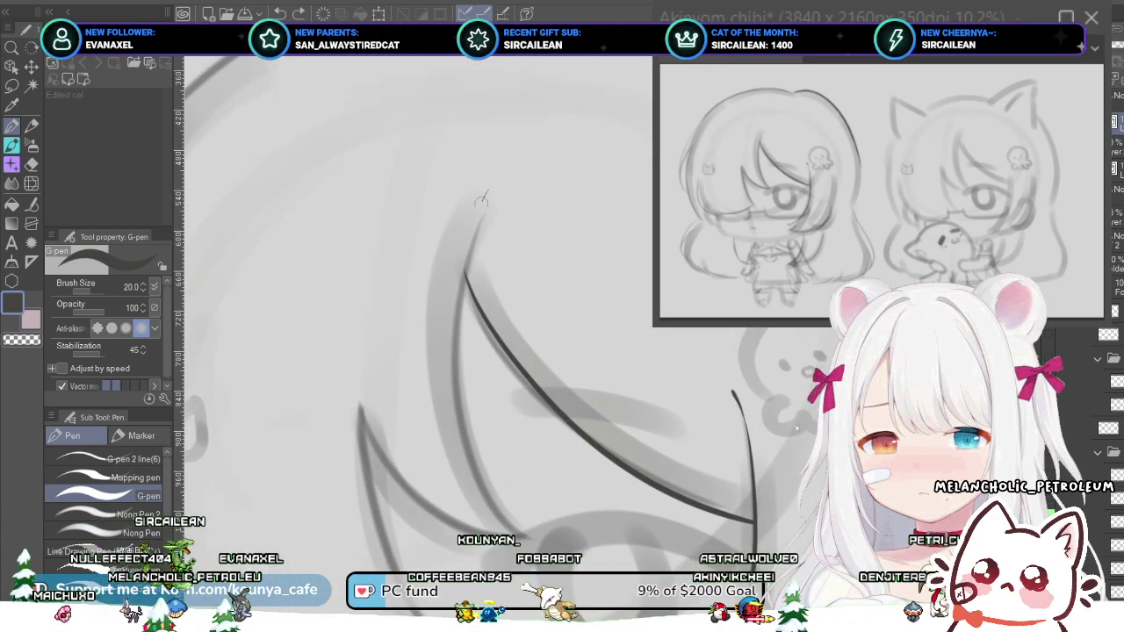
pyautogui.moveTo(482, 200); pyautogui.dragTo(525, 507)
pyautogui.hotkey('ctrl', 'z')
pyautogui.moveTo(483, 186); pyautogui.dragTo(479, 487)
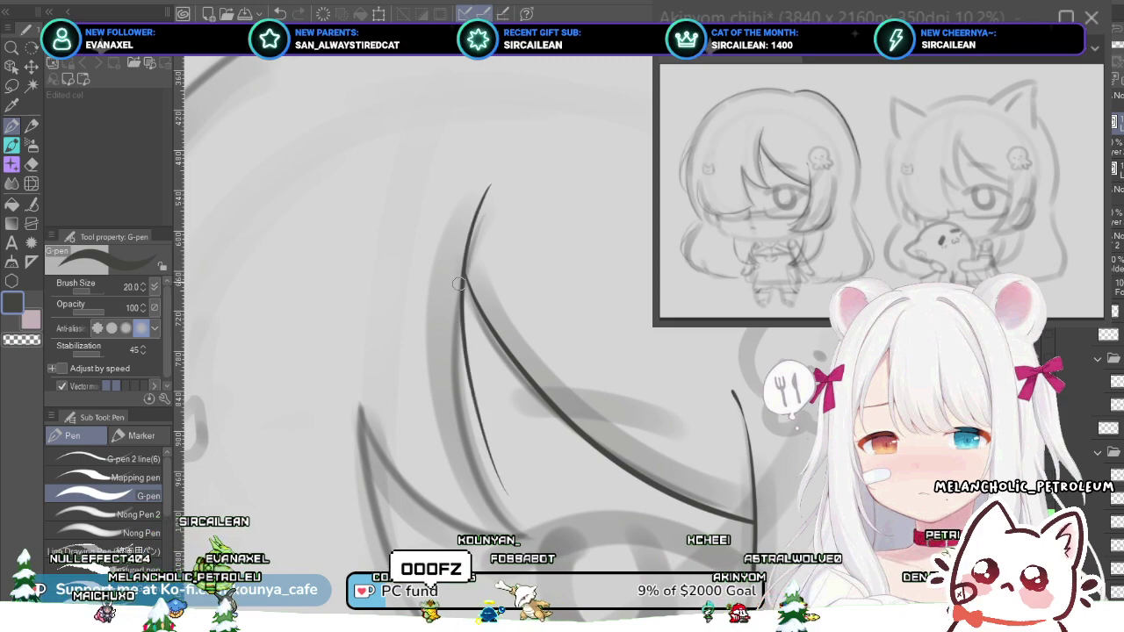
pyautogui.hotkey('ctrl', 'z')
pyautogui.moveTo(481, 200); pyautogui.dragTo(481, 474)
pyautogui.hotkey('ctrl', 'z')
pyautogui.moveTo(488, 195)
pyautogui.mouseDown()
pyautogui.moveTo(465, 267)
pyautogui.moveTo(525, 508)
pyautogui.mouseUp()
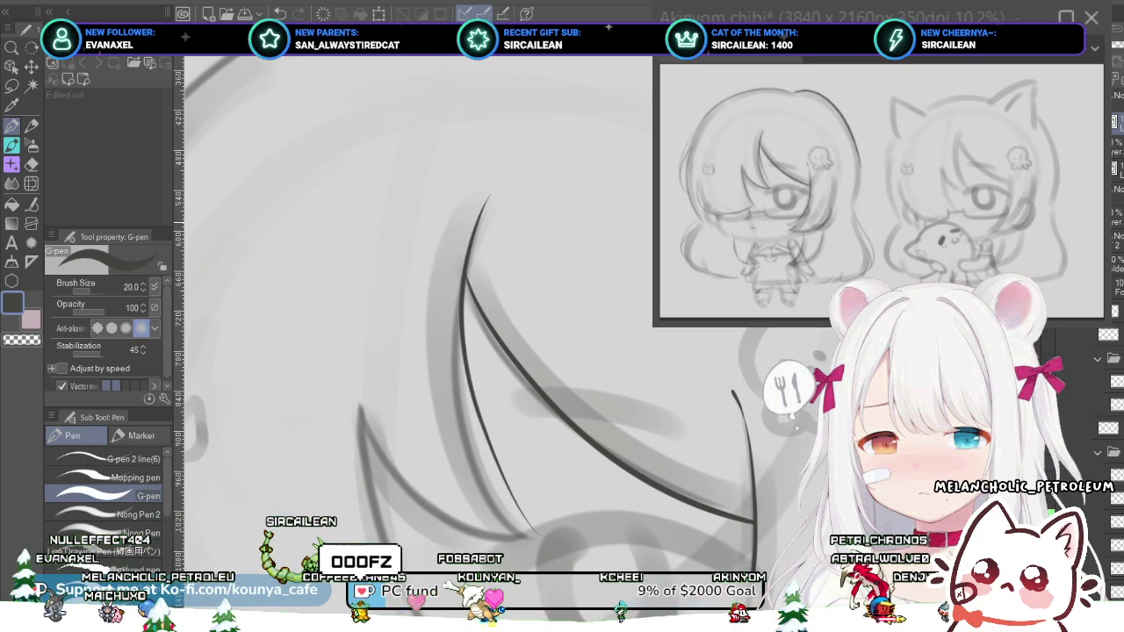
pyautogui.hotkey('ctrl', 'z')
pyautogui.moveTo(491, 177)
pyautogui.mouseDown()
pyautogui.moveTo(466, 290)
pyautogui.moveTo(500, 465)
pyautogui.moveTo(458, 312)
pyautogui.moveTo(516, 506)
pyautogui.mouseUp()
pyautogui.hotkey('ctrl', 'z')
pyautogui.scroll(-5, 475, 286)
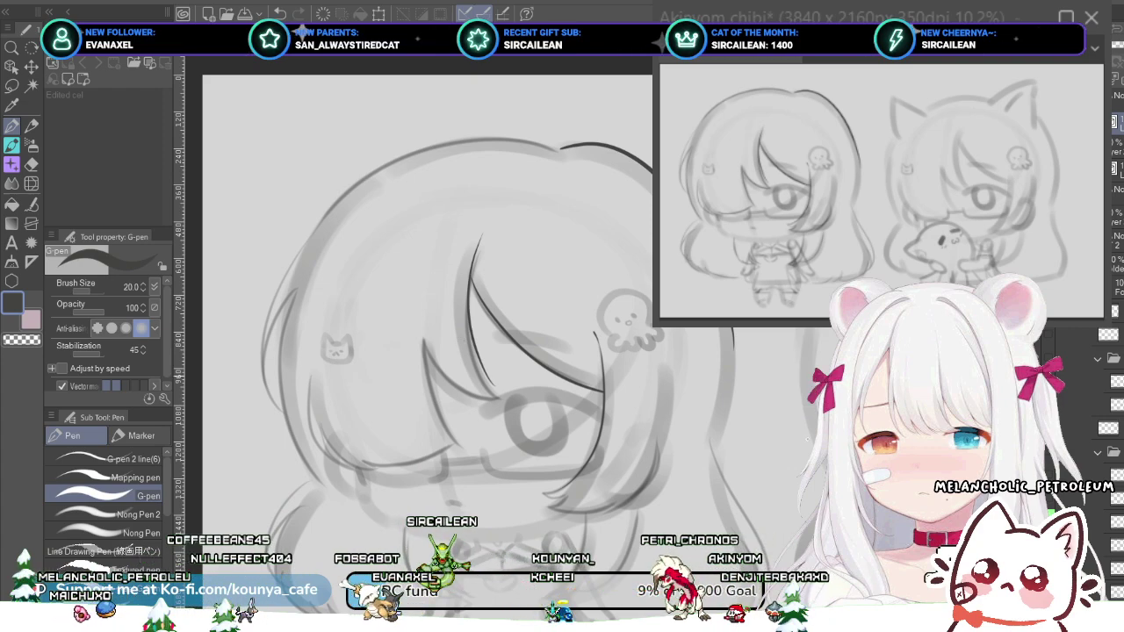
pyautogui.scroll(3, 450, 325)
pyautogui.scroll(2, 450, 325)
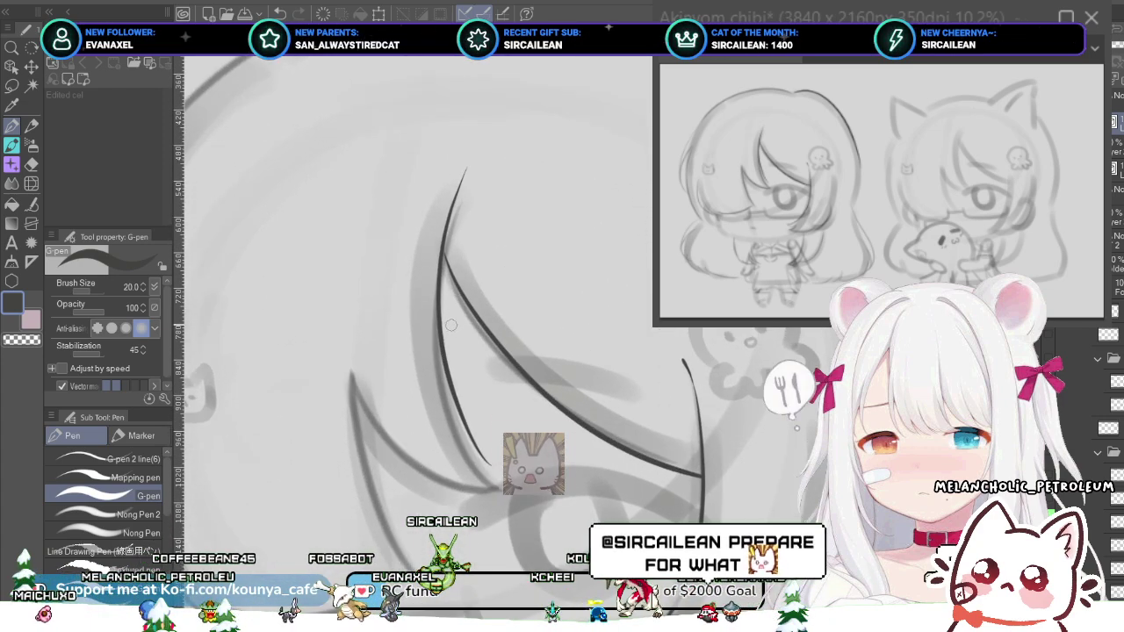
pyautogui.hotkey('ctrl', 'z')
pyautogui.moveTo(465, 181); pyautogui.dragTo(460, 446)
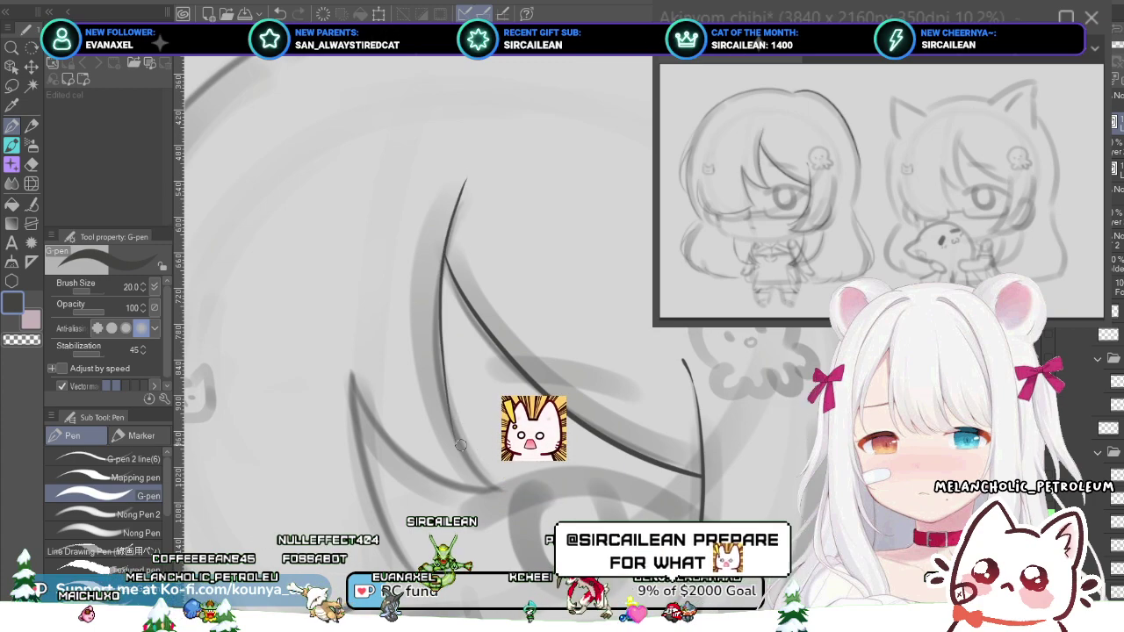
pyautogui.hotkey('ctrl', 'z')
pyautogui.moveTo(465, 181); pyautogui.dragTo(481, 476)
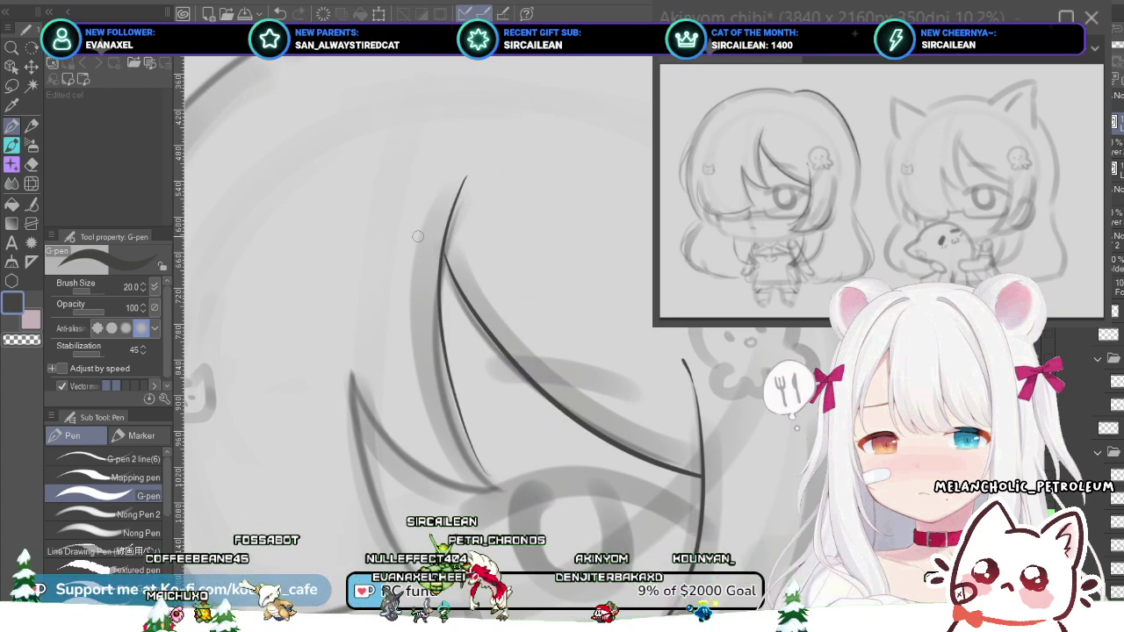
pyautogui.hotkey('ctrl', 'z')
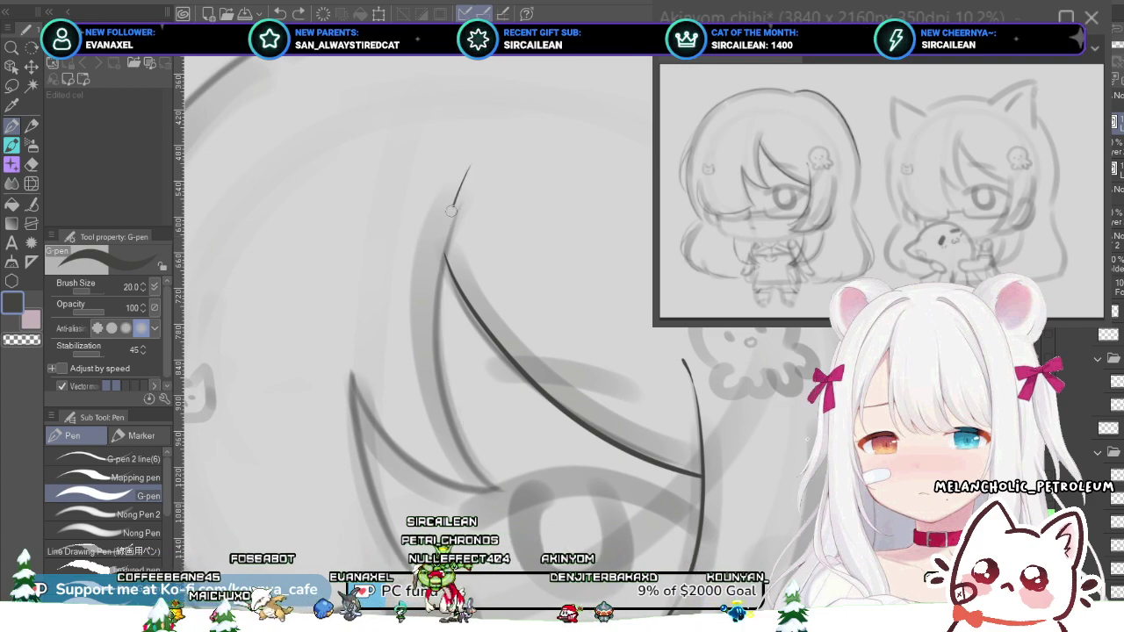
pyautogui.moveTo(450, 211); pyautogui.dragTo(472, 439)
pyautogui.hotkey('ctrl', 'z')
pyautogui.moveTo(464, 166); pyautogui.dragTo(472, 432)
pyautogui.hotkey('ctrl', 'z')
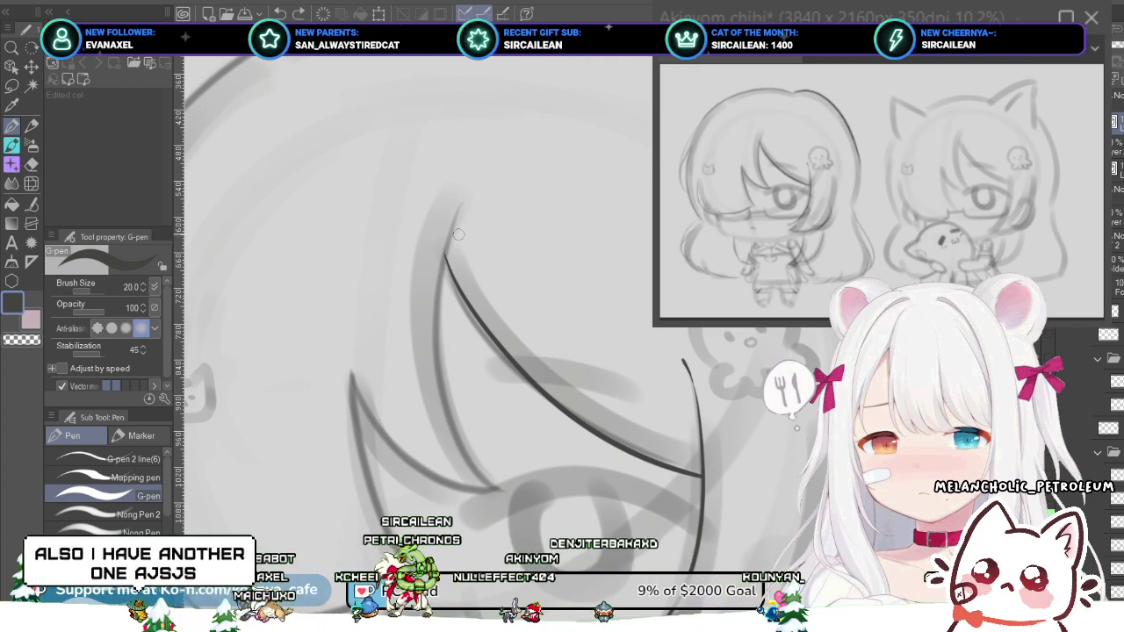
pyautogui.moveTo(462, 233); pyautogui.dragTo(446, 246)
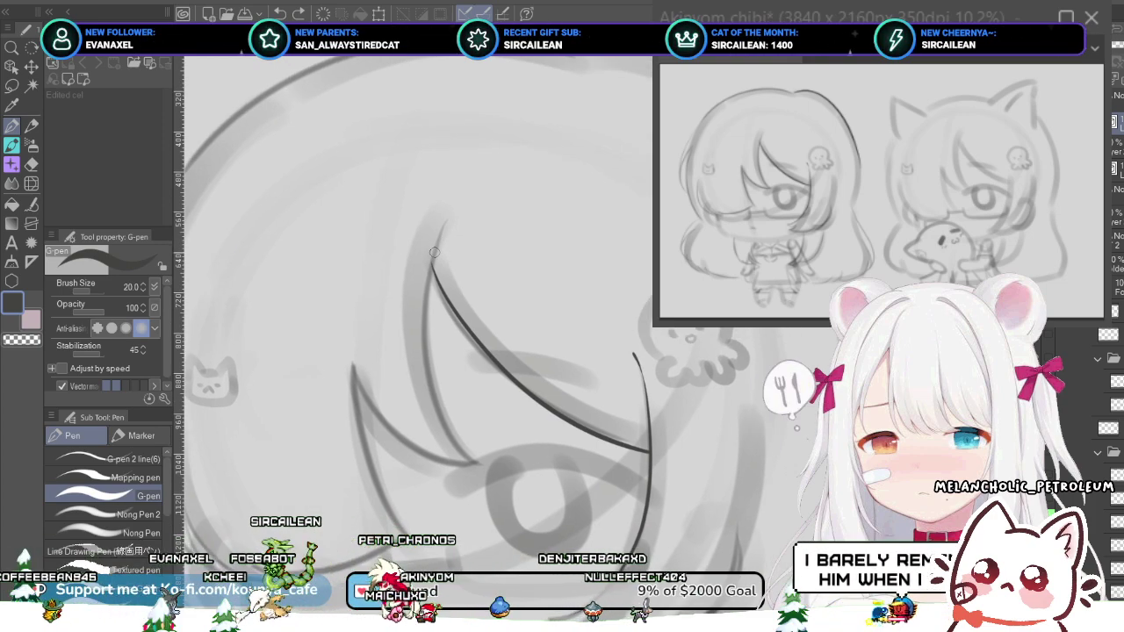
pyautogui.moveTo(432, 327); pyautogui.dragTo(457, 405)
pyautogui.hotkey('ctrl', 'z')
pyautogui.moveTo(443, 225); pyautogui.dragTo(463, 419)
pyautogui.hotkey('ctrl', 'z')
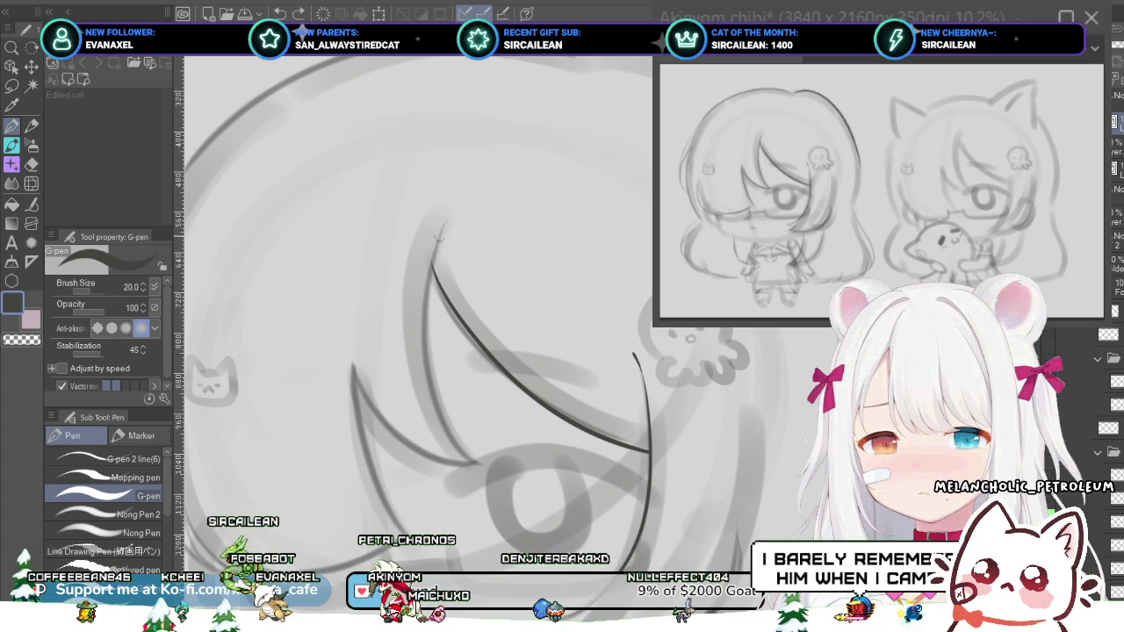
pyautogui.moveTo(440, 217); pyautogui.dragTo(476, 439)
pyautogui.hotkey('ctrl', 'z')
pyautogui.moveTo(448, 203)
pyautogui.mouseDown()
pyautogui.moveTo(443, 351)
pyautogui.moveTo(489, 431)
pyautogui.mouseUp()
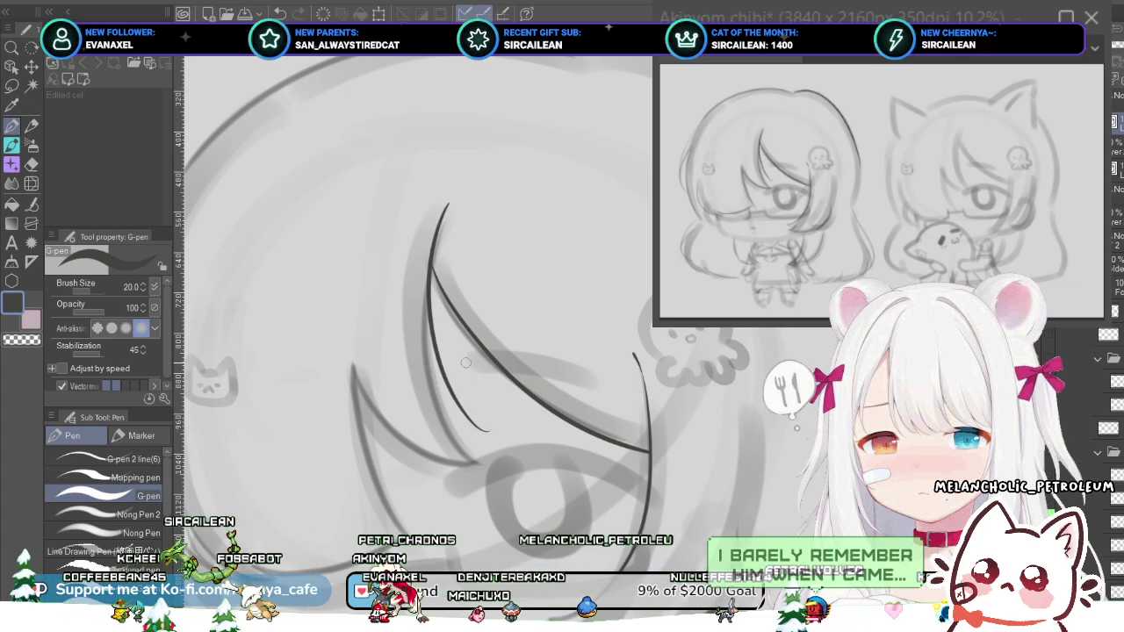
pyautogui.scroll(3, 454, 366)
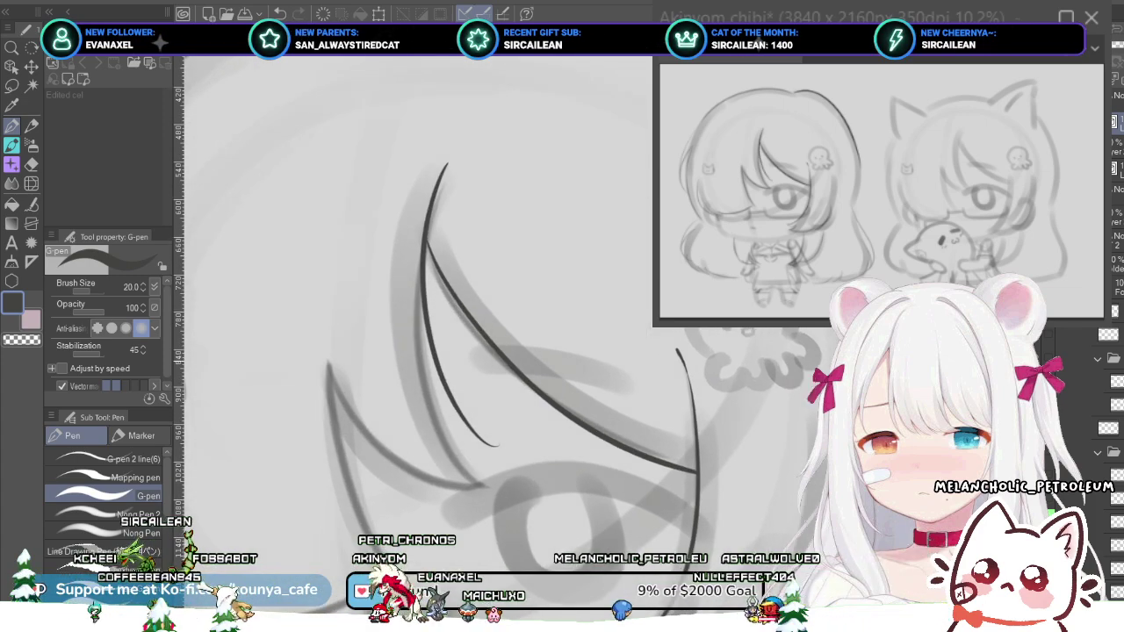
pyautogui.hotkey('ctrl', 'z')
pyautogui.moveTo(449, 156)
pyautogui.mouseDown()
pyautogui.moveTo(414, 306)
pyautogui.moveTo(469, 480)
pyautogui.mouseUp()
pyautogui.hotkey('ctrl', 'z')
pyautogui.moveTo(450, 156); pyautogui.dragTo(482, 476)
pyautogui.hotkey('ctrl', 'z')
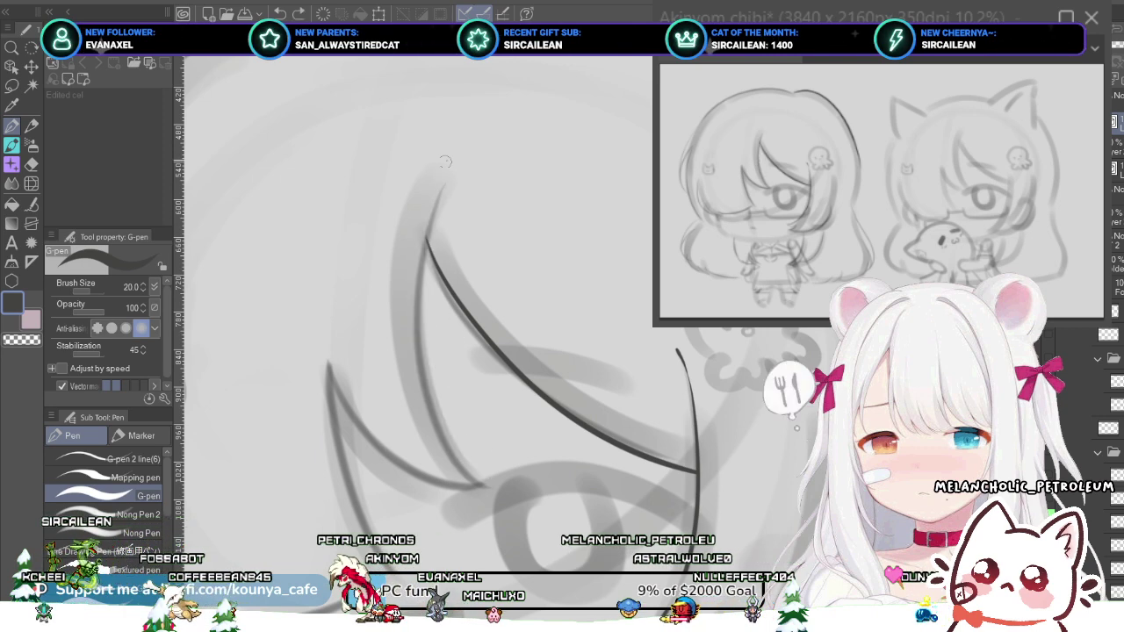
# - Ink the left edge of the central bang strand with the G-pen, replacing the first line with a smoother curve reaching the eye
pyautogui.moveTo(443, 163); pyautogui.dragTo(481, 474)
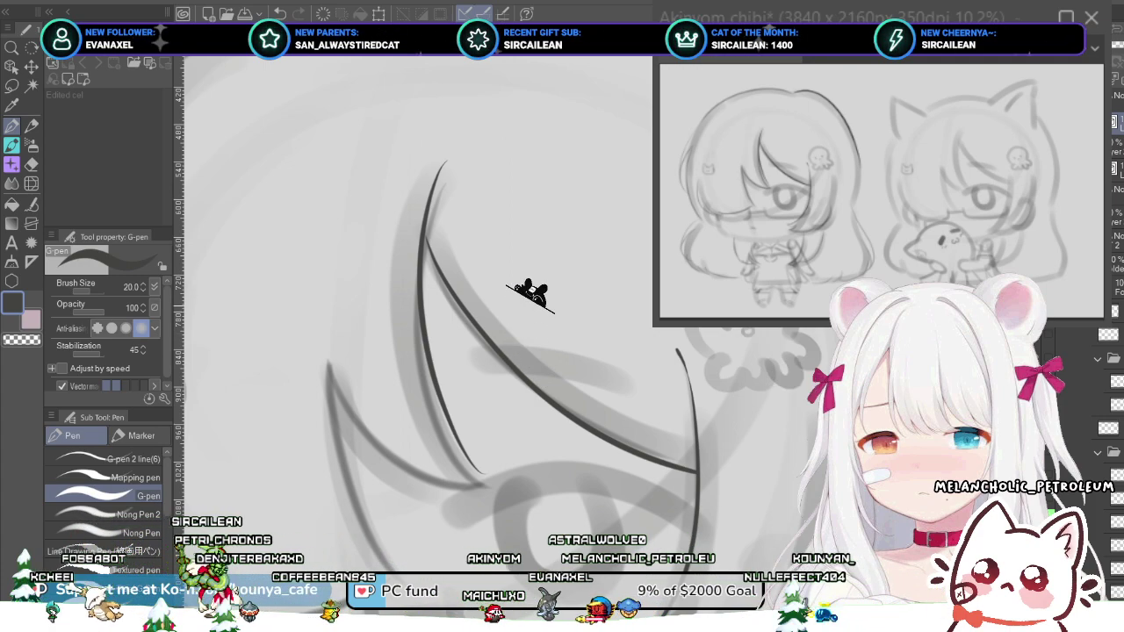
pyautogui.press('ctrl')
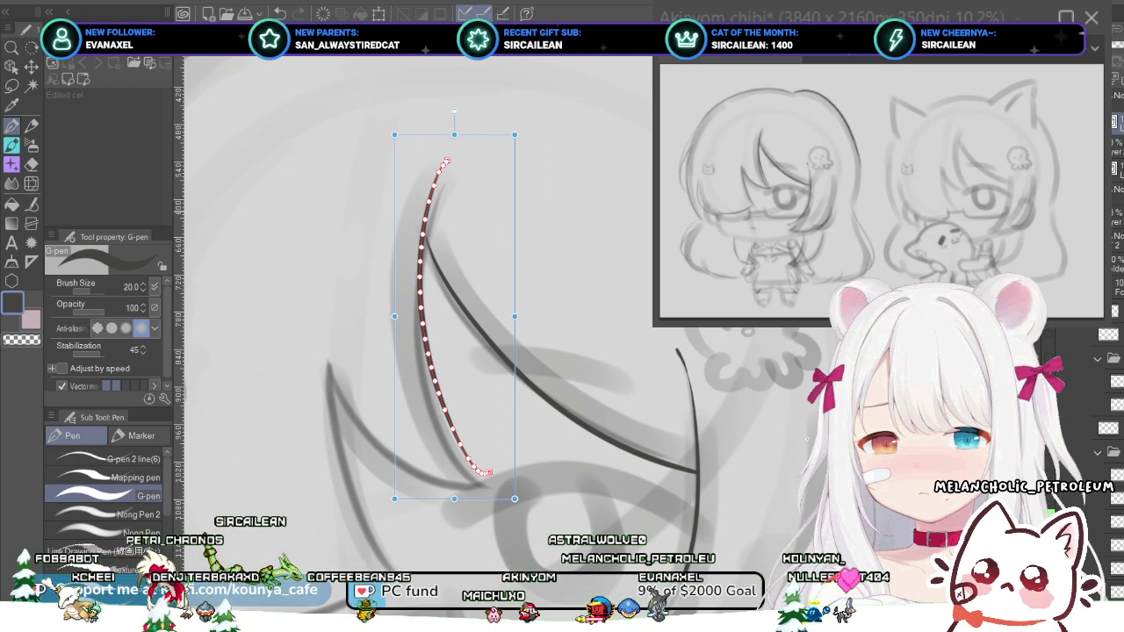
pyautogui.press('Delete')
pyautogui.moveTo(452, 160)
pyautogui.mouseDown()
pyautogui.moveTo(419, 316)
pyautogui.moveTo(496, 478)
pyautogui.mouseUp()
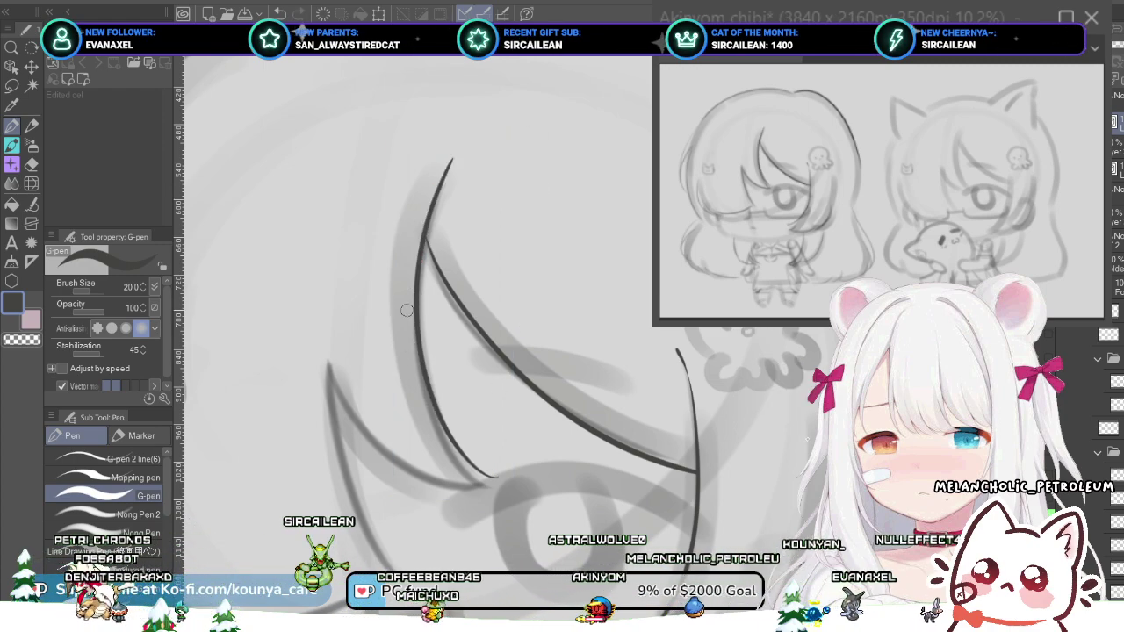
# - Ink the upper curved edge of the smaller bang strand from its pointed tip to the lower end of the central strand
pyautogui.moveTo(329, 351); pyautogui.dragTo(363, 423)
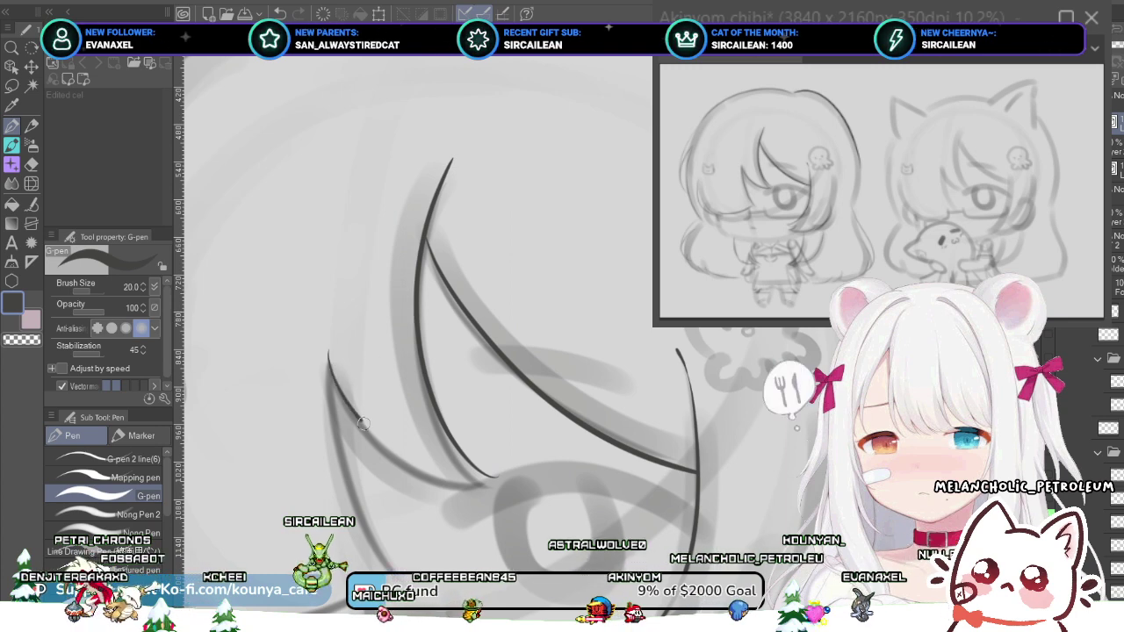
pyautogui.scroll(-2, 360, 348)
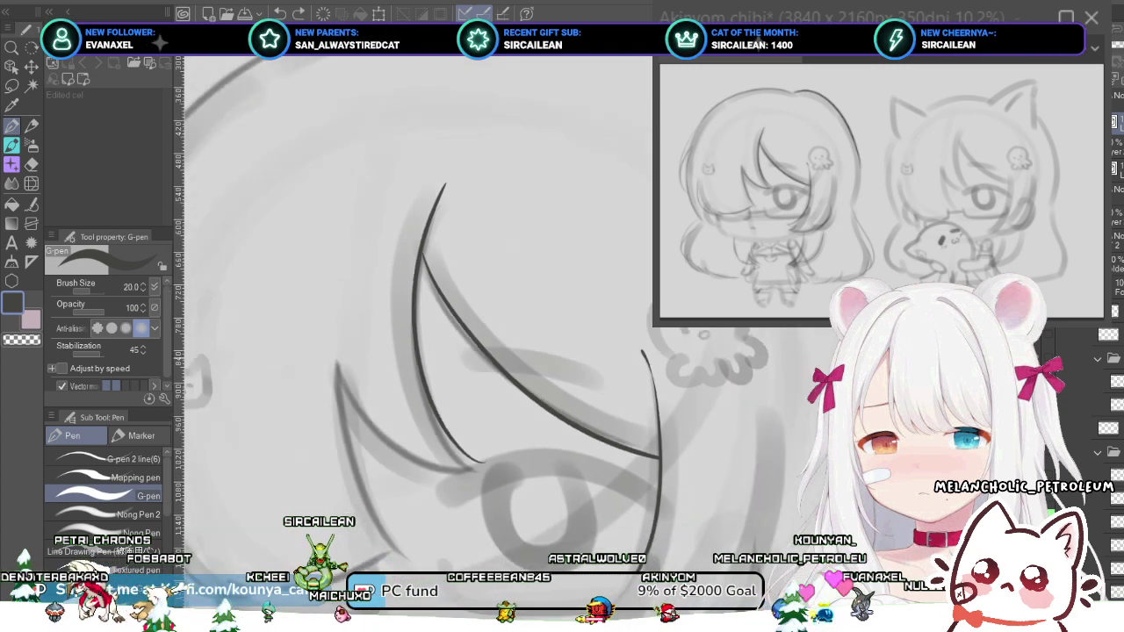
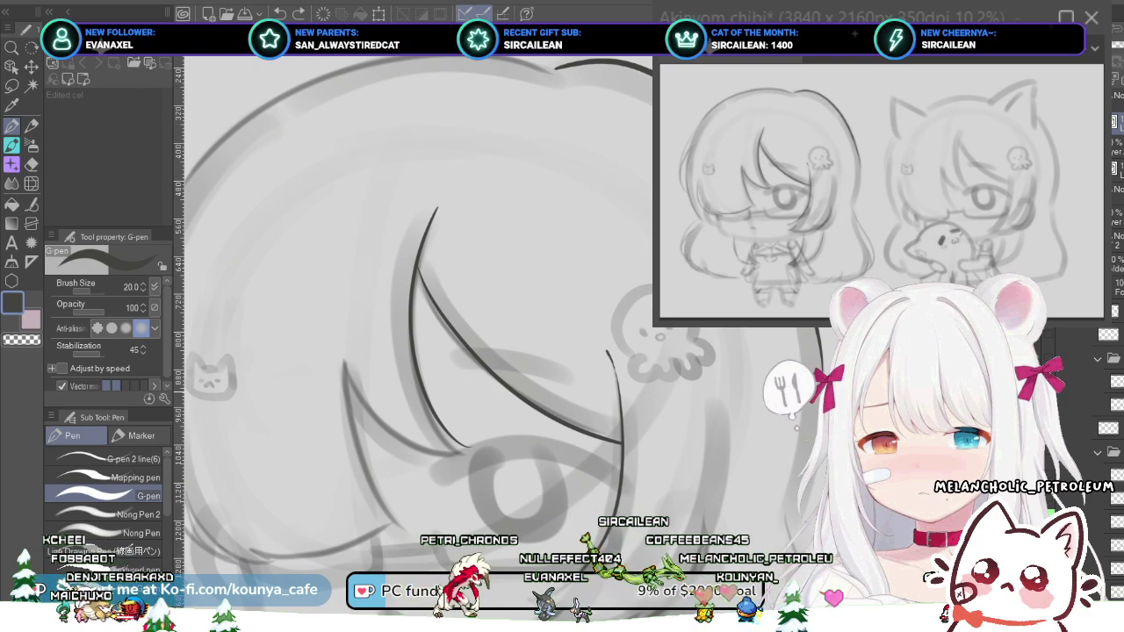
pyautogui.scroll(2, 401, 384)
pyautogui.scroll(1, 364, 383)
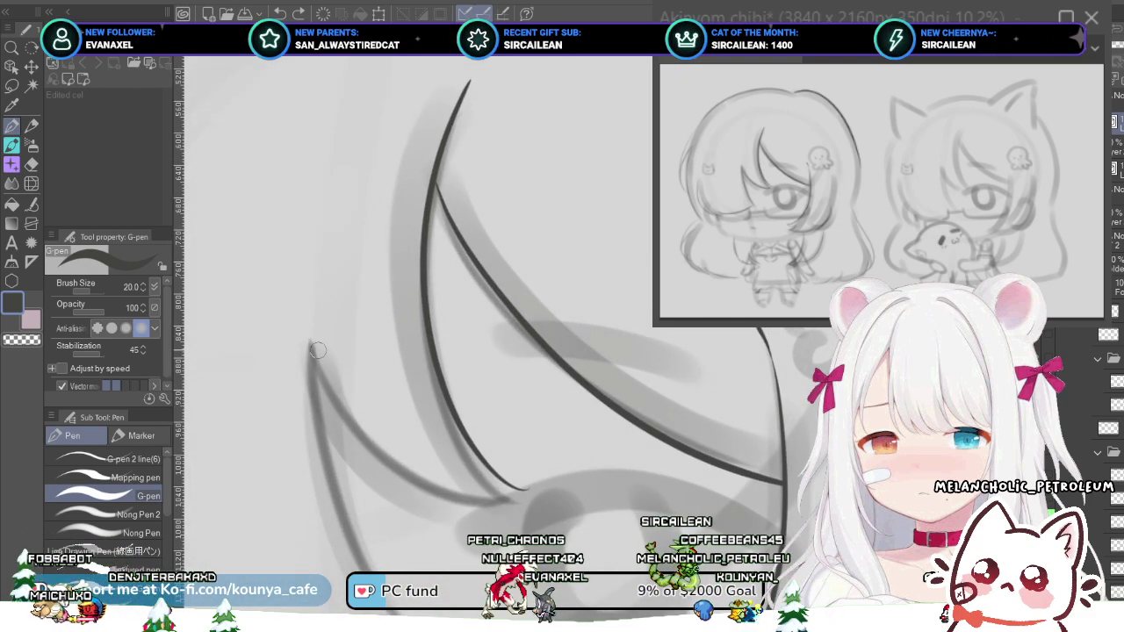
pyautogui.moveTo(310, 323)
pyautogui.mouseDown()
pyautogui.moveTo(334, 403)
pyautogui.moveTo(458, 485)
pyautogui.mouseUp()
pyautogui.hotkey('ctrl', 'z')
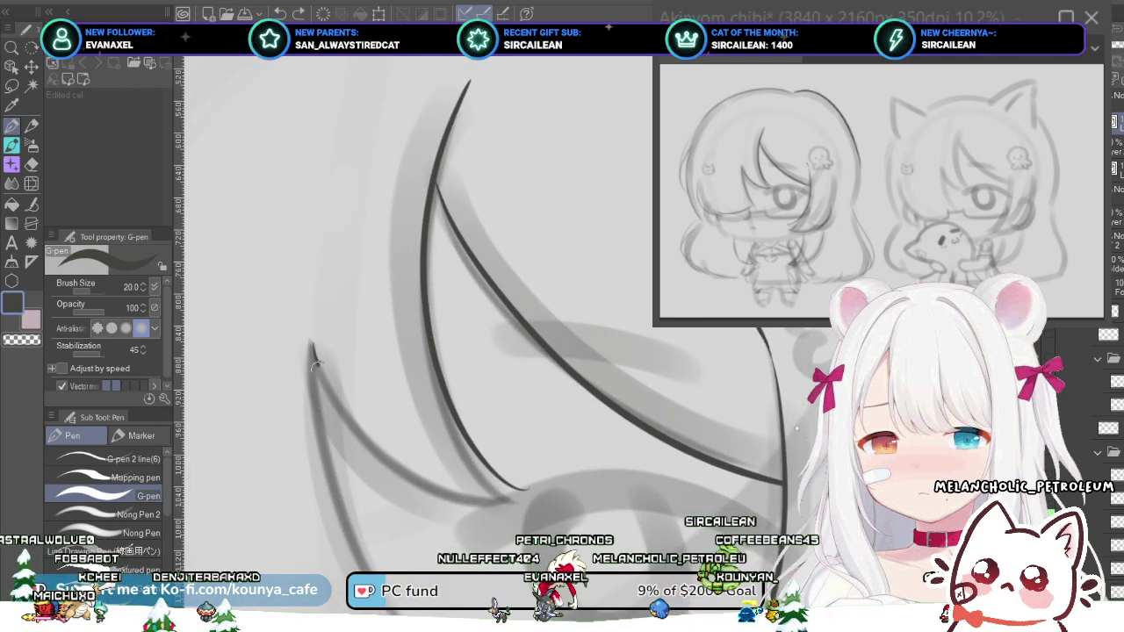
pyautogui.moveTo(316, 365); pyautogui.dragTo(518, 488)
pyautogui.hotkey('ctrl', 'z')
pyautogui.moveTo(311, 342); pyautogui.dragTo(525, 489)
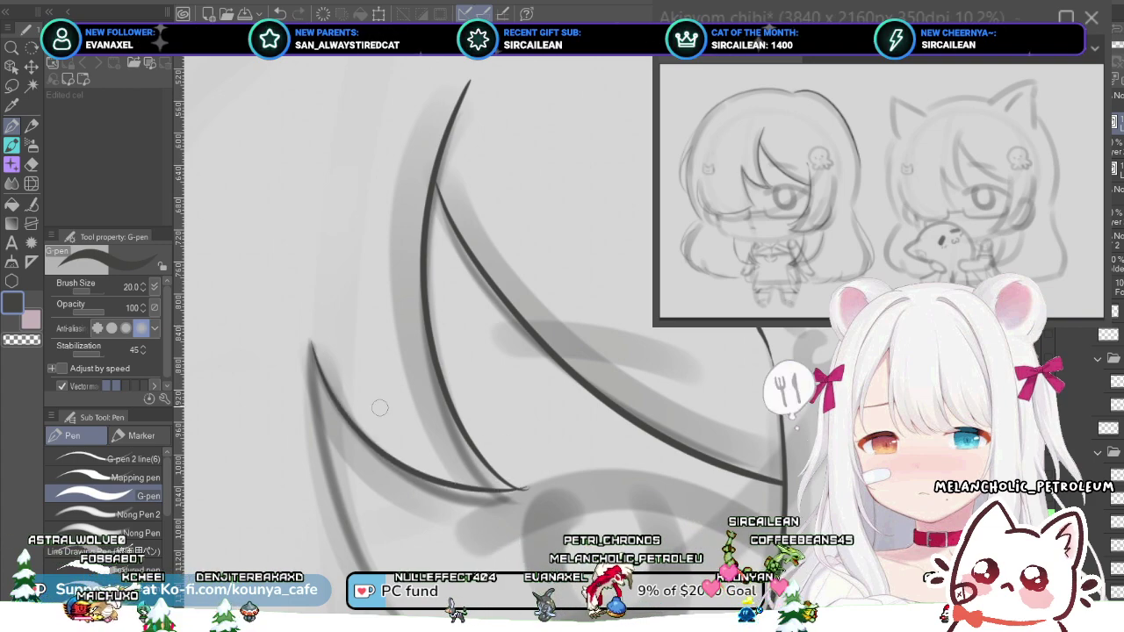
# - Select the smaller strand's upper line and scale it slightly so its end meets the central strand's lower tip, then deselect it
pyautogui.press('ctrl')
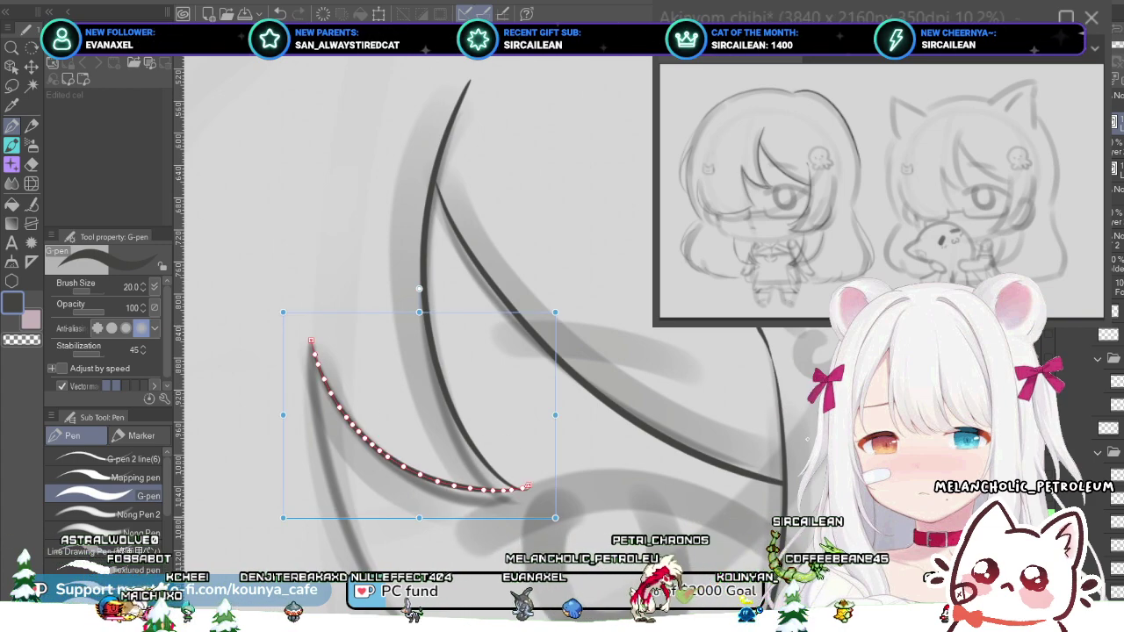
pyautogui.moveTo(555, 518); pyautogui.dragTo(554, 524)
pyautogui.scroll(2, 521, 499)
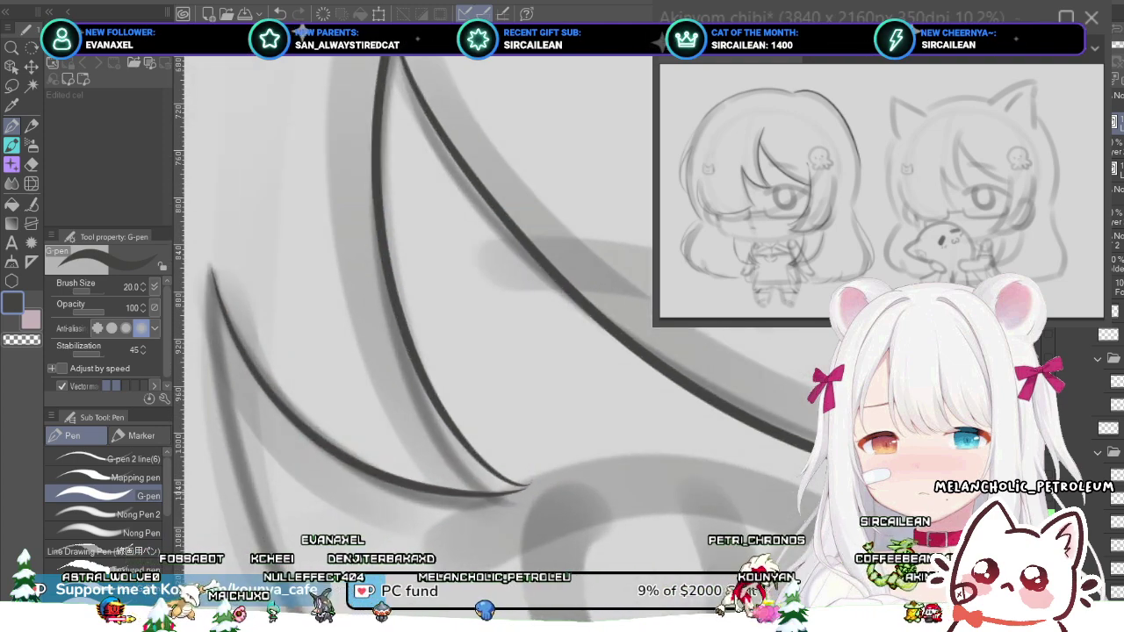
pyautogui.press('ctrl')
pyautogui.moveTo(562, 528); pyautogui.dragTo(562, 522)
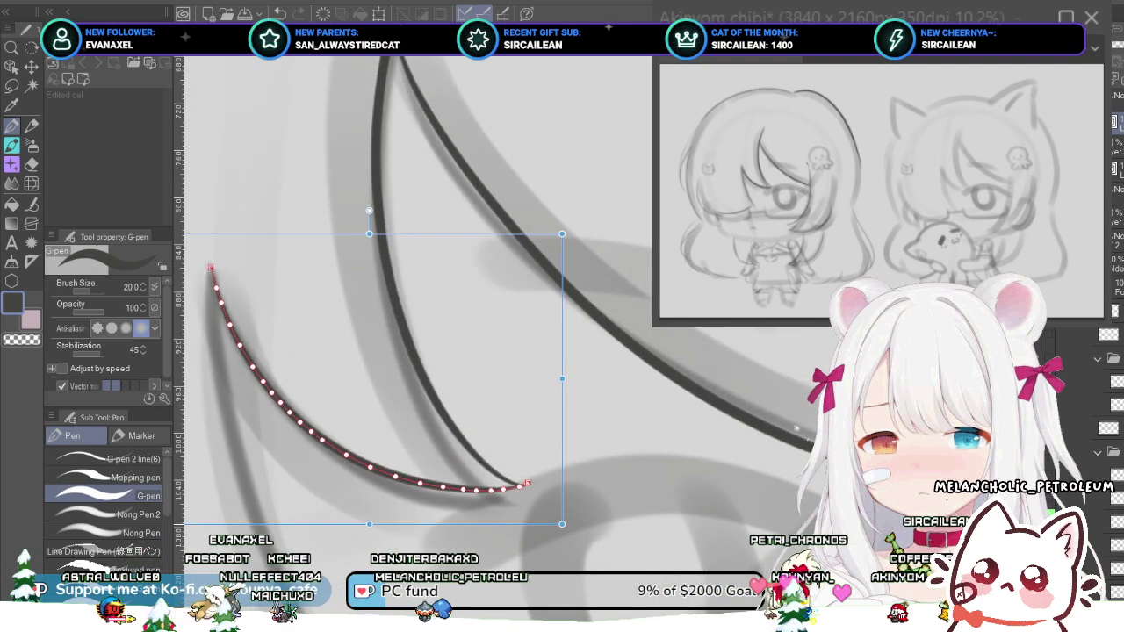
pyautogui.press('ctrl')
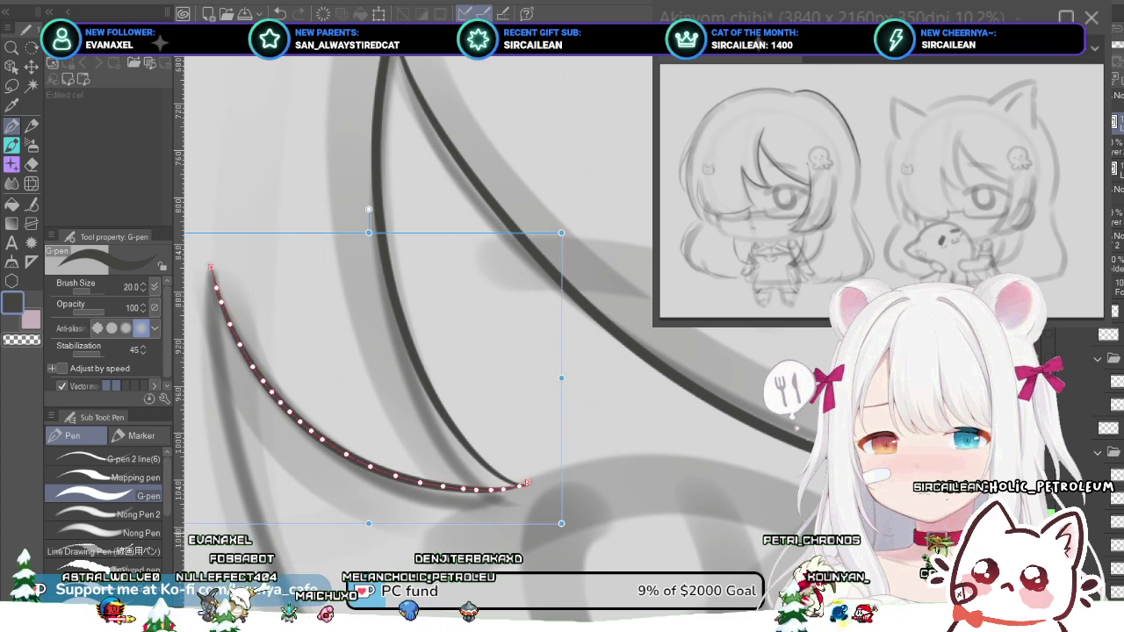
pyautogui.moveTo(562, 522); pyautogui.dragTo(557, 529)
pyautogui.hotkey('ctrl', 'd')
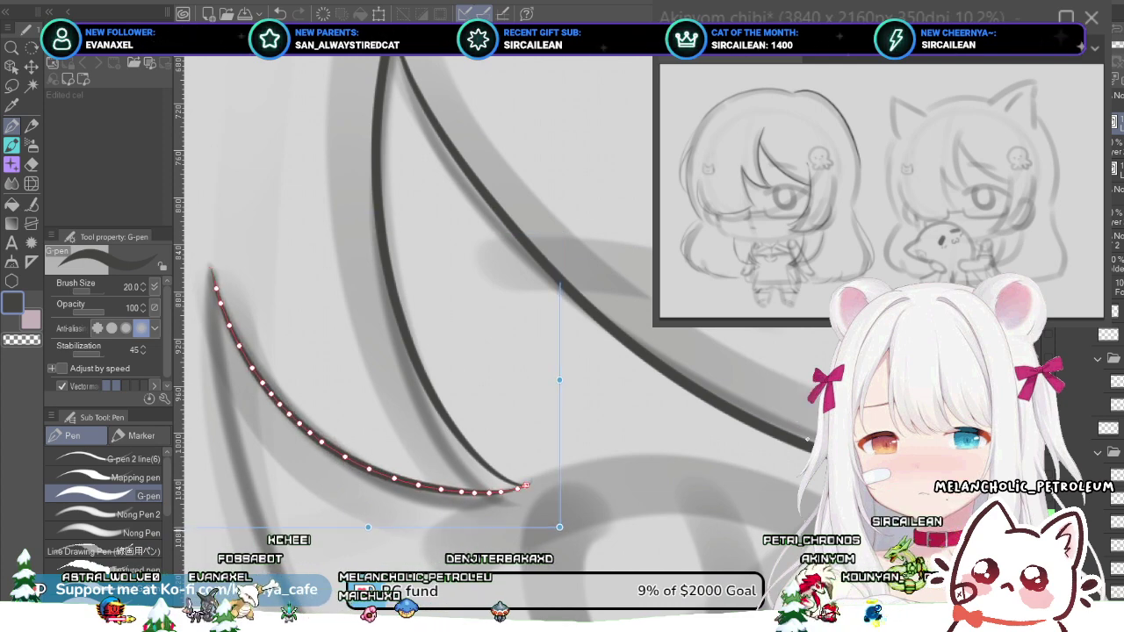
pyautogui.scroll(-4, 457, 395)
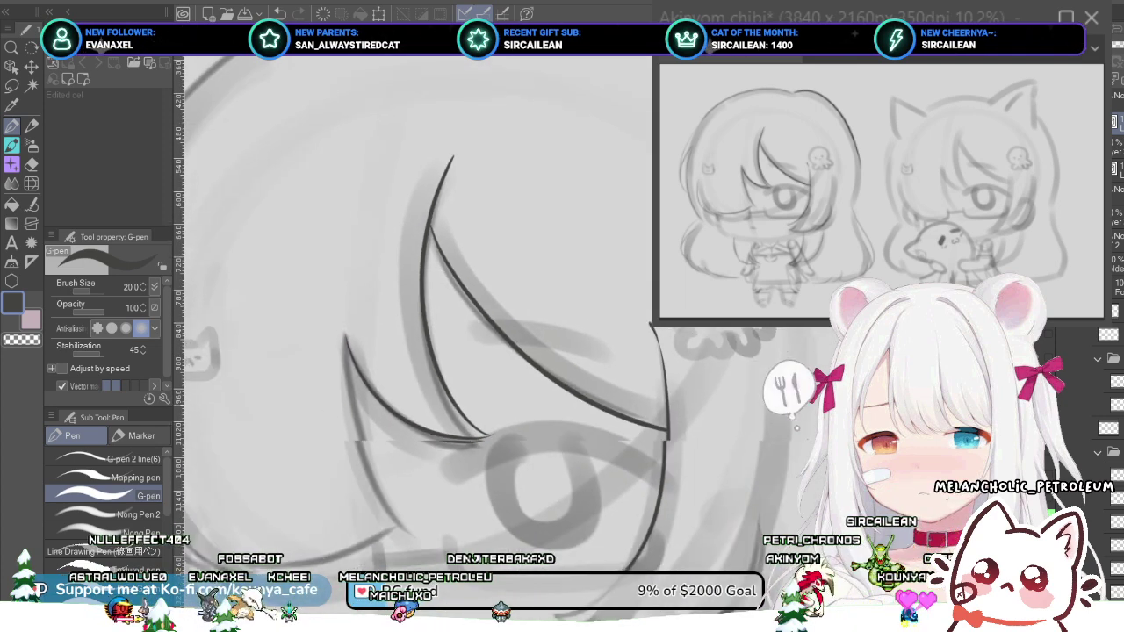
pyautogui.moveTo(457, 395); pyautogui.dragTo(570, 365)
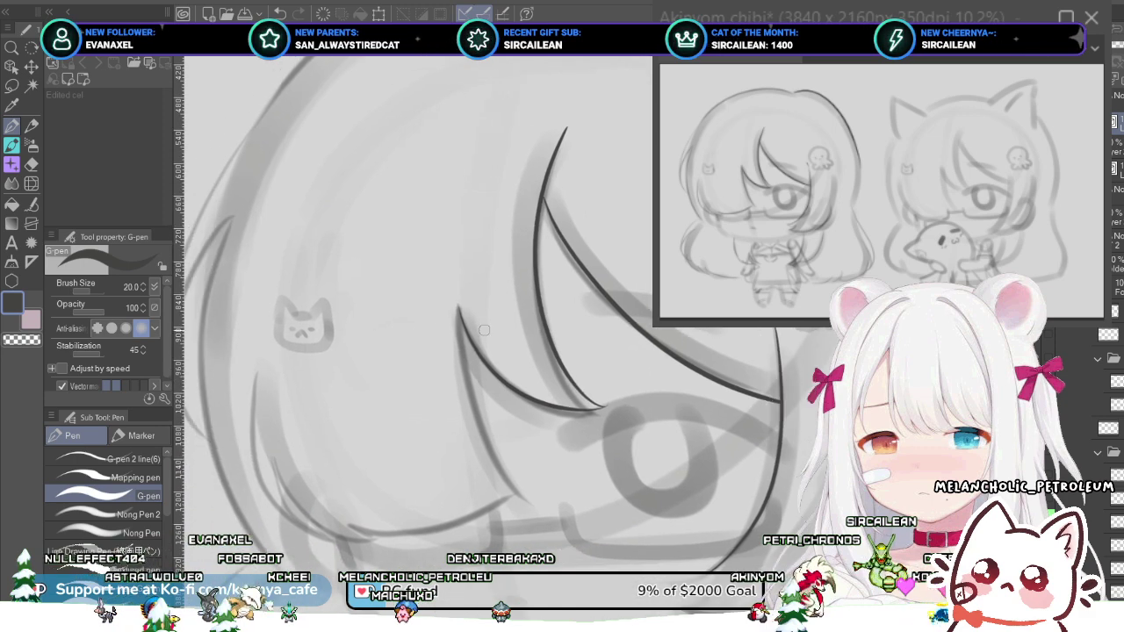
pyautogui.moveTo(452, 332); pyautogui.dragTo(469, 309)
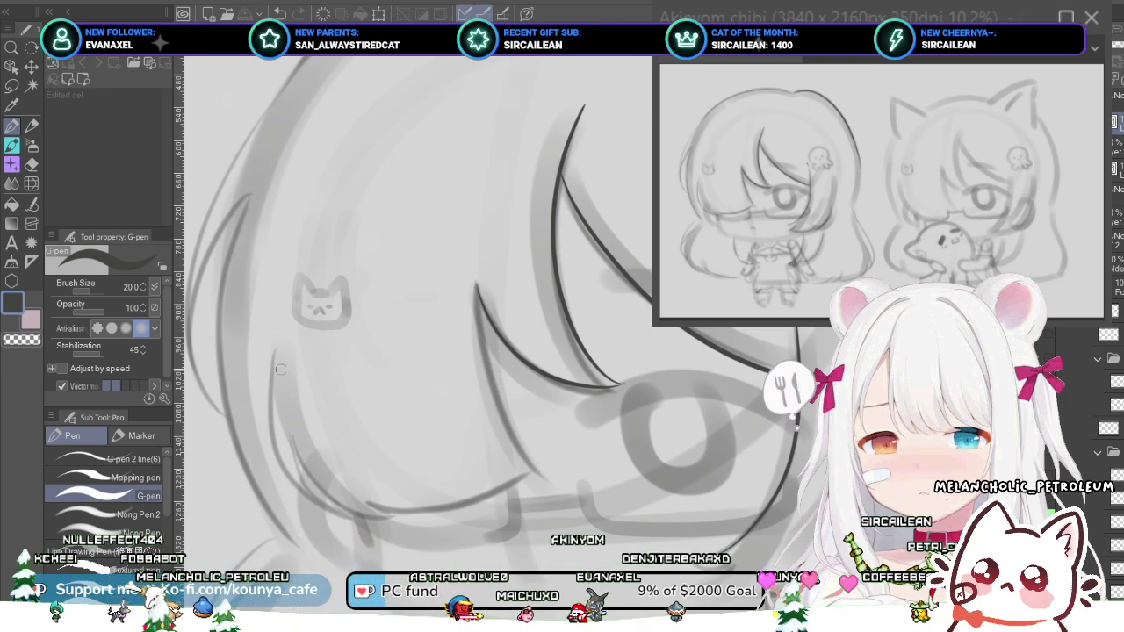
pyautogui.moveTo(279, 285); pyautogui.dragTo(297, 474)
pyautogui.hotkey('ctrl', 'z')
pyautogui.moveTo(271, 357); pyautogui.dragTo(321, 512)
pyautogui.hotkey('ctrl', 'z')
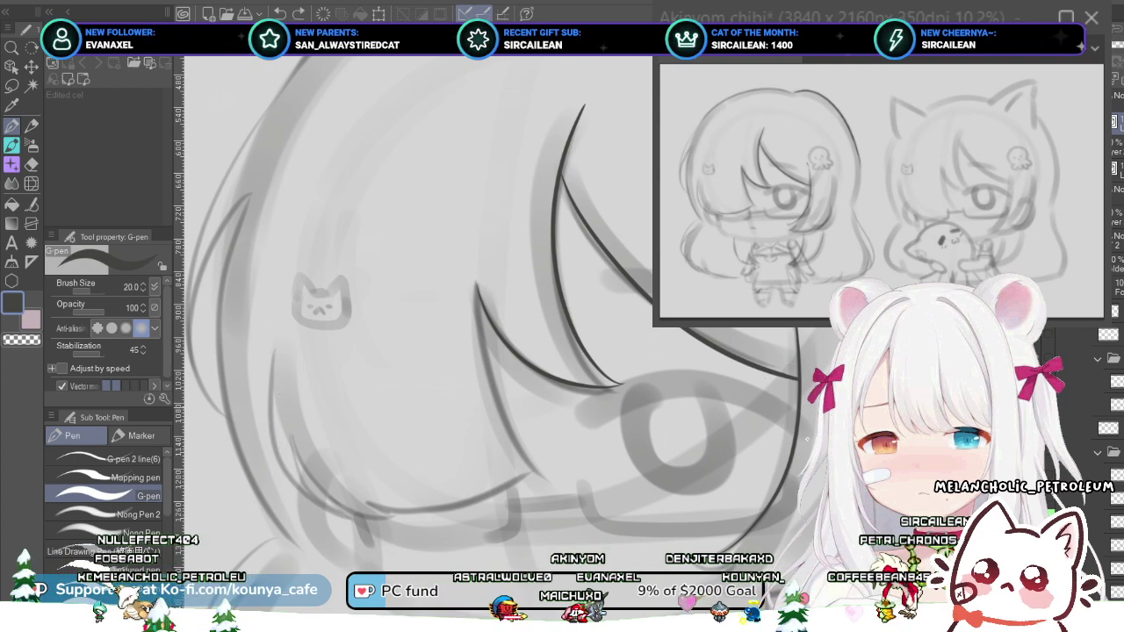
# - Ink the left curved edge of the smaller bang strand from its pointed tip to its lower end, redoing the stroke until it follows the sketch
pyautogui.scroll(3, 494, 297)
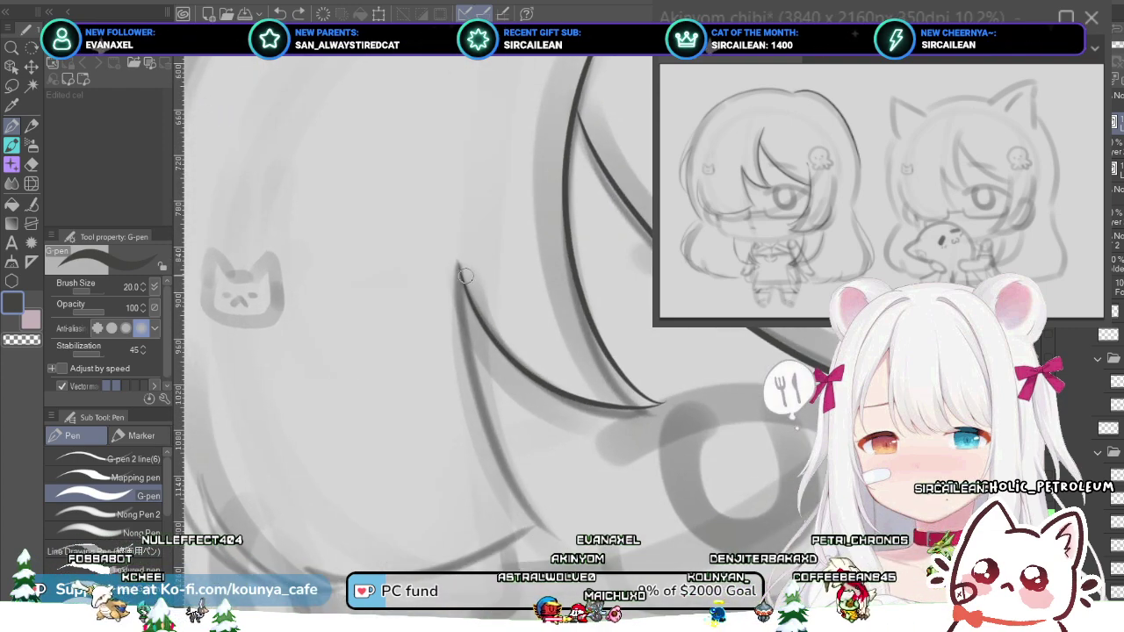
pyautogui.moveTo(457, 213)
pyautogui.mouseDown()
pyautogui.moveTo(476, 373)
pyautogui.moveTo(457, 247)
pyautogui.moveTo(519, 459)
pyautogui.mouseUp()
pyautogui.hotkey('ctrl', 'z')
pyautogui.hotkey('ctrl', 'z')
pyautogui.moveTo(467, 187); pyautogui.dragTo(474, 375)
pyautogui.hotkey('ctrl', 'z')
pyautogui.moveTo(462, 223); pyautogui.dragTo(489, 423)
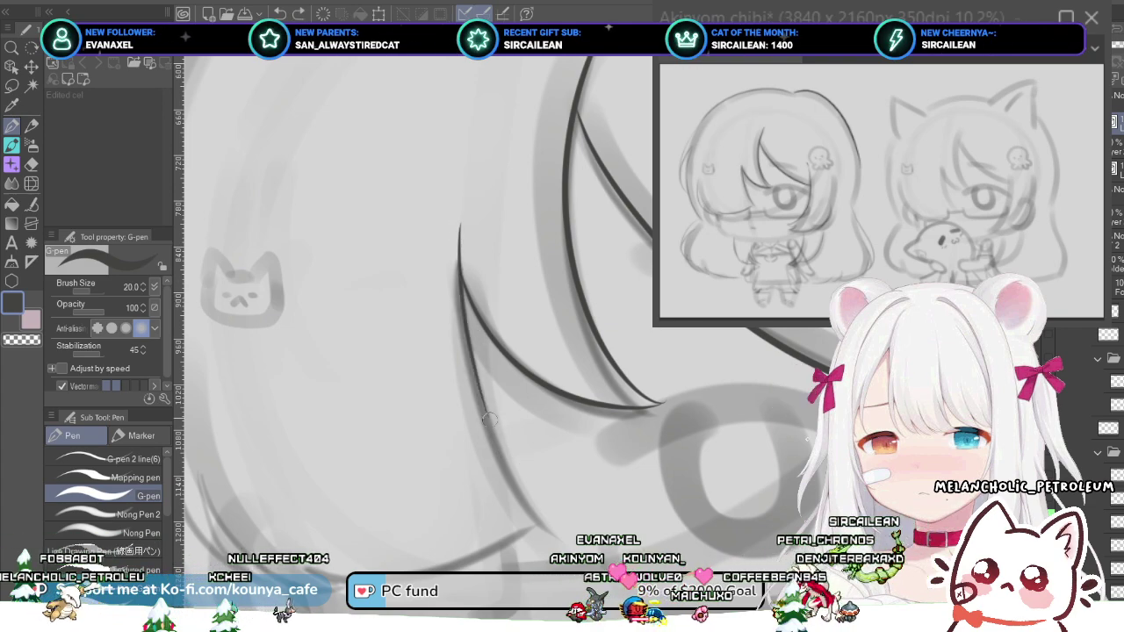
pyautogui.hotkey('ctrl', 'z')
pyautogui.moveTo(460, 261); pyautogui.dragTo(494, 434)
pyautogui.hotkey('ctrl', 'z')
pyautogui.moveTo(460, 262); pyautogui.dragTo(481, 402)
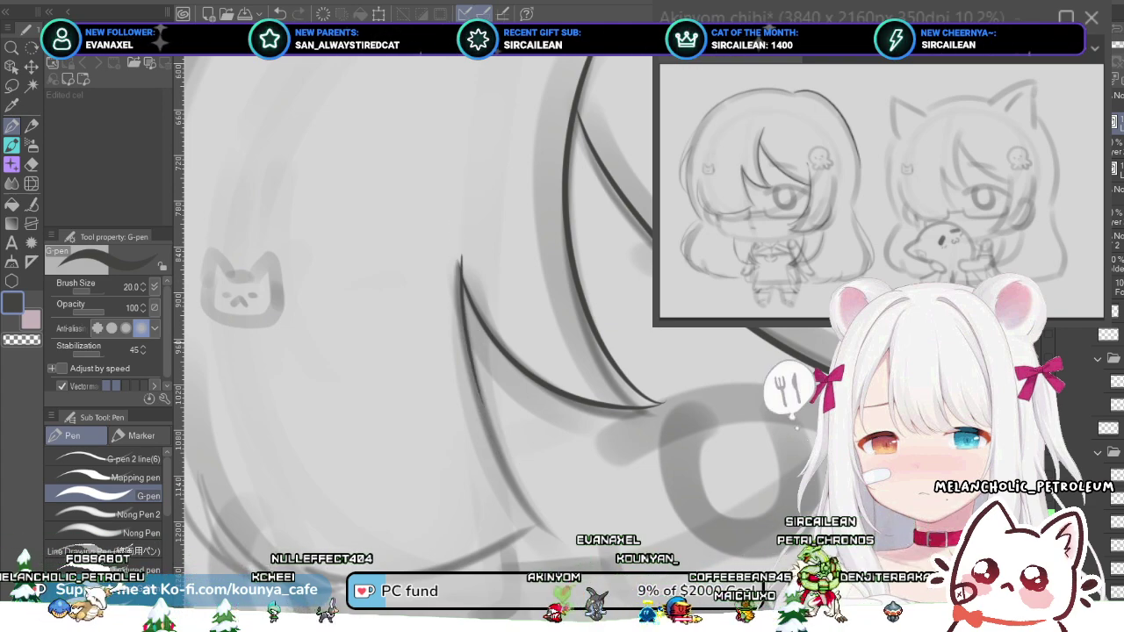
pyautogui.hotkey('ctrl', 'z')
pyautogui.moveTo(456, 263); pyautogui.dragTo(502, 437)
pyautogui.hotkey('ctrl', 'z')
pyautogui.moveTo(460, 262); pyautogui.dragTo(526, 474)
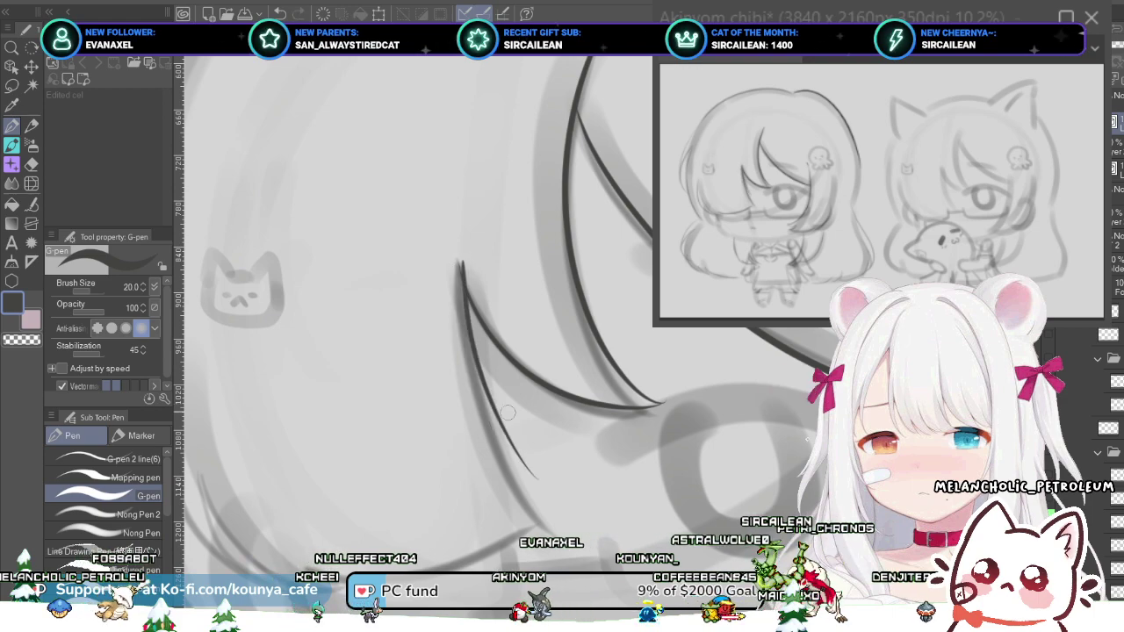
pyautogui.hotkey('ctrl', 'z')
pyautogui.moveTo(458, 265); pyautogui.dragTo(514, 457)
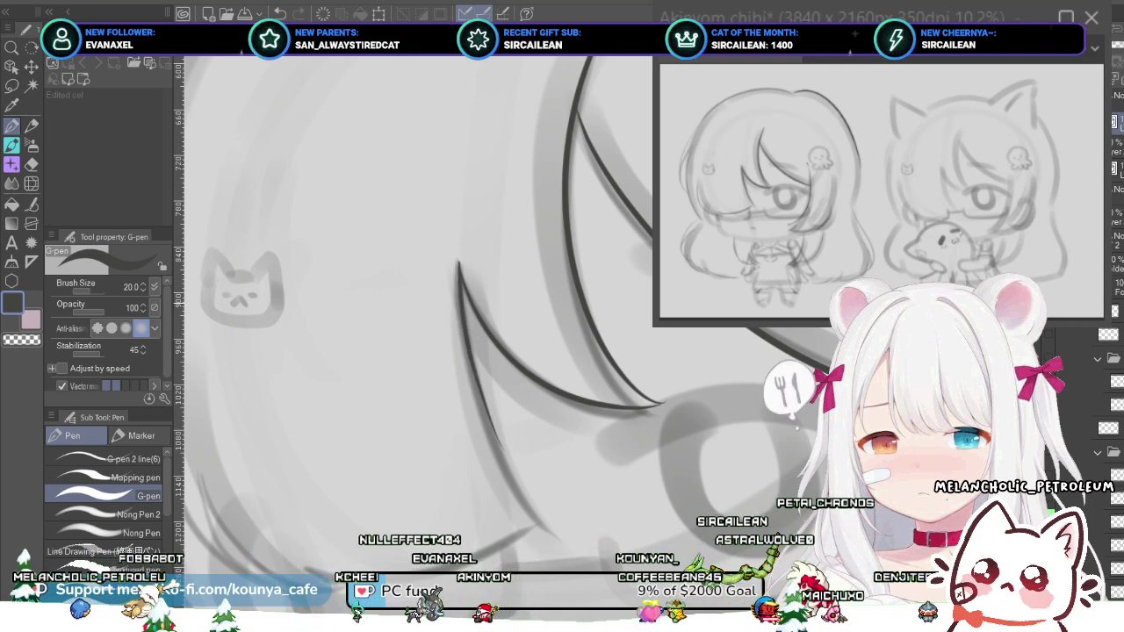
pyautogui.hotkey('ctrl', 'z')
pyautogui.moveTo(456, 263)
pyautogui.mouseDown()
pyautogui.moveTo(485, 406)
pyautogui.moveTo(548, 496)
pyautogui.mouseUp()
pyautogui.hotkey('ctrl', 'z')
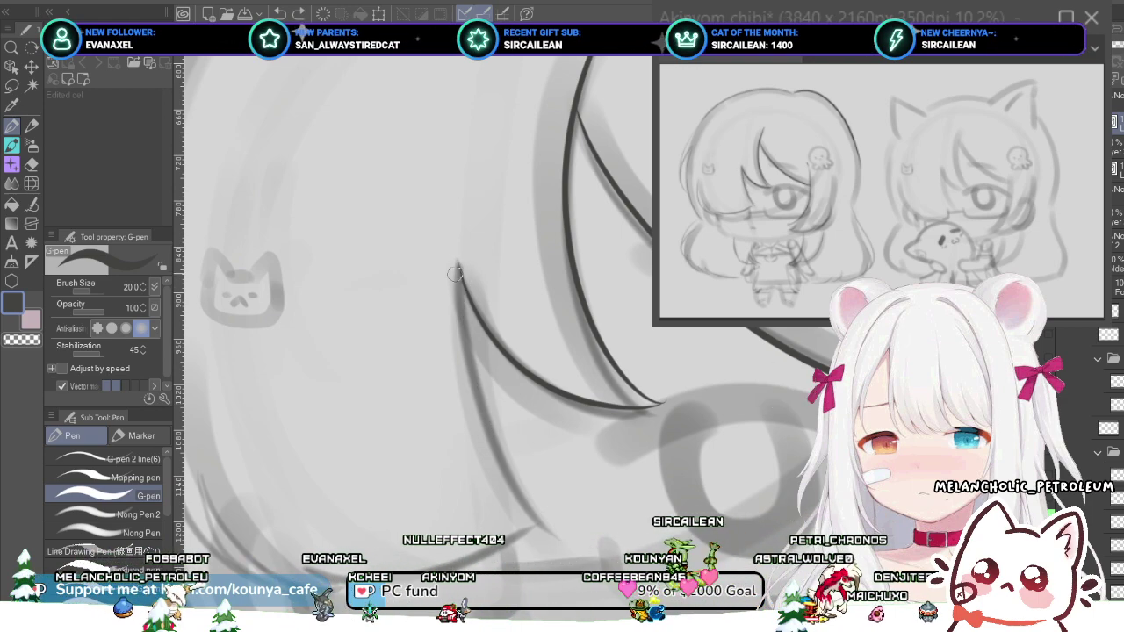
pyautogui.moveTo(457, 263)
pyautogui.mouseDown()
pyautogui.moveTo(497, 446)
pyautogui.moveTo(552, 529)
pyautogui.mouseUp()
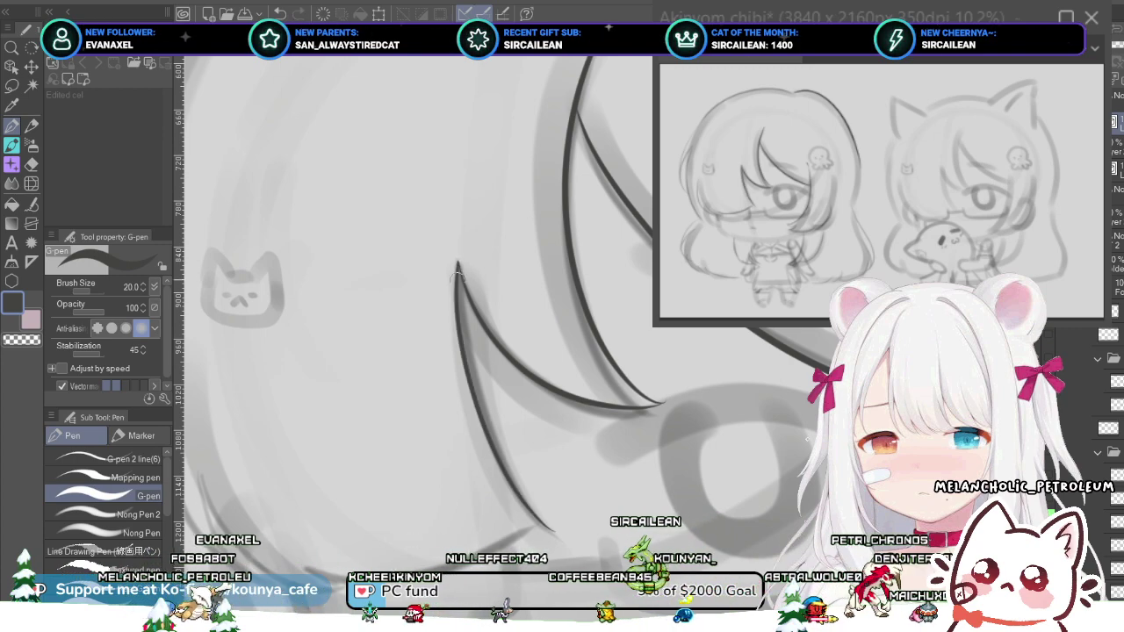
# - Review the inked bang strands against the sketch, undoing and redoing the latest change to compare
pyautogui.scroll(-3, 459, 342)
pyautogui.hotkey('ctrl', '+')
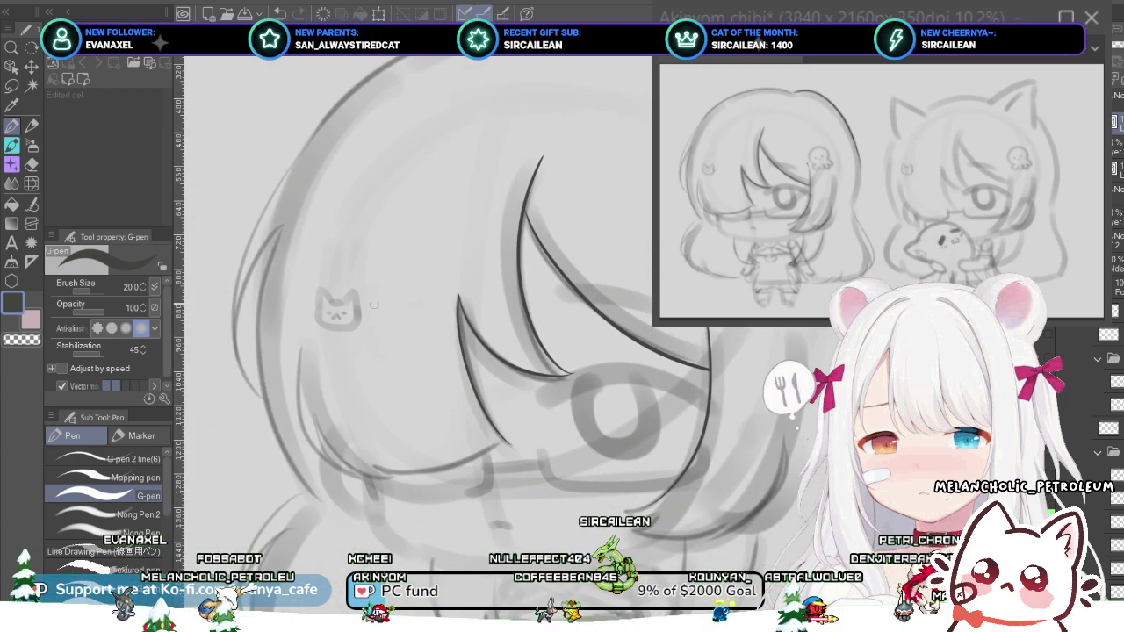
pyautogui.hotkey('ctrl', '+')
pyautogui.scroll(-3, 439, 246)
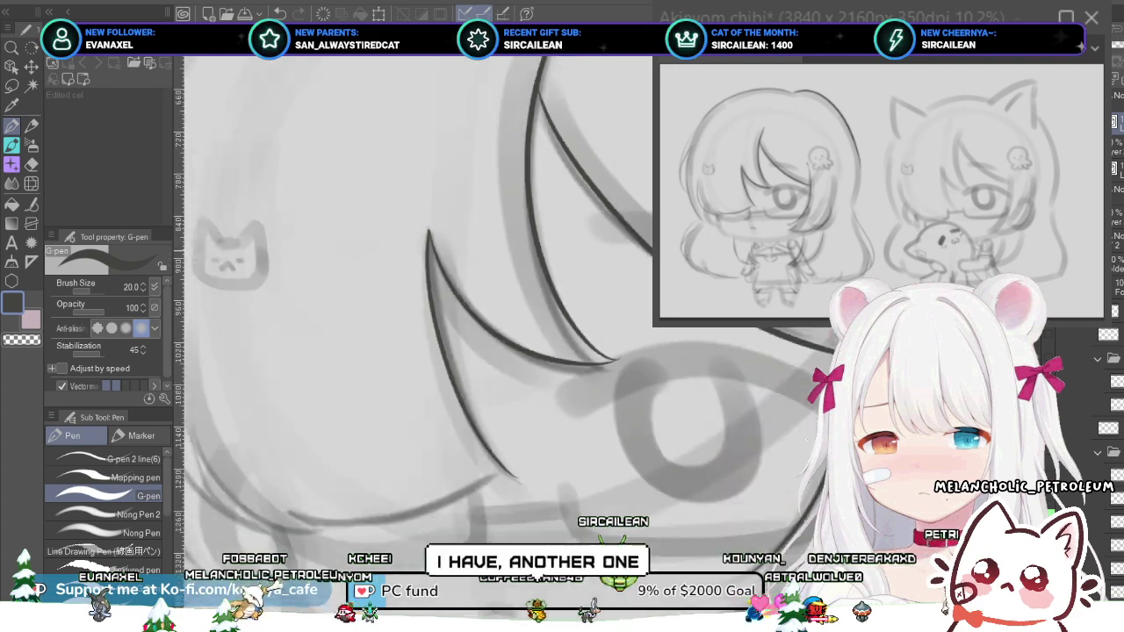
pyautogui.scroll(-1, 449, 249)
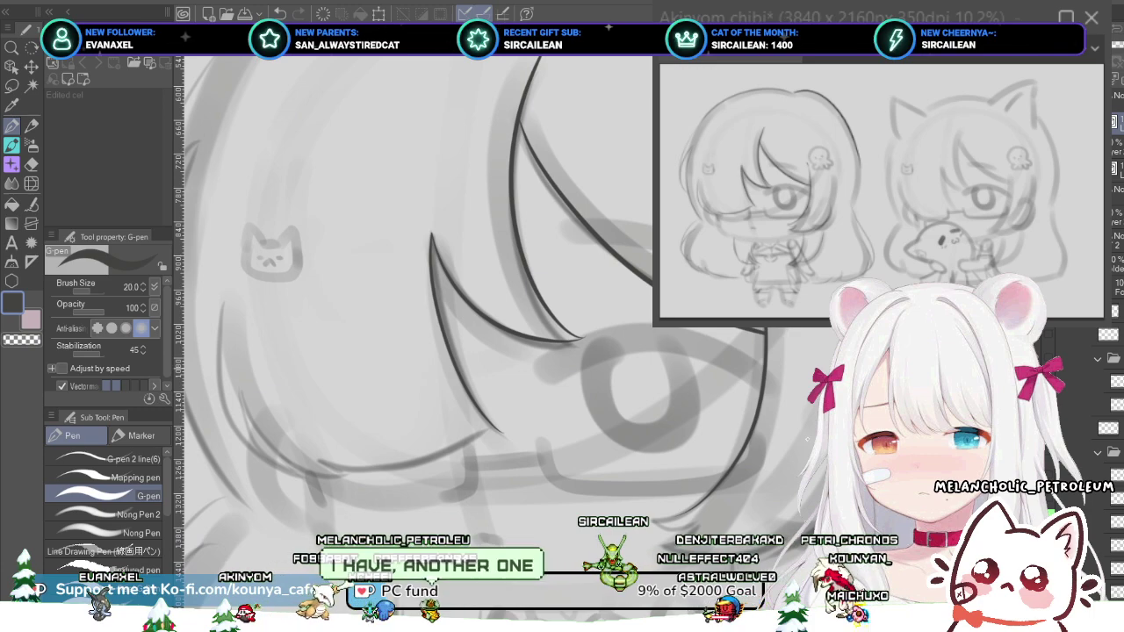
pyautogui.hotkey('ctrl', '-')
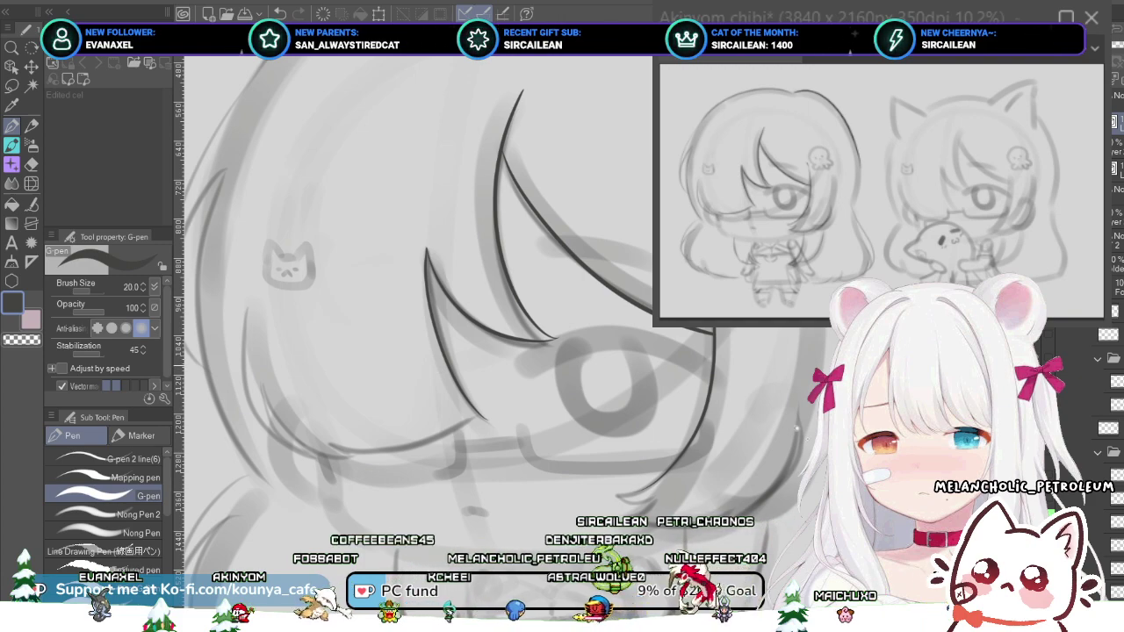
pyautogui.moveTo(363, 343)
pyautogui.mouseDown()
pyautogui.moveTo(455, 386)
pyautogui.moveTo(388, 349)
pyautogui.moveTo(346, 348)
pyautogui.mouseUp()
pyautogui.scroll(-2, 455, 387)
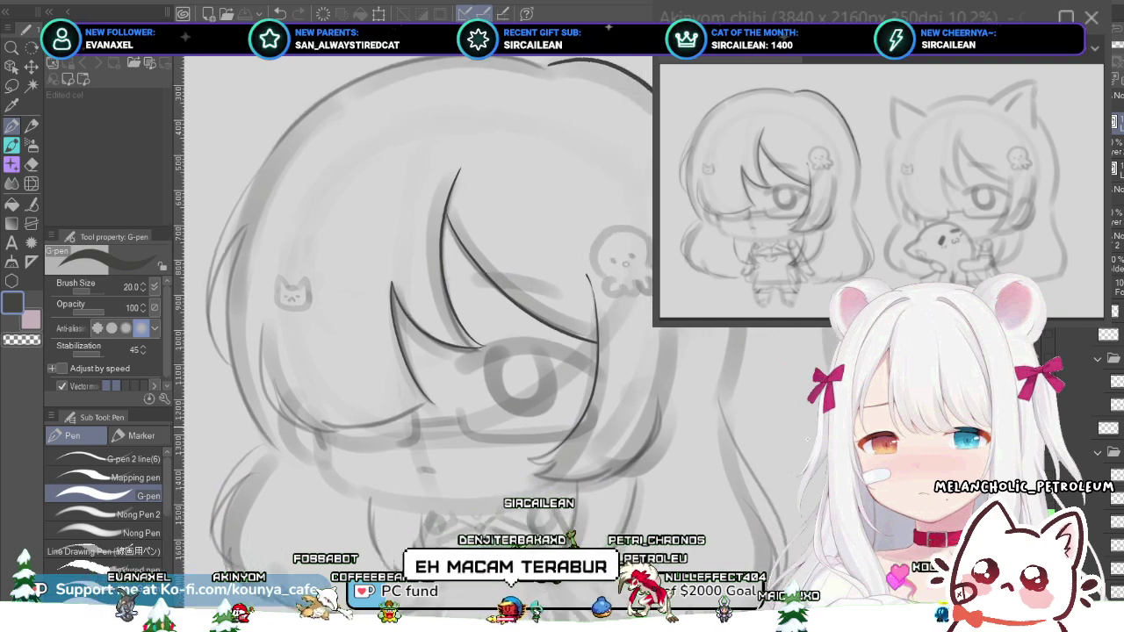
pyautogui.moveTo(550, 379); pyautogui.dragTo(511, 367)
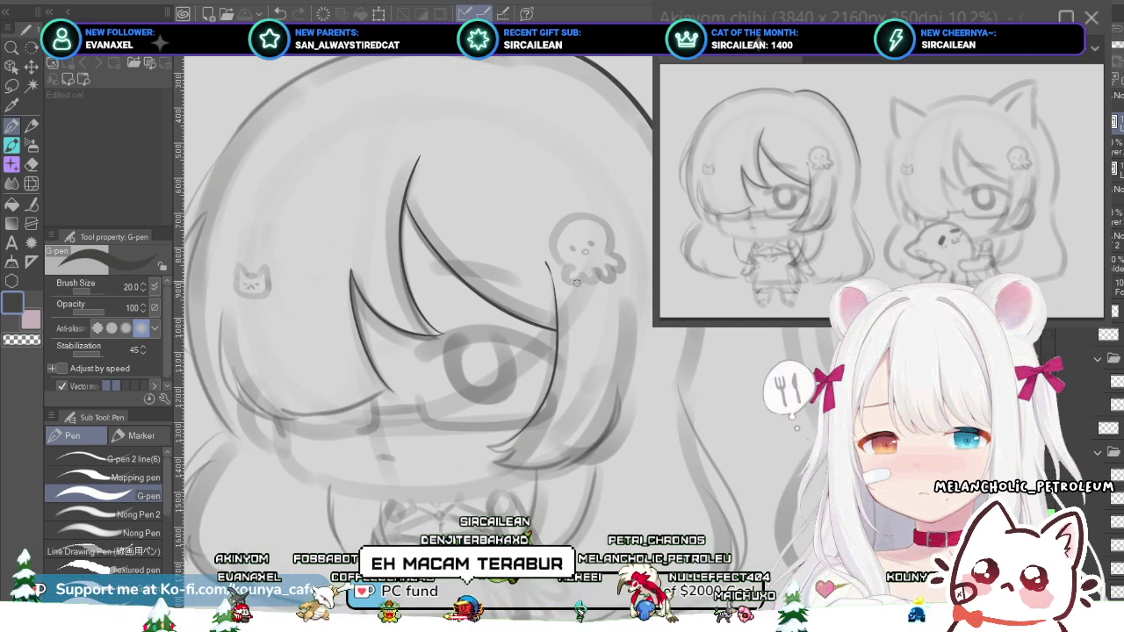
pyautogui.hotkey('ctrl', 'z')
pyautogui.hotkey('ctrl', 'y')
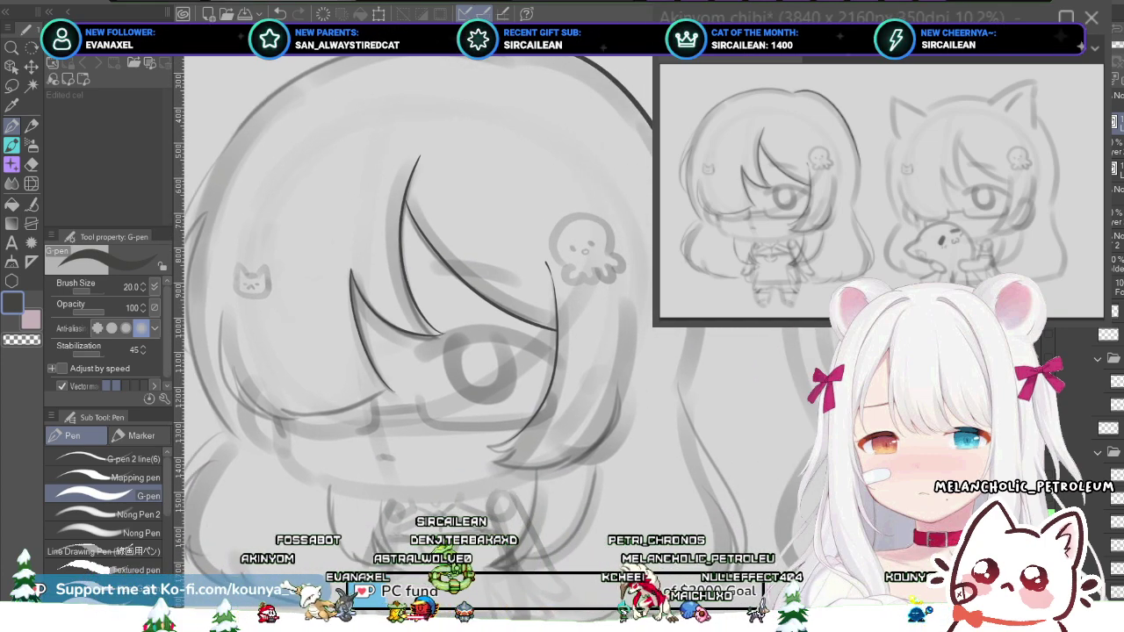
pyautogui.hotkey('ctrl', 'z')
pyautogui.hotkey('ctrl', 'y')
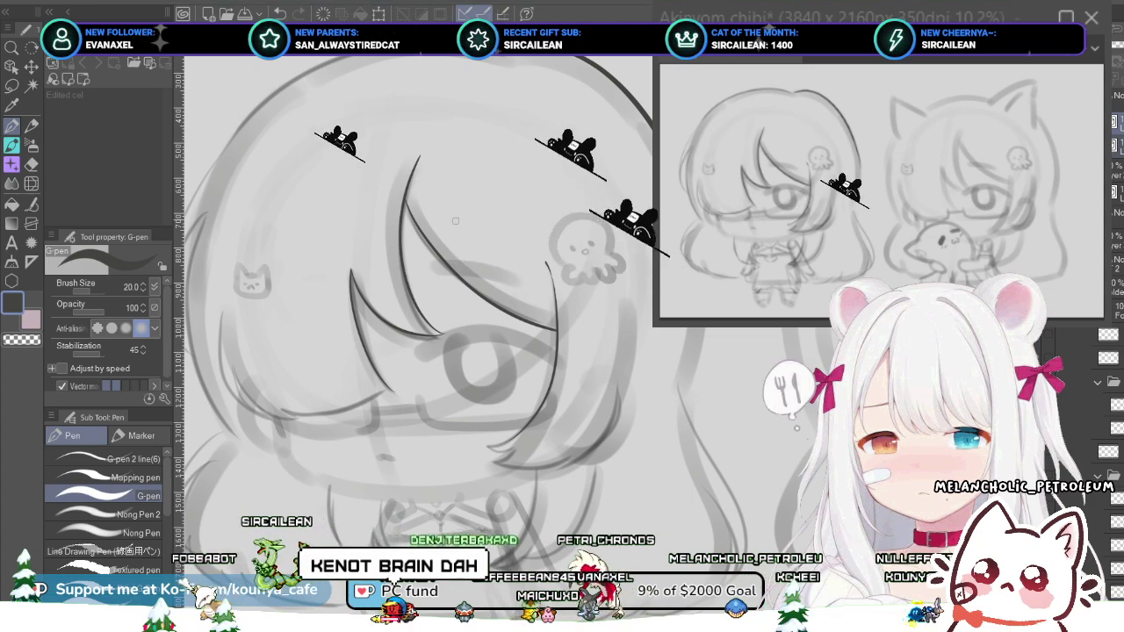
# - Ink the outer hair outline beside the octopus clip, continuing the existing line down to where the lower side lock begins
pyautogui.moveTo(456, 222); pyautogui.dragTo(367, 251)
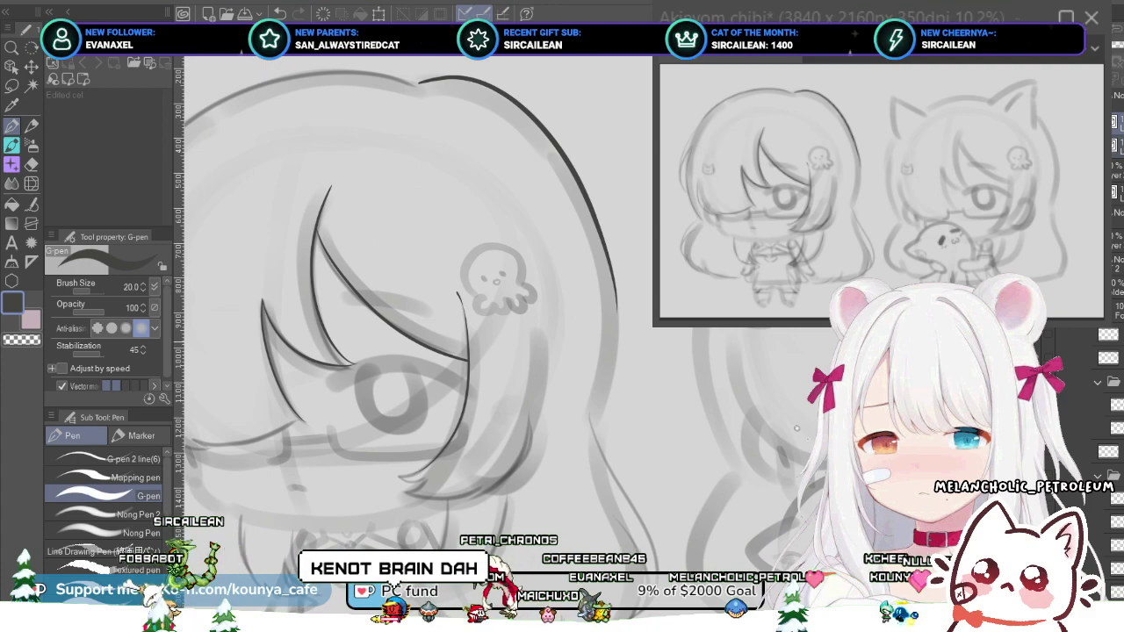
pyautogui.moveTo(588, 335)
pyautogui.mouseDown()
pyautogui.moveTo(562, 338)
pyautogui.moveTo(547, 321)
pyautogui.mouseUp()
pyautogui.scroll(2, 562, 353)
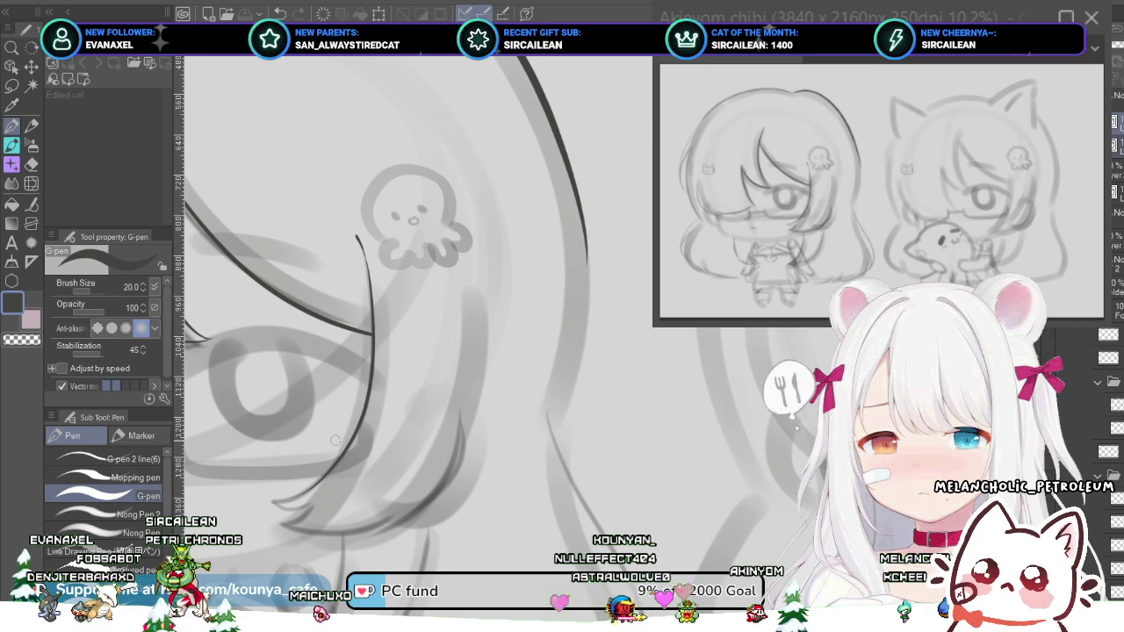
pyautogui.scroll(4, 631, 469)
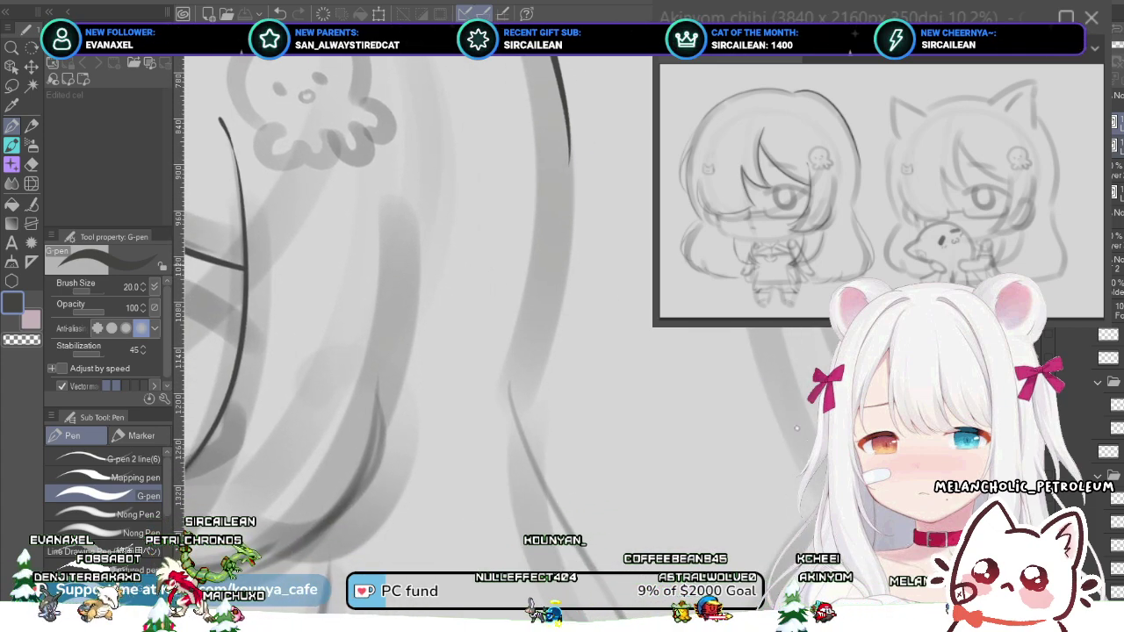
pyautogui.scroll(-2, 540, 241)
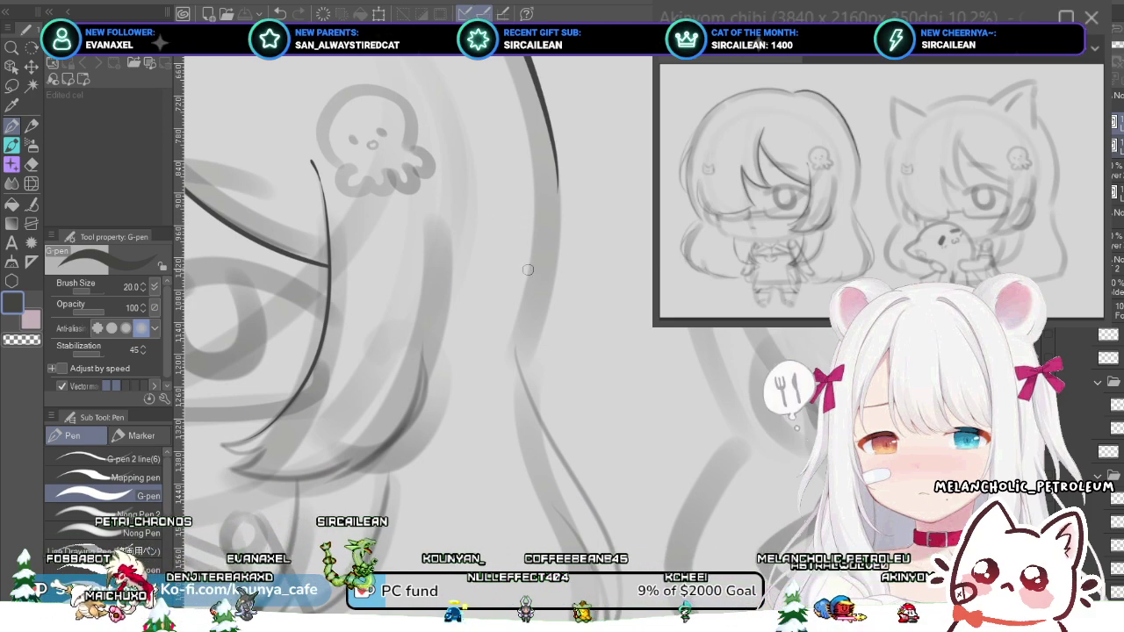
pyautogui.moveTo(566, 230); pyautogui.dragTo(540, 225)
pyautogui.moveTo(530, 174); pyautogui.dragTo(525, 259)
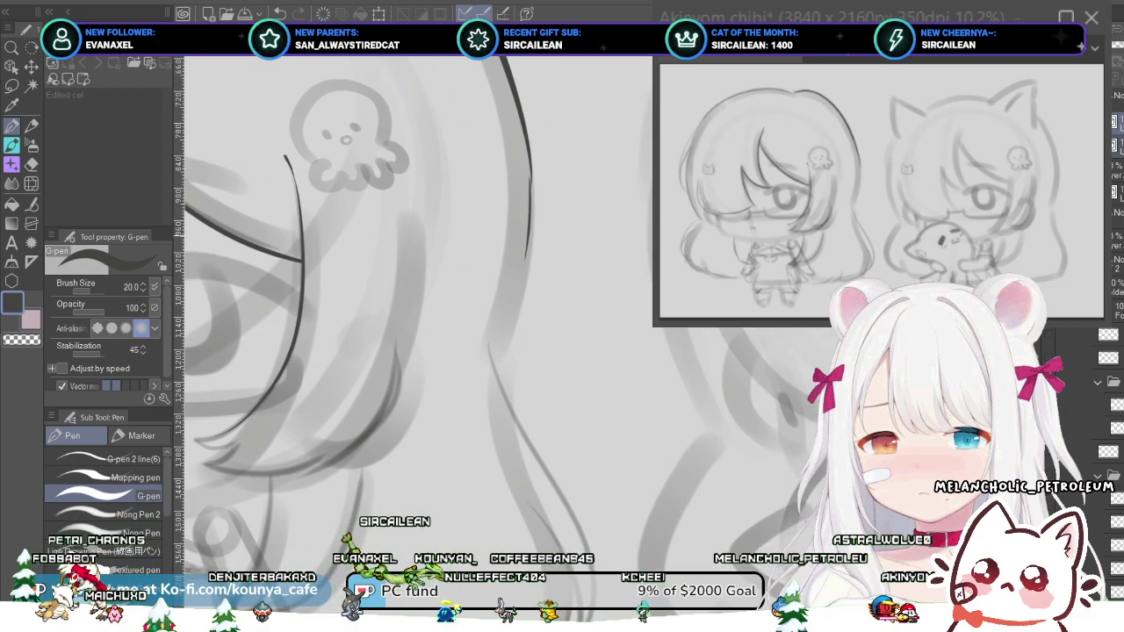
pyautogui.hotkey('ctrl', 'z')
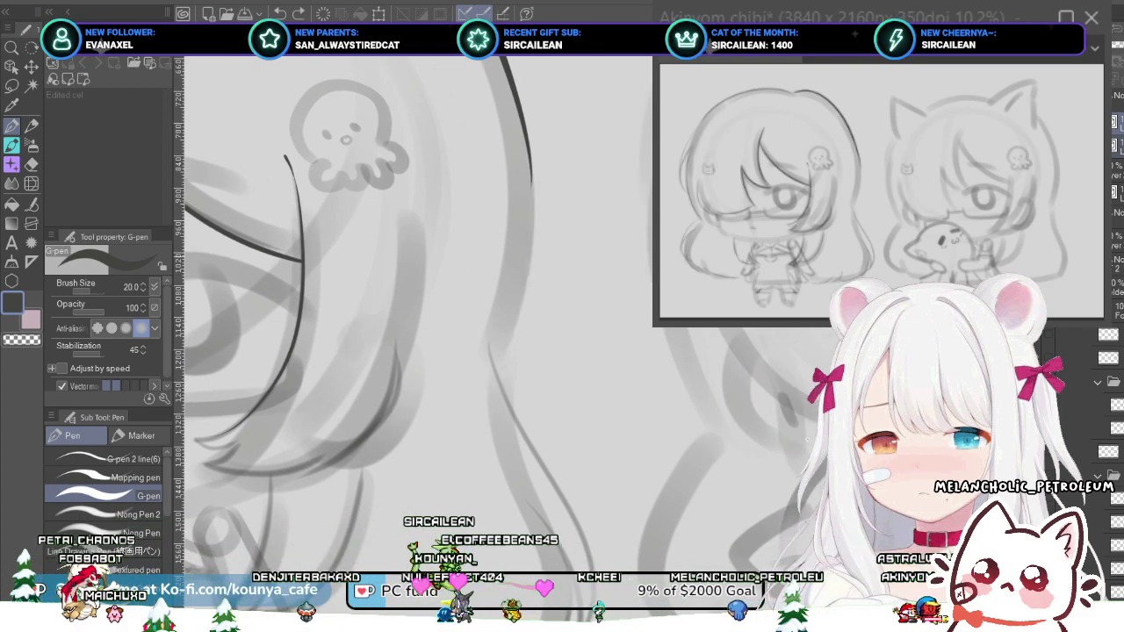
pyautogui.scroll(1, 530, 195)
pyautogui.moveTo(530, 190); pyautogui.dragTo(490, 422)
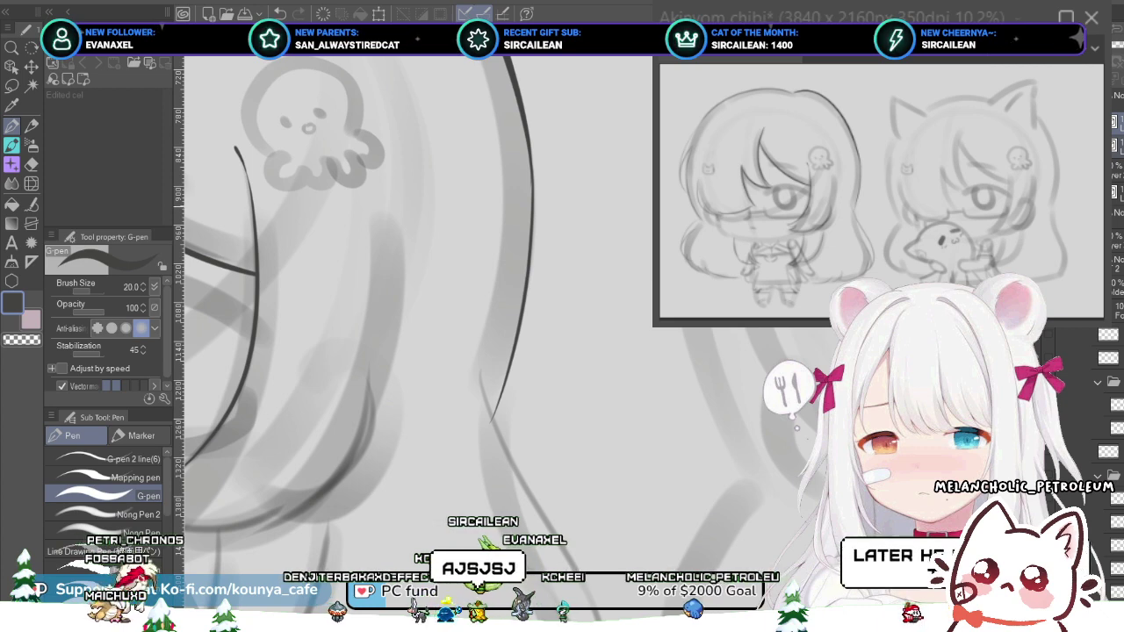
# - Select the new lower outline segment and nudge and scale it slightly so its upper end lines up with the existing head outline
pyautogui.scroll(1, 533, 200)
pyautogui.keyDown('ctrl'); pyautogui.click(530, 202); pyautogui.keyUp('ctrl')
pyautogui.moveTo(530, 202); pyautogui.dragTo(529, 198)
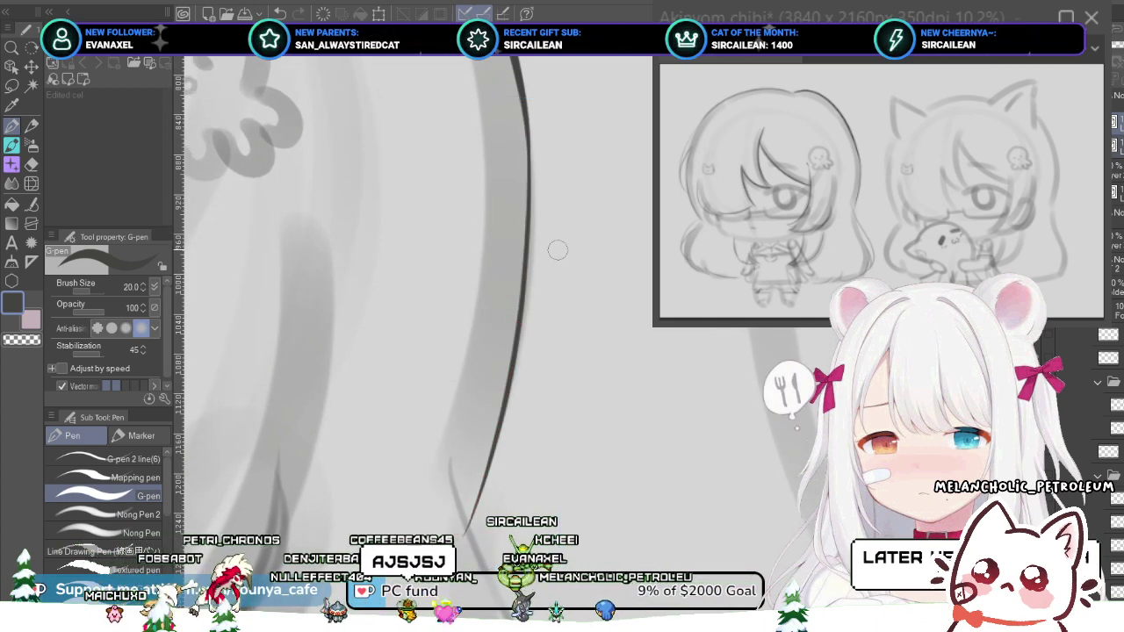
pyautogui.scroll(-1, 556, 248)
pyautogui.scroll(1, 533, 228)
pyautogui.keyDown('ctrl'); pyautogui.click(531, 230); pyautogui.keyUp('ctrl')
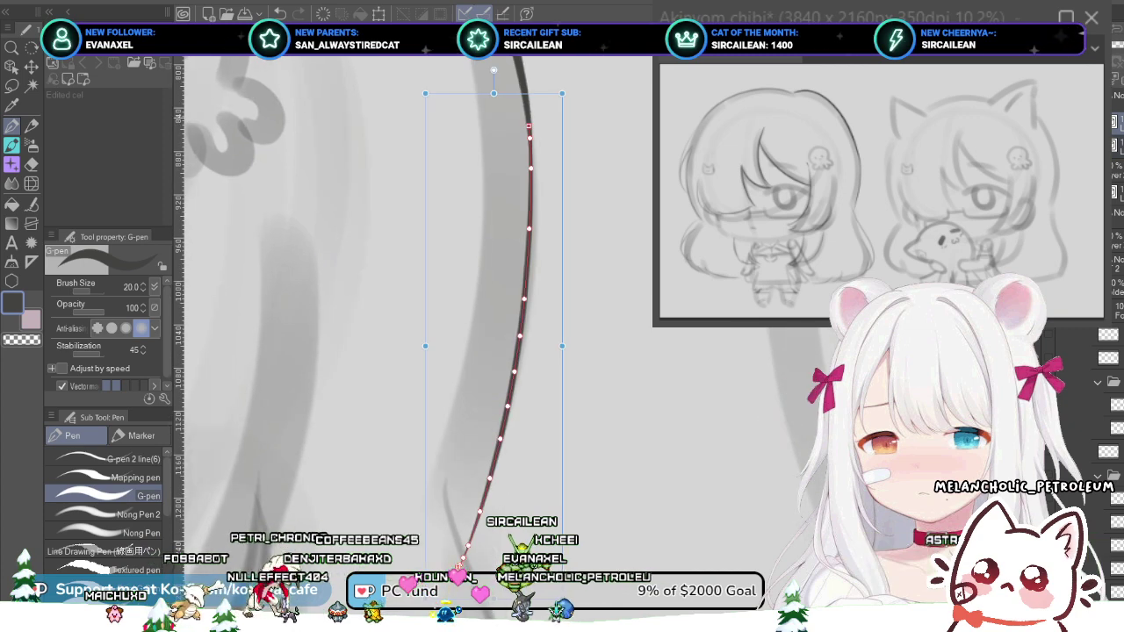
pyautogui.moveTo(531, 230); pyautogui.dragTo(533, 235)
pyautogui.moveTo(565, 100); pyautogui.dragTo(563, 101)
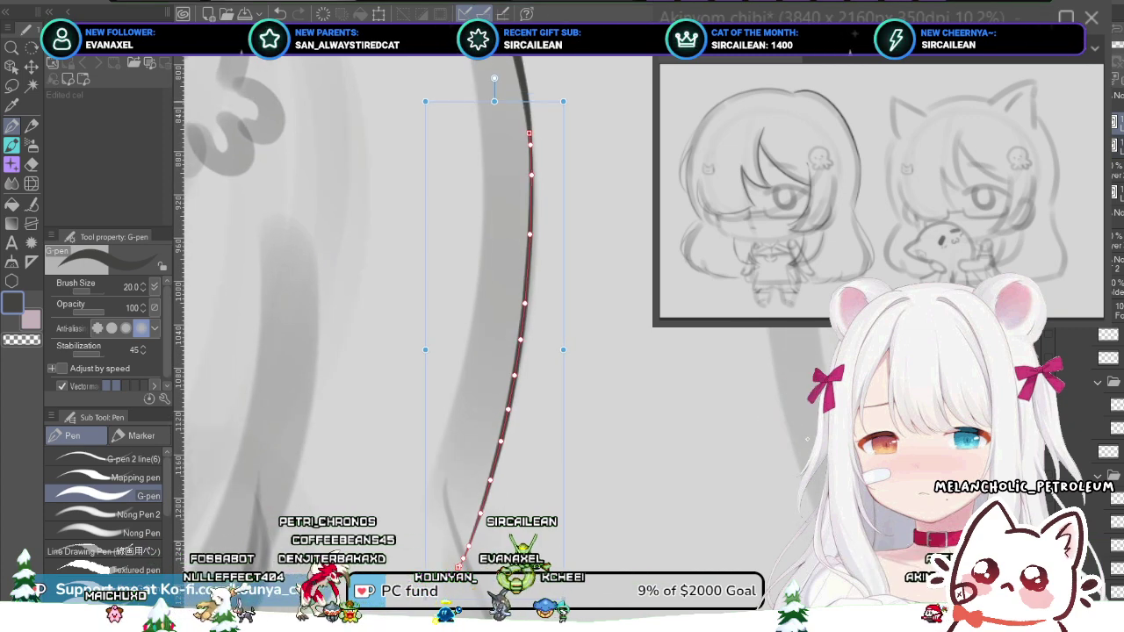
# - Select the upper head outline and extend its lower end slightly into the new segment to smooth the join
pyautogui.scroll(2, 533, 111)
pyautogui.keyDown('ctrl'); pyautogui.click(527, 155); pyautogui.keyUp('ctrl')
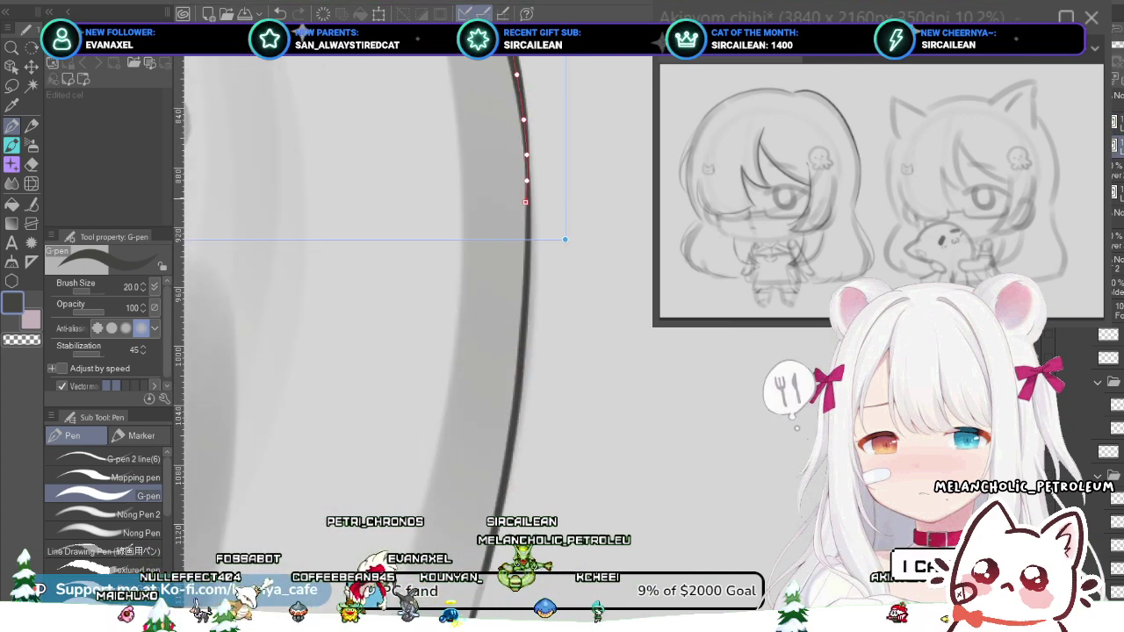
pyautogui.moveTo(528, 204); pyautogui.dragTo(526, 206)
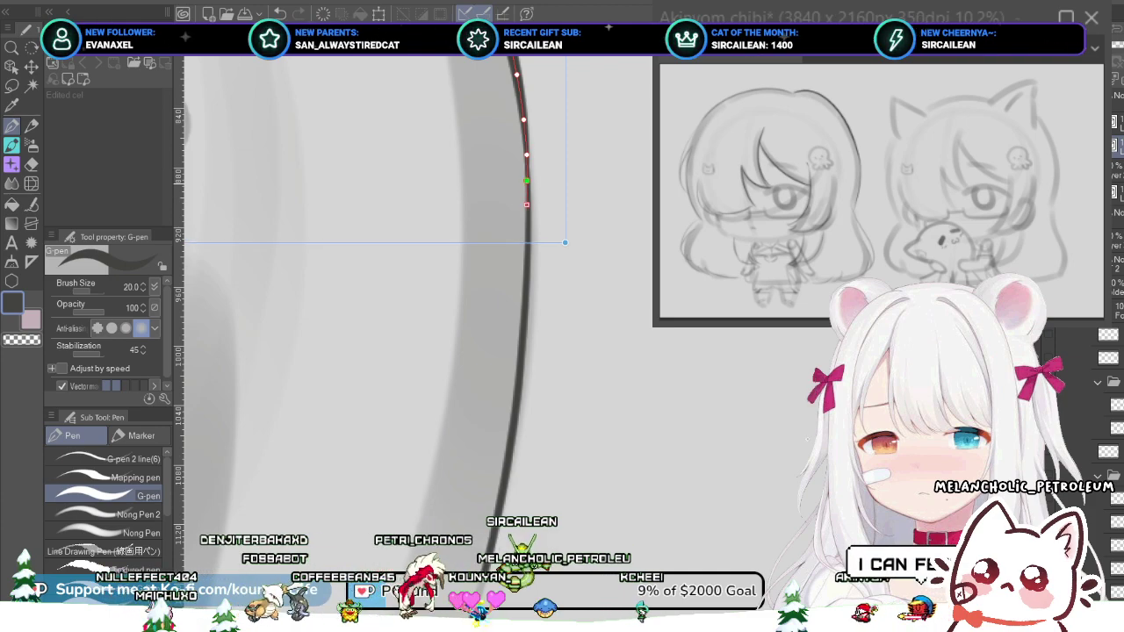
pyautogui.scroll(-4, 597, 247)
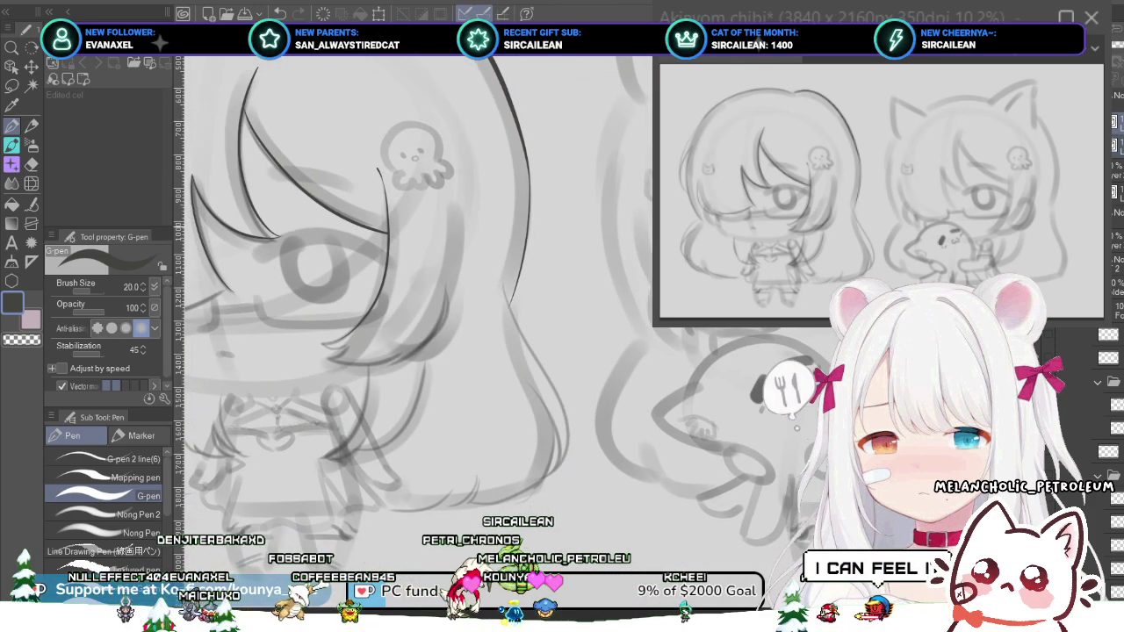
# - Try to ink the upper start of the lower side lock across the end of the outer hair outline
pyautogui.scroll(-2, 597, 247)
pyautogui.scroll(2, 524, 322)
pyautogui.scroll(2, 525, 322)
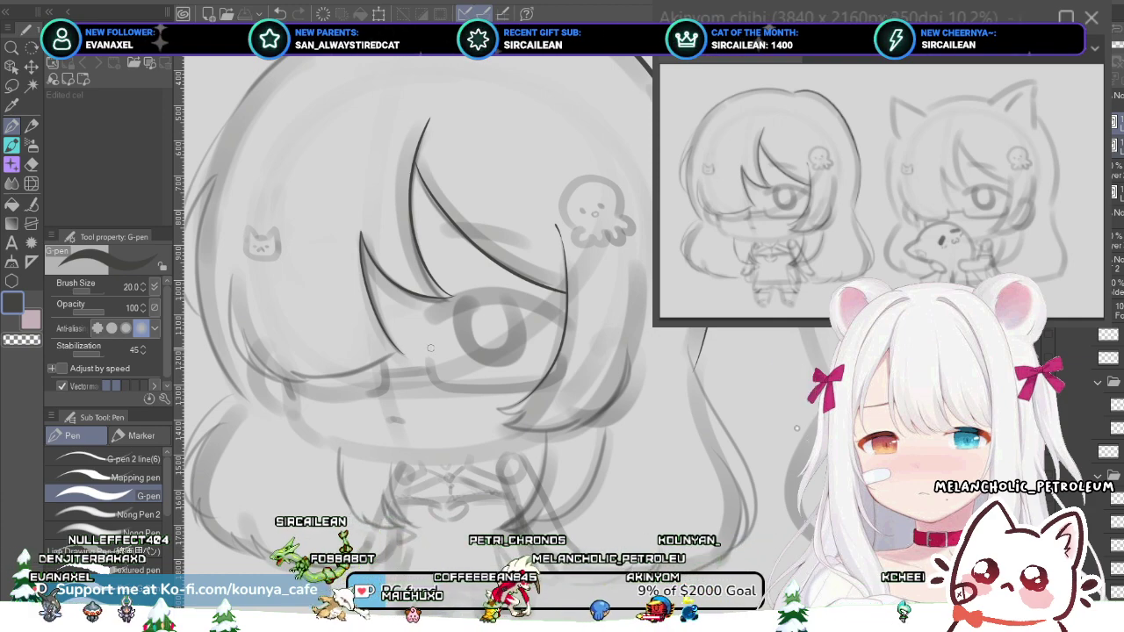
pyautogui.moveTo(474, 368); pyautogui.dragTo(374, 351)
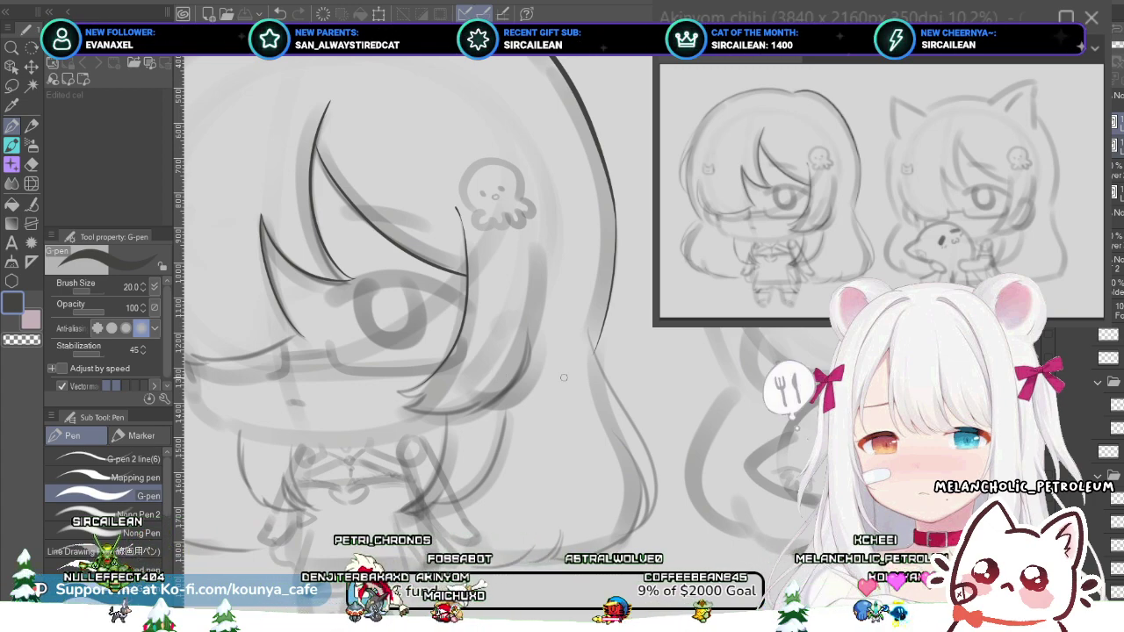
pyautogui.moveTo(564, 378); pyautogui.dragTo(512, 331)
pyautogui.scroll(3, 575, 298)
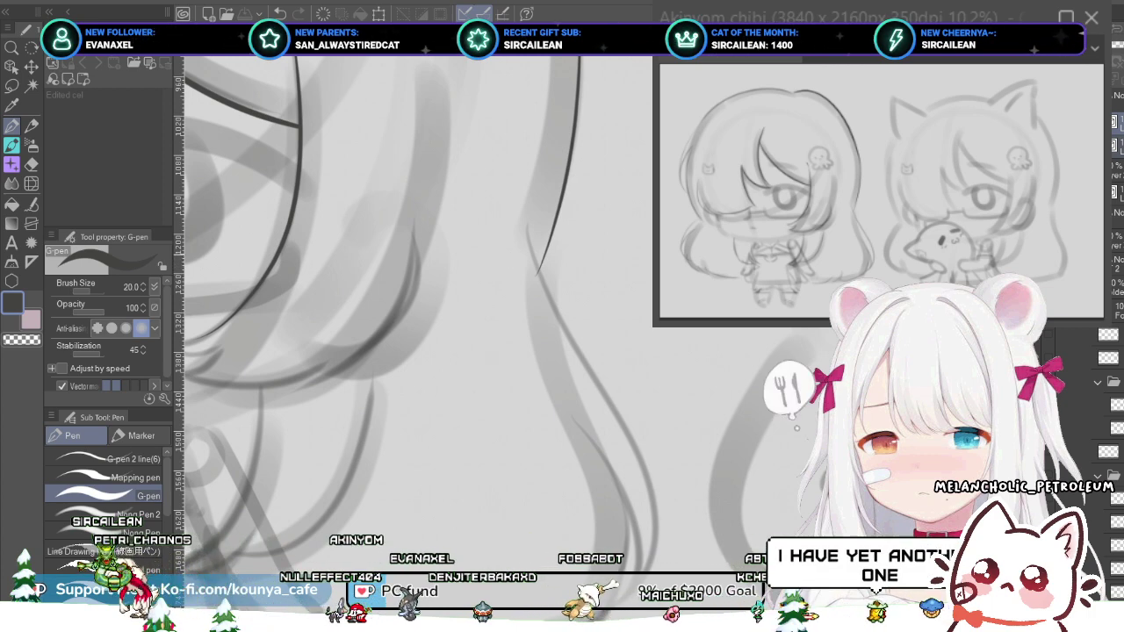
pyautogui.scroll(2, 606, 350)
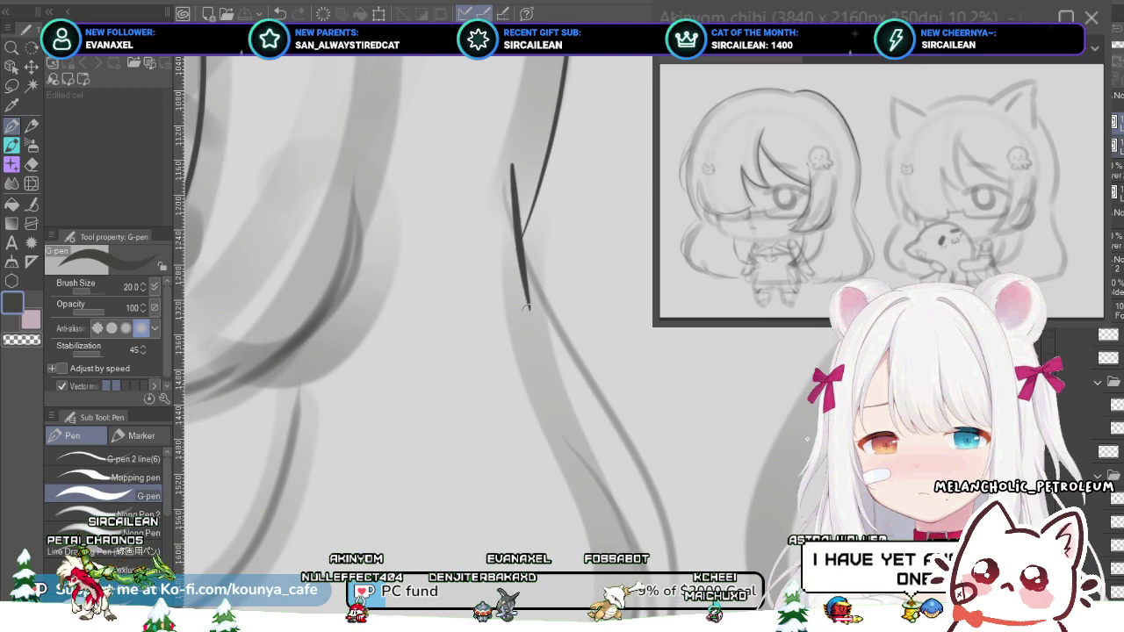
pyautogui.hotkey('ctrl', 'z')
pyautogui.moveTo(505, 165); pyautogui.dragTo(545, 321)
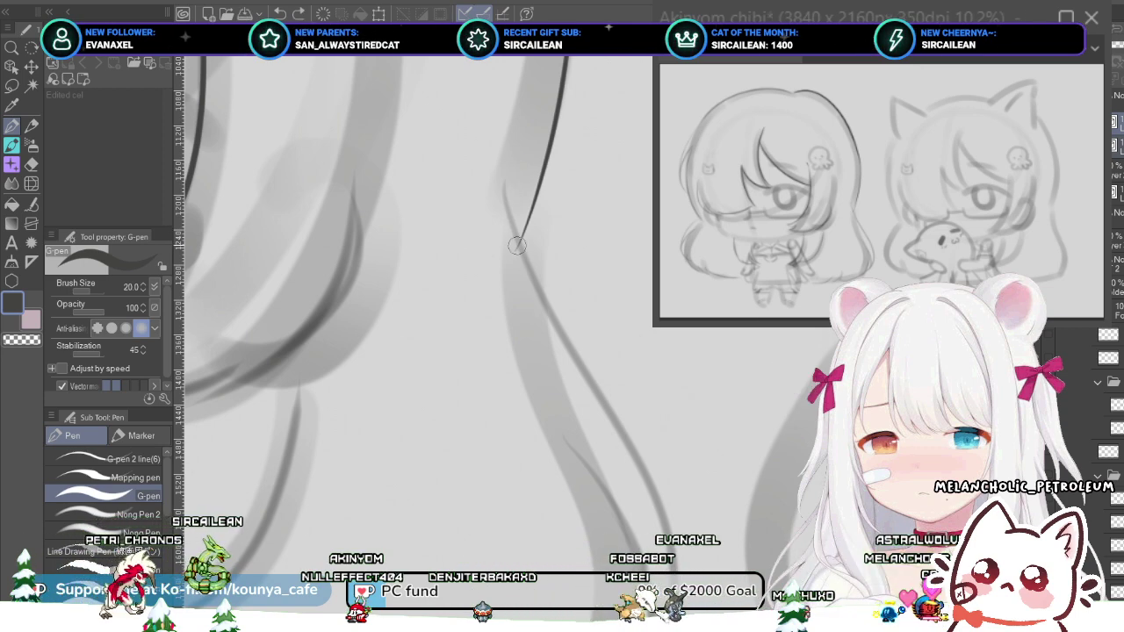
# - Extend the tapered lower end of the outer hair outline with a short stroke to meet the side lock's sketch line
pyautogui.scroll(2, 515, 249)
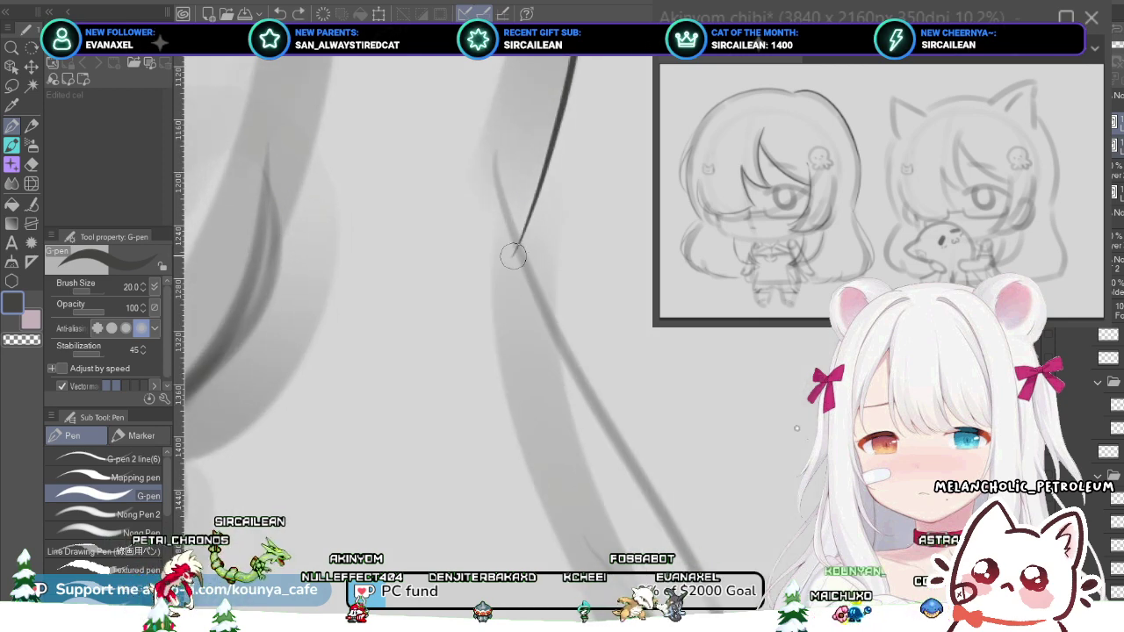
pyautogui.moveTo(514, 255); pyautogui.dragTo(525, 228)
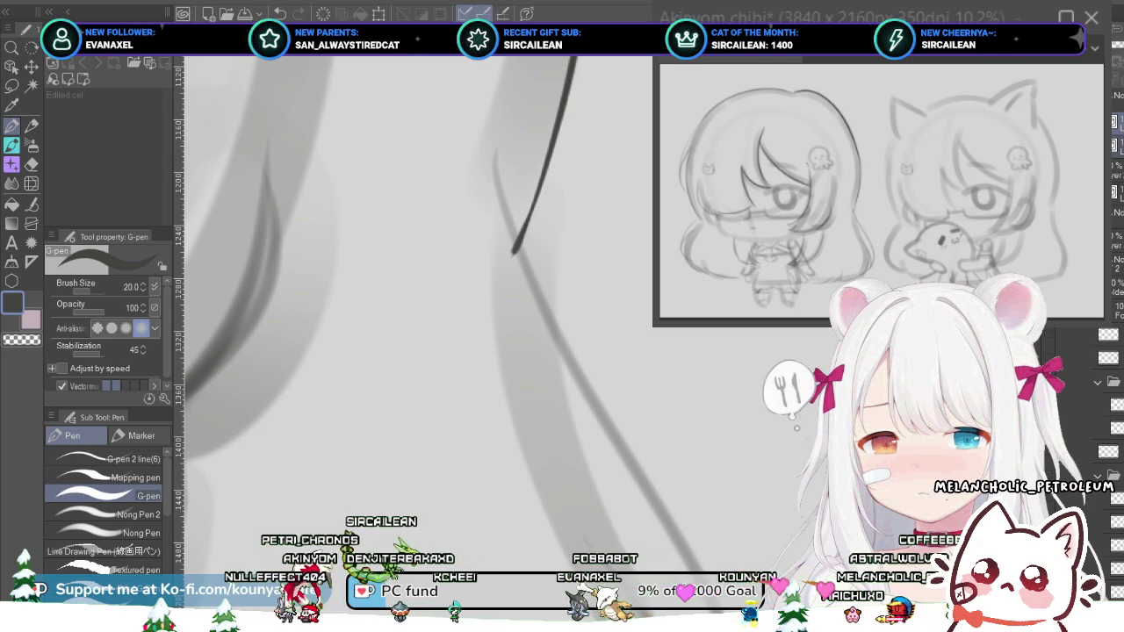
# - Refine the lower tip of the outer hair outline with short strokes where it meets the lower side lock's sketch line
pyautogui.scroll(-3, 527, 224)
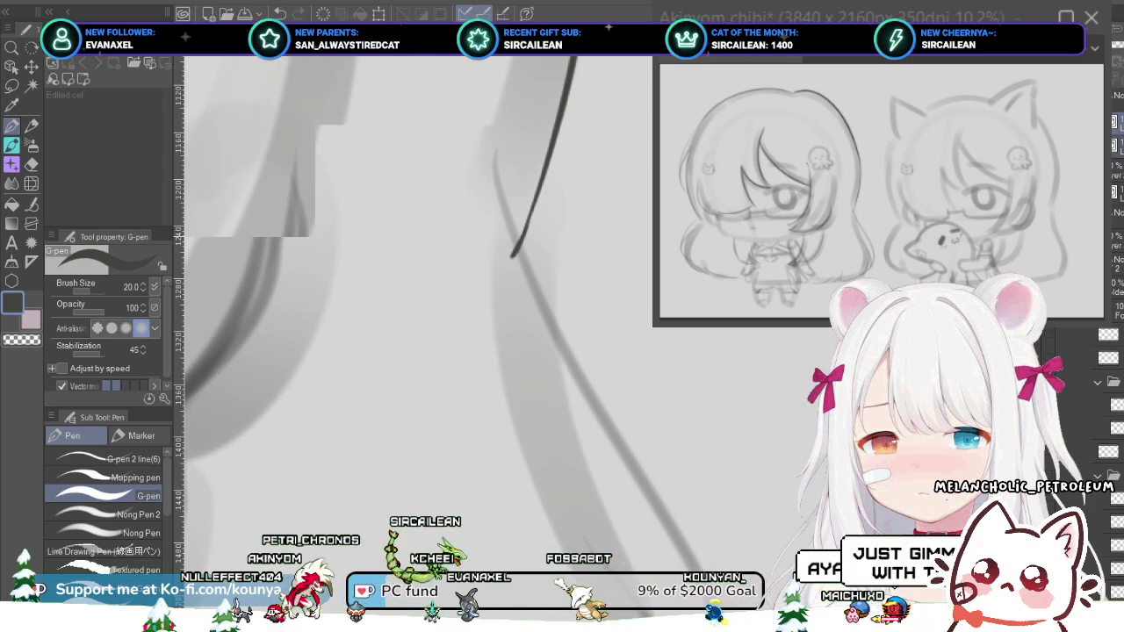
pyautogui.scroll(4, 518, 241)
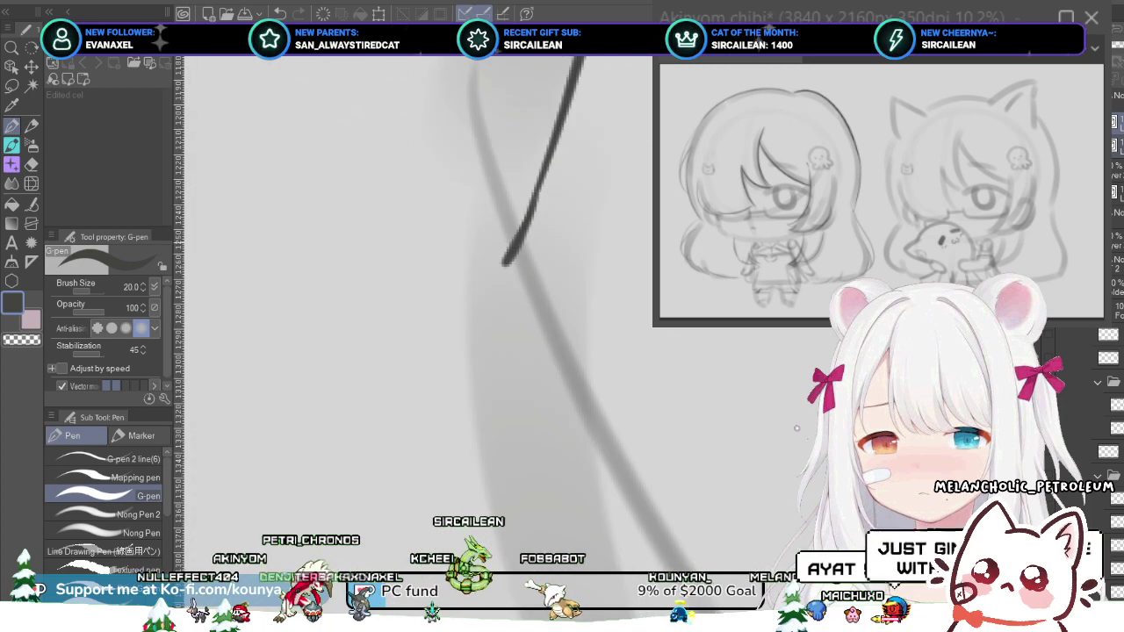
pyautogui.moveTo(503, 277); pyautogui.dragTo(540, 195)
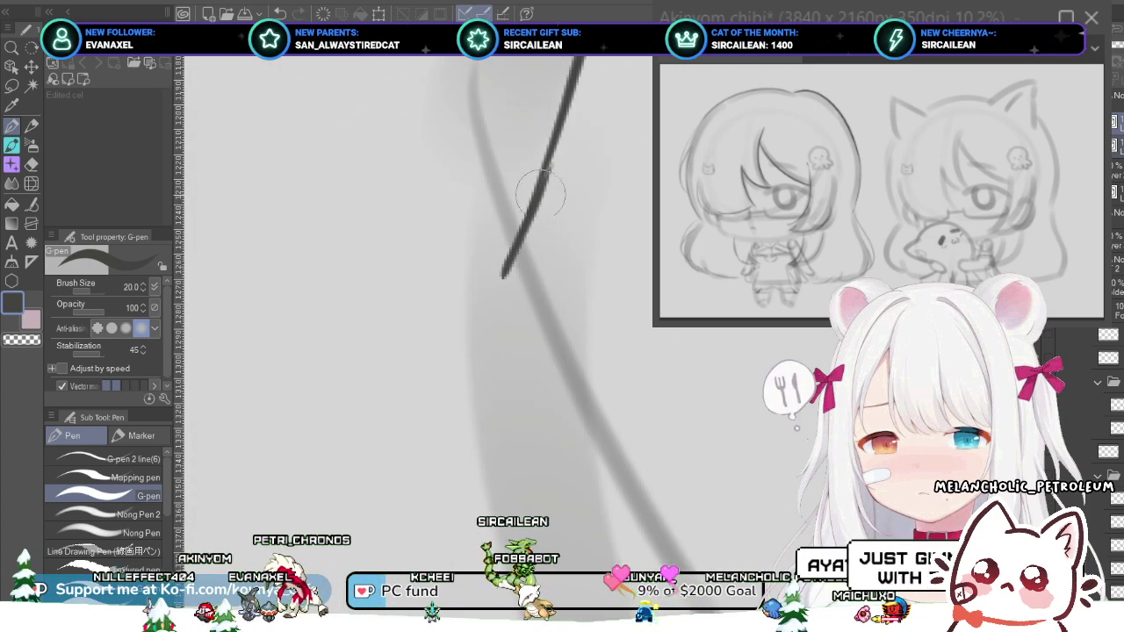
pyautogui.moveTo(509, 260); pyautogui.dragTo(540, 176)
pyautogui.scroll(-4, 523, 229)
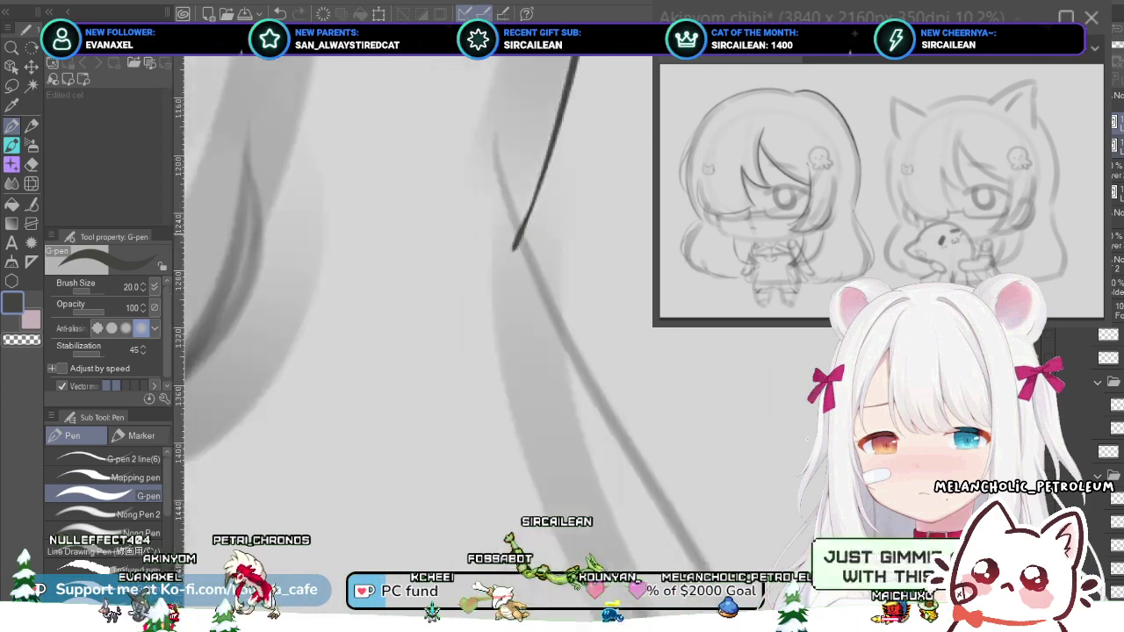
pyautogui.scroll(2, 527, 220)
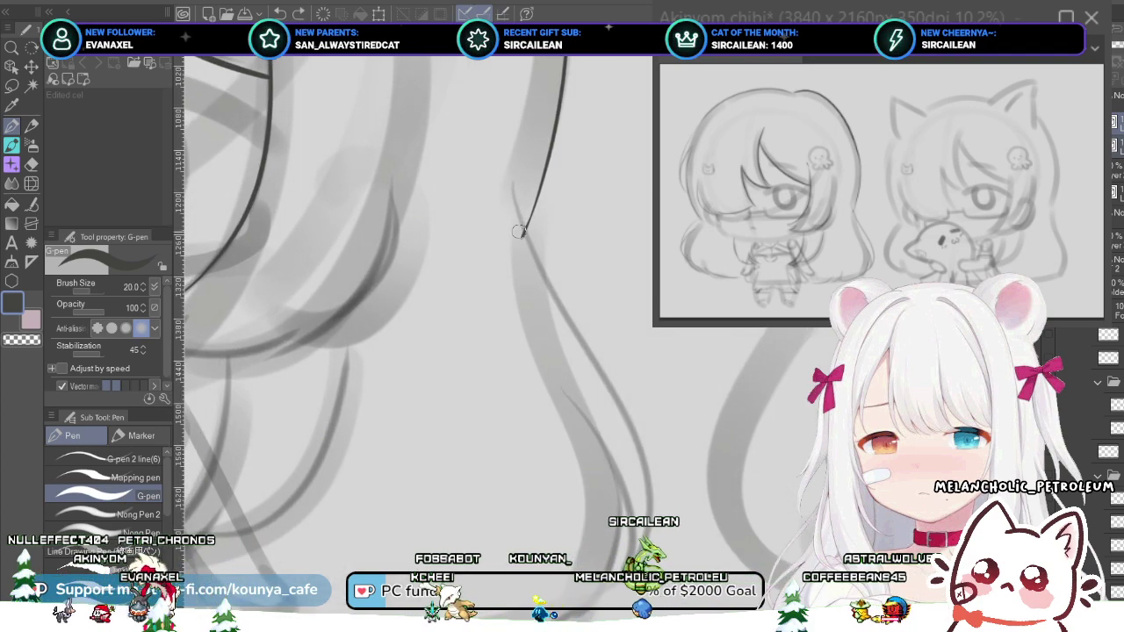
pyautogui.scroll(3, 520, 236)
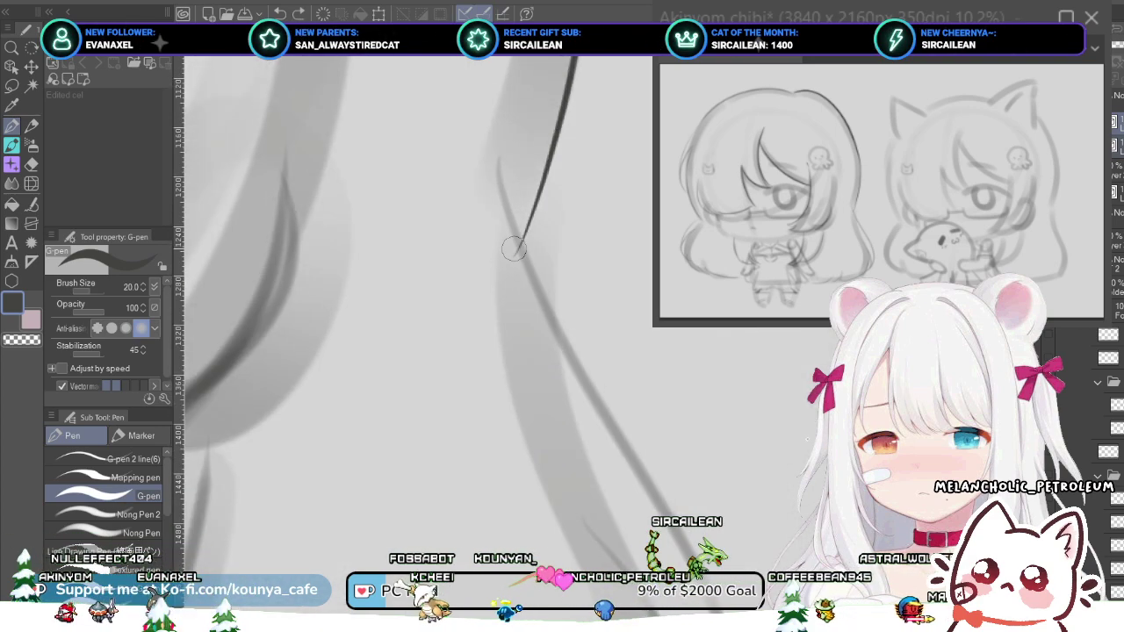
pyautogui.moveTo(513, 248)
pyautogui.mouseDown()
pyautogui.moveTo(537, 198)
pyautogui.moveTo(525, 228)
pyautogui.mouseUp()
pyautogui.press('ctrl')
pyautogui.hotkey('ctrl', 'd')
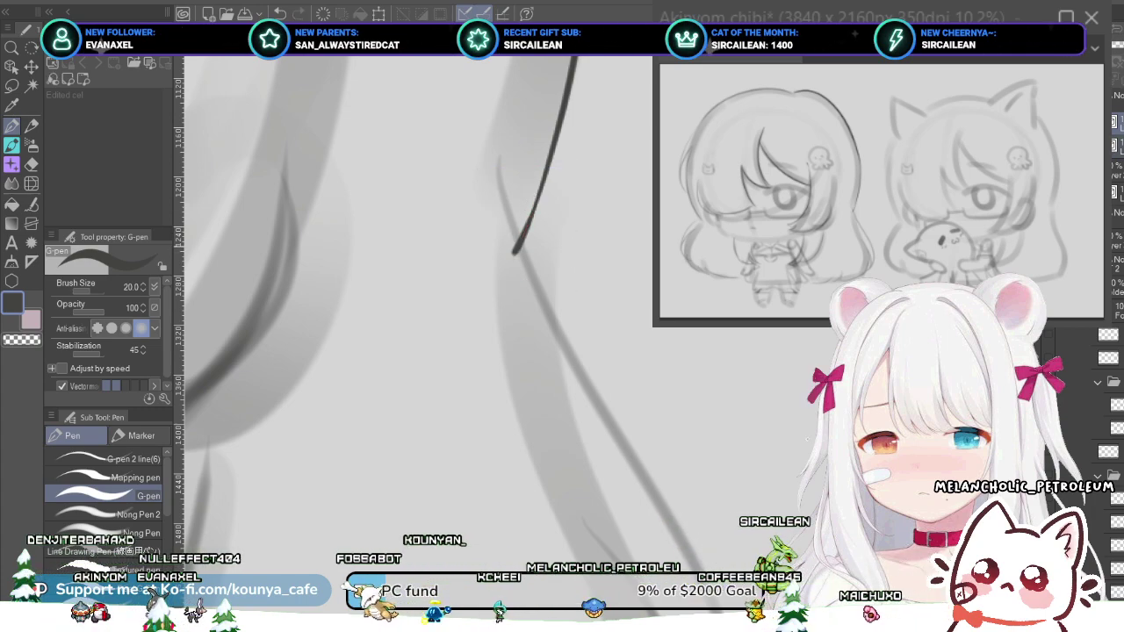
# - Try to ink the lower side lock's outer edge starting at the tip of the outer hair outline
pyautogui.scroll(-5, 518, 238)
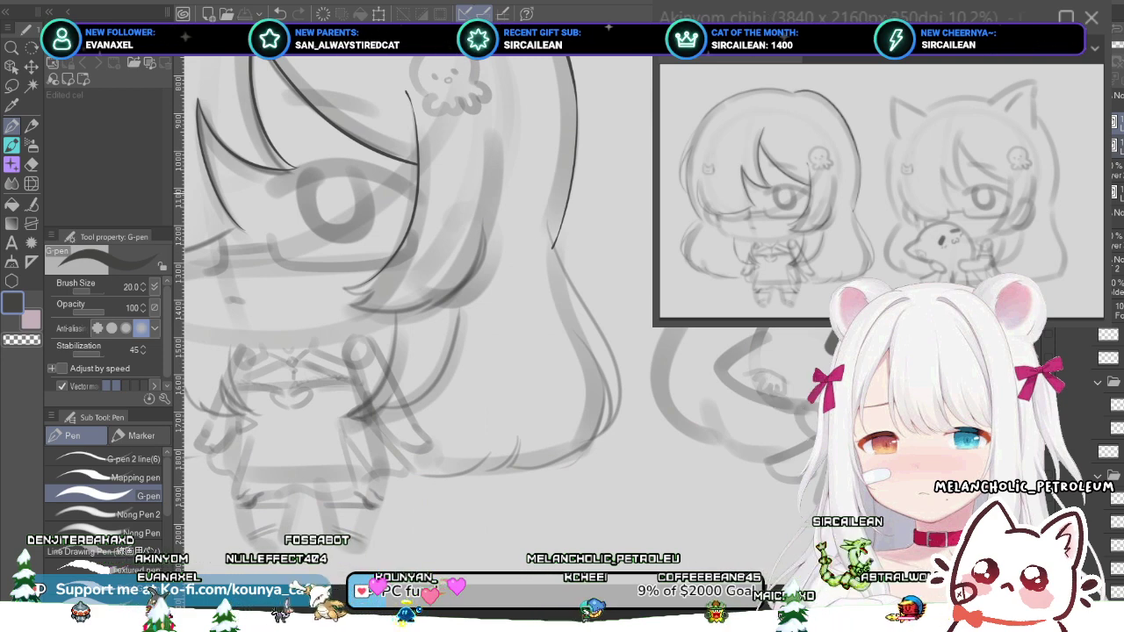
pyautogui.moveTo(518, 254); pyautogui.dragTo(532, 294)
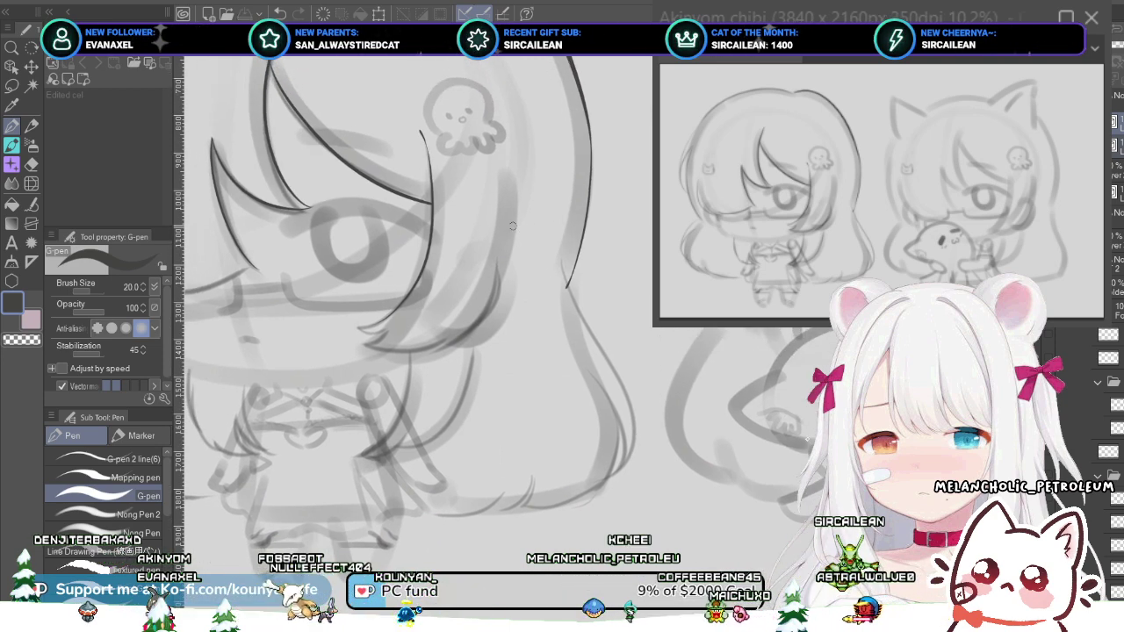
pyautogui.moveTo(512, 226); pyautogui.dragTo(649, 306)
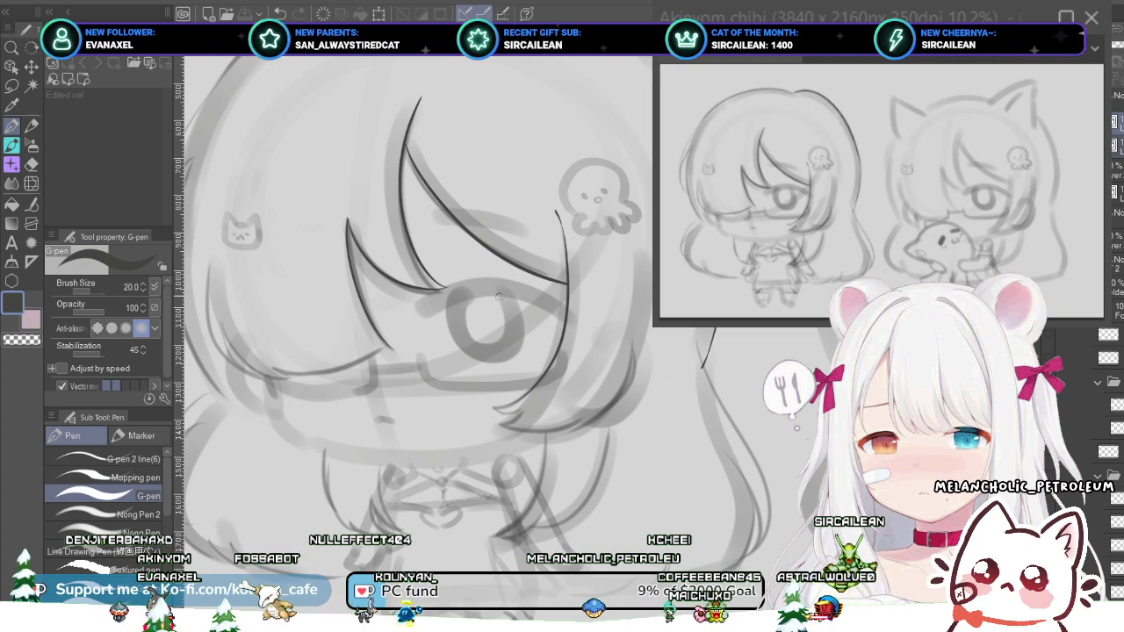
pyautogui.moveTo(509, 311); pyautogui.dragTo(391, 206)
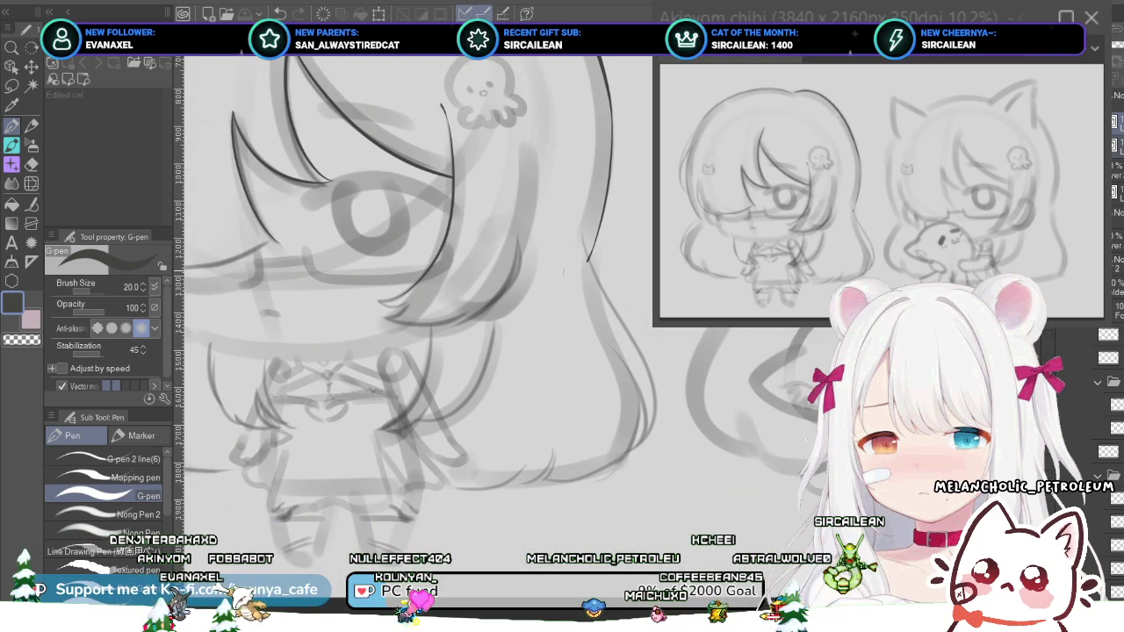
pyautogui.scroll(4, 563, 272)
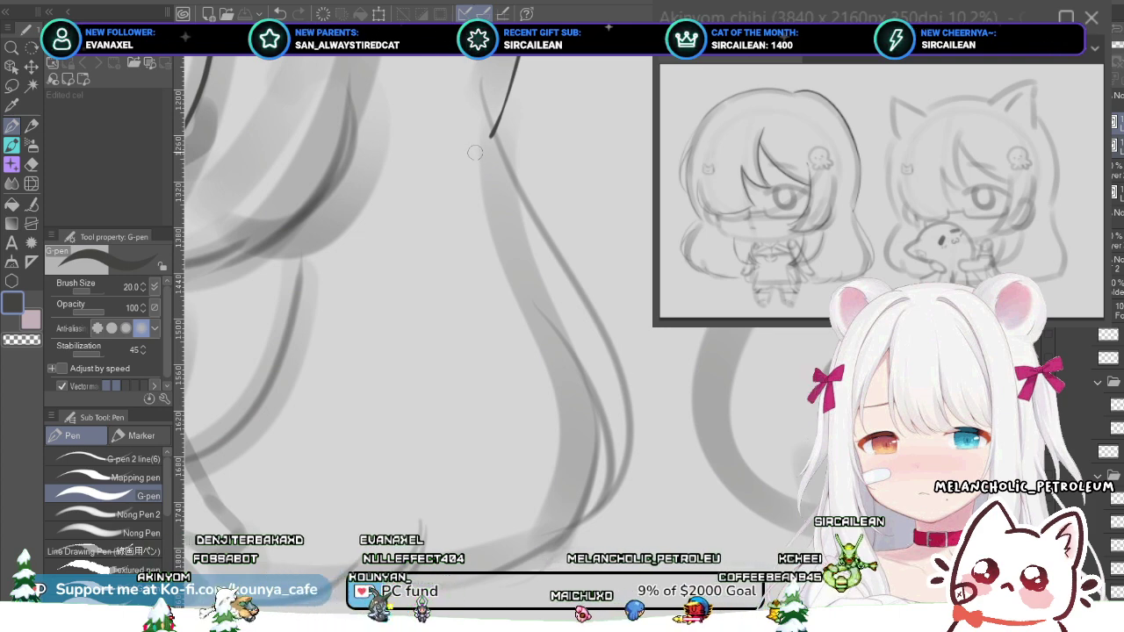
pyautogui.moveTo(486, 104); pyautogui.dragTo(508, 188)
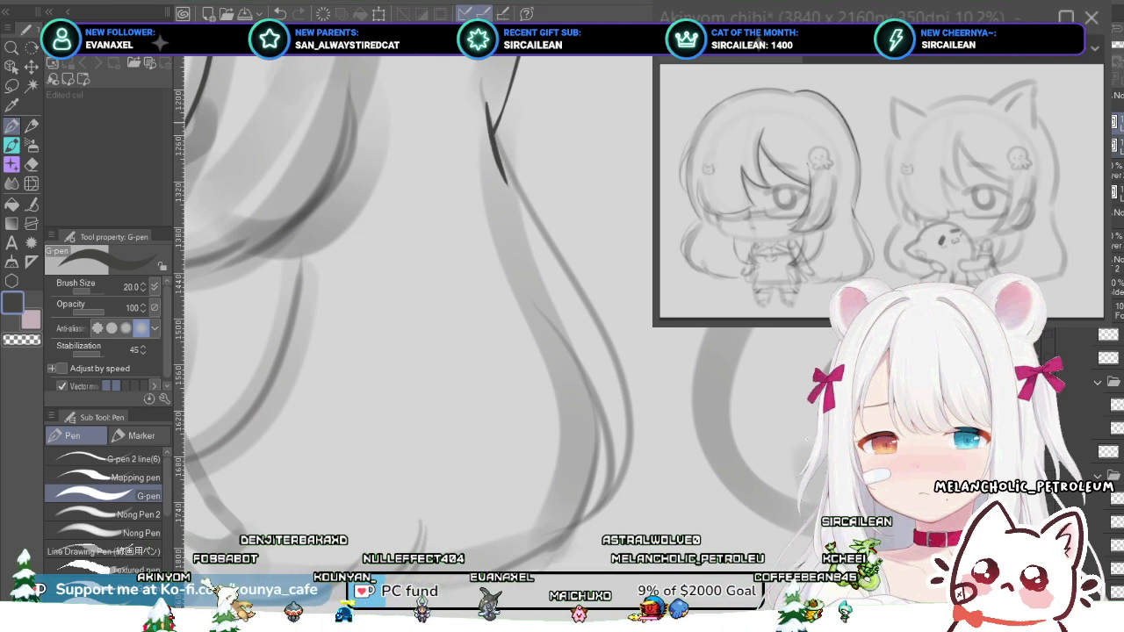
pyautogui.hotkey('ctrl', 'z')
pyautogui.moveTo(491, 137)
pyautogui.mouseDown()
pyautogui.moveTo(572, 285)
pyautogui.moveTo(553, 511)
pyautogui.mouseUp()
pyautogui.hotkey('ctrl', 'z')
pyautogui.hotkey('ctrl', 'z')
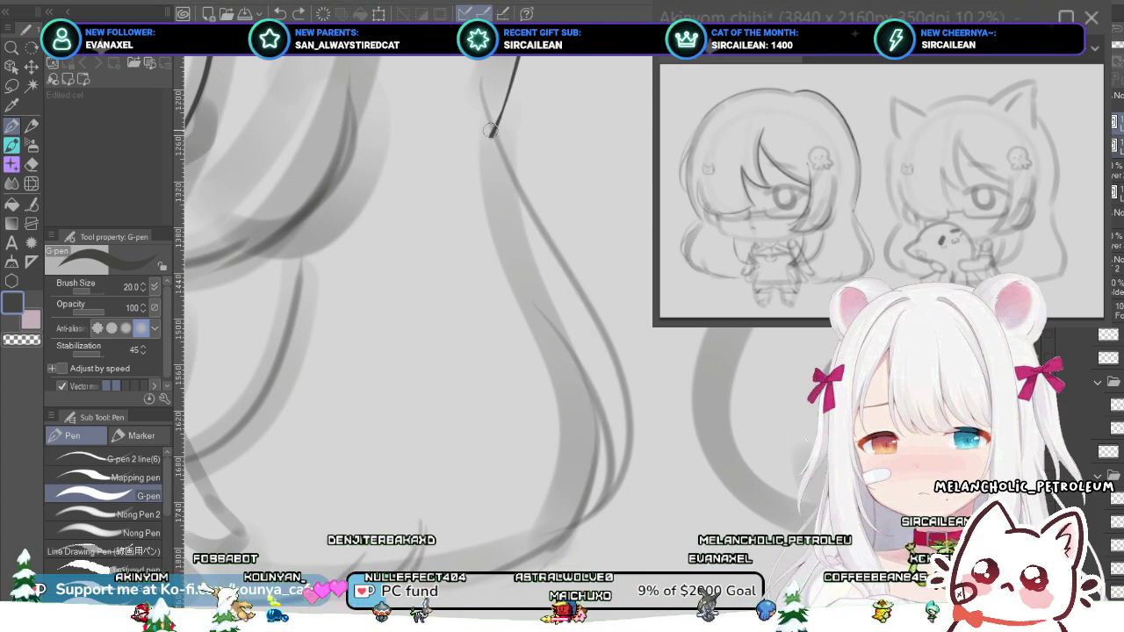
# - Ink the lower side lock's outer edge in one tapered stroke from the hair outline's tip down around its lower curve
pyautogui.scroll(-1, 496, 156)
pyautogui.scroll(-2, 501, 166)
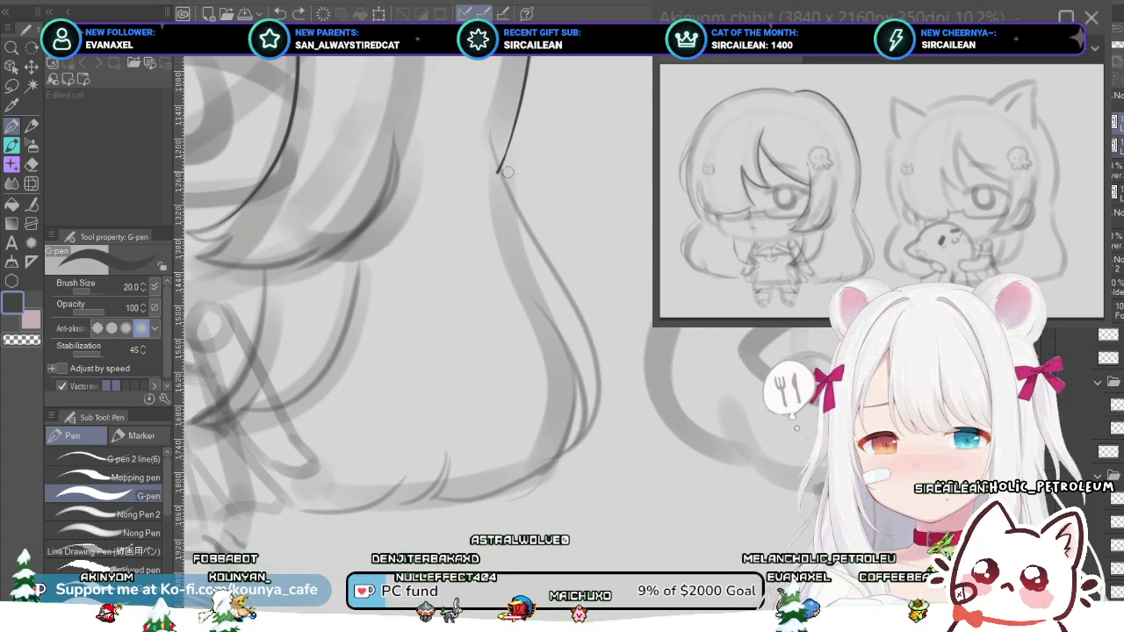
pyautogui.moveTo(499, 170); pyautogui.dragTo(566, 477)
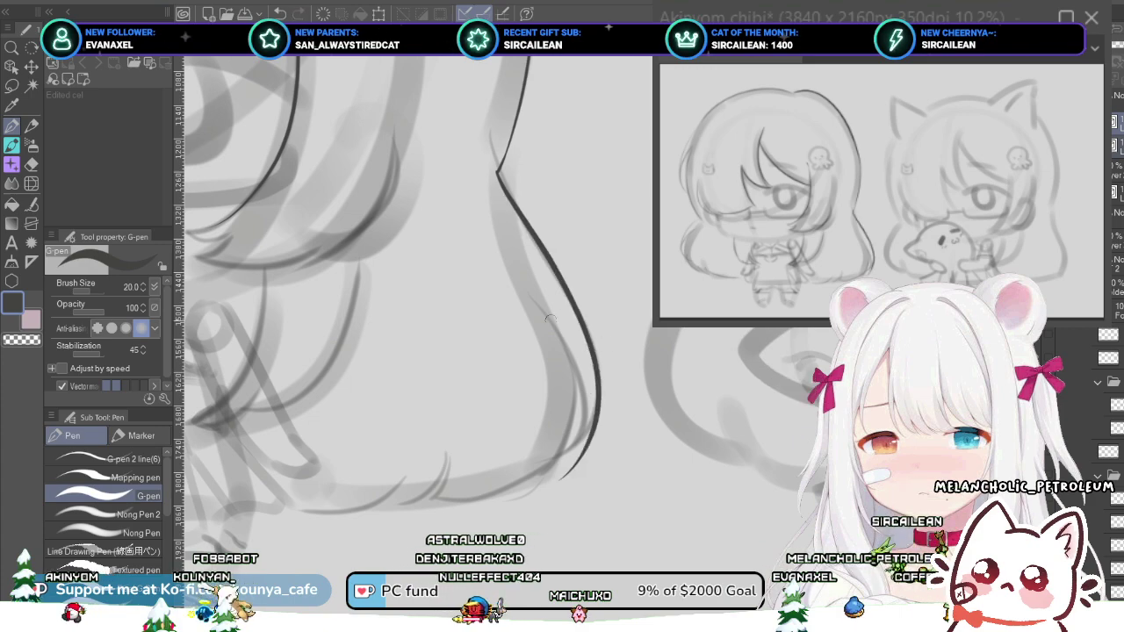
# - Ink a second tapered strand just inside the side lock's outer edge and shift it up so both lower ends converge
pyautogui.scroll(2, 499, 212)
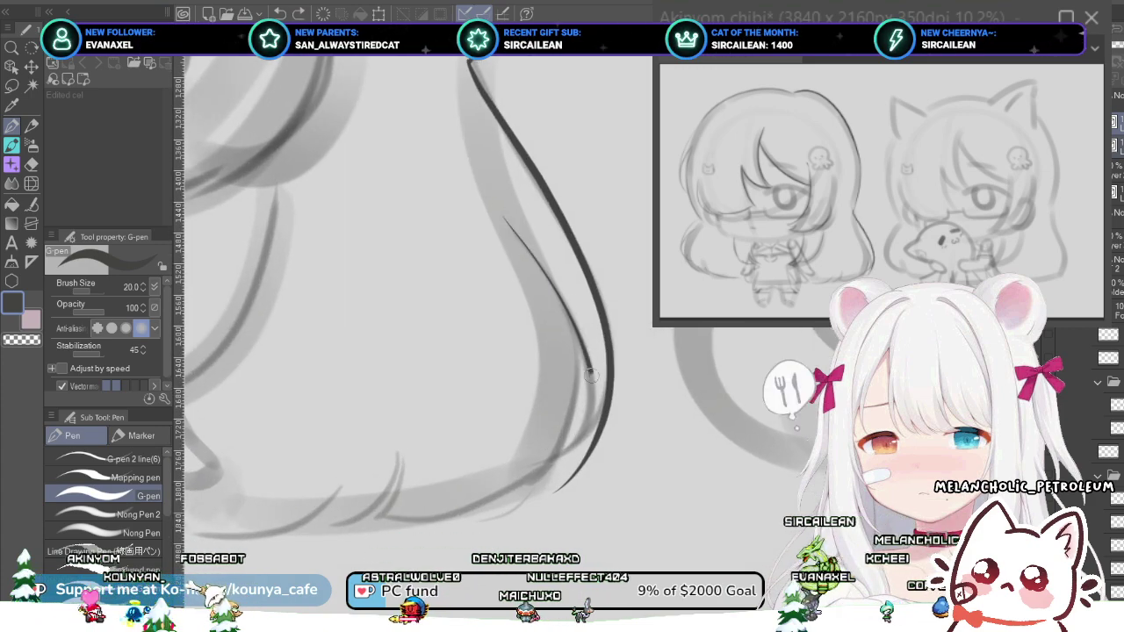
pyautogui.moveTo(591, 375); pyautogui.dragTo(546, 534)
pyautogui.press('ctrl')
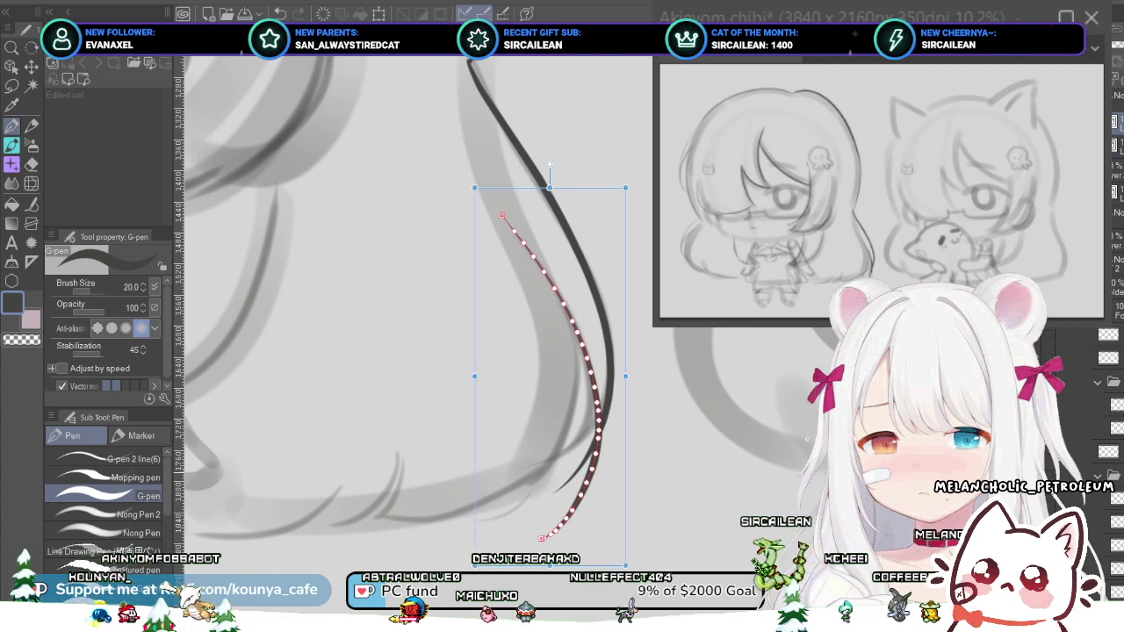
pyautogui.moveTo(598, 413); pyautogui.dragTo(594, 382)
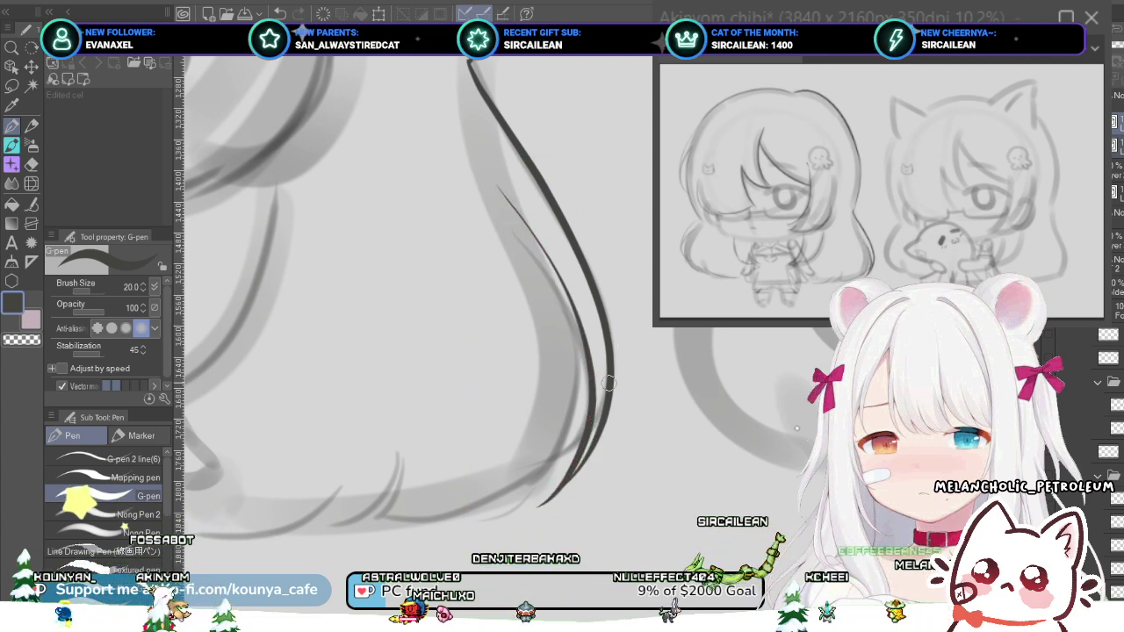
pyautogui.scroll(-3, 579, 496)
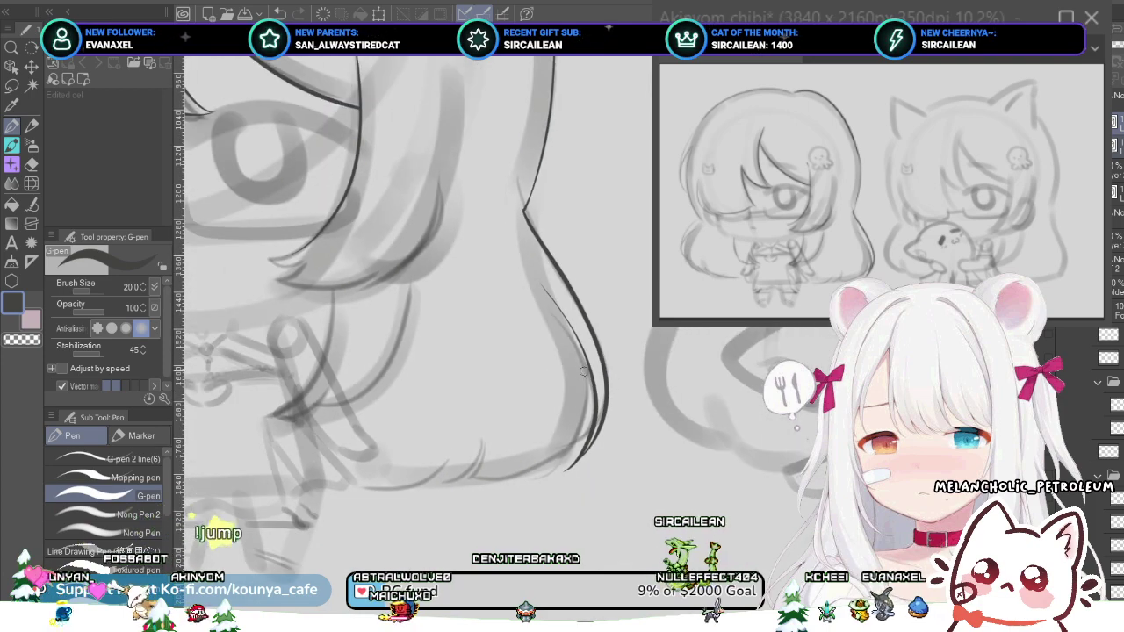
# - Try to ink a third strand branching from the middle of the second strand toward the side lock's lower end
pyautogui.scroll(2, 571, 474)
pyautogui.scroll(1, 575, 377)
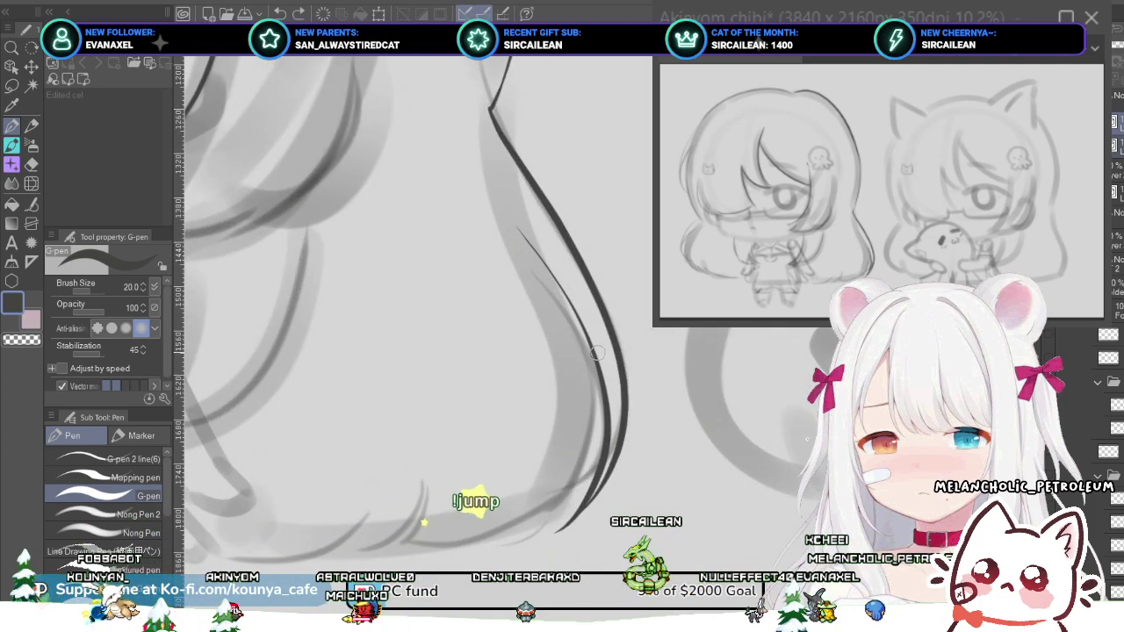
pyautogui.moveTo(595, 351); pyautogui.dragTo(534, 517)
pyautogui.hotkey('ctrl', 'z')
pyautogui.moveTo(591, 348); pyautogui.dragTo(532, 513)
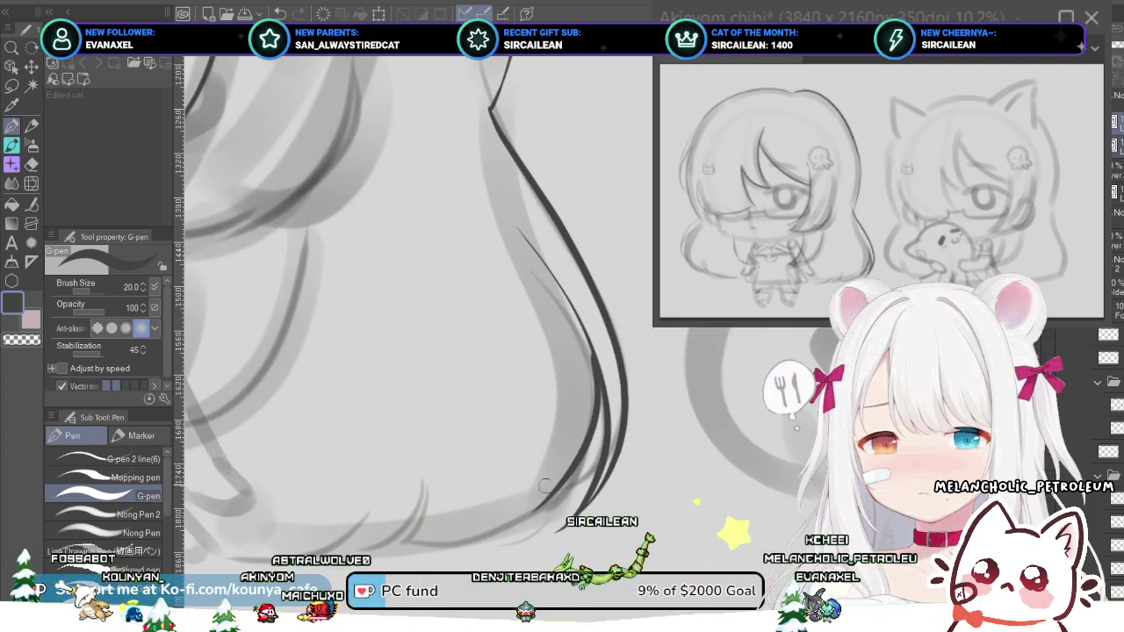
pyautogui.hotkey('ctrl', 'z')
pyautogui.moveTo(594, 353); pyautogui.dragTo(545, 523)
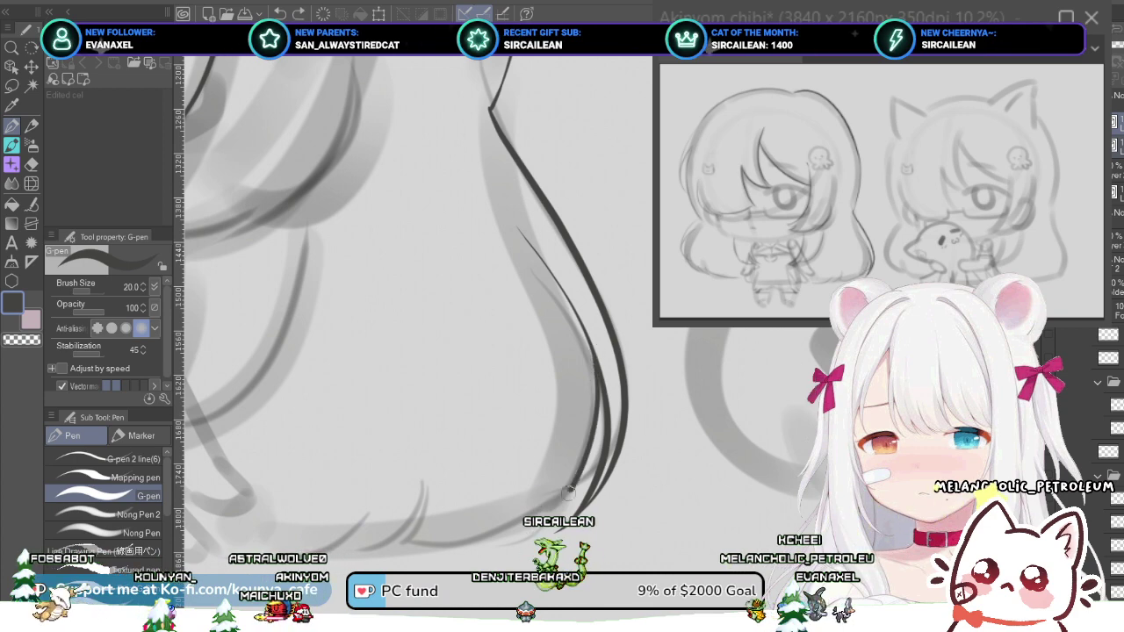
pyautogui.scroll(1, 605, 426)
pyautogui.moveTo(580, 420); pyautogui.dragTo(673, 409)
pyautogui.hotkey('ctrl', 'z')
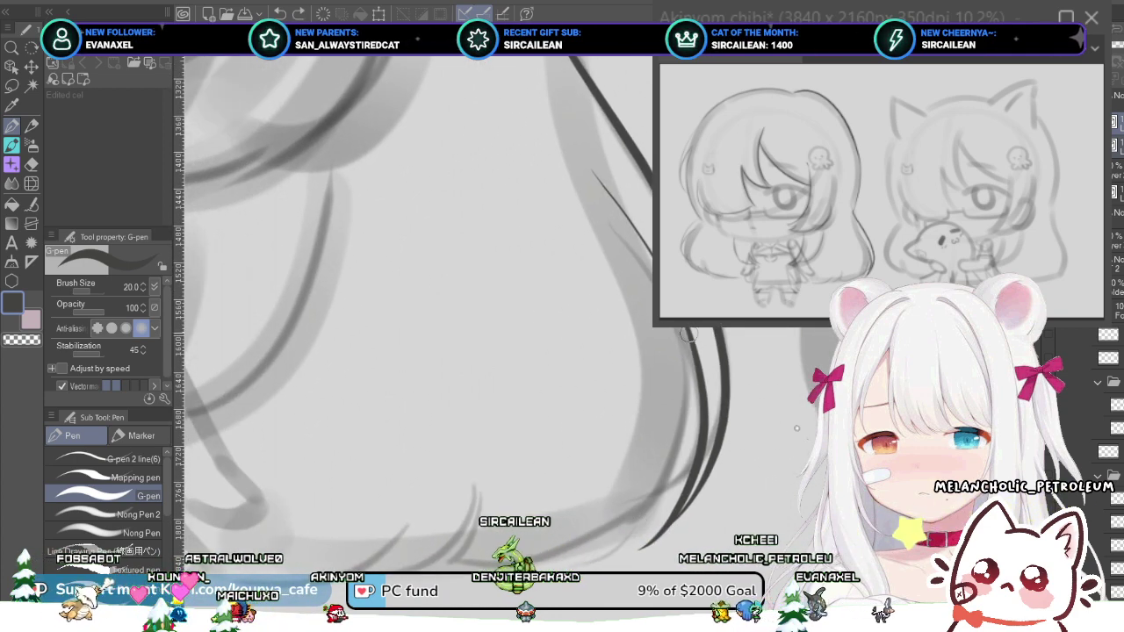
# - Ink the short third strand inside the side lock along the innermost sketch line, redoing the stroke until its curve fits
pyautogui.moveTo(688, 336); pyautogui.dragTo(637, 518)
pyautogui.hotkey('ctrl', 'z')
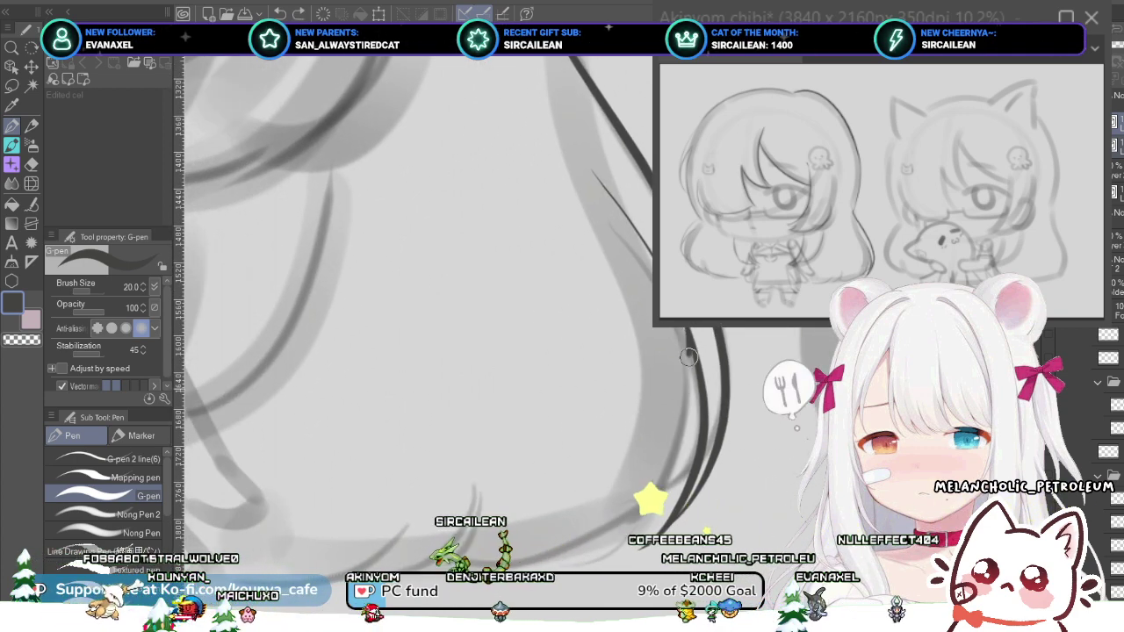
pyautogui.moveTo(689, 337); pyautogui.dragTo(646, 505)
pyautogui.hotkey('ctrl', 'z')
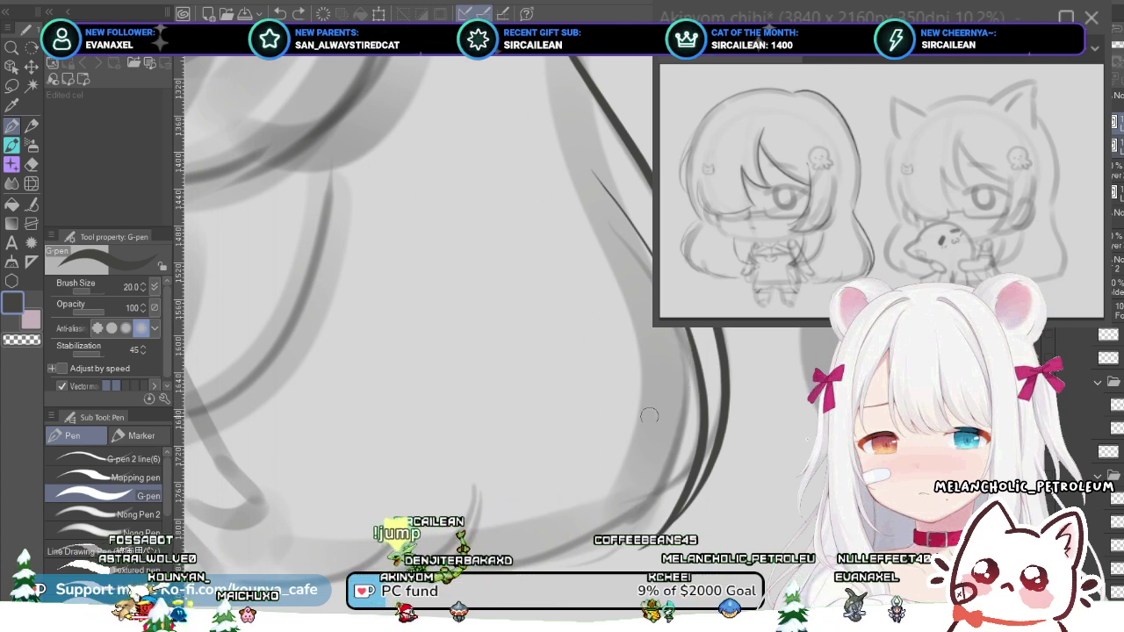
pyautogui.moveTo(686, 334)
pyautogui.mouseDown()
pyautogui.moveTo(682, 400)
pyautogui.moveTo(663, 465)
pyautogui.mouseUp()
pyautogui.hotkey('ctrl', 'z')
pyautogui.hotkey('ctrl', 'z')
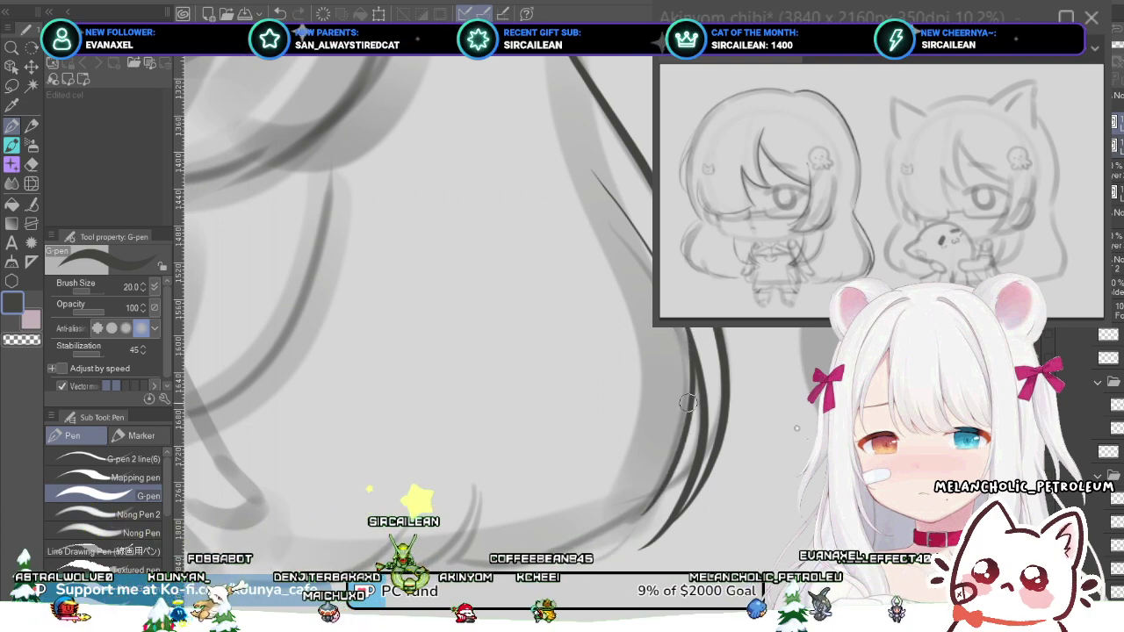
pyautogui.moveTo(672, 408); pyautogui.dragTo(751, 381)
# - Review the inked side lock and bangs, and examine the uninked hair sketch on the opposite side of the head
pyautogui.scroll(-2, 733, 446)
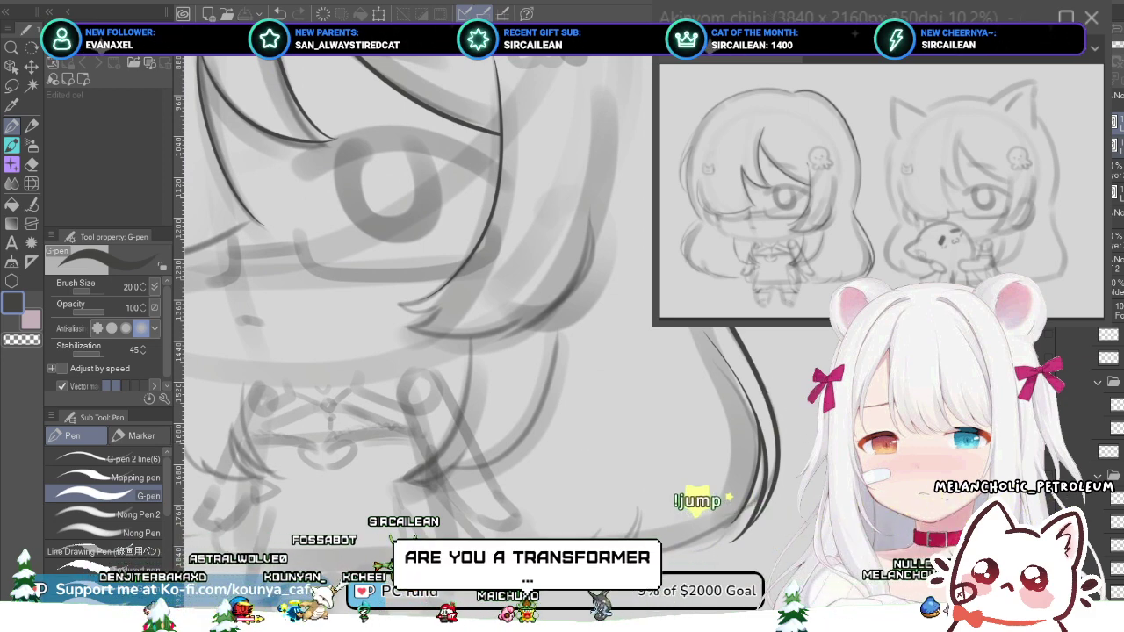
pyautogui.scroll(-1, 597, 295)
pyautogui.scroll(-2, 597, 295)
pyautogui.moveTo(456, 228); pyautogui.dragTo(559, 366)
pyautogui.scroll(-3, 637, 452)
pyautogui.scroll(2, 637, 452)
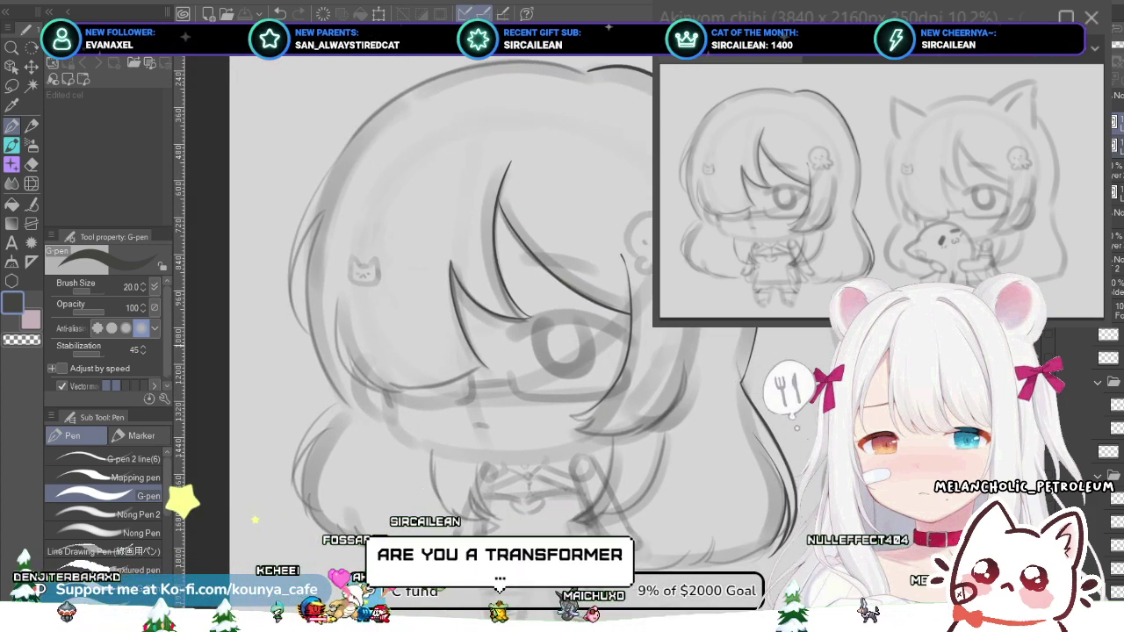
pyautogui.scroll(-3, 418, 316)
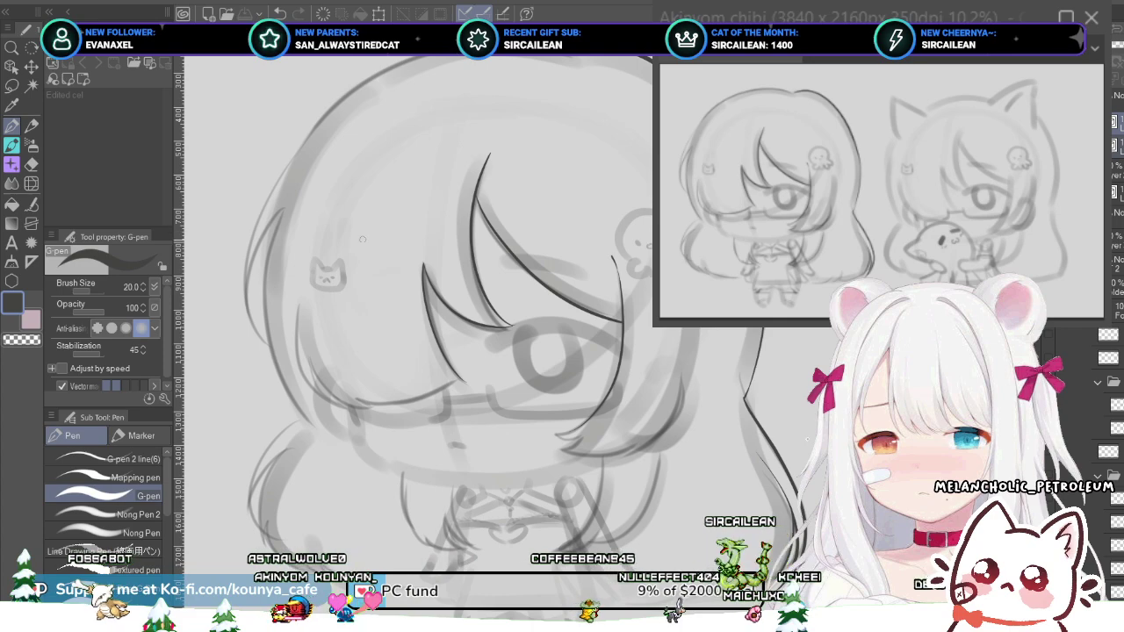
pyautogui.moveTo(327, 213); pyautogui.dragTo(380, 239)
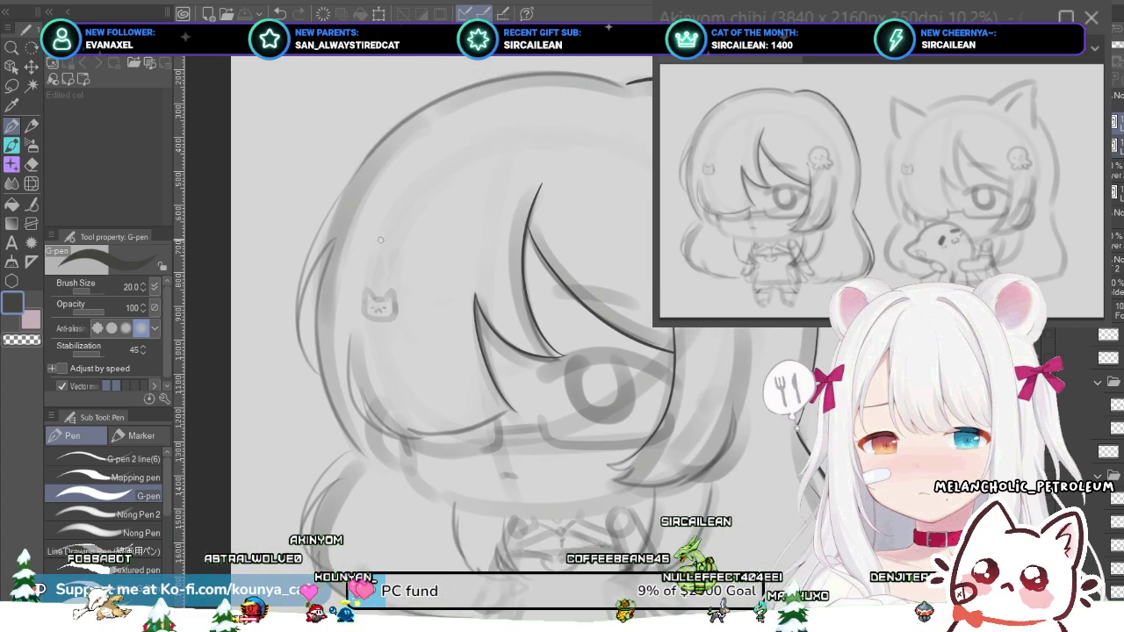
pyautogui.moveTo(474, 116); pyautogui.dragTo(498, 143)
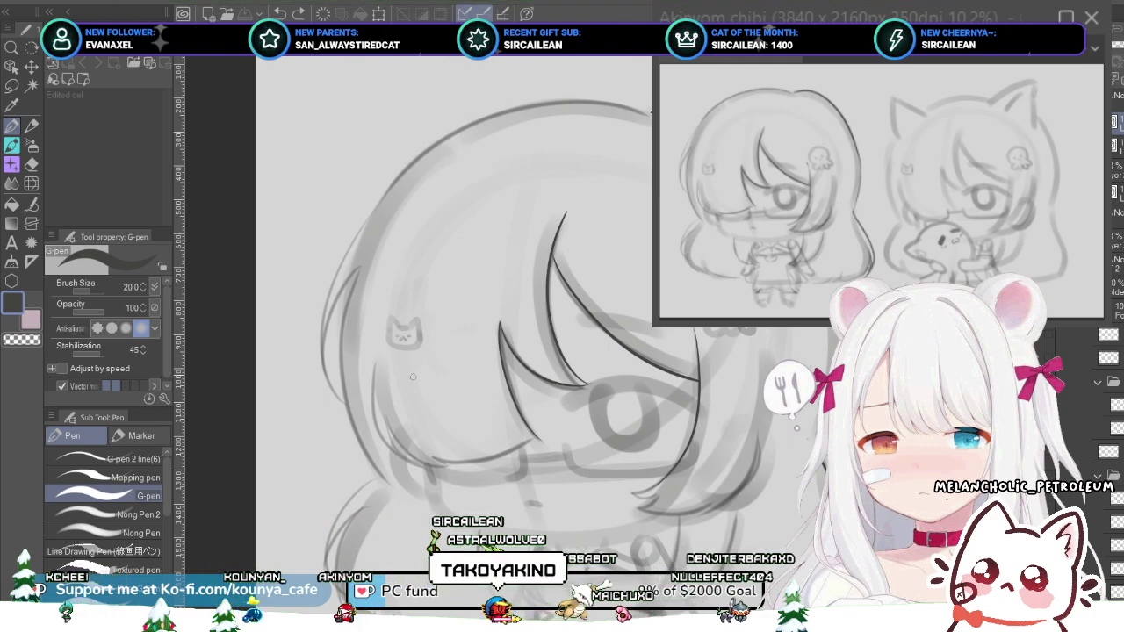
# - Try to ink the outer curve of the left lower side lock from where it meets the head's hair outline
pyautogui.moveTo(444, 161); pyautogui.dragTo(437, 150)
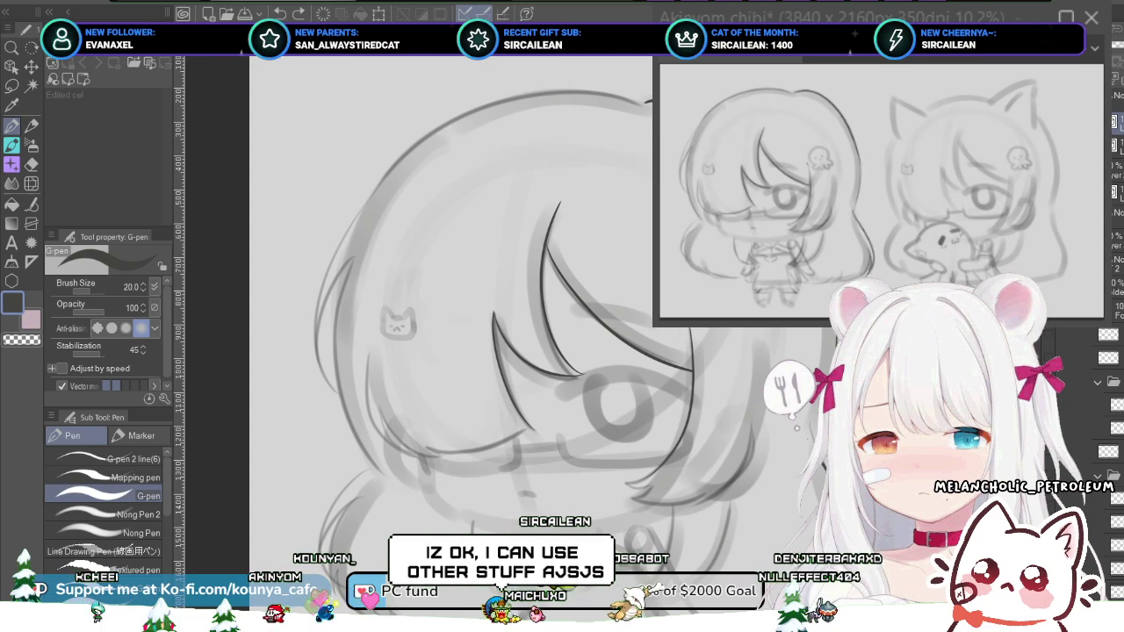
pyautogui.moveTo(456, 351); pyautogui.dragTo(446, 293)
pyautogui.scroll(2, 389, 400)
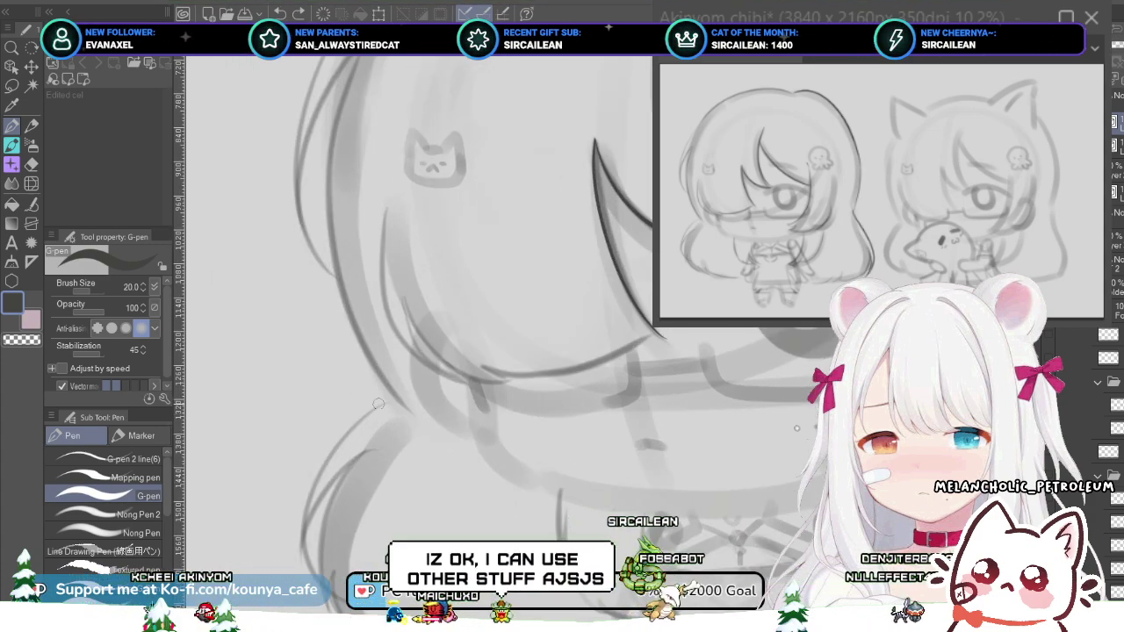
pyautogui.moveTo(388, 400)
pyautogui.mouseDown()
pyautogui.moveTo(342, 457)
pyautogui.moveTo(313, 450)
pyautogui.moveTo(296, 531)
pyautogui.mouseUp()
pyautogui.hotkey('ctrl', 'z')
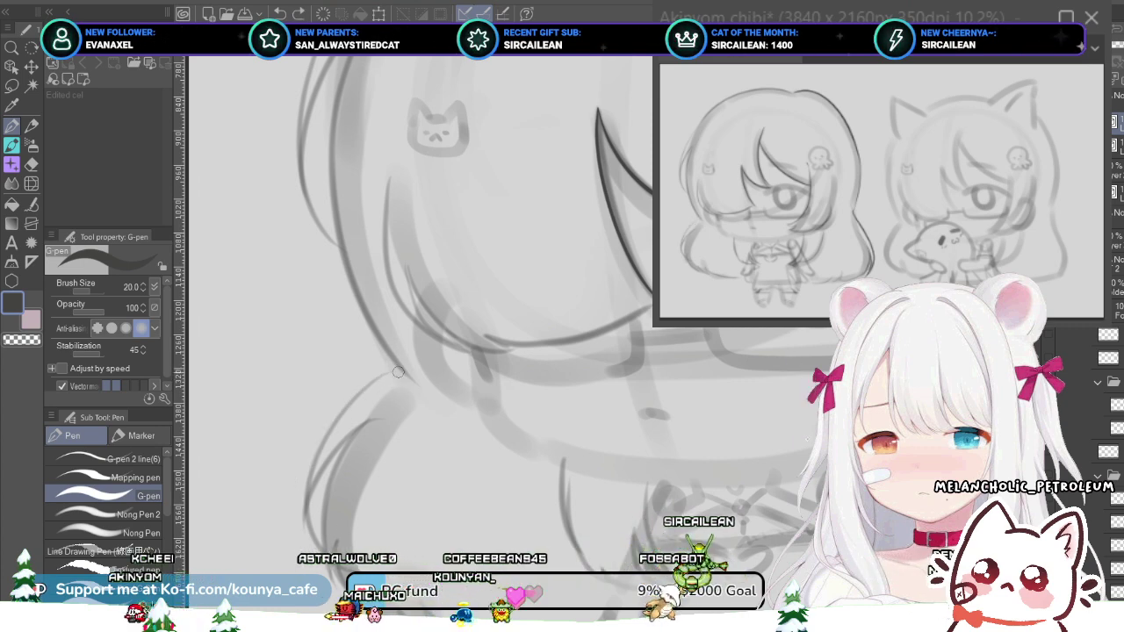
# - Ink the outer curve of the left lower side lock from its junction with the head's hair outline, redoing the stroke once
pyautogui.moveTo(398, 373)
pyautogui.mouseDown()
pyautogui.moveTo(352, 411)
pyautogui.moveTo(319, 532)
pyautogui.mouseUp()
pyautogui.hotkey('ctrl', 'z')
pyautogui.moveTo(395, 371)
pyautogui.mouseDown()
pyautogui.moveTo(310, 530)
pyautogui.moveTo(390, 457)
pyautogui.mouseUp()
# - Ink a second strand just inside the left lock's outer curve, redoing the stroke until it meets the curve's lower end
pyautogui.scroll(2, 339, 539)
pyautogui.moveTo(428, 307); pyautogui.dragTo(349, 431)
pyautogui.hotkey('ctrl', 'z')
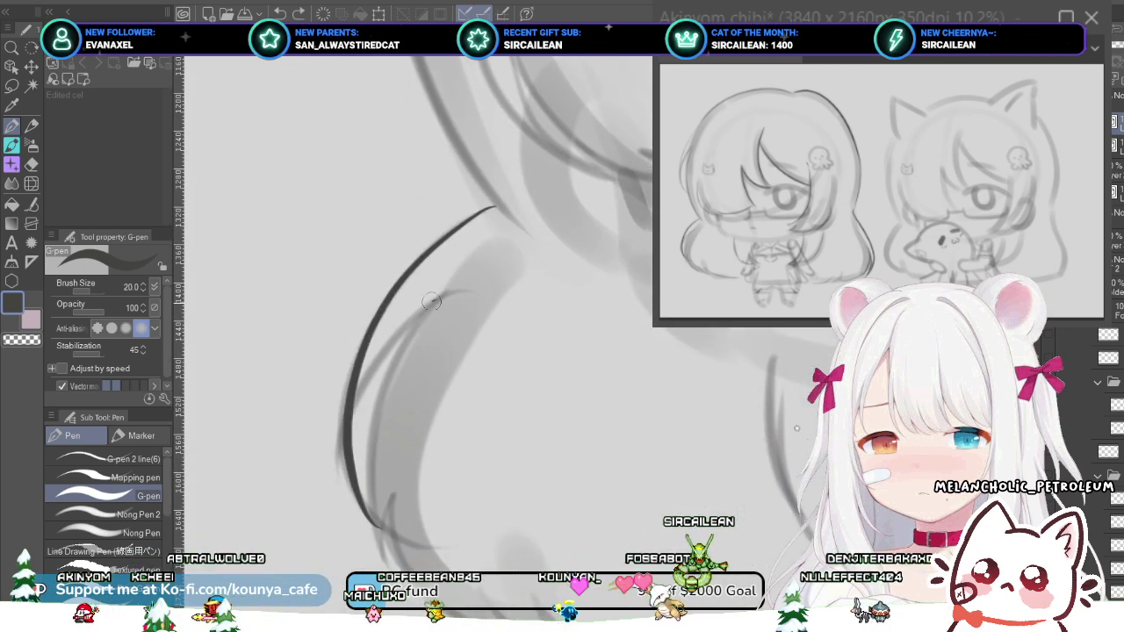
pyautogui.moveTo(431, 301)
pyautogui.mouseDown()
pyautogui.moveTo(374, 367)
pyautogui.moveTo(368, 477)
pyautogui.mouseUp()
pyautogui.hotkey('ctrl', 'z')
pyautogui.moveTo(439, 300)
pyautogui.mouseDown()
pyautogui.moveTo(408, 321)
pyautogui.moveTo(353, 439)
pyautogui.mouseUp()
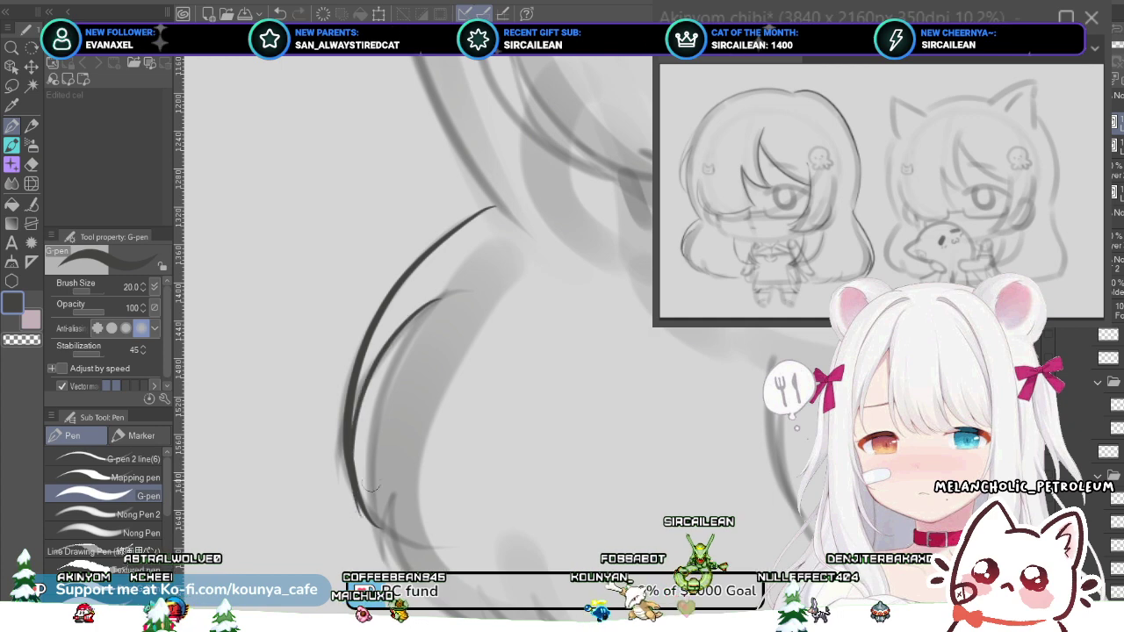
pyautogui.hotkey('ctrl', 'z')
pyautogui.moveTo(440, 299)
pyautogui.mouseDown()
pyautogui.moveTo(402, 334)
pyautogui.moveTo(364, 425)
pyautogui.moveTo(376, 518)
pyautogui.mouseUp()
pyautogui.hotkey('ctrl', 'z')
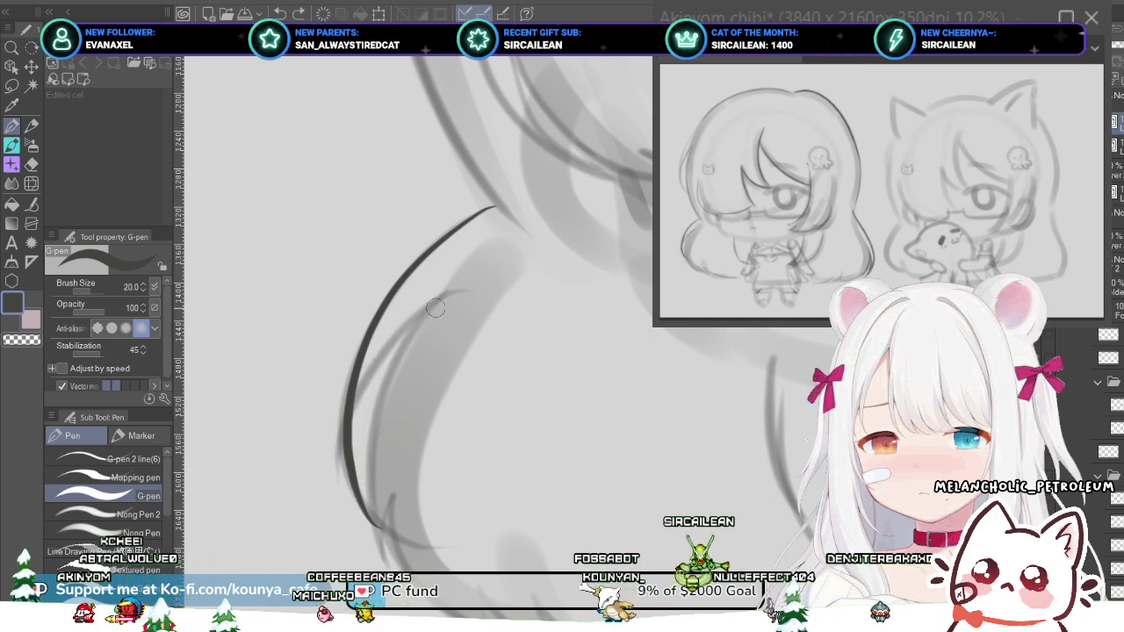
pyautogui.moveTo(418, 310)
pyautogui.mouseDown()
pyautogui.moveTo(353, 418)
pyautogui.moveTo(356, 474)
pyautogui.mouseUp()
# - Select the second strand's vector stroke and narrow it slightly from its outer side, then check its fit against the sketch
pyautogui.keyDown('ctrl'); pyautogui.click(358, 421); pyautogui.keyUp('ctrl')
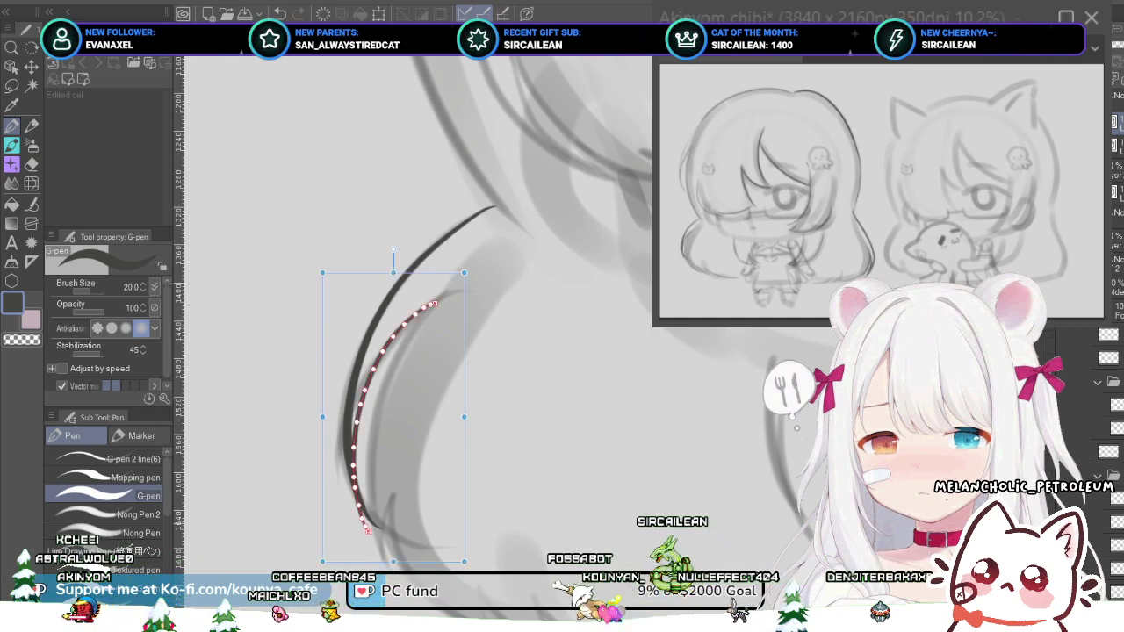
pyautogui.moveTo(323, 417); pyautogui.dragTo(330, 417)
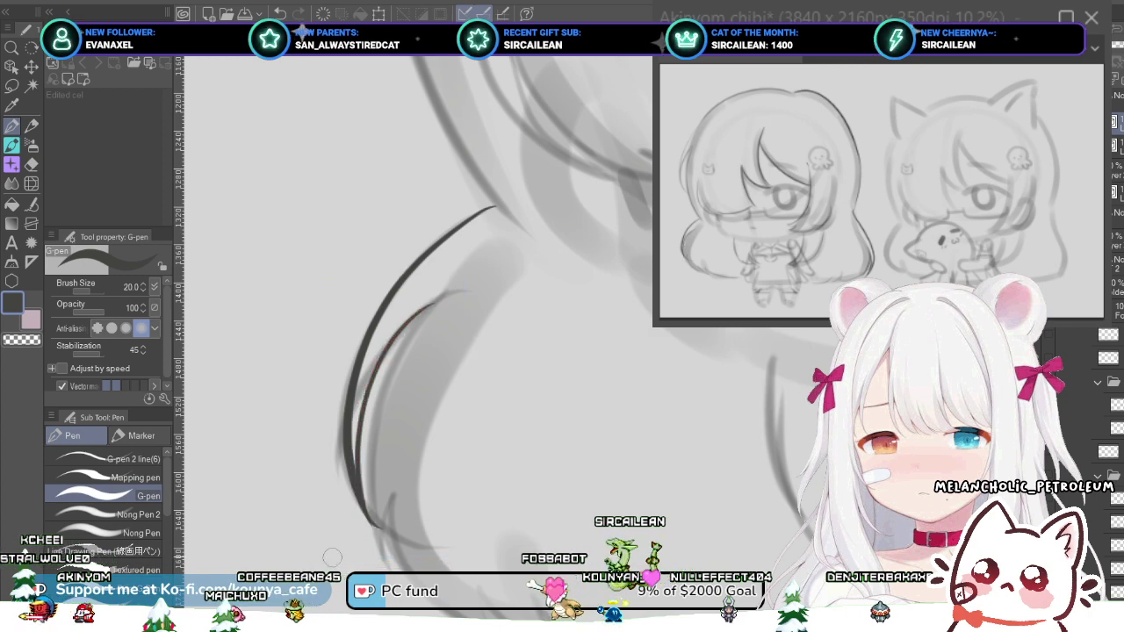
pyautogui.scroll(-2, 439, 405)
pyautogui.moveTo(439, 406); pyautogui.dragTo(395, 400)
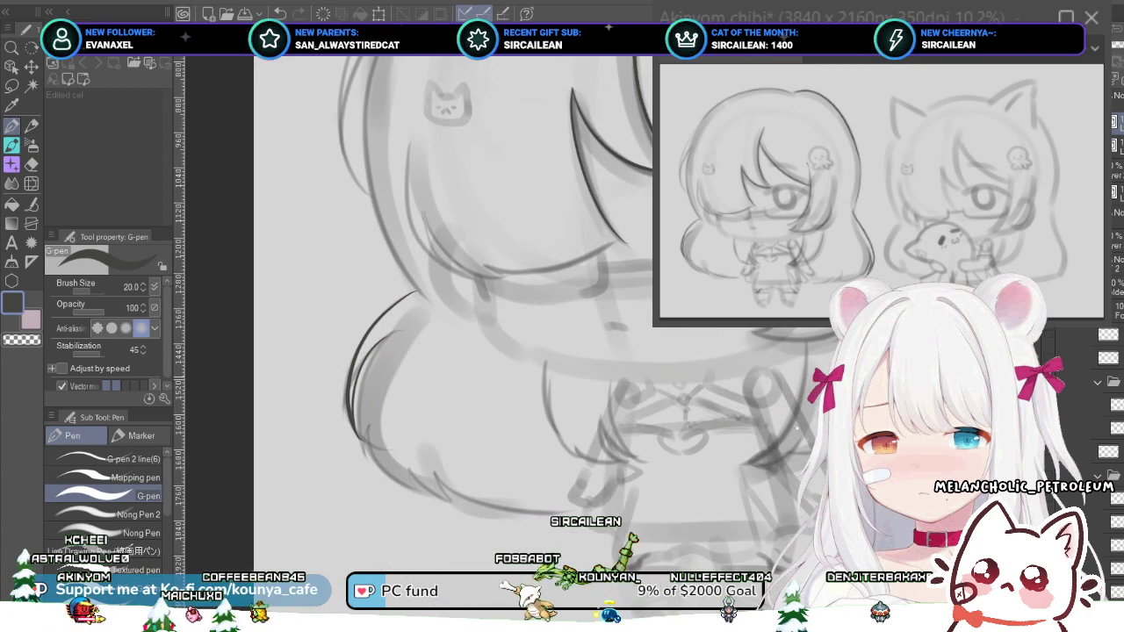
pyautogui.scroll(2, 387, 359)
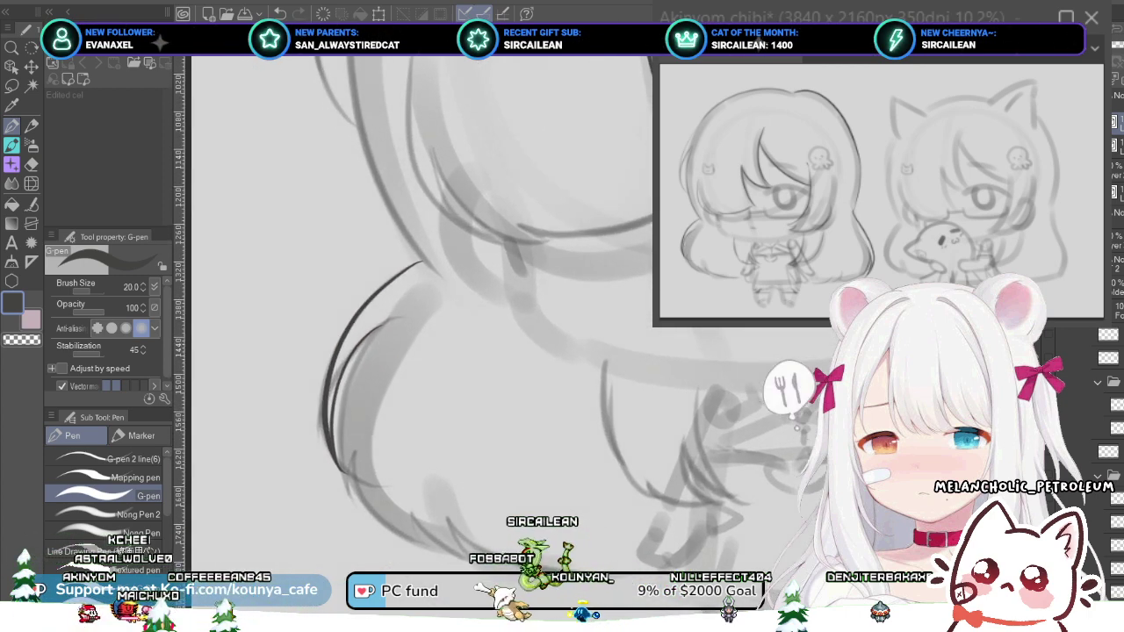
pyautogui.moveTo(383, 351); pyautogui.dragTo(348, 367)
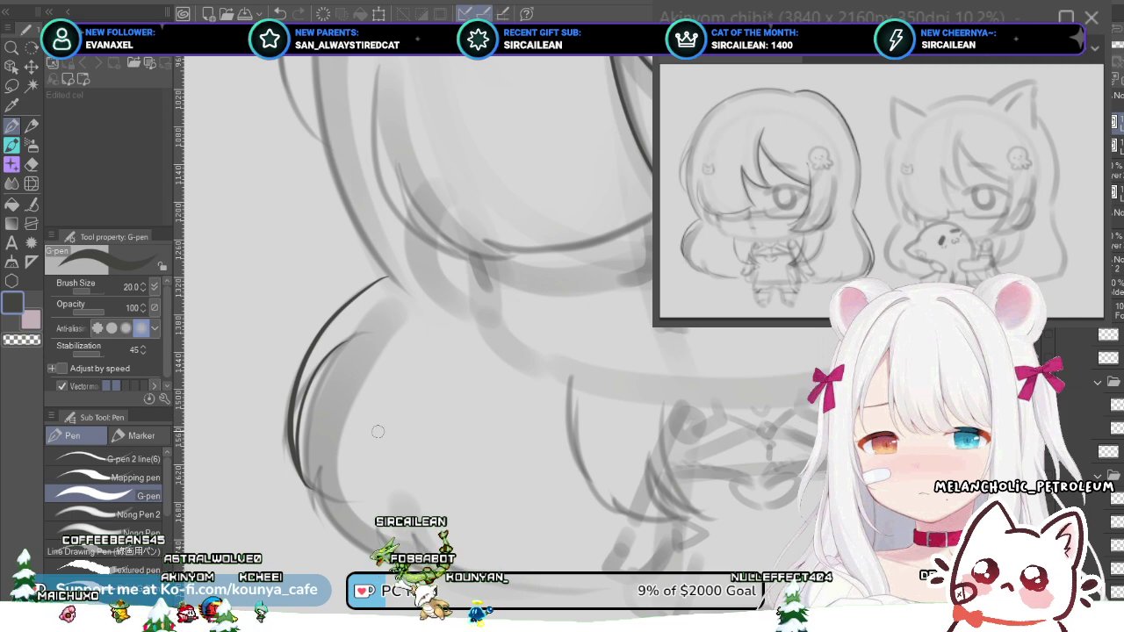
# - Try to ink a third strand inside the second one, starting near the second strand's upper end
pyautogui.scroll(2, 808, 439)
pyautogui.moveTo(824, 441); pyautogui.dragTo(797, 429)
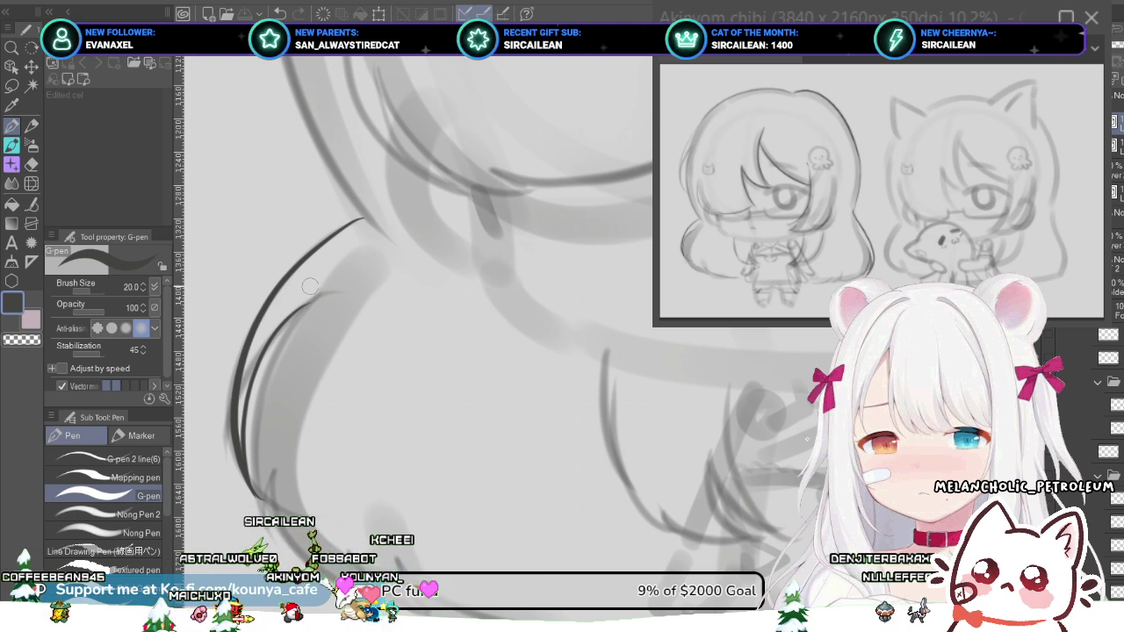
pyautogui.moveTo(315, 272); pyautogui.dragTo(281, 336)
pyautogui.hotkey('ctrl', 'z')
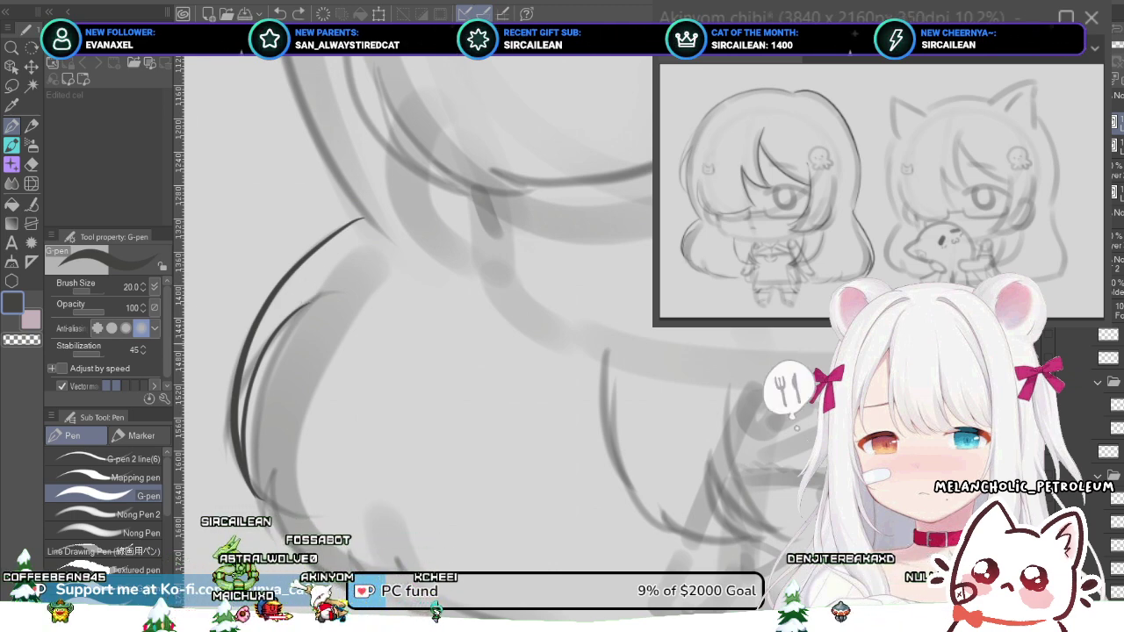
pyautogui.moveTo(335, 260)
pyautogui.mouseDown()
pyautogui.moveTo(278, 442)
pyautogui.moveTo(304, 517)
pyautogui.moveTo(272, 441)
pyautogui.mouseUp()
pyautogui.hotkey('ctrl', 'z')
pyautogui.hotkey('ctrl', 'z')
pyautogui.moveTo(334, 270); pyautogui.dragTo(264, 532)
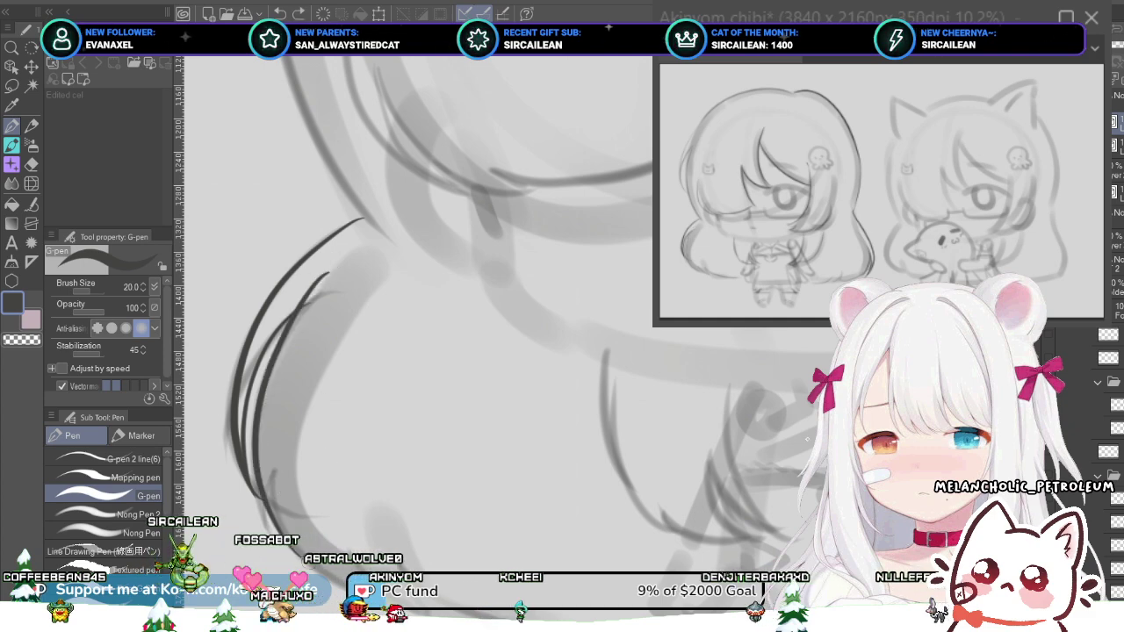
pyautogui.hotkey('ctrl', 'z')
# - Extend the lower tip of the left lock's outer curve with a short tapered stroke and select the curve's control points
pyautogui.scroll(1, 246, 491)
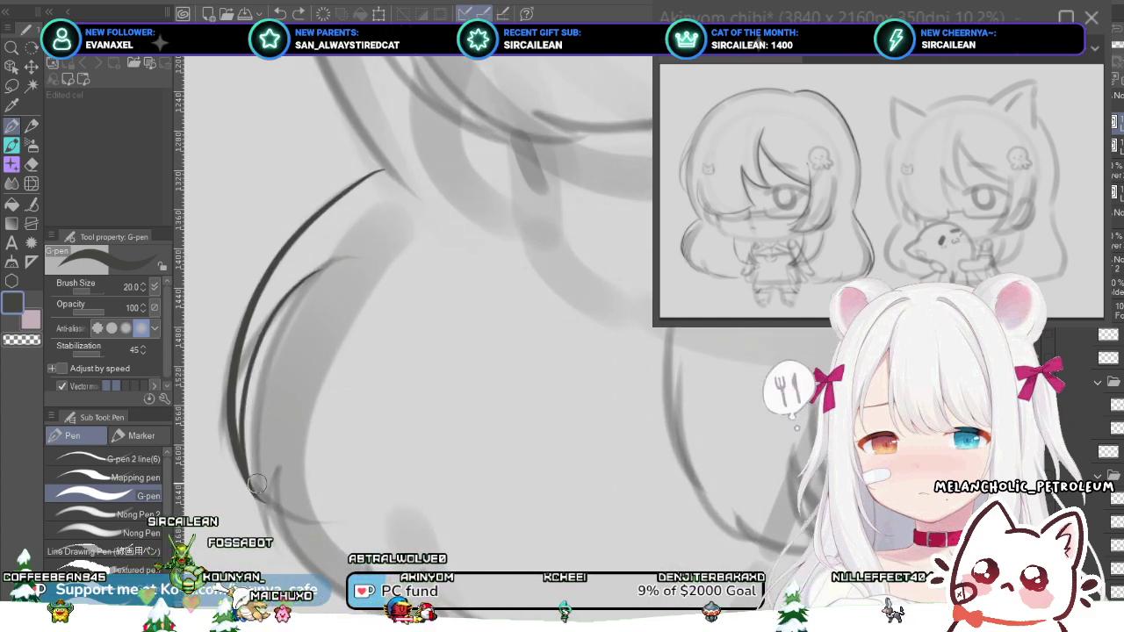
pyautogui.moveTo(237, 441); pyautogui.dragTo(291, 523)
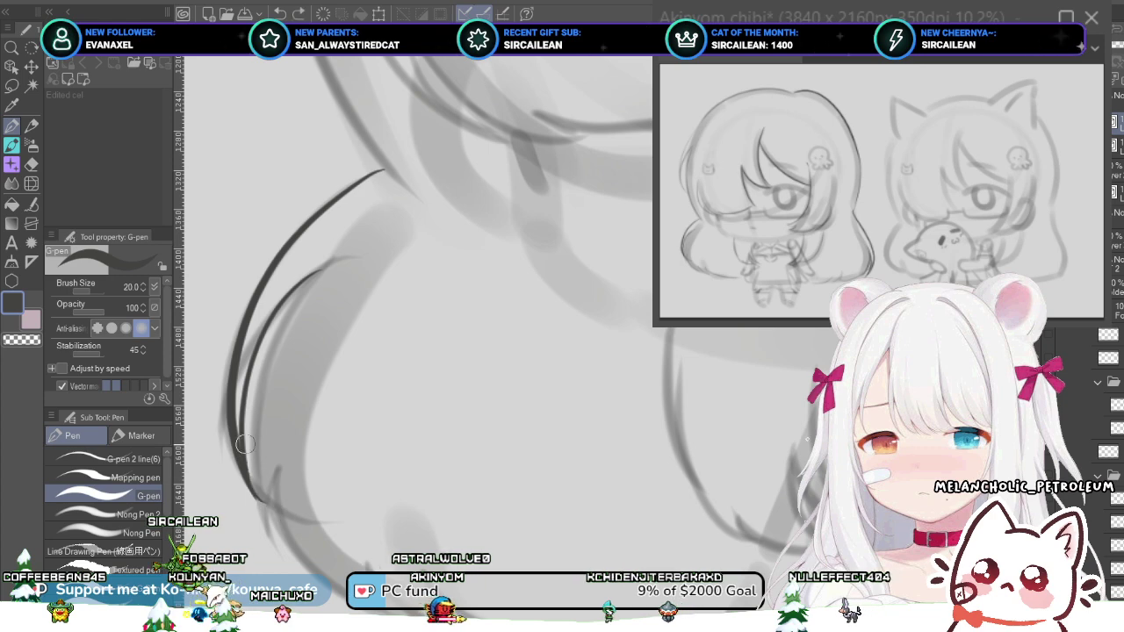
pyautogui.moveTo(237, 436); pyautogui.dragTo(278, 521)
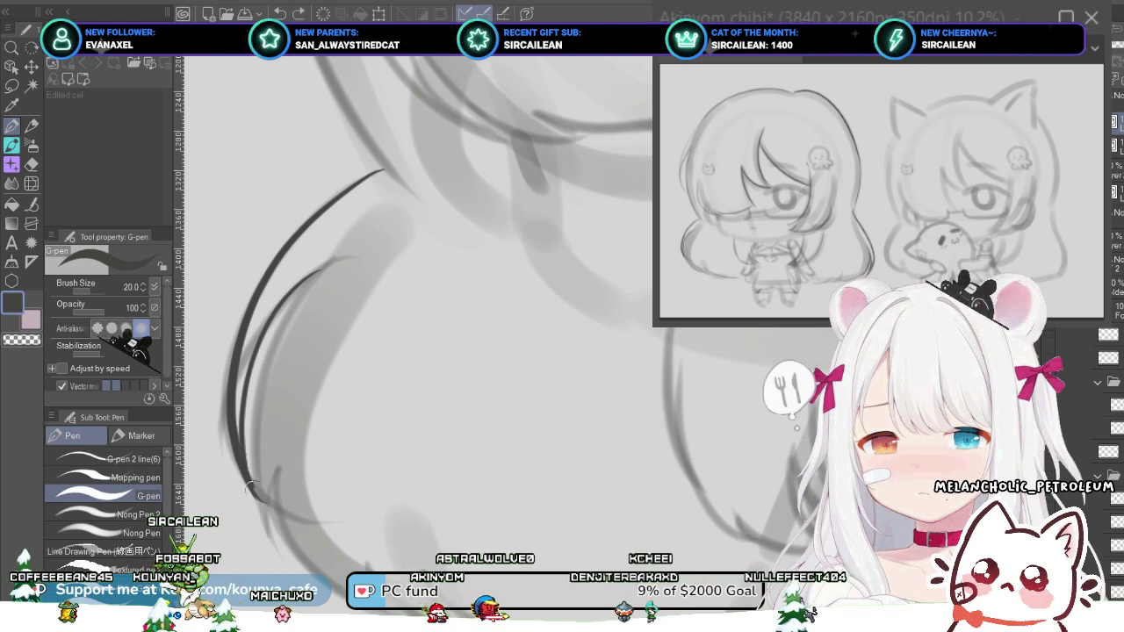
pyautogui.scroll(4, 264, 501)
pyautogui.moveTo(262, 495); pyautogui.dragTo(366, 451)
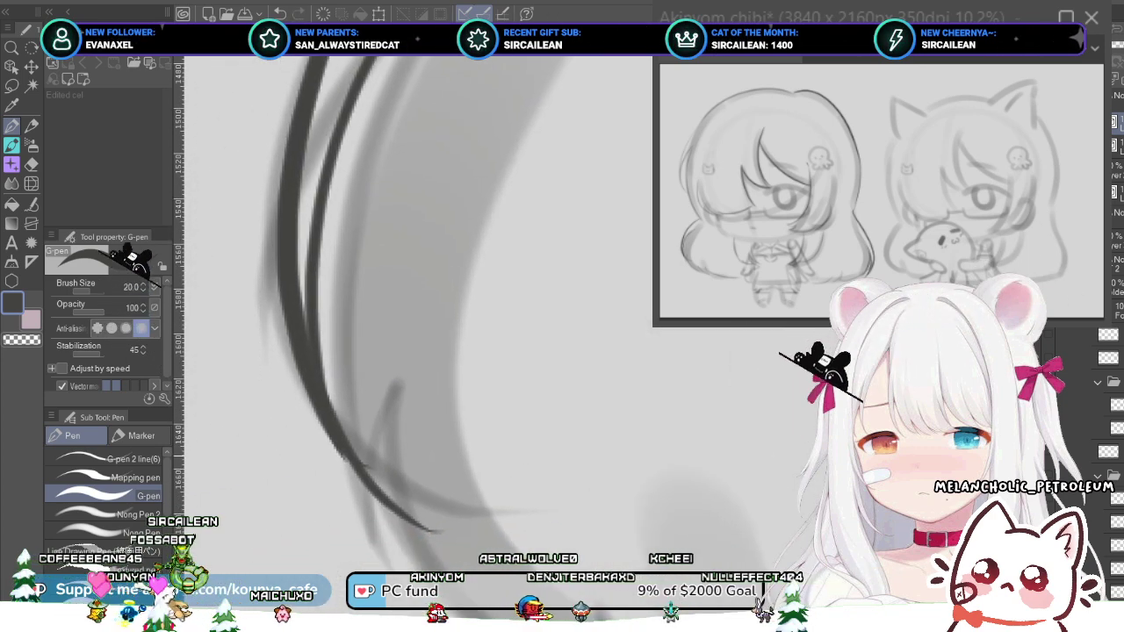
pyautogui.hotkey('ctrl', 'z')
pyautogui.moveTo(402, 504); pyautogui.dragTo(360, 462)
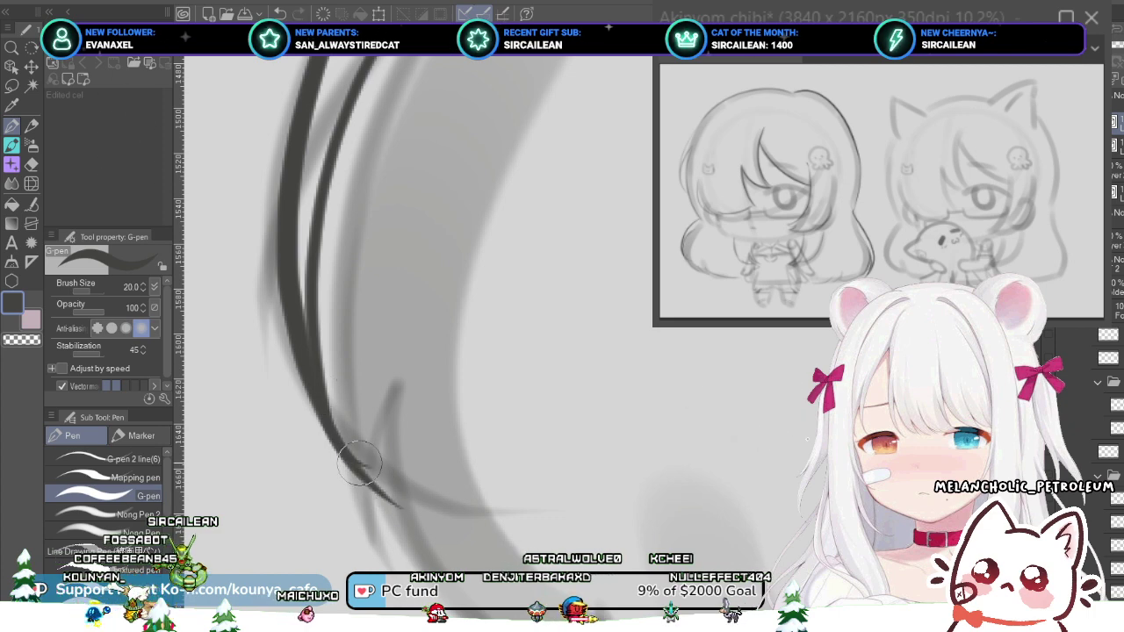
pyautogui.keyDown('ctrl'); pyautogui.click(368, 467); pyautogui.keyUp('ctrl')
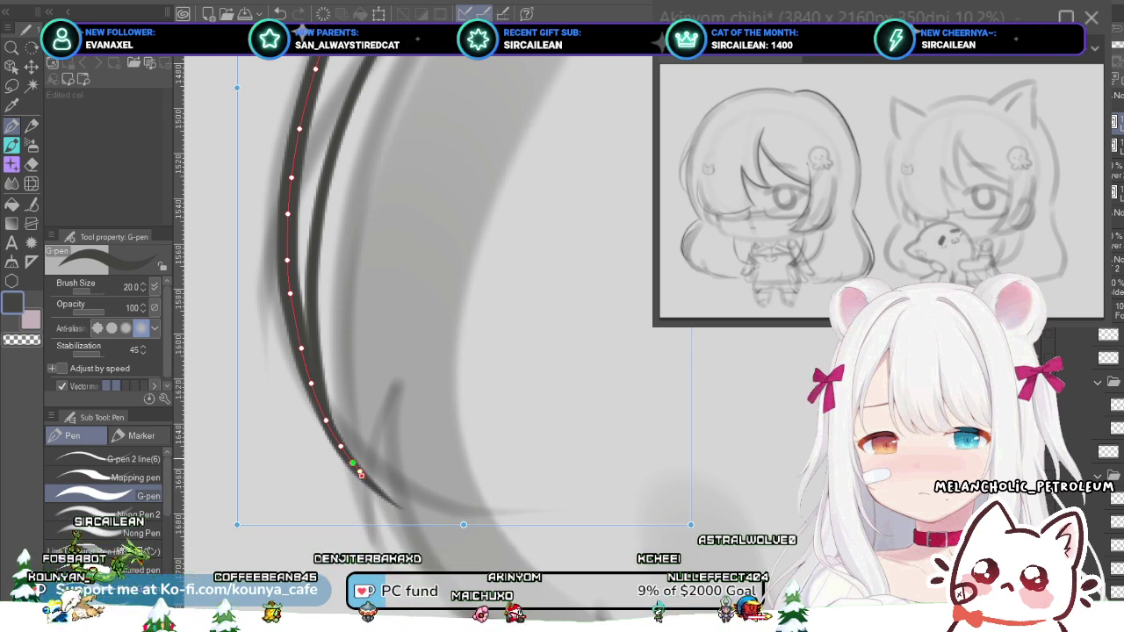
# - Ink the third strand from the second strand's upper end down past the lock's lower tip, redoing it until its curve fits
pyautogui.scroll(-5, 345, 458)
pyautogui.moveTo(377, 360); pyautogui.dragTo(339, 352)
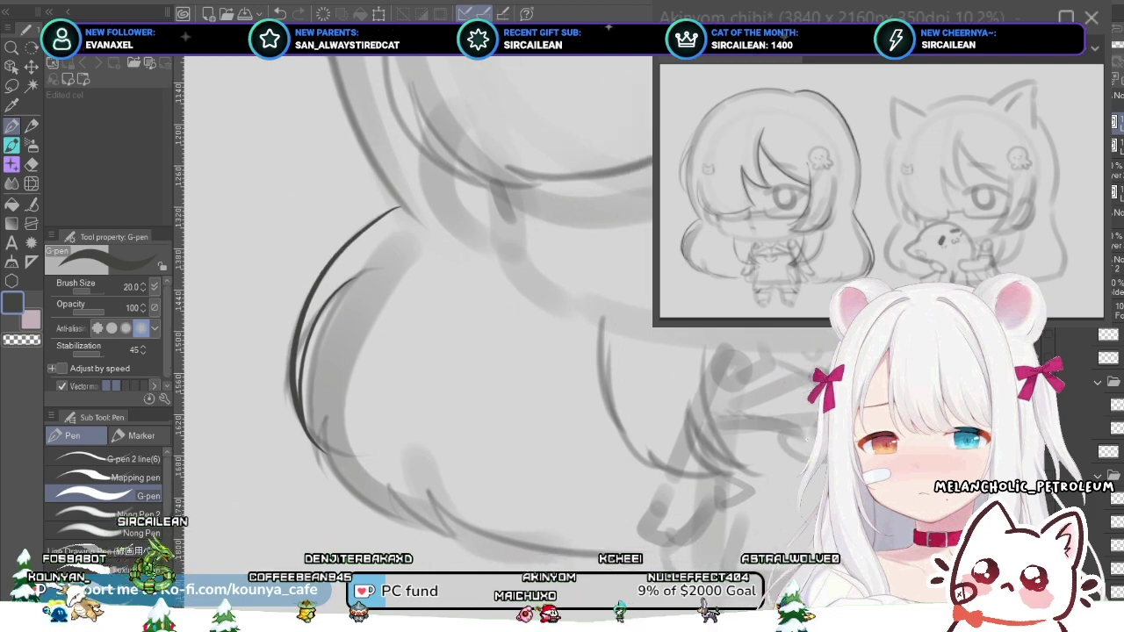
pyautogui.scroll(2, 339, 352)
pyautogui.moveTo(344, 275)
pyautogui.mouseDown()
pyautogui.moveTo(311, 425)
pyautogui.moveTo(334, 514)
pyautogui.mouseUp()
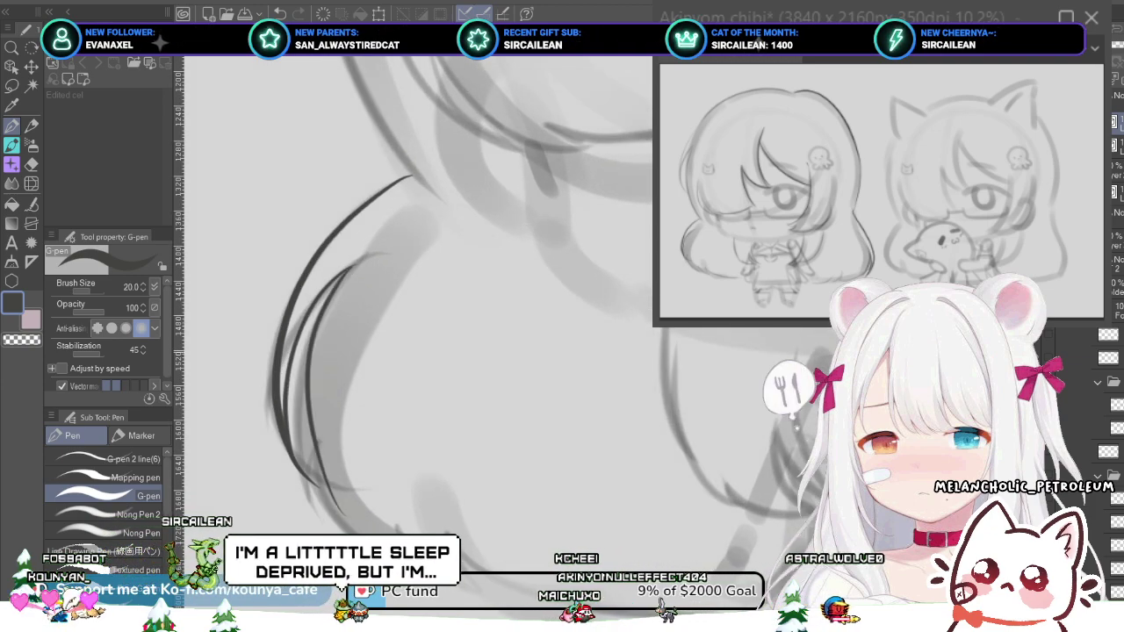
pyautogui.hotkey('ctrl', 'z')
pyautogui.moveTo(353, 266); pyautogui.dragTo(359, 536)
pyautogui.hotkey('ctrl', 'z')
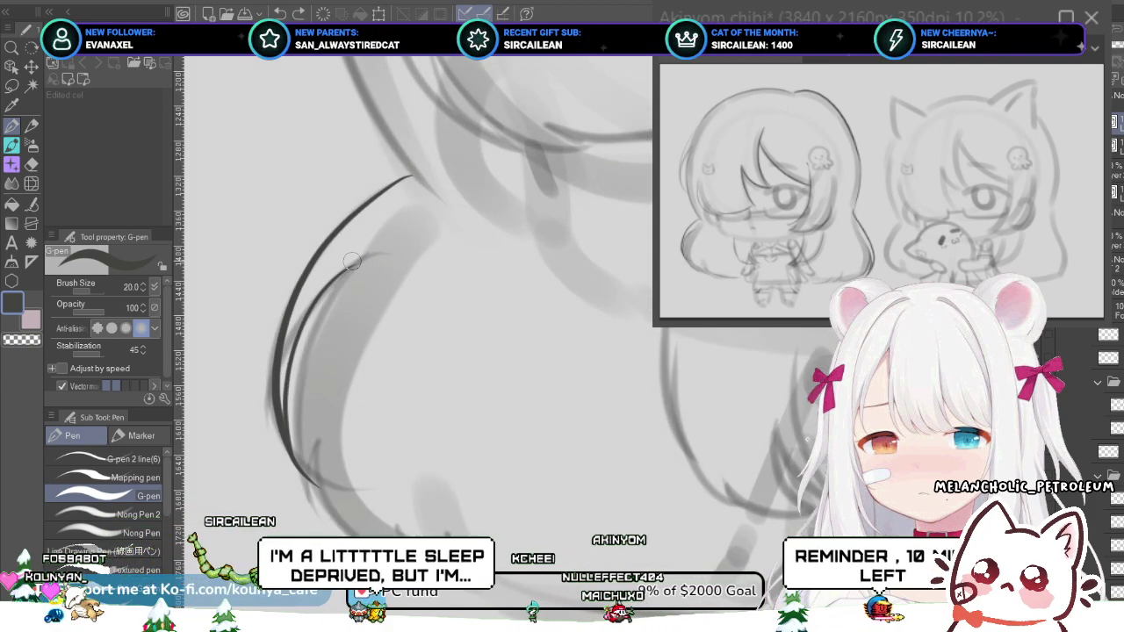
pyautogui.moveTo(353, 265)
pyautogui.mouseDown()
pyautogui.moveTo(321, 310)
pyautogui.moveTo(351, 529)
pyautogui.mouseUp()
pyautogui.hotkey('ctrl', 'z')
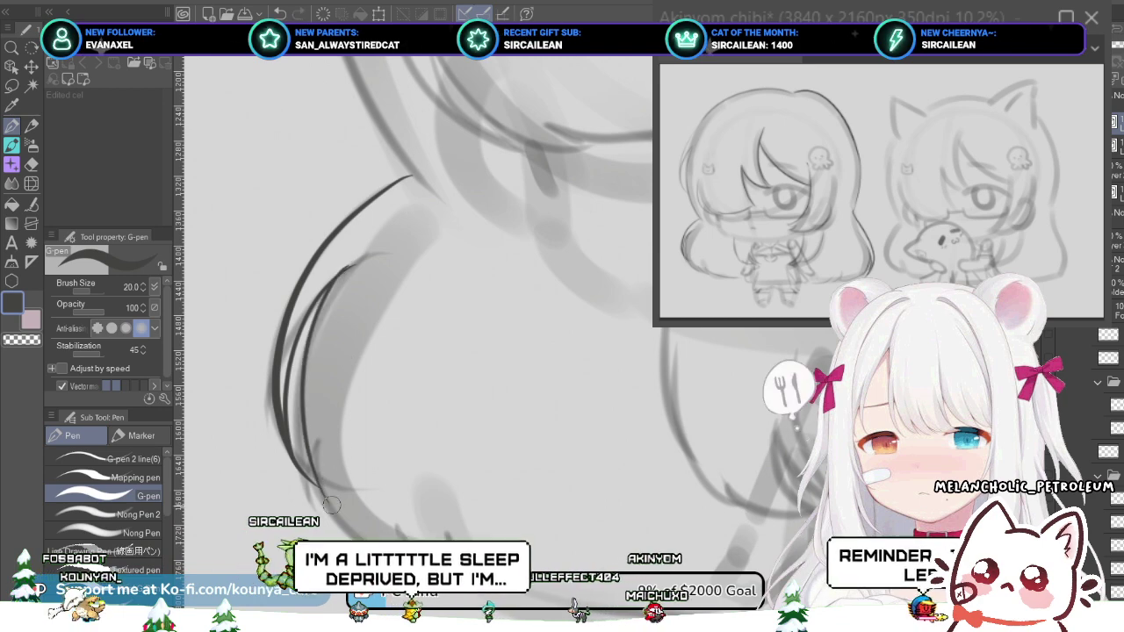
pyautogui.hotkey('ctrl', 'z')
pyautogui.moveTo(353, 263); pyautogui.dragTo(287, 426)
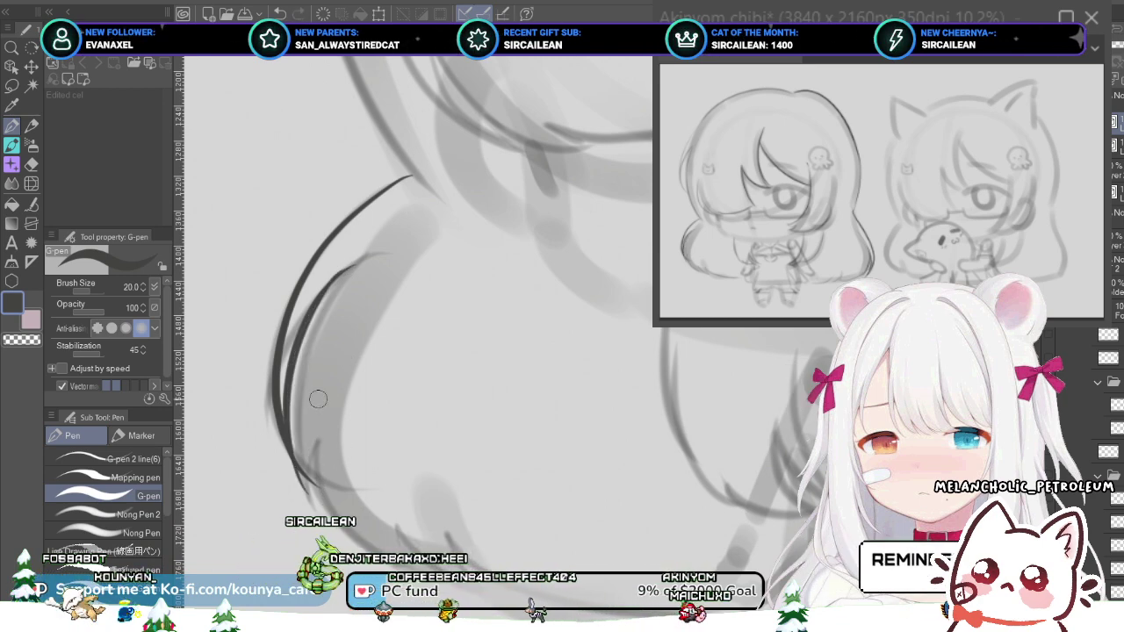
pyautogui.hotkey('ctrl', 'z')
pyautogui.moveTo(353, 262)
pyautogui.mouseDown()
pyautogui.moveTo(316, 316)
pyautogui.moveTo(318, 490)
pyautogui.mouseUp()
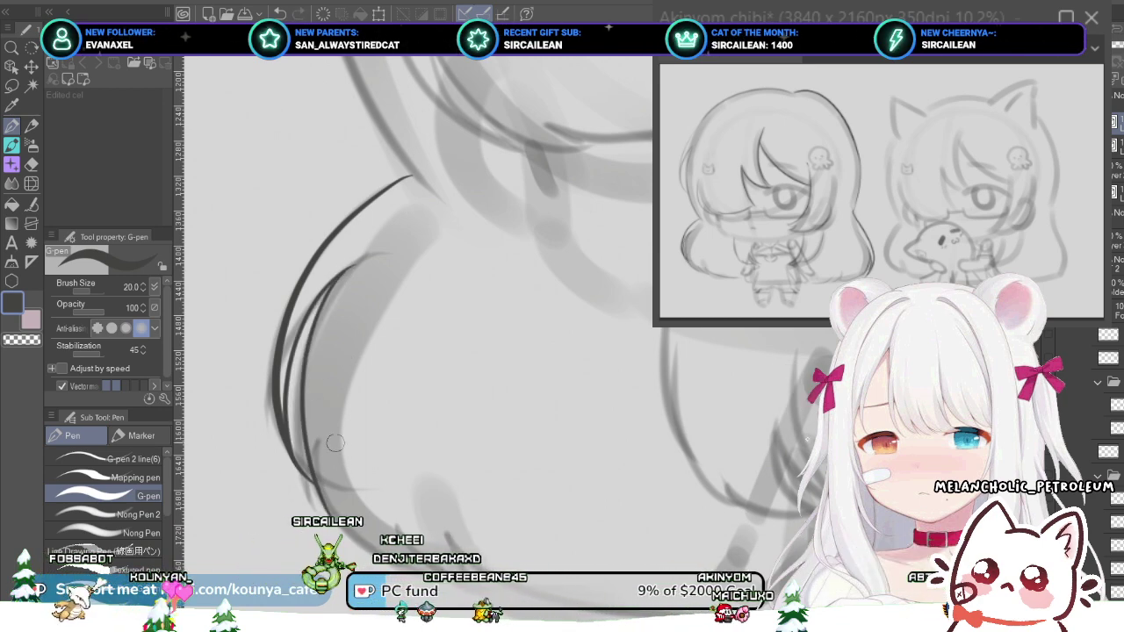
pyautogui.moveTo(319, 359); pyautogui.dragTo(290, 368)
pyautogui.hotkey('ctrl', 'z')
pyautogui.moveTo(316, 281)
pyautogui.mouseDown()
pyautogui.moveTo(301, 303)
pyautogui.moveTo(293, 502)
pyautogui.mouseUp()
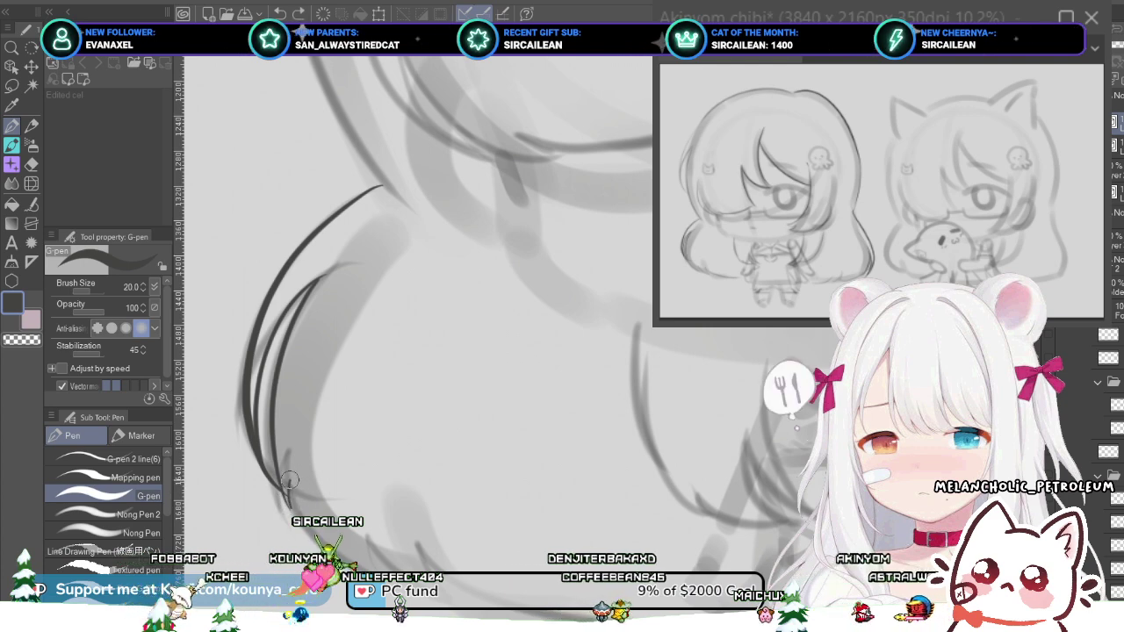
# - Ink a short pointed tuft of two curved strokes on the lower edge of the left hair, redoing the first stroke
pyautogui.scroll(-2, 354, 536)
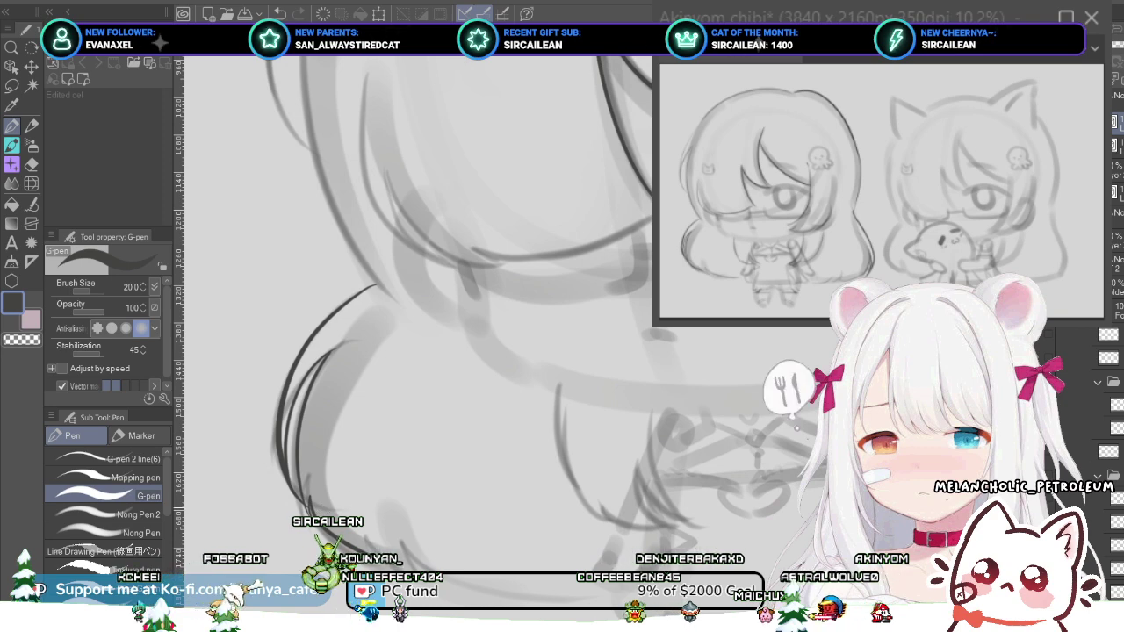
pyautogui.scroll(2, 444, 566)
pyautogui.scroll(-1, 356, 437)
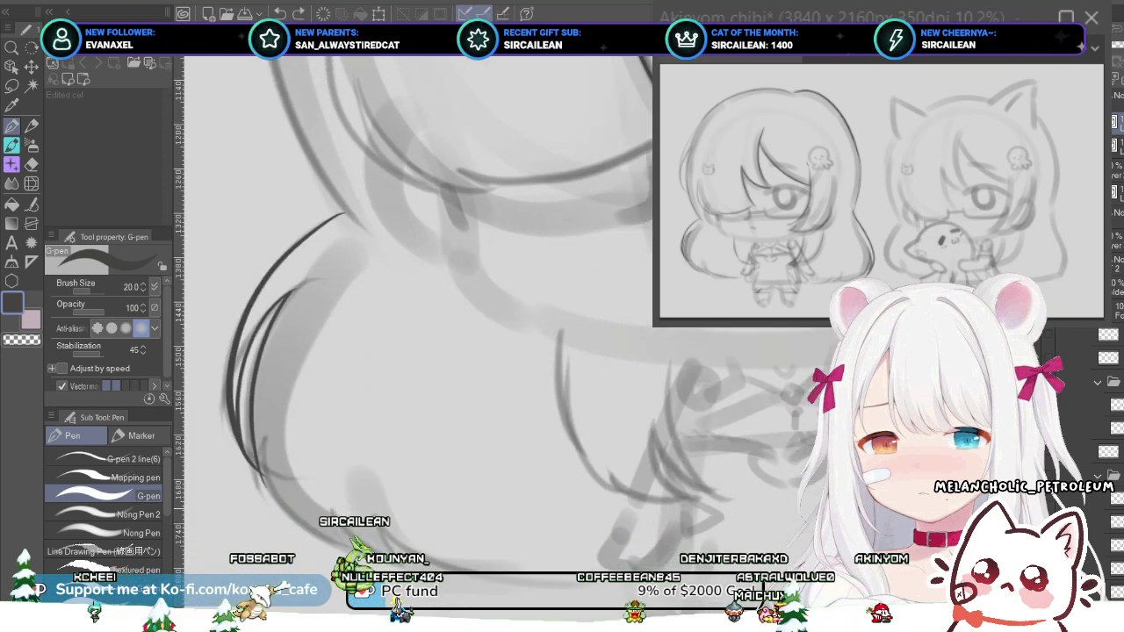
pyautogui.scroll(2, 382, 508)
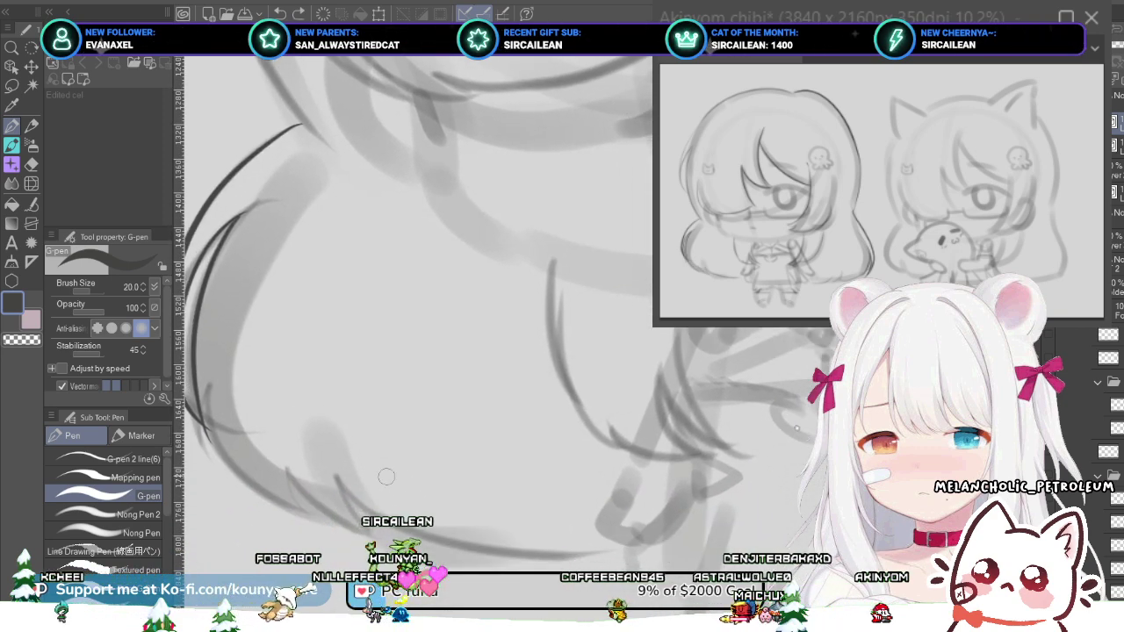
pyautogui.moveTo(387, 476); pyautogui.dragTo(423, 513)
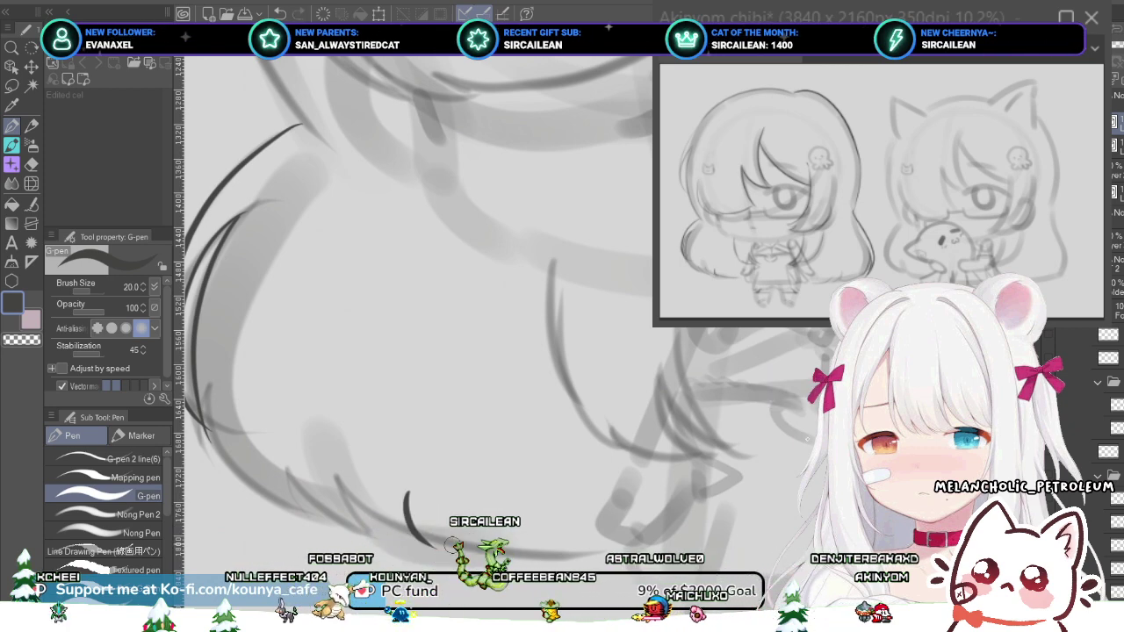
pyautogui.moveTo(409, 497); pyautogui.dragTo(444, 546)
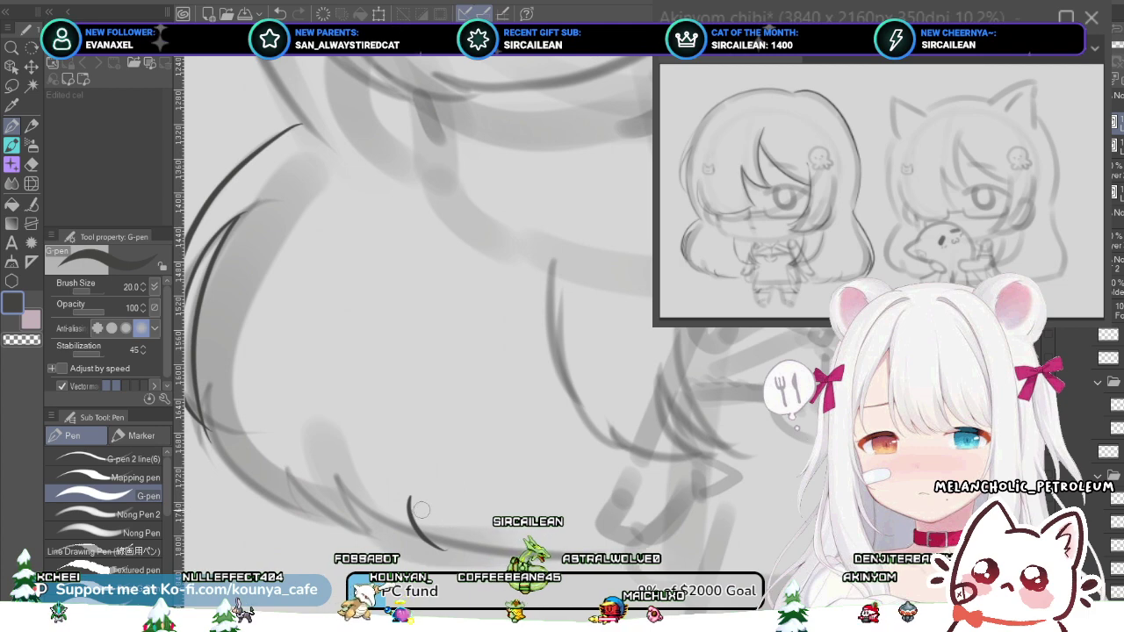
pyautogui.hotkey('ctrl', 'z')
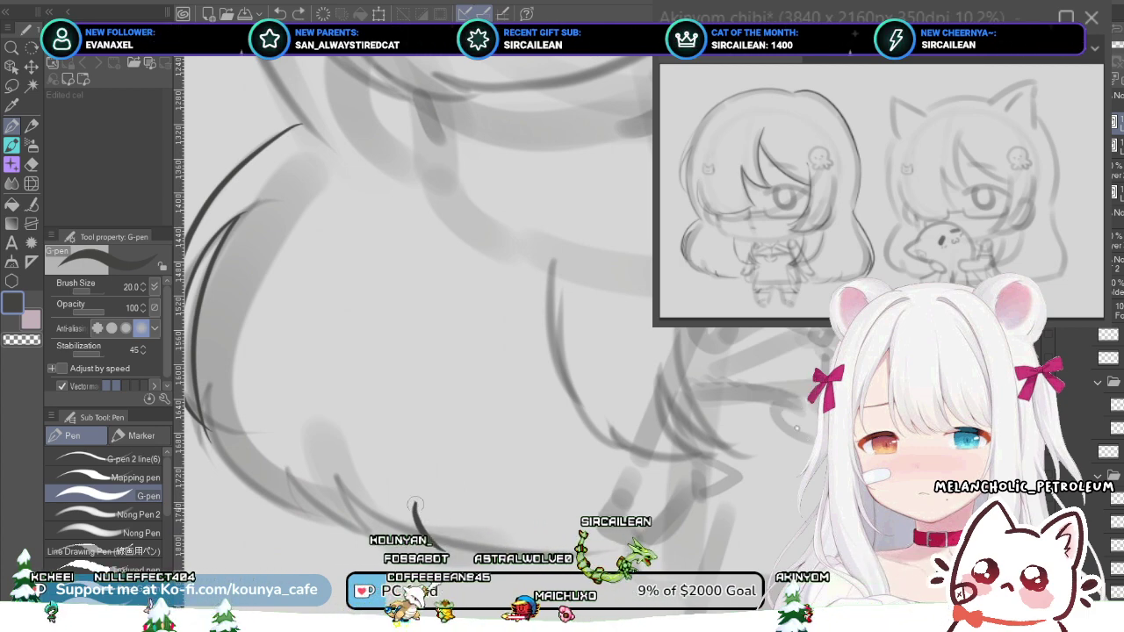
pyautogui.moveTo(416, 505); pyautogui.dragTo(448, 532)
pyautogui.moveTo(415, 498); pyautogui.dragTo(435, 535)
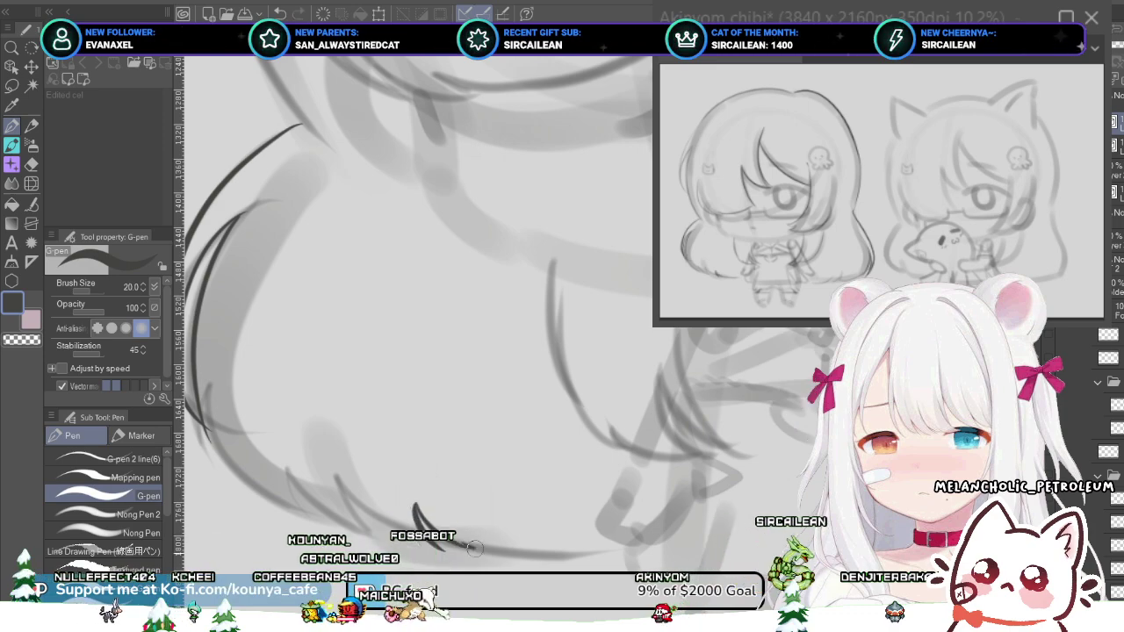
# - Ink the left hair's bottom edge from the short tuft toward the character's arm, redoing the line until it follows the sketch
pyautogui.moveTo(607, 553)
pyautogui.mouseDown()
pyautogui.moveTo(678, 627)
pyautogui.moveTo(433, 485)
pyautogui.mouseUp()
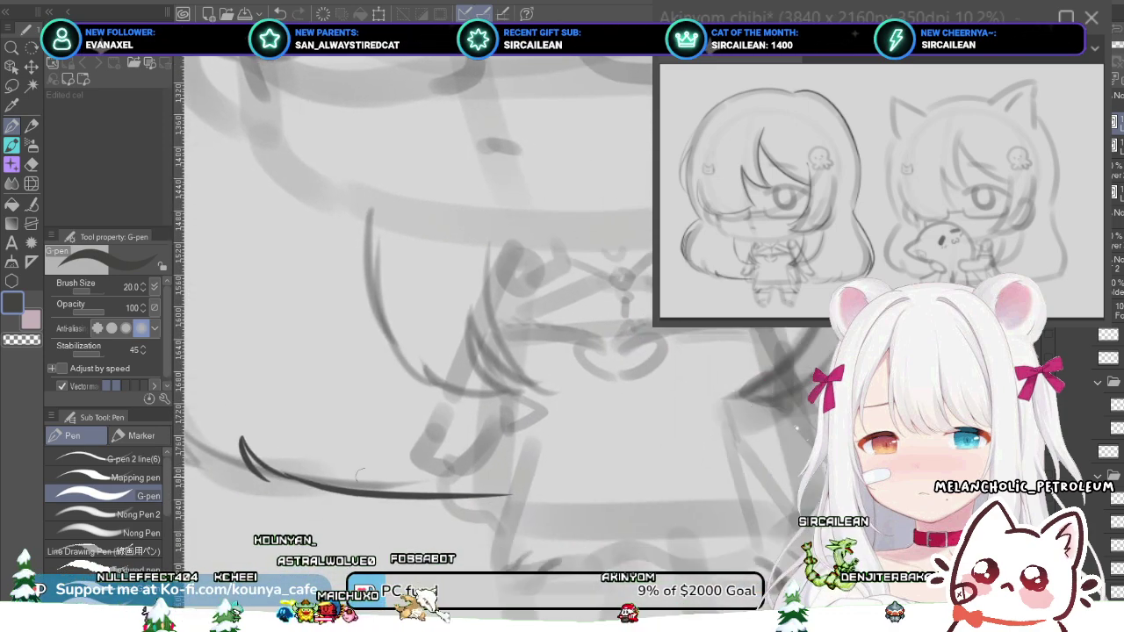
pyautogui.hotkey('ctrl', 'z')
pyautogui.moveTo(267, 476); pyautogui.dragTo(467, 487)
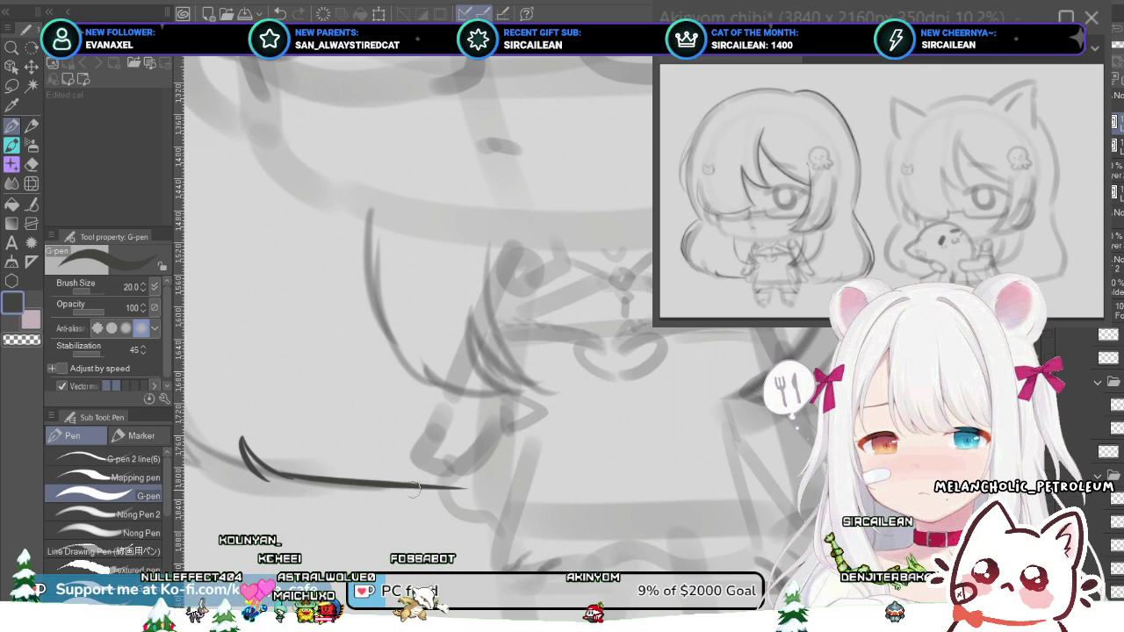
pyautogui.scroll(1, 408, 461)
pyautogui.hotkey('ctrl', 'z')
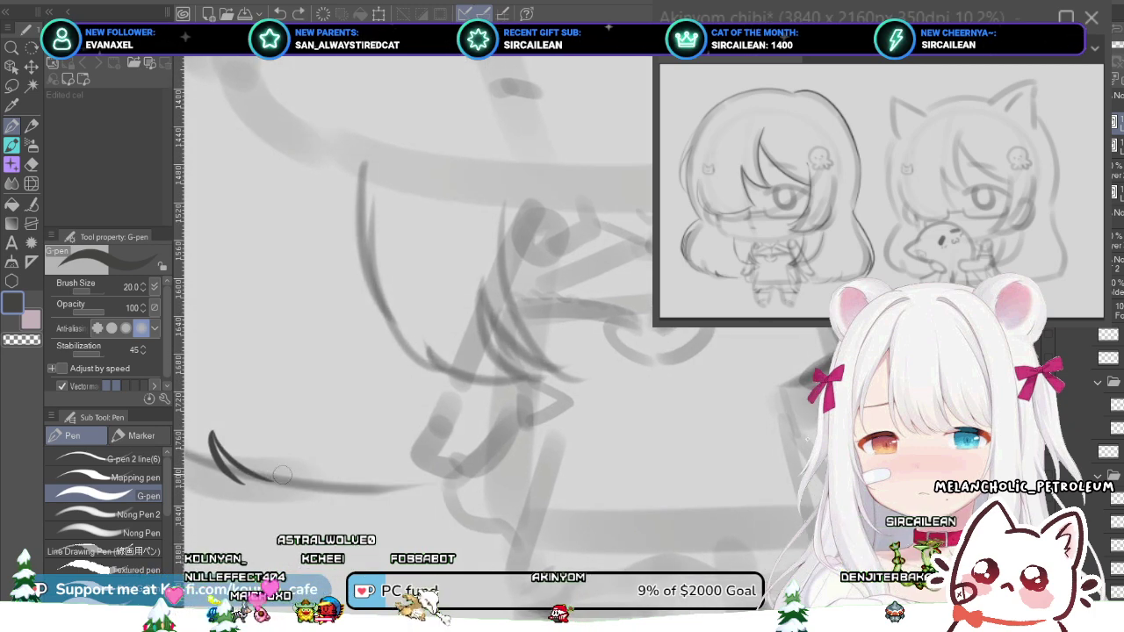
pyautogui.moveTo(252, 474); pyautogui.dragTo(463, 491)
pyautogui.scroll(-4, 355, 443)
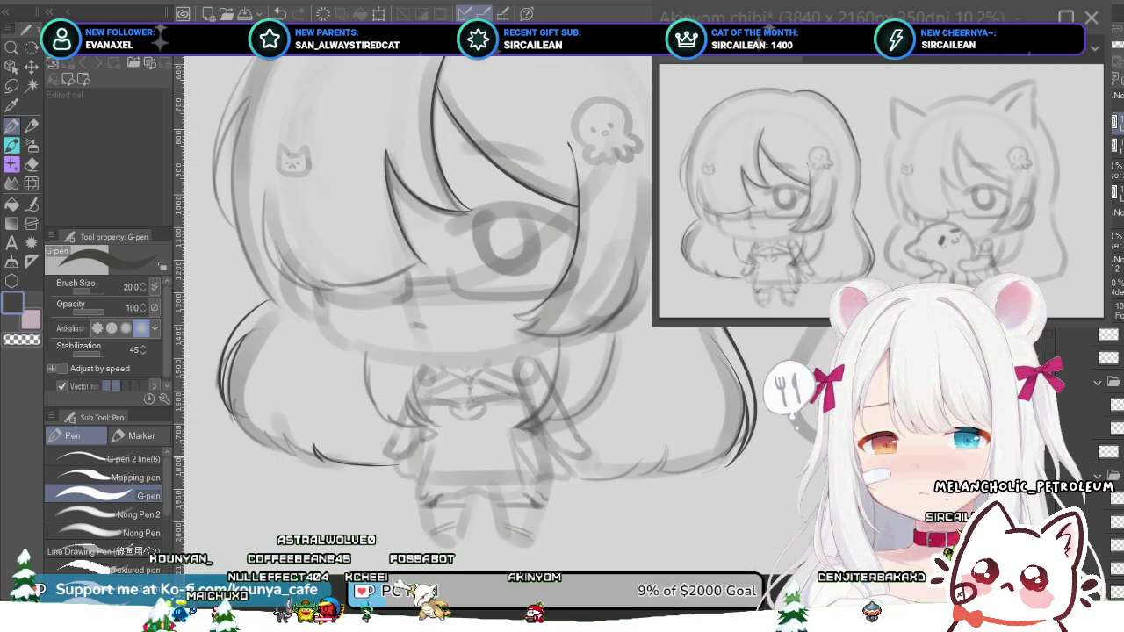
# - Add a short tapered stroke from the tip of the tuft on the left hair's lower edge, redoing it once
pyautogui.moveTo(338, 427); pyautogui.dragTo(440, 461)
pyautogui.scroll(2, 431, 455)
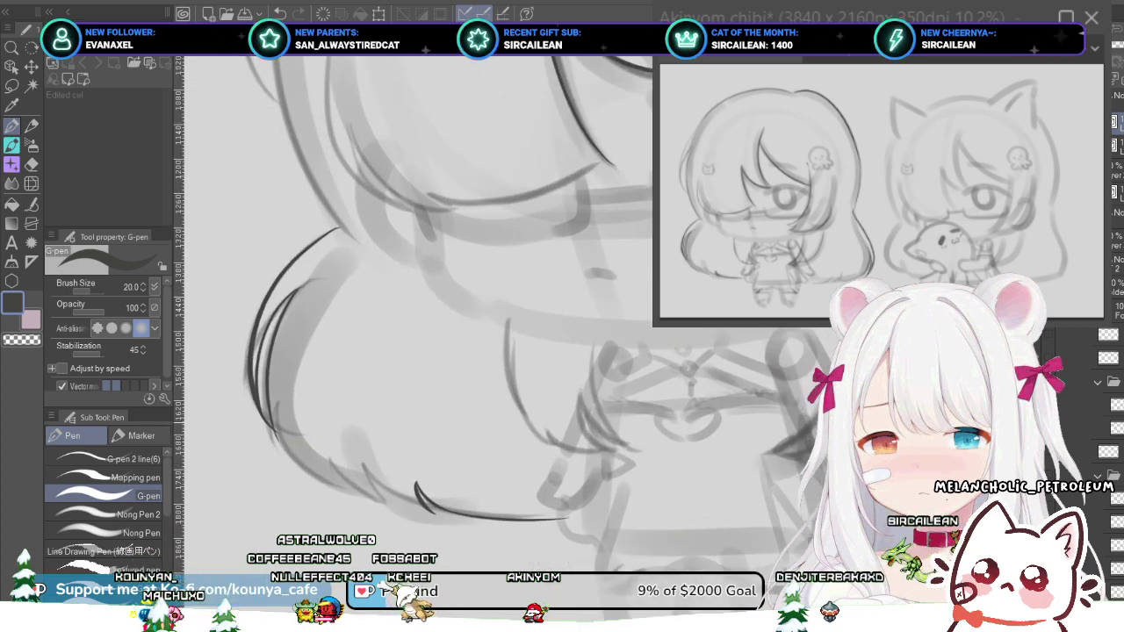
pyautogui.moveTo(432, 400)
pyautogui.mouseDown()
pyautogui.moveTo(394, 424)
pyautogui.moveTo(322, 424)
pyautogui.mouseUp()
pyautogui.scroll(1, 394, 424)
pyautogui.scroll(1, 394, 424)
pyautogui.moveTo(362, 480); pyautogui.dragTo(351, 475)
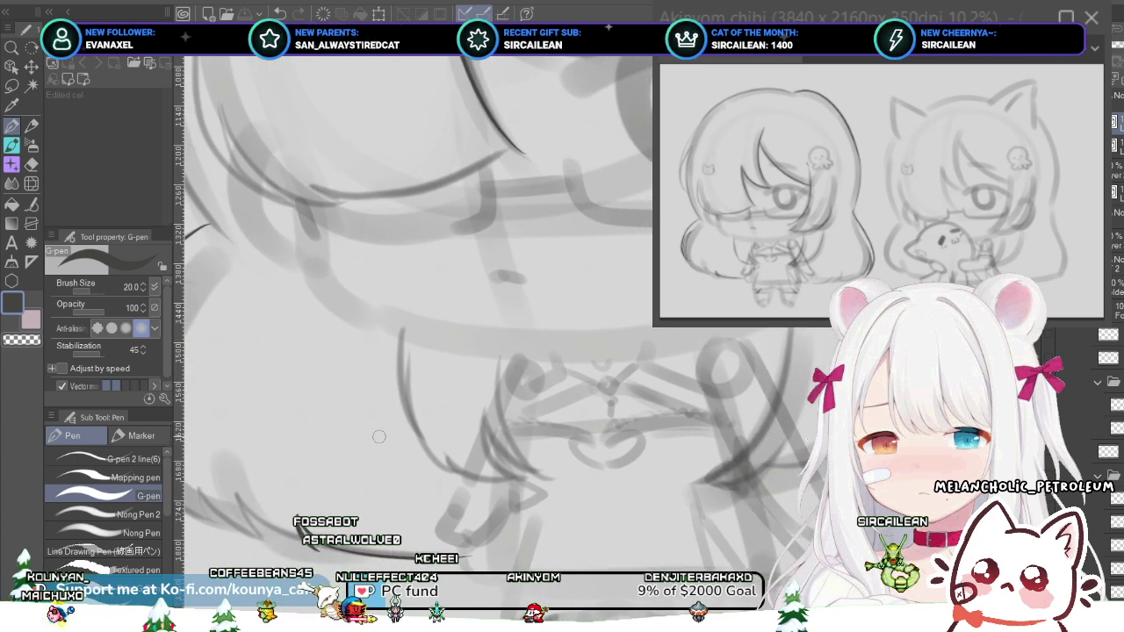
pyautogui.moveTo(395, 435); pyautogui.dragTo(363, 436)
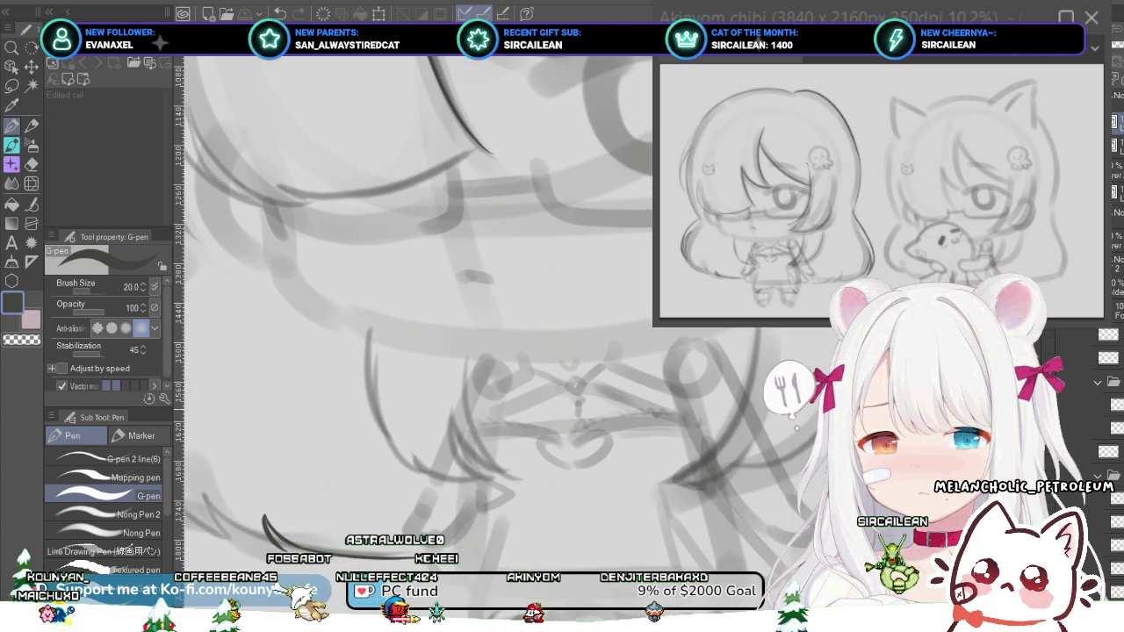
pyautogui.scroll(2, 411, 421)
pyautogui.moveTo(377, 430); pyautogui.dragTo(628, 387)
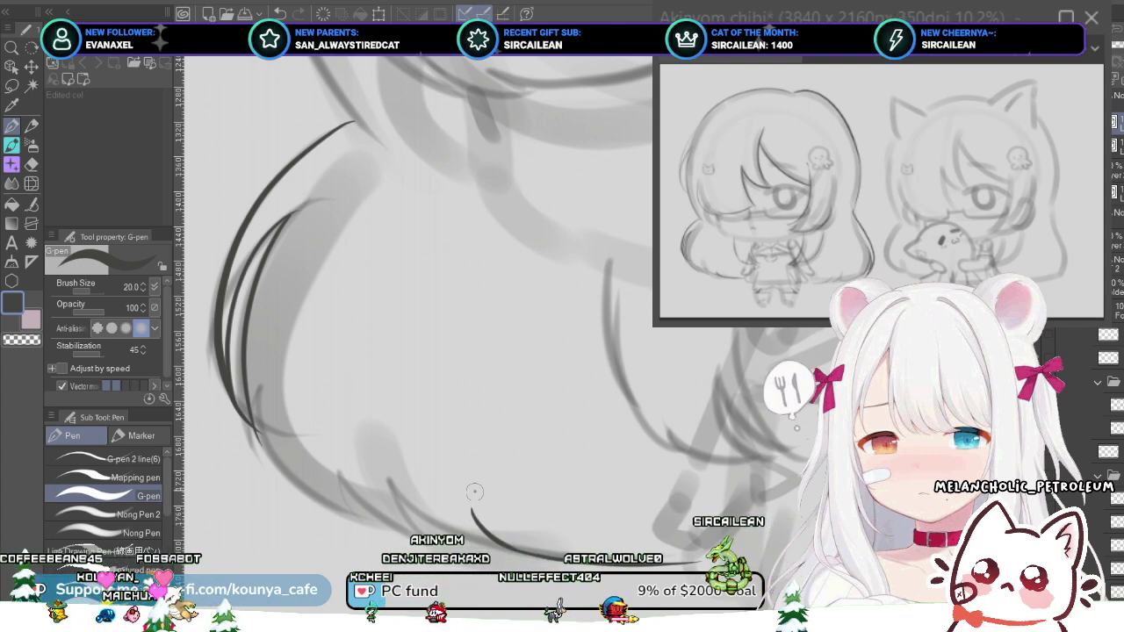
pyautogui.moveTo(468, 491); pyautogui.dragTo(477, 539)
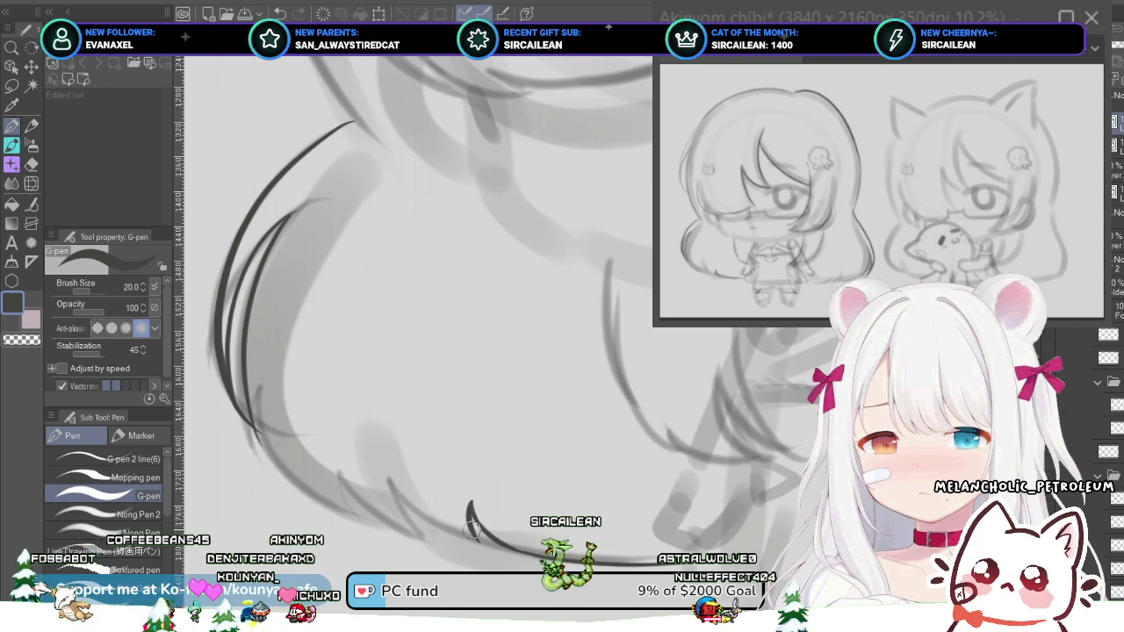
pyautogui.hotkey('ctrl', 'z')
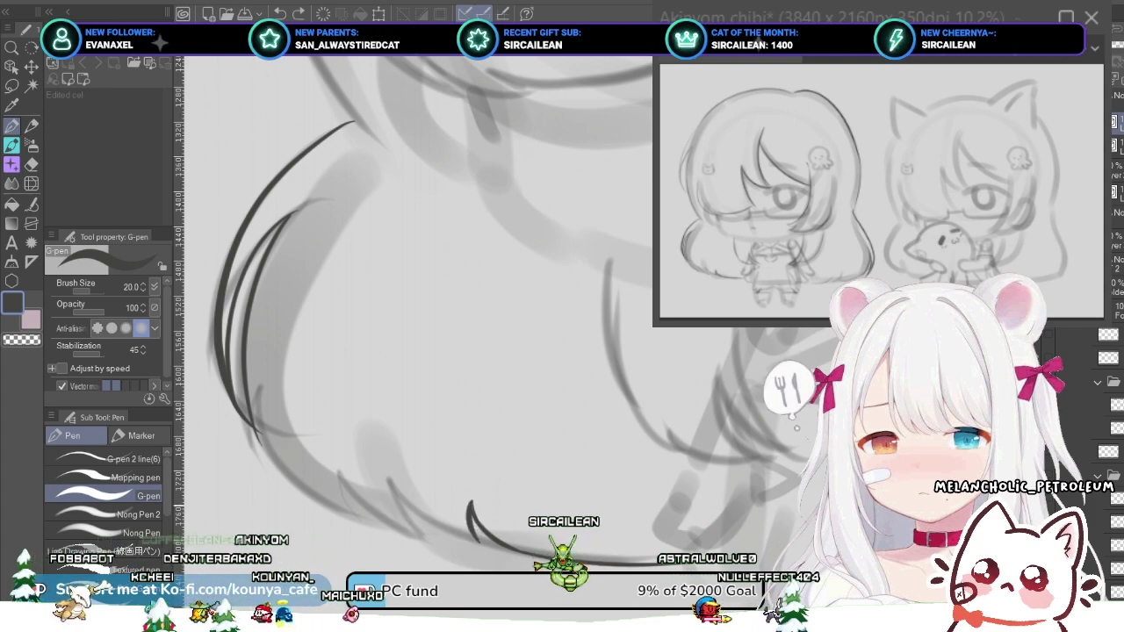
# - Ink a pointed tuft of two curved strokes on the right hair's lower edge, redoing the first stroke
pyautogui.scroll(-2, 433, 504)
pyautogui.scroll(-1, 395, 496)
pyautogui.moveTo(527, 514); pyautogui.dragTo(431, 503)
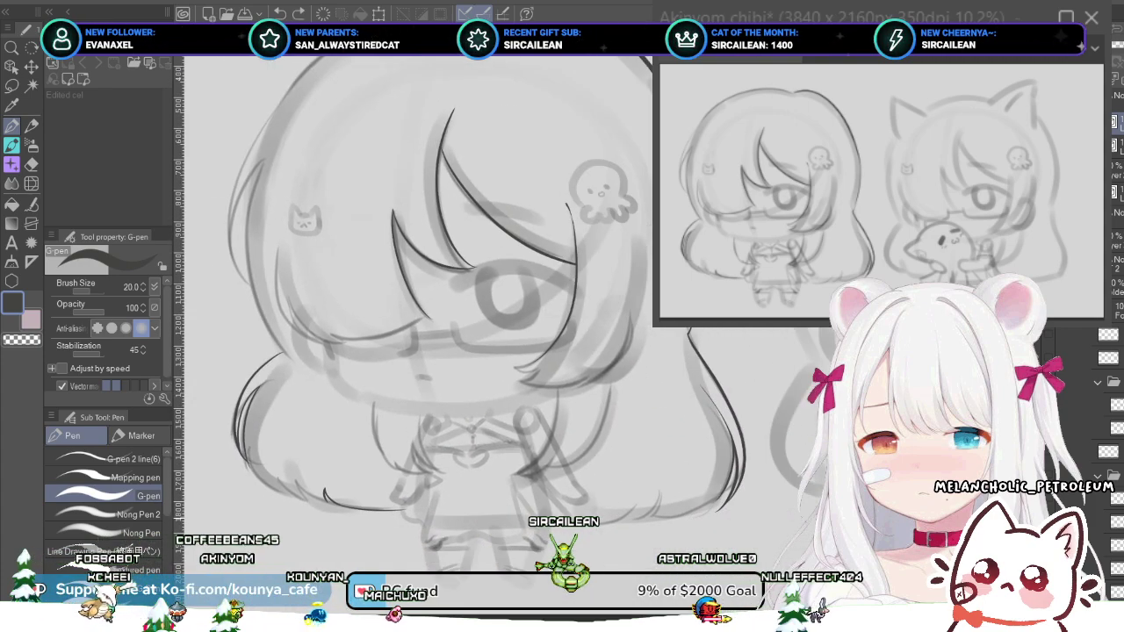
pyautogui.scroll(2, 471, 509)
pyautogui.moveTo(698, 527); pyautogui.dragTo(549, 515)
pyautogui.scroll(1, 553, 512)
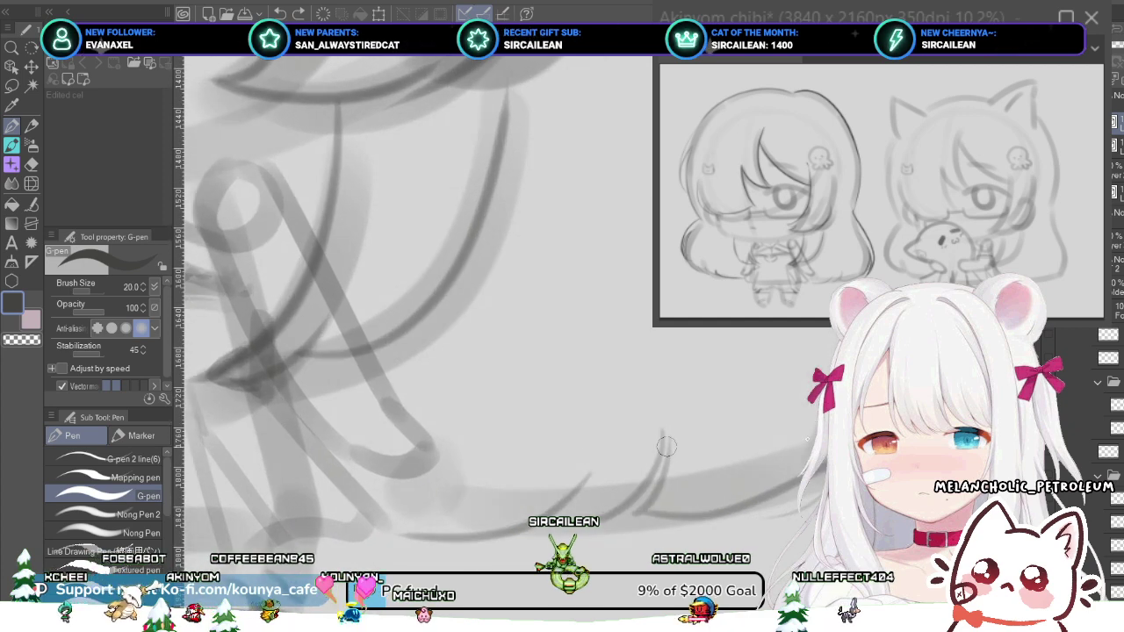
pyautogui.moveTo(667, 410)
pyautogui.mouseDown()
pyautogui.moveTo(640, 482)
pyautogui.moveTo(661, 464)
pyautogui.moveTo(607, 514)
pyautogui.moveTo(635, 493)
pyautogui.mouseUp()
pyautogui.hotkey('ctrl', 'z')
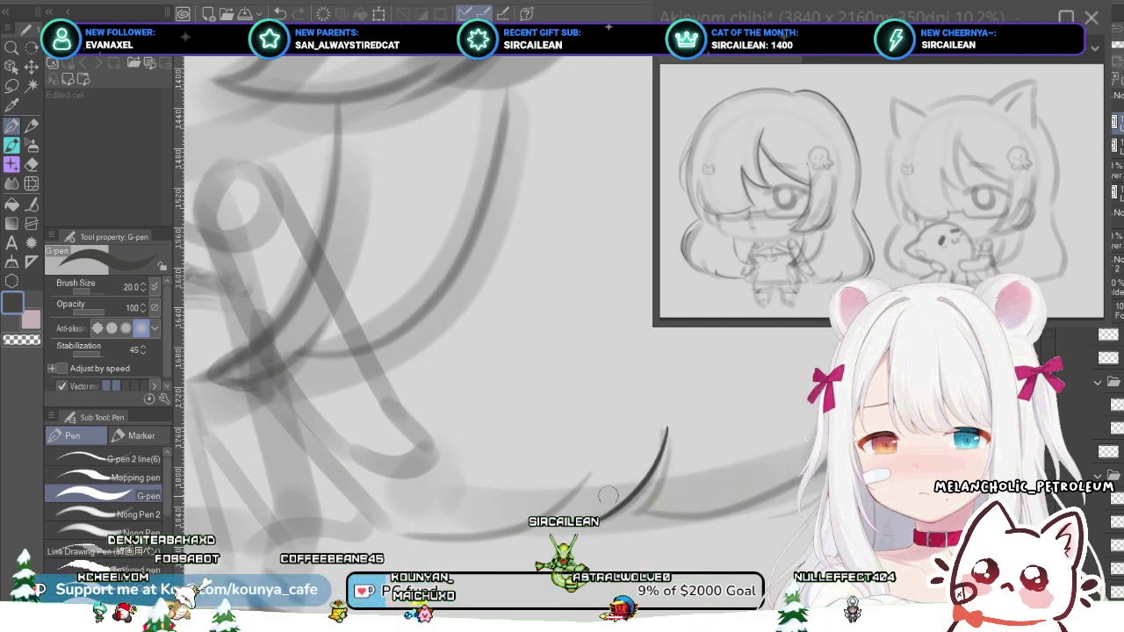
pyautogui.moveTo(667, 428); pyautogui.dragTo(620, 515)
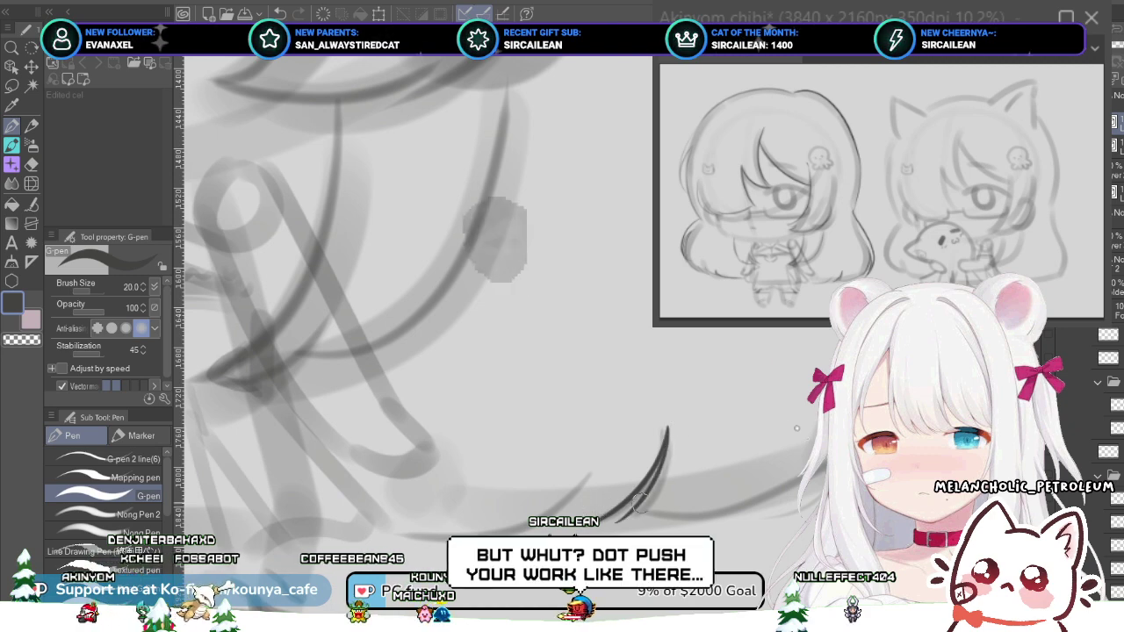
# - Ink the right hair's bottom edge from the outer lock's lower strands to the base of the pointed tuft
pyautogui.scroll(-1, 579, 480)
pyautogui.scroll(2, 692, 448)
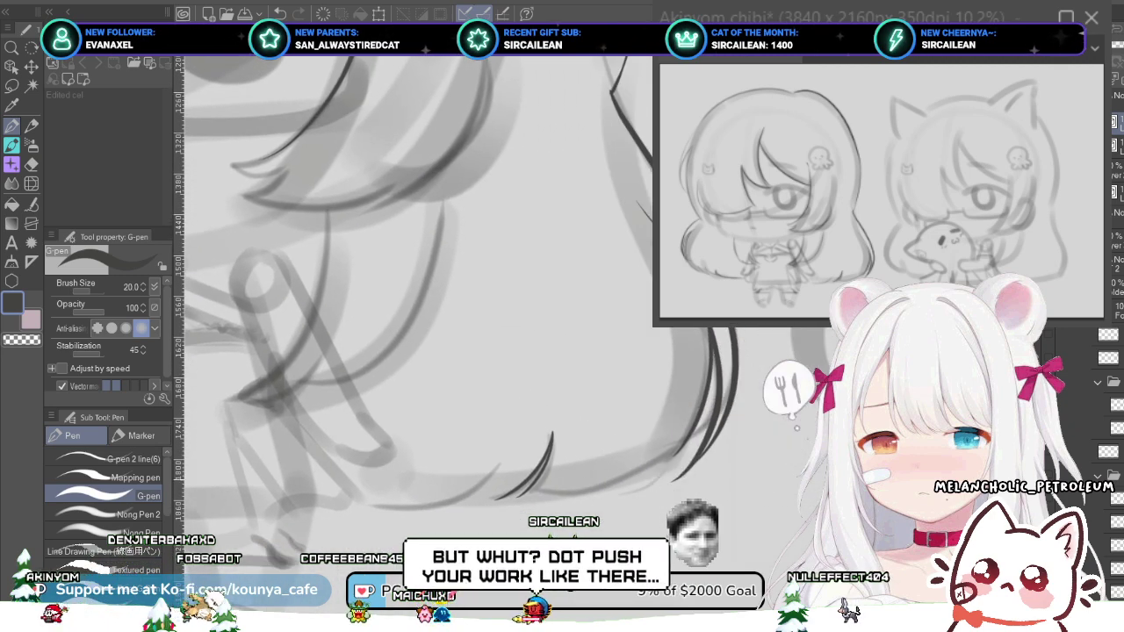
pyautogui.moveTo(691, 448)
pyautogui.mouseDown()
pyautogui.moveTo(615, 488)
pyautogui.moveTo(465, 510)
pyautogui.mouseUp()
pyautogui.scroll(2, 591, 479)
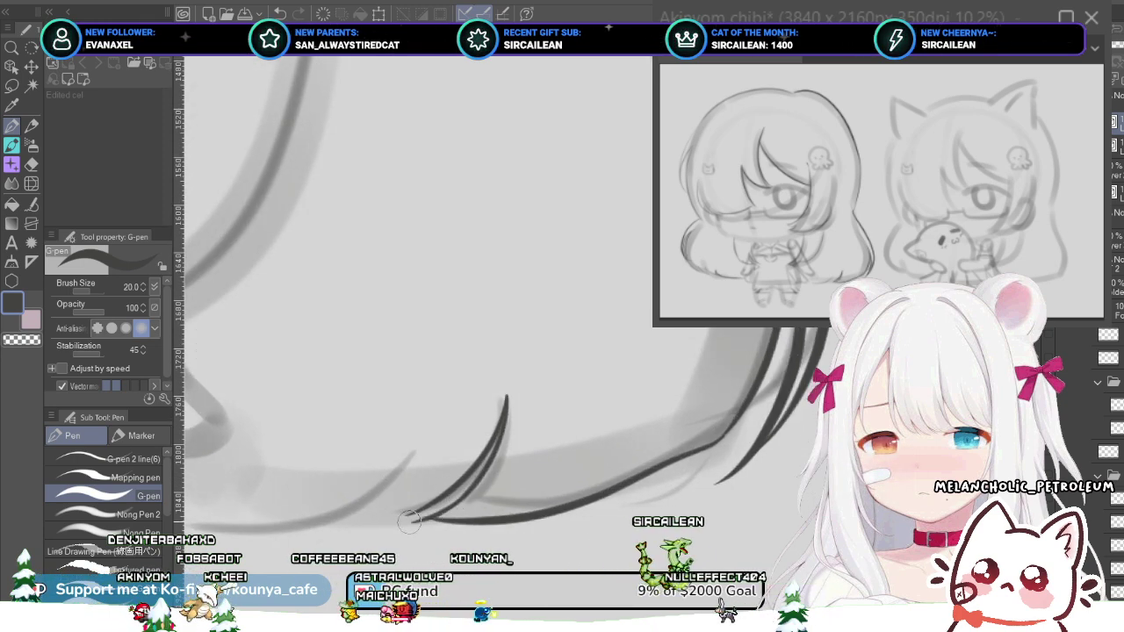
pyautogui.scroll(2, 434, 514)
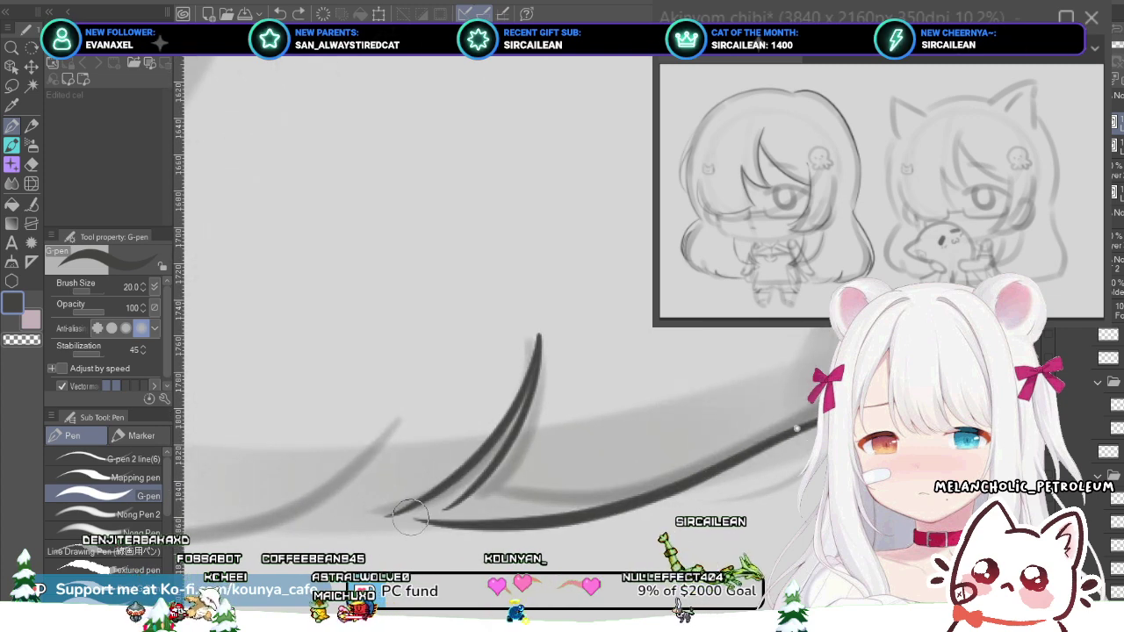
pyautogui.scroll(2, 447, 507)
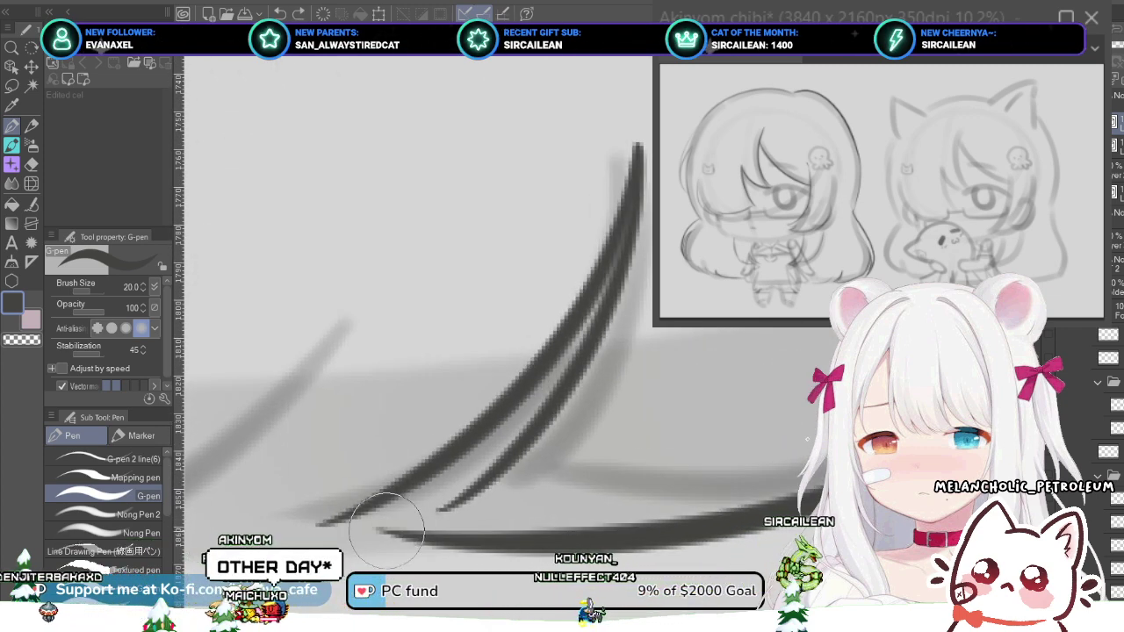
pyautogui.scroll(-3, 456, 483)
pyautogui.scroll(-5, 421, 351)
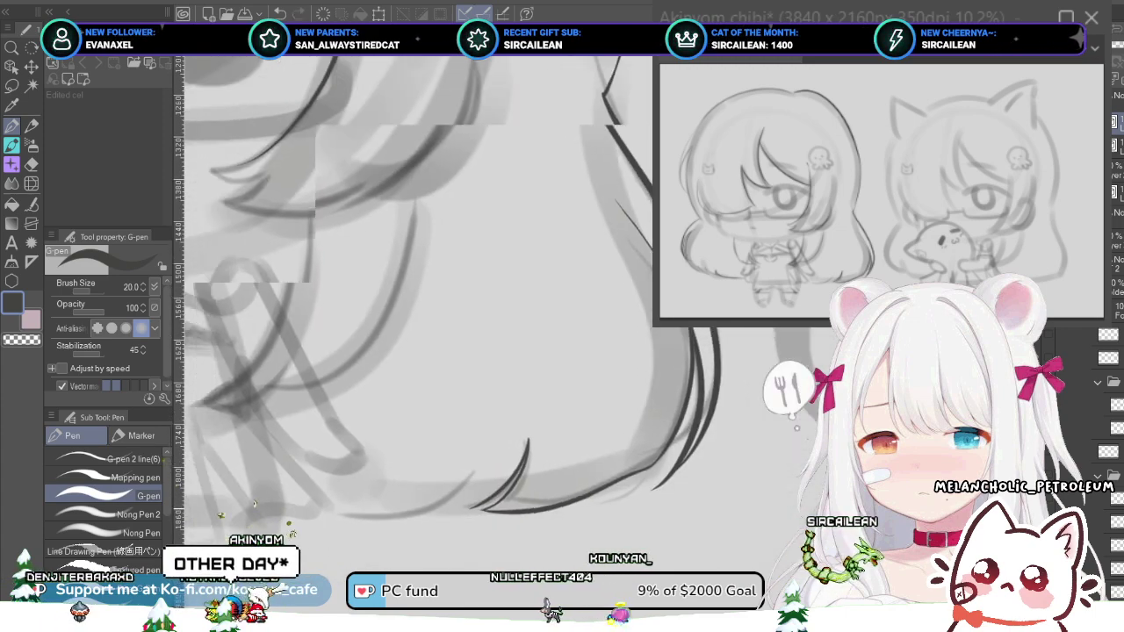
# - Ink a shorter curved strand beside the right tuft on its body-facing side, redoing it until it tapers along the tuft
pyautogui.moveTo(439, 395); pyautogui.dragTo(478, 338)
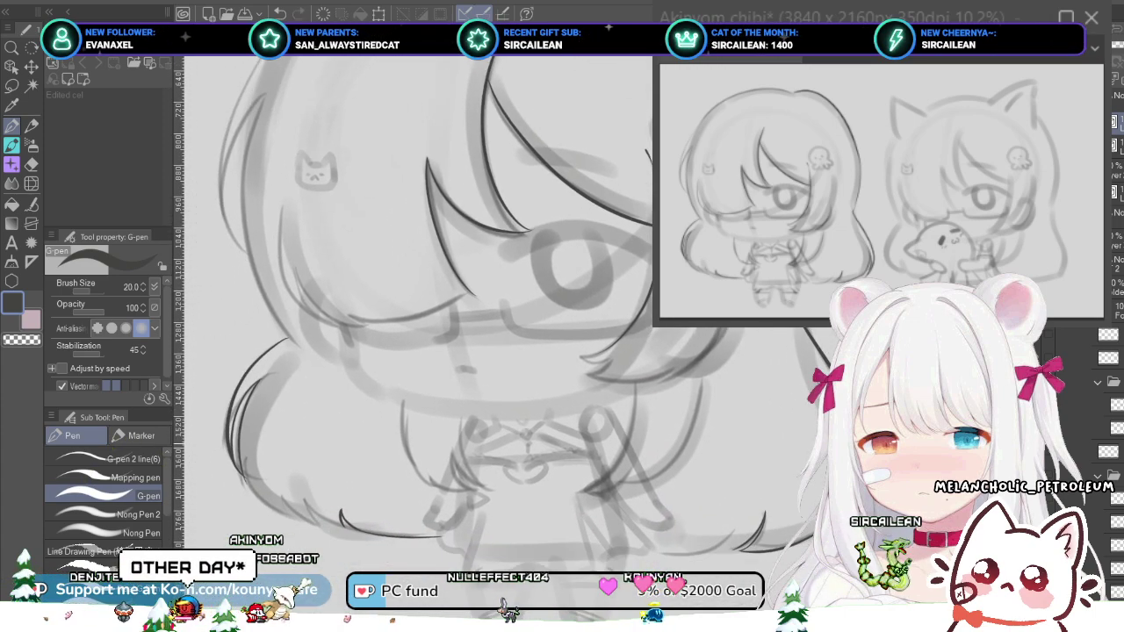
pyautogui.scroll(1, 352, 439)
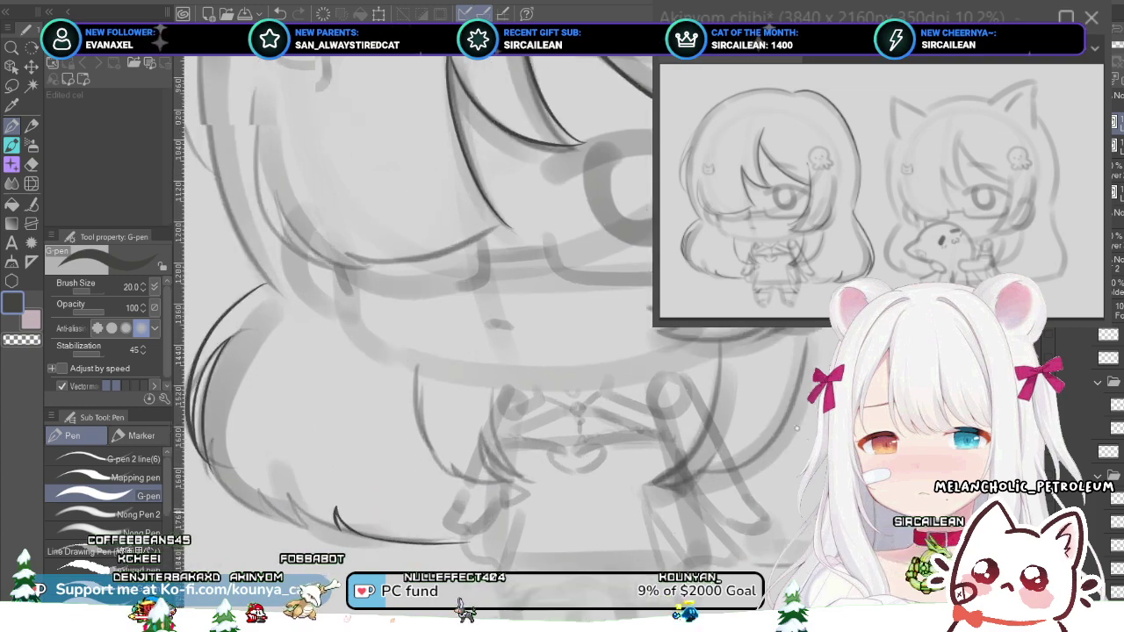
pyautogui.moveTo(614, 395); pyautogui.dragTo(395, 338)
pyautogui.moveTo(527, 351); pyautogui.dragTo(476, 349)
pyautogui.scroll(1, 433, 614)
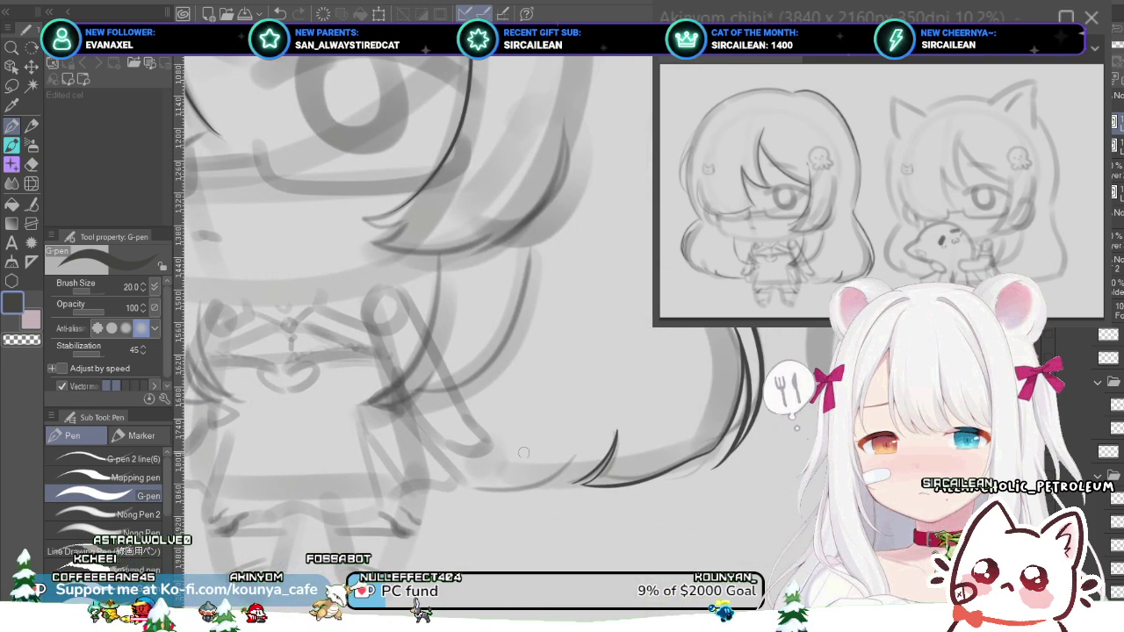
pyautogui.scroll(2, 526, 463)
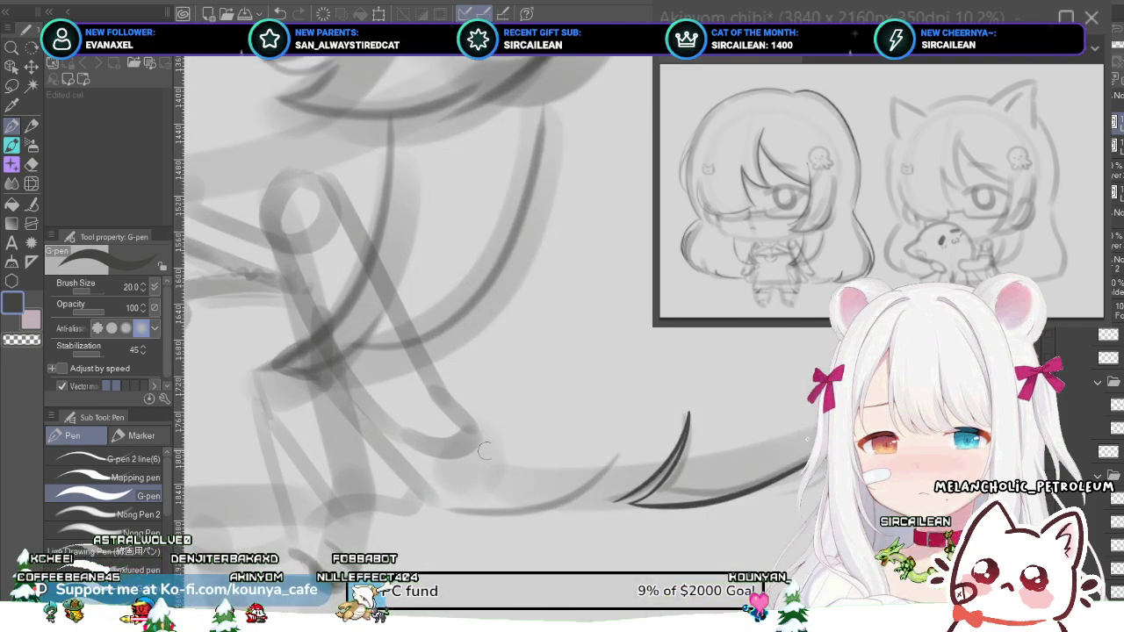
pyautogui.moveTo(568, 443); pyautogui.dragTo(564, 469)
pyautogui.scroll(2, 615, 527)
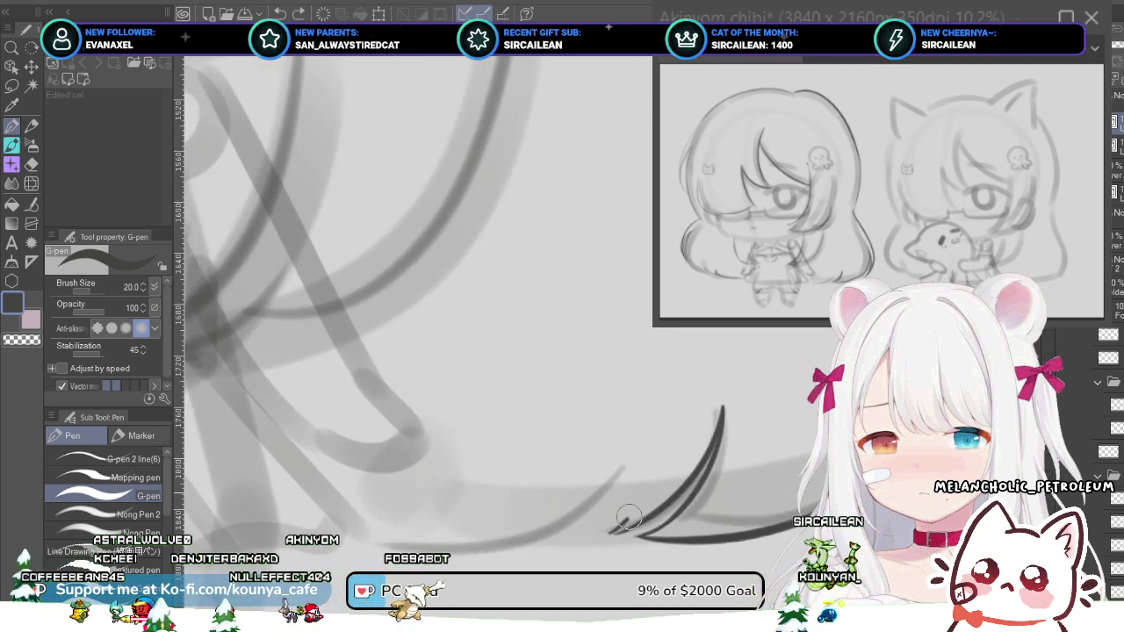
pyautogui.moveTo(611, 530); pyautogui.dragTo(665, 469)
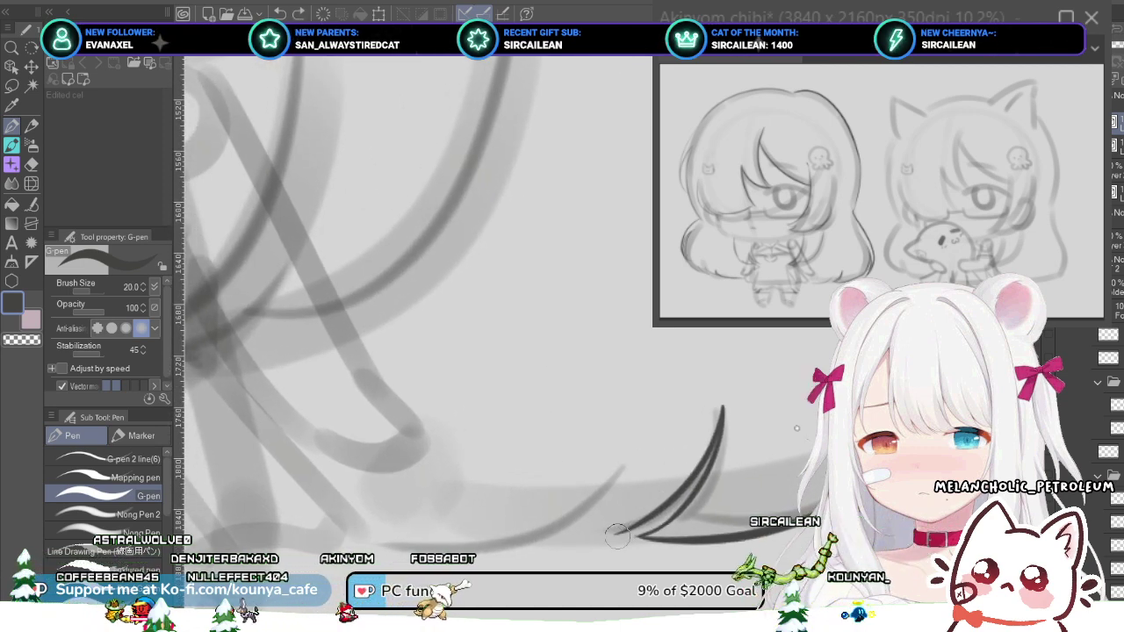
pyautogui.hotkey('ctrl', 'z')
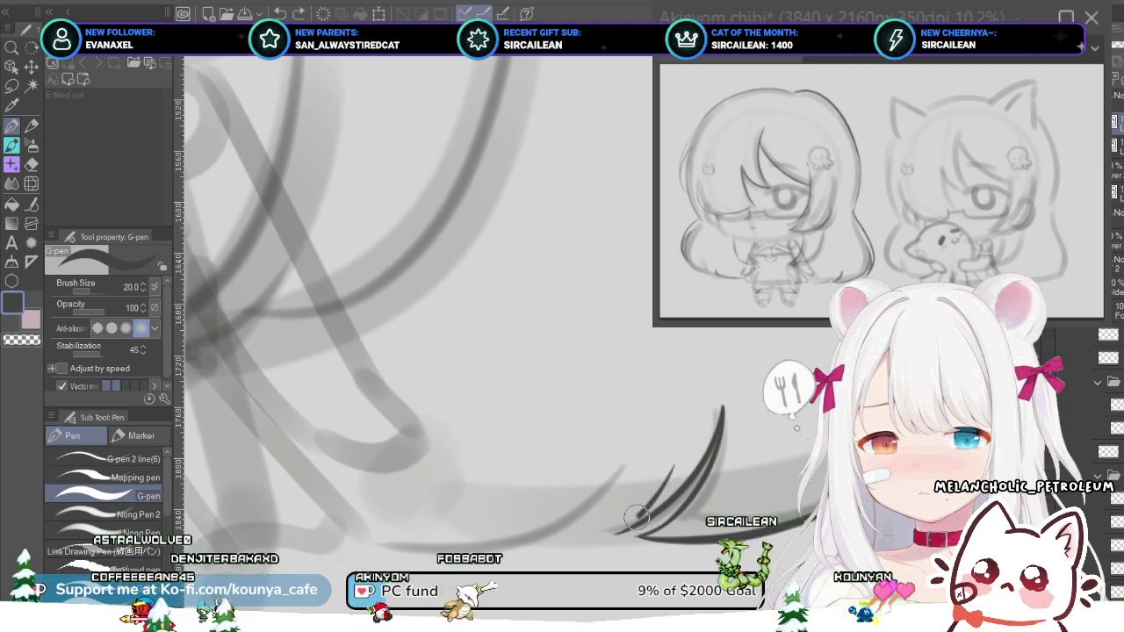
pyautogui.moveTo(593, 539); pyautogui.dragTo(673, 466)
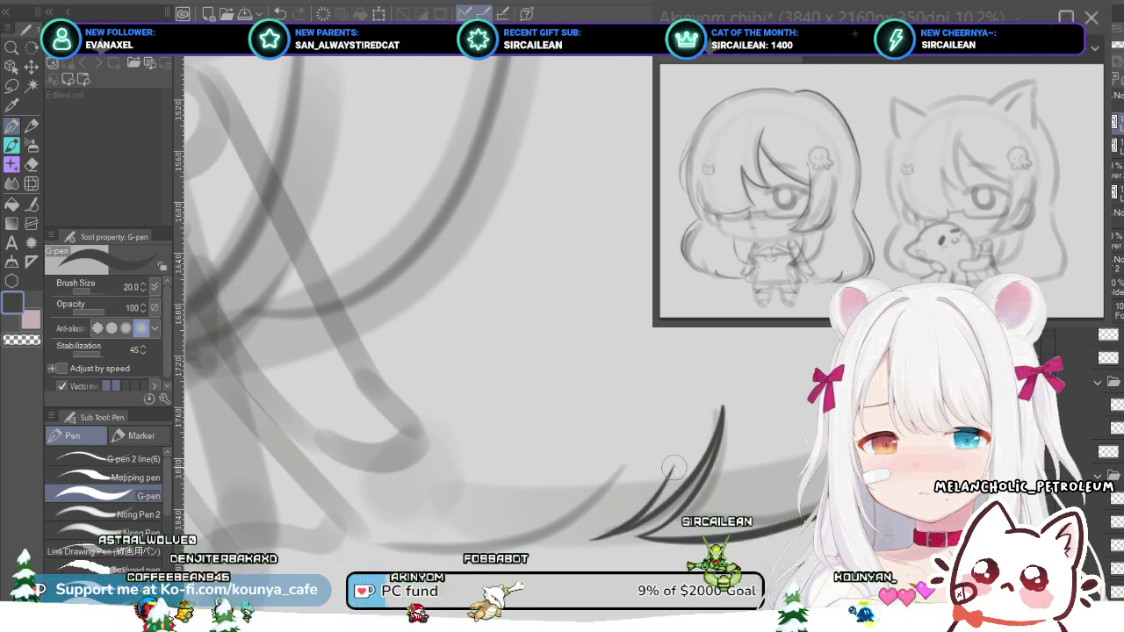
# - Ink the right hair's bottom edge from the shorter strand past the arm and across the skirt in long curved strokes
pyautogui.moveTo(443, 549); pyautogui.dragTo(671, 471)
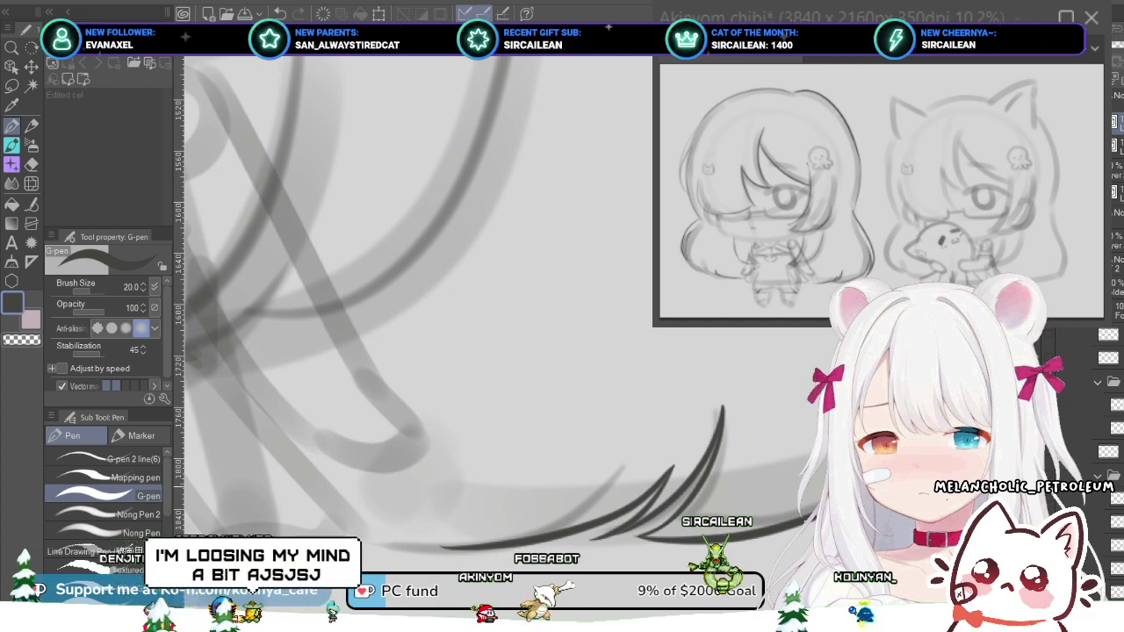
pyautogui.moveTo(527, 351); pyautogui.dragTo(536, 372)
pyautogui.moveTo(489, 494)
pyautogui.mouseDown()
pyautogui.moveTo(481, 470)
pyautogui.moveTo(619, 492)
pyautogui.mouseUp()
pyautogui.scroll(-2, 575, 456)
pyautogui.scroll(1, 619, 491)
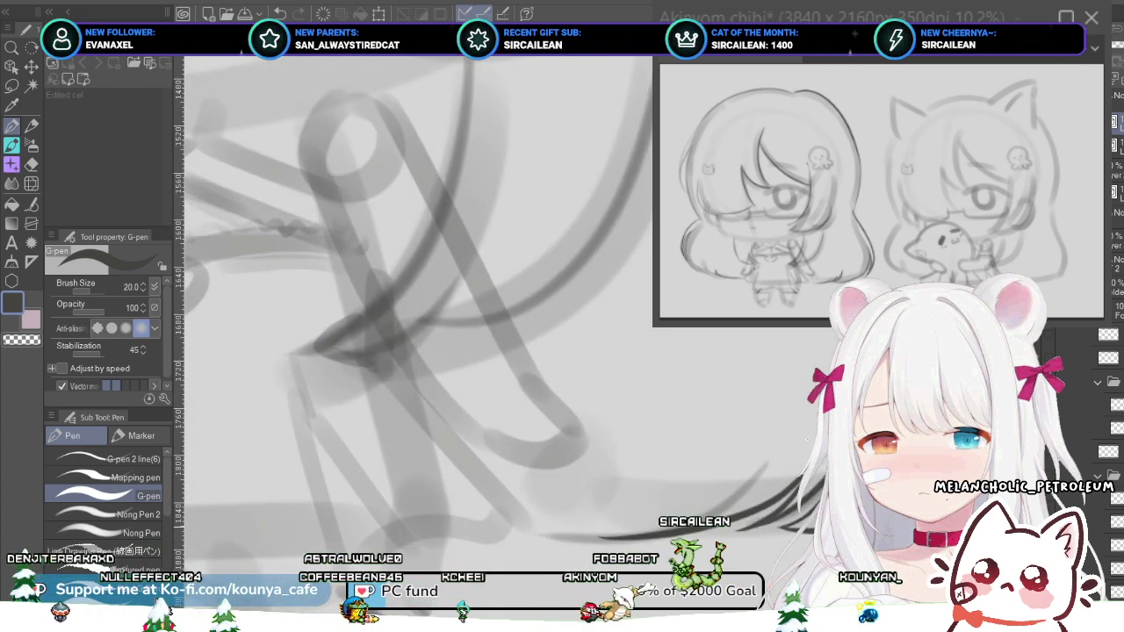
pyautogui.moveTo(543, 406); pyautogui.dragTo(627, 511)
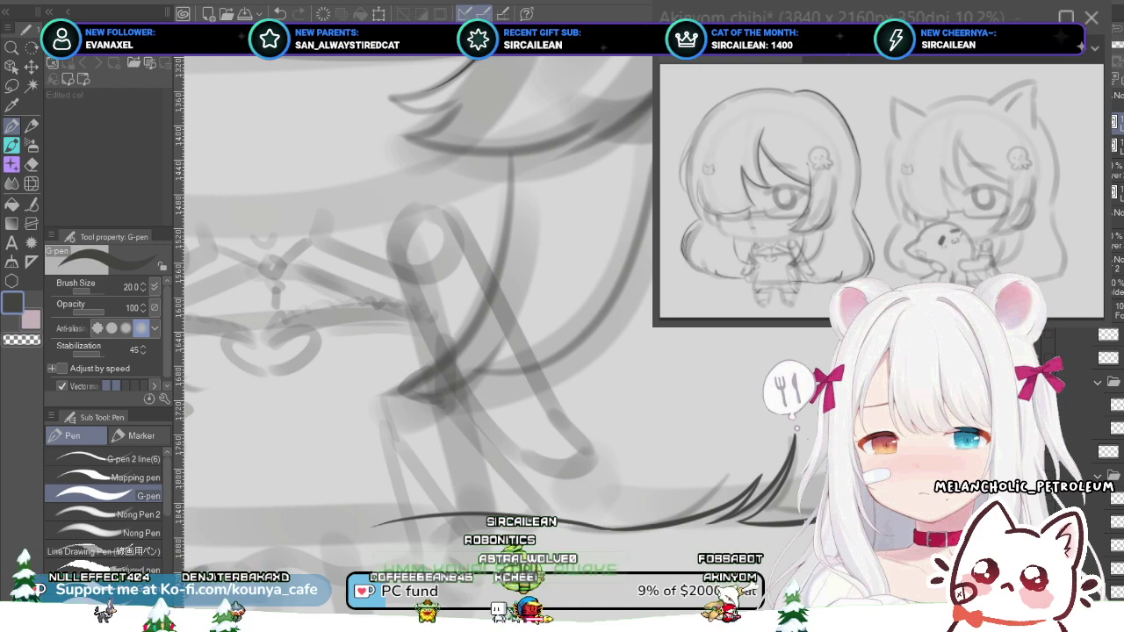
pyautogui.scroll(-5, 495, 474)
pyautogui.scroll(2, 495, 474)
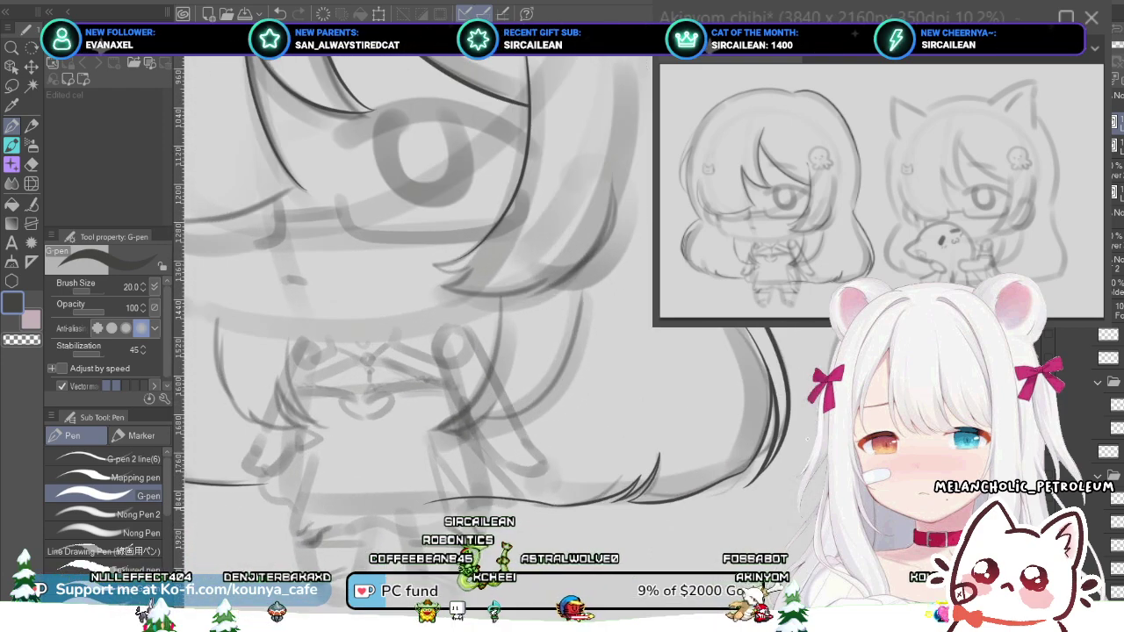
# - Examine the inked bottom edges of the hair on both sides of the character's body against the sketch
pyautogui.moveTo(483, 457); pyautogui.dragTo(661, 481)
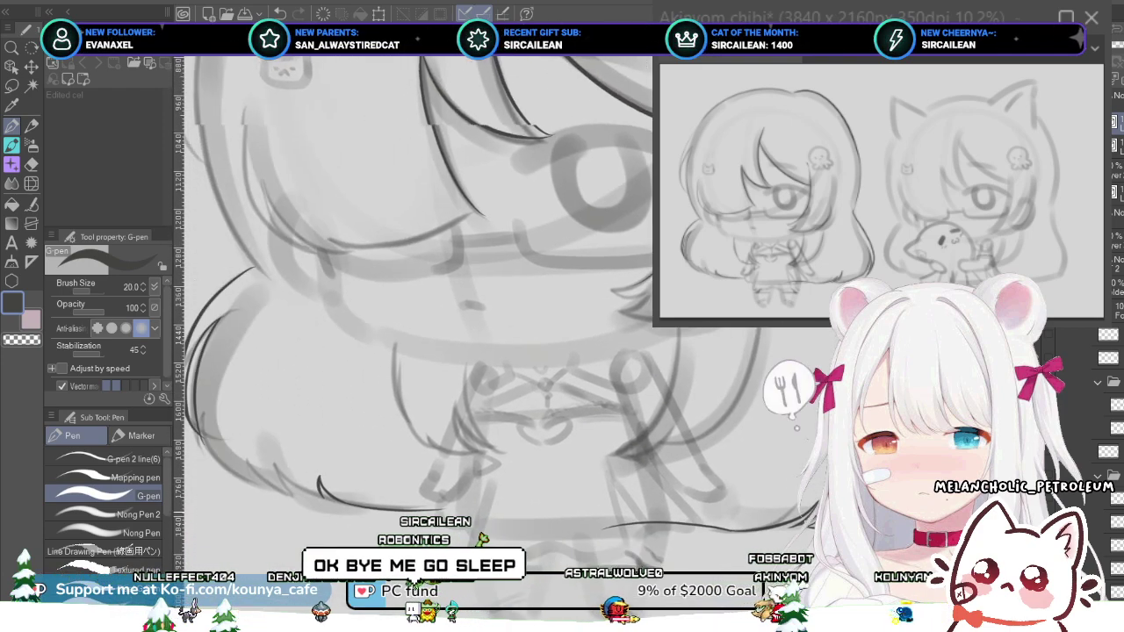
pyautogui.moveTo(563, 490); pyautogui.dragTo(493, 482)
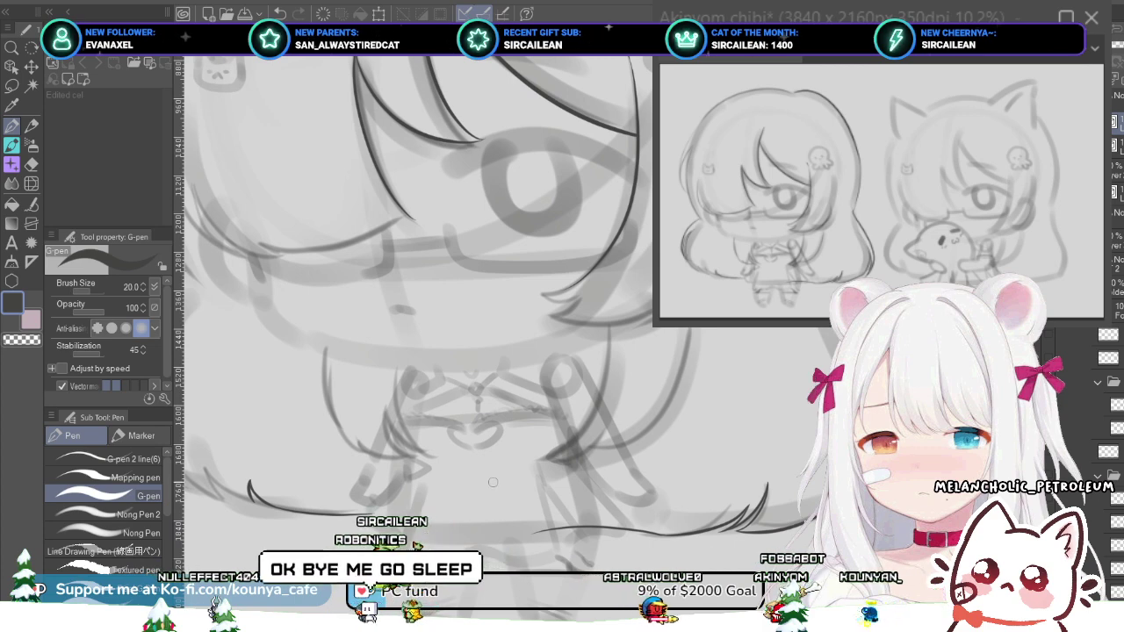
pyautogui.scroll(2, 489, 502)
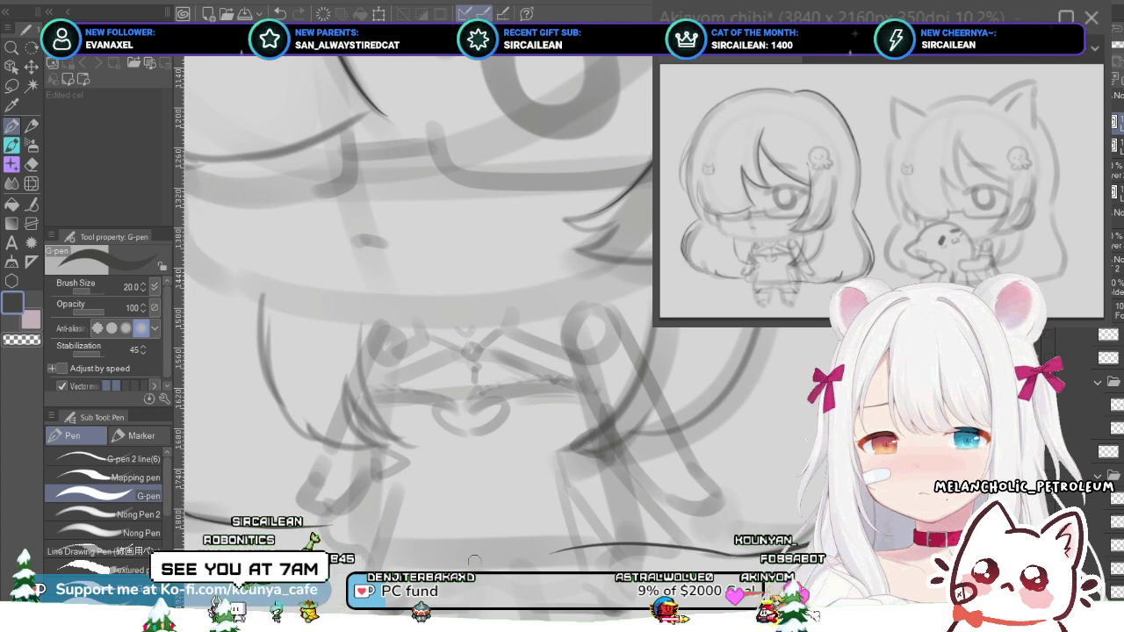
pyautogui.scroll(1, 707, 571)
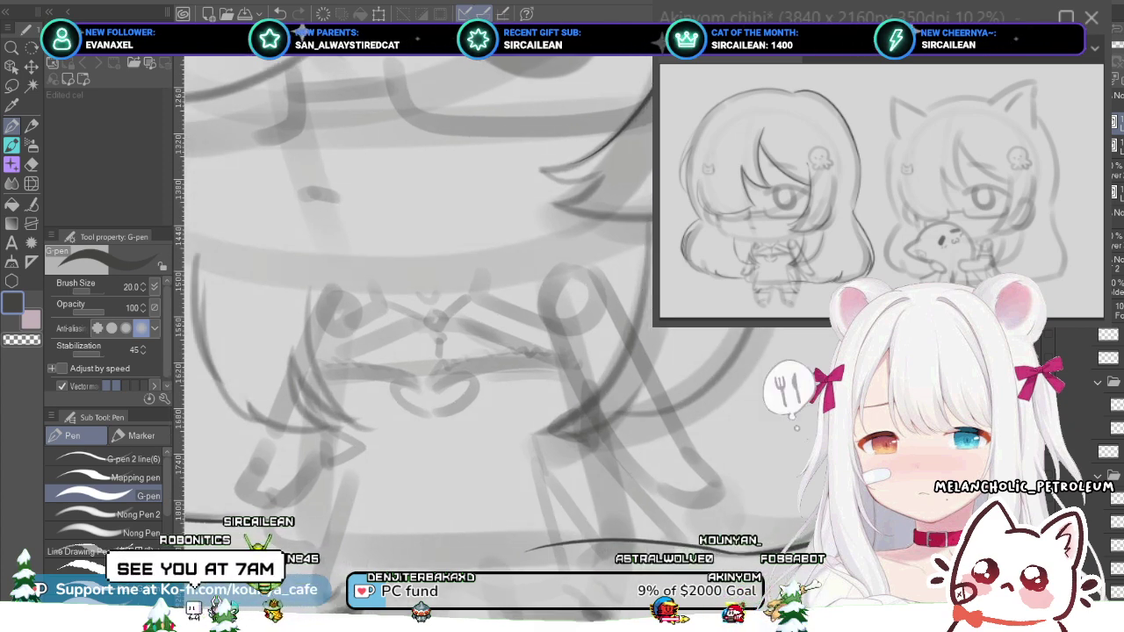
pyautogui.scroll(-2, 707, 571)
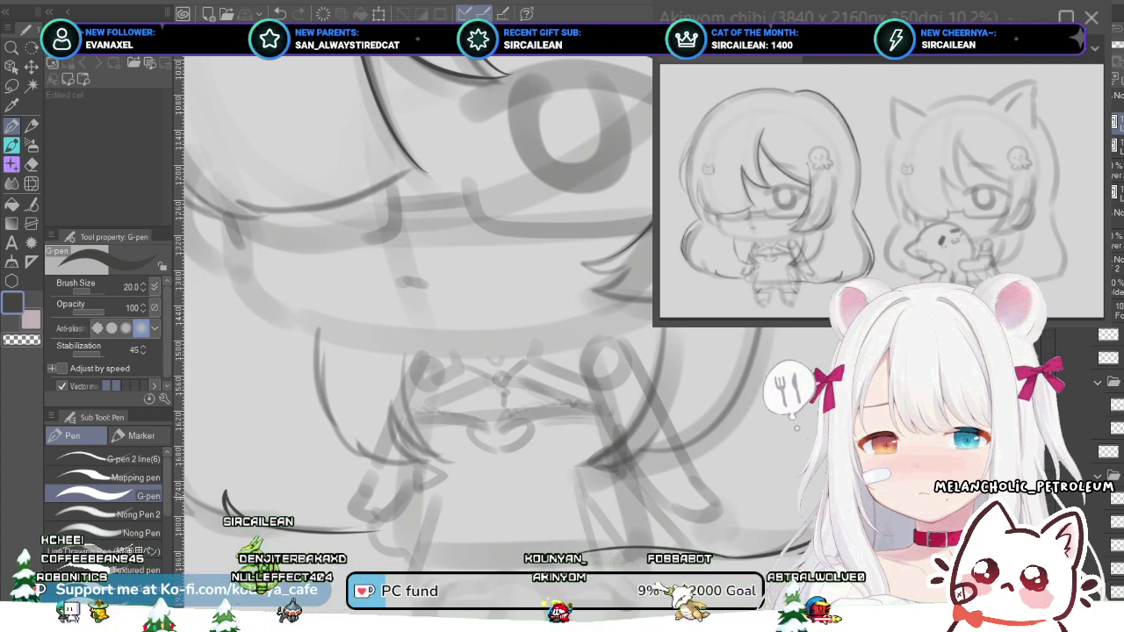
pyautogui.scroll(-2, 456, 487)
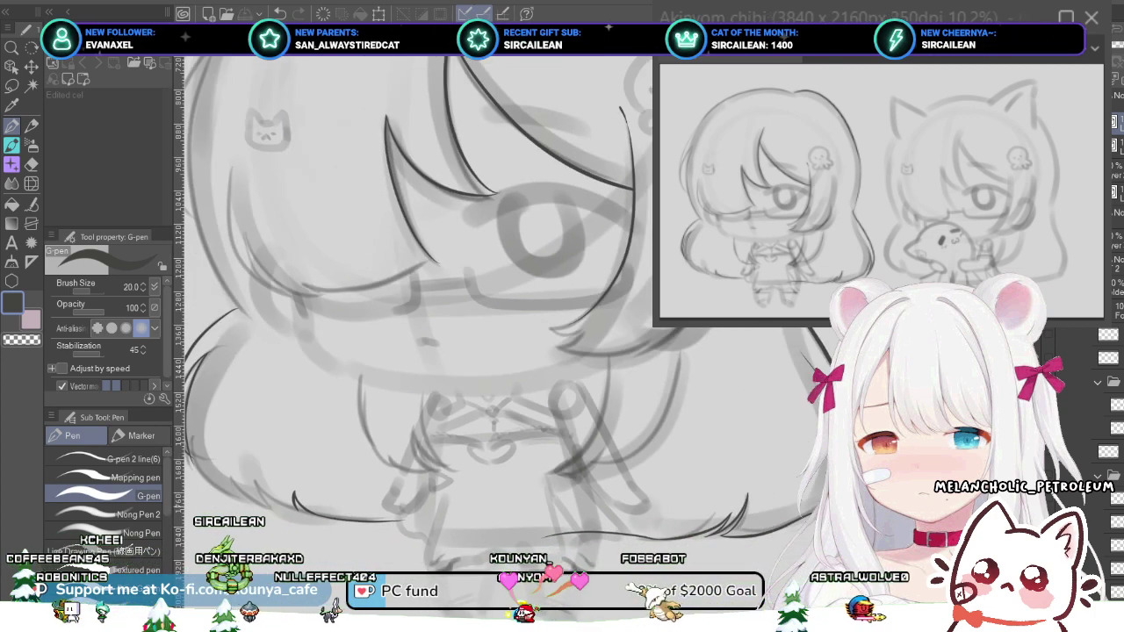
pyautogui.moveTo(462, 506); pyautogui.dragTo(438, 508)
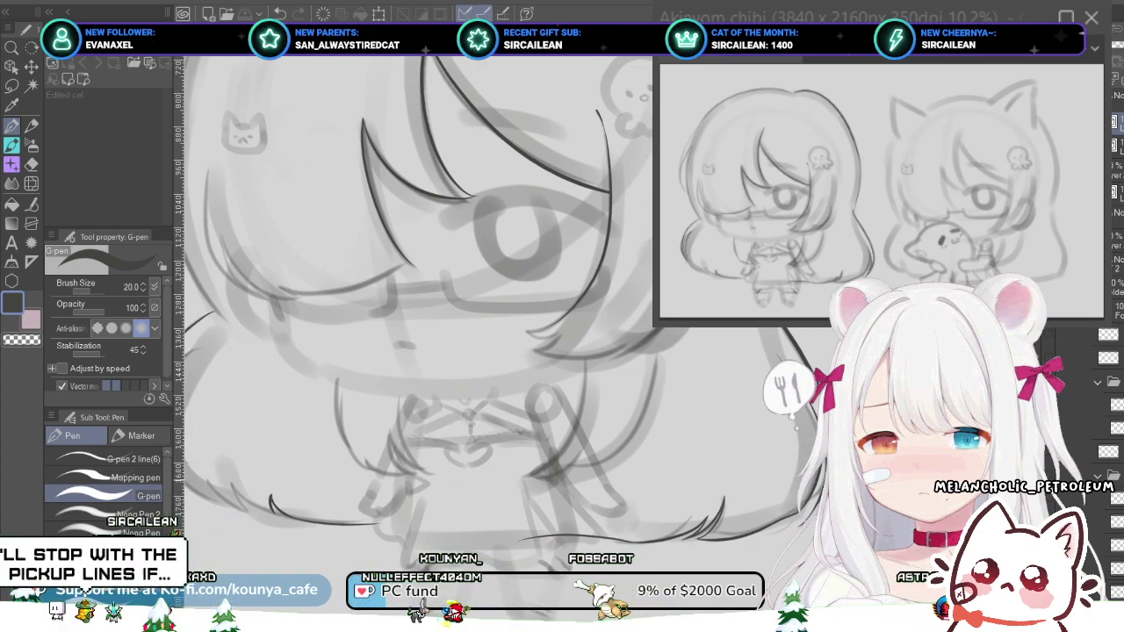
pyautogui.moveTo(802, 425)
pyautogui.mouseDown()
pyautogui.moveTo(841, 446)
pyautogui.moveTo(808, 439)
pyautogui.mouseUp()
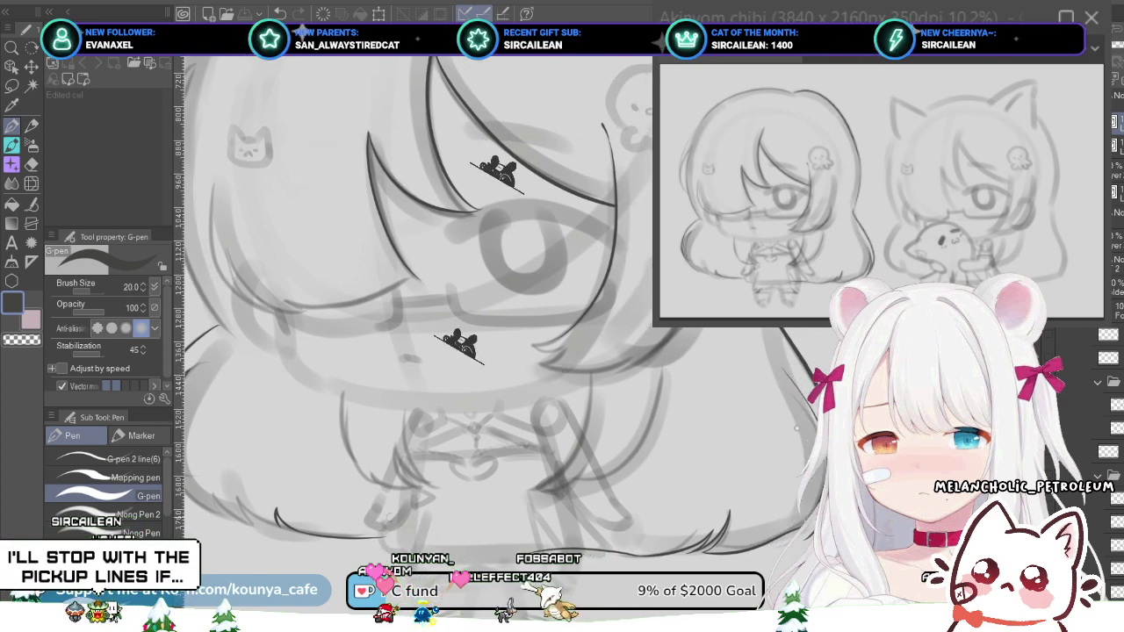
# - Ink the left hair's bottom edge from the outer lock to the pointed tuft, adding a small strand beside it
pyautogui.moveTo(606, 156); pyautogui.dragTo(616, 162)
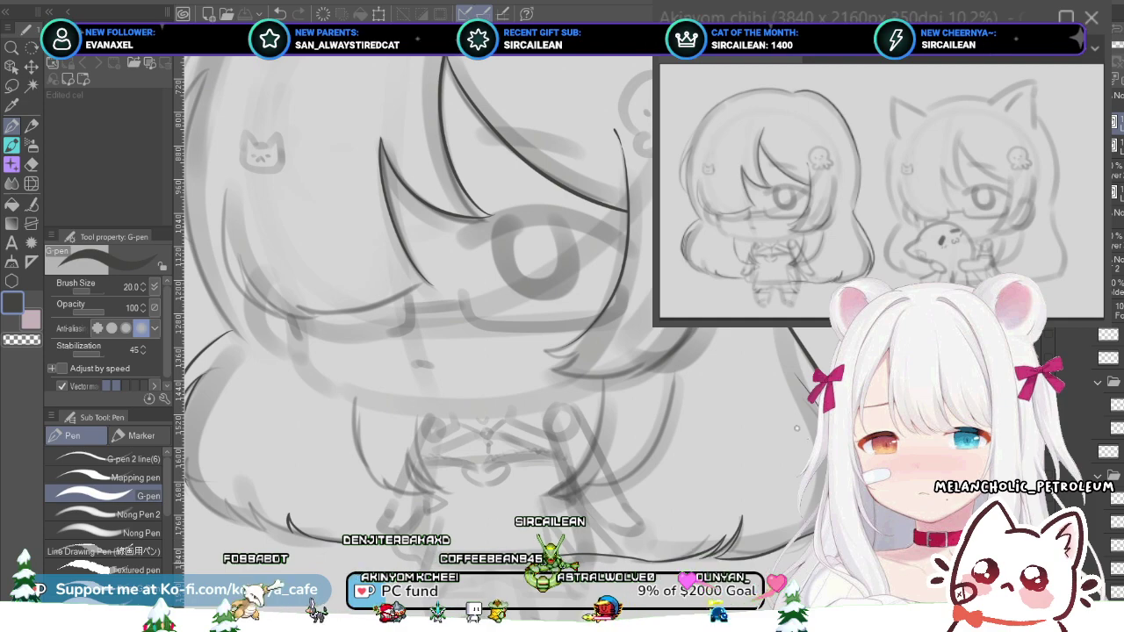
pyautogui.moveTo(248, 482); pyautogui.dragTo(320, 506)
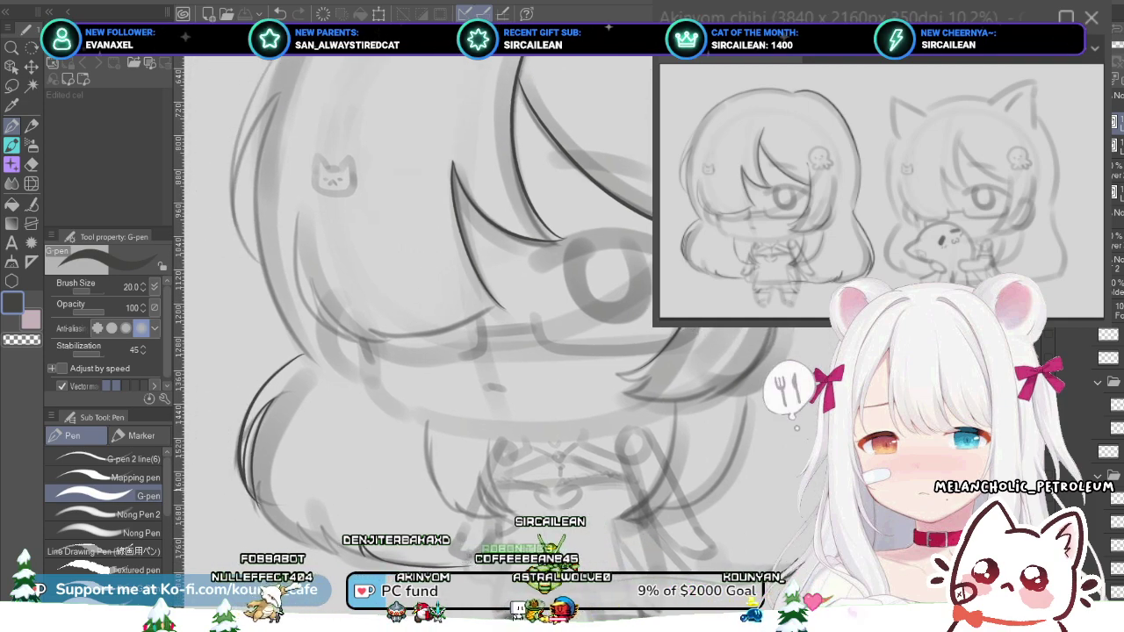
pyautogui.scroll(2, 278, 503)
pyautogui.scroll(2, 289, 526)
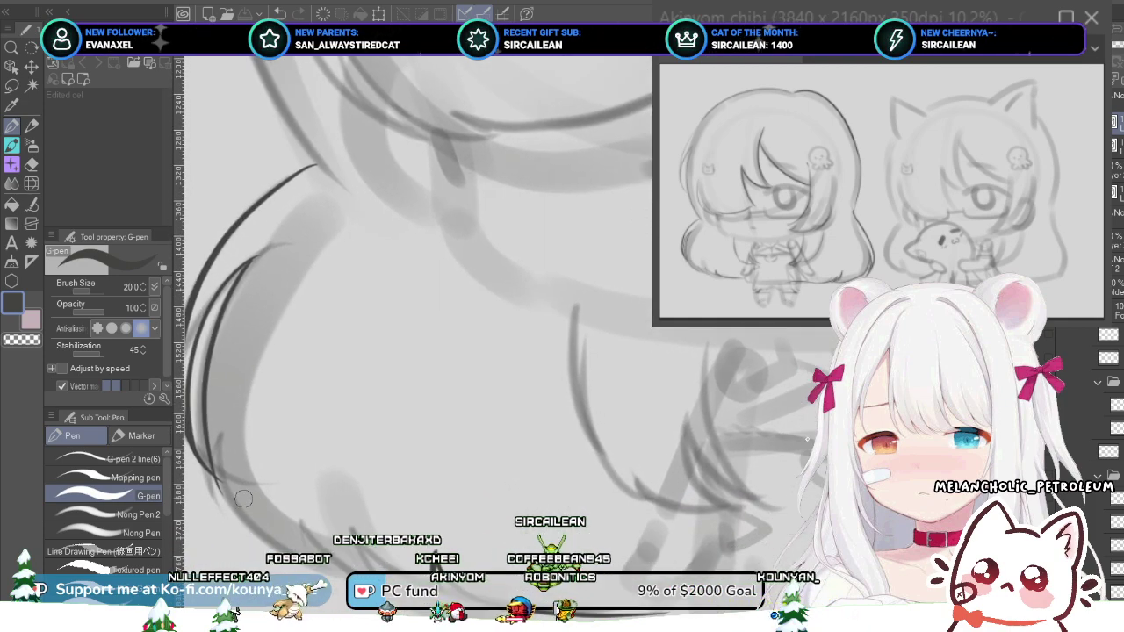
pyautogui.moveTo(243, 498); pyautogui.dragTo(268, 486)
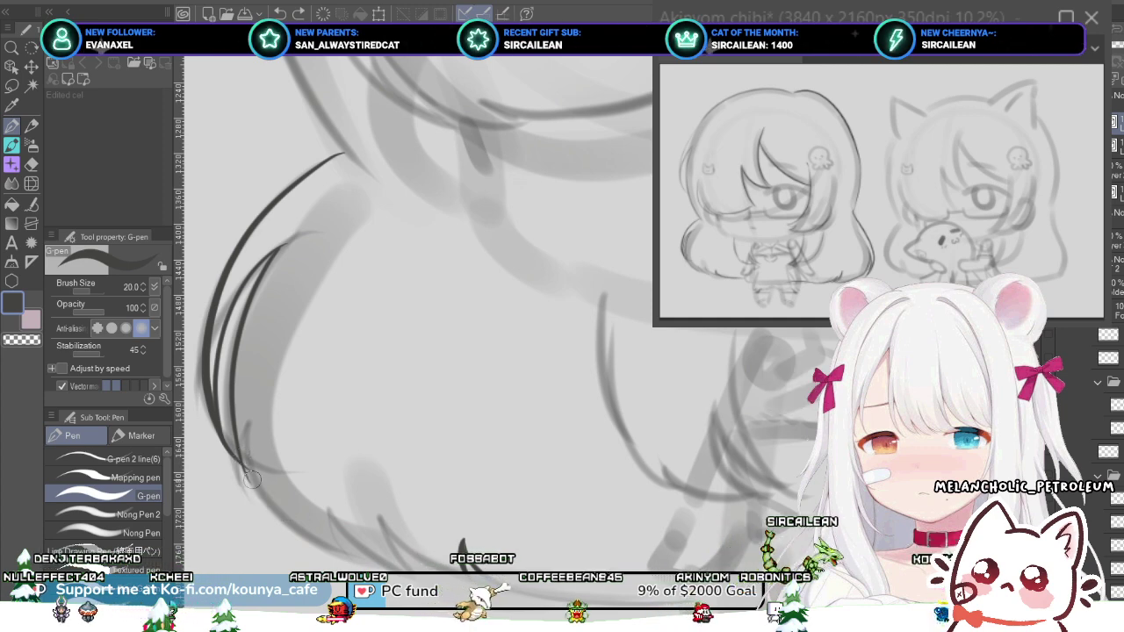
pyautogui.moveTo(249, 480)
pyautogui.mouseDown()
pyautogui.moveTo(338, 552)
pyautogui.moveTo(302, 534)
pyautogui.mouseUp()
pyautogui.hotkey('ctrl', 'z')
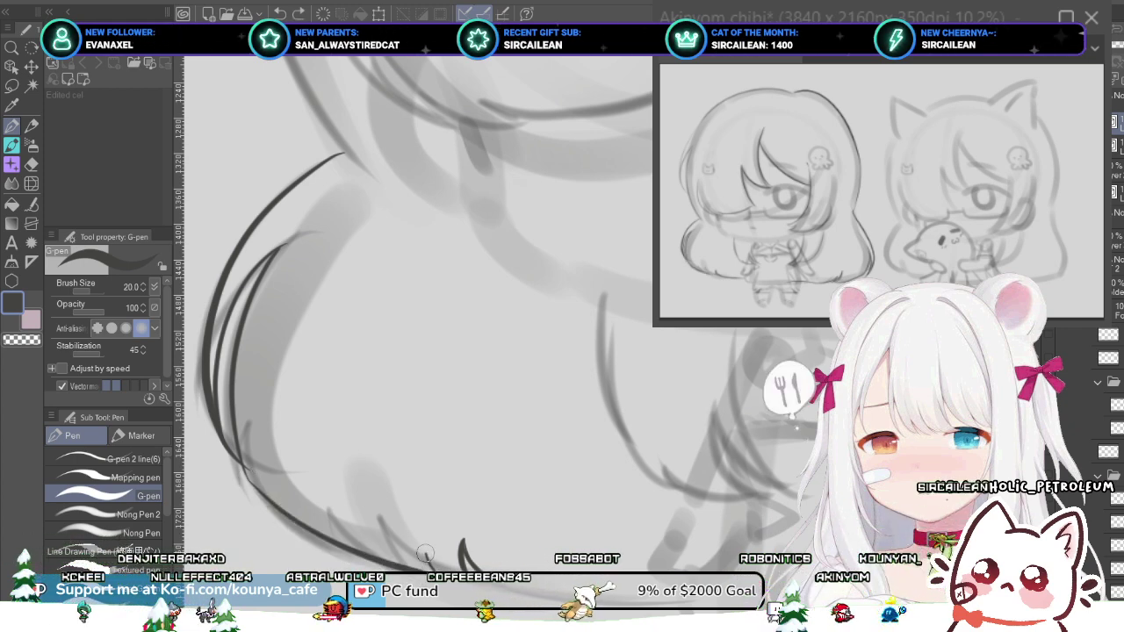
pyautogui.scroll(2, 425, 554)
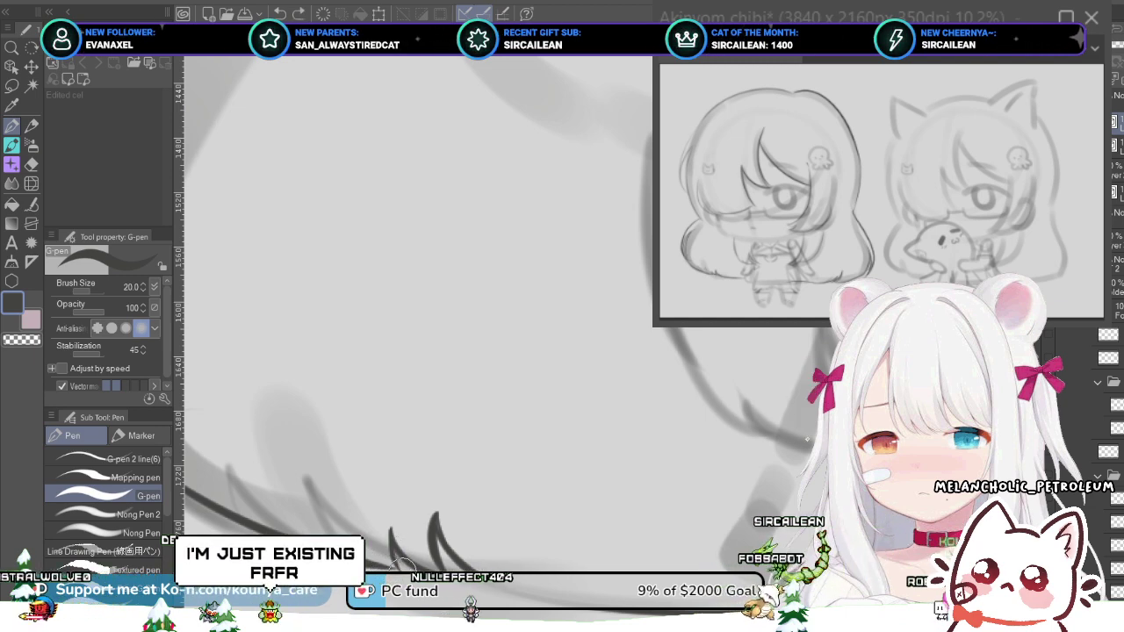
# - Examine the inked bangs and hair outline against the sketch around the character's head
pyautogui.scroll(-5, 403, 575)
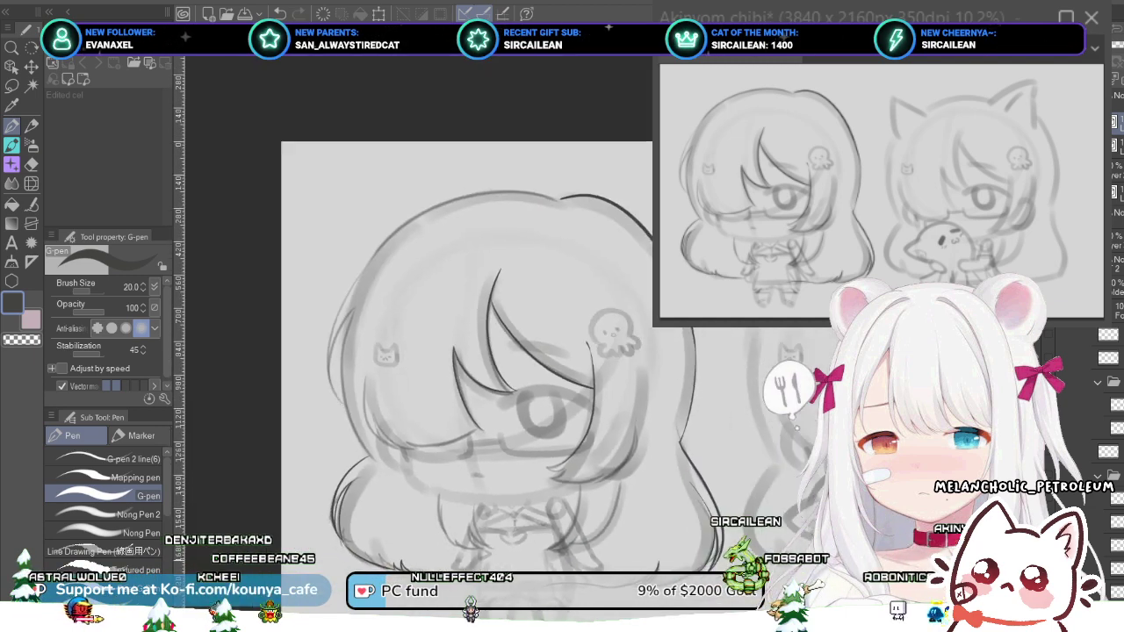
pyautogui.scroll(3, 430, 557)
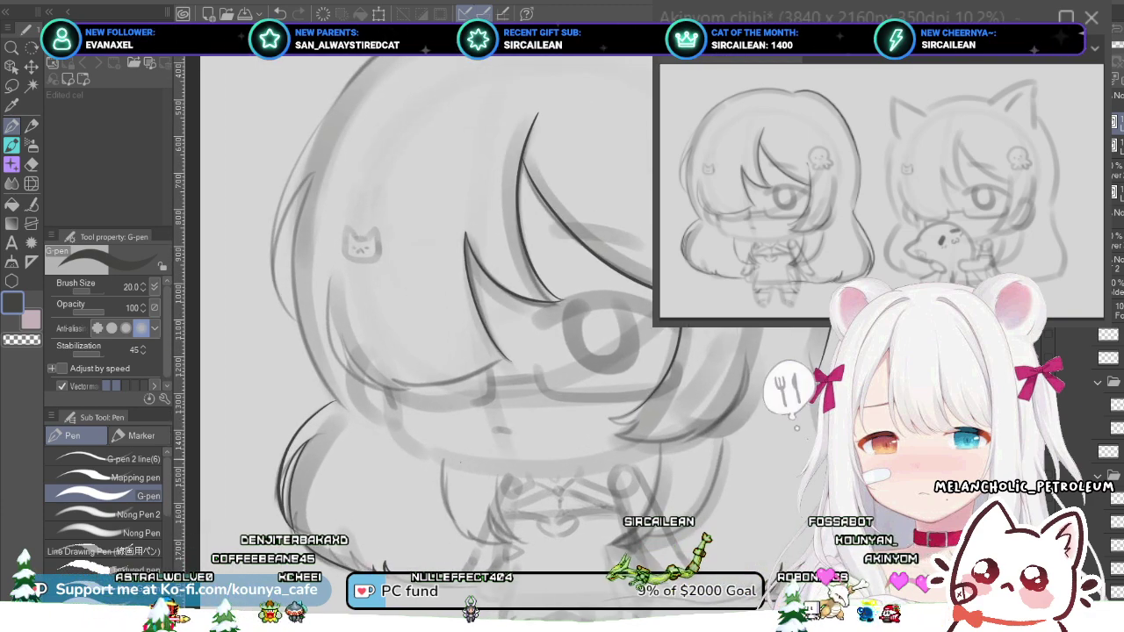
pyautogui.moveTo(509, 325); pyautogui.dragTo(476, 384)
pyautogui.scroll(3, 478, 351)
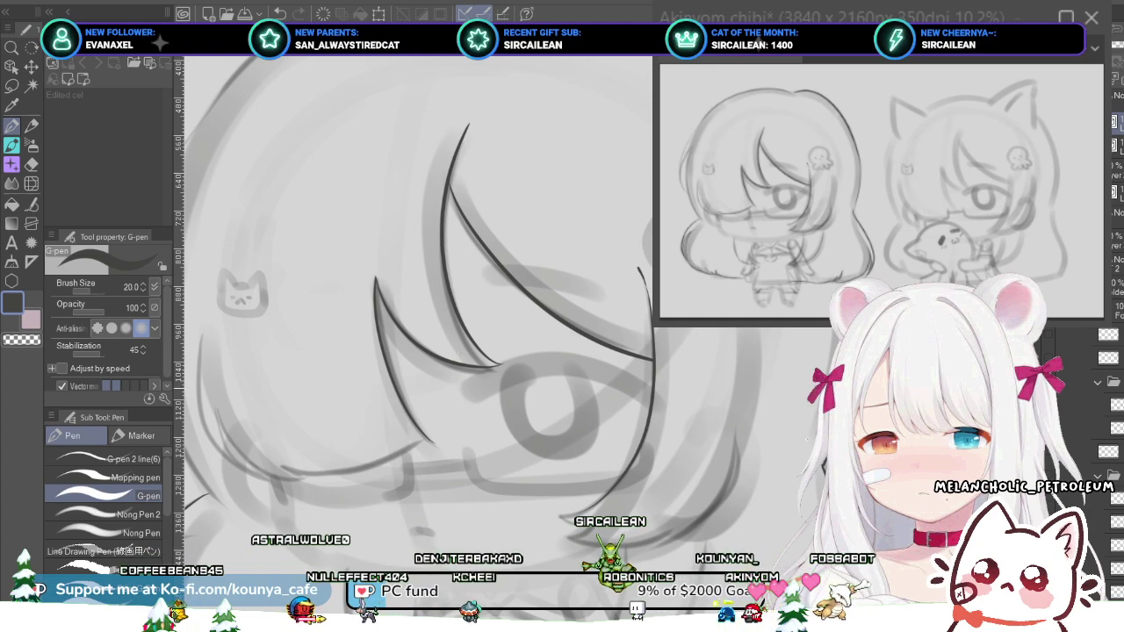
pyautogui.scroll(-2, 471, 448)
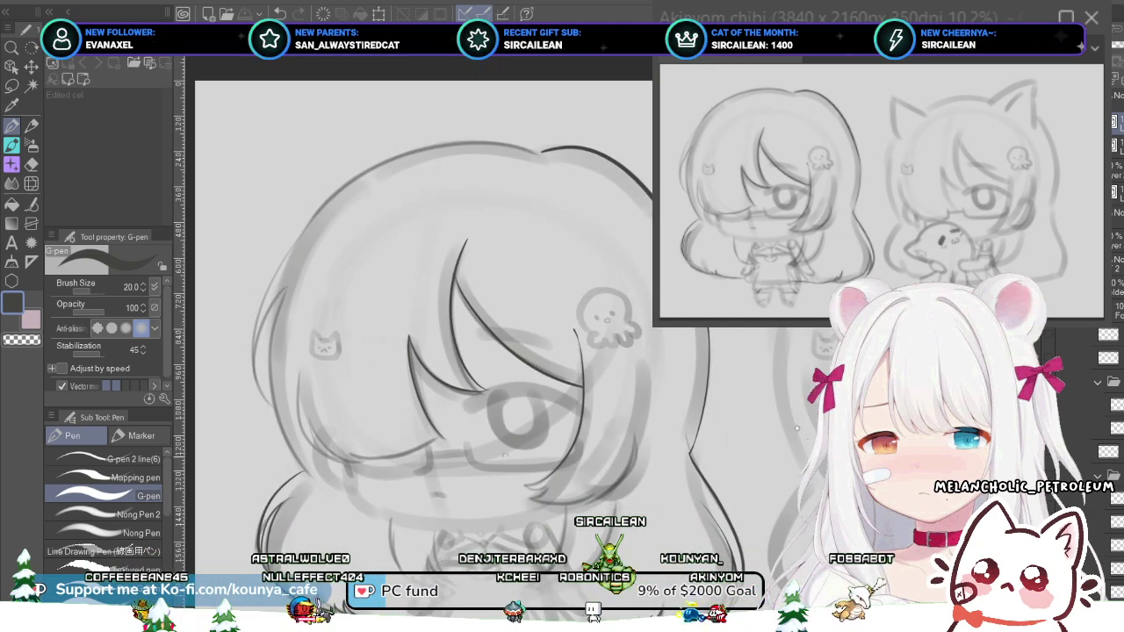
pyautogui.scroll(2, 504, 454)
pyautogui.scroll(-2, 544, 466)
pyautogui.scroll(1, 589, 477)
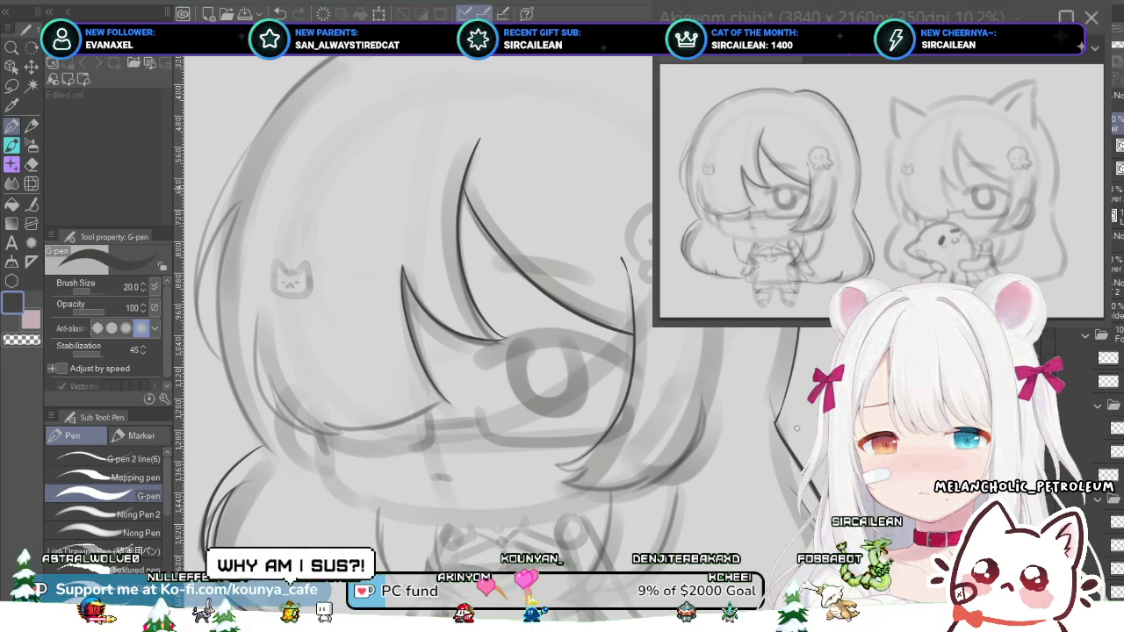
pyautogui.scroll(-1, 562, 351)
pyautogui.moveTo(509, 351); pyautogui.dragTo(500, 354)
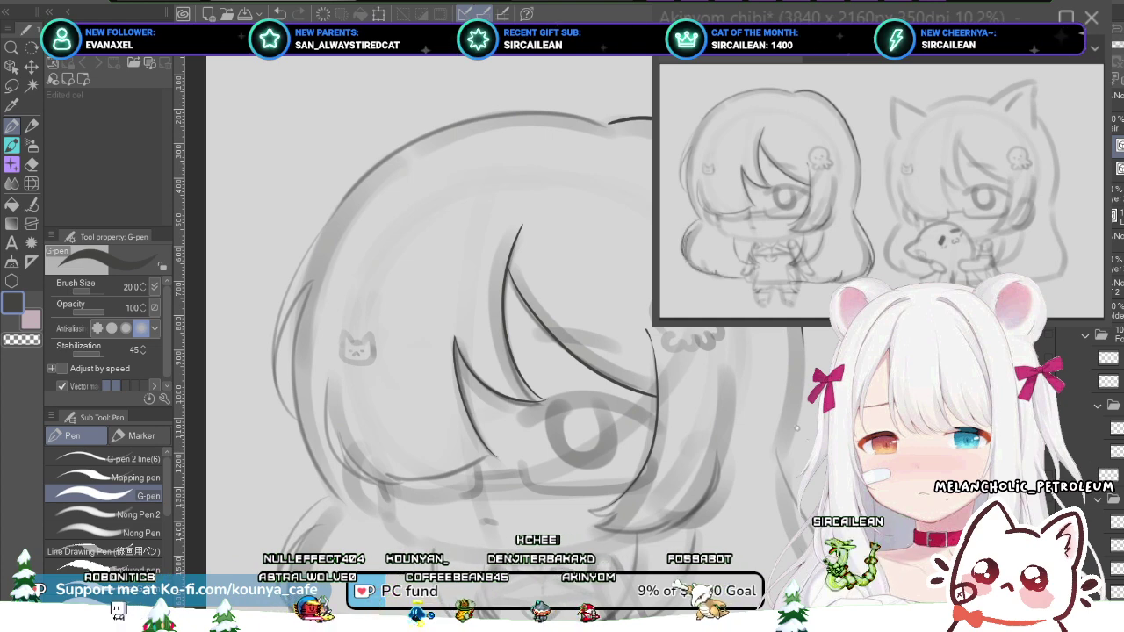
pyautogui.moveTo(502, 426); pyautogui.dragTo(482, 391)
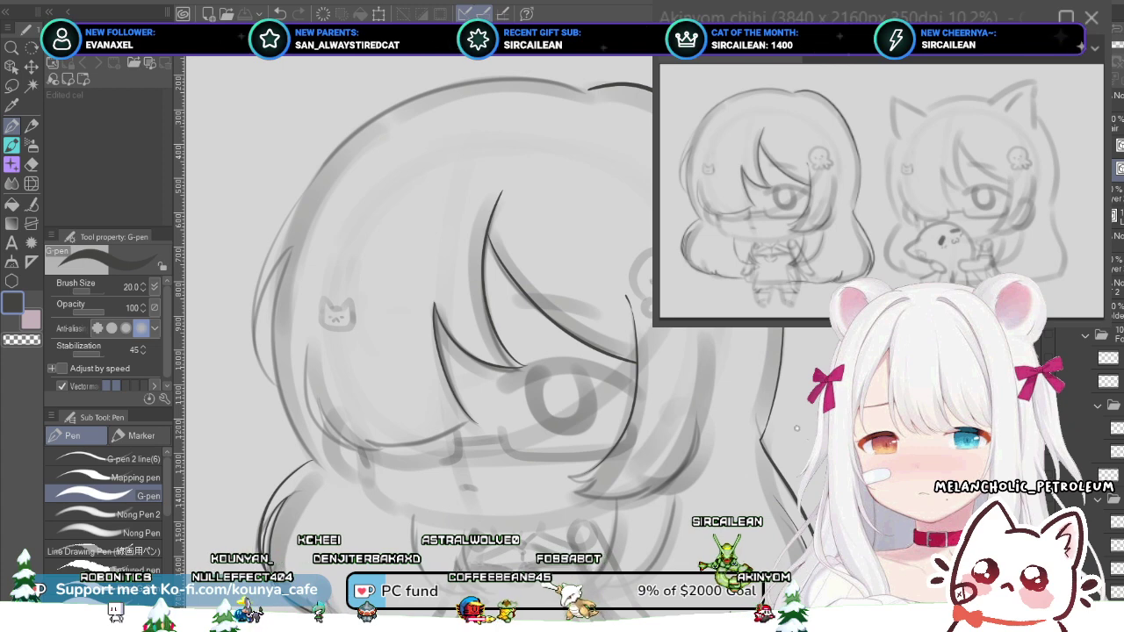
# - Add a new layer for inking the octopus hair clip
pyautogui.press('Delete')
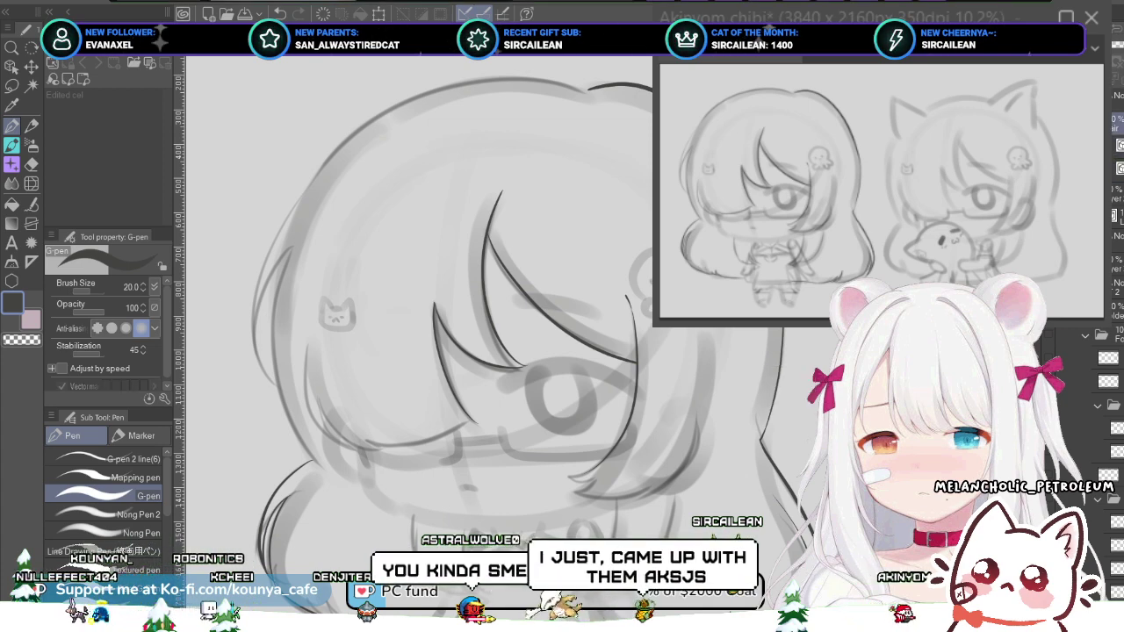
pyautogui.hotkey('ctrl', 'shift', 'n')
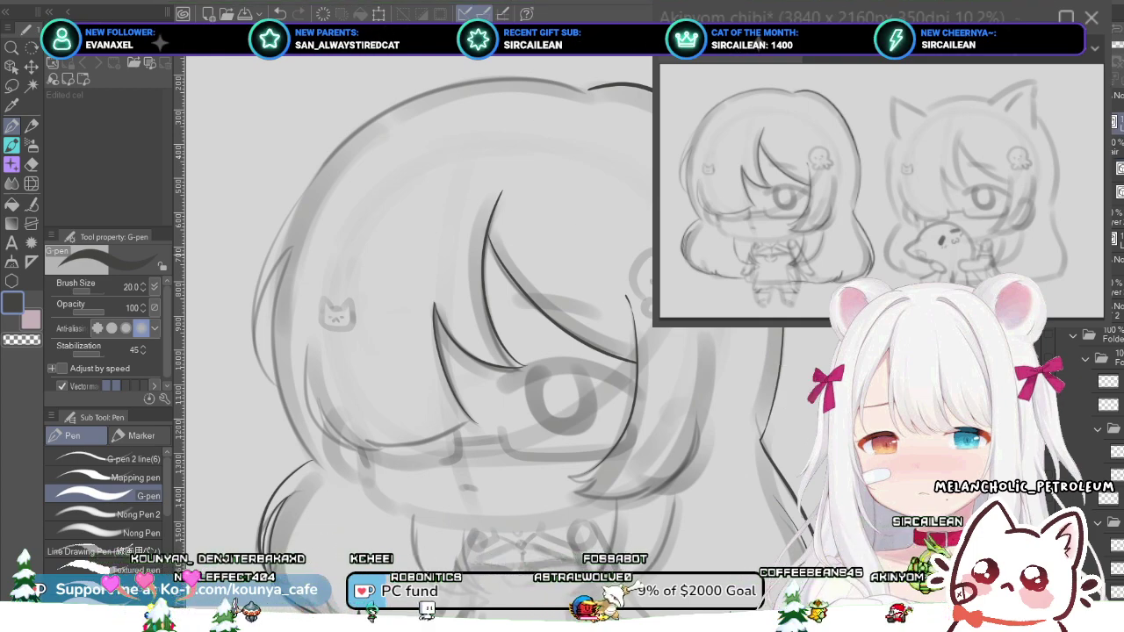
pyautogui.scroll(4, 602, 252)
pyautogui.moveTo(601, 252); pyautogui.dragTo(433, 208)
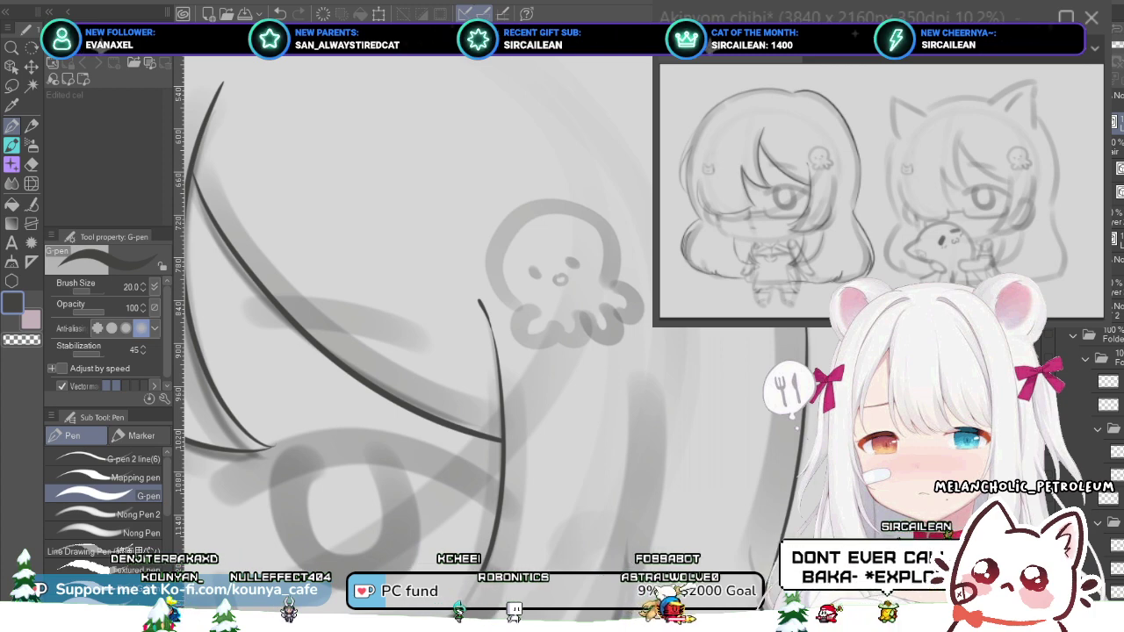
pyautogui.scroll(1, 520, 308)
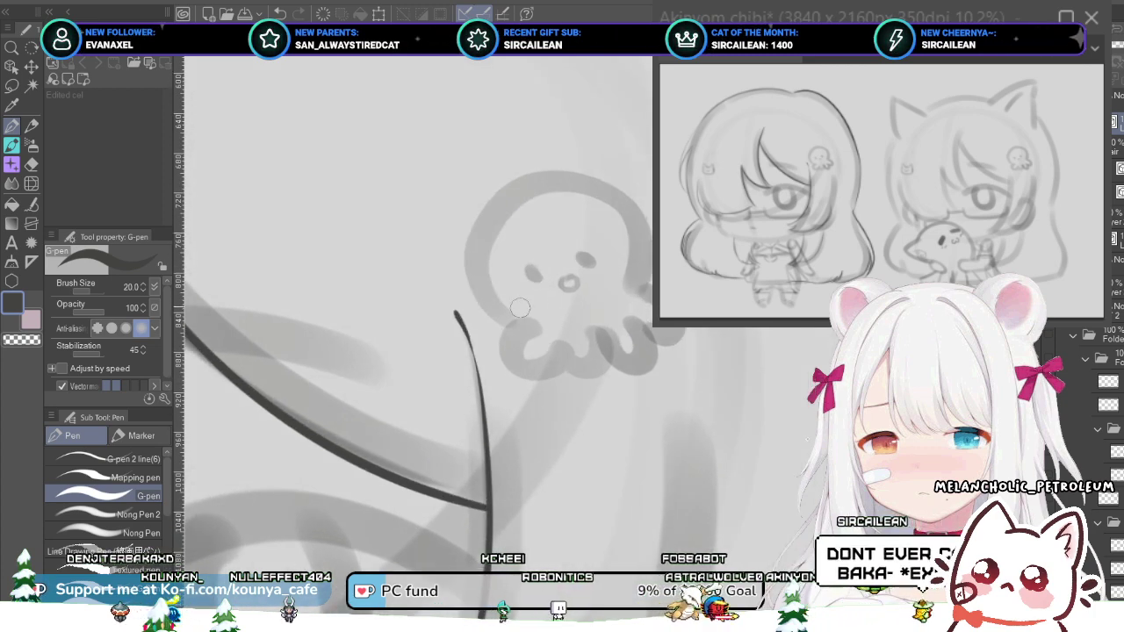
pyautogui.hotkey('ctrl', 'z')
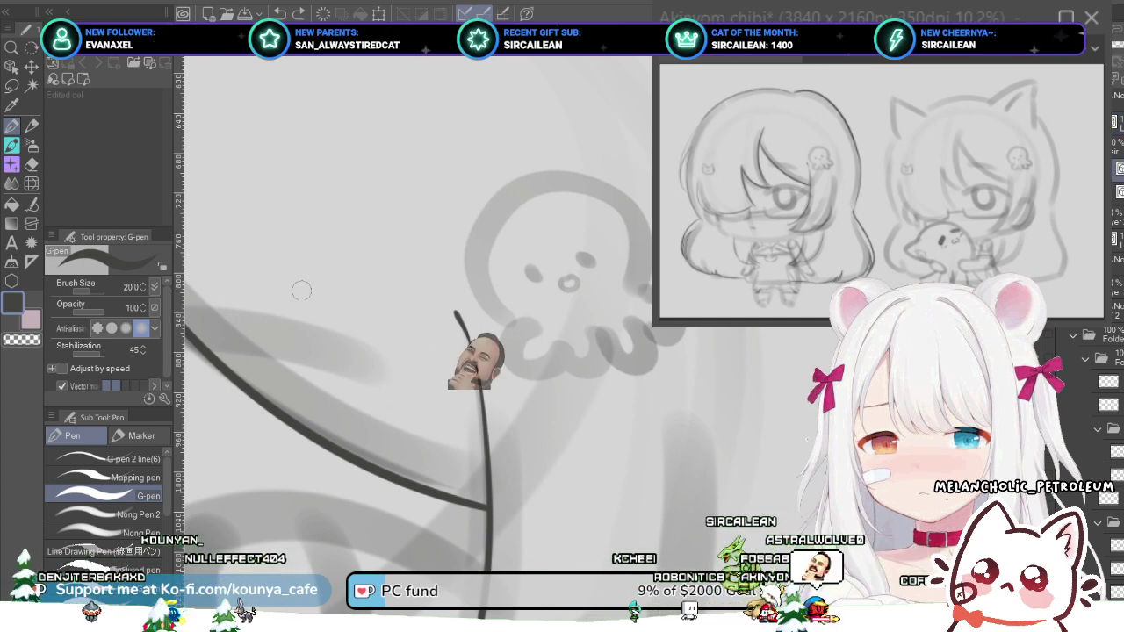
pyautogui.moveTo(305, 303); pyautogui.dragTo(310, 305)
pyautogui.moveTo(325, 287)
pyautogui.mouseDown()
pyautogui.moveTo(317, 302)
pyautogui.moveTo(325, 287)
pyautogui.mouseUp()
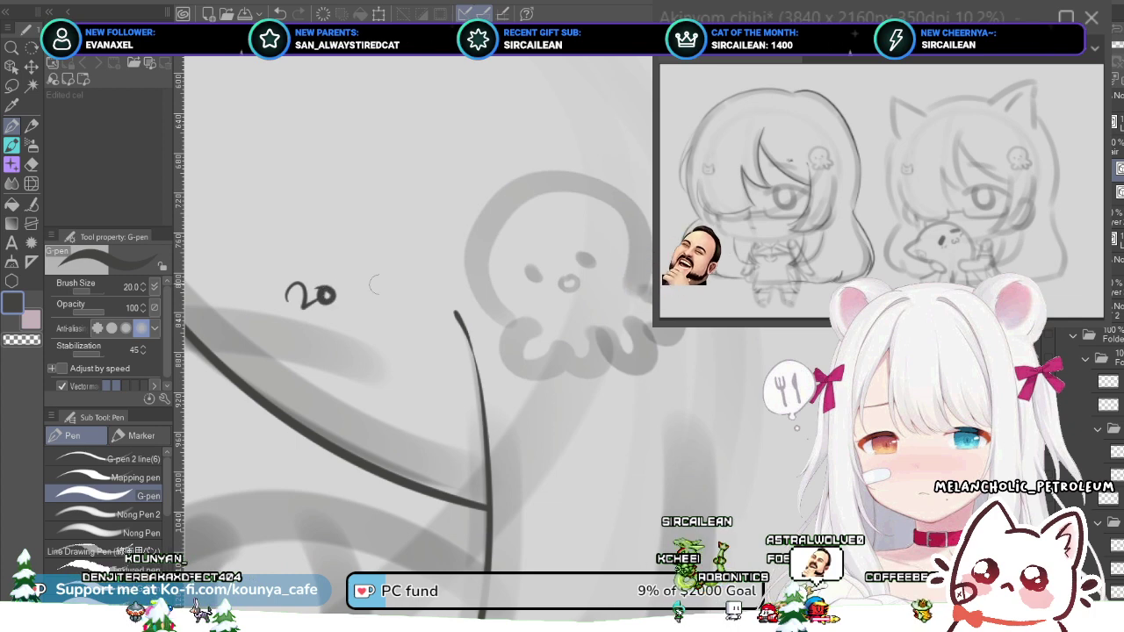
pyautogui.hotkey('ctrl', 'z')
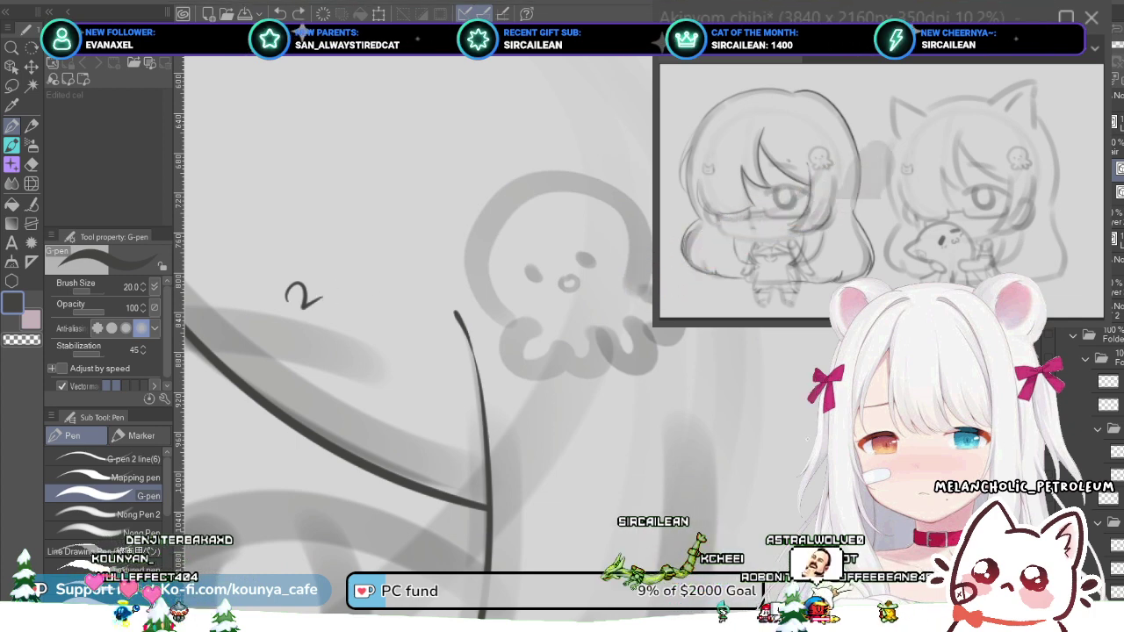
pyautogui.hotkey('ctrl', 'z')
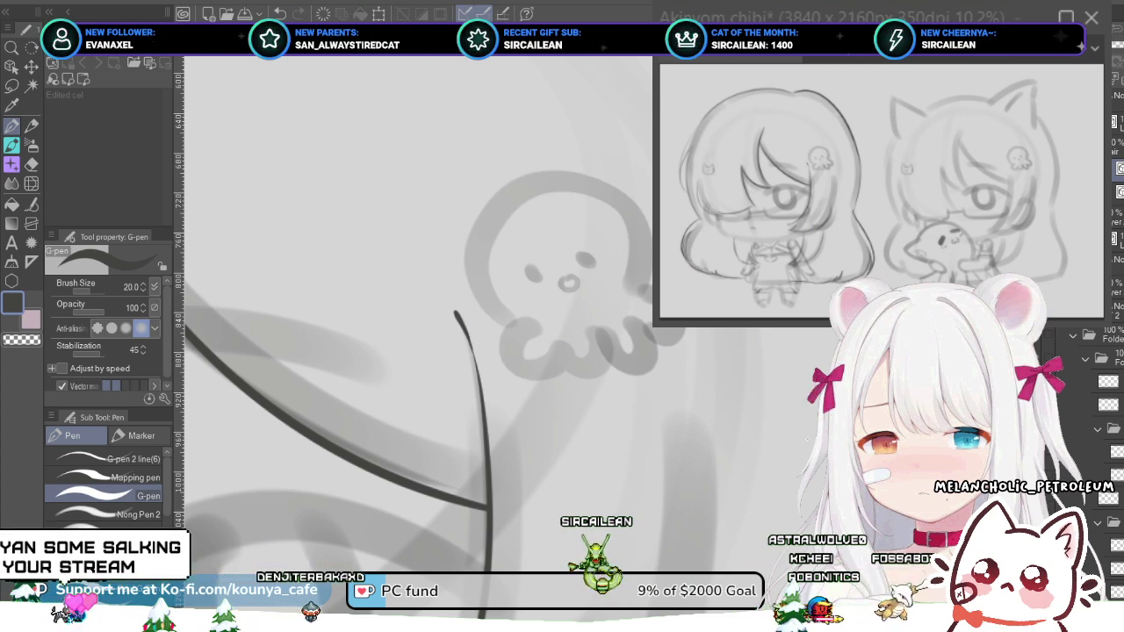
# - Set the G-pen brush size to 10 and return to the newly added layer
pyautogui.press('[')
pyautogui.press('[')
pyautogui.click(1117, 147)
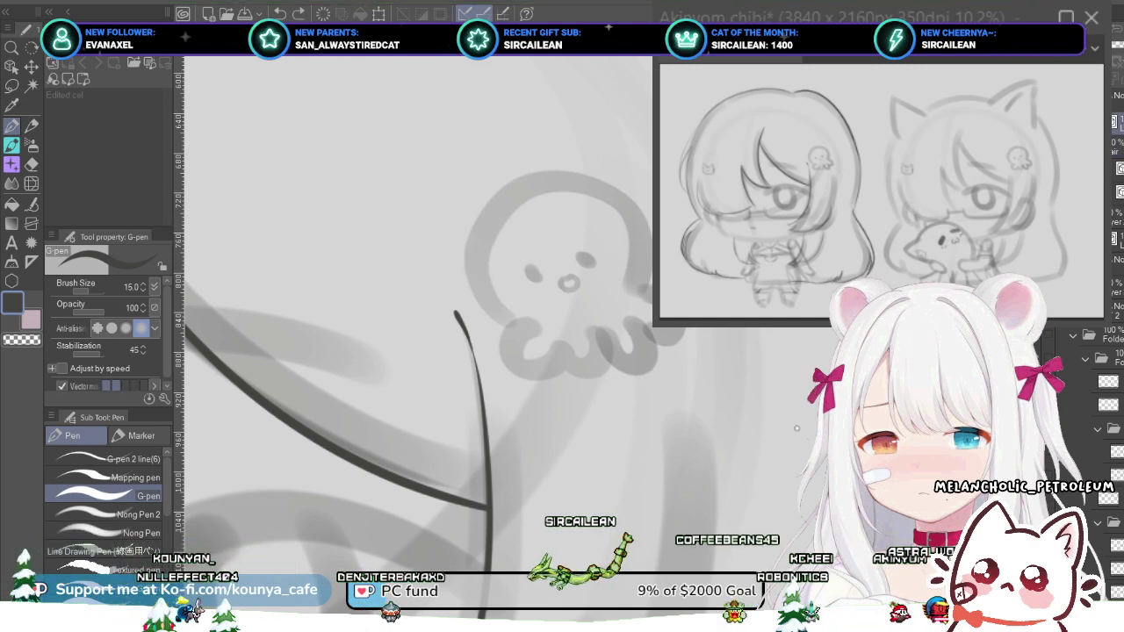
pyautogui.press('[')
pyautogui.press('[')
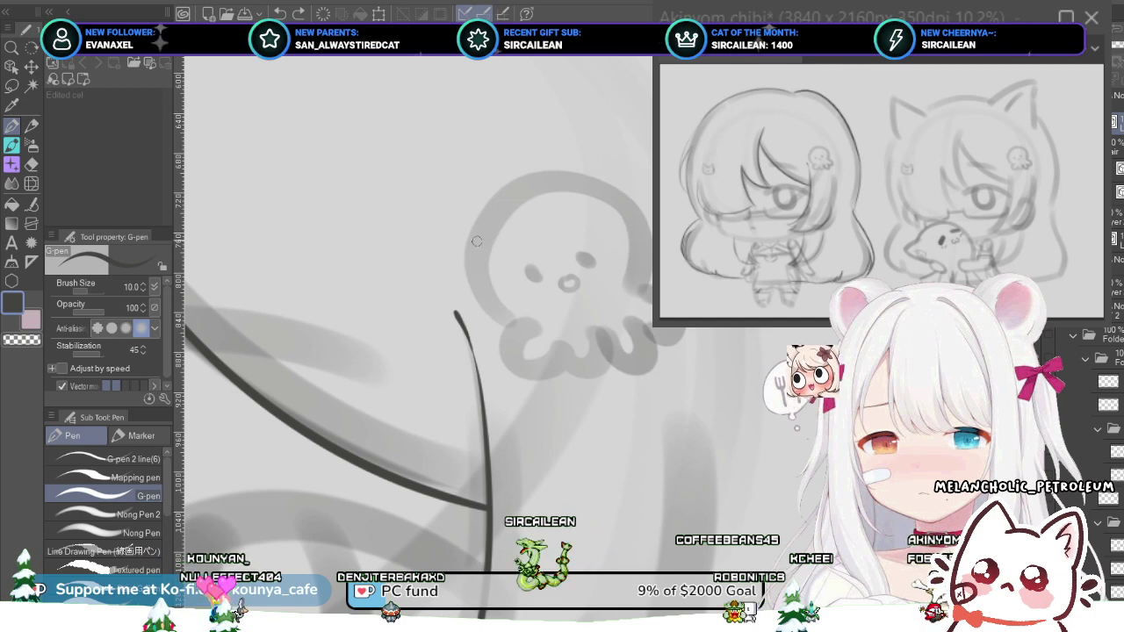
pyautogui.scroll(-2, 488, 241)
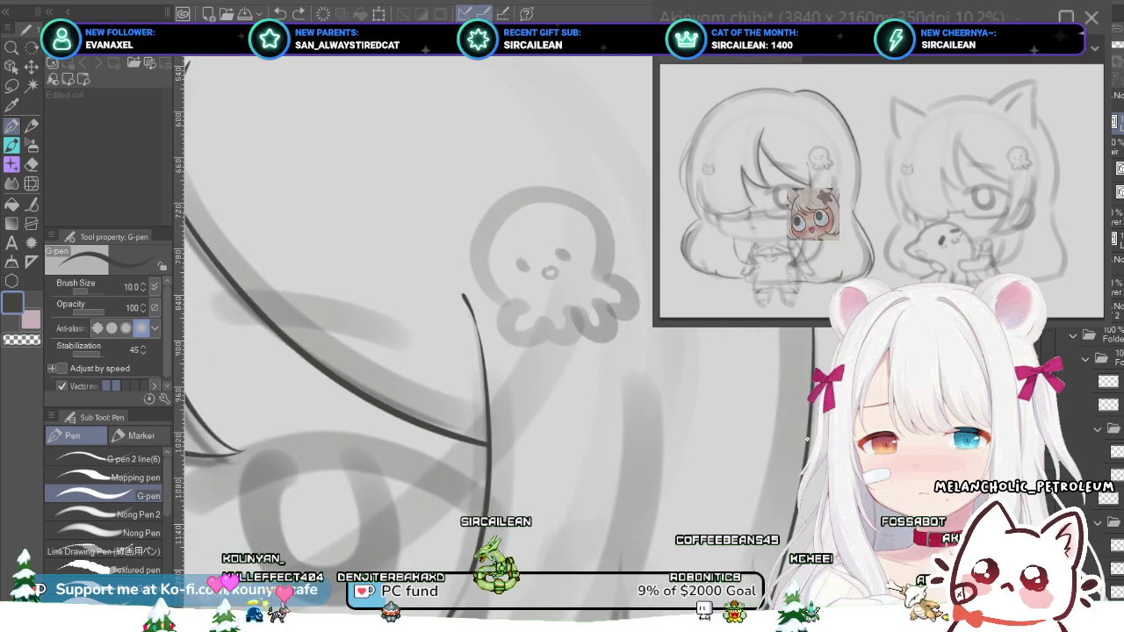
pyautogui.scroll(-1, 488, 241)
pyautogui.scroll(1, 493, 227)
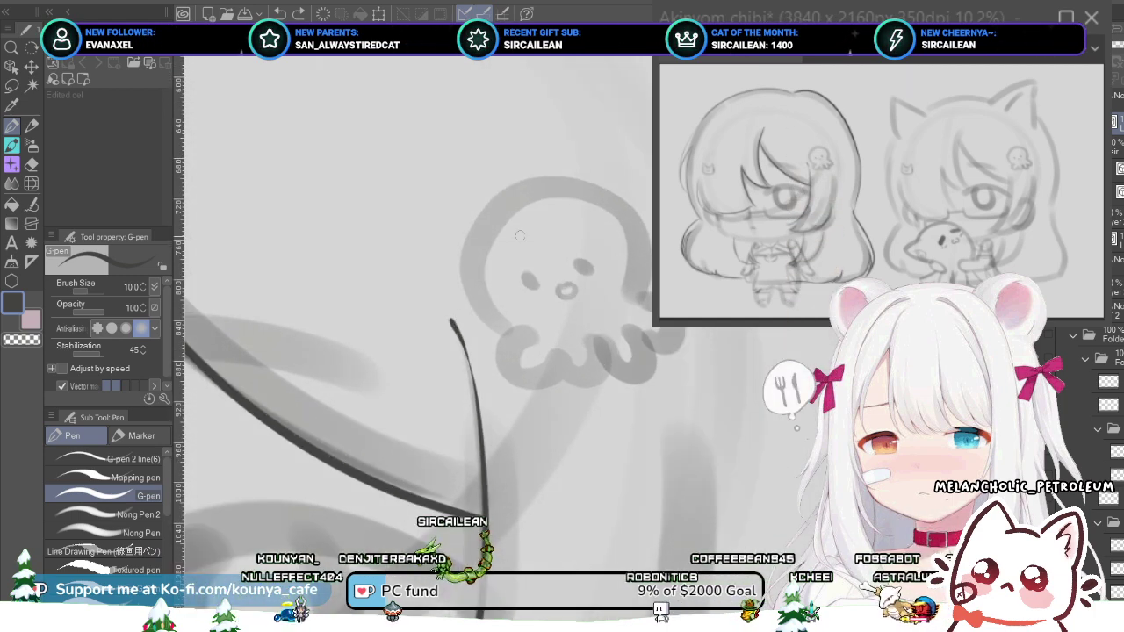
pyautogui.moveTo(503, 291); pyautogui.dragTo(497, 238)
pyautogui.hotkey('ctrl', 'z')
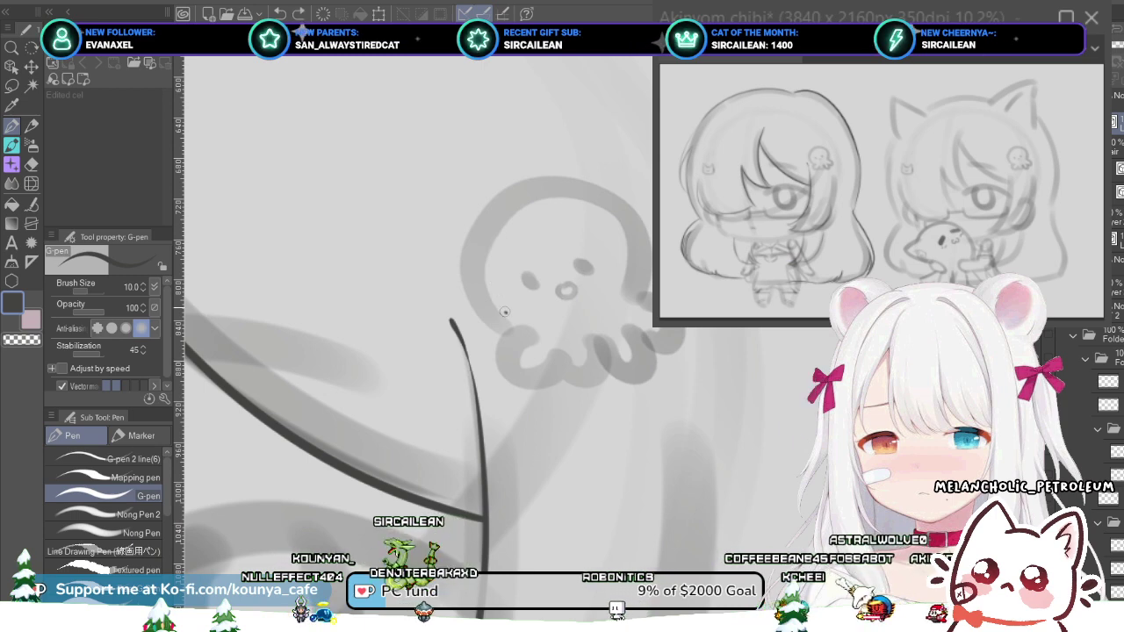
pyautogui.moveTo(505, 314)
pyautogui.mouseDown()
pyautogui.moveTo(500, 226)
pyautogui.moveTo(488, 258)
pyautogui.moveTo(497, 316)
pyautogui.moveTo(475, 238)
pyautogui.moveTo(572, 188)
pyautogui.mouseUp()
pyautogui.hotkey('ctrl', 'z')
pyautogui.hotkey('ctrl', 'z')
pyautogui.hotkey('ctrl', 'z')
pyautogui.hotkey('ctrl', 'z')
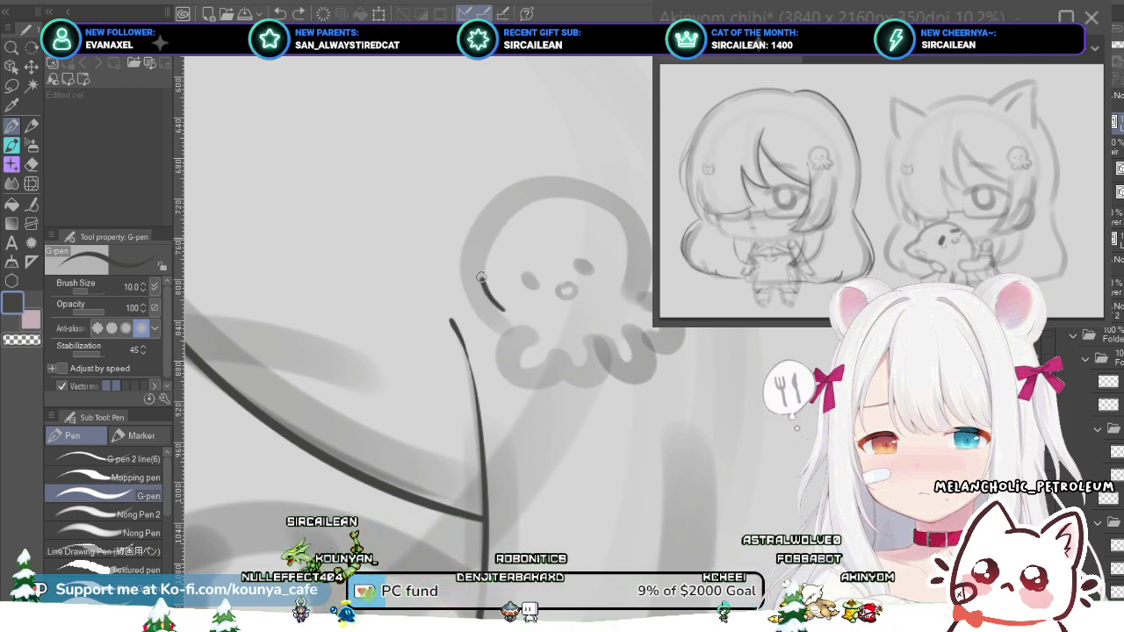
pyautogui.moveTo(482, 277); pyautogui.dragTo(625, 246)
pyautogui.hotkey('ctrl', 'z')
pyautogui.moveTo(531, 188); pyautogui.dragTo(593, 180)
pyautogui.hotkey('ctrl', 'z')
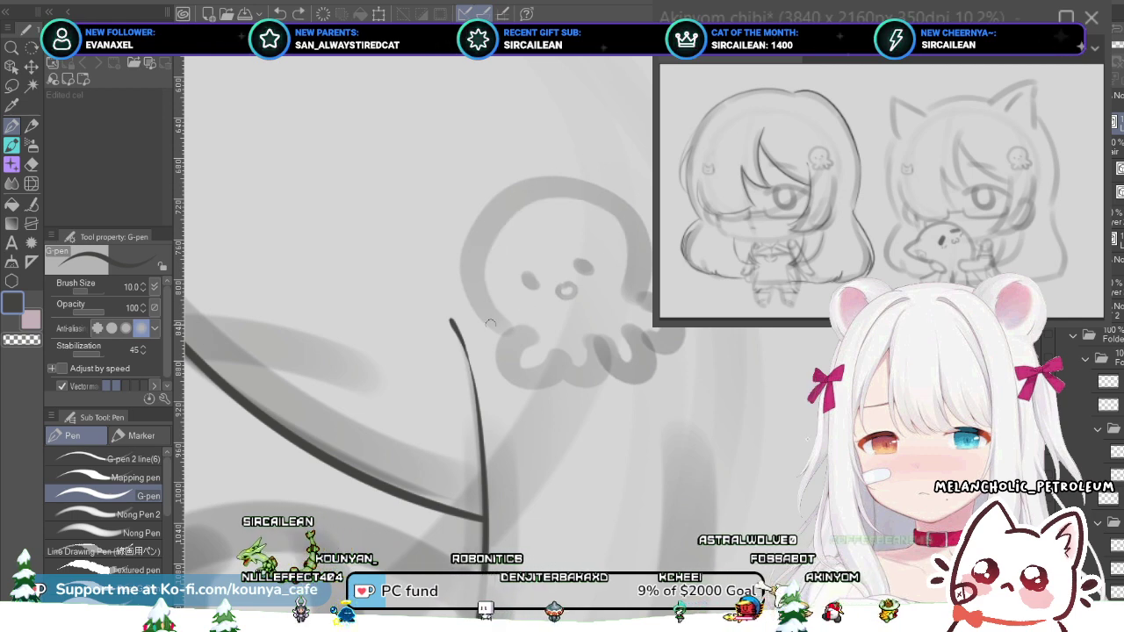
pyautogui.moveTo(492, 247); pyautogui.dragTo(627, 288)
pyautogui.hotkey('ctrl', 'z')
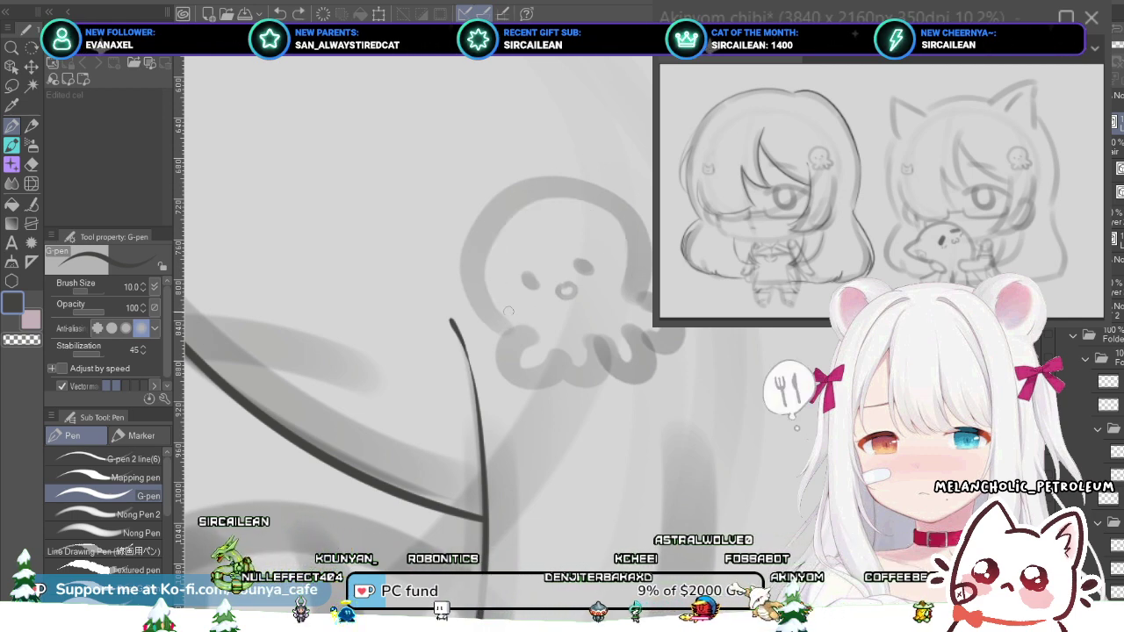
pyautogui.moveTo(490, 316)
pyautogui.mouseDown()
pyautogui.moveTo(509, 205)
pyautogui.moveTo(620, 298)
pyautogui.moveTo(483, 290)
pyautogui.moveTo(590, 200)
pyautogui.mouseUp()
pyautogui.hotkey('ctrl', 'z')
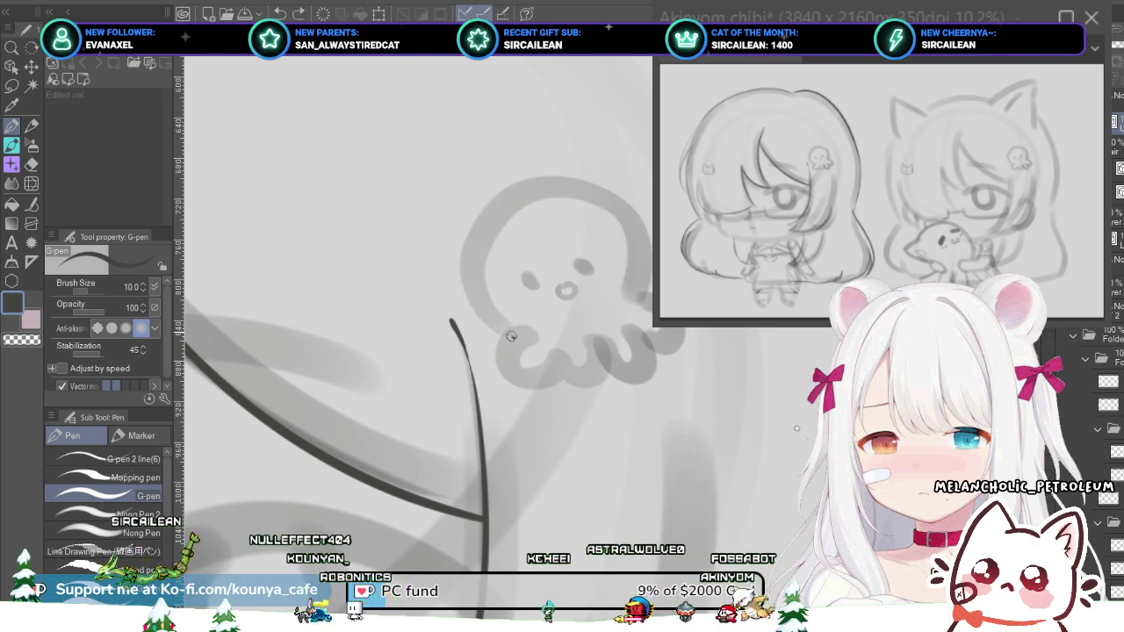
pyautogui.hotkey('ctrl', 'z')
pyautogui.moveTo(483, 277)
pyautogui.mouseDown()
pyautogui.moveTo(545, 195)
pyautogui.moveTo(640, 307)
pyautogui.mouseUp()
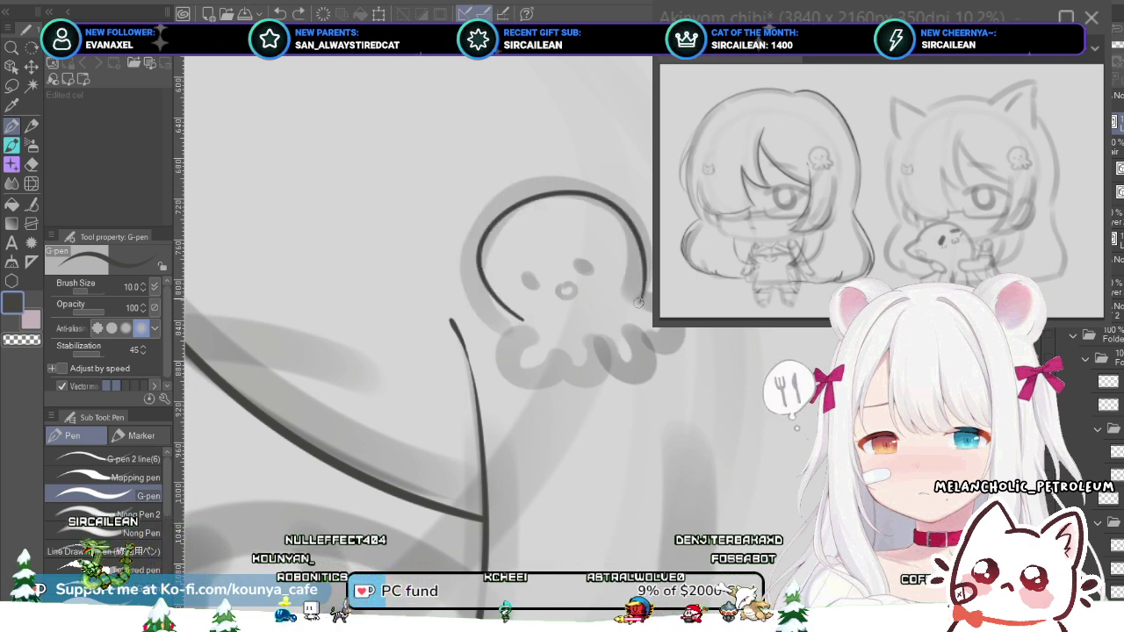
pyautogui.hotkey('ctrl', 'z')
pyautogui.moveTo(523, 317)
pyautogui.mouseDown()
pyautogui.moveTo(495, 243)
pyautogui.moveTo(575, 203)
pyautogui.moveTo(638, 286)
pyautogui.mouseUp()
pyautogui.hotkey('ctrl', 'z')
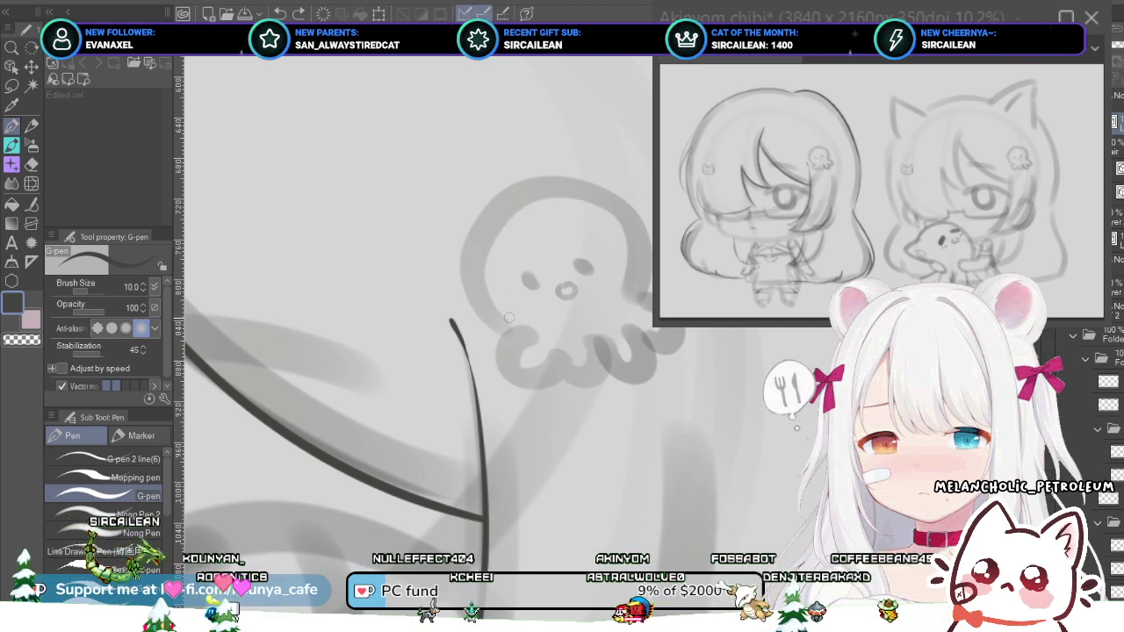
pyautogui.moveTo(509, 320)
pyautogui.mouseDown()
pyautogui.moveTo(475, 270)
pyautogui.moveTo(491, 211)
pyautogui.moveTo(583, 187)
pyautogui.moveTo(634, 266)
pyautogui.mouseUp()
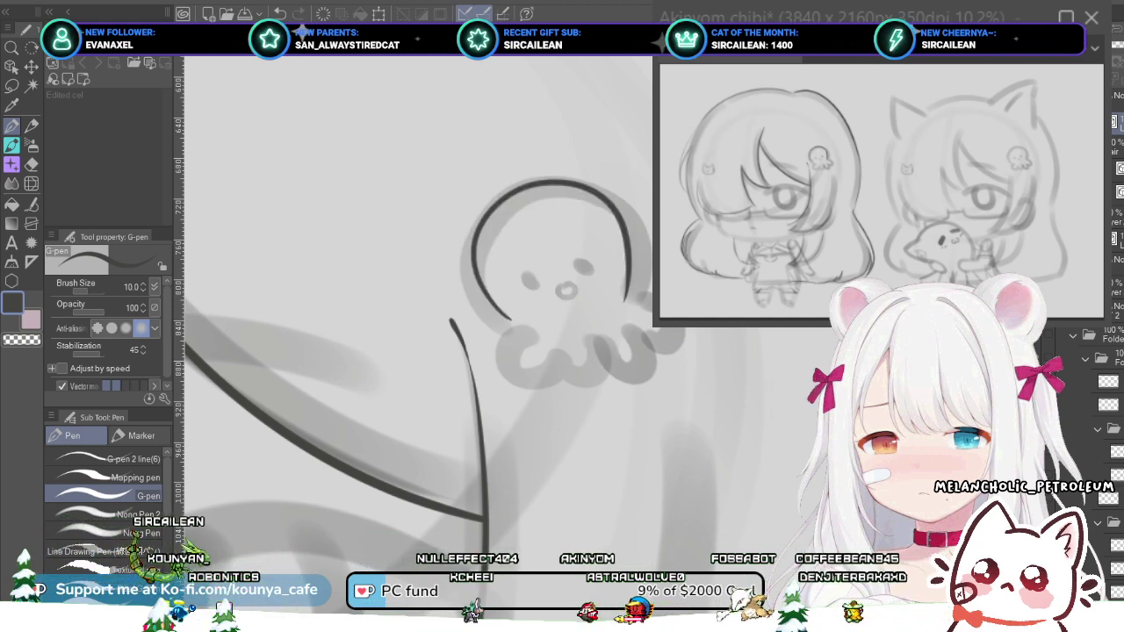
pyautogui.hotkey('ctrl', 'z')
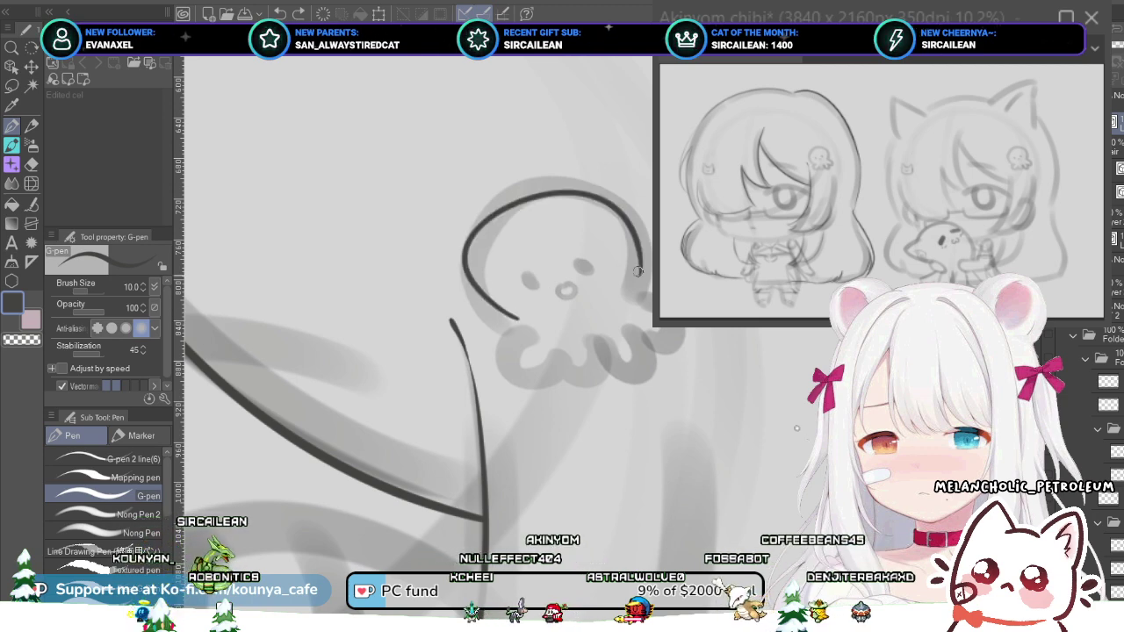
pyautogui.hotkey('ctrl', 'z')
# - Ink the octopus hair clip's rounded head outline from its lower left, over the top and down the right side
pyautogui.scroll(3, 455, 355)
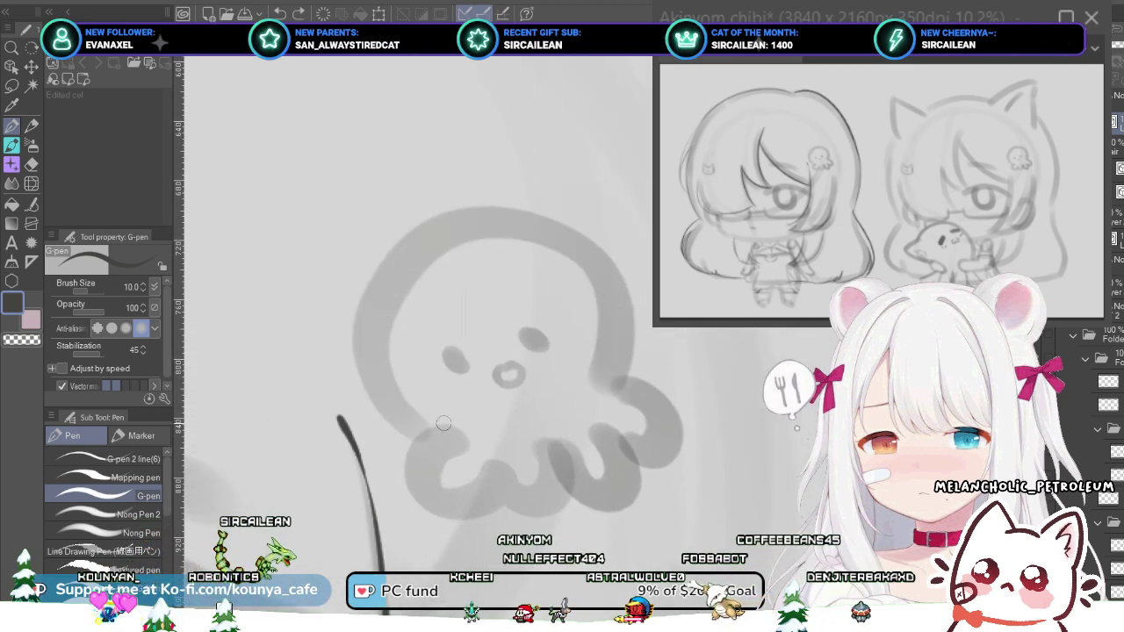
pyautogui.moveTo(443, 423); pyautogui.dragTo(355, 342)
pyautogui.hotkey('ctrl', 'z')
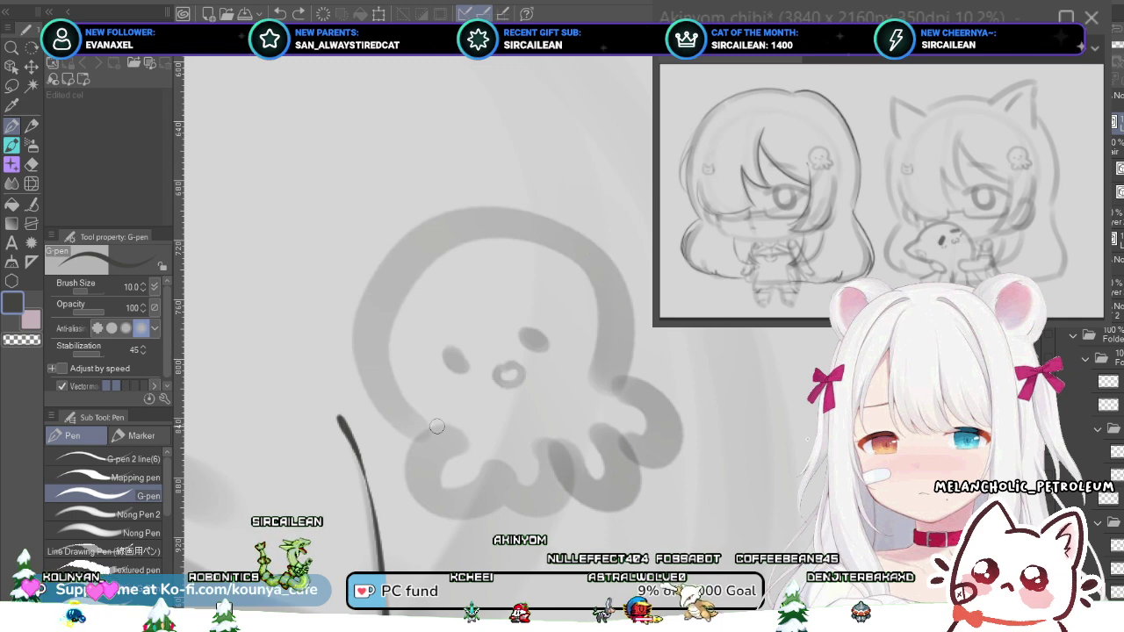
pyautogui.moveTo(492, 202)
pyautogui.mouseDown()
pyautogui.moveTo(596, 247)
pyautogui.moveTo(615, 343)
pyautogui.mouseUp()
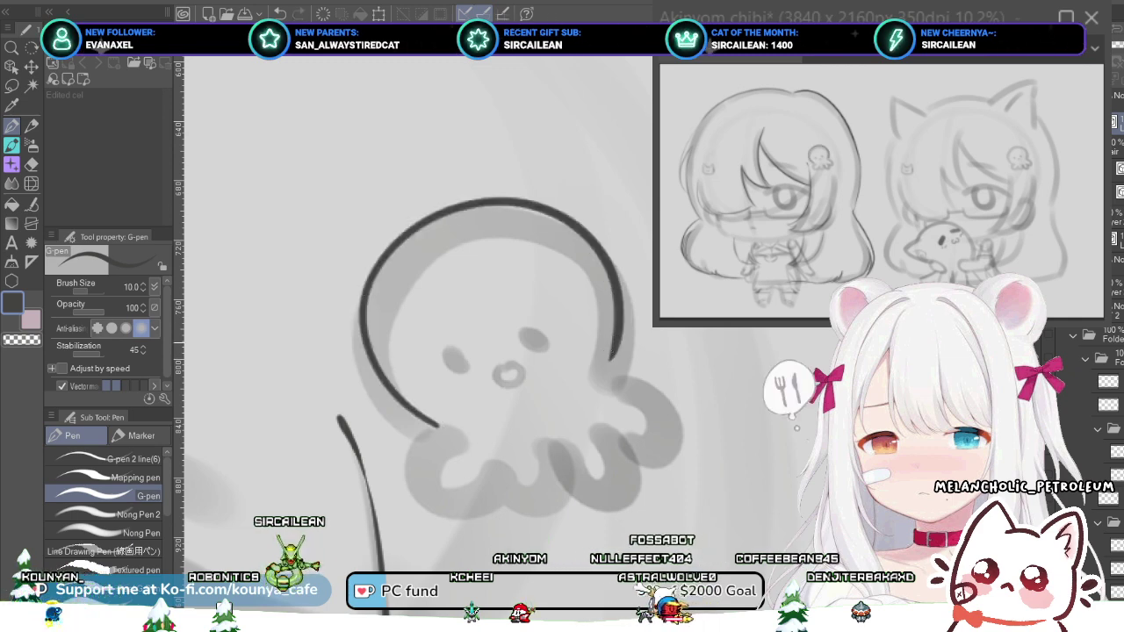
pyautogui.scroll(-6, 590, 340)
pyautogui.scroll(1, 590, 341)
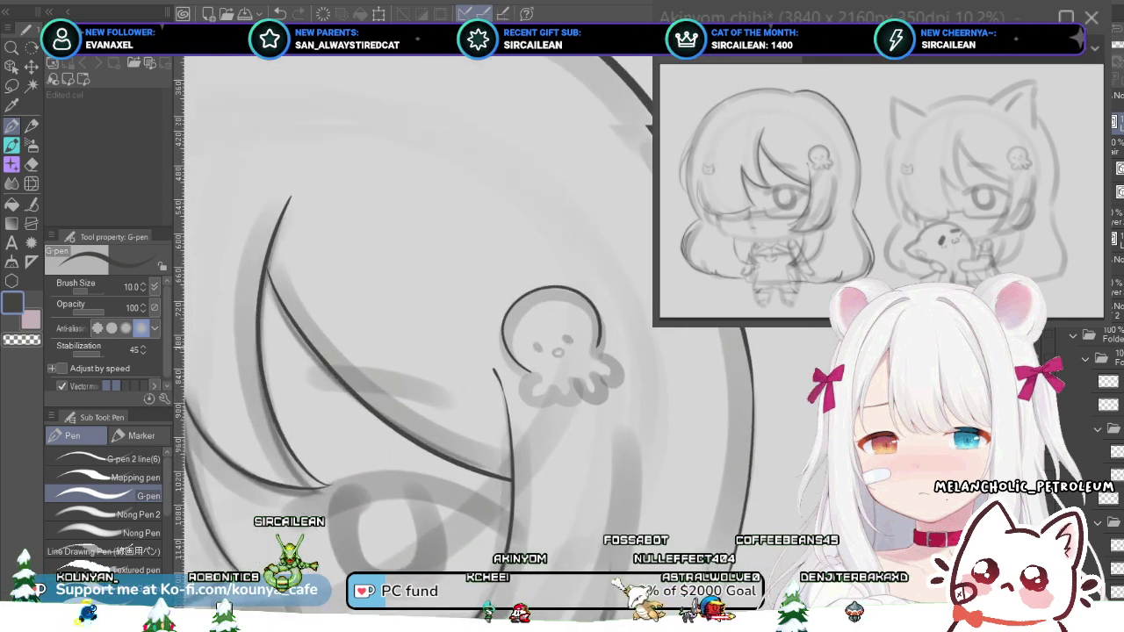
# - Ink the octopus's first two rounded tentacles, continuing from the lower left end of the head outline
pyautogui.scroll(3, 583, 351)
pyautogui.scroll(1, 435, 400)
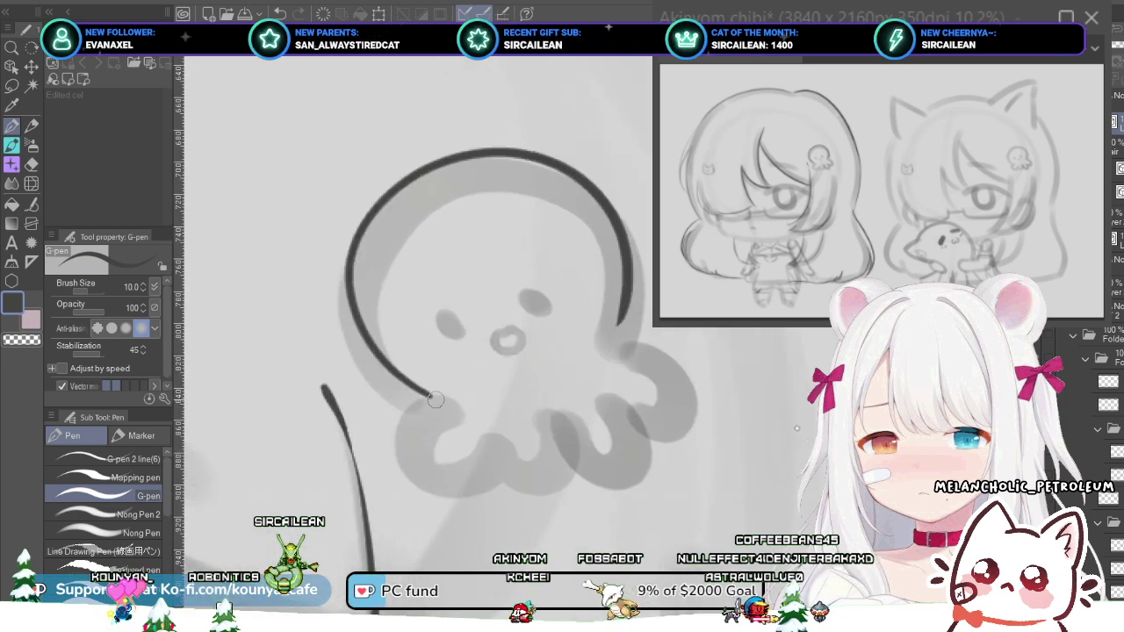
pyautogui.moveTo(413, 415)
pyautogui.mouseDown()
pyautogui.moveTo(406, 447)
pyautogui.moveTo(442, 463)
pyautogui.mouseUp()
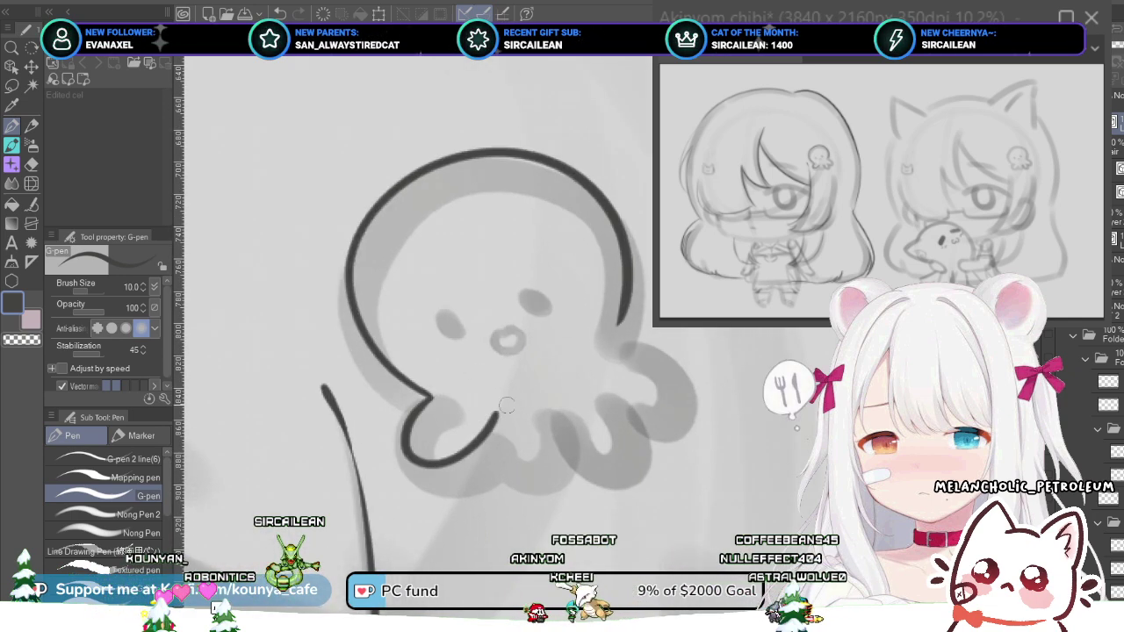
pyautogui.hotkey('ctrl', 'z')
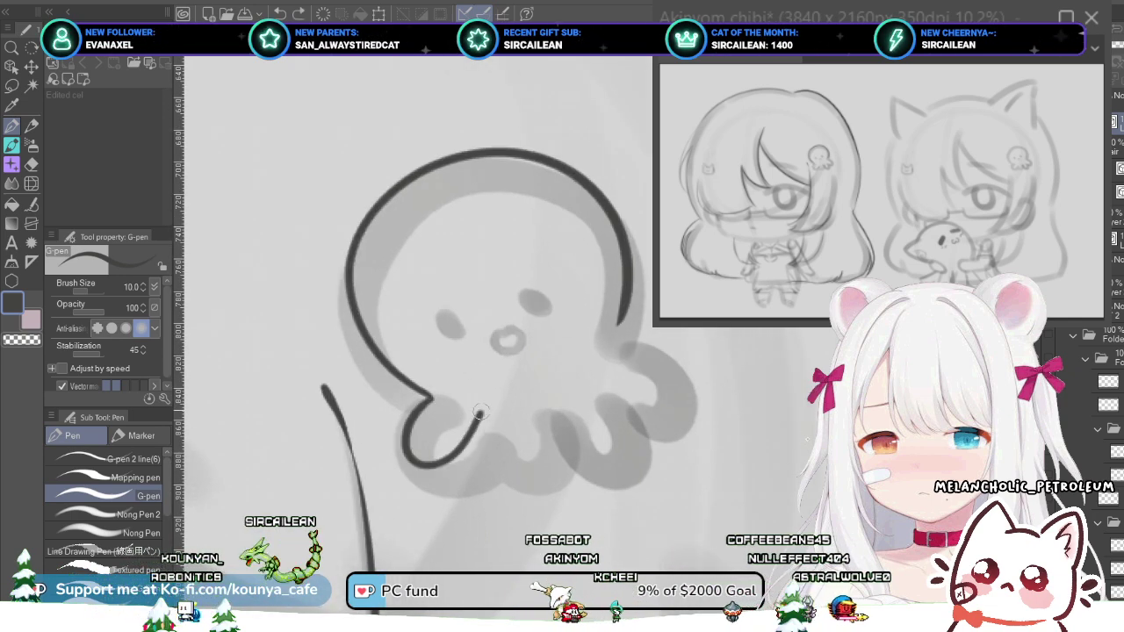
pyautogui.moveTo(481, 416)
pyautogui.mouseDown()
pyautogui.moveTo(495, 468)
pyautogui.moveTo(515, 474)
pyautogui.moveTo(540, 410)
pyautogui.mouseUp()
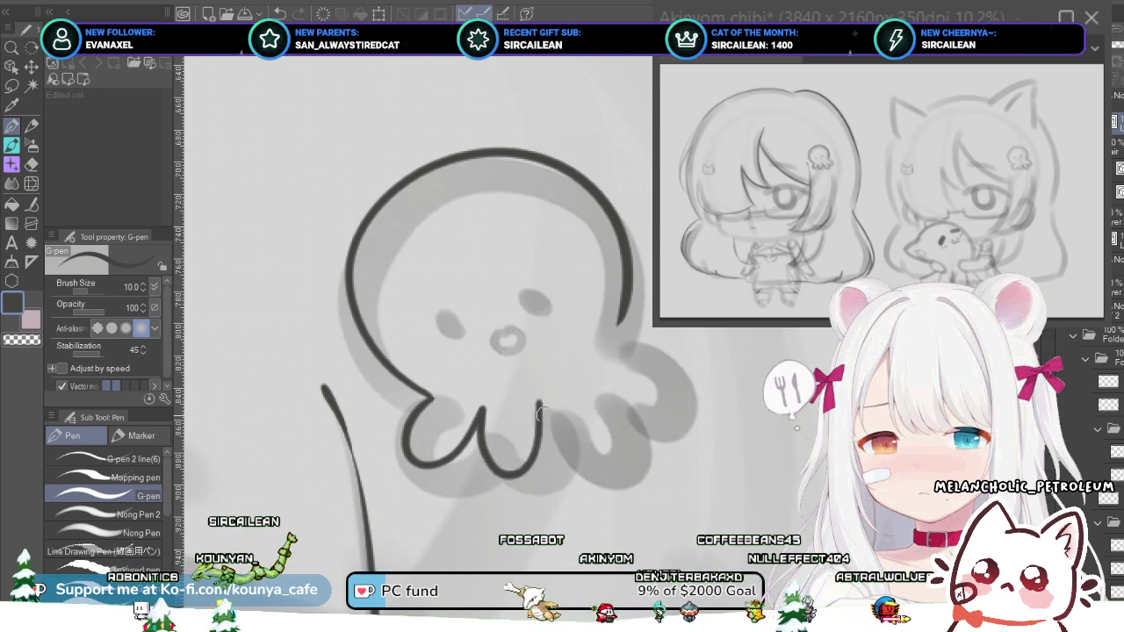
pyautogui.hotkey('ctrl', 'z')
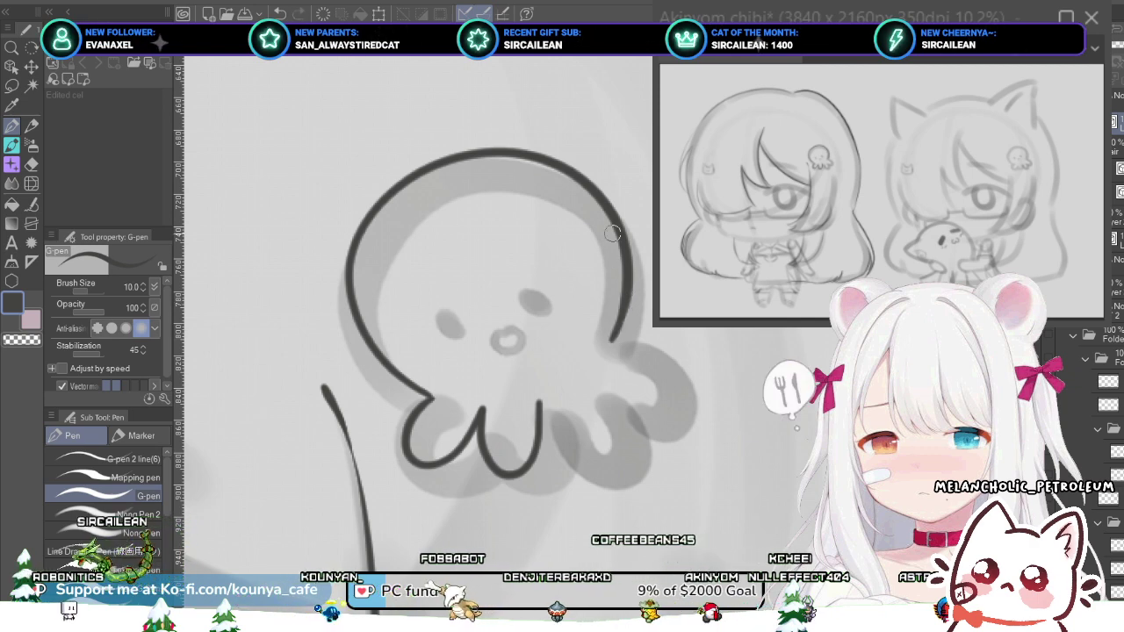
pyautogui.scroll(3, 612, 330)
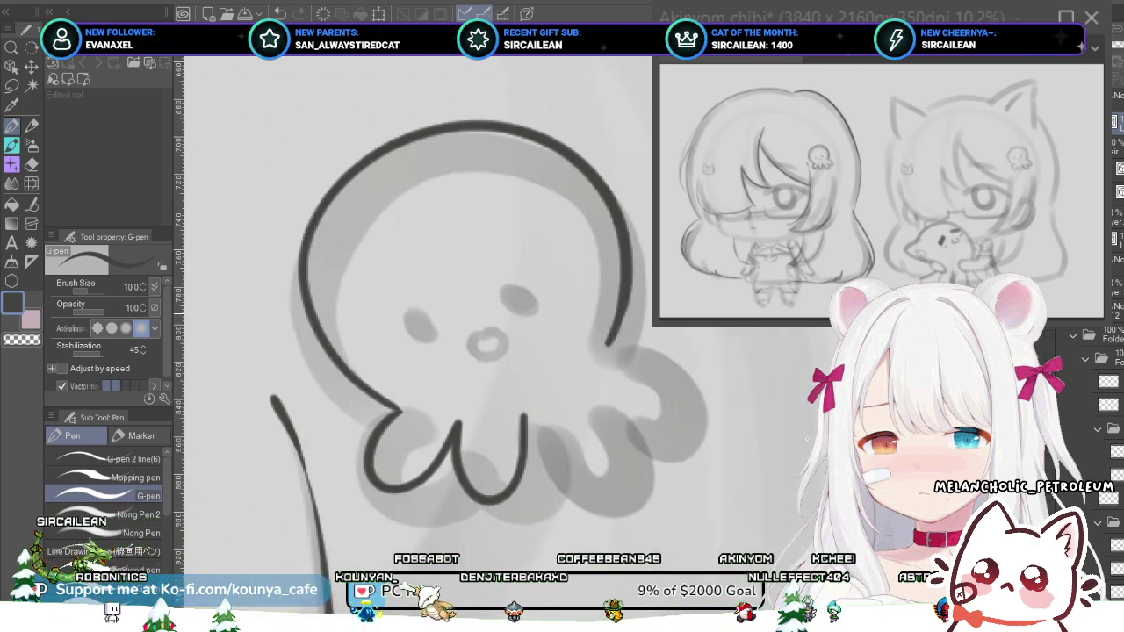
pyautogui.scroll(-2, 612, 329)
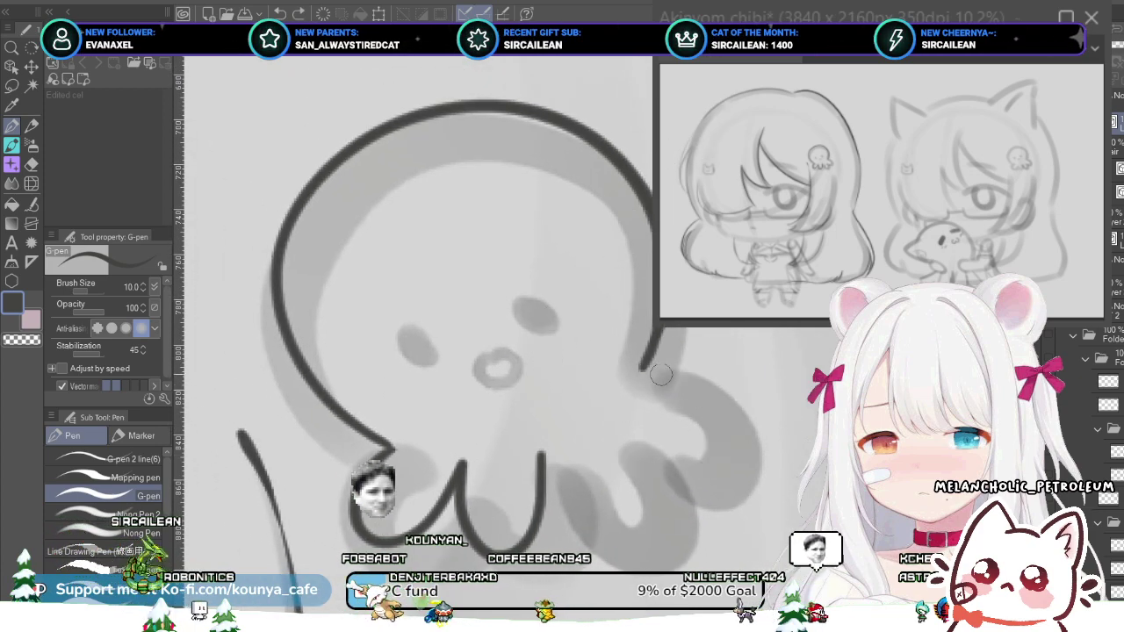
pyautogui.moveTo(643, 371)
pyautogui.mouseDown()
pyautogui.moveTo(738, 417)
pyautogui.moveTo(642, 443)
pyautogui.mouseUp()
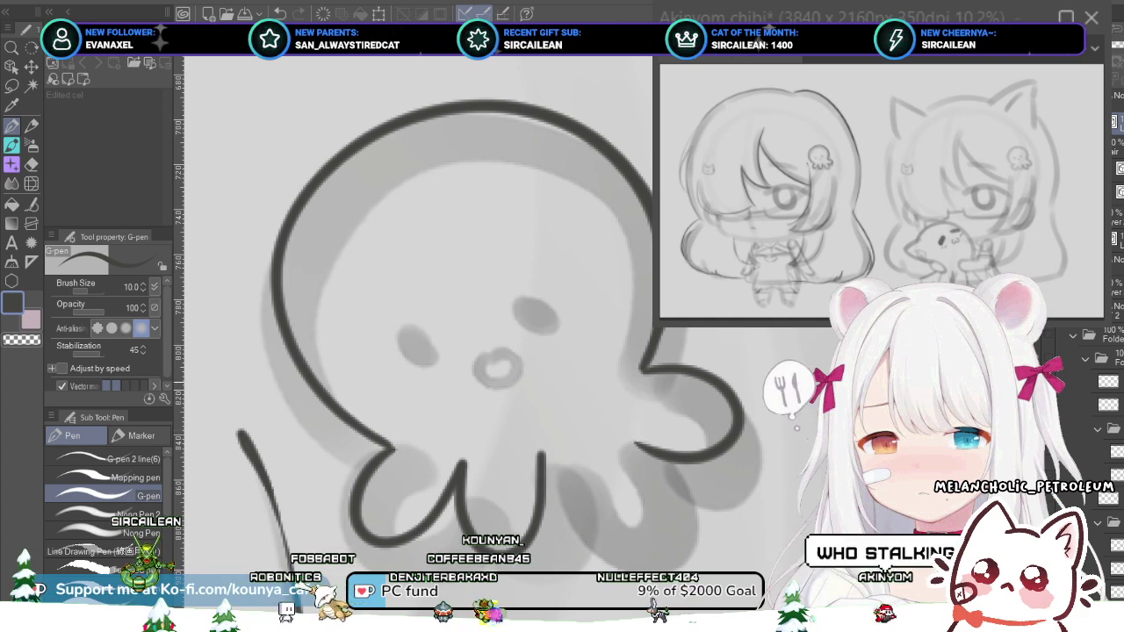
pyautogui.hotkey('ctrl', 'z')
pyautogui.moveTo(659, 328); pyautogui.dragTo(602, 450)
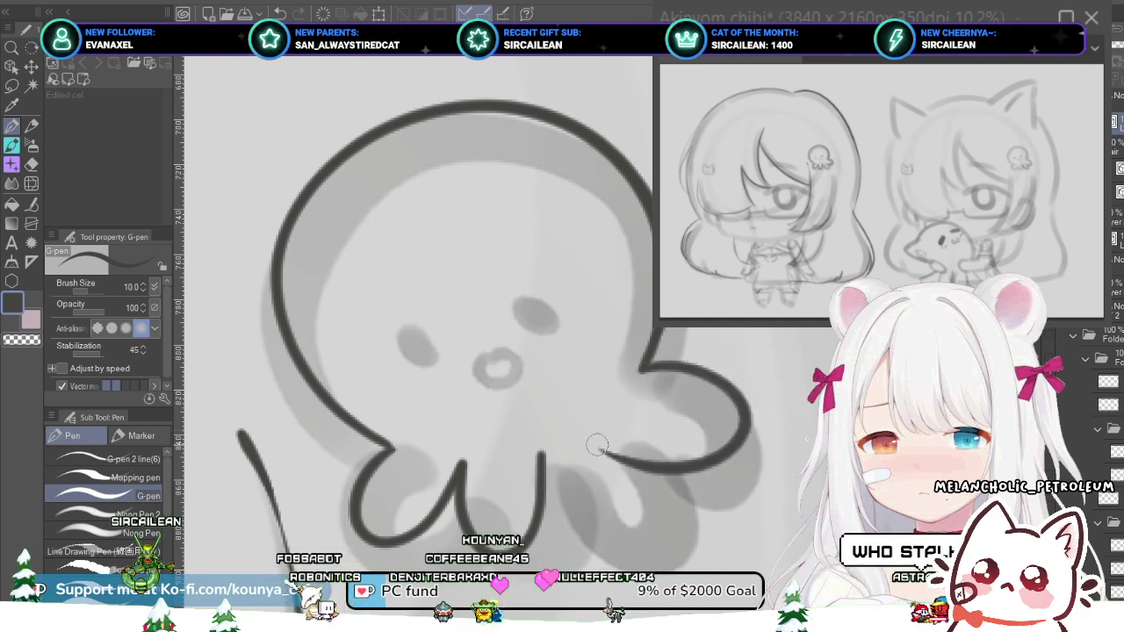
pyautogui.hotkey('ctrl', 'z')
pyautogui.hotkey('ctrl', 'z')
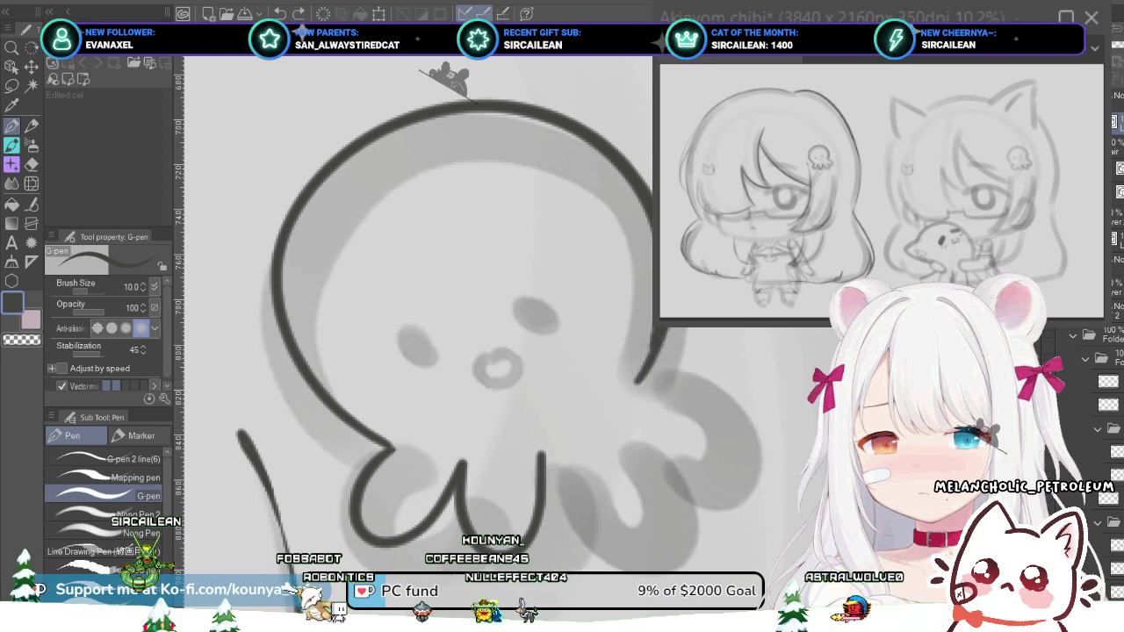
# - Extend the lower right end of the octopus's head outline slightly inward toward the start of the rightmost tentacle
pyautogui.moveTo(636, 383); pyautogui.dragTo(661, 332)
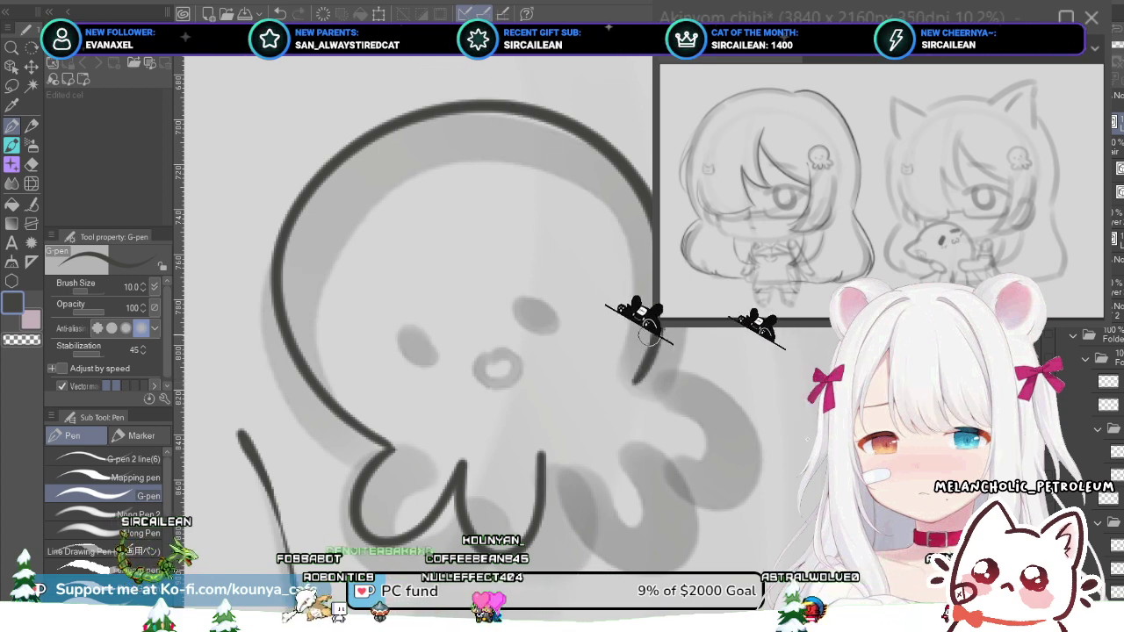
pyautogui.scroll(-3, 662, 332)
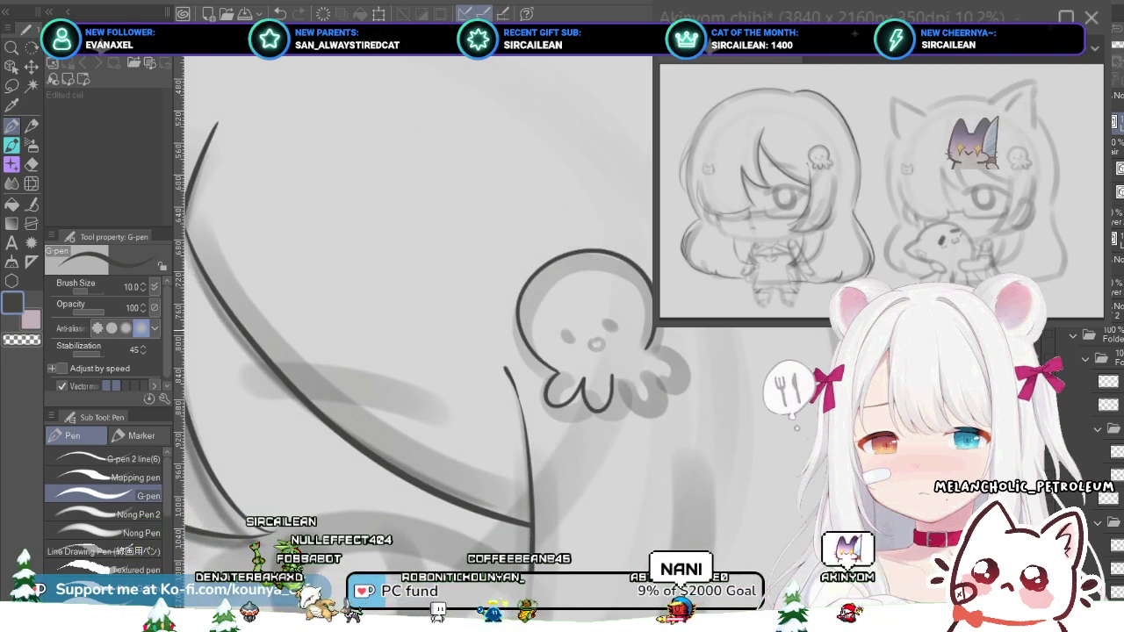
# - Ink the octopus's rightmost tentacle as one curve from the head's lower right end outward and back underneath
pyautogui.scroll(4, 660, 335)
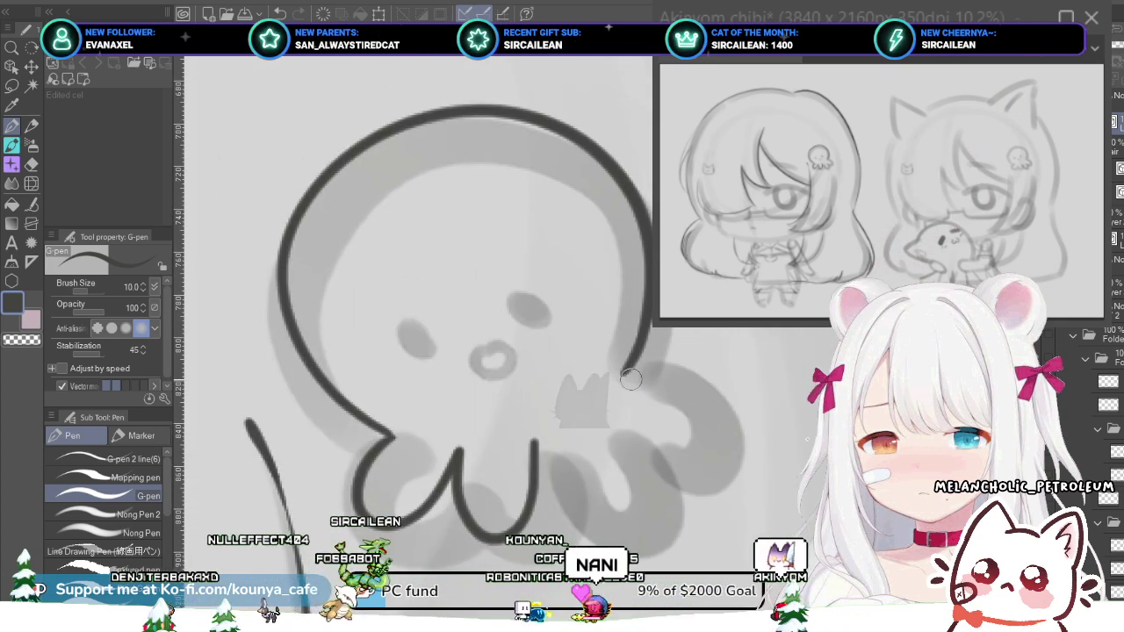
pyautogui.moveTo(636, 378)
pyautogui.mouseDown()
pyautogui.moveTo(680, 402)
pyautogui.moveTo(645, 377)
pyautogui.moveTo(723, 430)
pyautogui.moveTo(618, 436)
pyautogui.mouseUp()
pyautogui.hotkey('ctrl', 'z')
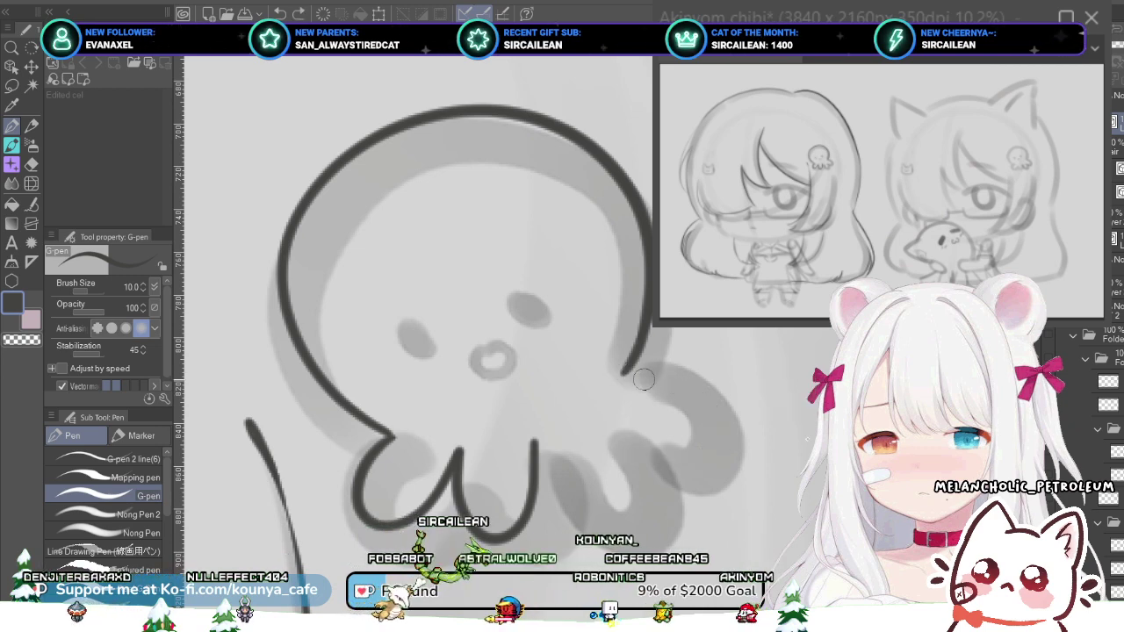
pyautogui.moveTo(641, 376)
pyautogui.mouseDown()
pyautogui.moveTo(639, 451)
pyautogui.moveTo(589, 439)
pyautogui.mouseUp()
pyautogui.hotkey('ctrl', 'z')
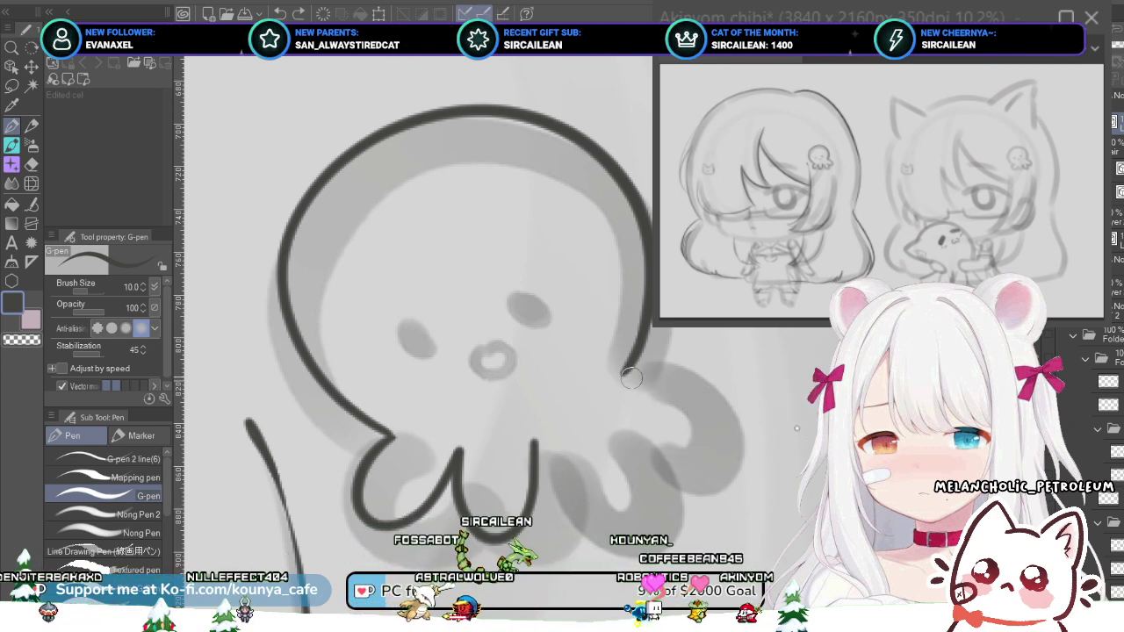
pyautogui.moveTo(623, 375)
pyautogui.mouseDown()
pyautogui.moveTo(686, 386)
pyautogui.moveTo(709, 435)
pyautogui.moveTo(597, 450)
pyautogui.mouseUp()
pyautogui.hotkey('ctrl', 'z')
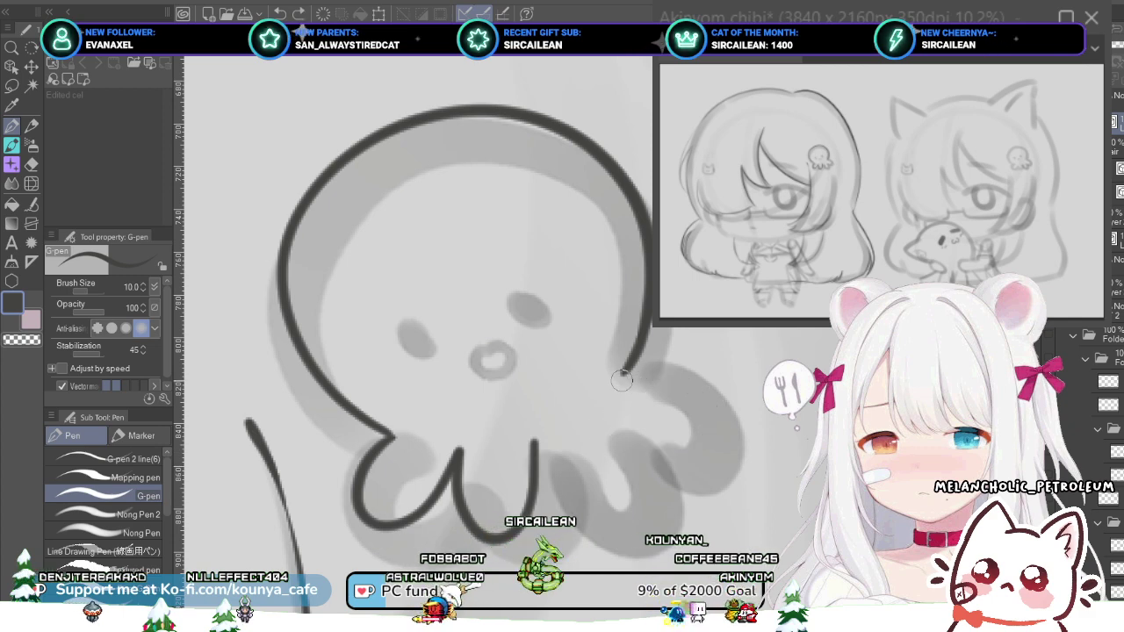
pyautogui.moveTo(621, 380)
pyautogui.mouseDown()
pyautogui.moveTo(711, 417)
pyautogui.moveTo(597, 461)
pyautogui.mouseUp()
pyautogui.hotkey('ctrl', 'z')
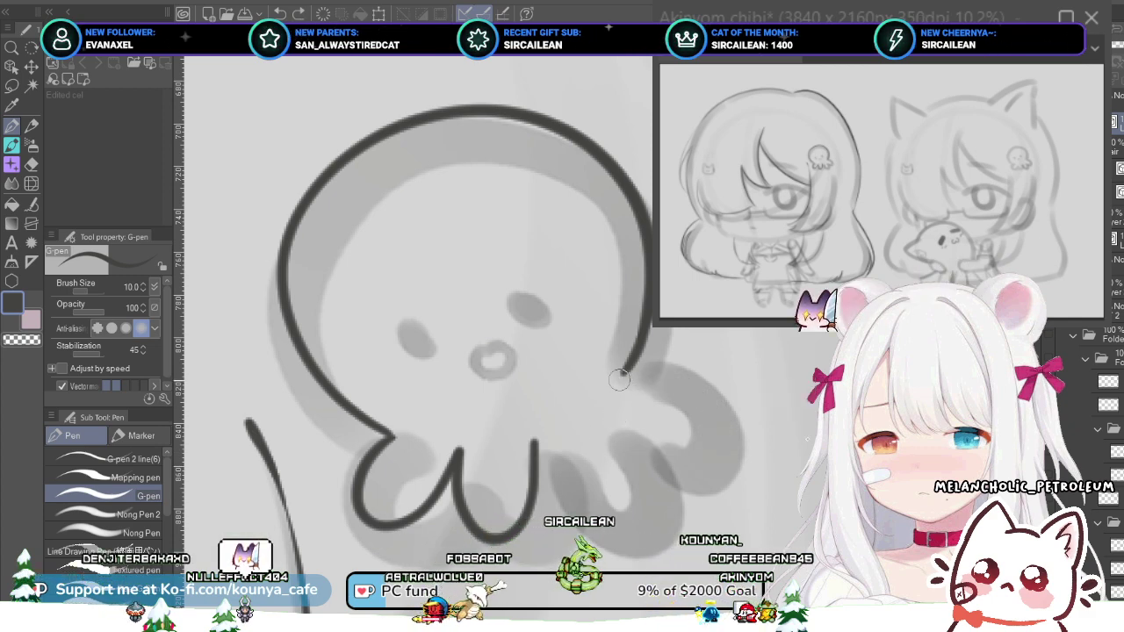
pyautogui.moveTo(619, 380)
pyautogui.mouseDown()
pyautogui.moveTo(722, 427)
pyautogui.moveTo(610, 443)
pyautogui.mouseUp()
pyautogui.hotkey('ctrl', 'z')
pyautogui.moveTo(620, 380)
pyautogui.mouseDown()
pyautogui.moveTo(699, 419)
pyautogui.moveTo(593, 448)
pyautogui.mouseUp()
pyautogui.hotkey('ctrl', 'z')
pyautogui.moveTo(624, 373)
pyautogui.mouseDown()
pyautogui.moveTo(673, 375)
pyautogui.moveTo(728, 413)
pyautogui.mouseUp()
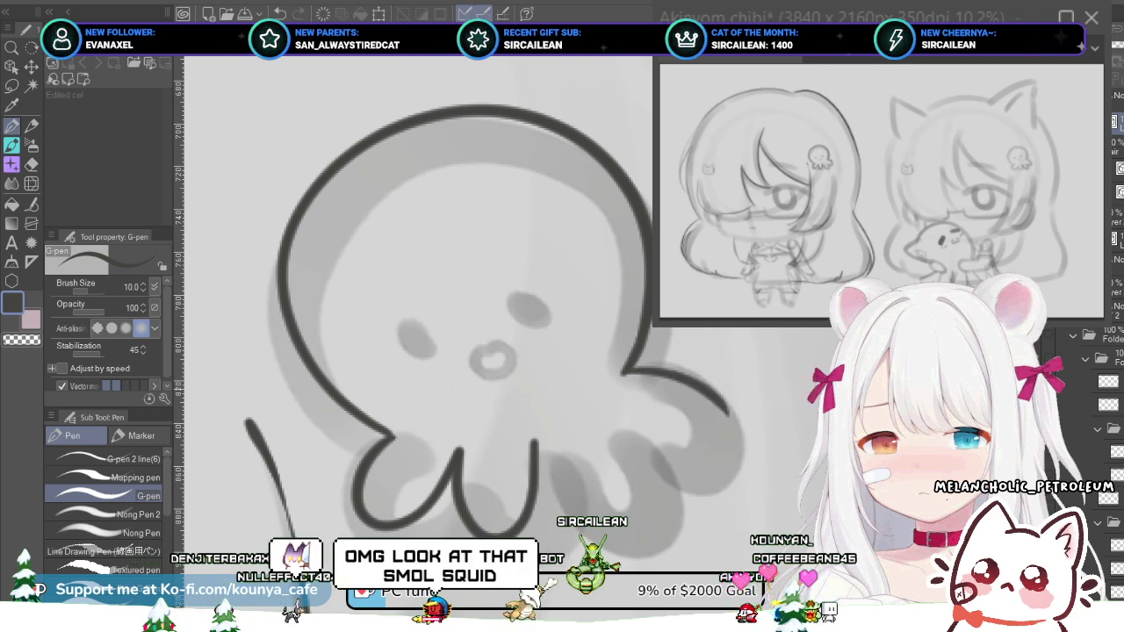
pyautogui.hotkey('ctrl', 'z')
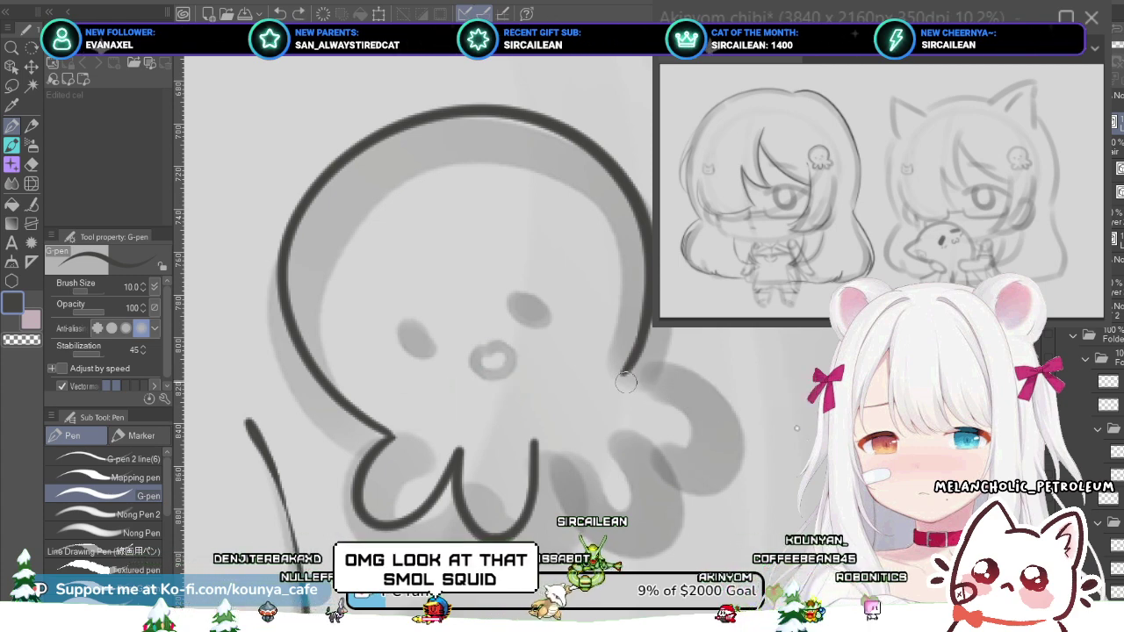
pyautogui.moveTo(623, 376)
pyautogui.mouseDown()
pyautogui.moveTo(722, 430)
pyautogui.moveTo(583, 436)
pyautogui.mouseUp()
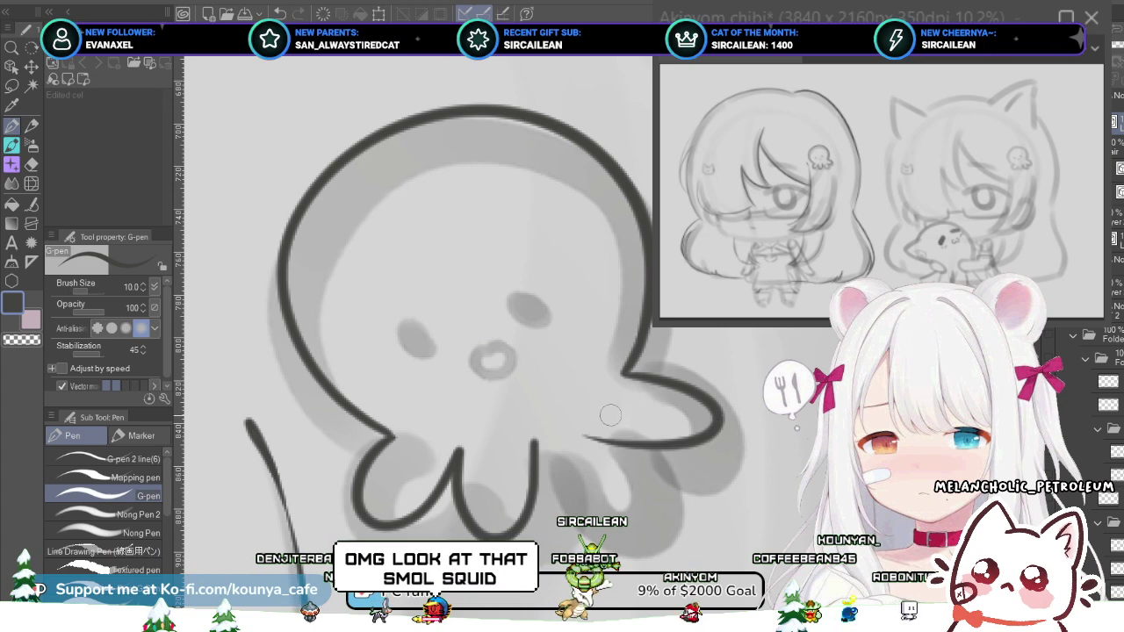
# - Redraw the octopus's rightmost tentacle as a fuller curve, nudge it toward the head and widen it slightly outward
pyautogui.hotkey('ctrl', 'z')
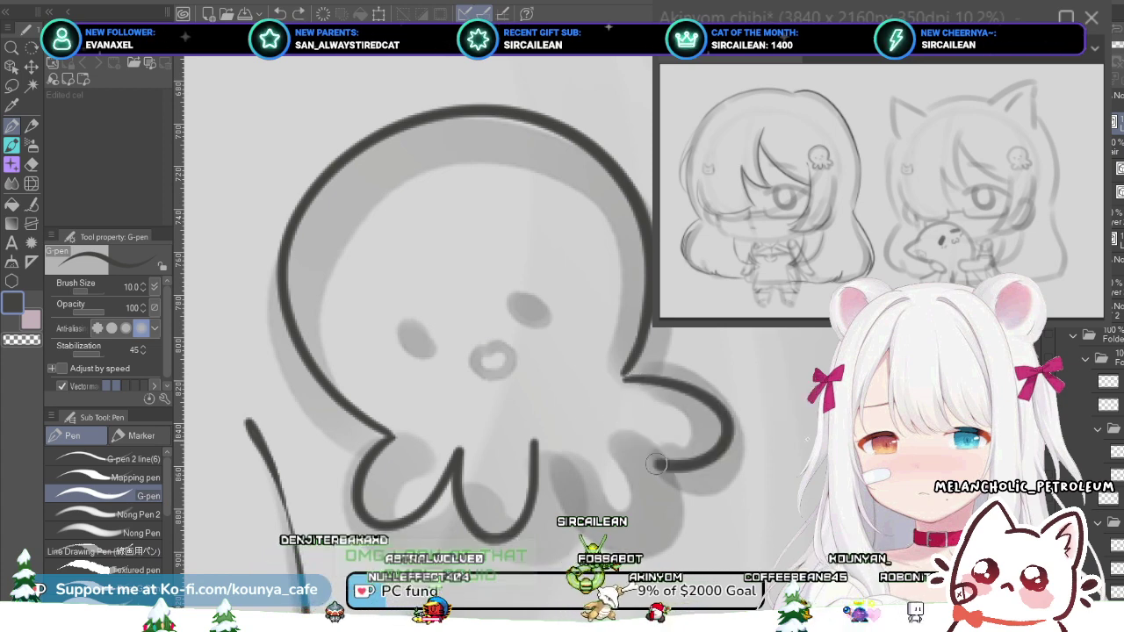
pyautogui.press('ctrl')
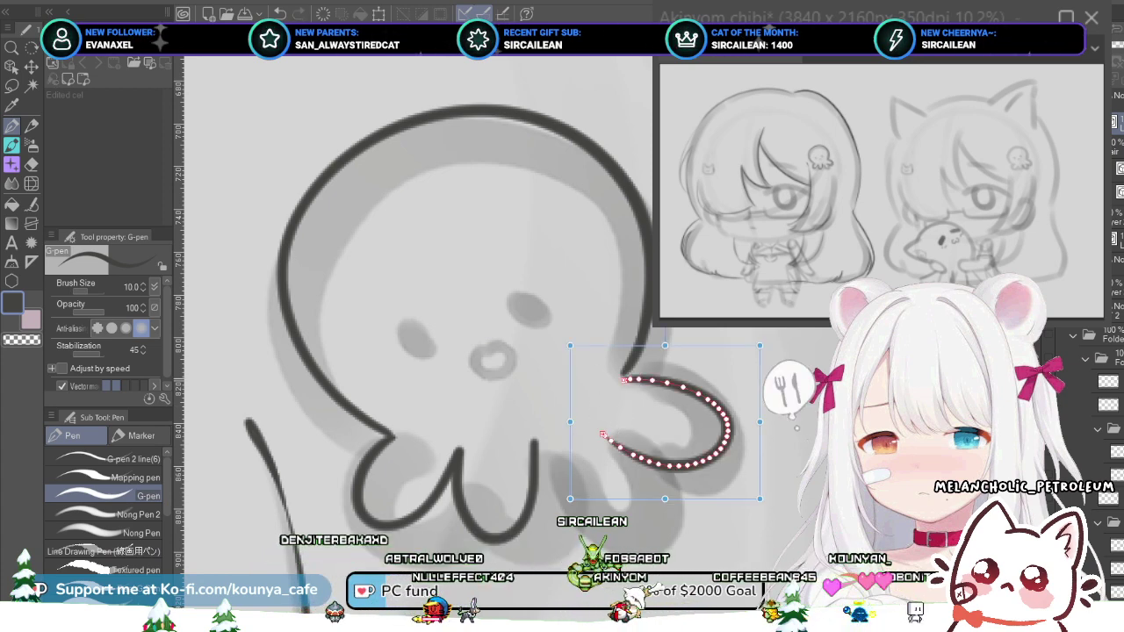
pyautogui.moveTo(685, 388); pyautogui.dragTo(679, 386)
pyautogui.press('ctrl')
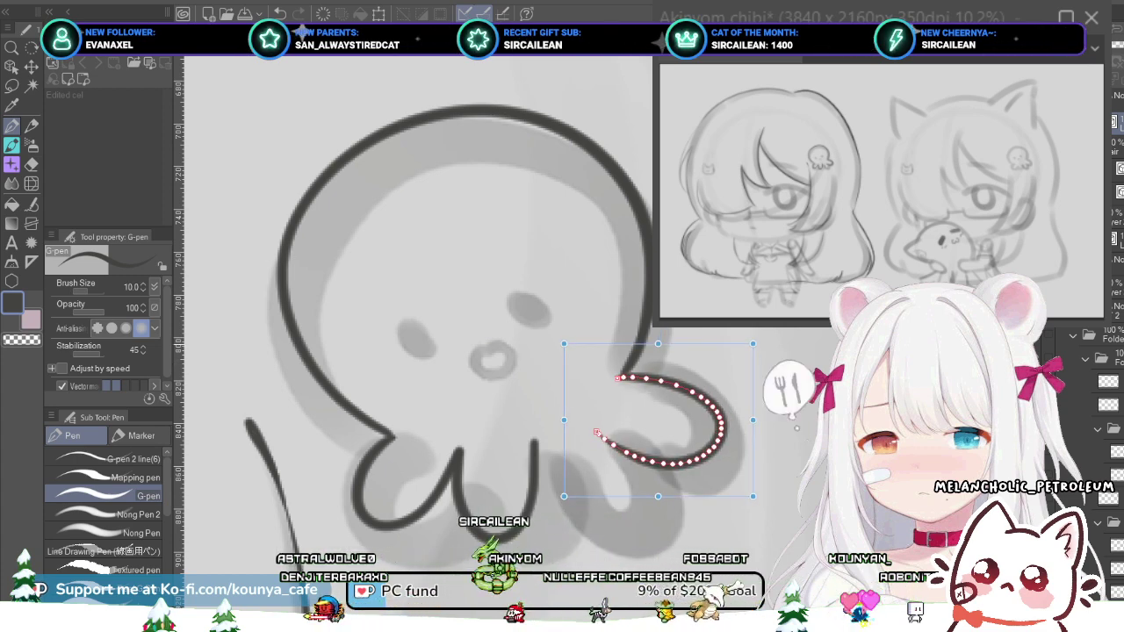
pyautogui.moveTo(753, 497); pyautogui.dragTo(763, 499)
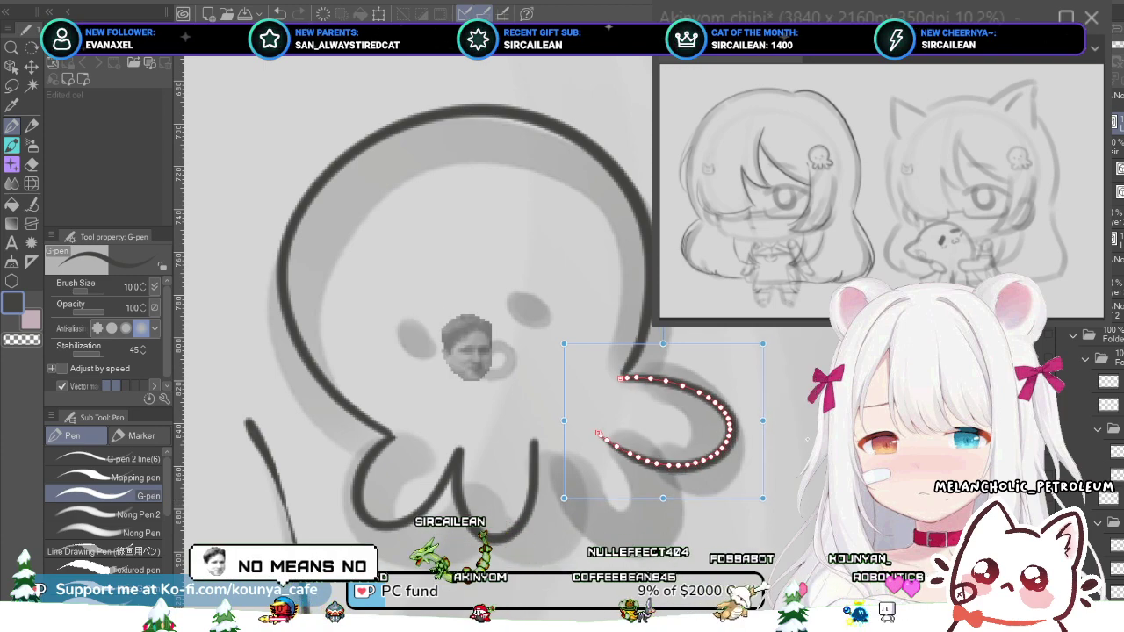
# - Ink the octopus's third rounded tentacle from the second tentacle's upper end, redoing the curve until it loops back up beside the rightmost tentacle
pyautogui.scroll(3, 796, 429)
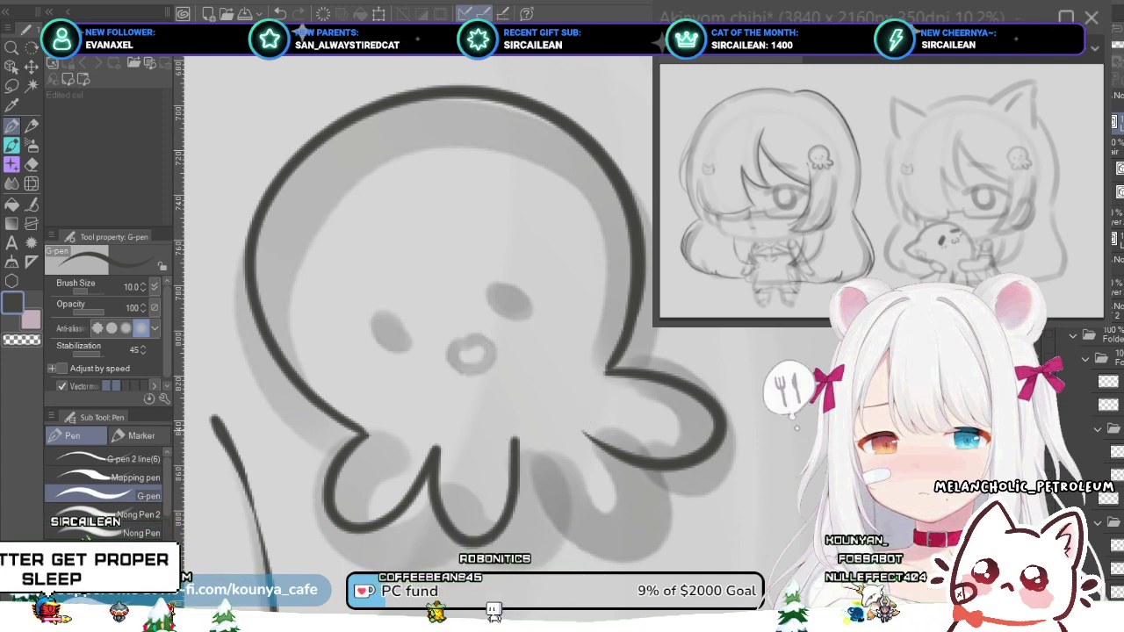
pyautogui.scroll(1, 526, 432)
pyautogui.moveTo(551, 447); pyautogui.dragTo(534, 427)
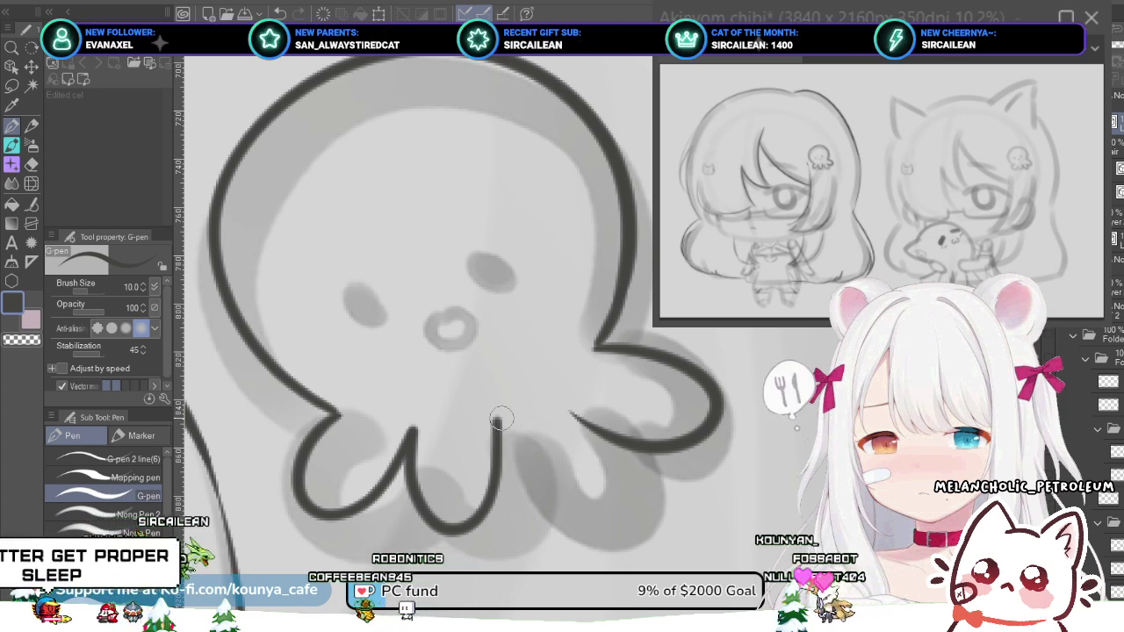
pyautogui.moveTo(496, 416); pyautogui.dragTo(537, 467)
pyautogui.hotkey('ctrl', 'z')
pyautogui.moveTo(496, 418); pyautogui.dragTo(543, 474)
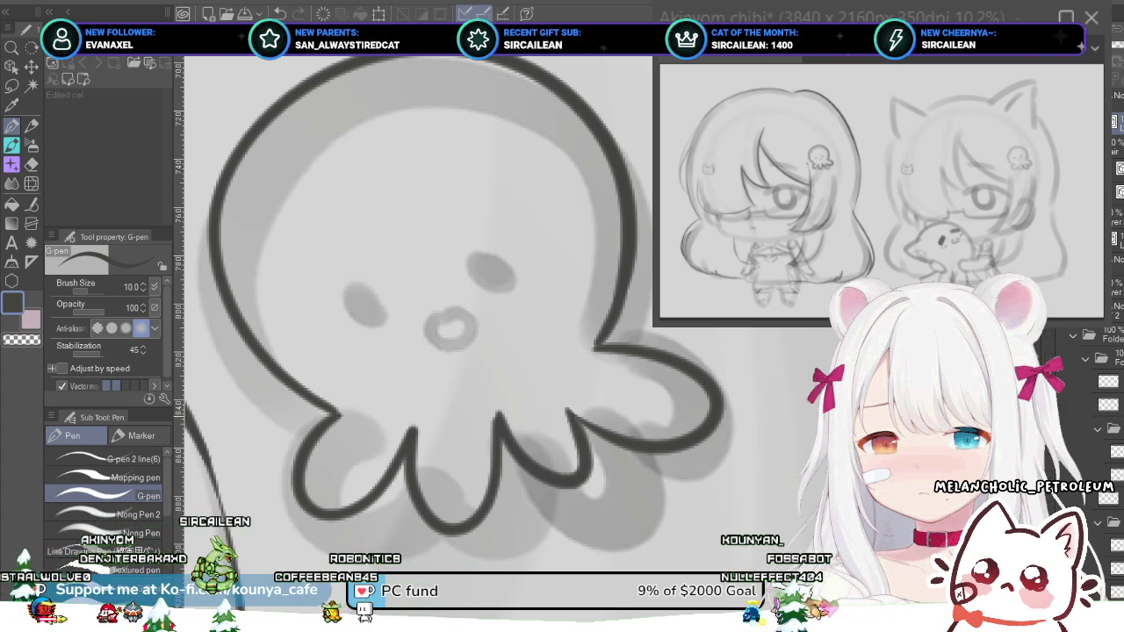
pyautogui.hotkey('ctrl', 'z')
pyautogui.moveTo(497, 414)
pyautogui.mouseDown()
pyautogui.moveTo(524, 457)
pyautogui.moveTo(595, 494)
pyautogui.moveTo(560, 380)
pyautogui.mouseUp()
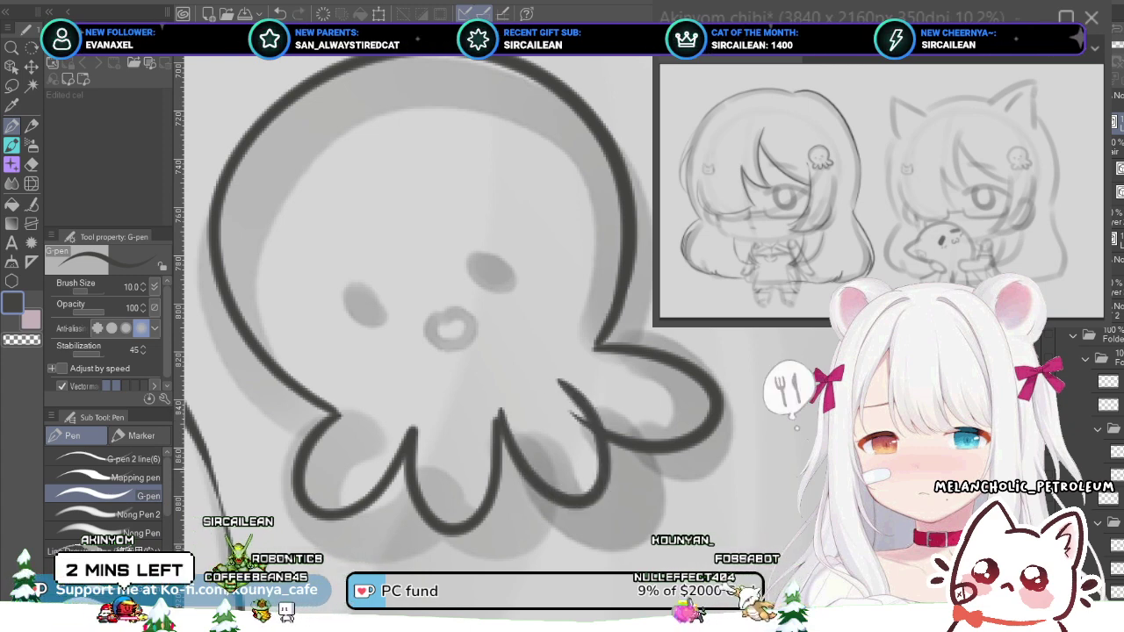
pyautogui.press('ctrl')
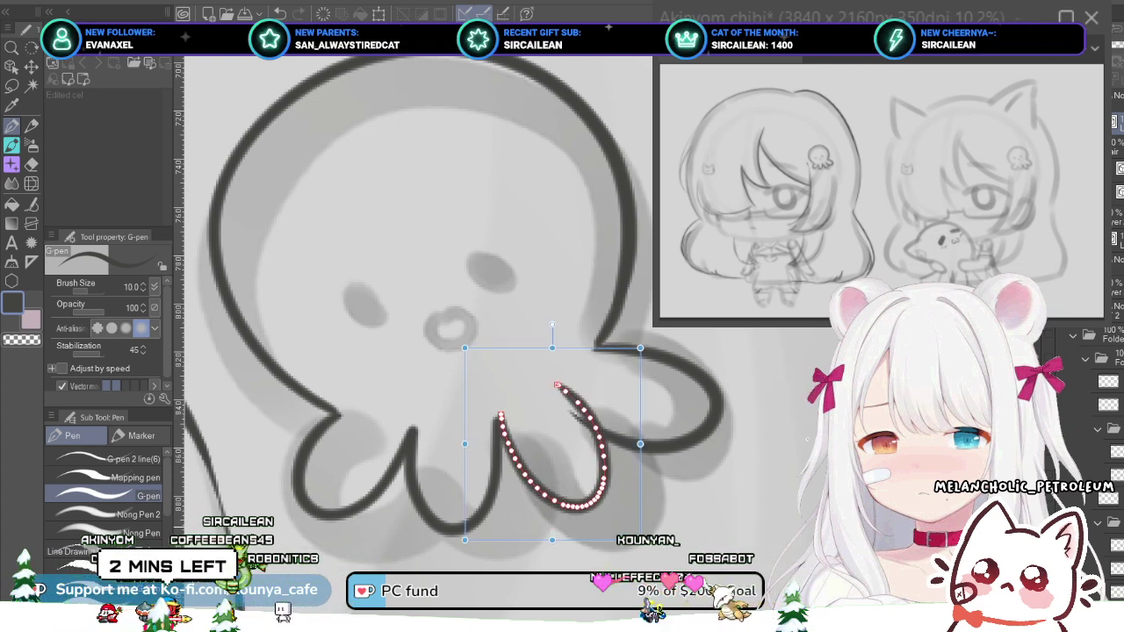
pyautogui.press('Delete')
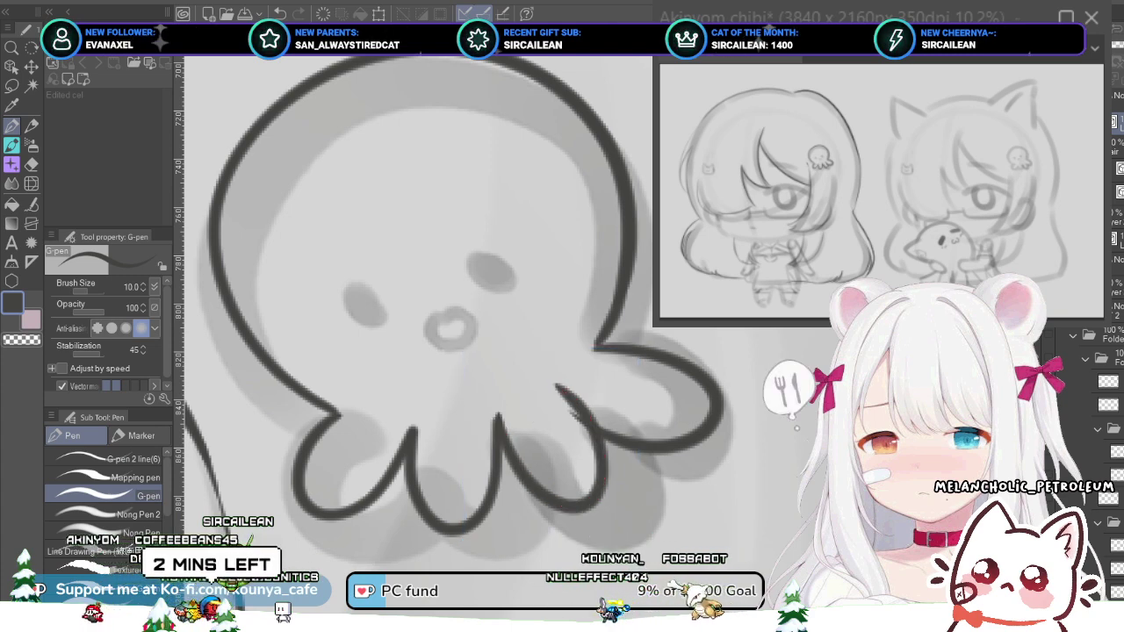
# - Delete the rightmost tentacle and redraw it as one curve from below the head outline's lower right end back to the third tentacle
pyautogui.keyDown('ctrl'); pyautogui.click(572, 412); pyautogui.keyUp('ctrl')
pyautogui.press('Delete')
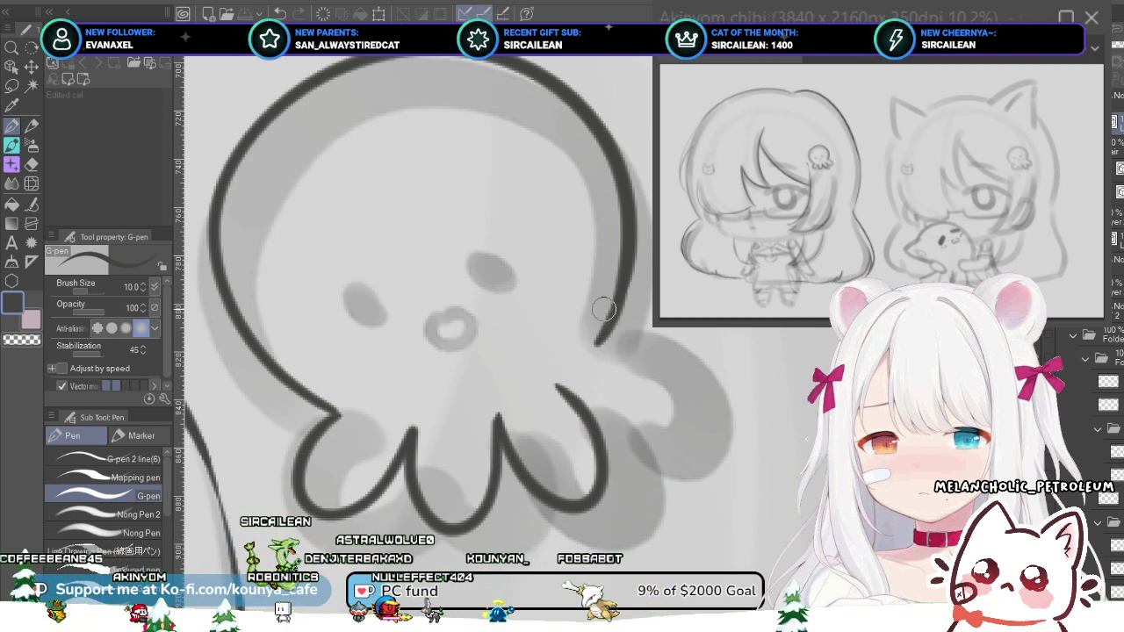
pyautogui.moveTo(492, 342); pyautogui.dragTo(465, 360)
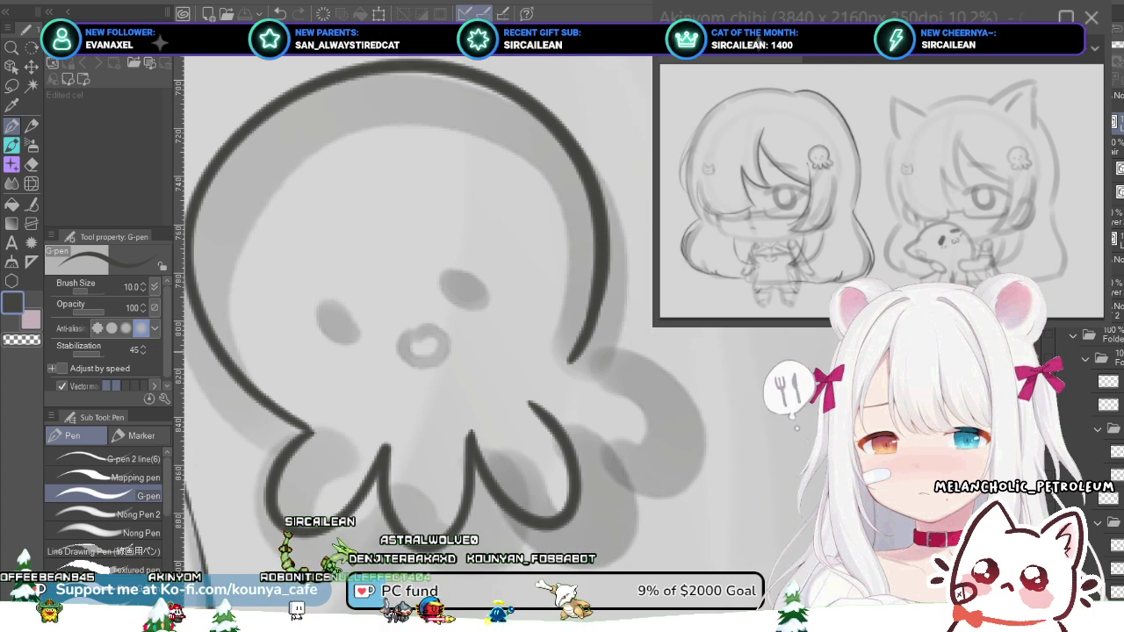
pyautogui.scroll(2, 587, 319)
pyautogui.keyDown('ctrl'); pyautogui.click(591, 320); pyautogui.keyUp('ctrl')
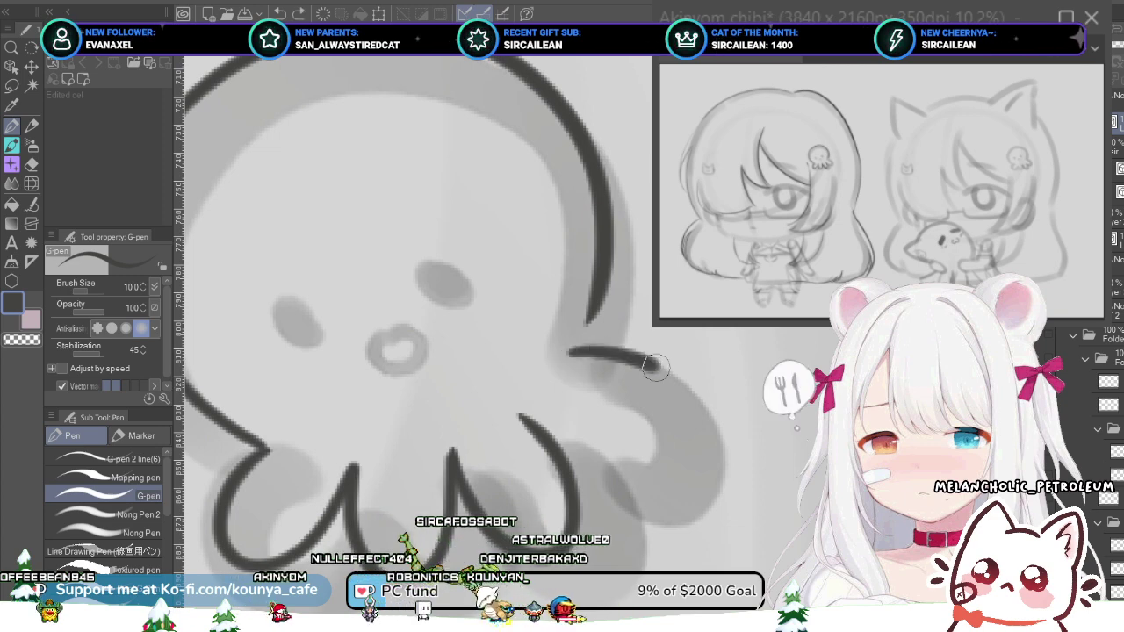
pyautogui.hotkey('ctrl', 'z')
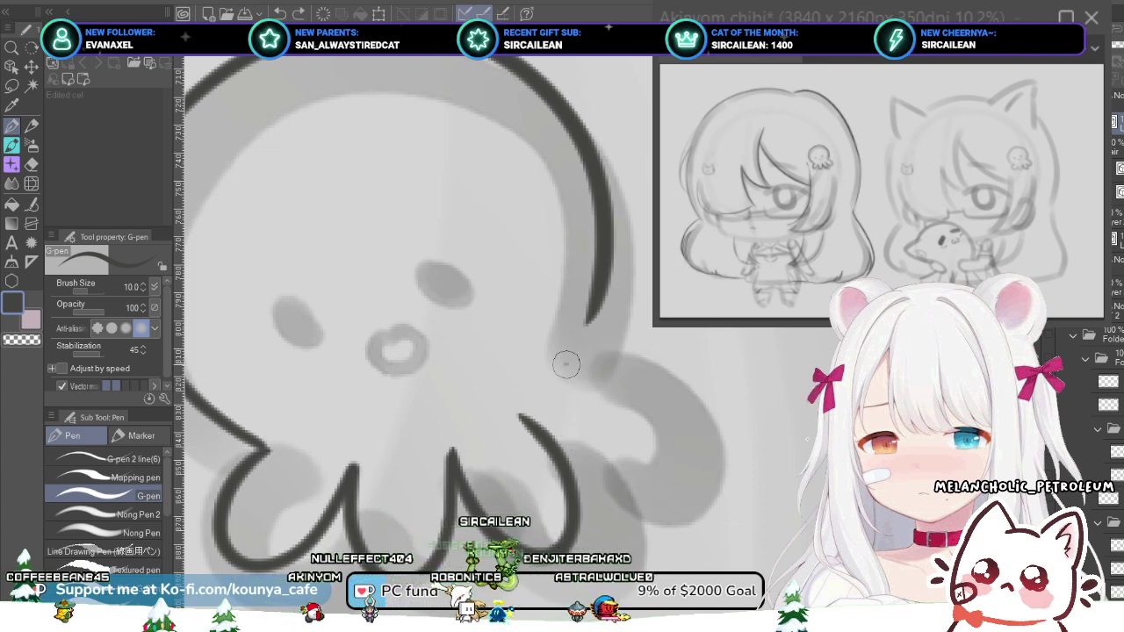
pyautogui.moveTo(679, 376)
pyautogui.mouseDown()
pyautogui.moveTo(685, 428)
pyautogui.moveTo(514, 414)
pyautogui.mouseUp()
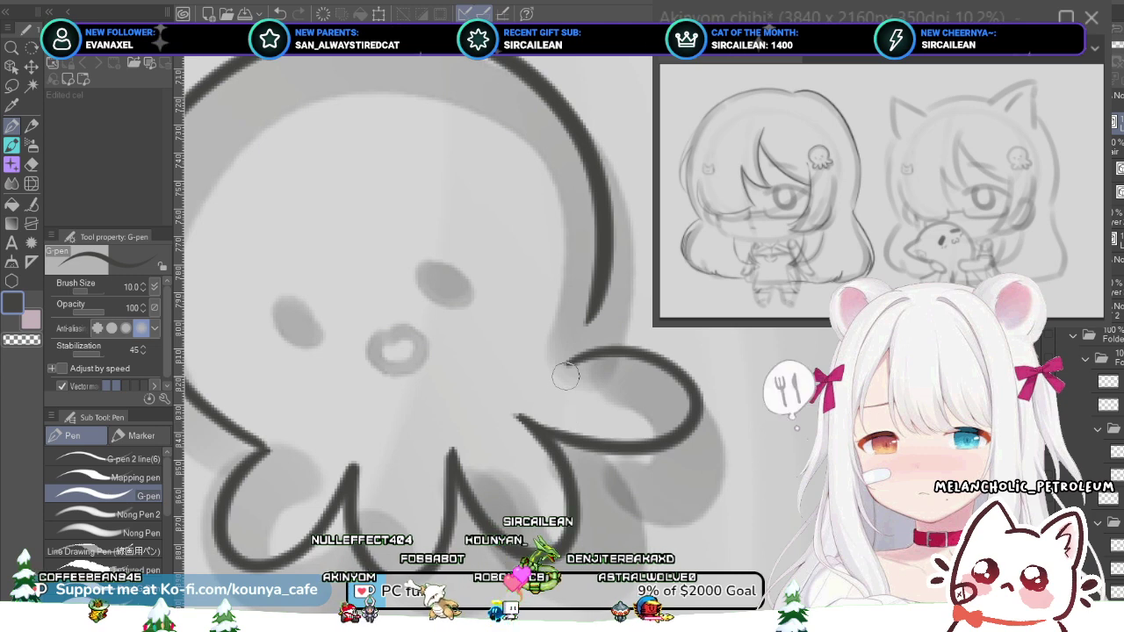
pyautogui.hotkey('ctrl', 'z')
pyautogui.moveTo(562, 363)
pyautogui.mouseDown()
pyautogui.moveTo(613, 362)
pyautogui.moveTo(686, 409)
pyautogui.moveTo(537, 418)
pyautogui.mouseUp()
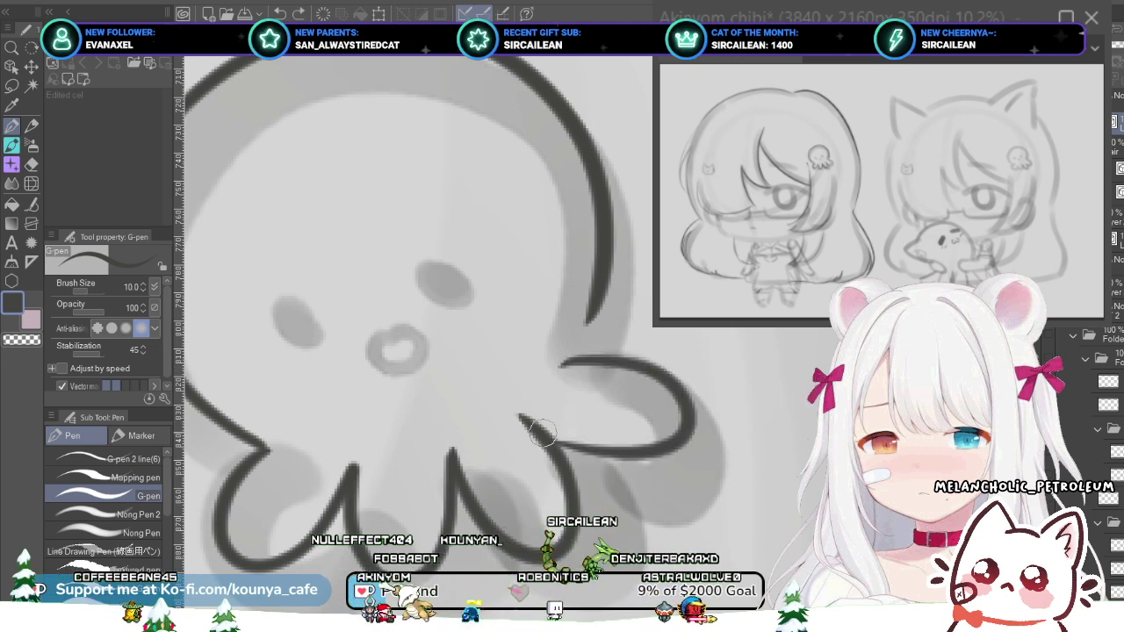
pyautogui.hotkey('ctrl', 'z')
pyautogui.moveTo(571, 359)
pyautogui.mouseDown()
pyautogui.moveTo(685, 411)
pyautogui.moveTo(602, 467)
pyautogui.moveTo(514, 436)
pyautogui.mouseUp()
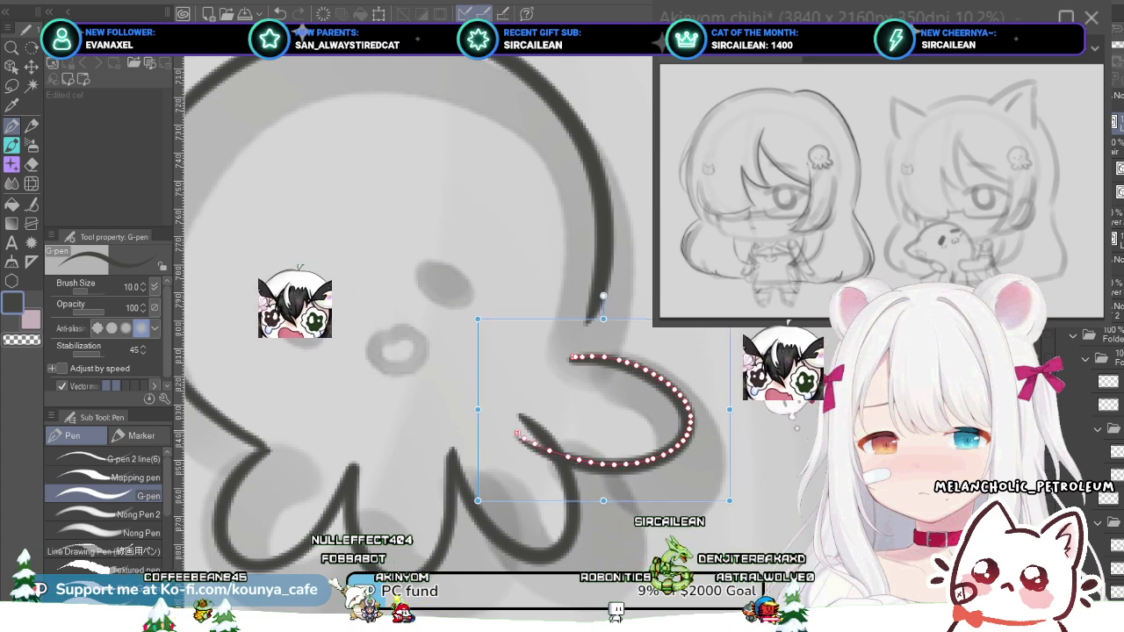
# - Shift and reshape the new rightmost tentacle so it meets the lower right head outline and the third tentacle
pyautogui.moveTo(645, 463); pyautogui.dragTo(657, 457)
pyautogui.moveTo(737, 317); pyautogui.dragTo(739, 334)
pyautogui.press('Return')
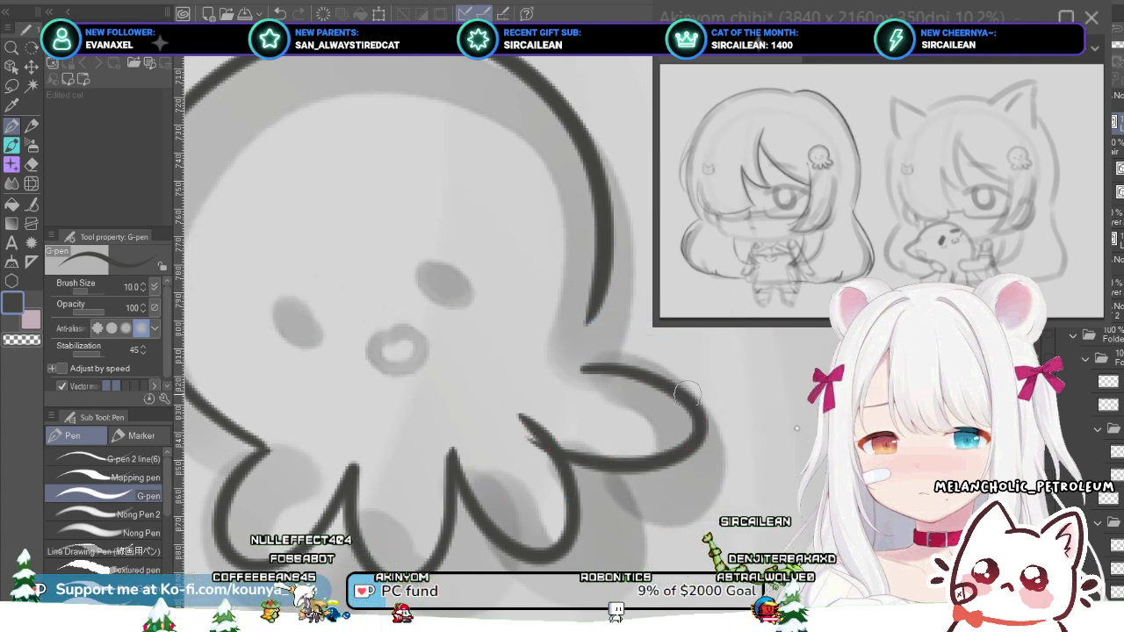
pyautogui.moveTo(659, 461); pyautogui.dragTo(661, 456)
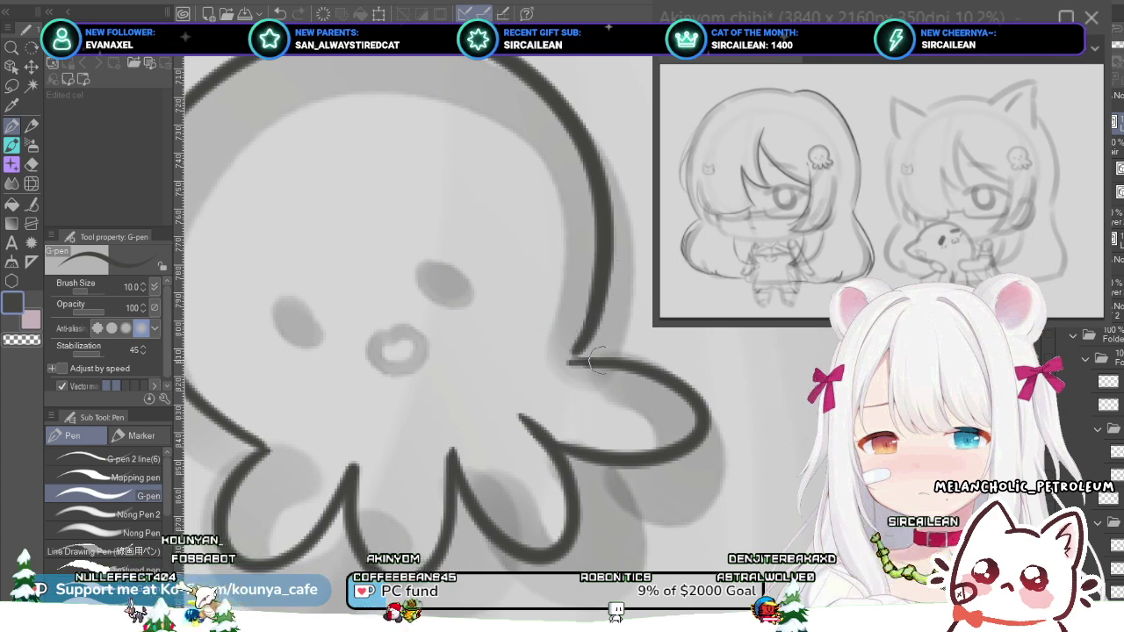
# - Thicken the lower right side of the octopus's head outline with strokes running to the rightmost tentacle's corner
pyautogui.scroll(-5, 590, 373)
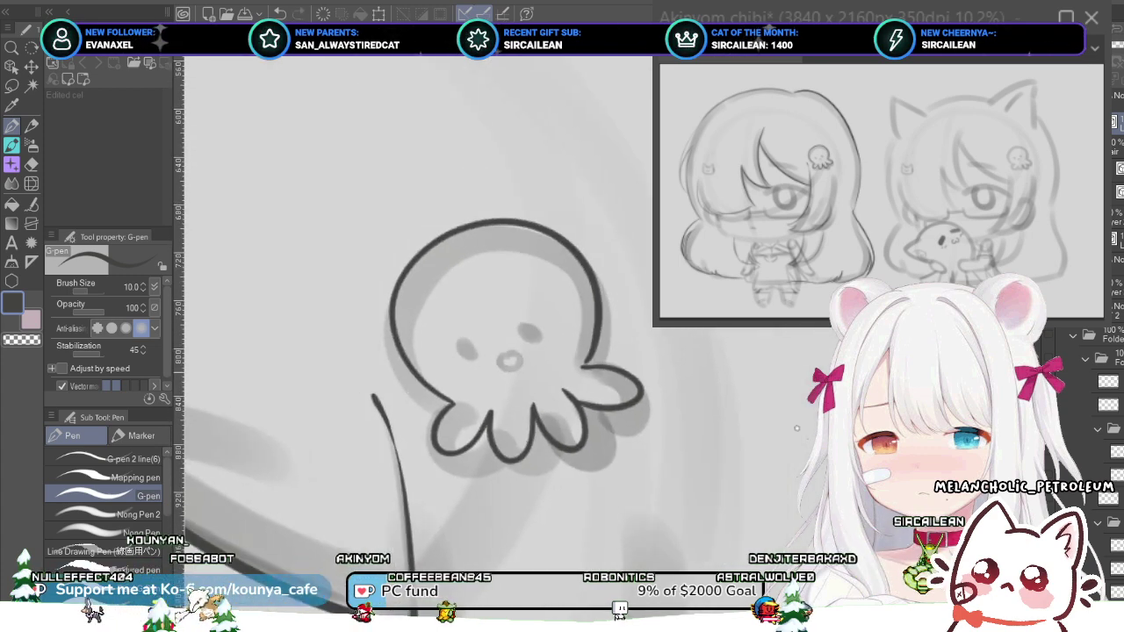
pyautogui.scroll(6, 585, 375)
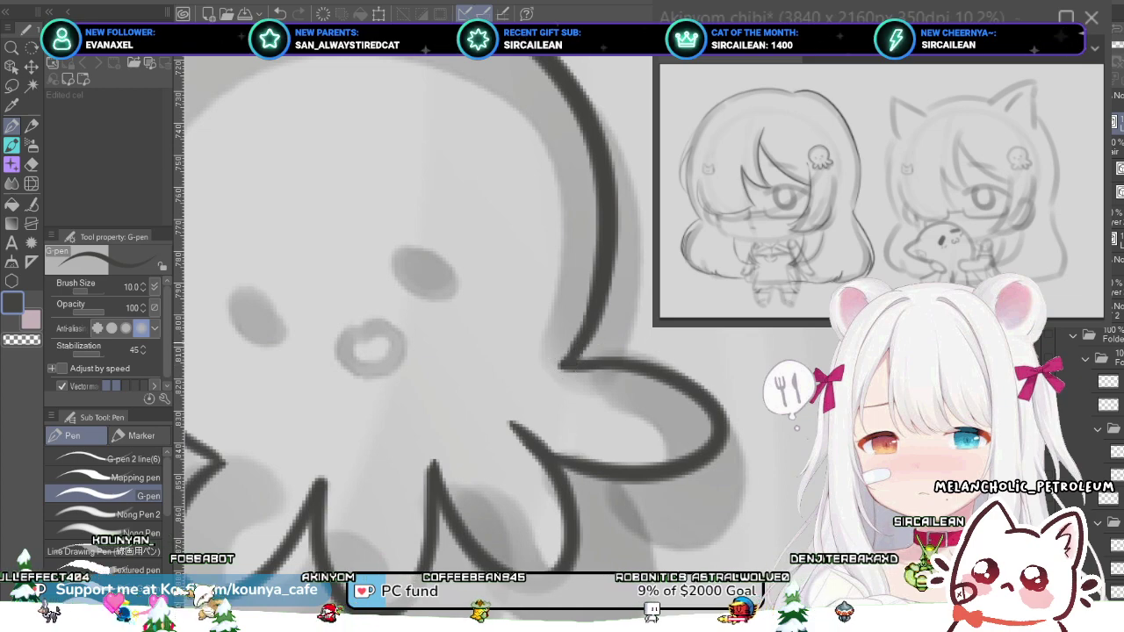
pyautogui.scroll(-3, 509, 351)
pyautogui.scroll(3, 586, 301)
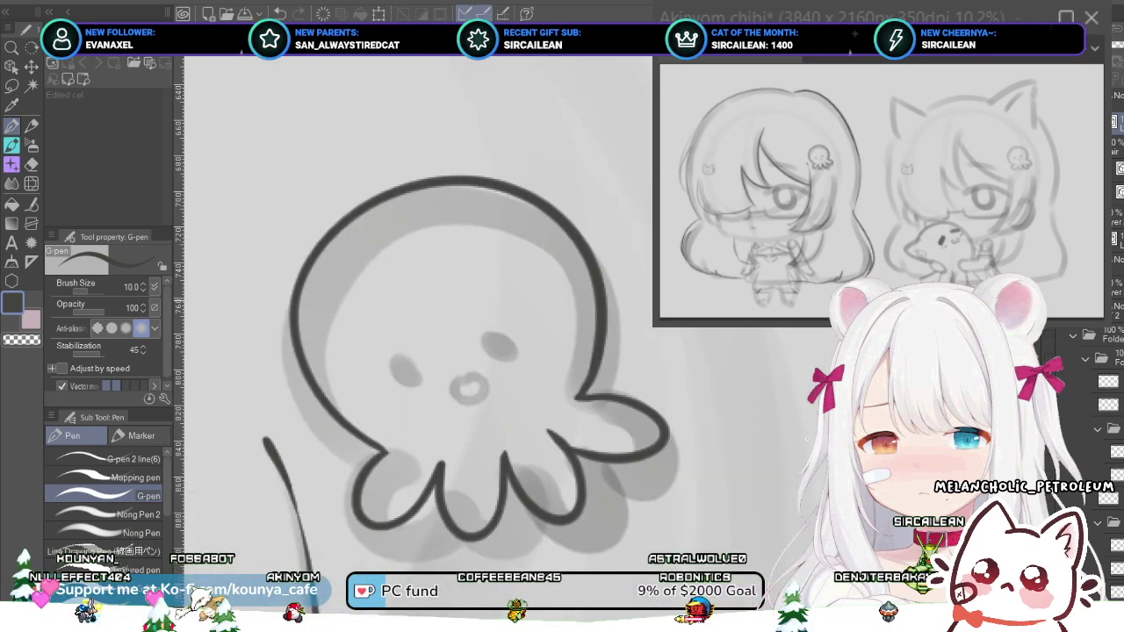
pyautogui.scroll(2, 575, 387)
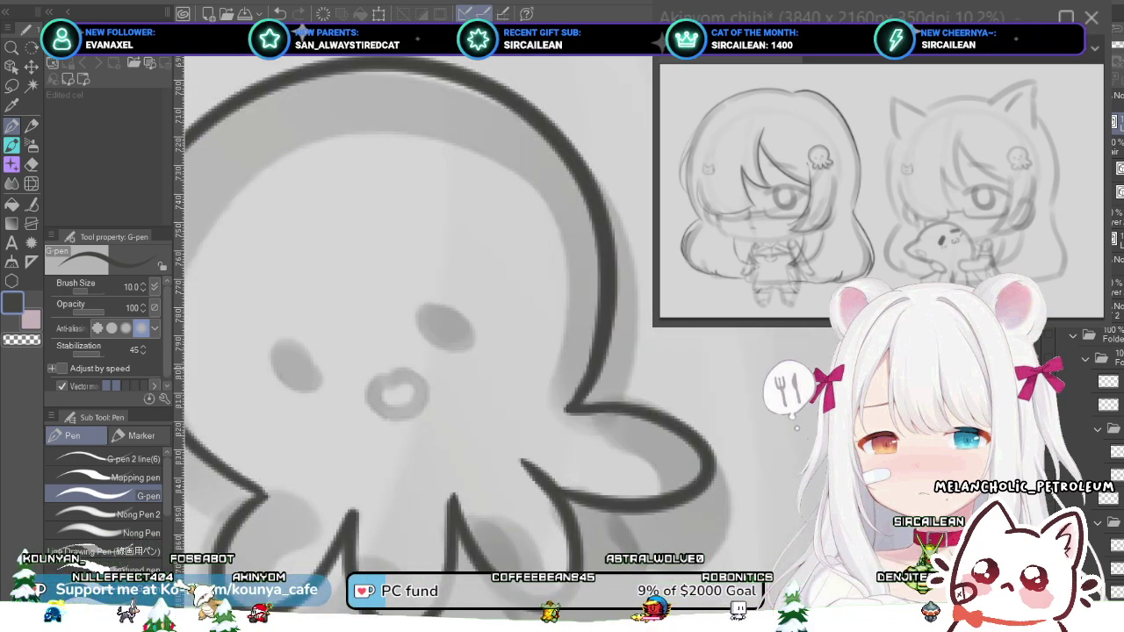
pyautogui.moveTo(564, 407); pyautogui.dragTo(606, 331)
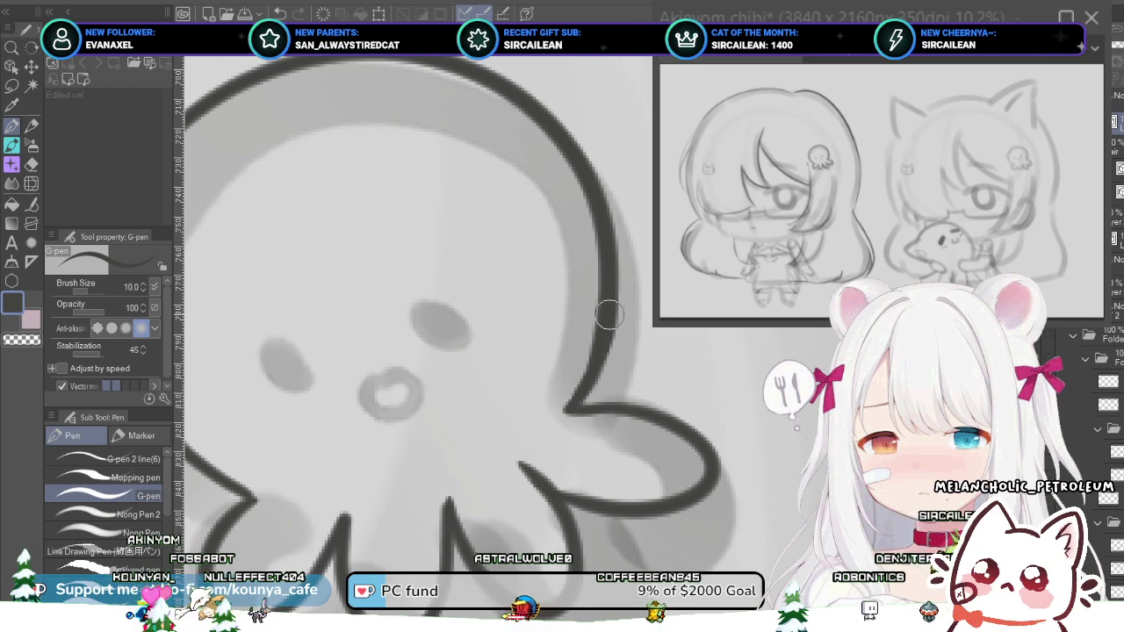
pyautogui.moveTo(608, 246); pyautogui.dragTo(595, 362)
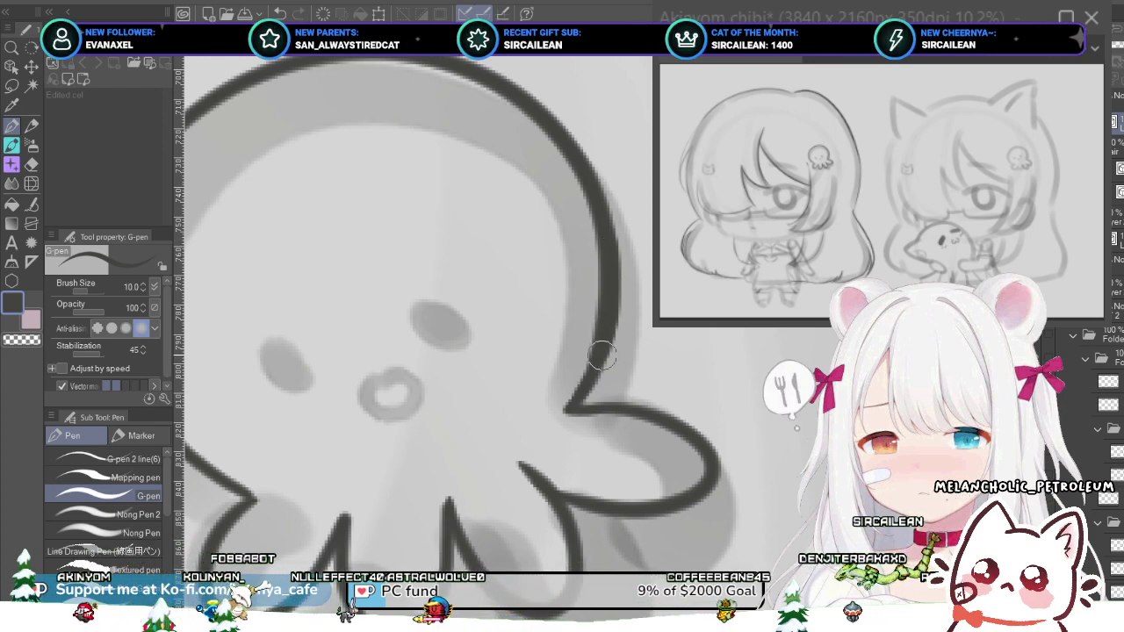
# - Set the G-pen brush size to 22.2 and try out a filled dot over the octopus's left eye
pyautogui.scroll(-5, 605, 302)
pyautogui.scroll(1, 545, 286)
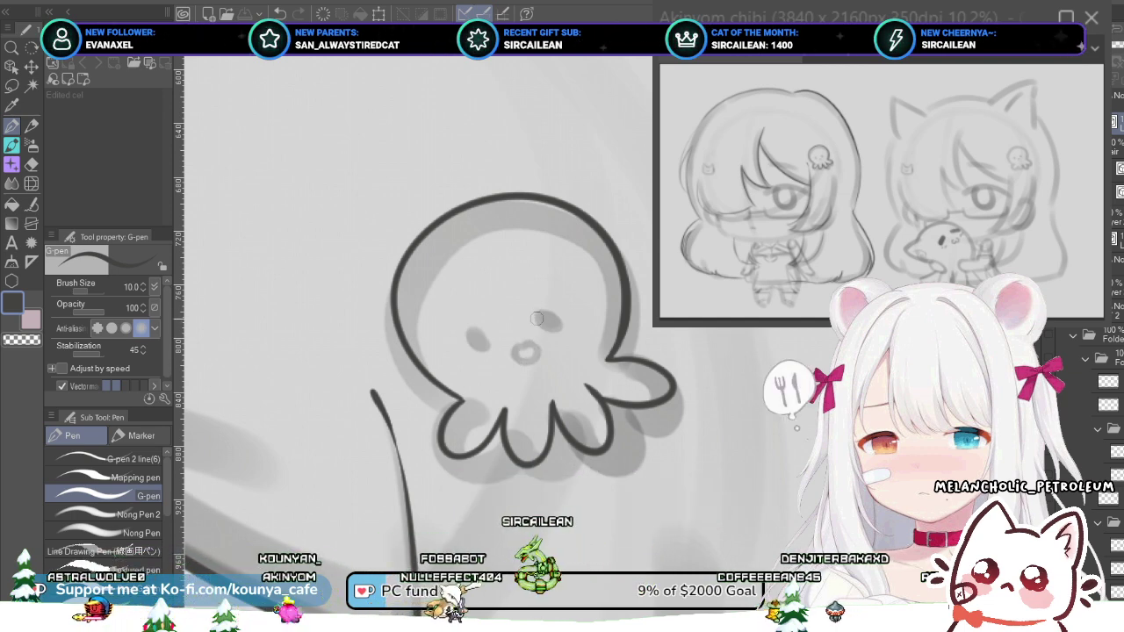
pyautogui.scroll(4, 532, 309)
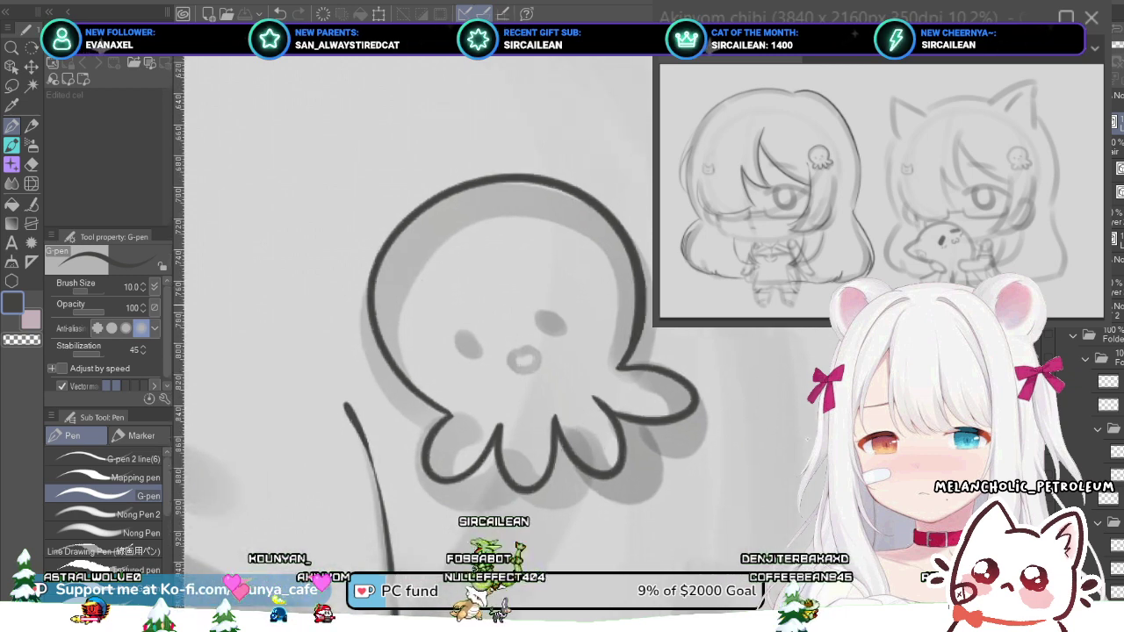
pyautogui.moveTo(778, 450); pyautogui.dragTo(797, 428)
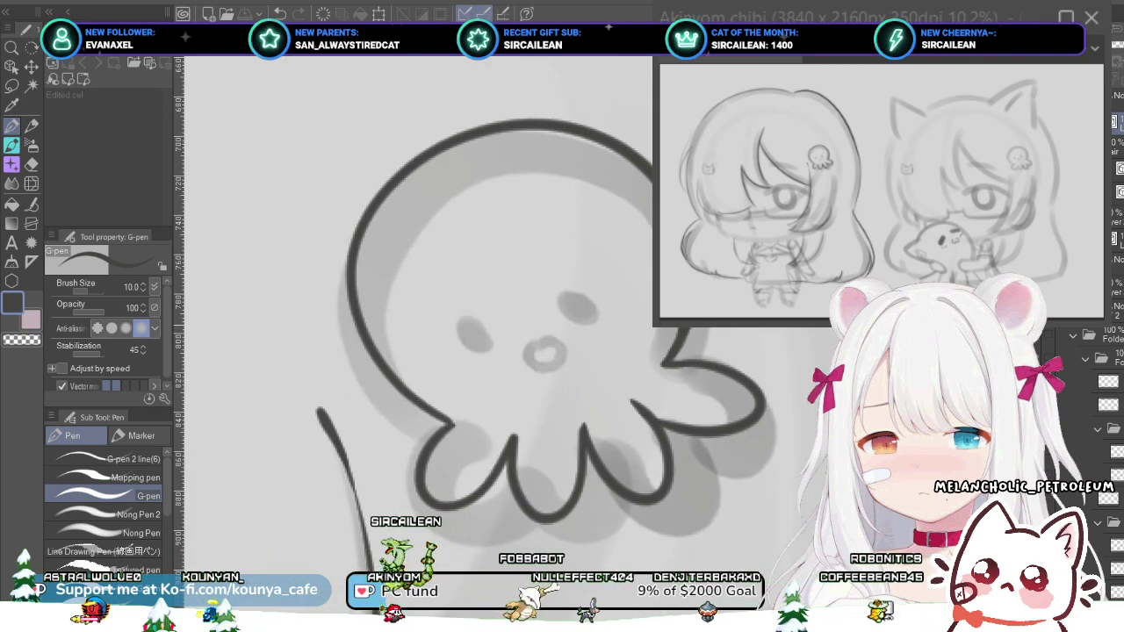
pyautogui.moveTo(534, 328)
pyautogui.mouseDown()
pyautogui.moveTo(557, 343)
pyautogui.moveTo(572, 328)
pyautogui.moveTo(561, 317)
pyautogui.mouseUp()
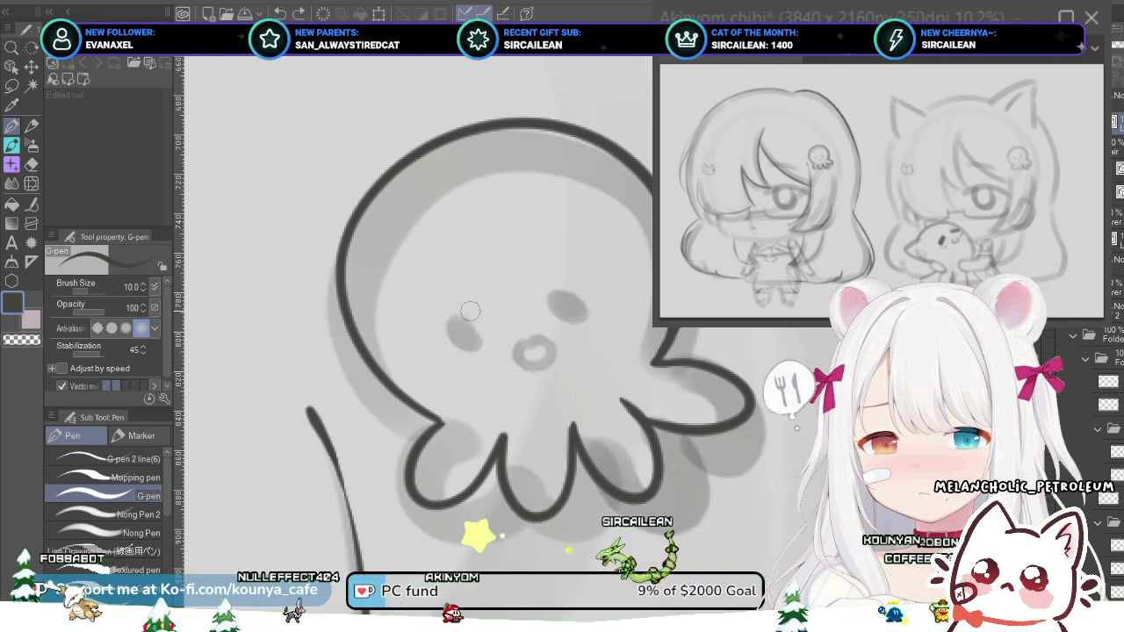
pyautogui.moveTo(472, 312)
pyautogui.mouseDown()
pyautogui.moveTo(490, 306)
pyautogui.moveTo(461, 318)
pyautogui.moveTo(467, 326)
pyautogui.mouseUp()
pyautogui.hotkey('ctrl', 'z')
pyautogui.hotkey('ctrl', 'z')
pyautogui.press('[')
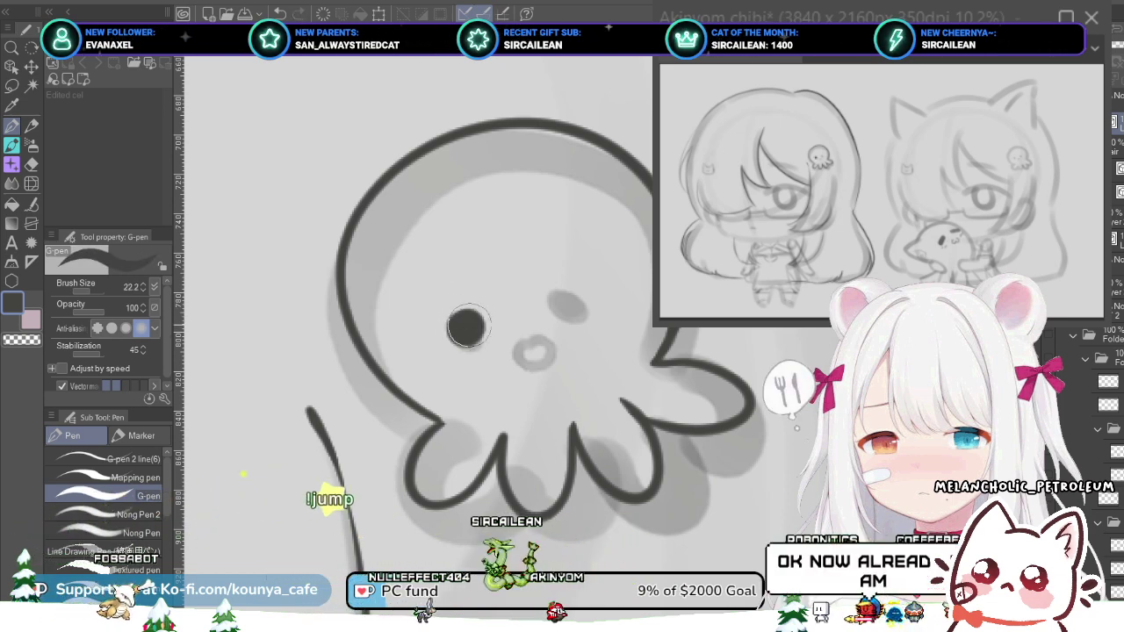
pyautogui.hotkey('ctrl', 'z')
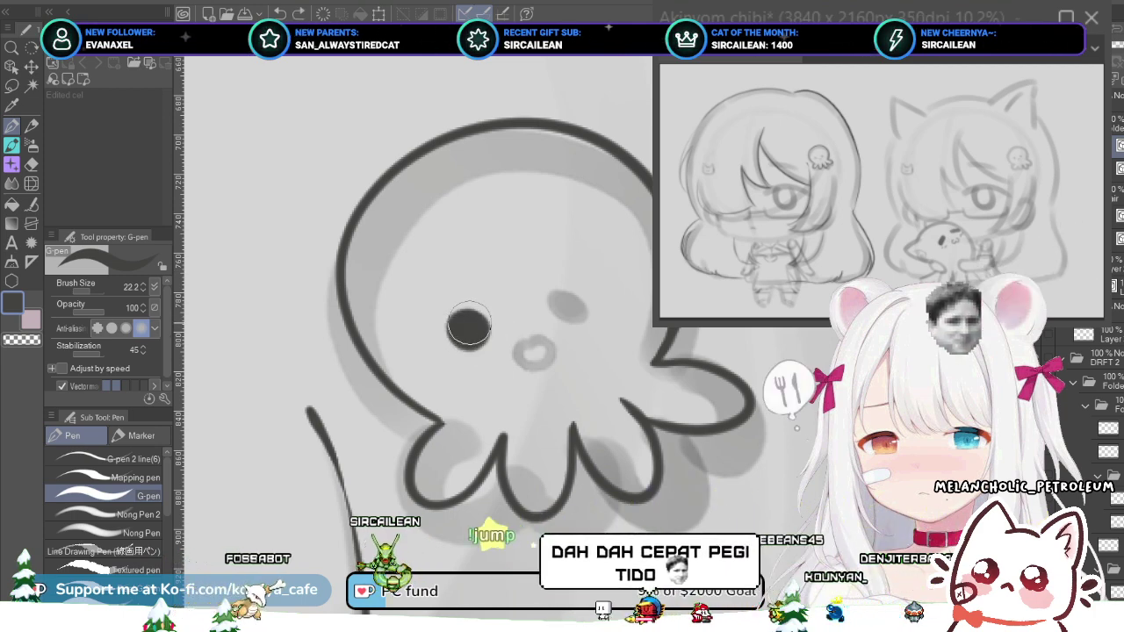
# - Ink both octopus eyes as filled round dots on a separate layer and nudge the right eye slightly down and inward
pyautogui.moveTo(469, 323); pyautogui.dragTo(469, 329)
pyautogui.moveTo(560, 308); pyautogui.dragTo(568, 305)
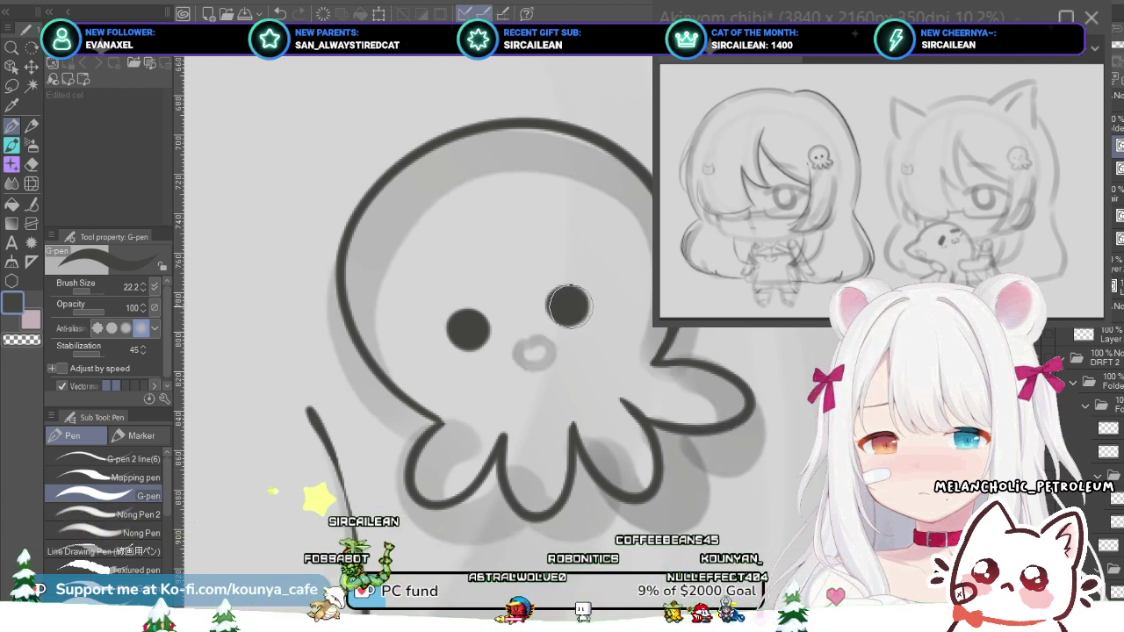
pyautogui.scroll(-1, 590, 309)
pyautogui.keyDown('ctrl'); pyautogui.click(568, 304); pyautogui.keyUp('ctrl')
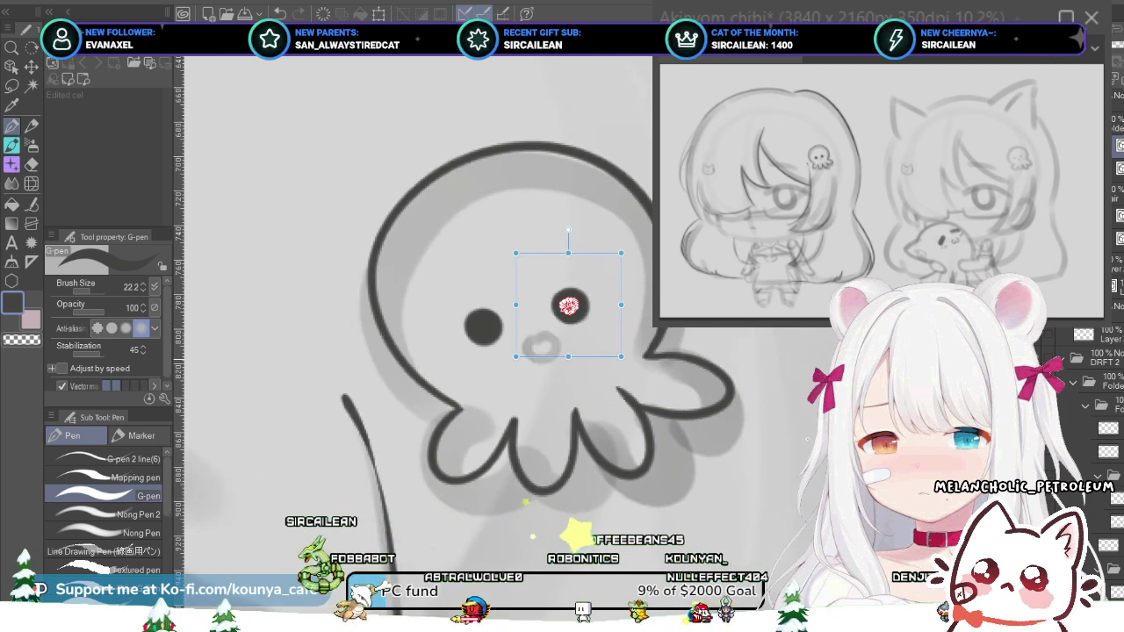
pyautogui.moveTo(572, 308); pyautogui.dragTo(568, 308)
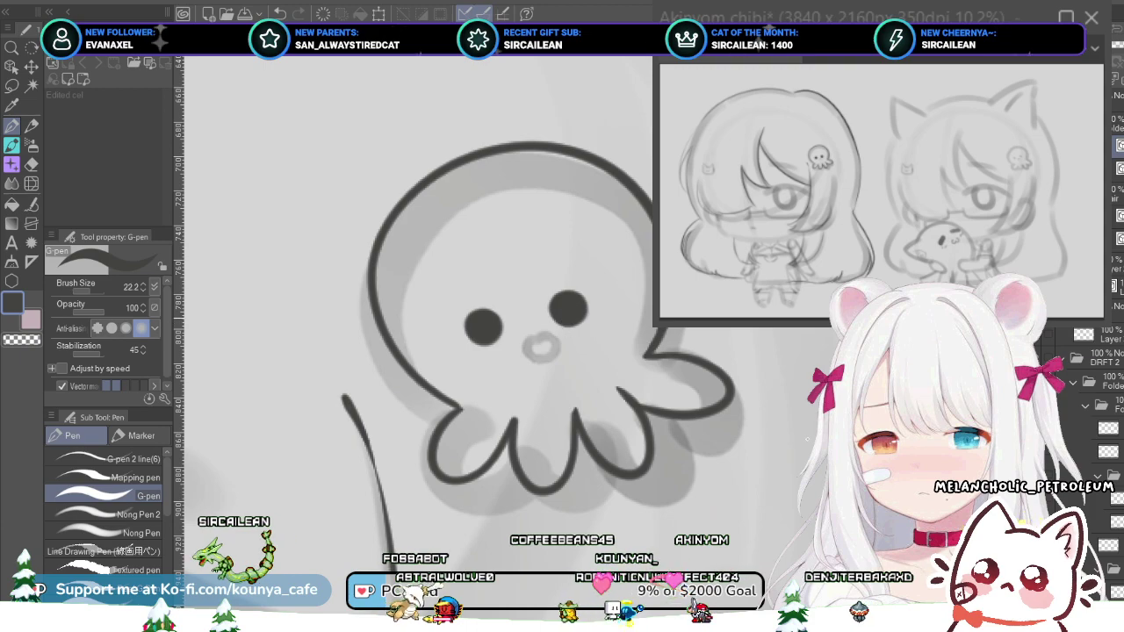
# - Move the octopus's eyes slightly upward and scale the pair down to about 99 percent
pyautogui.hotkey('ctrl', 't')
pyautogui.moveTo(527, 342); pyautogui.dragTo(525, 310)
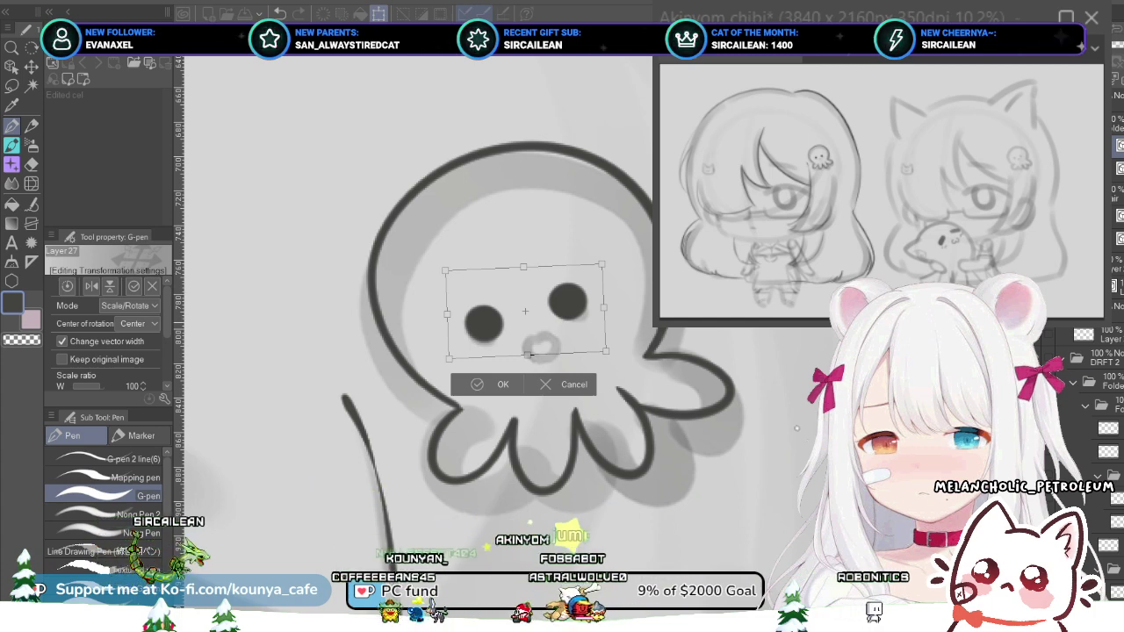
pyautogui.press('Return')
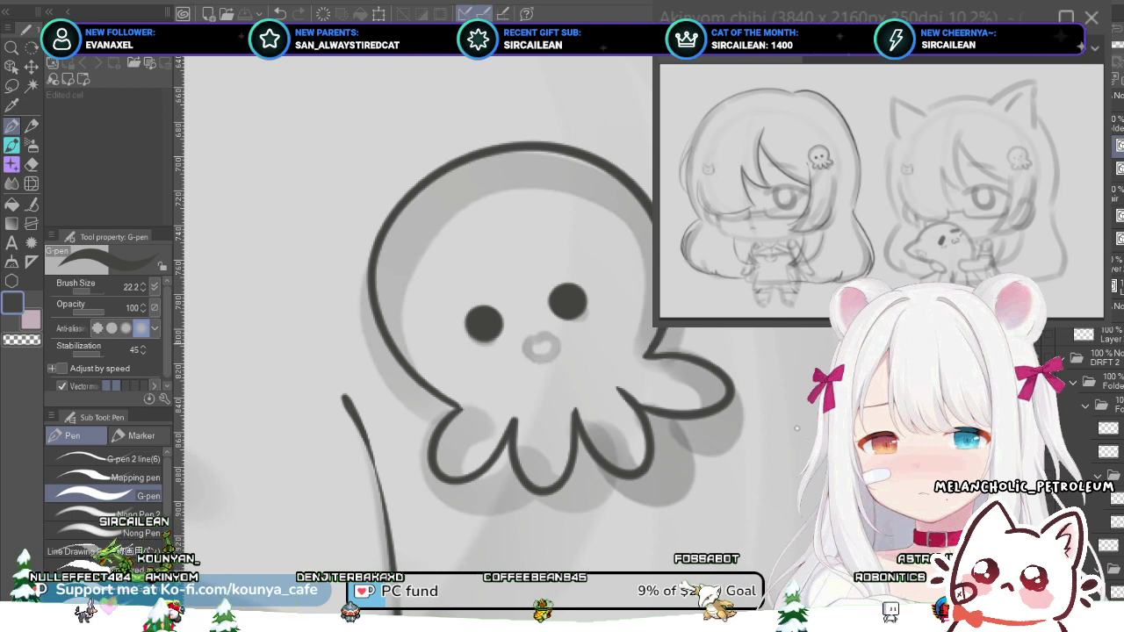
pyautogui.hotkey('ctrl', 't')
pyautogui.moveTo(604, 312); pyautogui.dragTo(602, 307)
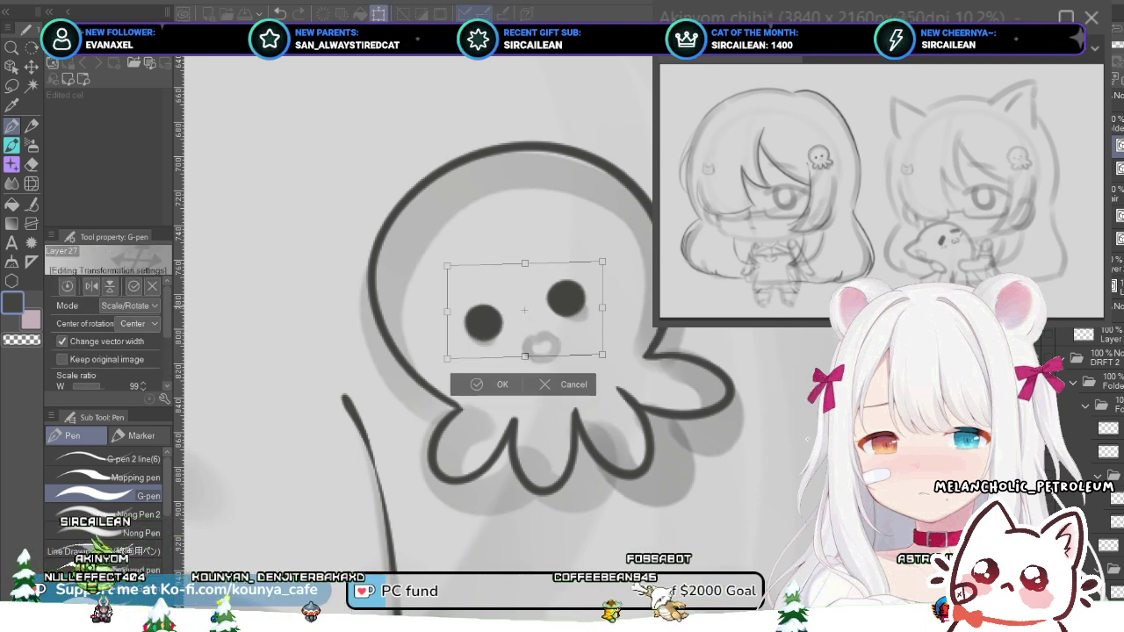
pyautogui.press('Return')
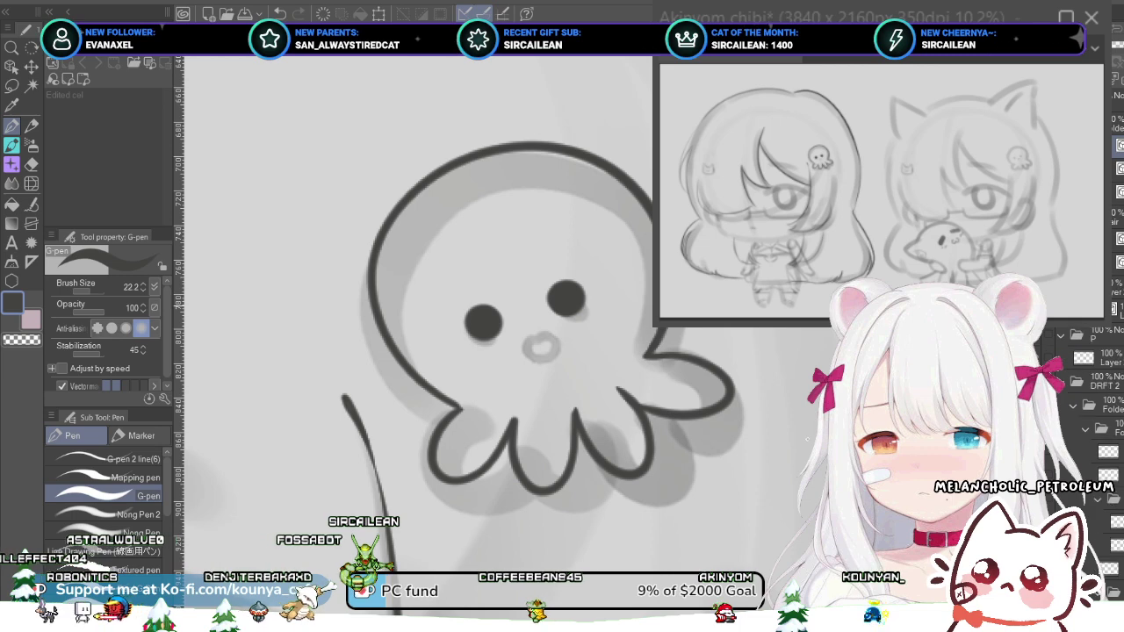
# - Set the G-pen brush size to 13.7 and ink the octopus's mouth as a round ring over the sketched mouth
pyautogui.scroll(4, 536, 321)
pyautogui.moveTo(533, 339)
pyautogui.mouseDown()
pyautogui.moveTo(511, 354)
pyautogui.moveTo(521, 408)
pyautogui.mouseUp()
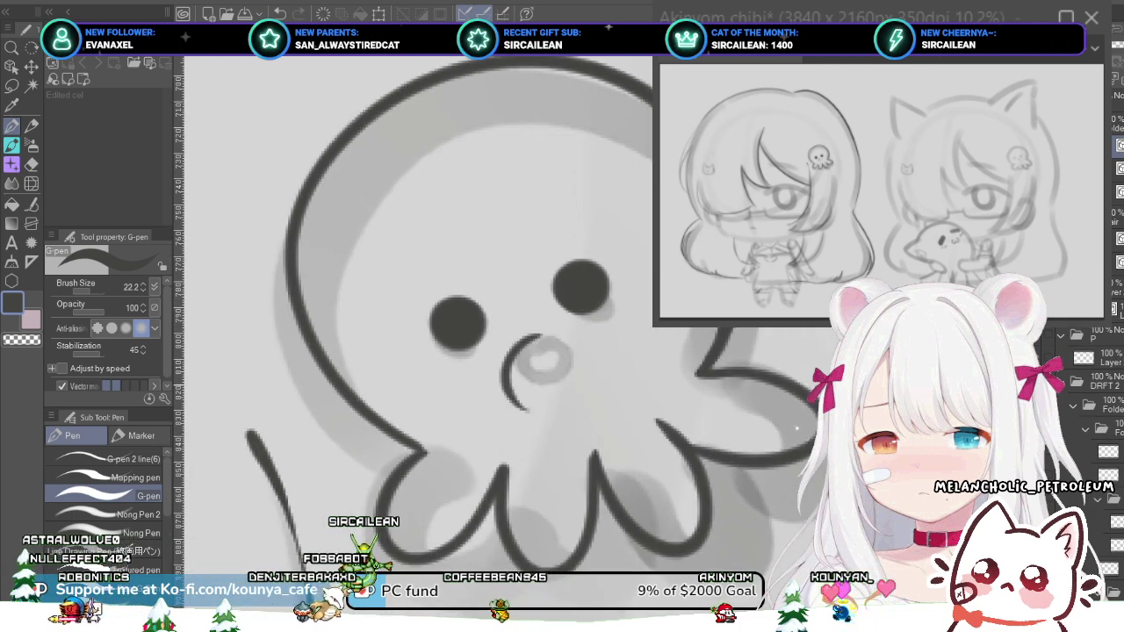
pyautogui.hotkey('ctrl', 'z')
pyautogui.scroll(2, 547, 350)
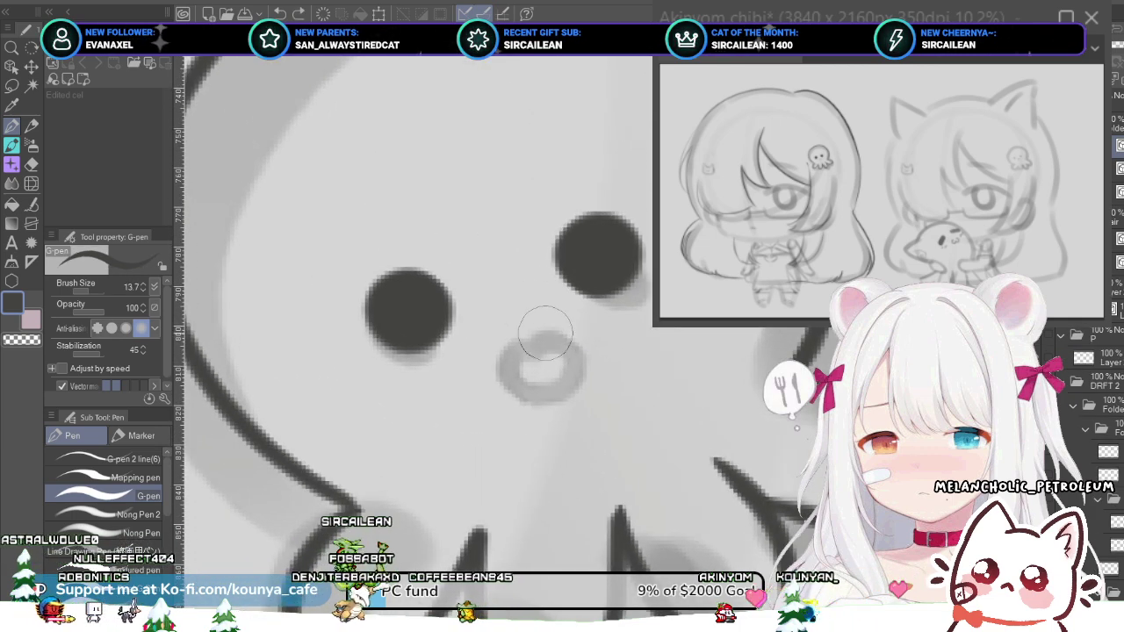
pyautogui.moveTo(542, 335)
pyautogui.mouseDown()
pyautogui.moveTo(491, 378)
pyautogui.moveTo(521, 431)
pyautogui.mouseUp()
pyautogui.hotkey('ctrl', 'z')
pyautogui.moveTo(518, 350)
pyautogui.mouseDown()
pyautogui.moveTo(499, 381)
pyautogui.moveTo(520, 414)
pyautogui.moveTo(560, 413)
pyautogui.moveTo(580, 391)
pyautogui.mouseUp()
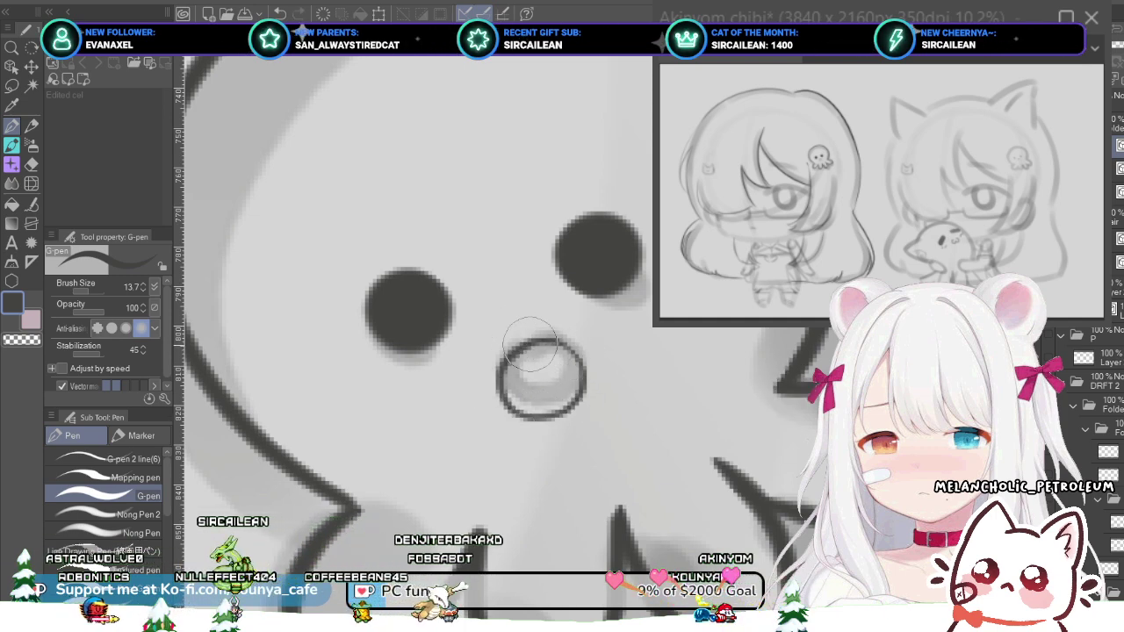
# - Try out a small inner ring inside the octopus's mouth circle and check it against the whole clip
pyautogui.scroll(2, 530, 343)
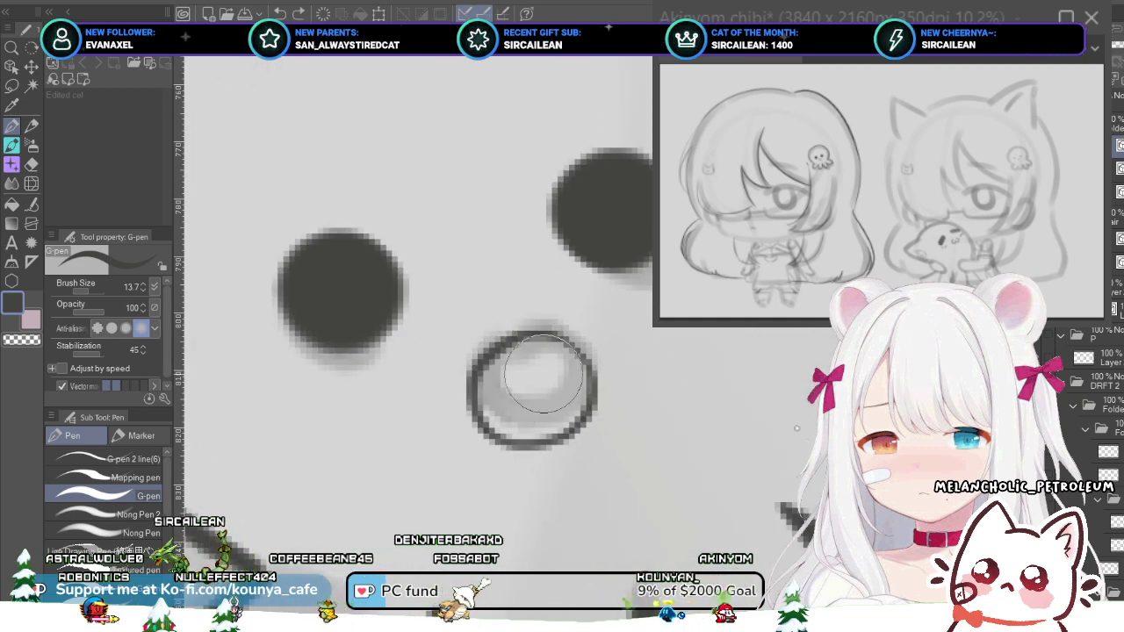
pyautogui.moveTo(538, 368)
pyautogui.mouseDown()
pyautogui.moveTo(518, 370)
pyautogui.moveTo(532, 406)
pyautogui.mouseUp()
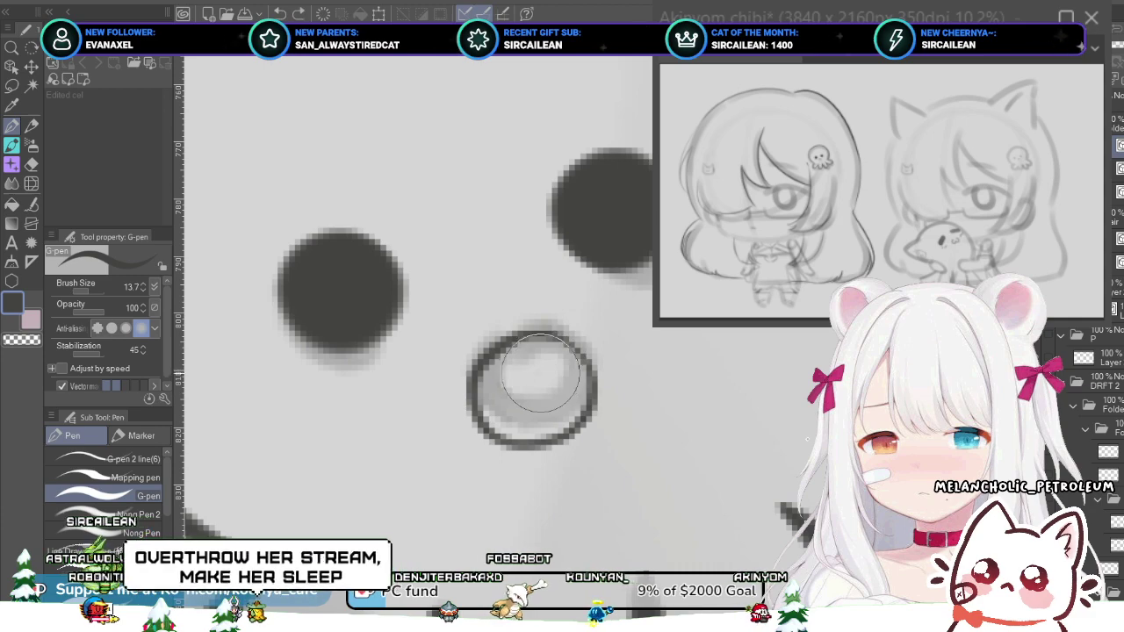
pyautogui.moveTo(514, 391); pyautogui.dragTo(540, 397)
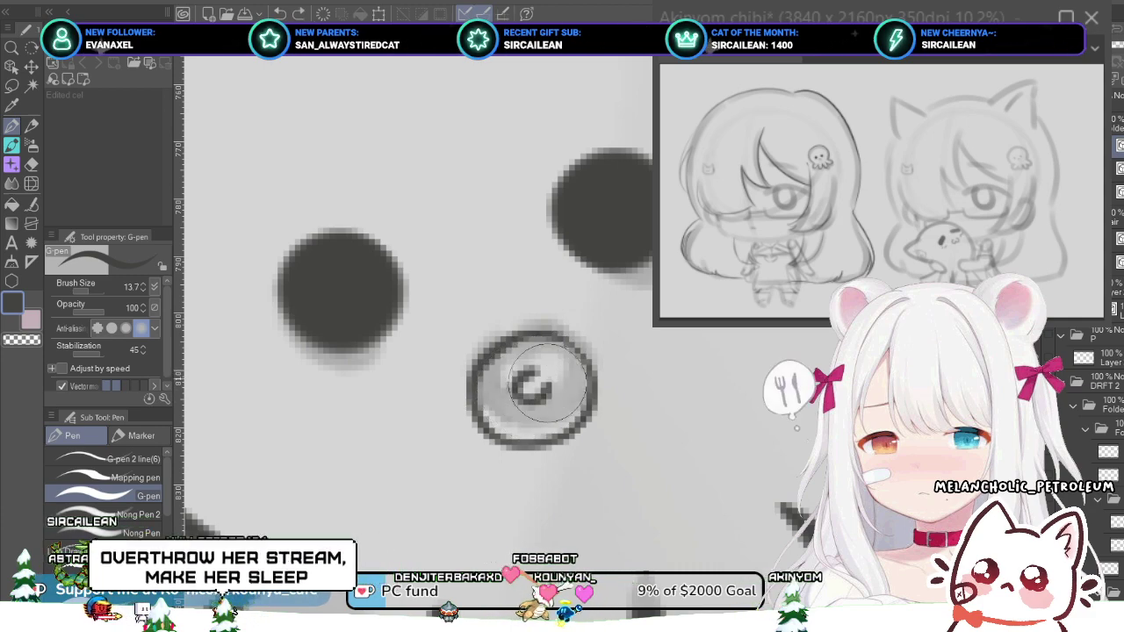
pyautogui.scroll(-6, 529, 377)
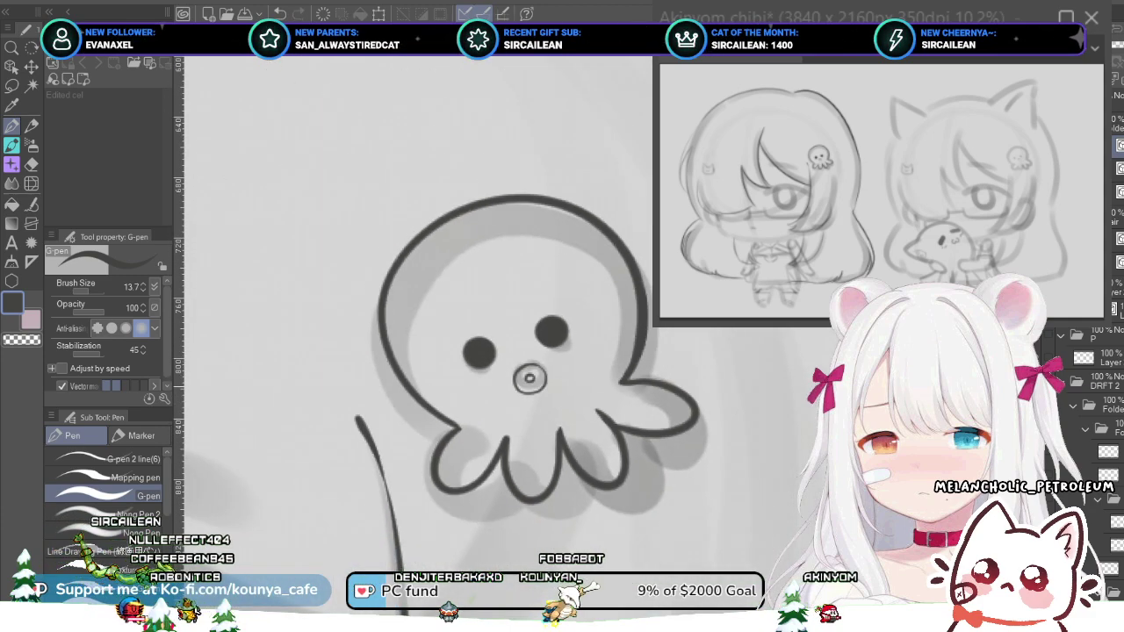
# - Ink a fresh small ring at the centre of the octopus's mouth circle
pyautogui.scroll(6, 530, 377)
pyautogui.scroll(1, 531, 386)
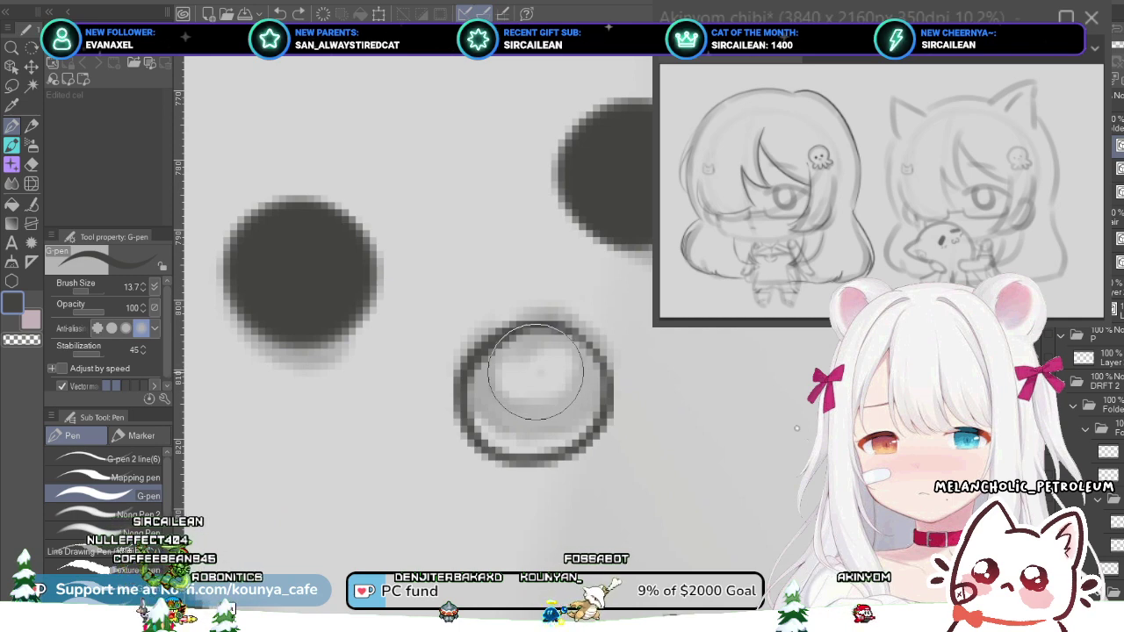
pyautogui.moveTo(537, 372); pyautogui.dragTo(518, 386)
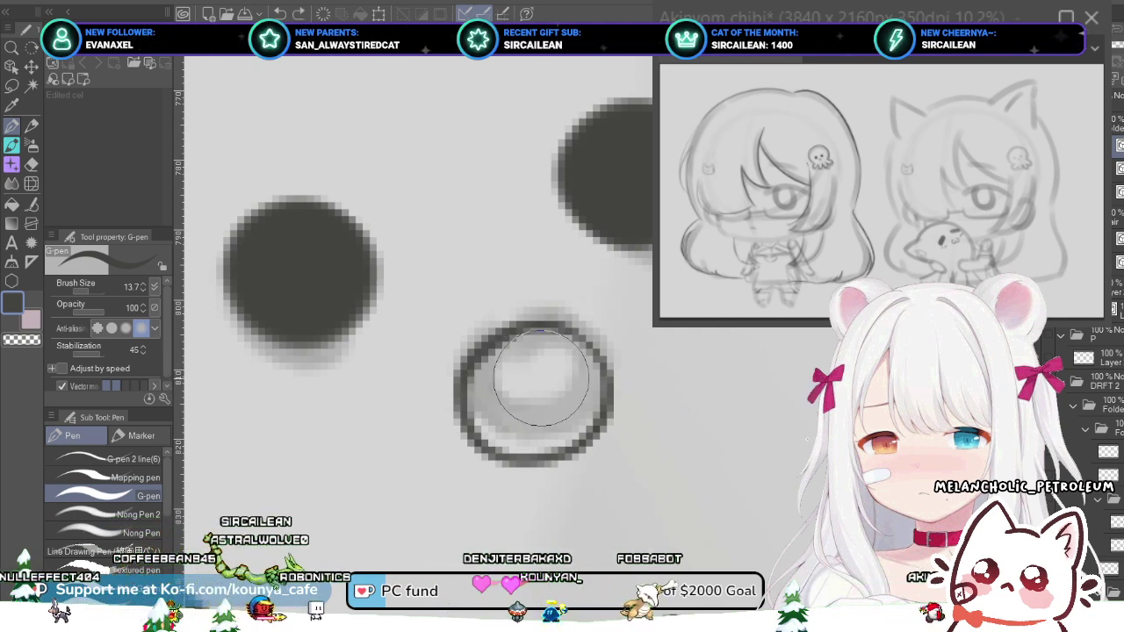
pyautogui.moveTo(538, 371); pyautogui.dragTo(518, 386)
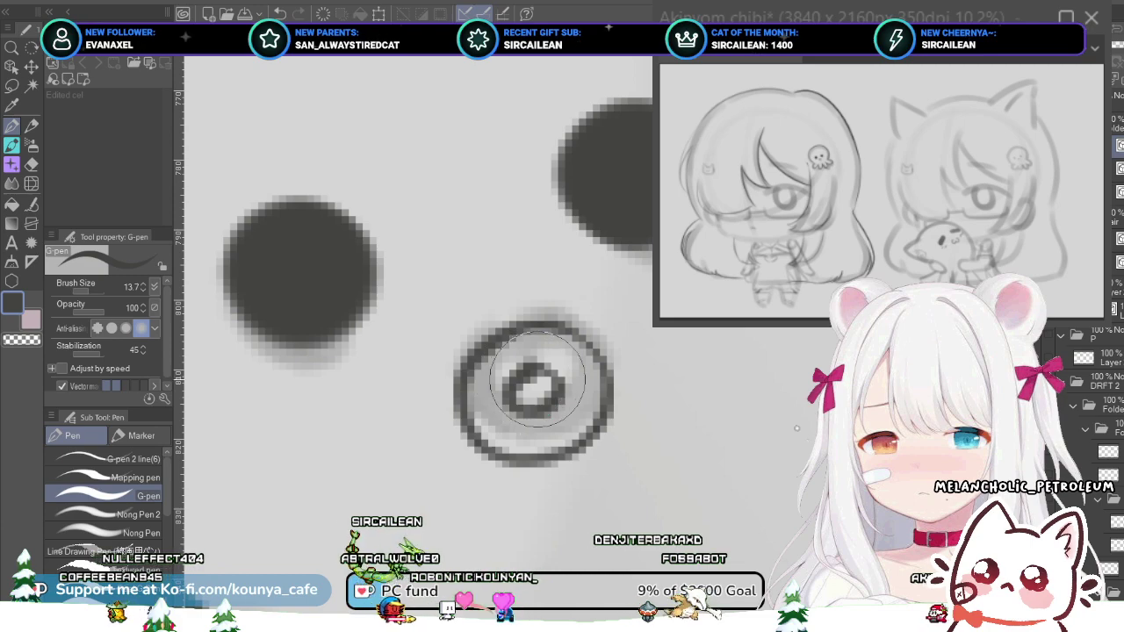
pyautogui.hotkey('ctrl', 'z')
pyautogui.moveTo(538, 374)
pyautogui.mouseDown()
pyautogui.moveTo(522, 409)
pyautogui.moveTo(557, 386)
pyautogui.mouseUp()
# - Examine the inked octopus clip and the surrounding hair, fringe and face line art on the whole character
pyautogui.scroll(-5, 540, 370)
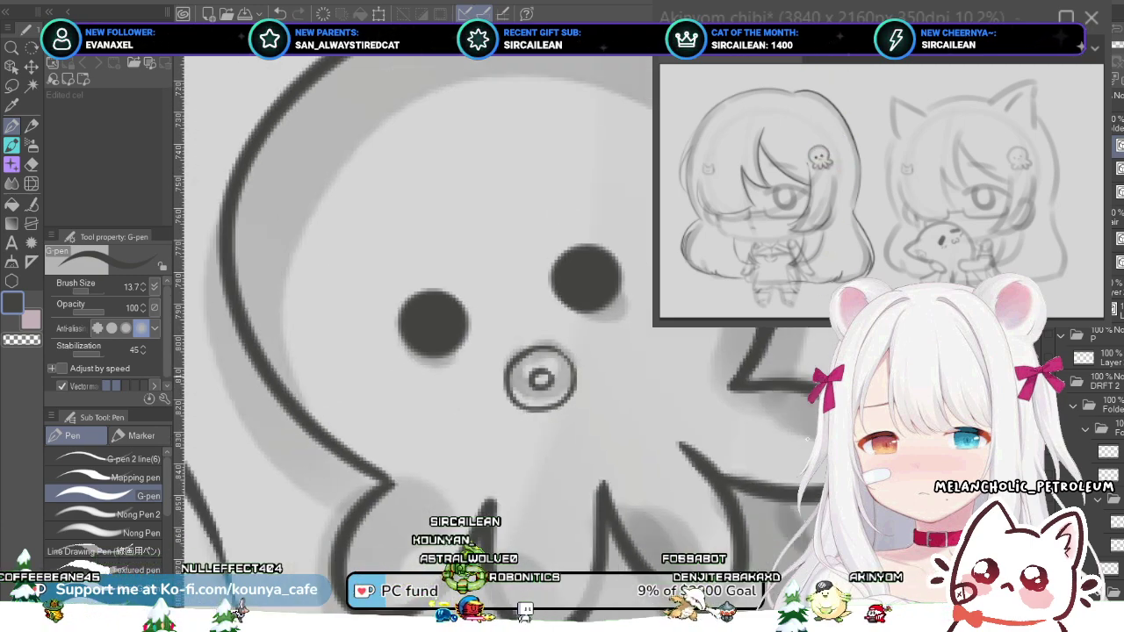
pyautogui.scroll(-3, 597, 314)
pyautogui.scroll(-3, 635, 214)
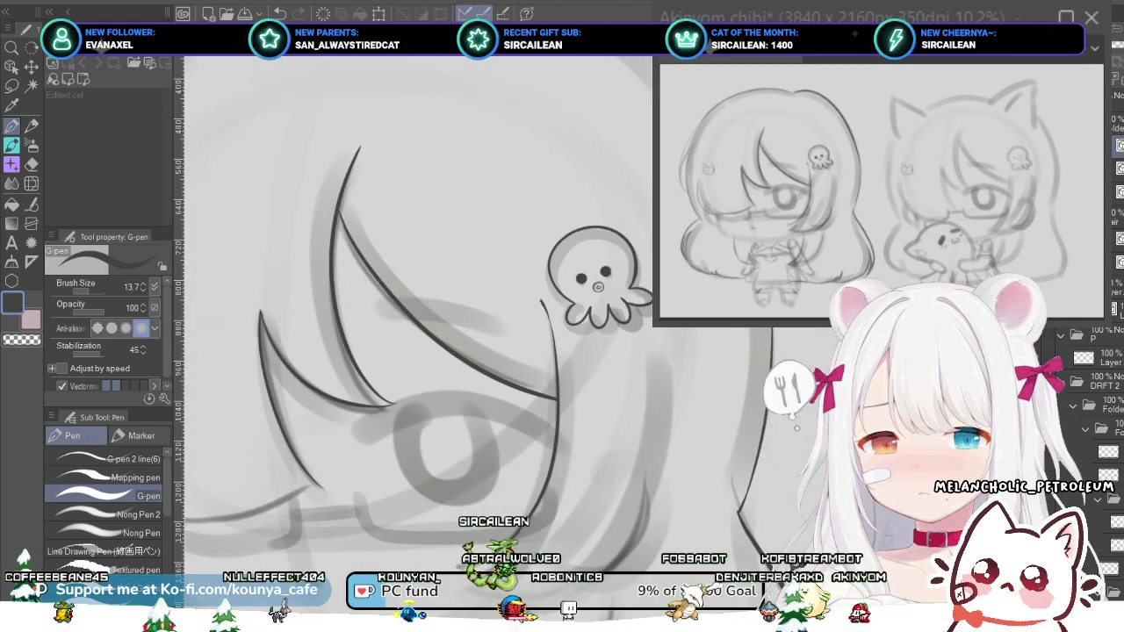
pyautogui.scroll(-6, 526, 299)
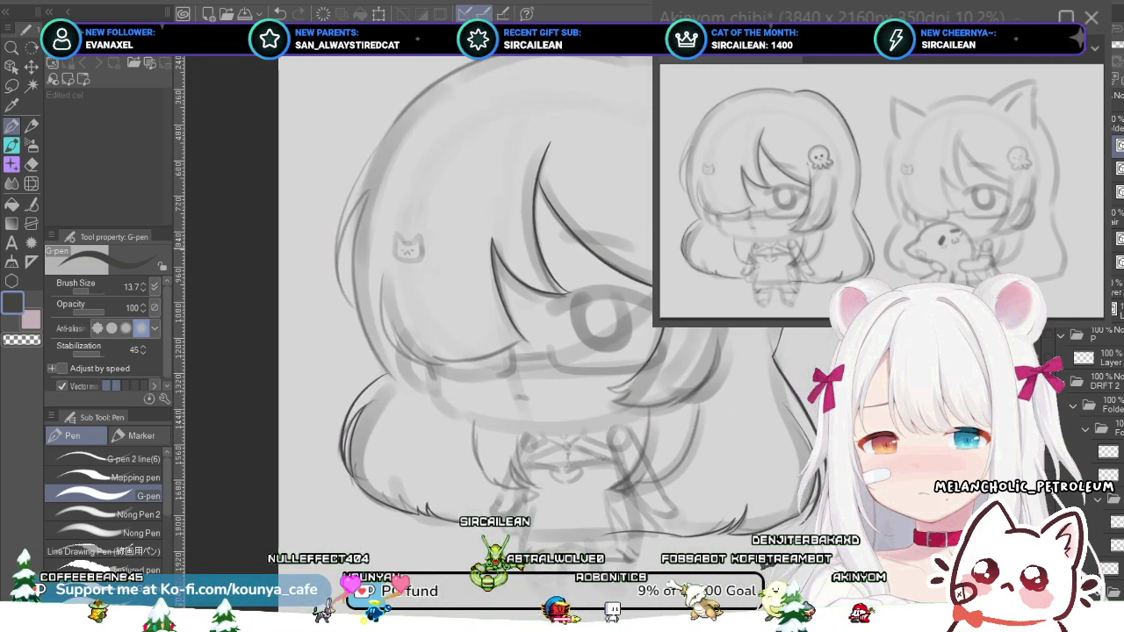
pyautogui.scroll(2, 778, 280)
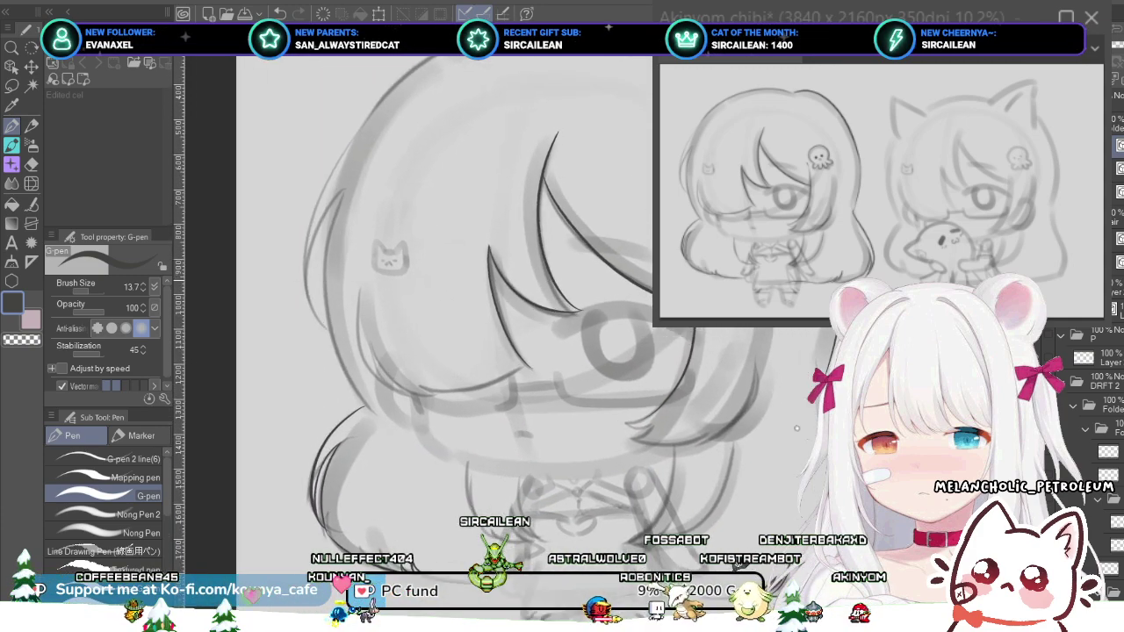
pyautogui.scroll(2, 778, 280)
pyautogui.scroll(-1, 778, 351)
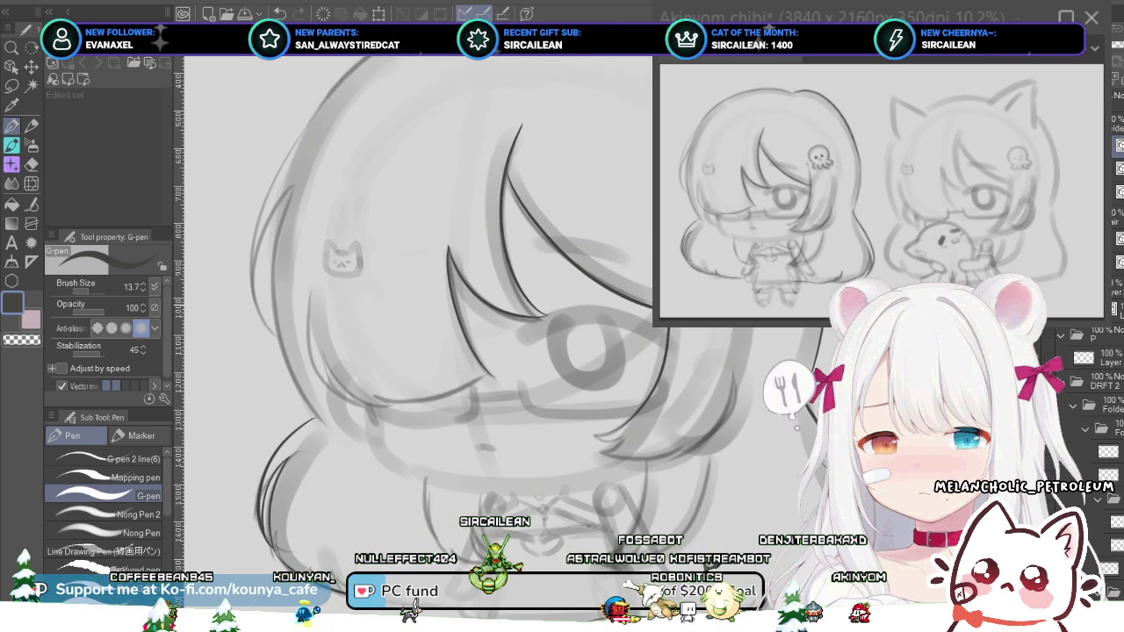
pyautogui.scroll(1, 777, 351)
pyautogui.moveTo(808, 358); pyautogui.dragTo(794, 399)
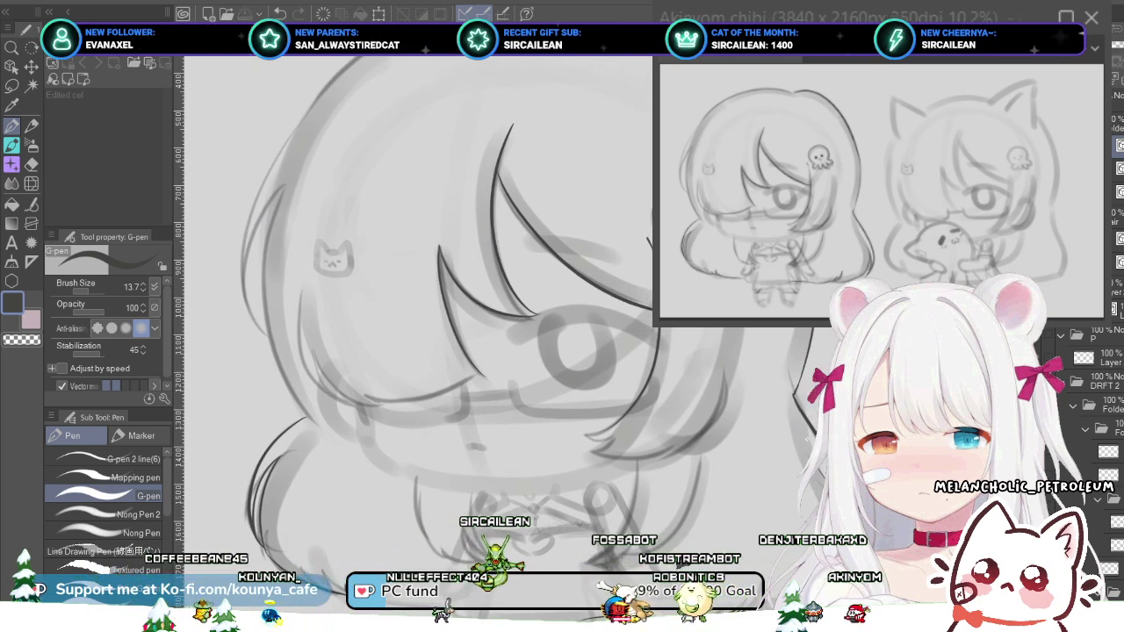